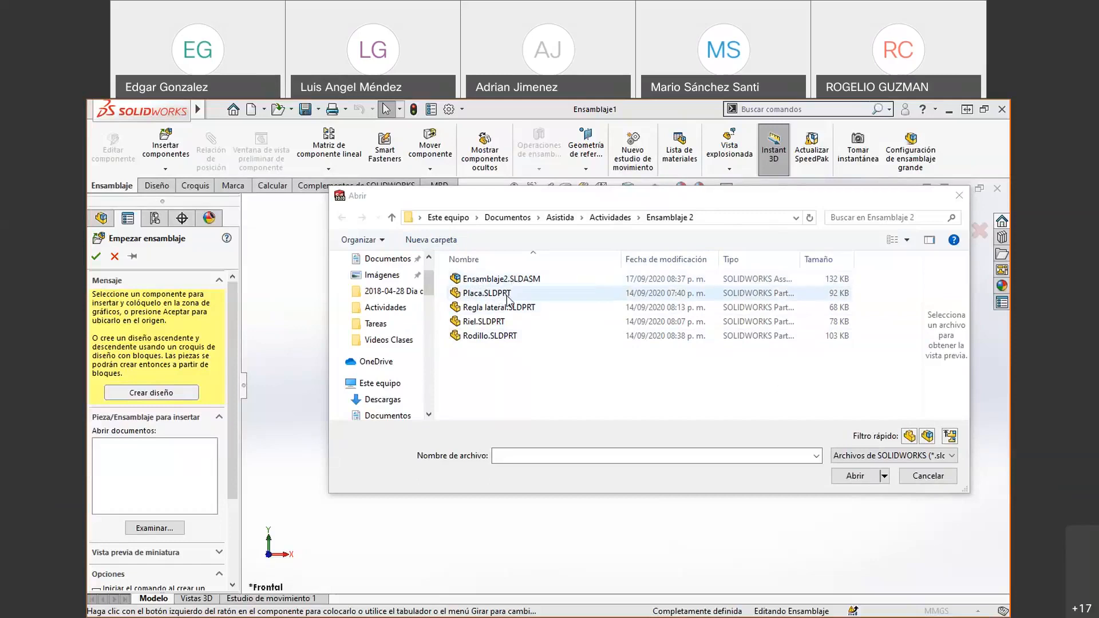
- Preview the parts in the Ensamblaje 2 folder and load Placa.SLDPRT as the first assembly component
left_click(508, 295)
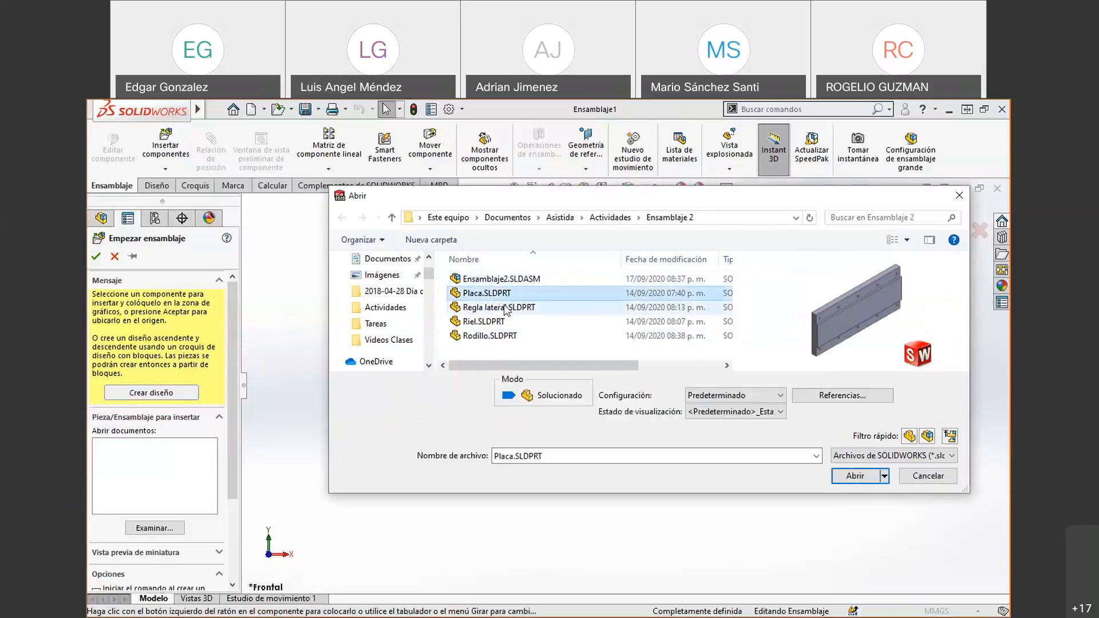
left_click(503, 310)
left_click(500, 322)
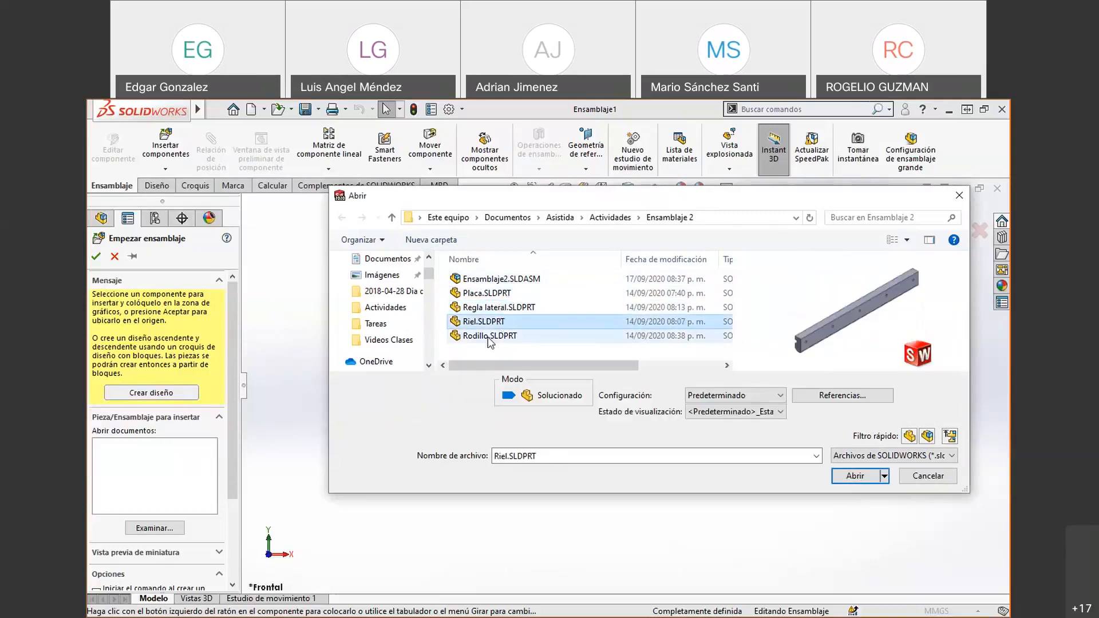
left_click(496, 336)
left_click(506, 299)
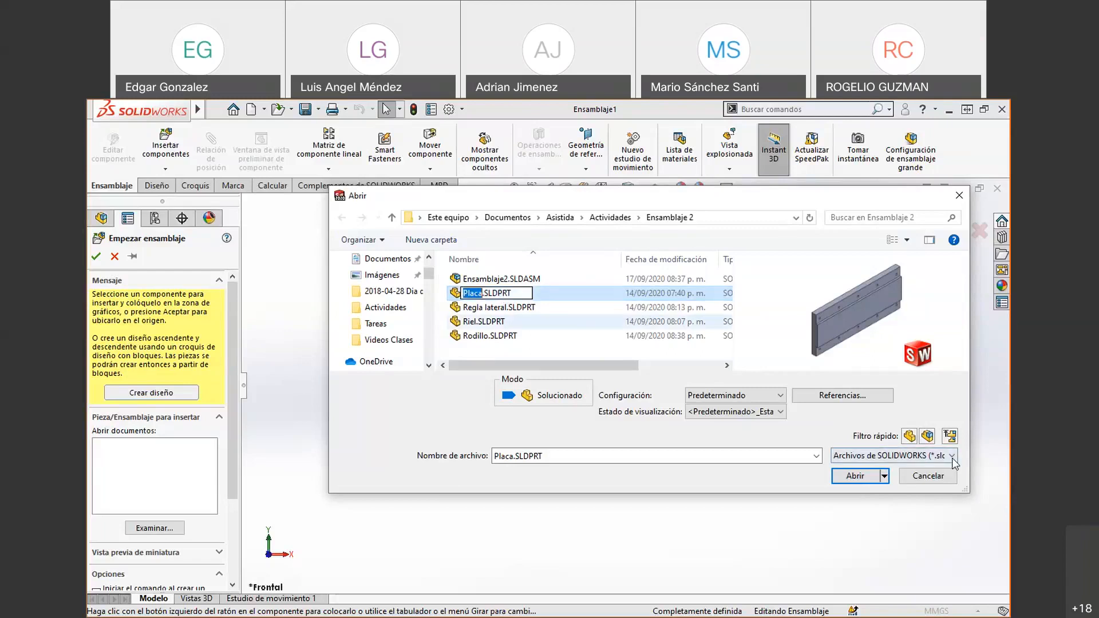
key("Return")
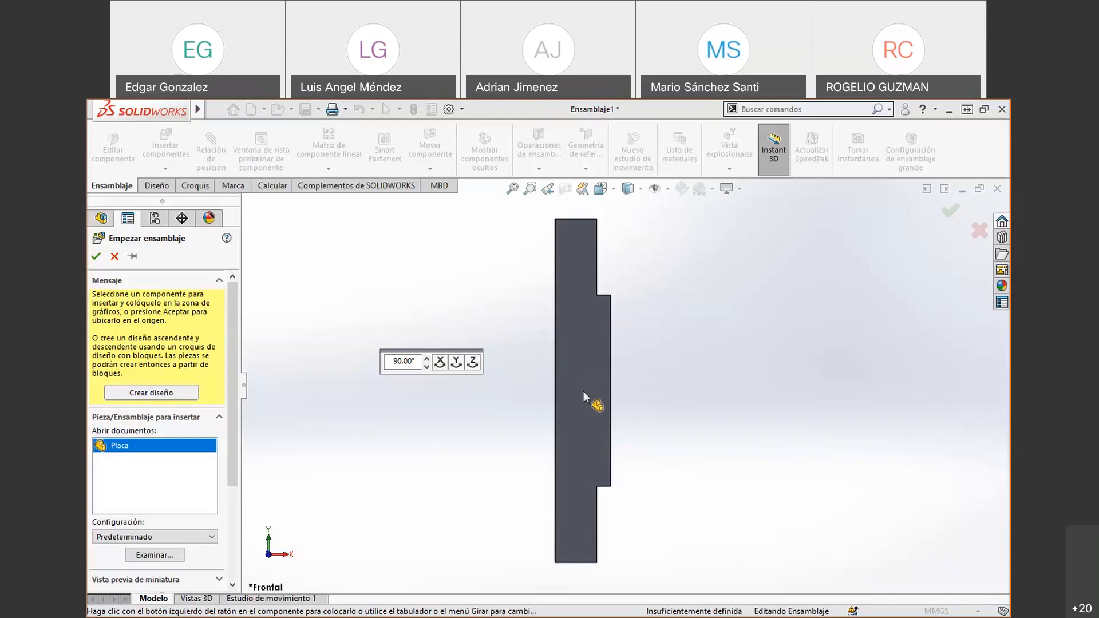
- Rotate the Placa part about Z in three 90° turns so its stepped side faces down, and place it in the assembly
left_click(480, 364)
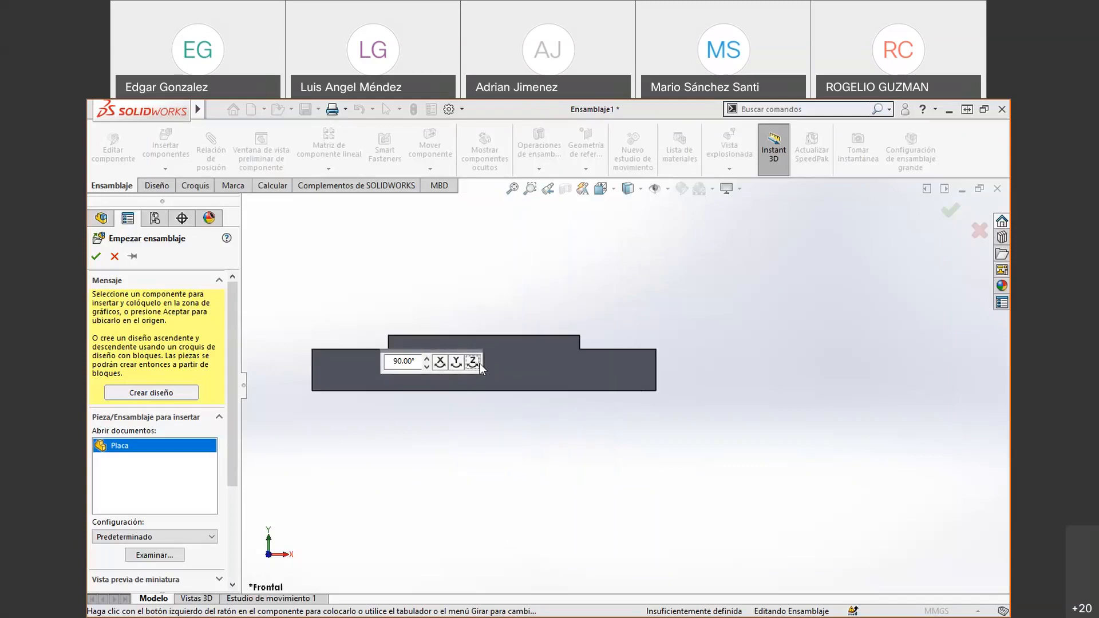
left_click(481, 364)
left_click(481, 363)
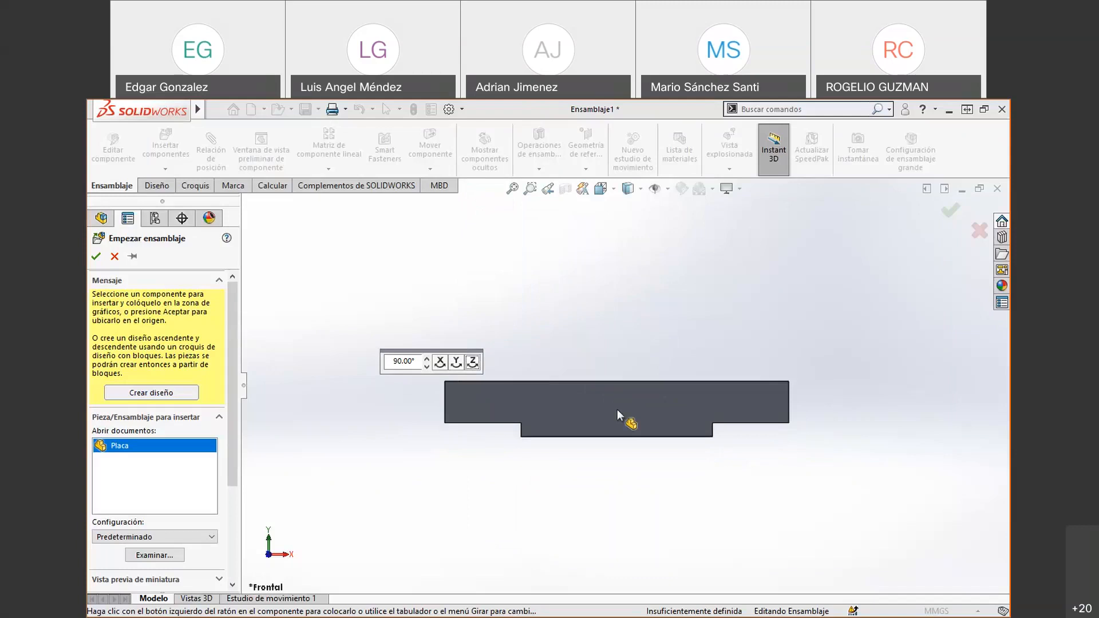
left_click(617, 410)
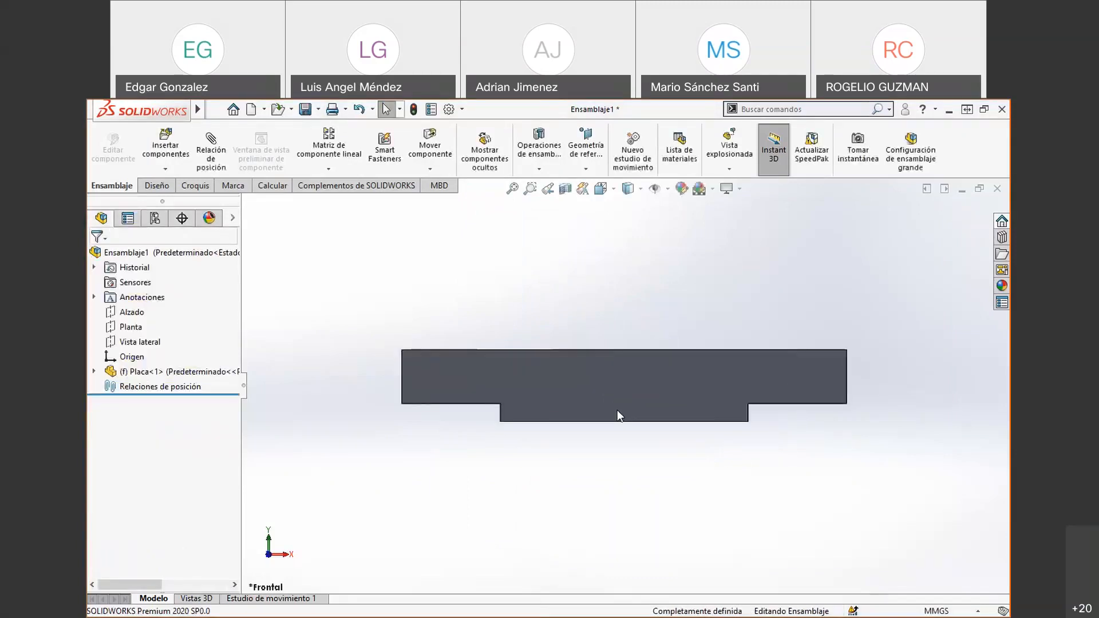
key("ctrl+7")
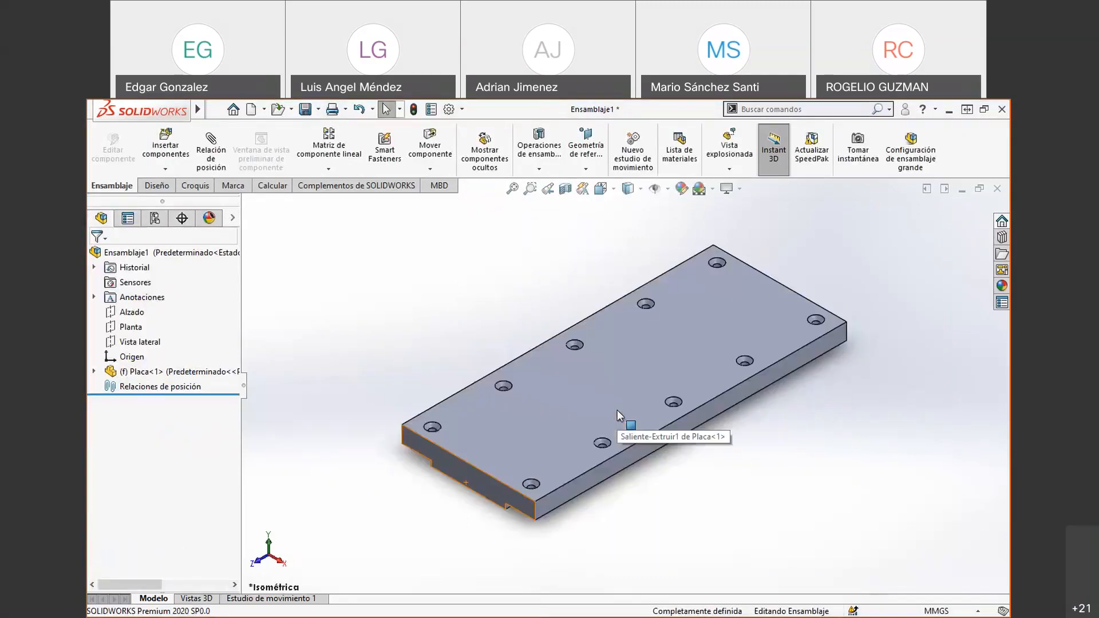
scroll(774, 413, "up", 2)
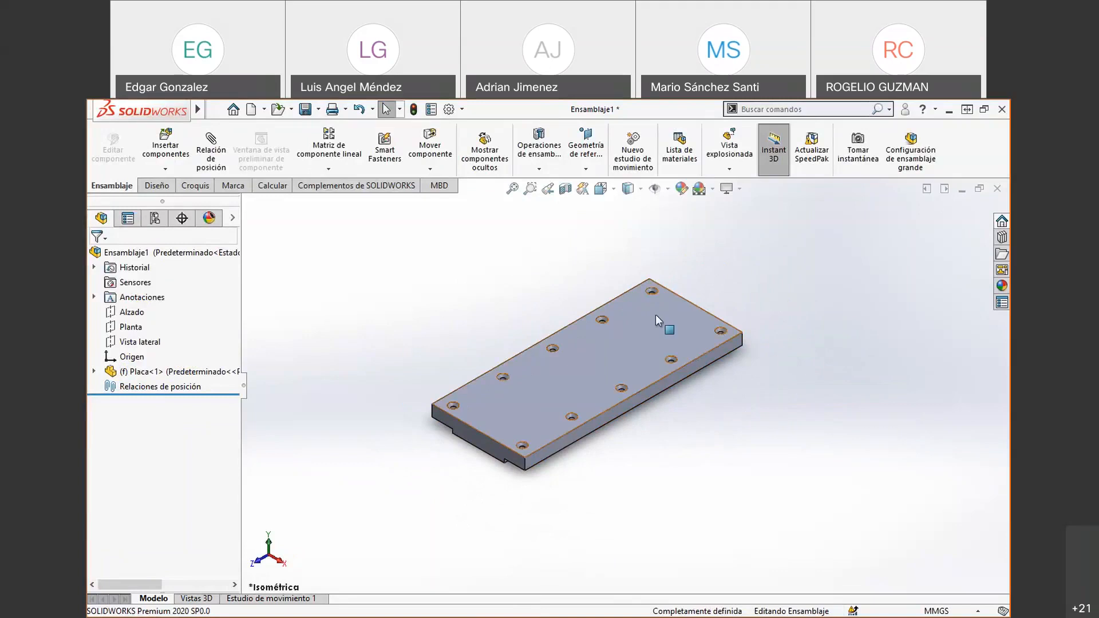
left_click(505, 405)
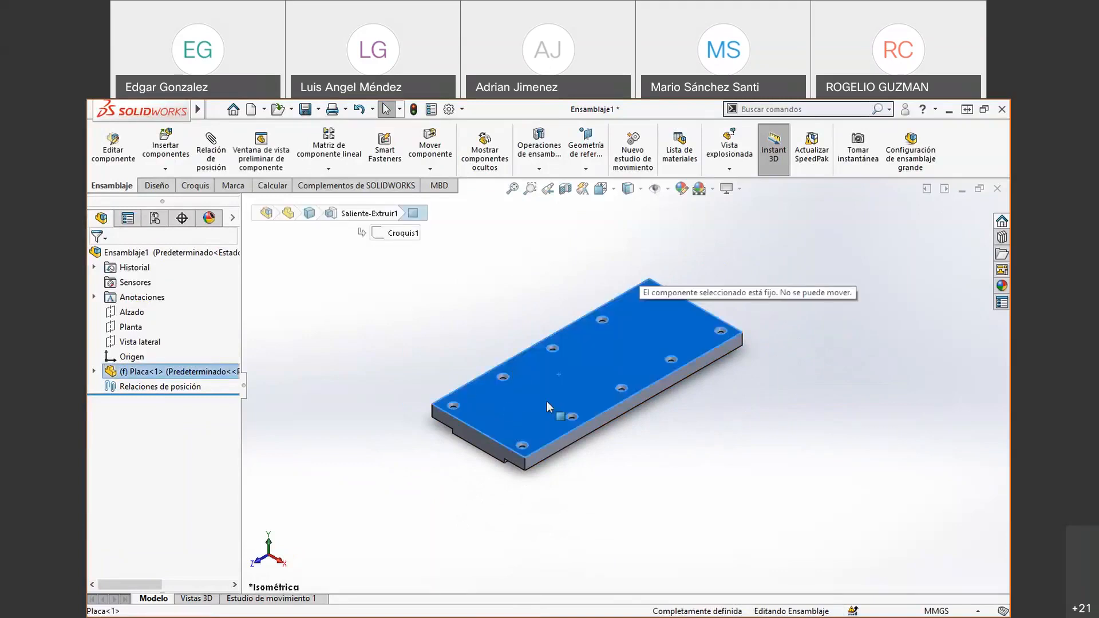
left_click(456, 314)
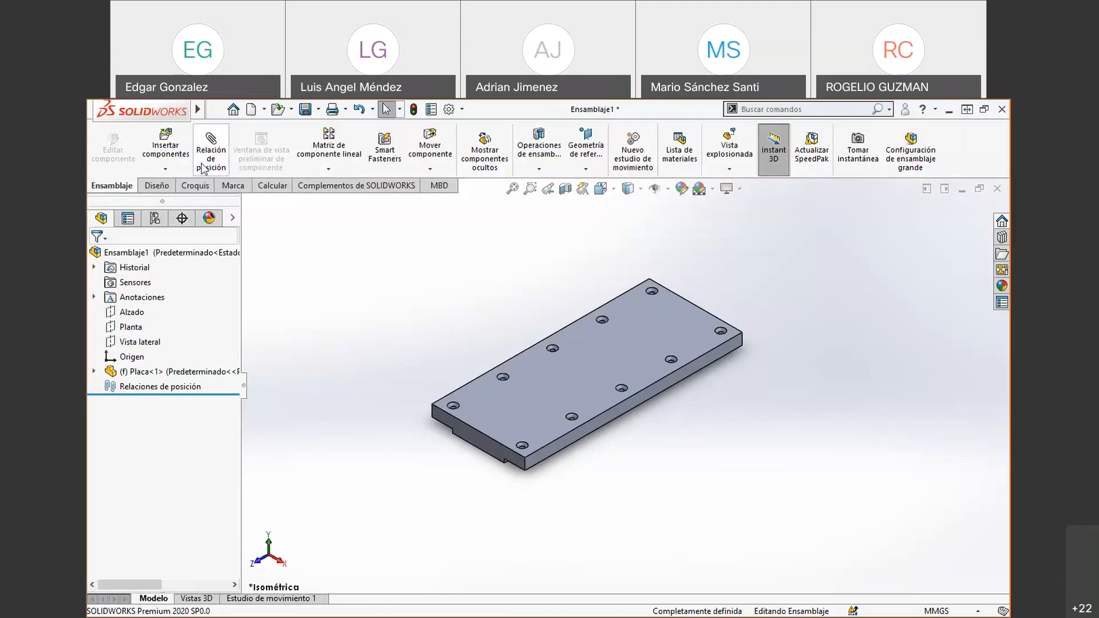
- Insert Riel.SLDPRT as a component and place it freely beside the plate's long edge
left_click(158, 136)
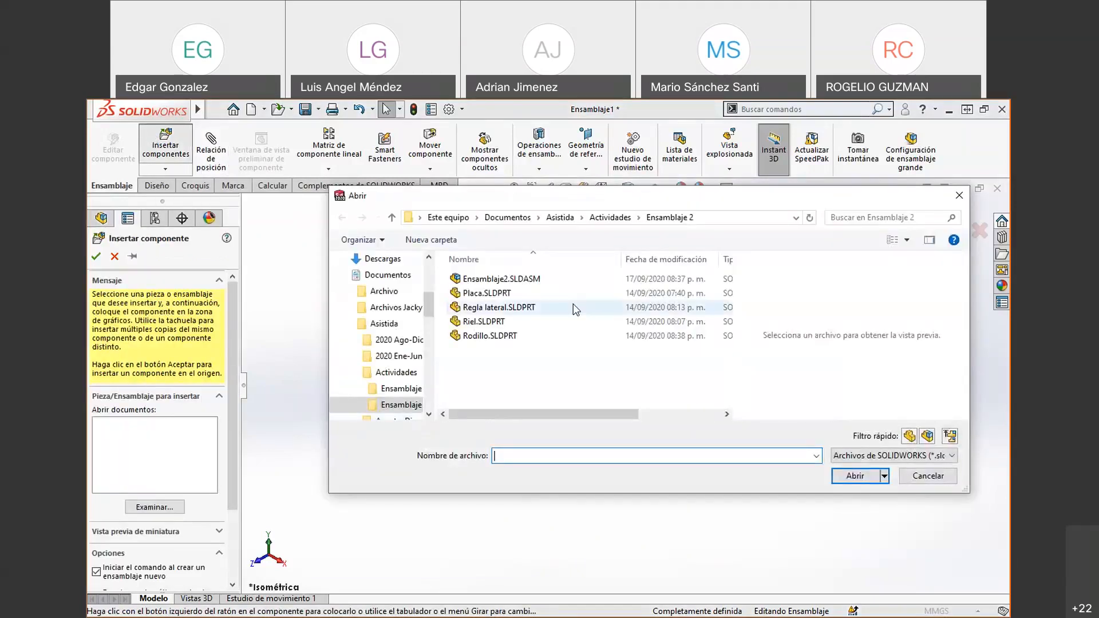
left_click(562, 321)
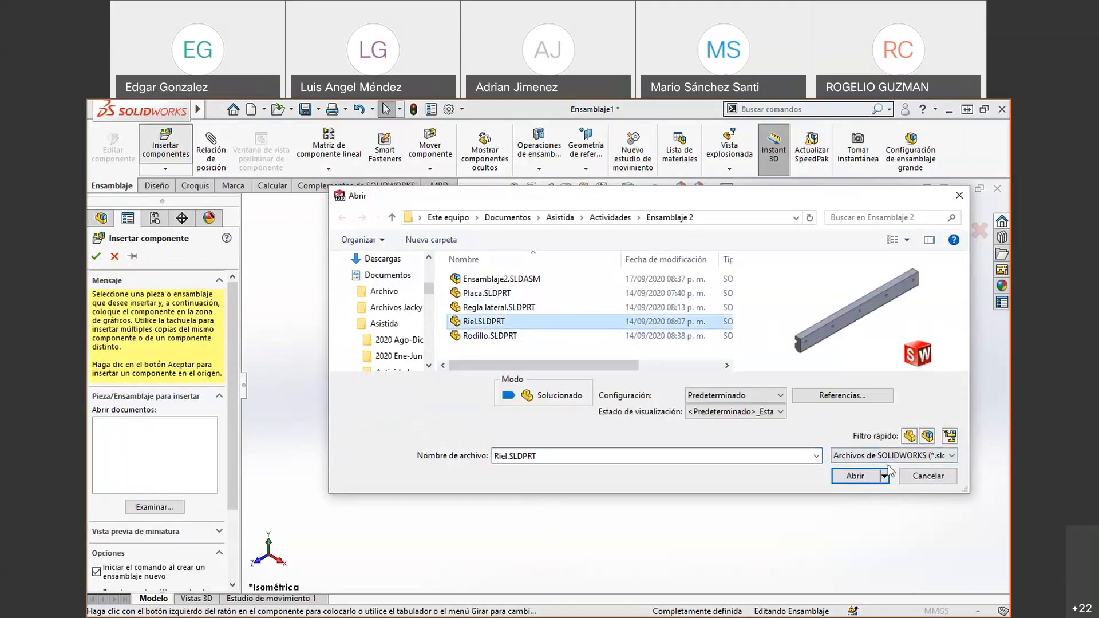
left_click(859, 477)
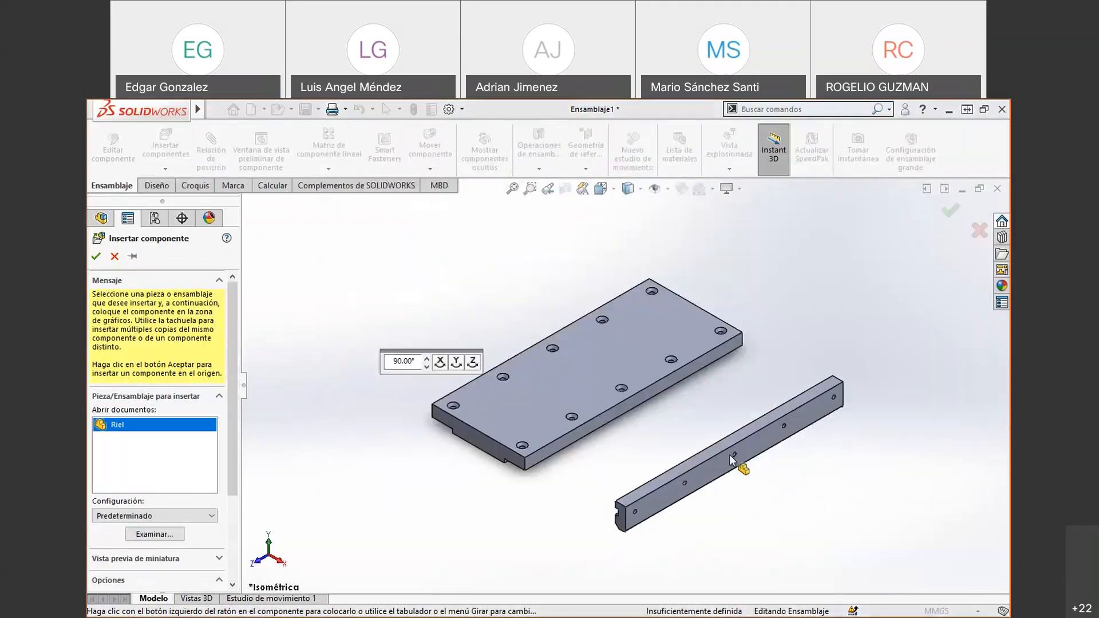
left_click(729, 454)
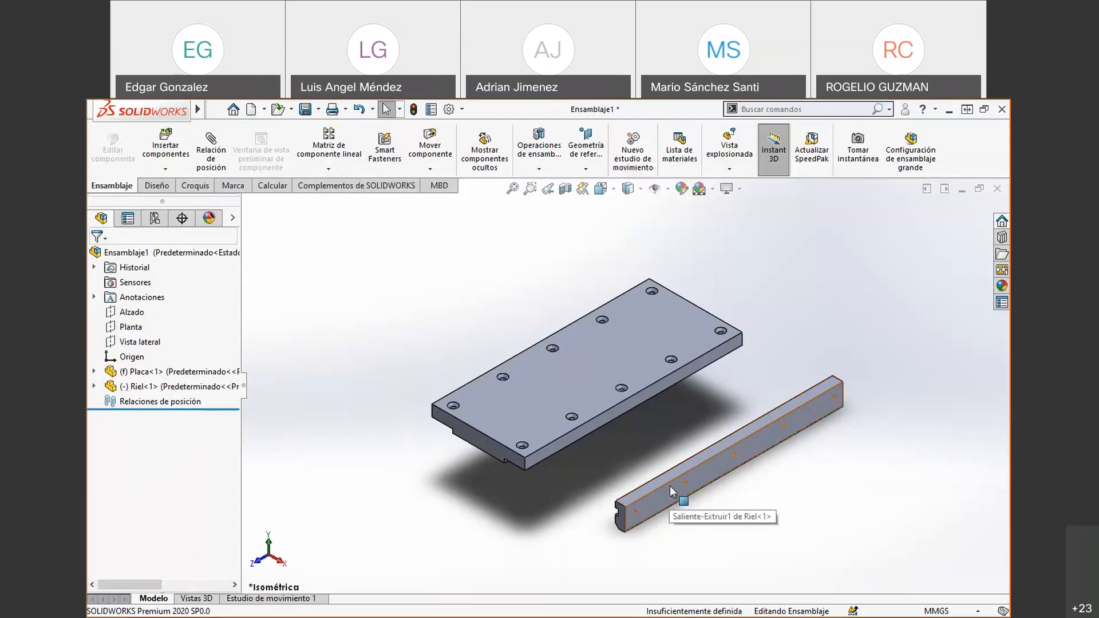
middle_click_drag(576, 508, 581, 441)
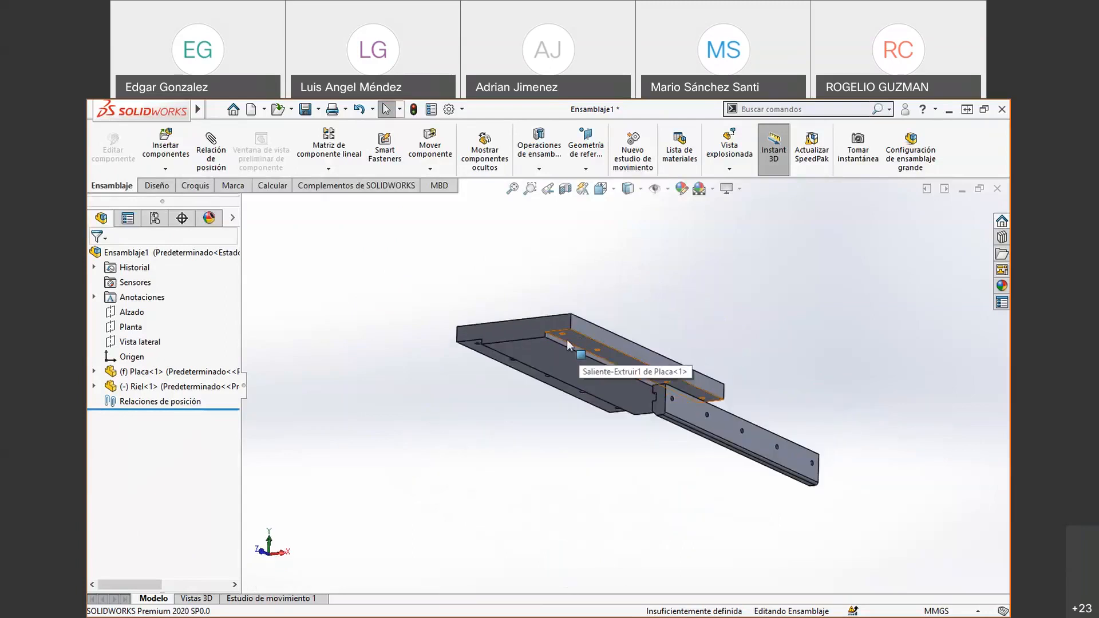
middle_click_drag(574, 297, 559, 400)
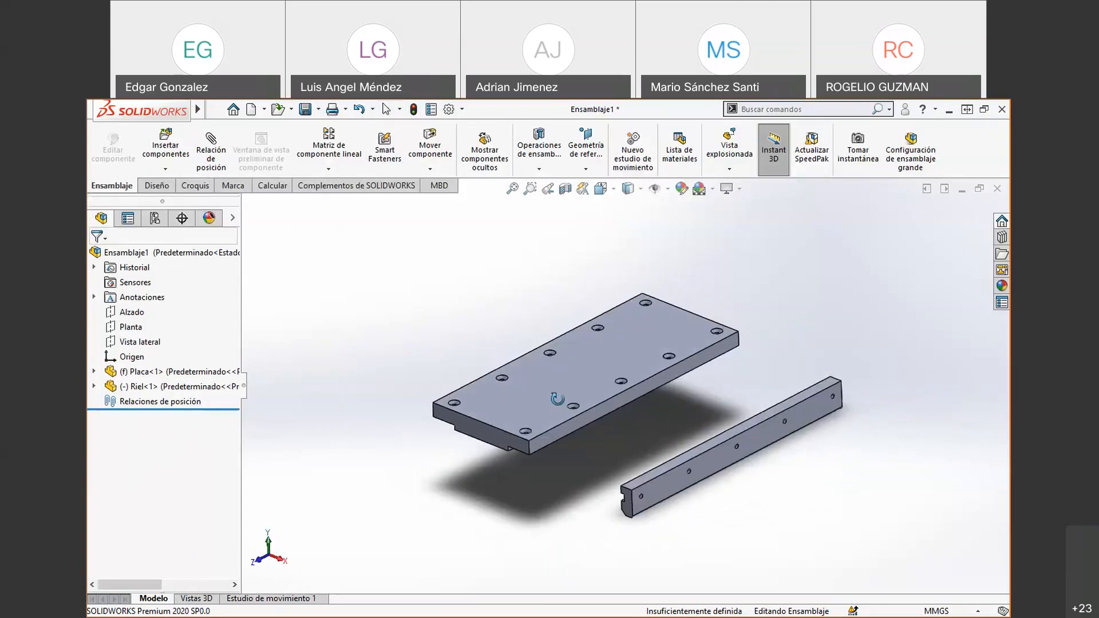
scroll(710, 448, "down", 6)
scroll(583, 304, "up", 2)
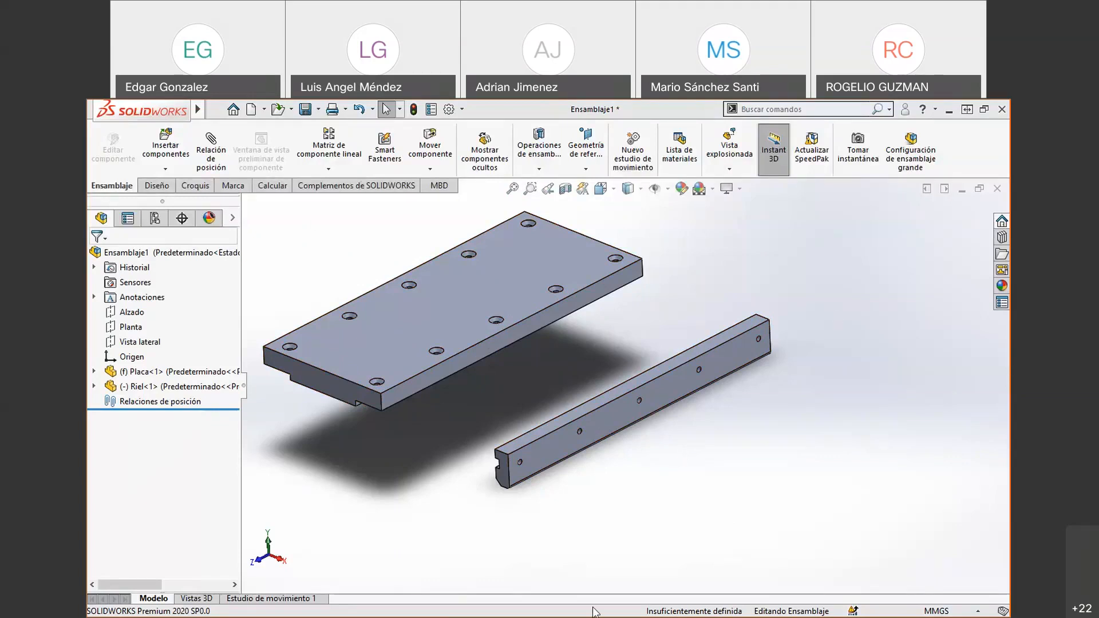
- Switch to Microsoft Whiteboard and sketch an irregular body in x, y, z axes with three translation arrows, noting "gdl. 3 gdl – translación"
key("alt+Tab")
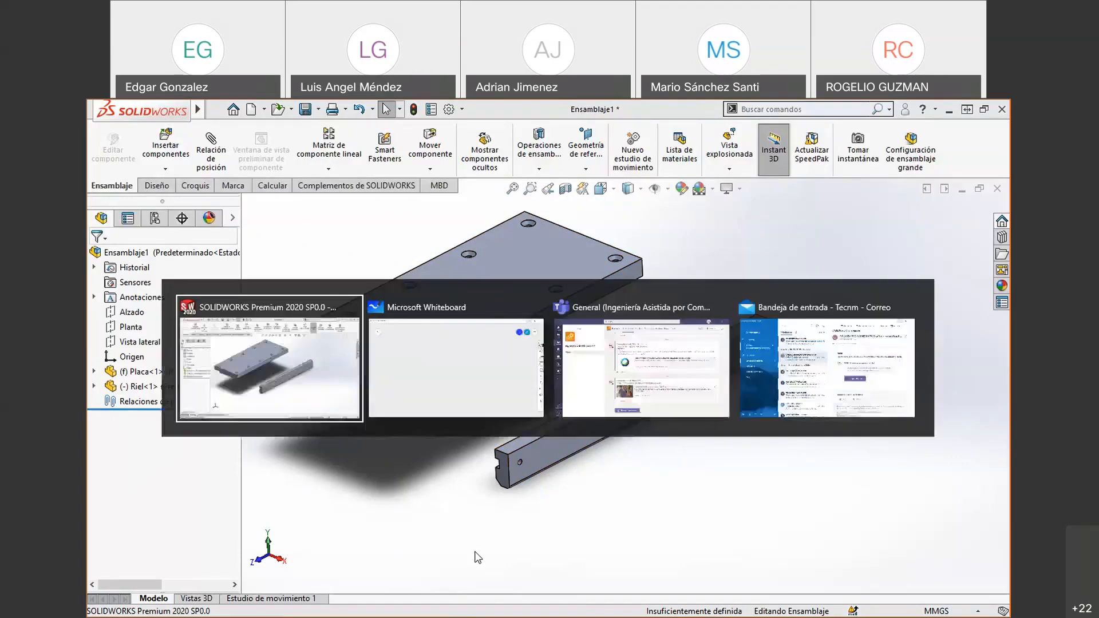
key("alt+Tab")
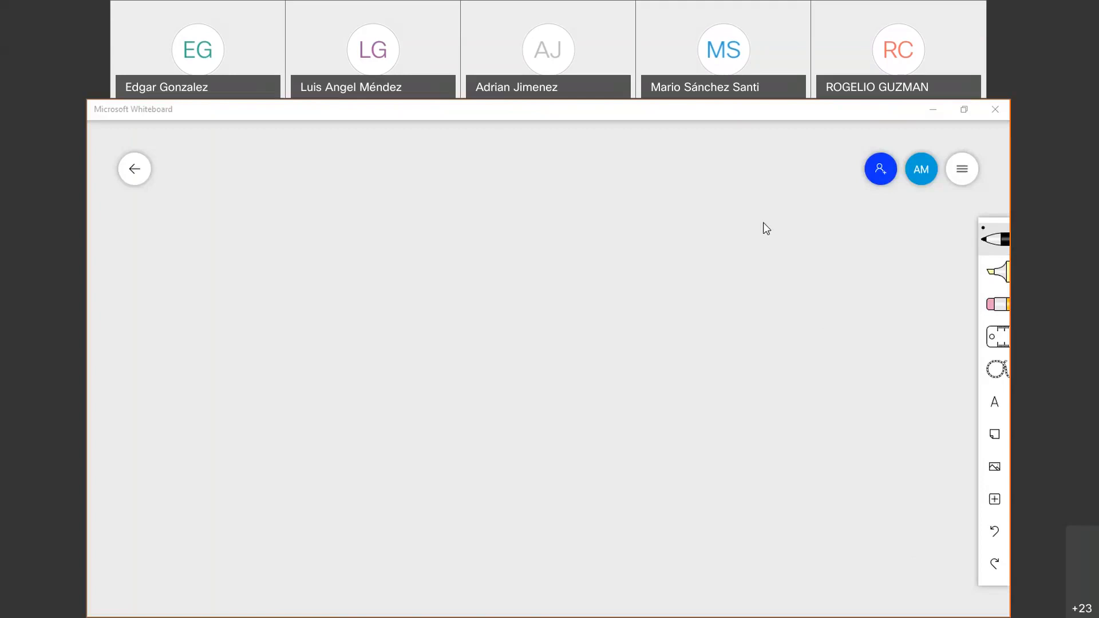
mouse_move(249, 204)
left_mouse_down()
mouse_move(208, 252)
mouse_move(291, 265)
left_mouse_up()
mouse_move(209, 263)
left_mouse_down()
mouse_move(158, 308)
mouse_move(173, 302)
left_mouse_up()
left_click_drag(200, 206, 208, 202)
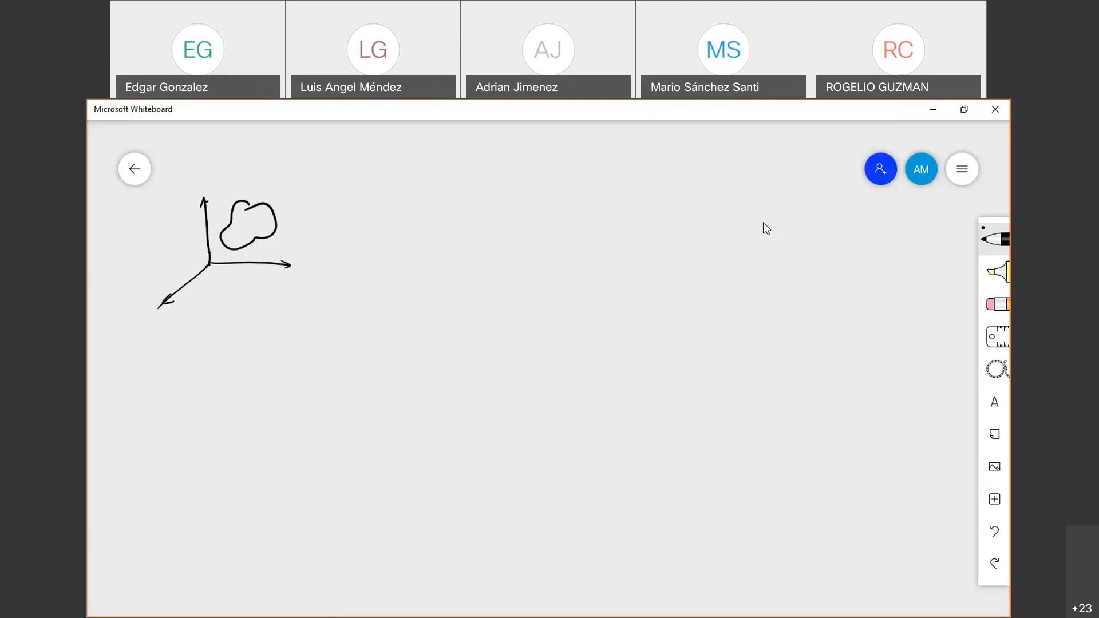
mouse_move(290, 234)
left_mouse_down()
mouse_move(335, 235)
mouse_move(296, 239)
left_mouse_up()
mouse_move(191, 220)
left_mouse_down()
mouse_move(202, 241)
mouse_move(189, 303)
mouse_move(216, 283)
left_mouse_up()
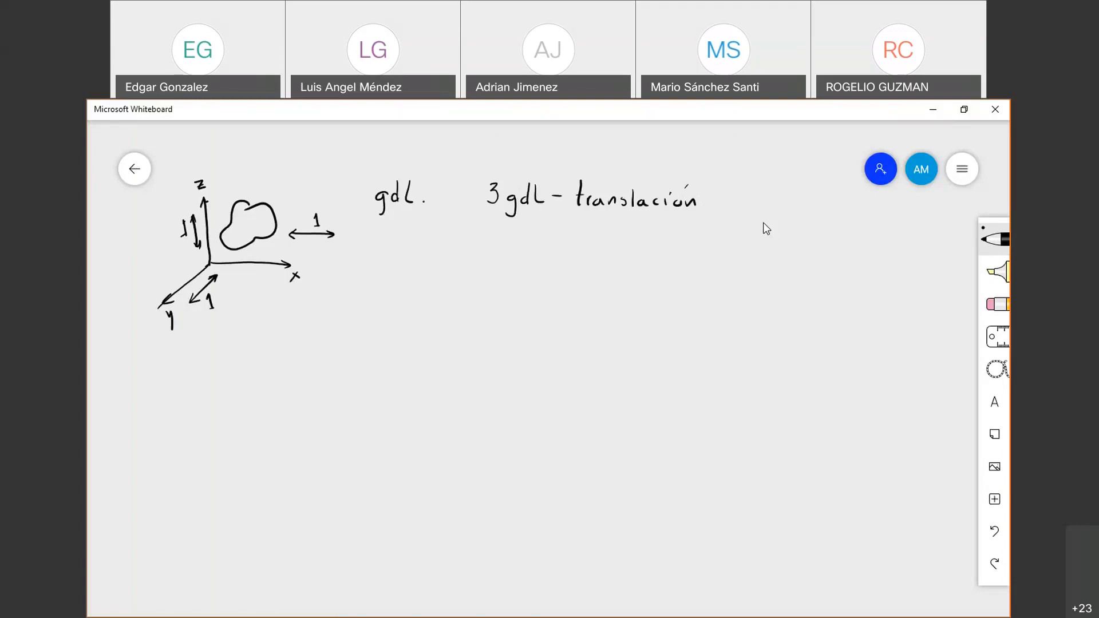
- Draw a curved rotation arrow marked 1 around each of the three axes
mouse_move(248, 256)
left_mouse_down()
mouse_move(237, 275)
mouse_move(188, 277)
left_mouse_up()
left_click_drag(219, 235, 210, 248)
left_click_drag(248, 273, 251, 283)
left_click_drag(170, 272, 172, 282)
left_click_drag(211, 222, 214, 232)
- Write "3 gdl – rotación" beneath the "3 gdl – translación" line
mouse_move(494, 228)
left_mouse_down()
mouse_move(493, 244)
mouse_move(511, 249)
mouse_move(599, 236)
left_mouse_up()
left_click_drag(607, 236, 622, 245)
mouse_move(615, 234)
left_mouse_down()
mouse_move(632, 233)
mouse_move(637, 246)
left_mouse_up()
left_click_drag(645, 238, 663, 239)
left_click_drag(670, 238, 683, 245)
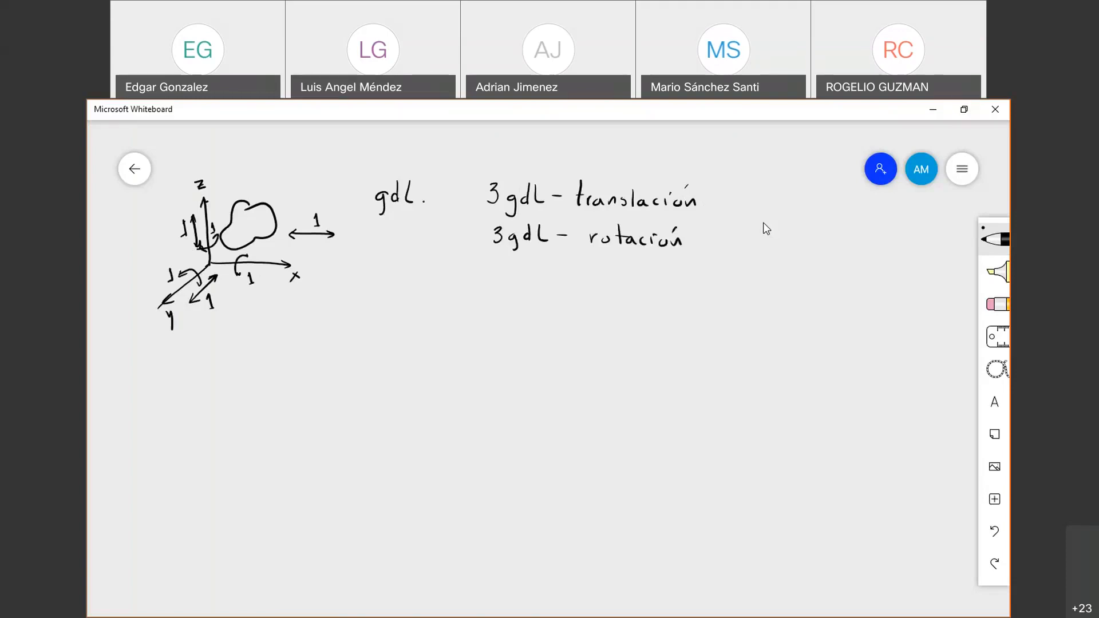
- Draw a sum line under the translation and rotation entries and write the total "6 gdl." below it
left_click_drag(477, 255, 689, 262)
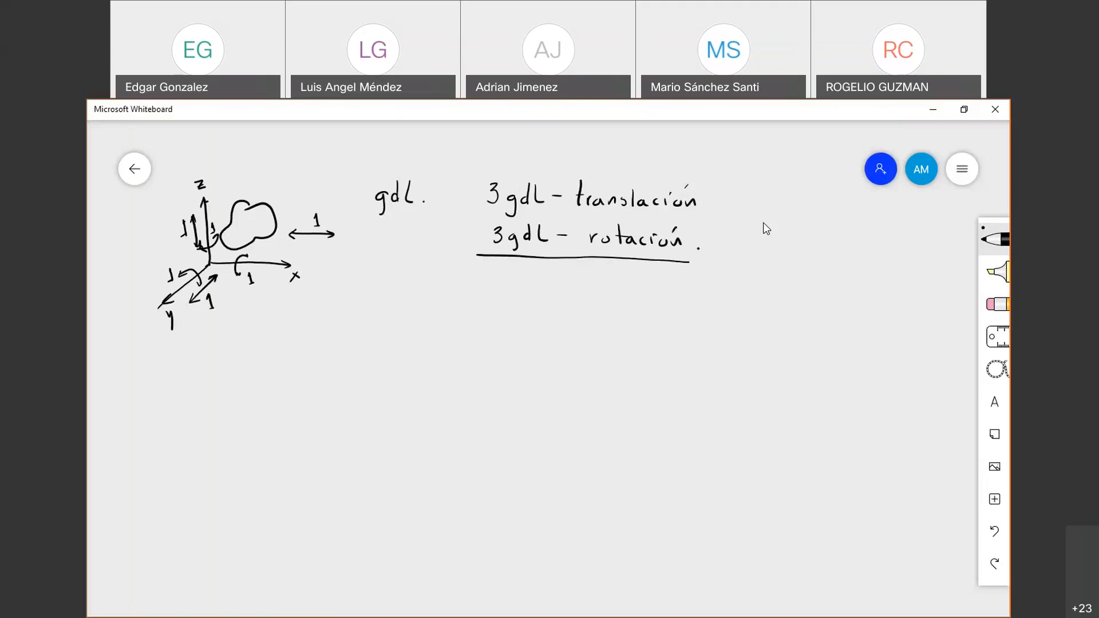
mouse_move(504, 264)
left_mouse_down()
mouse_move(497, 272)
mouse_move(518, 289)
left_mouse_up()
left_click_drag(540, 271, 541, 280)
left_click_drag(549, 262, 553, 283)
- Sketch a planar x-y coordinate system below the 3D one, containing an irregular body with horizontal and vertical translation arrows
mouse_move(211, 369)
left_mouse_down()
mouse_move(214, 410)
mouse_move(205, 379)
mouse_move(217, 374)
left_mouse_up()
mouse_move(215, 412)
left_mouse_down()
mouse_move(309, 411)
mouse_move(293, 421)
left_mouse_up()
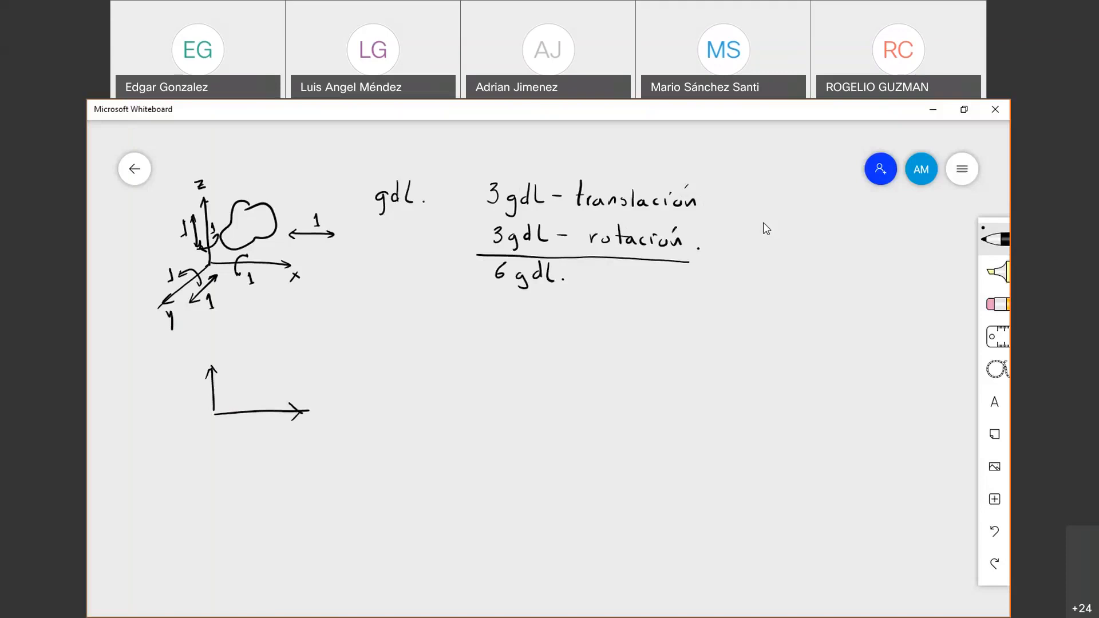
mouse_move(257, 363)
left_mouse_down()
mouse_move(240, 385)
mouse_move(269, 400)
mouse_move(281, 371)
mouse_move(259, 363)
left_mouse_up()
mouse_move(262, 383)
left_mouse_down()
mouse_move(298, 379)
mouse_move(270, 386)
mouse_move(319, 412)
left_mouse_up()
left_click_drag(320, 405, 312, 412)
mouse_move(255, 341)
left_mouse_down()
mouse_move(257, 377)
mouse_move(259, 347)
mouse_move(206, 369)
left_mouse_up()
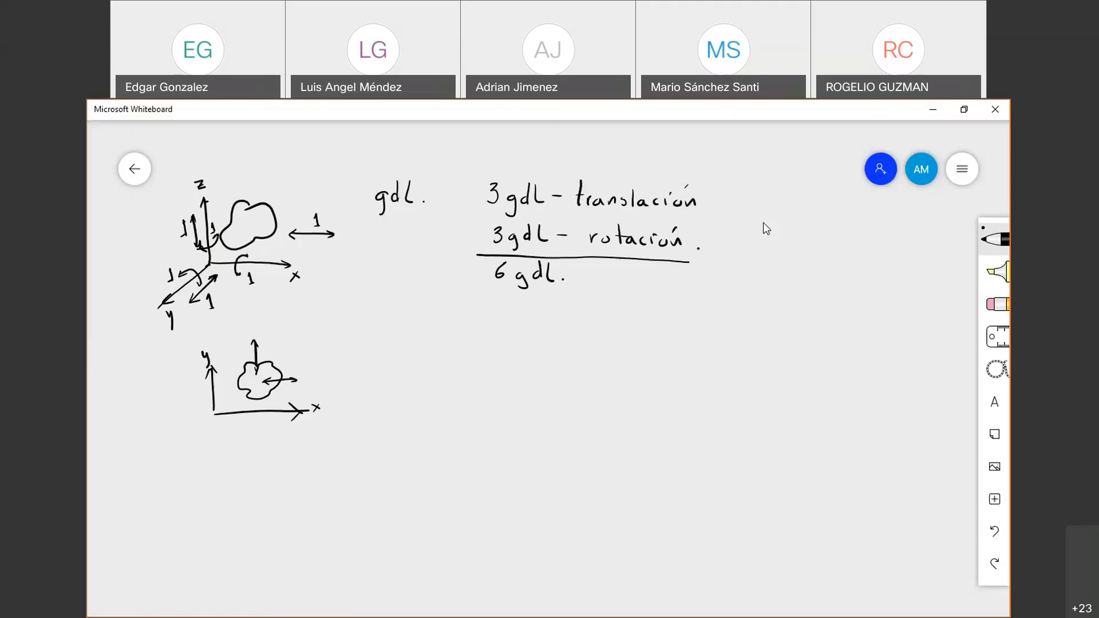
- Write "2 gdl – translación" beside the planar sketch
left_click_drag(458, 344, 481, 368)
left_click_drag(495, 349, 497, 358)
mouse_move(505, 339)
left_mouse_down()
mouse_move(515, 358)
mouse_move(557, 352)
left_mouse_up()
left_click_drag(572, 339, 570, 358)
left_click_drag(574, 351, 584, 359)
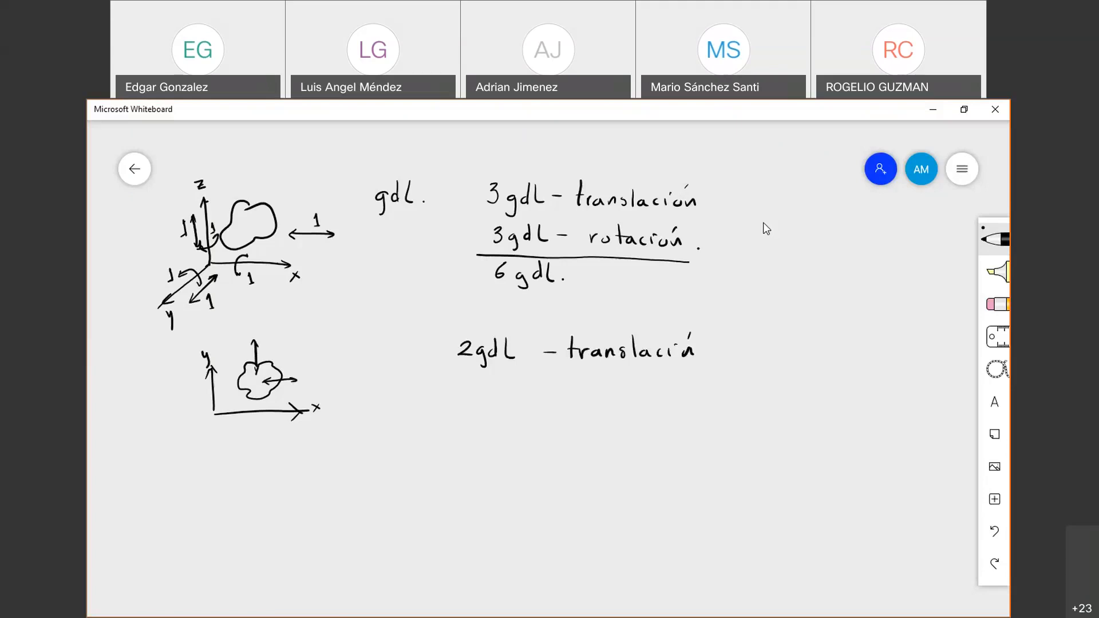
- Add a curved rotation arrow over the planar body and mark the z axis at the origin
mouse_move(231, 378)
left_mouse_down()
mouse_move(281, 356)
mouse_move(235, 378)
left_mouse_up()
left_click_drag(209, 410, 220, 417)
left_click_drag(213, 419, 219, 430)
- Write "1 gdl – rotación" under the planar case's translation entry
left_click_drag(461, 371, 488, 398)
left_click_drag(501, 381, 502, 371)
mouse_move(508, 370)
left_mouse_down()
mouse_move(518, 389)
mouse_move(557, 384)
left_mouse_up()
left_click_drag(577, 391, 593, 382)
mouse_move(602, 371)
left_mouse_down()
mouse_move(606, 390)
mouse_move(674, 380)
left_mouse_up()
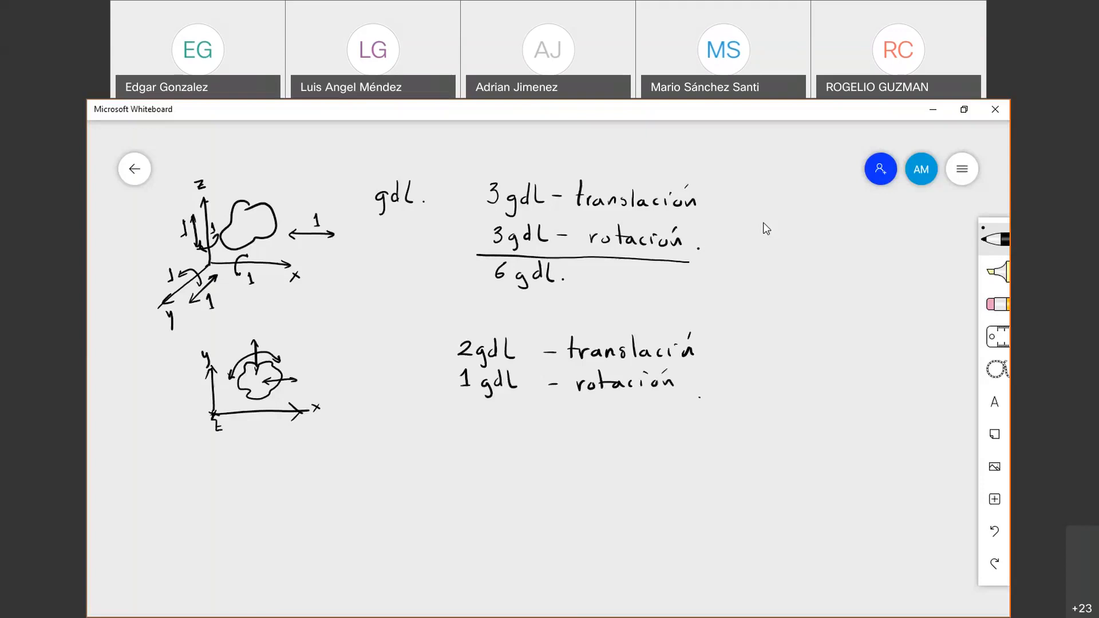
- Sketch a straight line below the planar case with a point on it and a double-headed arrow along it
mouse_move(224, 491)
left_mouse_down()
mouse_move(311, 485)
mouse_move(231, 498)
left_mouse_up()
left_click(263, 488)
left_click_drag(186, 495, 346, 484)
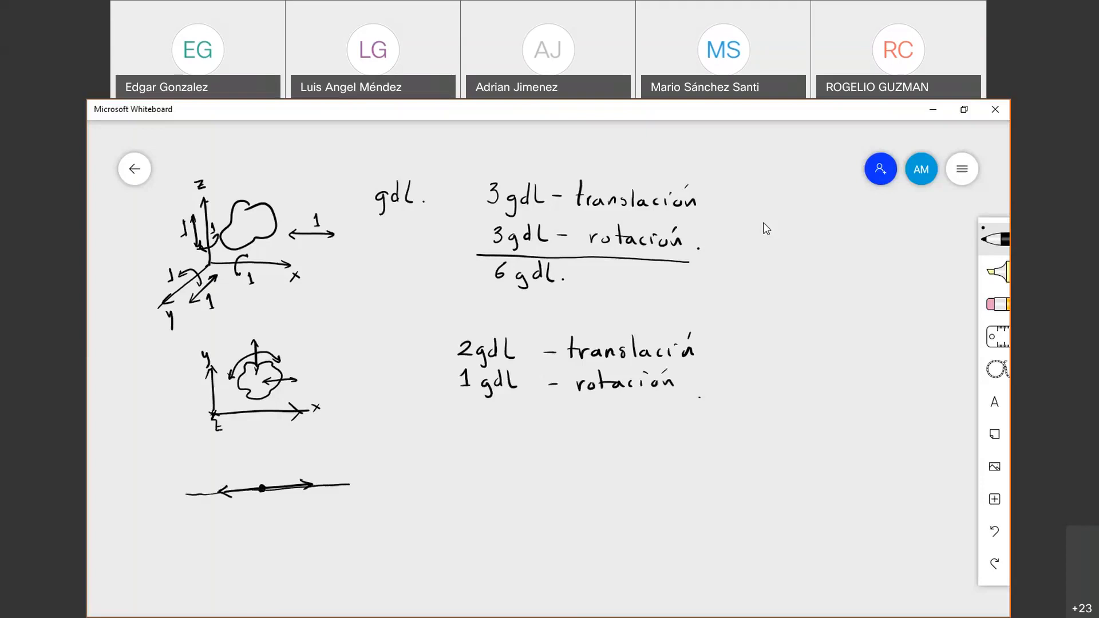
- Write "1 gdl – translacion" for the straight-line case and rule a dashed line under the planar case's entries
mouse_move(475, 439)
left_mouse_down()
mouse_move(499, 464)
mouse_move(523, 453)
left_mouse_up()
left_click_drag(539, 447, 579, 452)
left_click_drag(586, 453, 620, 453)
mouse_move(634, 434)
left_mouse_down()
mouse_move(642, 454)
mouse_move(684, 446)
left_mouse_up()
left_click_drag(688, 447, 698, 451)
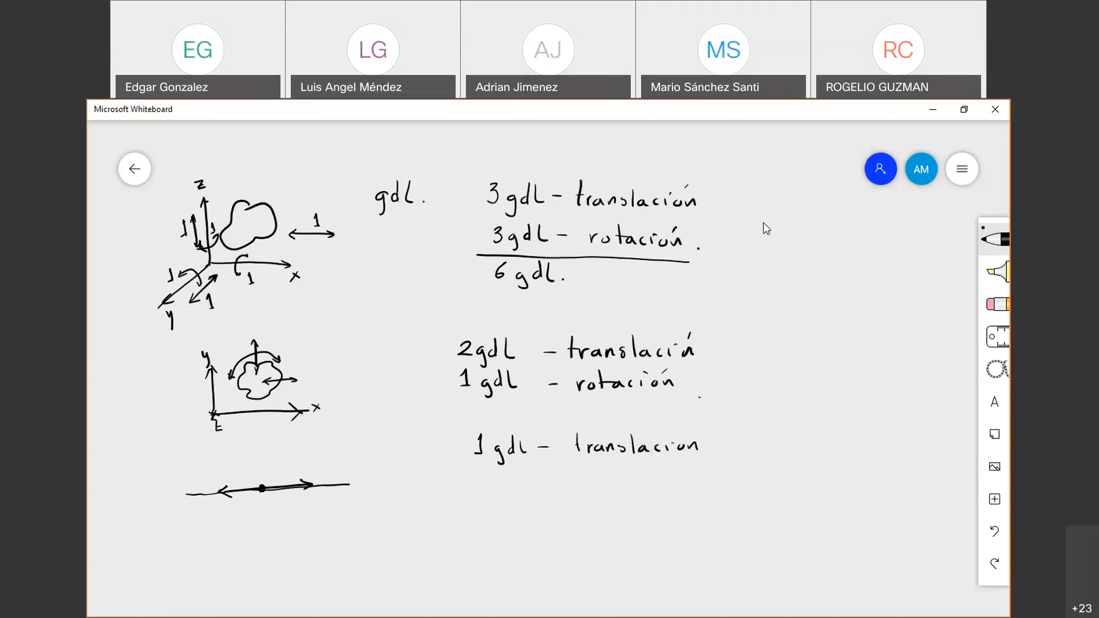
left_click_drag(441, 395, 706, 401)
- Add a curved rotation arrow around the point on the line and write "1 gdl – rotación" for that case
left_click_drag(272, 473, 267, 504)
mouse_move(483, 467)
left_mouse_down()
mouse_move(502, 495)
mouse_move(517, 466)
mouse_move(529, 485)
mouse_move(590, 481)
left_mouse_up()
left_click_drag(600, 474, 565, 476)
mouse_move(610, 470)
left_mouse_down()
mouse_move(627, 482)
mouse_move(670, 479)
left_mouse_up()
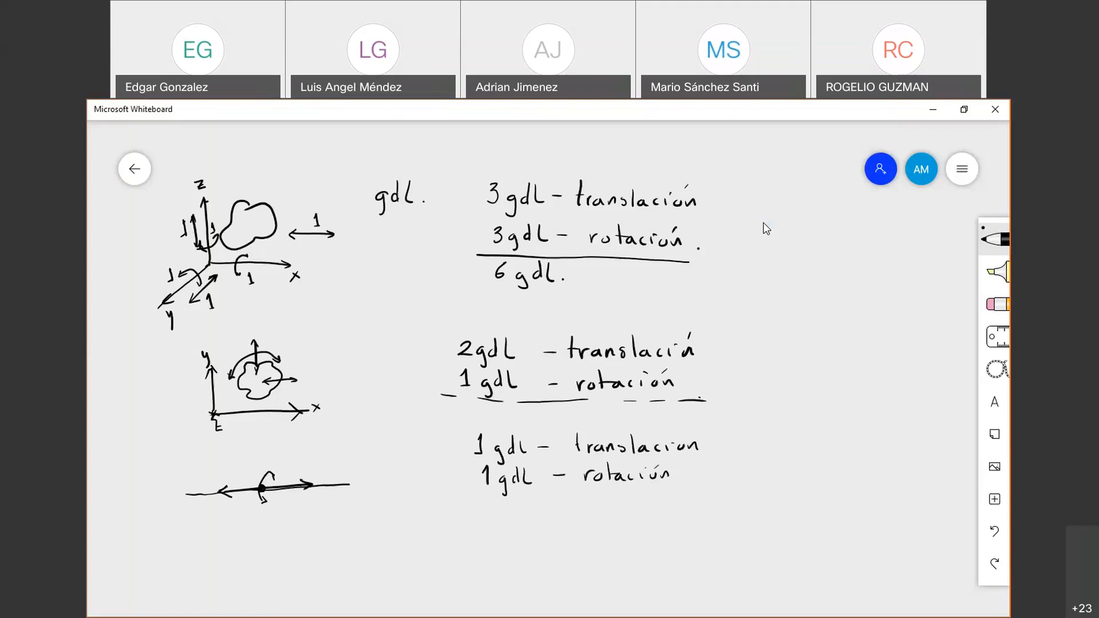
- Sketch an irregular body attached to a fixed point with small axes, below the straight-line case
left_click(267, 579)
mouse_move(268, 577)
left_mouse_down()
mouse_move(290, 538)
mouse_move(302, 540)
mouse_move(297, 570)
mouse_move(269, 579)
left_mouse_up()
mouse_move(252, 583)
left_mouse_down()
mouse_move(279, 578)
mouse_move(267, 579)
mouse_move(279, 565)
left_mouse_up()
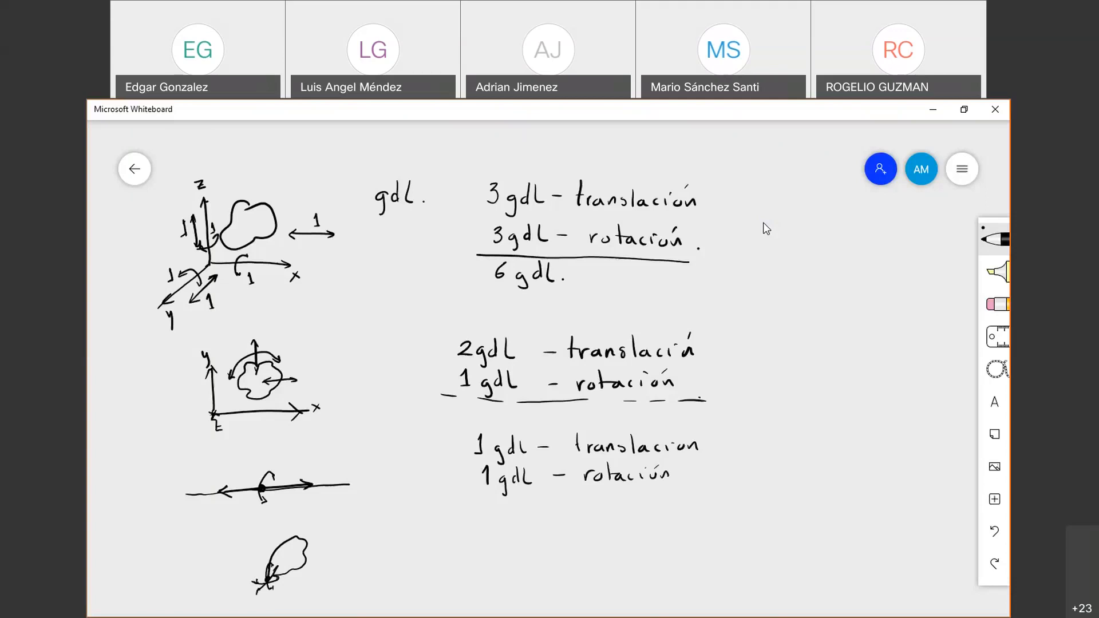
- Write "3 gdl – rotación." beside the fixed-point sketch
mouse_move(487, 531)
left_mouse_down()
mouse_move(506, 554)
mouse_move(607, 538)
left_mouse_up()
mouse_move(621, 525)
left_mouse_down()
mouse_move(623, 542)
mouse_move(651, 544)
left_mouse_up()
left_click_drag(659, 536, 688, 532)
left_click_drag(678, 513, 675, 518)
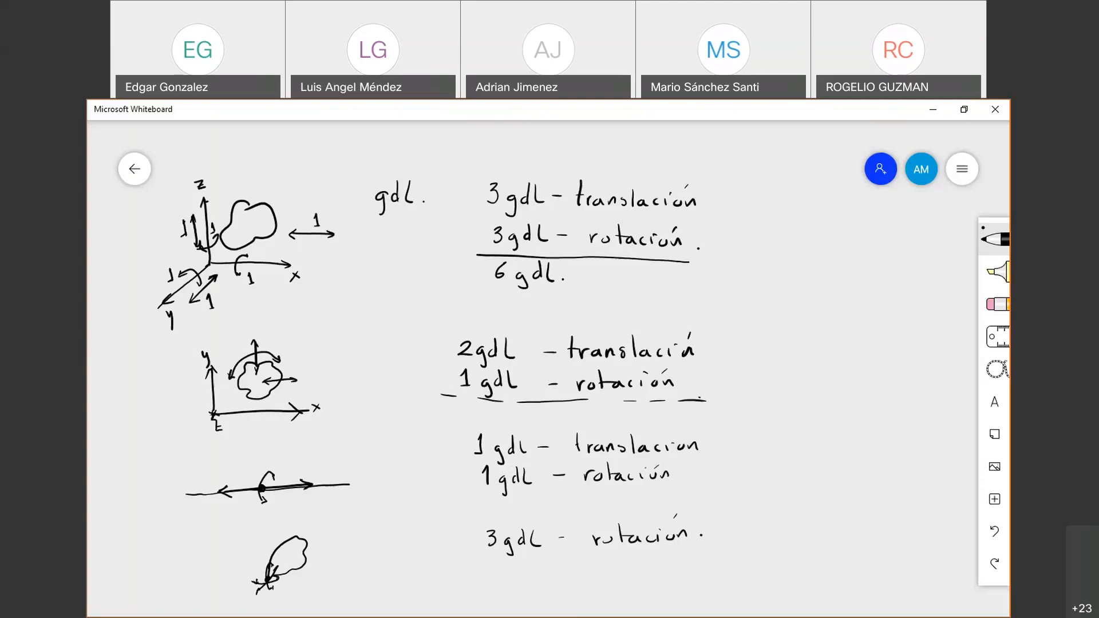
- Put a check mark beside each of the four cases and a double-headed arrow under "6 gdl"
left_click_drag(582, 281, 597, 273)
left_click_drag(722, 386, 739, 372)
left_click_drag(723, 468, 738, 455)
left_click_drag(722, 539, 737, 526)
left_click_drag(486, 293, 555, 295)
left_click_drag(490, 287, 490, 298)
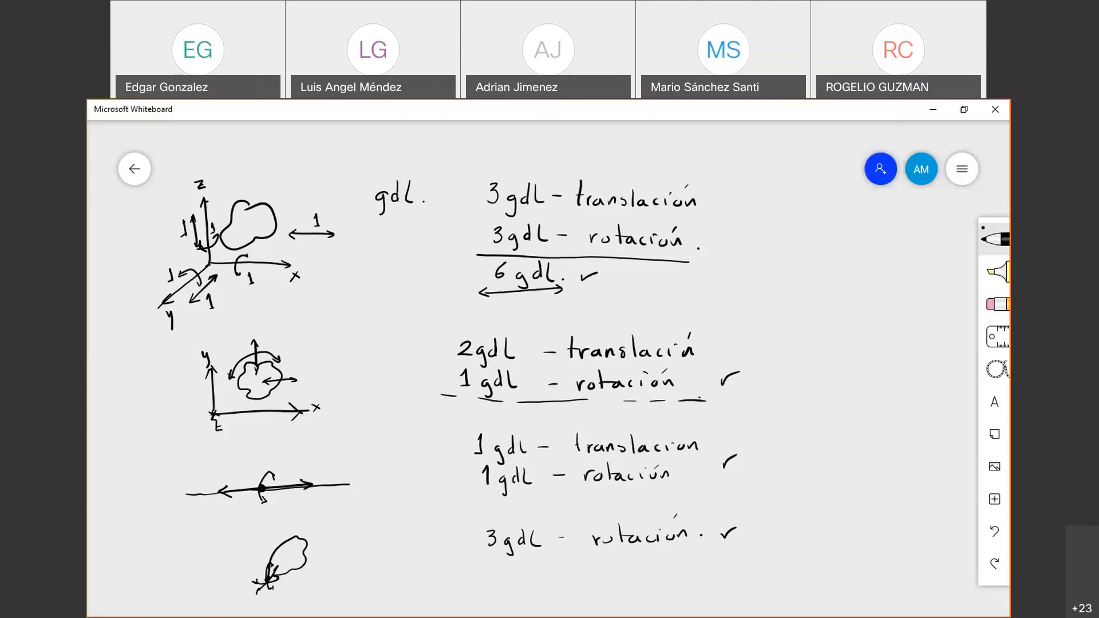
- Draw a curved bracket between the 3D and planar cases and write "3 gdl." beside it
mouse_move(747, 260)
left_mouse_down()
mouse_move(759, 285)
mouse_move(746, 299)
mouse_move(784, 279)
mouse_move(774, 296)
left_mouse_up()
left_click_drag(799, 288, 795, 304)
left_click_drag(813, 284, 825, 294)
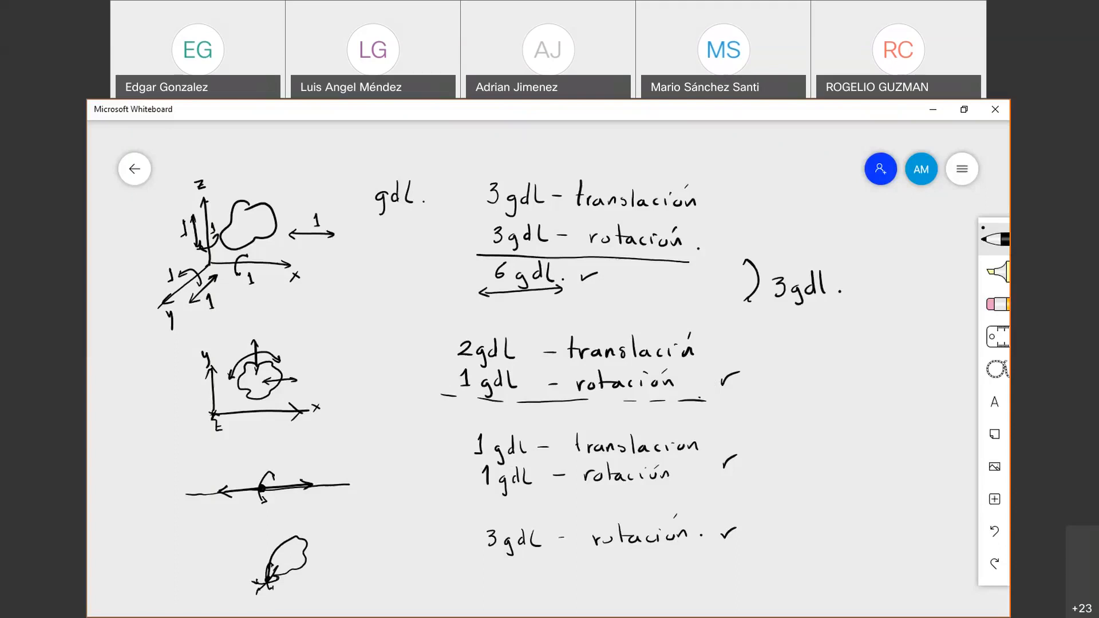
- Draw a curved rotation arrow beside the straight-line sketch and write "↑4 gdl." next to that case's entries
left_click_drag(366, 446, 376, 476)
left_click_drag(363, 451, 377, 448)
left_click_drag(804, 425, 813, 448)
left_click_drag(825, 438, 822, 454)
left_click_drag(840, 438, 841, 445)
left_click_drag(848, 429, 851, 445)
left_click_drag(788, 424, 792, 439)
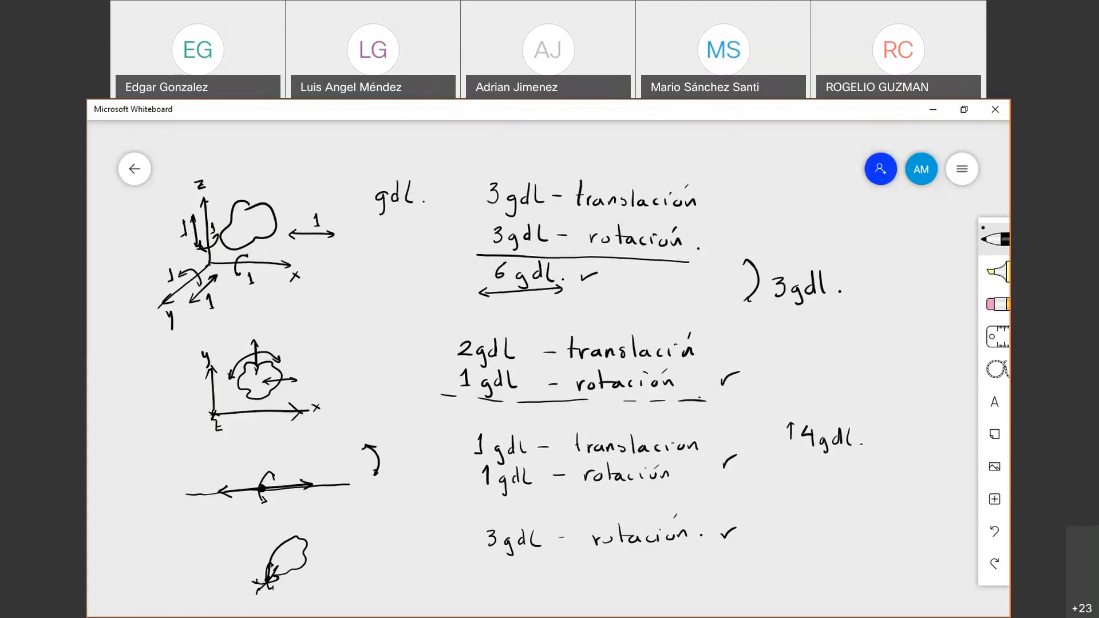
- Strike through the rotation "gdl" of the straight-line case and write "3 gdl." beside the fixed-point case
left_click_drag(532, 454, 504, 489)
mouse_move(795, 526)
left_mouse_down()
mouse_move(798, 547)
mouse_move(821, 546)
mouse_move(813, 559)
left_mouse_up()
left_click_drag(840, 536, 843, 547)
left_click_drag(850, 524, 855, 545)
- Write "-1" and "-2" beside the 3D translation and rotation entries, and note "6 gdl." with an arrow, "2 trans." and "1 rot" alongside
mouse_move(917, 227)
left_mouse_down()
mouse_move(912, 241)
mouse_move(951, 242)
left_mouse_up()
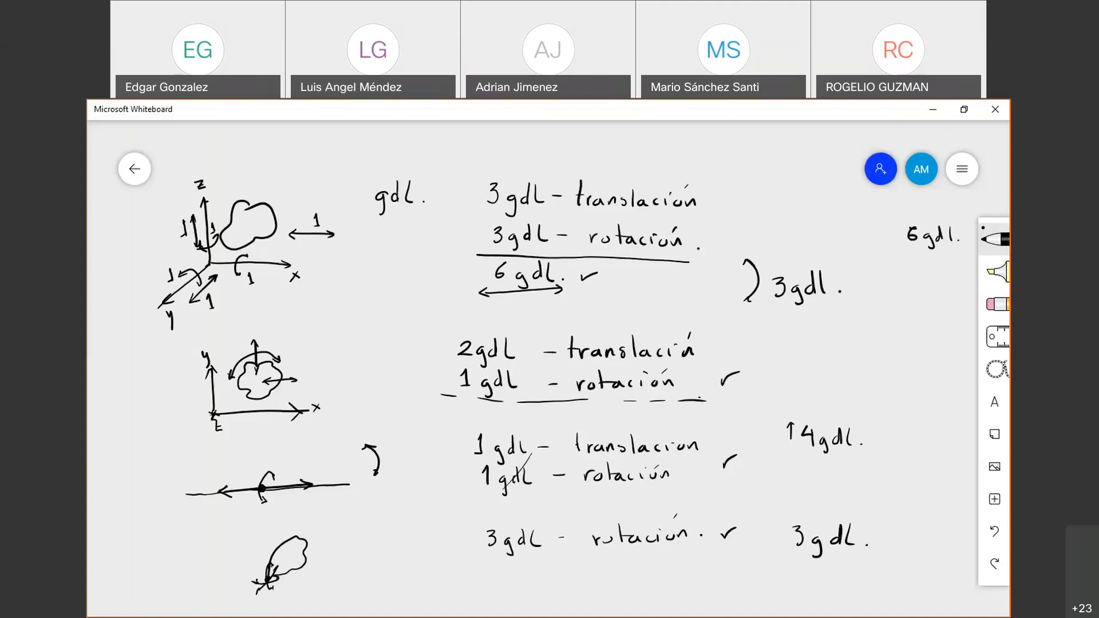
left_click_drag(902, 268, 891, 281)
mouse_move(760, 196)
left_mouse_down()
mouse_move(748, 246)
mouse_move(740, 239)
left_mouse_up()
mouse_move(923, 269)
left_mouse_down()
mouse_move(926, 283)
mouse_move(963, 282)
left_mouse_up()
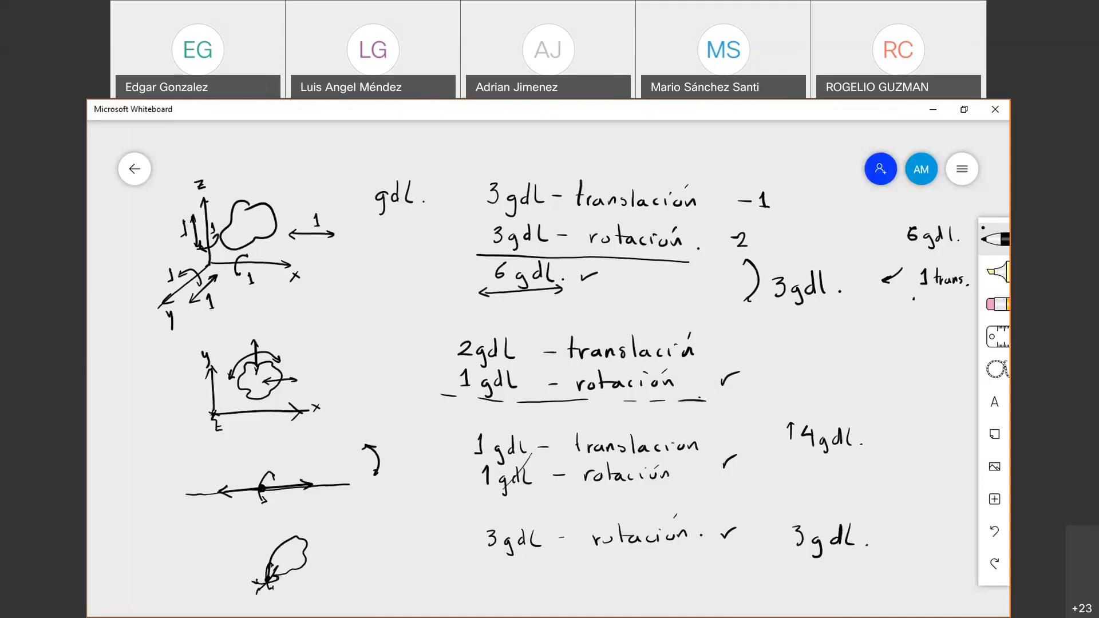
mouse_move(918, 270)
left_mouse_down()
mouse_move(918, 316)
mouse_move(946, 310)
left_mouse_up()
left_click_drag(956, 300, 958, 314)
left_click_drag(912, 274, 925, 286)
- Draw a curved arrow down from the "1 rot" note and write "1 trans" and "0 rot." beside the straight-line case
left_click_drag(924, 354, 914, 393)
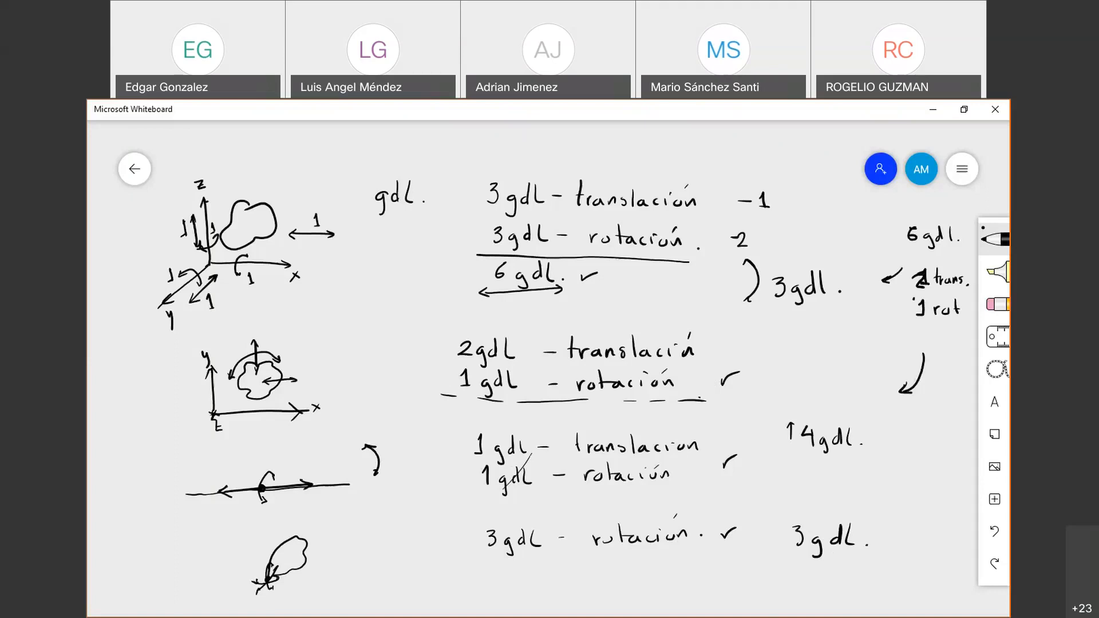
mouse_move(911, 420)
left_mouse_down()
mouse_move(909, 440)
mouse_move(956, 440)
left_mouse_up()
left_click_drag(965, 430, 959, 439)
left_click_drag(908, 450, 911, 462)
left_click_drag(920, 464, 930, 459)
left_click_drag(940, 450, 940, 466)
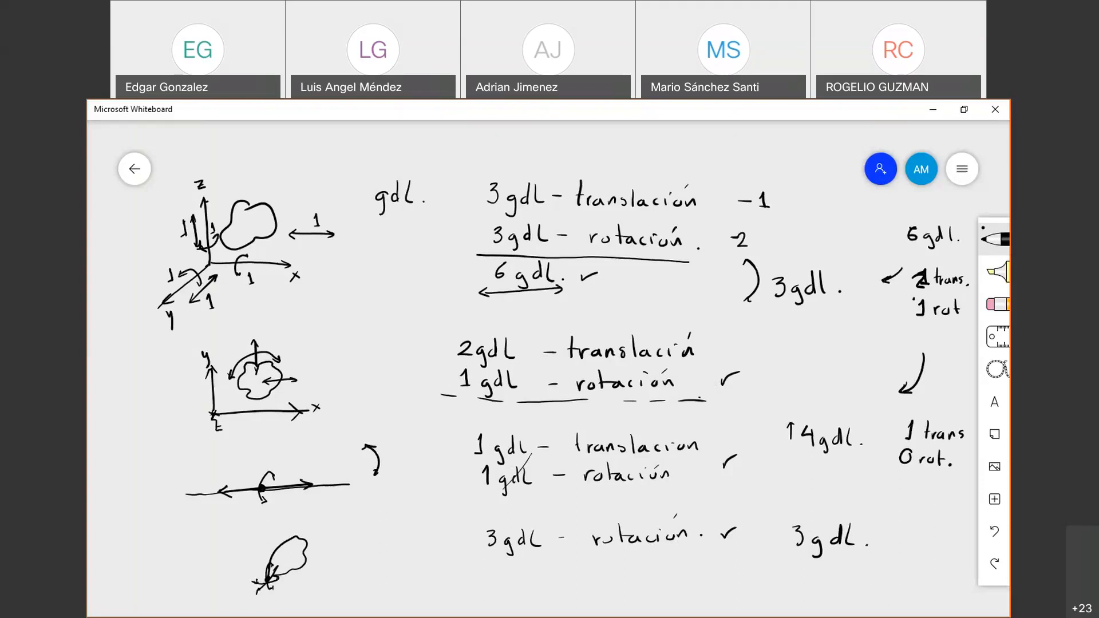
- Draw another curved arrow down to the fixed-point case and write "0 tran" and "0 rot" beside it
left_click_drag(931, 473, 916, 508)
left_click_drag(912, 521, 909, 522)
mouse_move(931, 517)
left_mouse_down()
mouse_move(929, 537)
mouse_move(965, 535)
mouse_move(910, 546)
left_mouse_up()
left_click_drag(932, 561, 943, 554)
left_click_drag(960, 541, 960, 559)
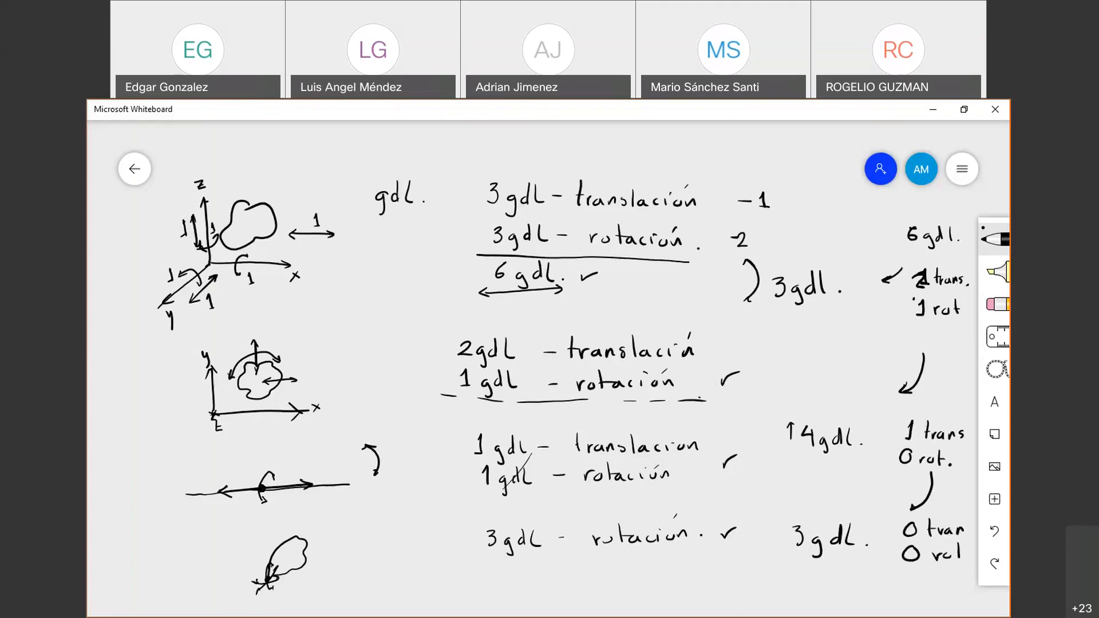
mouse_move(884, 569)
left_mouse_down()
mouse_move(965, 567)
mouse_move(902, 598)
left_mouse_up()
left_click_drag(907, 593, 917, 607)
left_click_drag(929, 596, 935, 596)
- Write the heading "Regla ó Alineación 3 - 2 - 1" on an empty area of the whiteboard
left_click_drag(448, 534, 451, 148)
left_click_drag(516, 325, 507, 224)
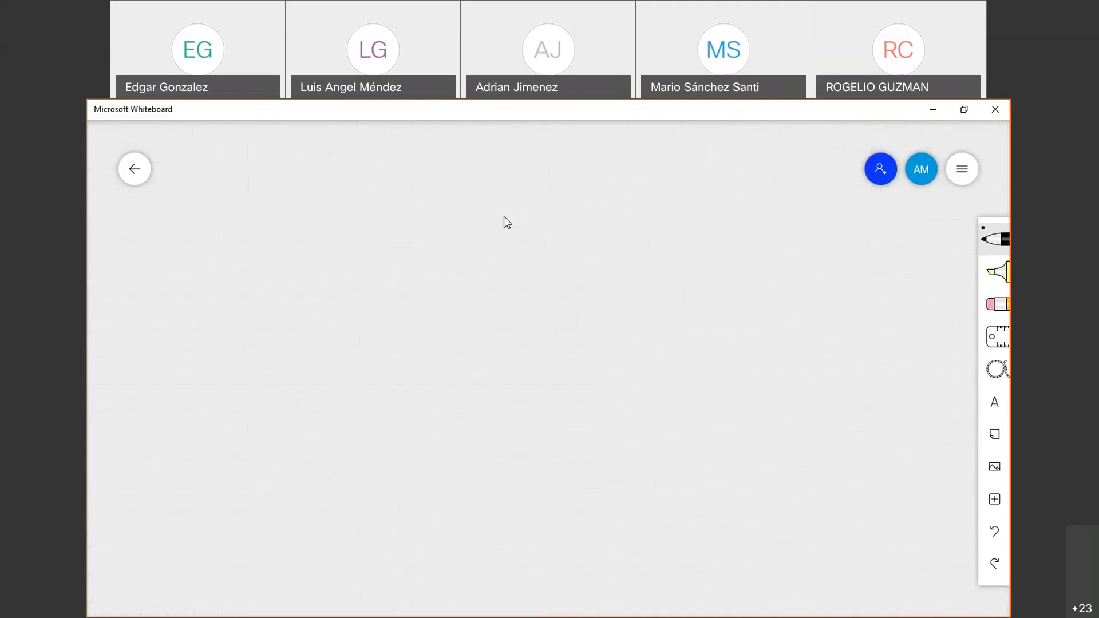
mouse_move(187, 193)
left_mouse_down()
mouse_move(193, 221)
mouse_move(227, 215)
left_mouse_up()
mouse_move(240, 206)
left_mouse_down()
mouse_move(236, 230)
mouse_move(321, 205)
left_mouse_up()
left_click_drag(328, 186, 324, 195)
mouse_move(390, 189)
left_mouse_down()
mouse_move(383, 217)
mouse_move(396, 215)
left_mouse_up()
left_click_drag(385, 206, 395, 205)
mouse_move(402, 189)
left_mouse_down()
mouse_move(403, 214)
mouse_move(415, 214)
left_mouse_up()
left_click_drag(421, 206, 434, 215)
left_click_drag(437, 211, 458, 215)
left_click_drag(462, 215, 499, 198)
mouse_move(570, 198)
left_mouse_down()
mouse_move(570, 219)
mouse_move(624, 207)
left_mouse_up()
mouse_move(633, 200)
left_mouse_down()
mouse_move(648, 218)
mouse_move(679, 207)
left_mouse_up()
mouse_move(701, 194)
left_mouse_down()
mouse_move(705, 216)
mouse_move(693, 218)
left_mouse_up()
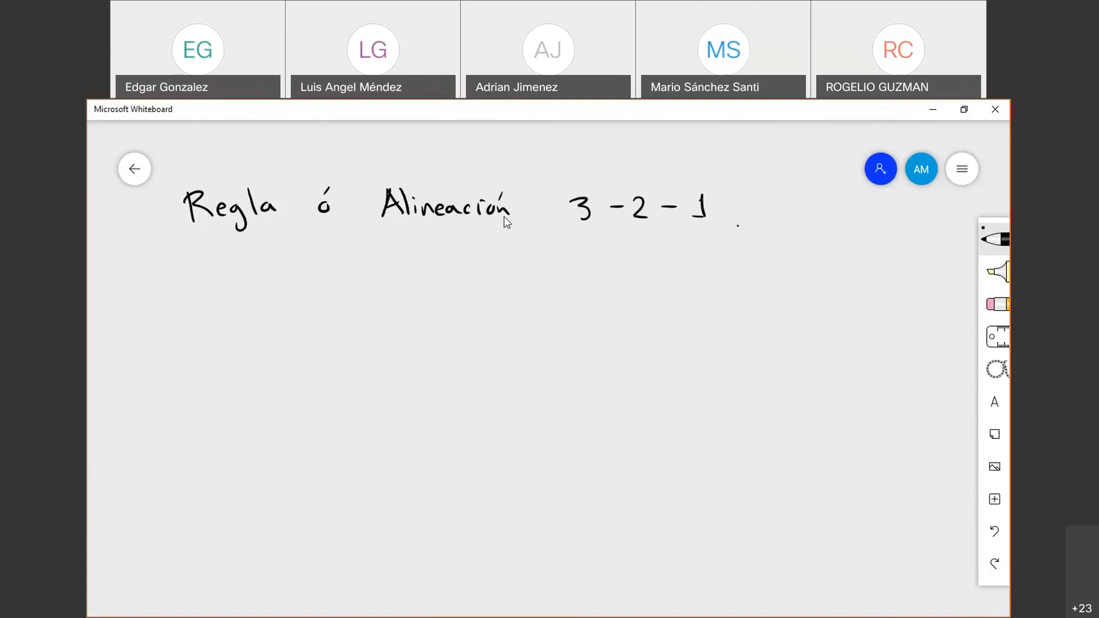
- Write "plano - linea - punto." beneath the numbers 3 - 2 - 1
left_click_drag(578, 245, 592, 249)
left_click_drag(599, 244, 653, 250)
left_click_drag(656, 250, 713, 256)
left_click_drag(719, 241, 741, 249)
mouse_move(743, 231)
left_mouse_down()
mouse_move(746, 246)
mouse_move(759, 242)
left_mouse_up()
left_click(768, 249)
left_click_drag(623, 247, 634, 246)
left_click(684, 245)
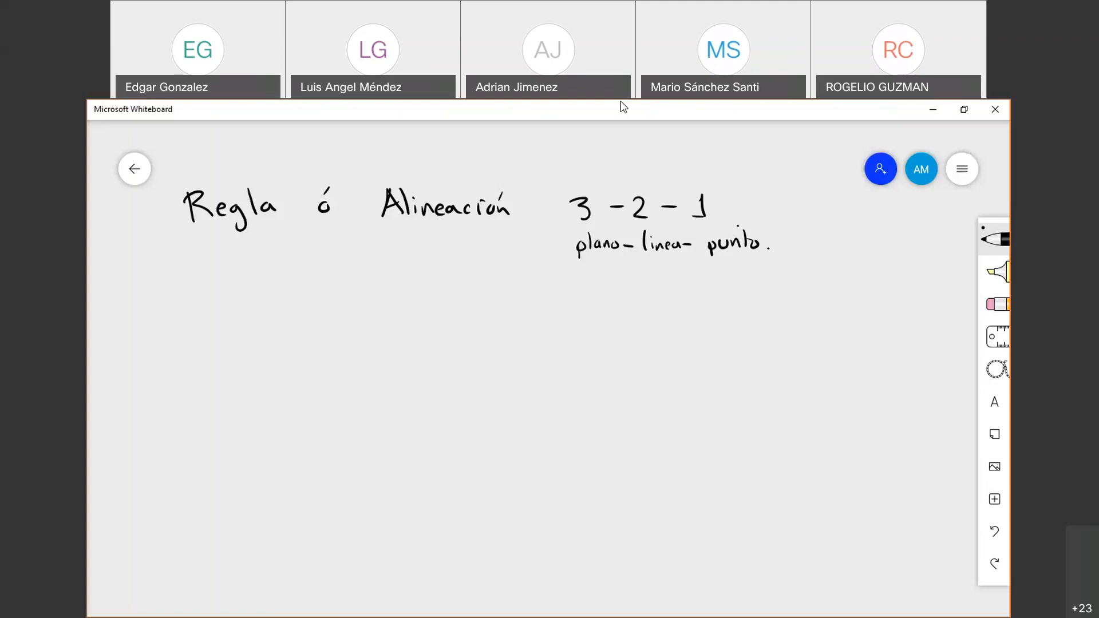
- Switch to SOLIDWORKS and mate the rail's drilled side face coincident with the recessed face on the plate's underside
left_click(935, 110)
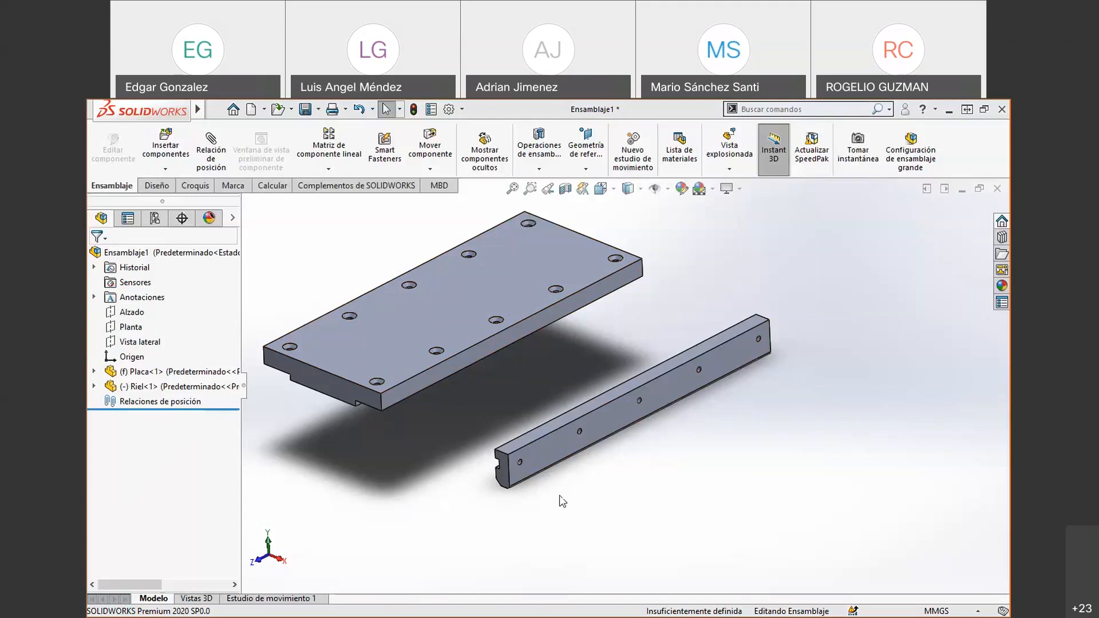
left_click(603, 425)
middle_click_drag(460, 401, 446, 306)
middle_click_drag(481, 384, 492, 453)
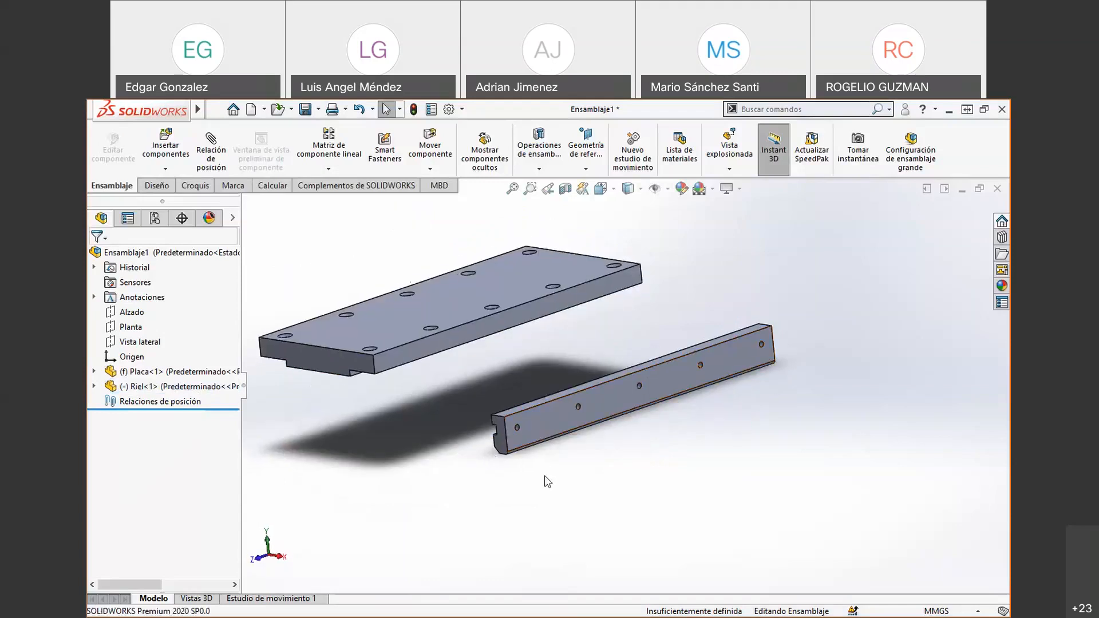
left_click(555, 413)
middle_click_drag(440, 393, 448, 288)
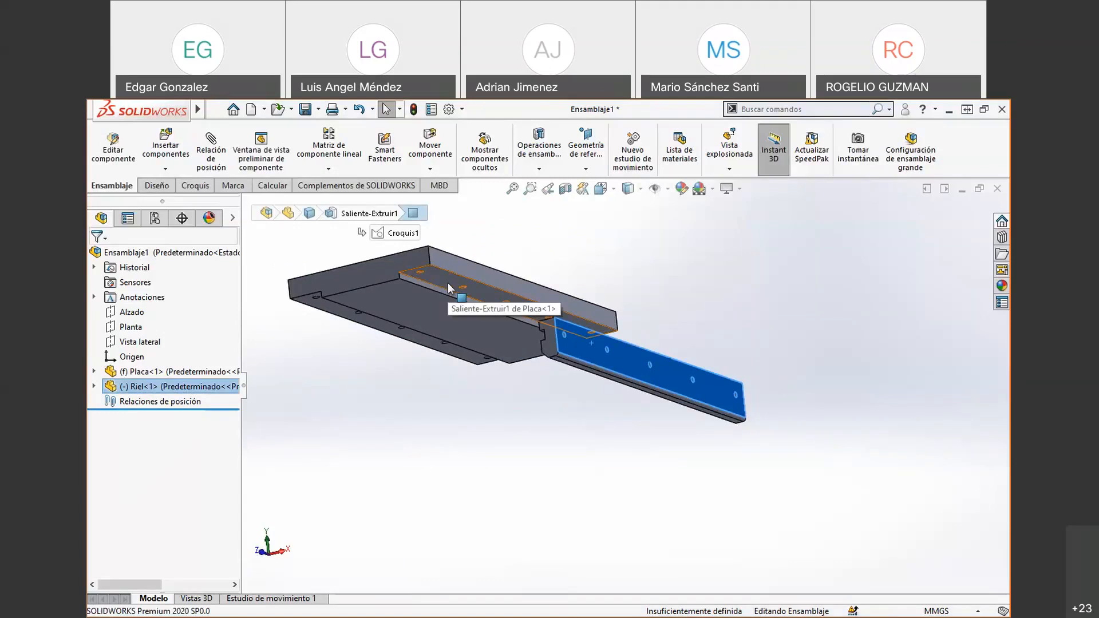
left_click(449, 288, "ctrl")
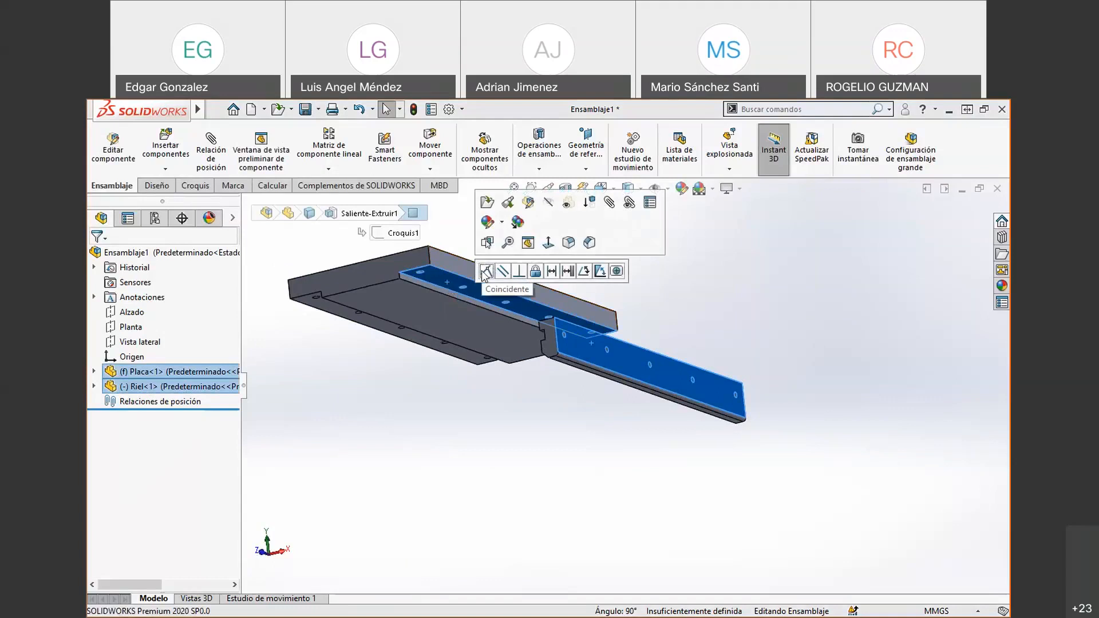
left_click(486, 272)
middle_click_drag(529, 251, 466, 423)
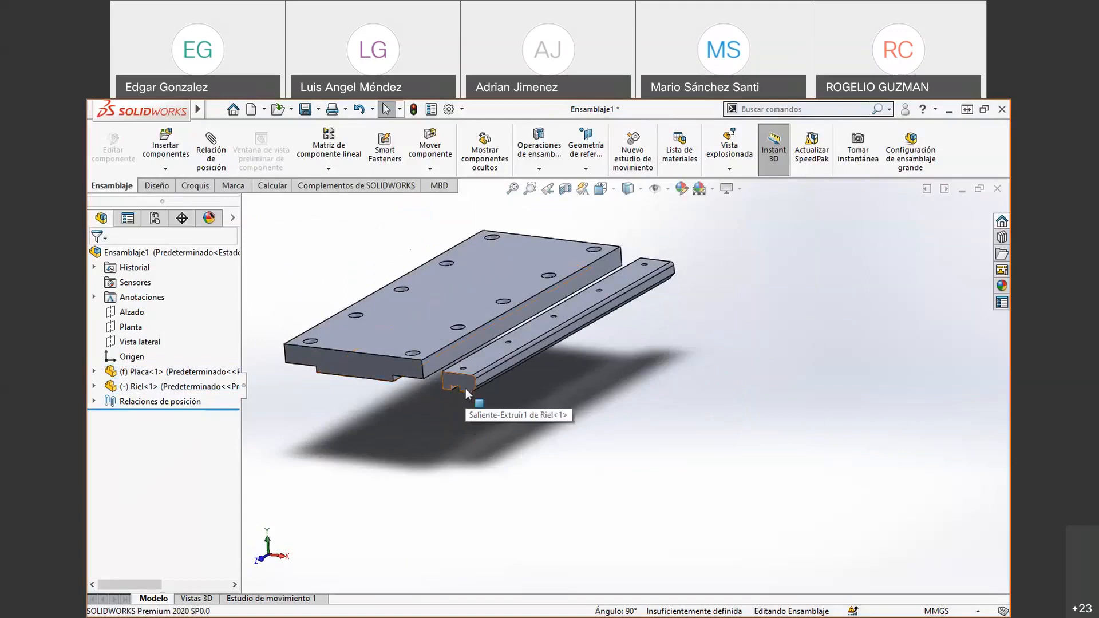
- Slide the rail sideways under the plate in the front view and lengthwise in the left view
key("ctrl+1")
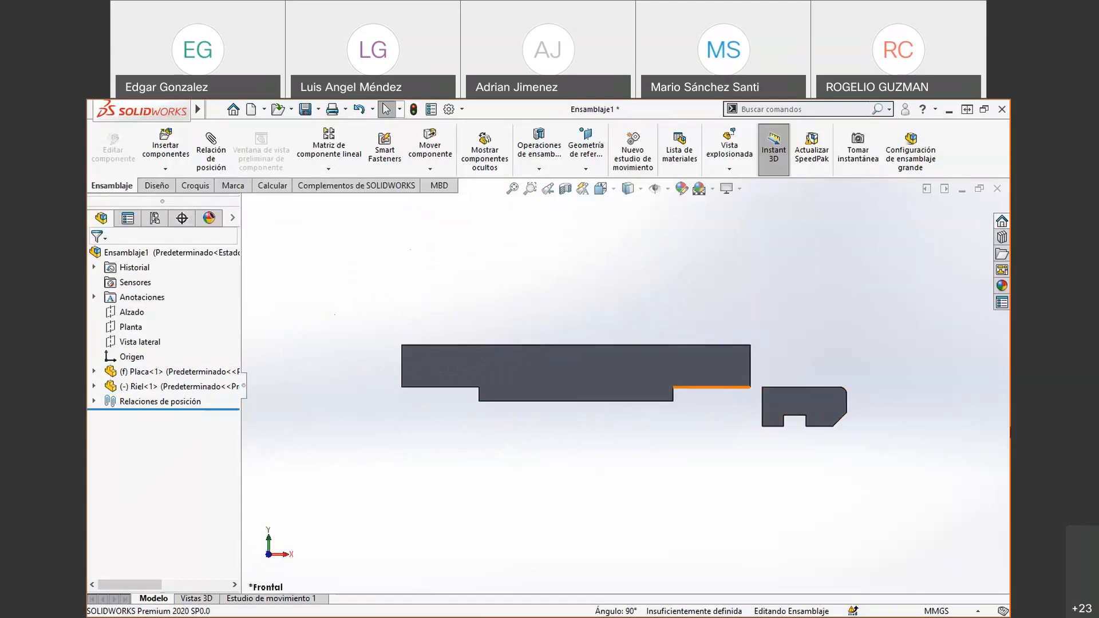
left_click(795, 396)
left_click_drag(796, 397, 734, 359)
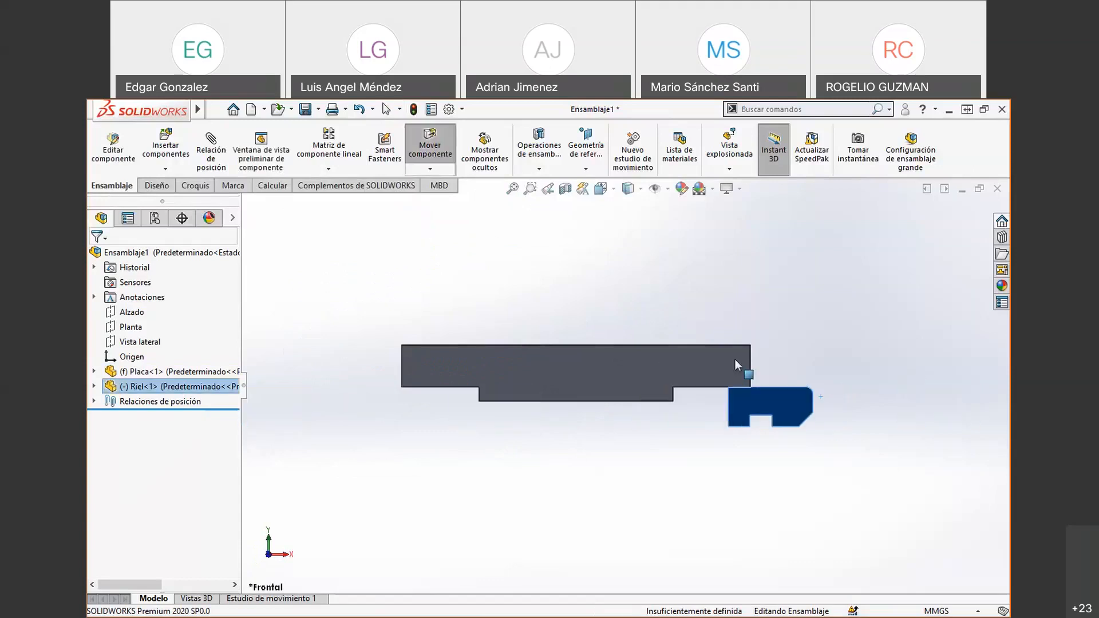
key("ctrl+3")
key("ctrl+3")
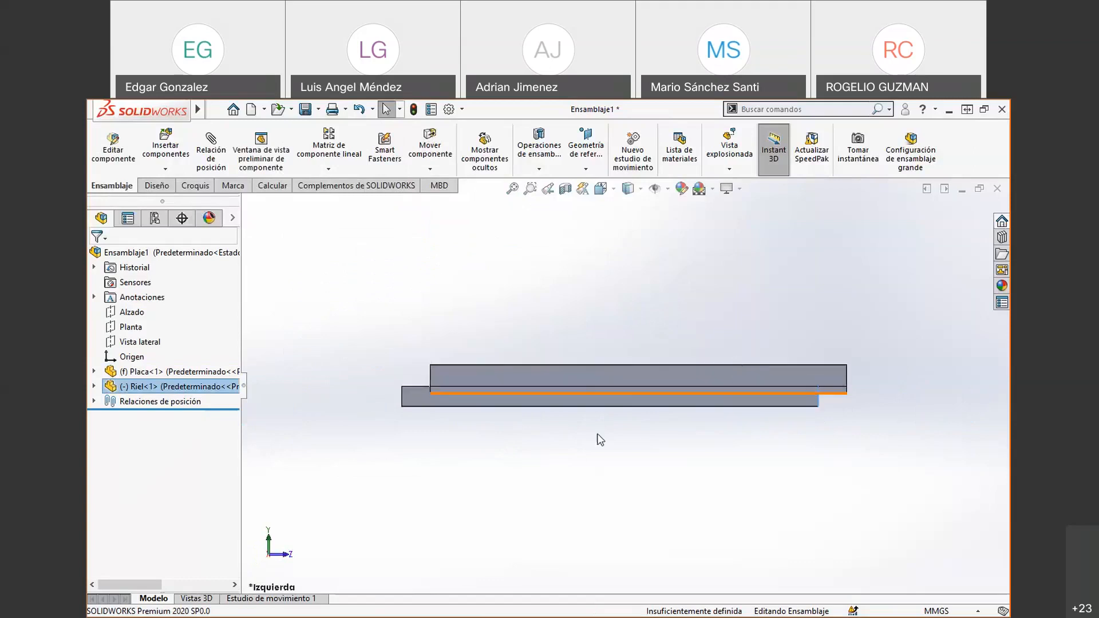
left_click(468, 395)
left_click_drag(418, 397, 427, 376)
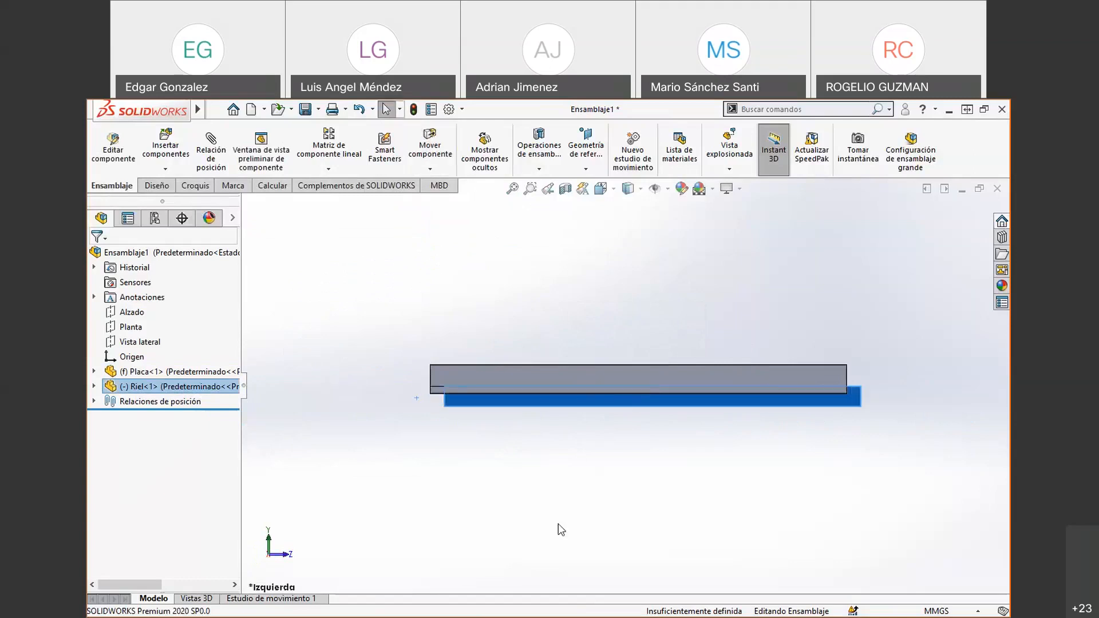
left_click(560, 528)
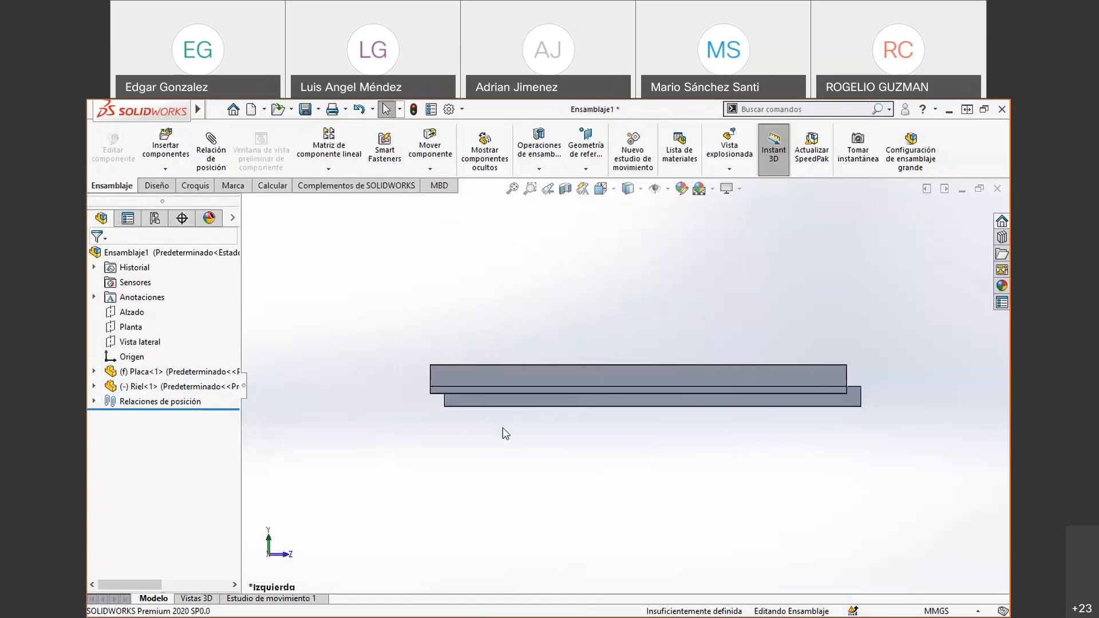
- Slide the rail along the mated plane under the plate in the isometric view to demonstrate its remaining freedom
key("ctrl+7")
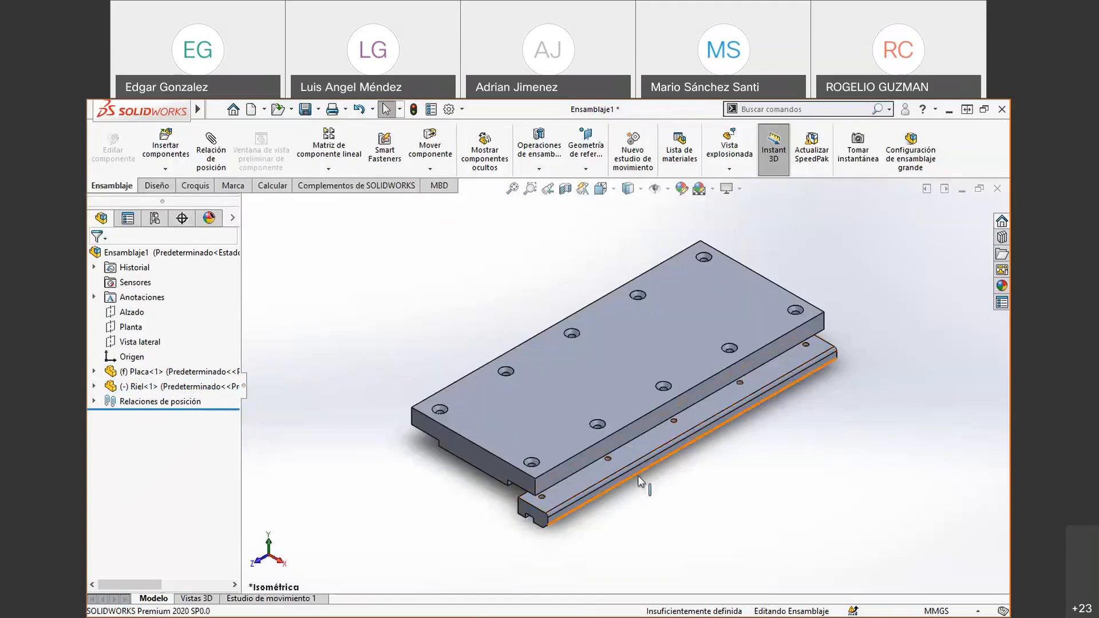
left_click(797, 358)
left_click_drag(815, 407, 815, 358)
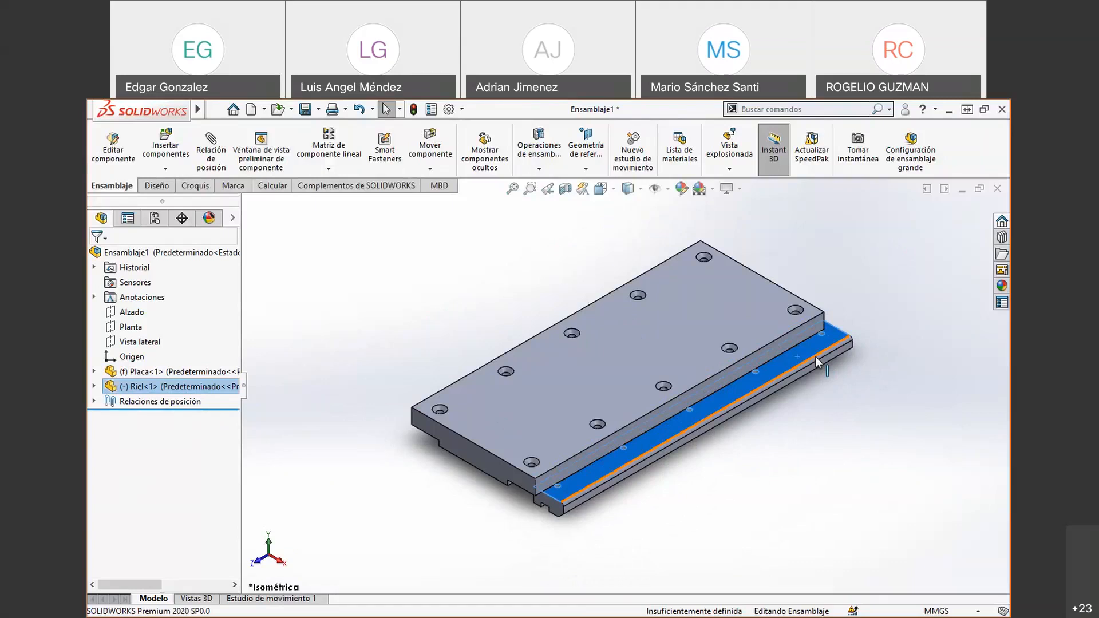
mouse_move(628, 491)
middle_mouse_down()
mouse_move(627, 468)
mouse_move(623, 492)
middle_mouse_up()
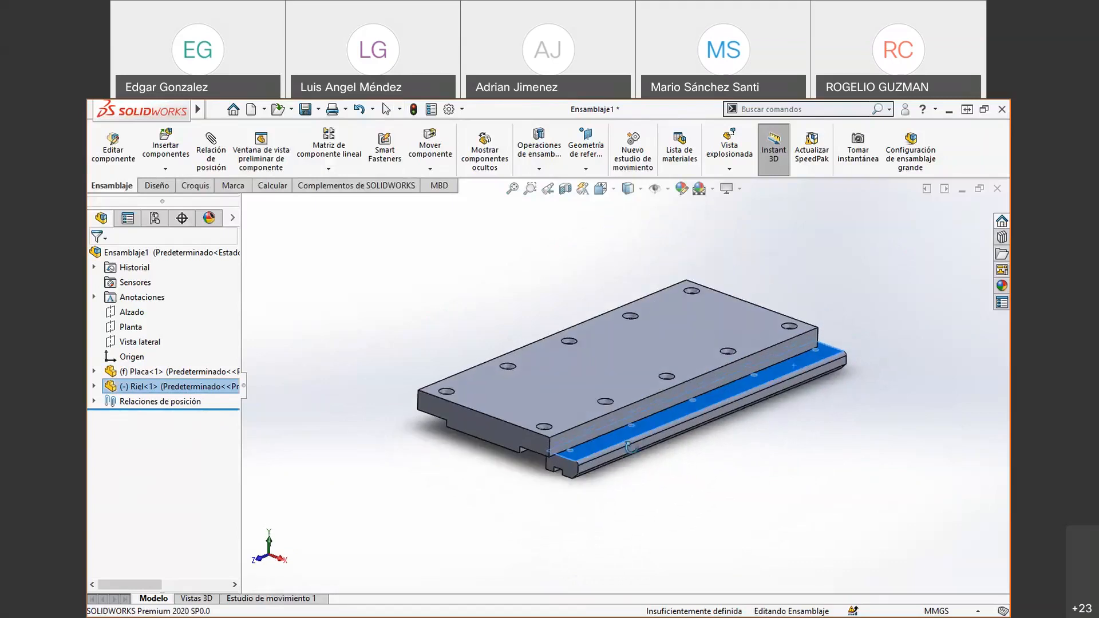
left_click(622, 499)
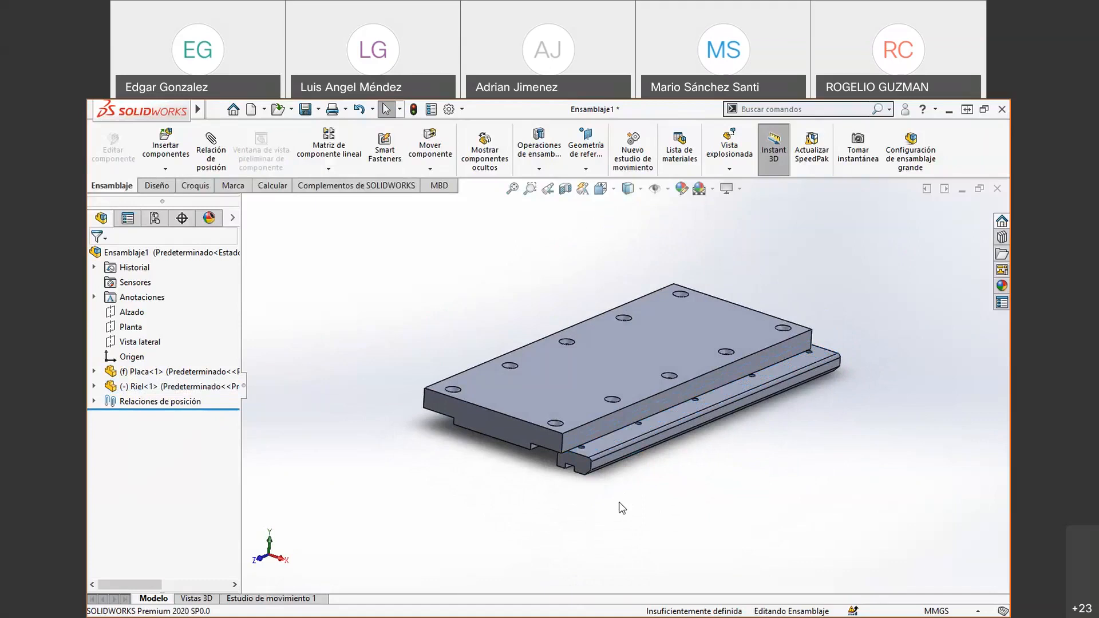
- Mate the upper edge of the rail's front end coincident with the end edge of the plate's recess
scroll(600, 432, "down", 5)
middle_click_drag(583, 284, 562, 337)
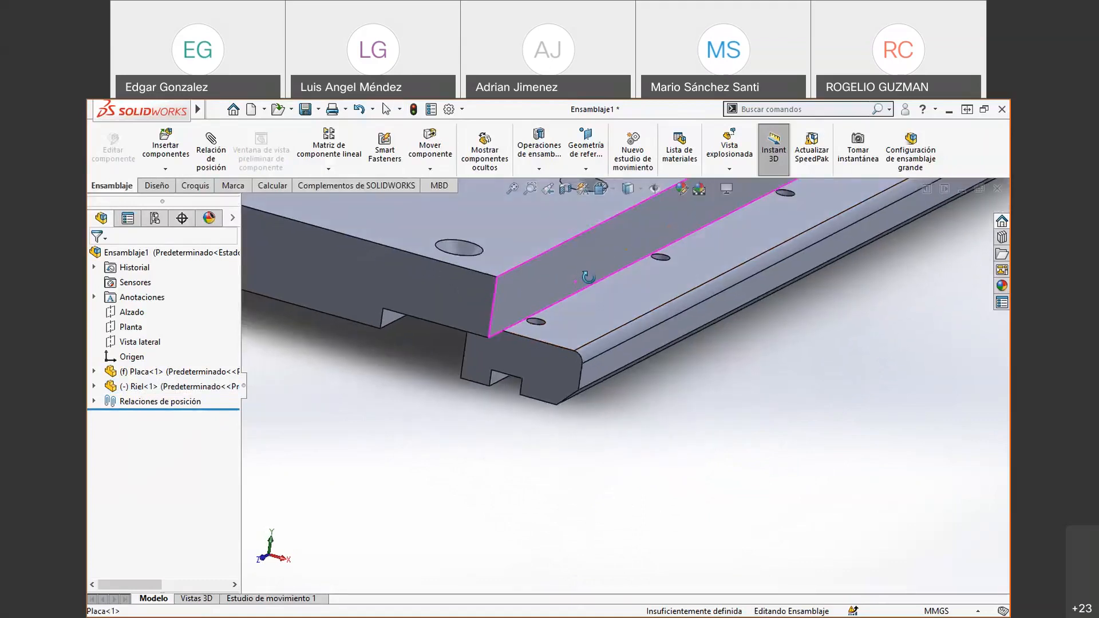
left_click(551, 343)
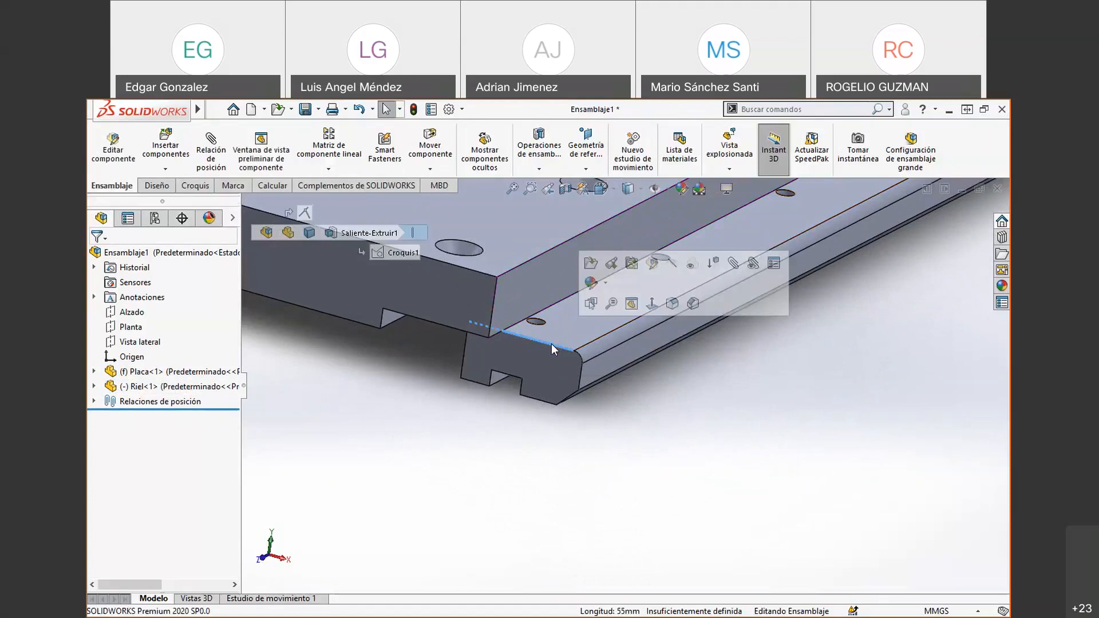
left_click(434, 321, "ctrl")
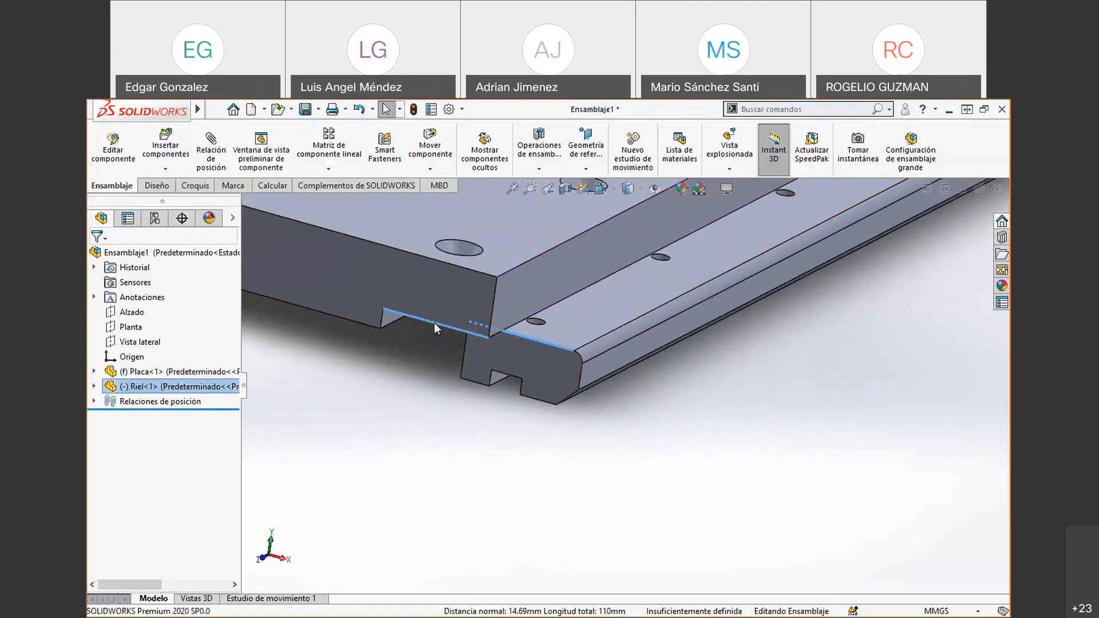
left_click(472, 310)
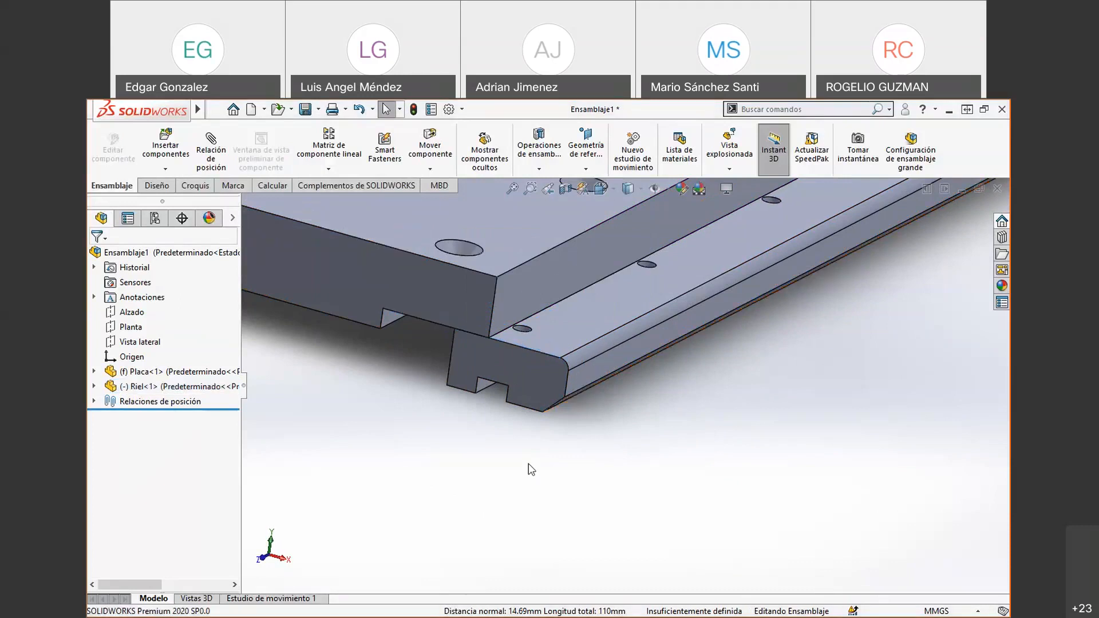
- Slide the rail along the mated end edge to test its remaining translation
left_click(586, 324)
left_click_drag(585, 322, 582, 361)
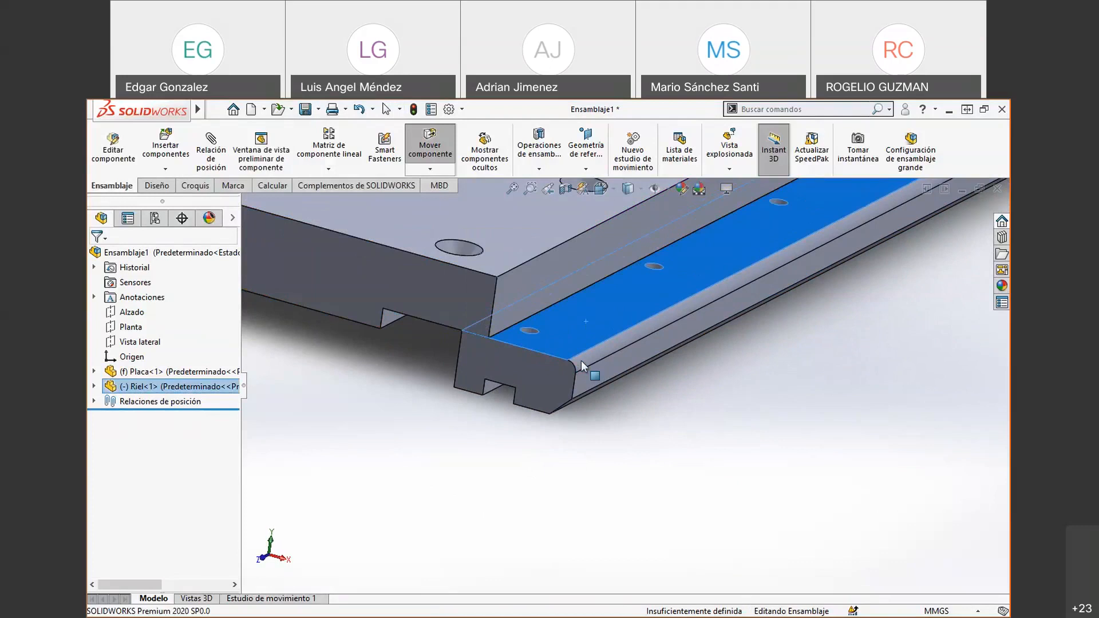
left_click(491, 443)
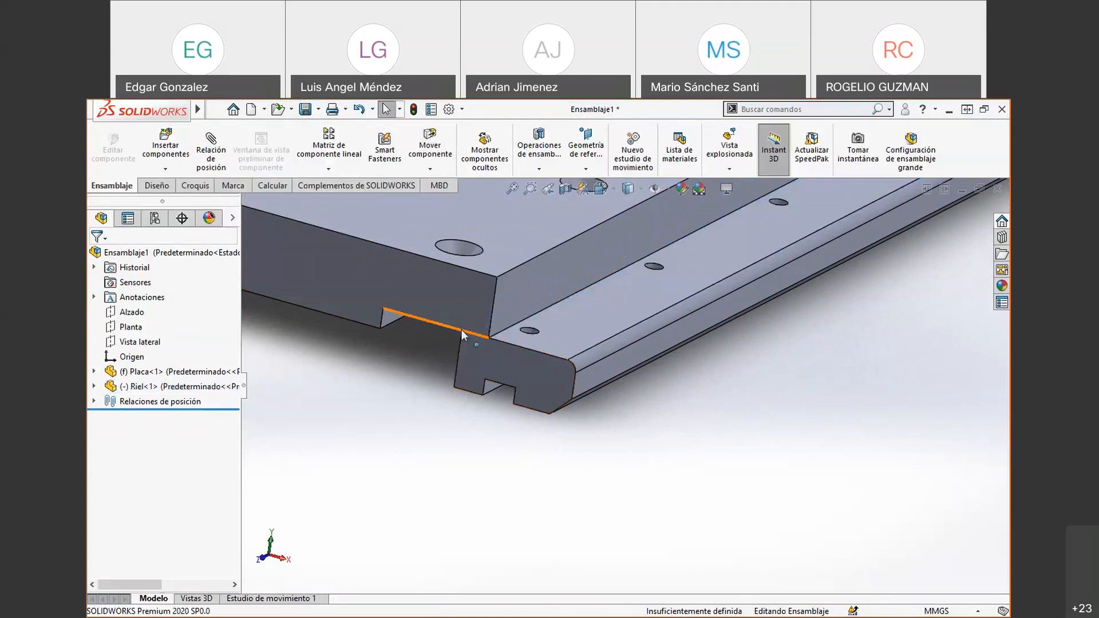
- Mate the rail's upper inner corner point coincident with the inner corner of the plate's recess and try to move the rail
left_click(458, 329)
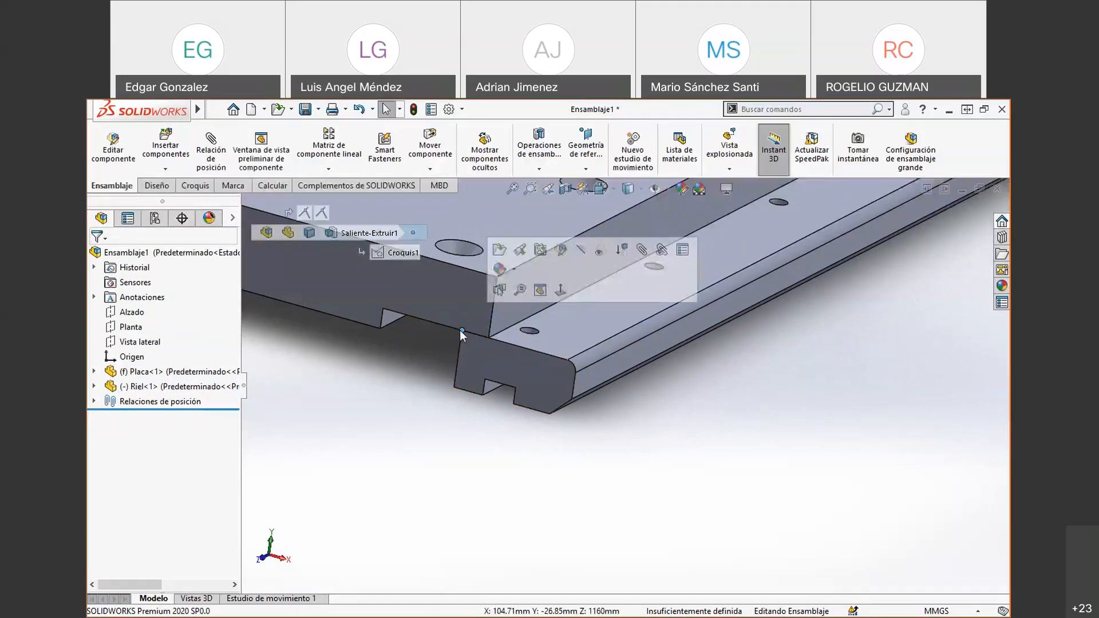
left_click(384, 309, "ctrl")
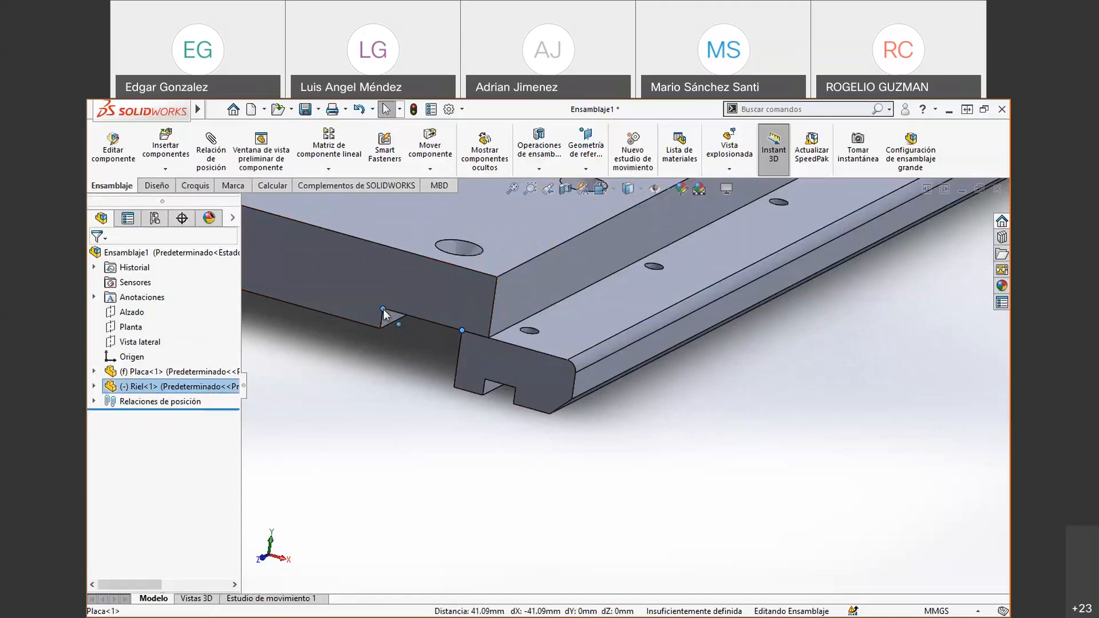
left_click(425, 297)
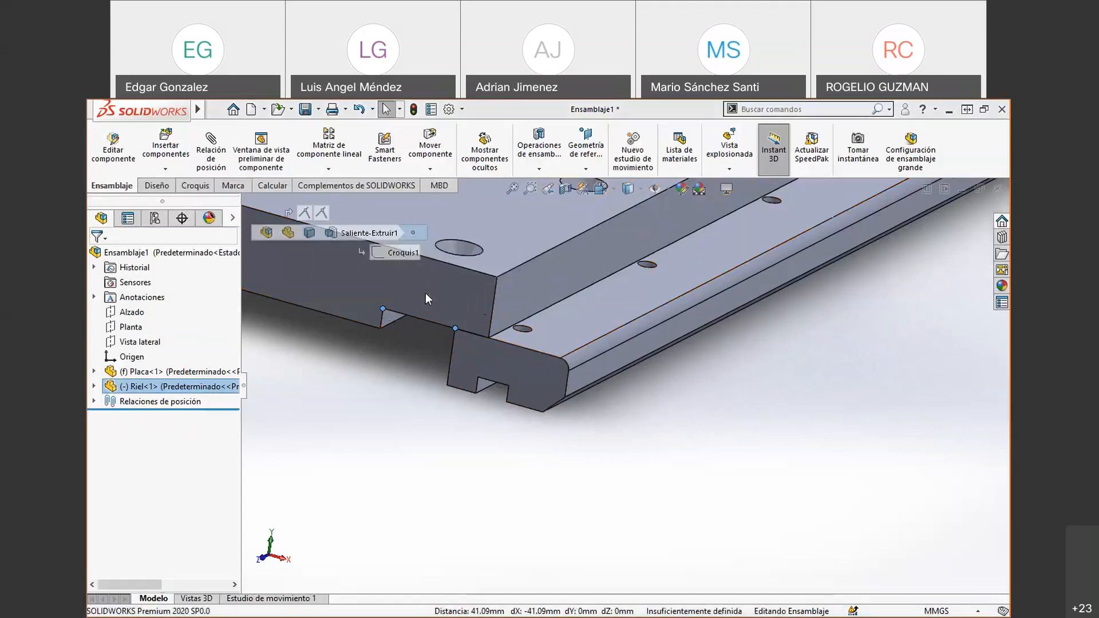
left_click_drag(629, 308, 747, 380)
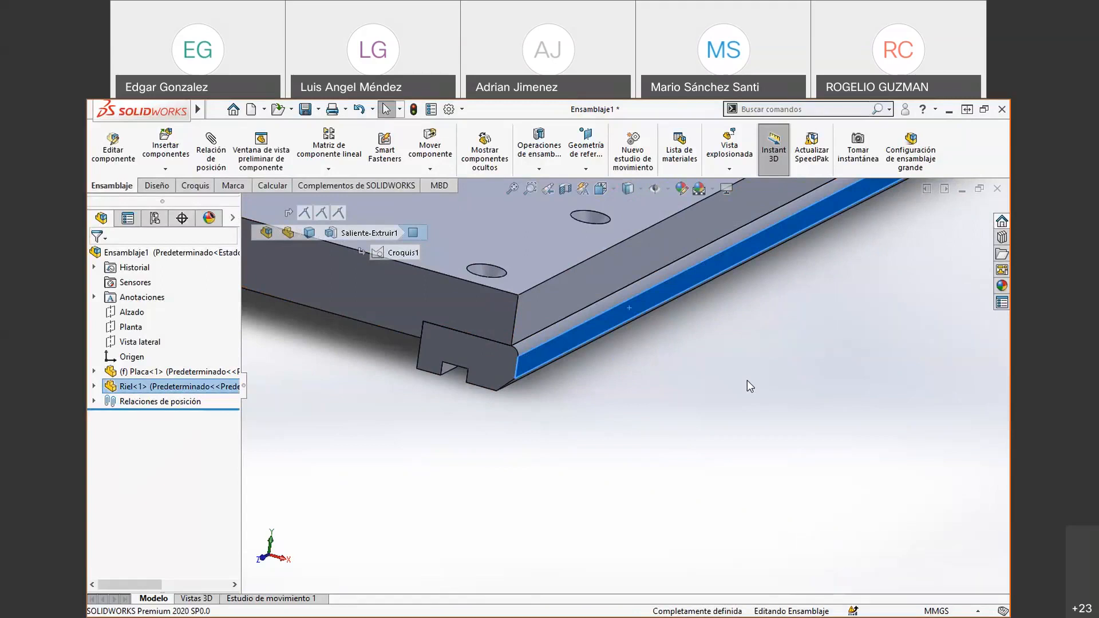
- Undo the coincident mates on the rail's end edge and corner point
key("ctrl+z")
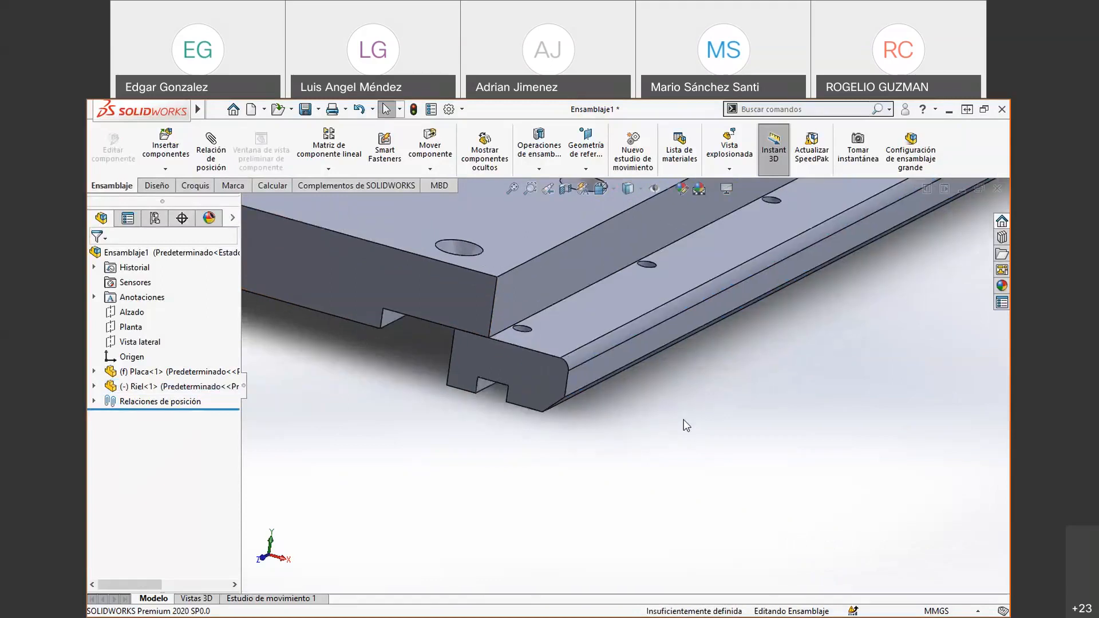
key("ctrl+7")
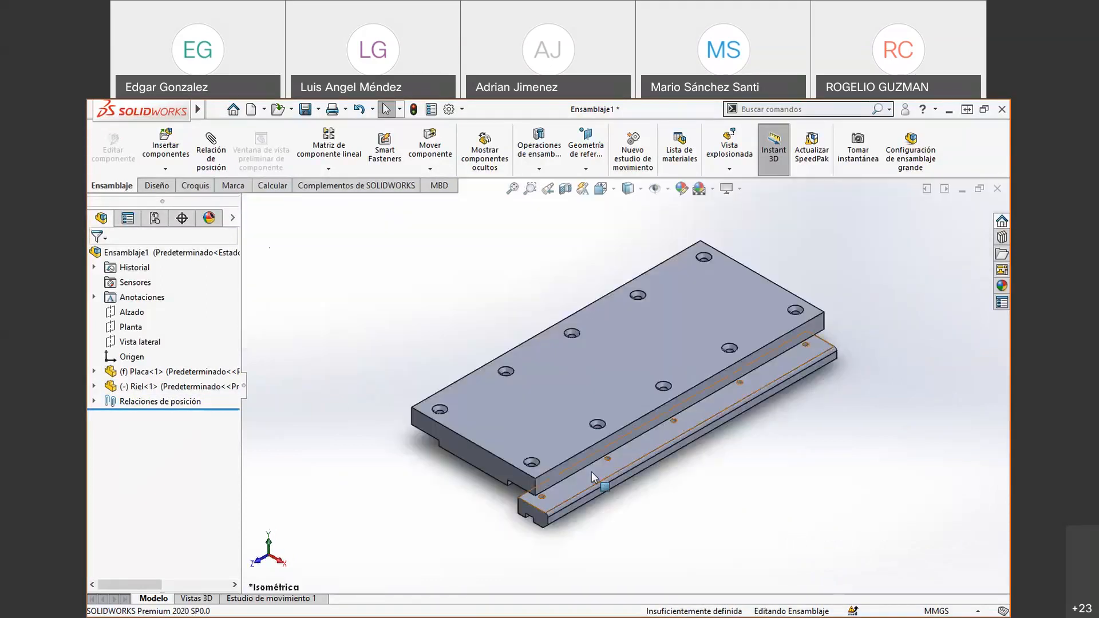
- Move the rail clear of the plate and highlight the faces joined by the remaining coincident mate
left_click_drag(658, 465, 695, 504)
left_click(94, 401)
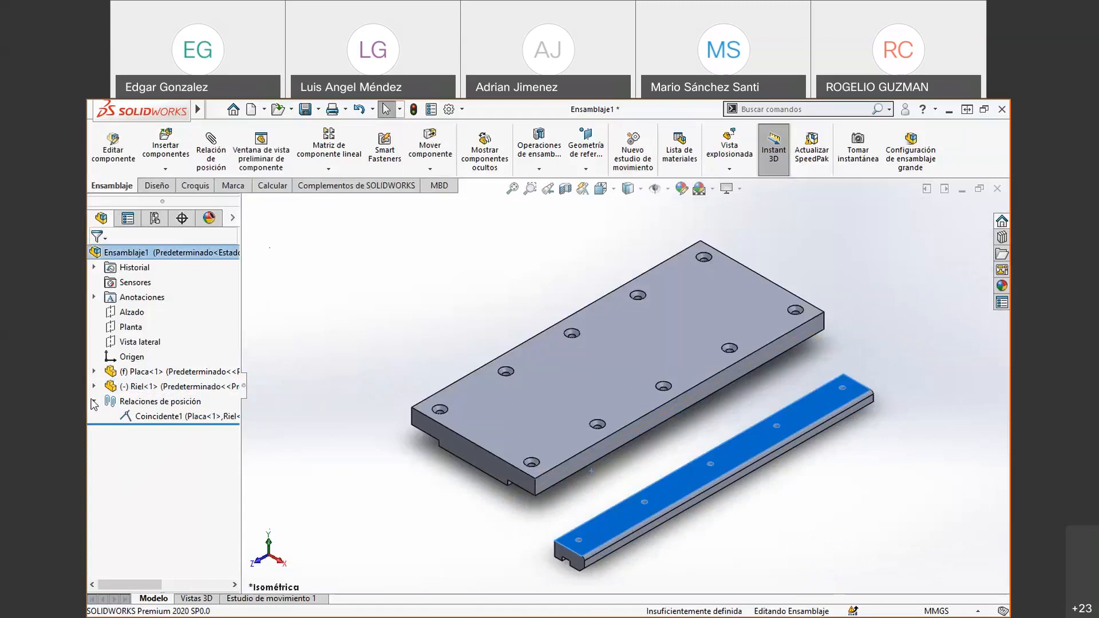
left_click(150, 417)
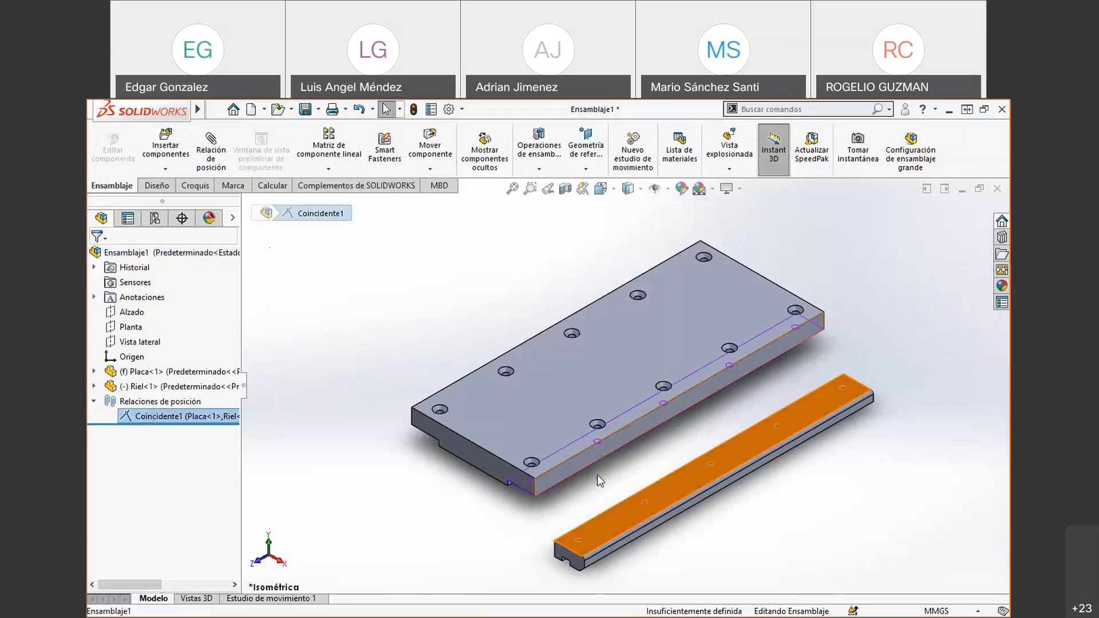
left_click(499, 503)
- Examine the rail's upper face and the plate's recess face on the underside that the plane-to-plane coincident mate joins
scroll(661, 488, "up", 1)
middle_click_drag(658, 452, 655, 414)
scroll(655, 414, "down", 3)
middle_click_drag(566, 444, 644, 493)
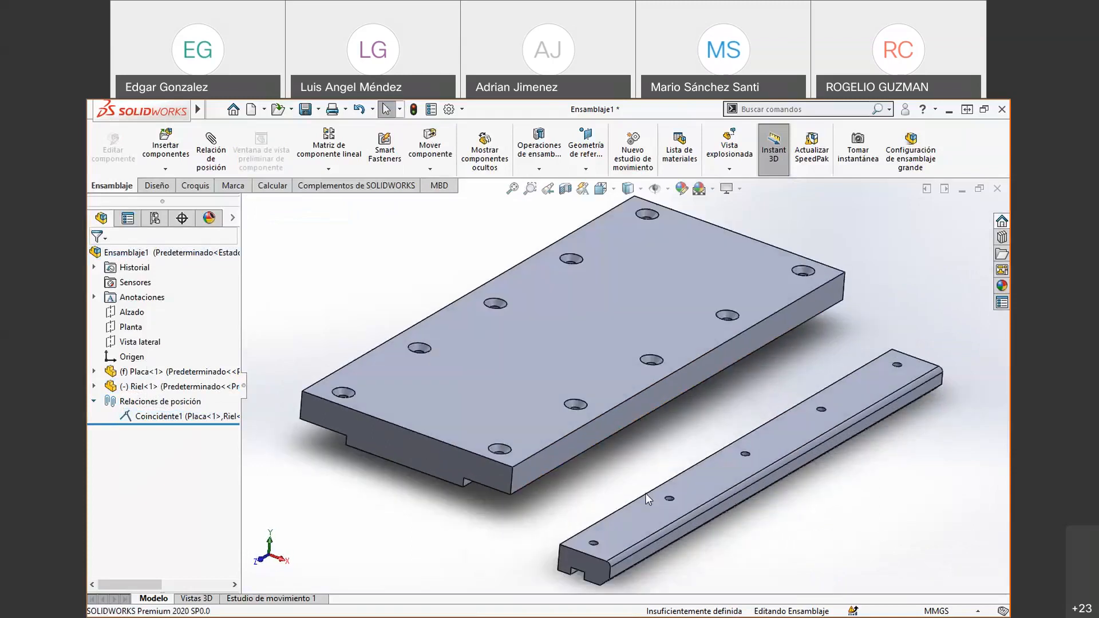
left_click(621, 524)
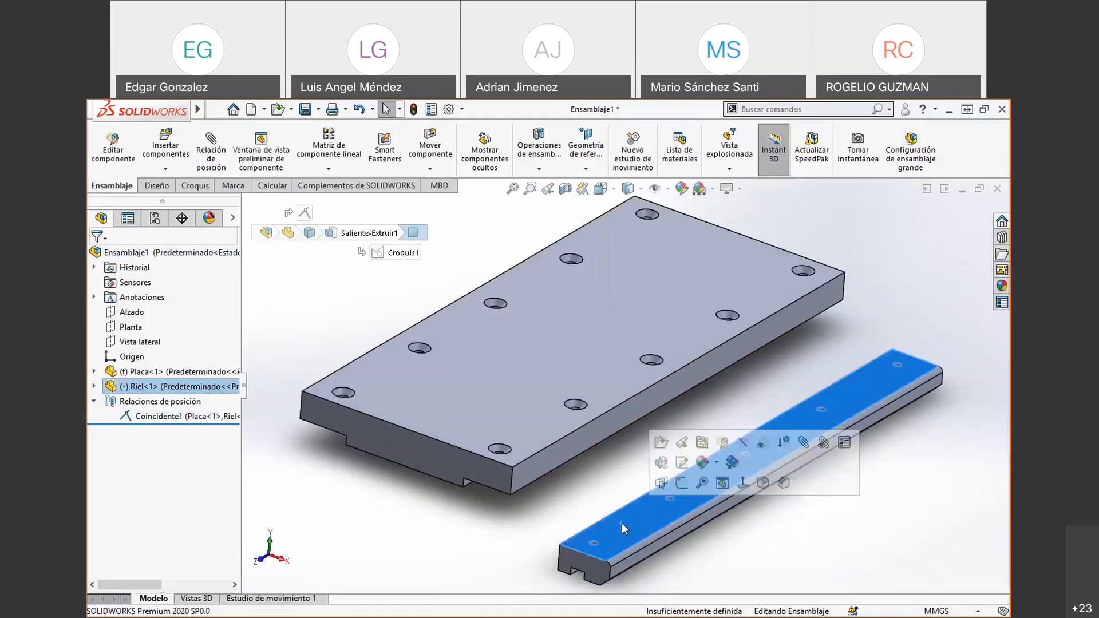
middle_click_drag(622, 523, 510, 411)
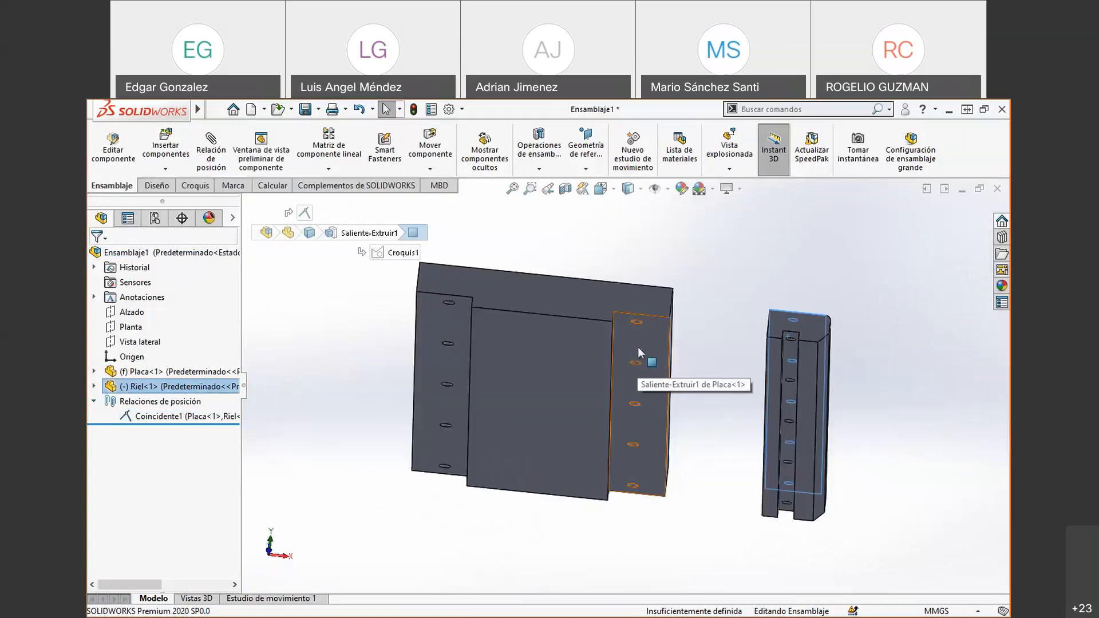
left_click(638, 347)
left_click(700, 237)
key("ctrl+7")
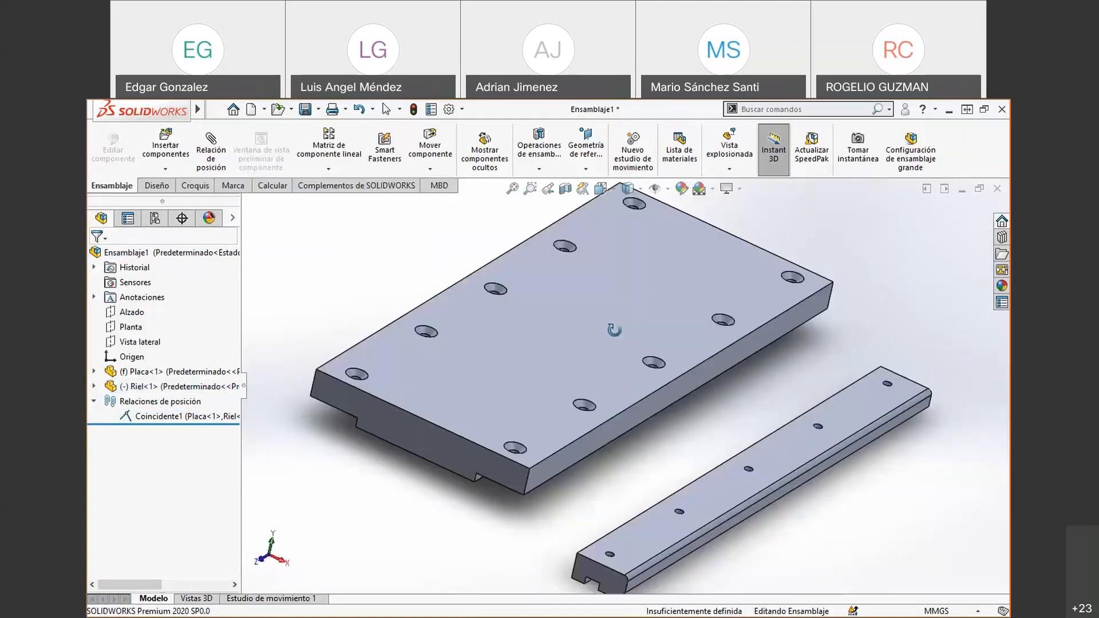
left_click(93, 401)
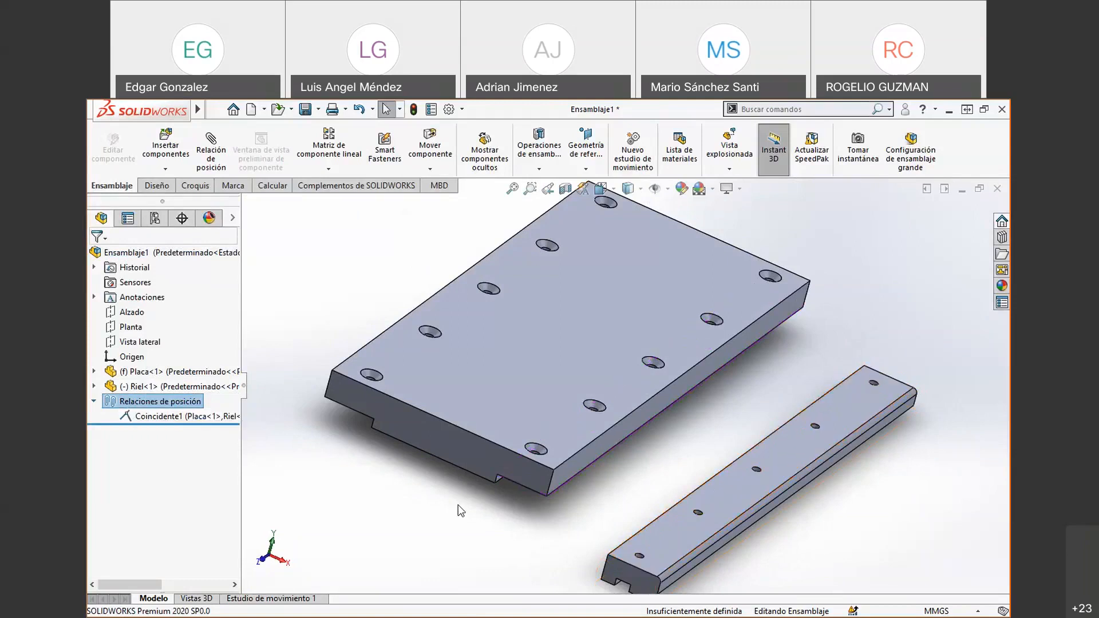
middle_click_drag(597, 478, 599, 449)
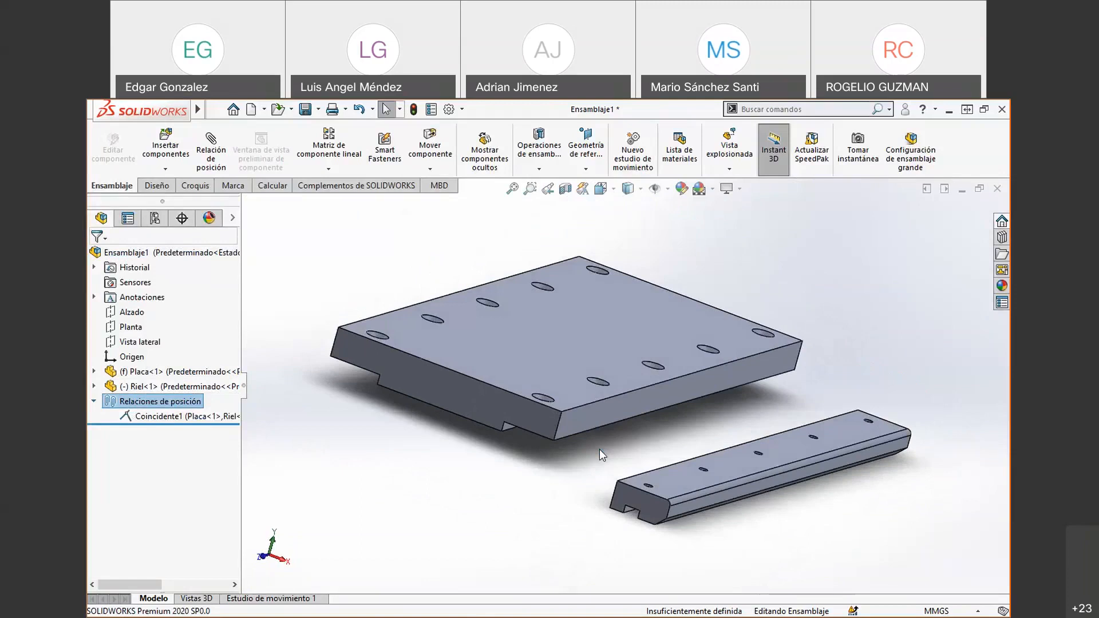
left_click(672, 478)
middle_click_drag(612, 473, 641, 330)
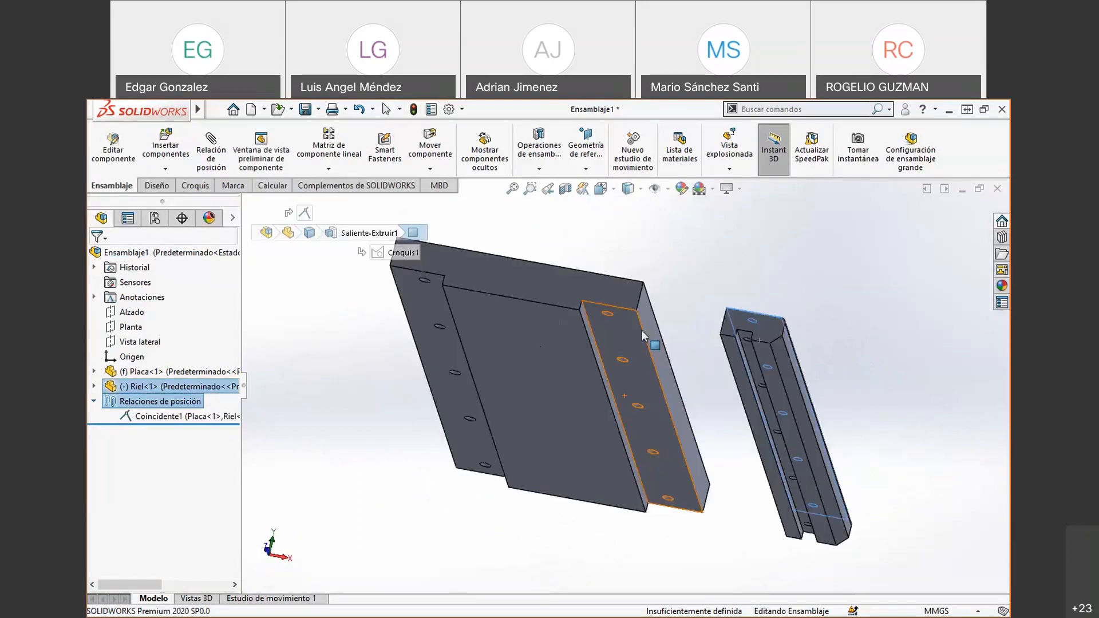
left_click(636, 339)
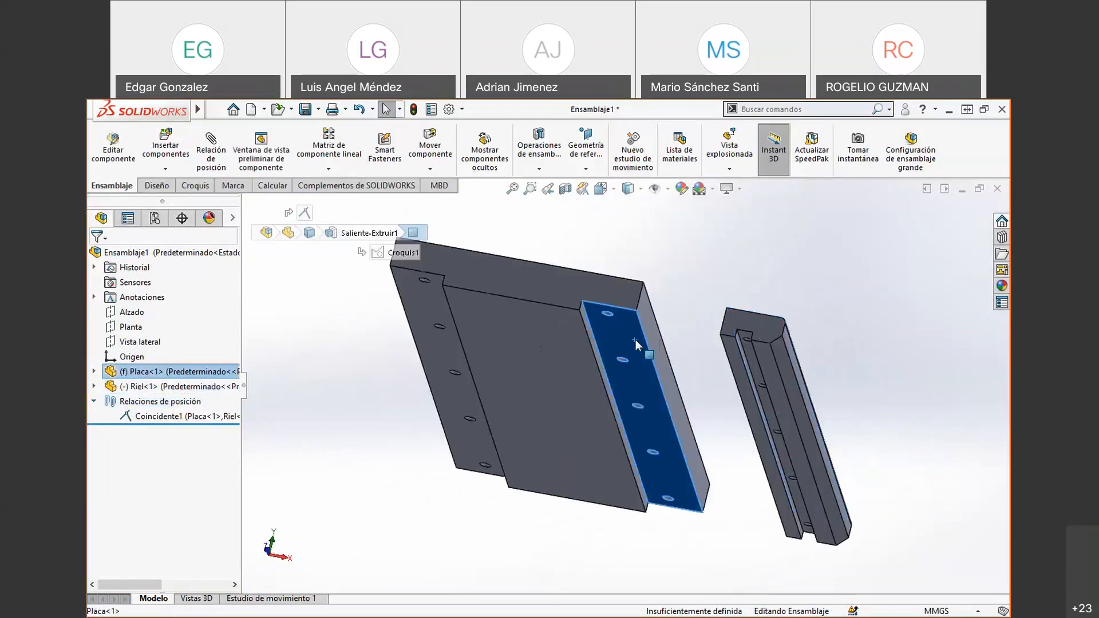
- Mate the plate's front end face coincident with the rail's front end face
left_click(599, 287)
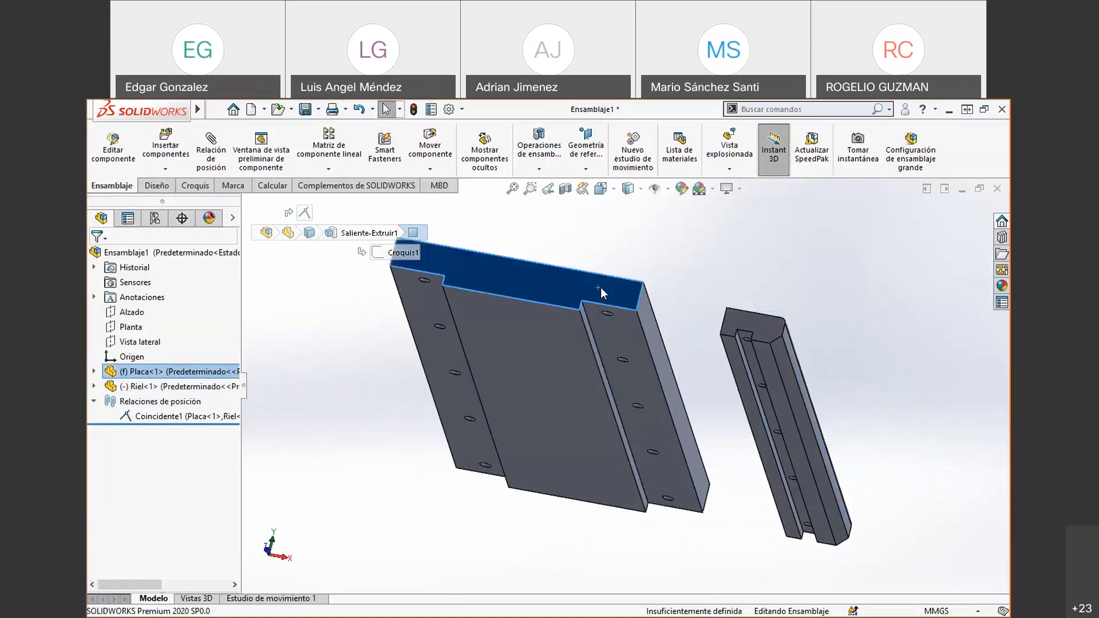
left_click(762, 326, "ctrl")
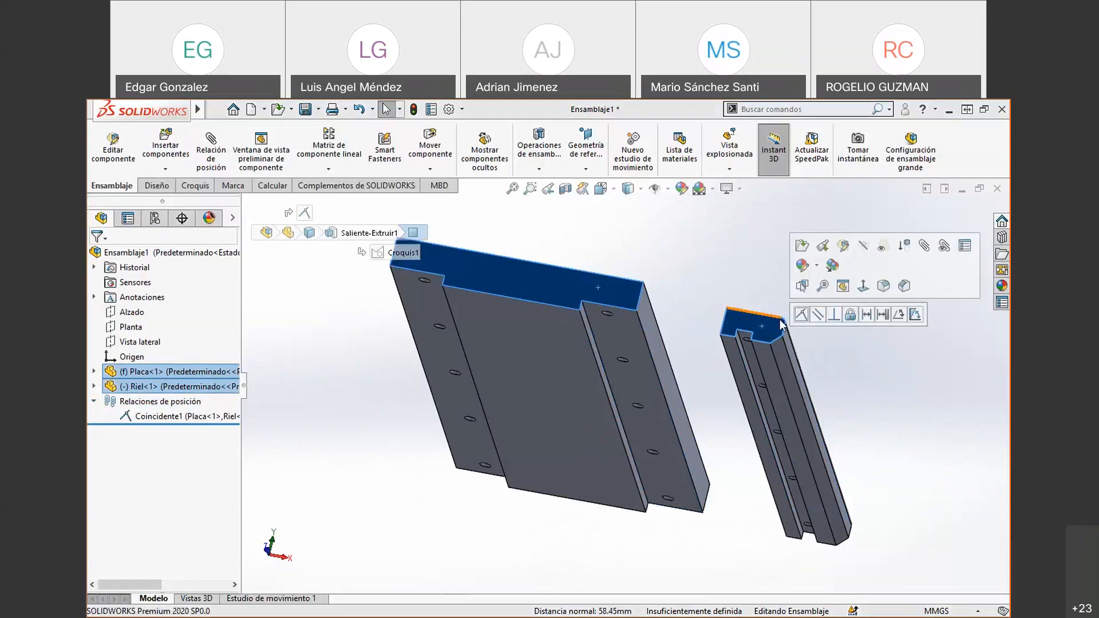
left_click(801, 315)
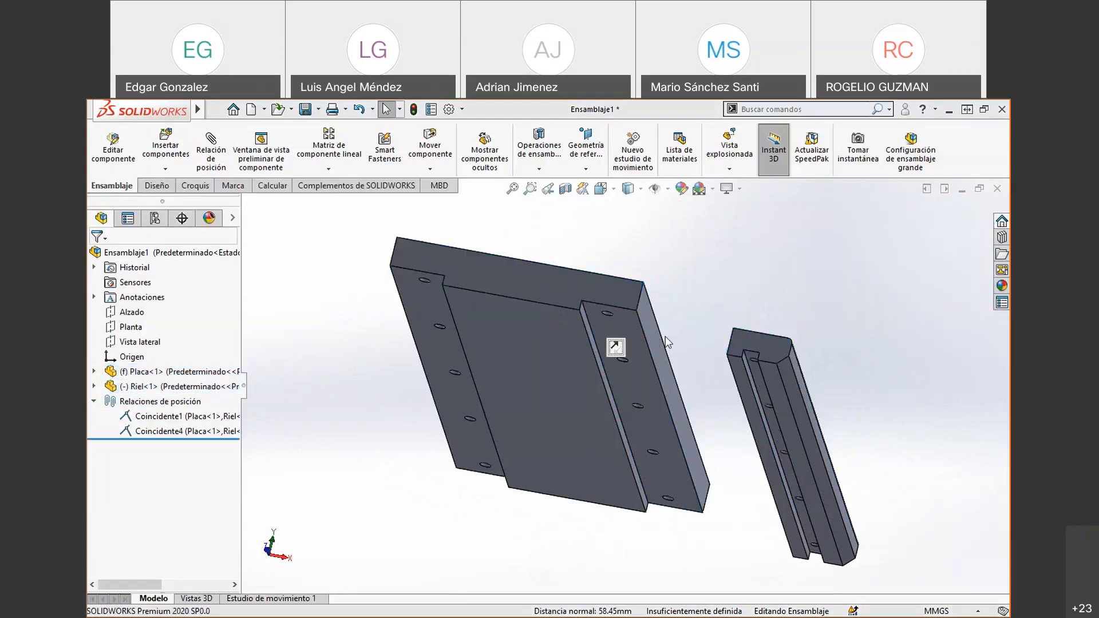
- Examine the plate's end face, its recess face and the edge where the two meet
middle_click_drag(583, 414, 575, 344)
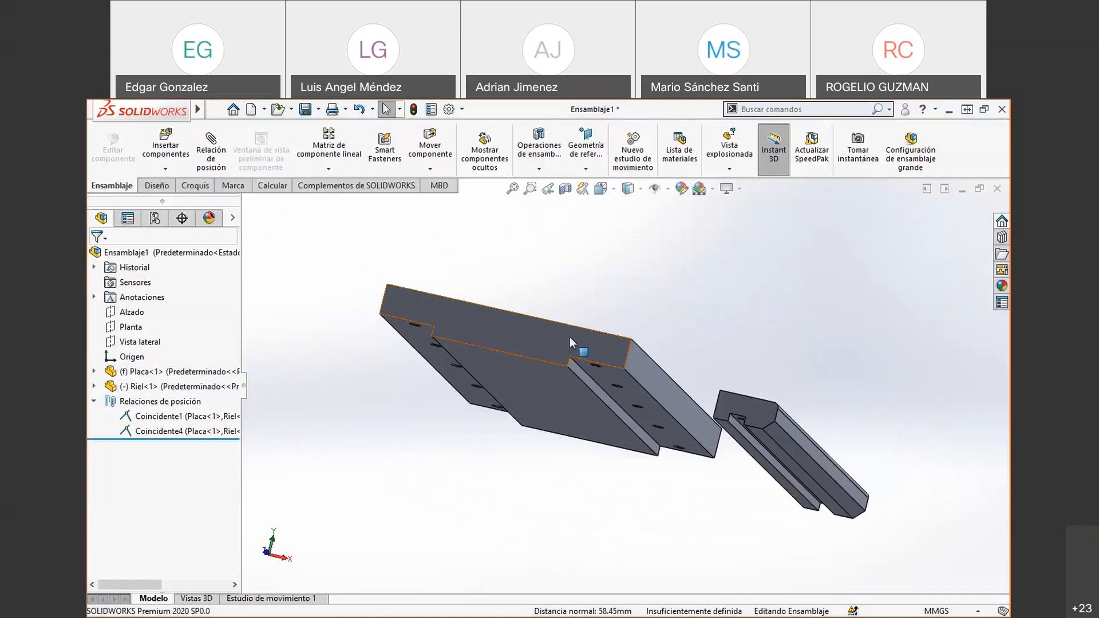
left_click(570, 338)
left_click(604, 376)
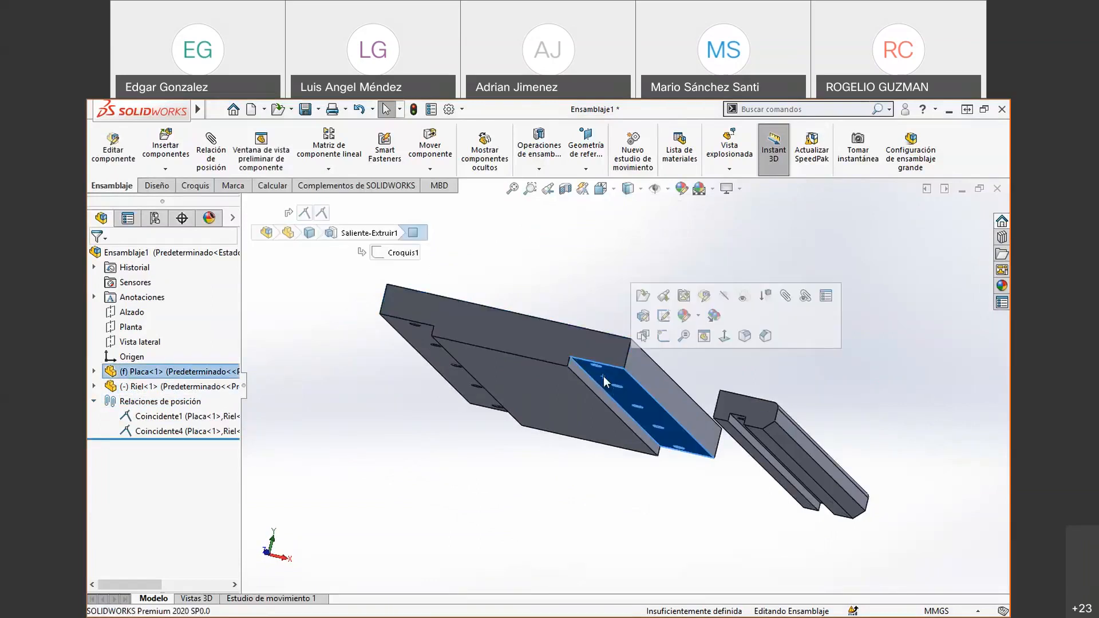
left_click(574, 359)
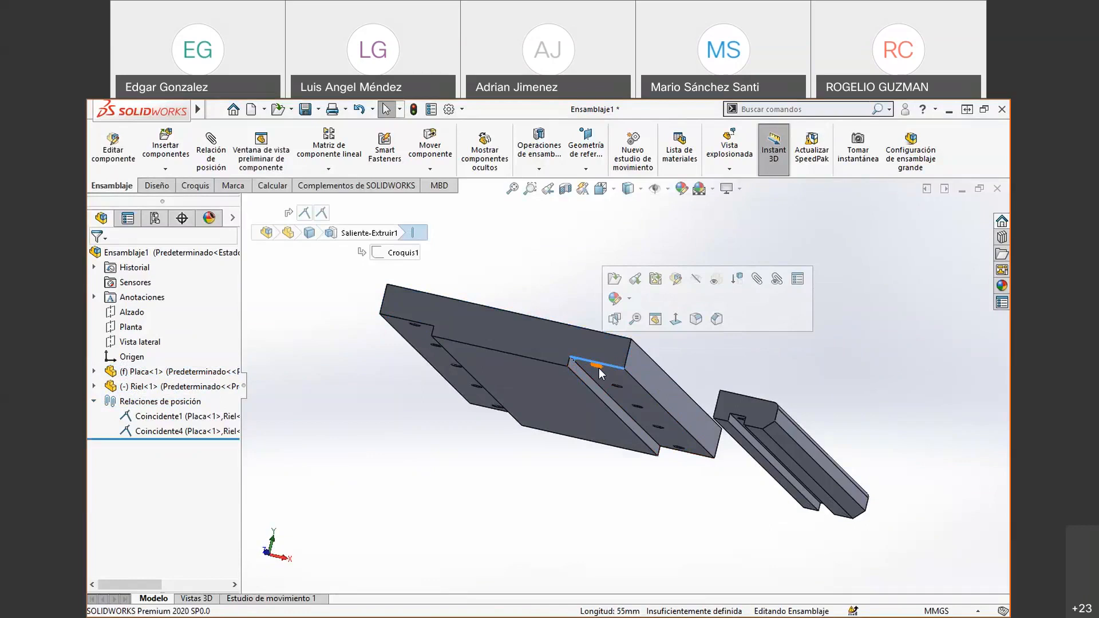
middle_click_drag(653, 367, 618, 550)
left_click(627, 515)
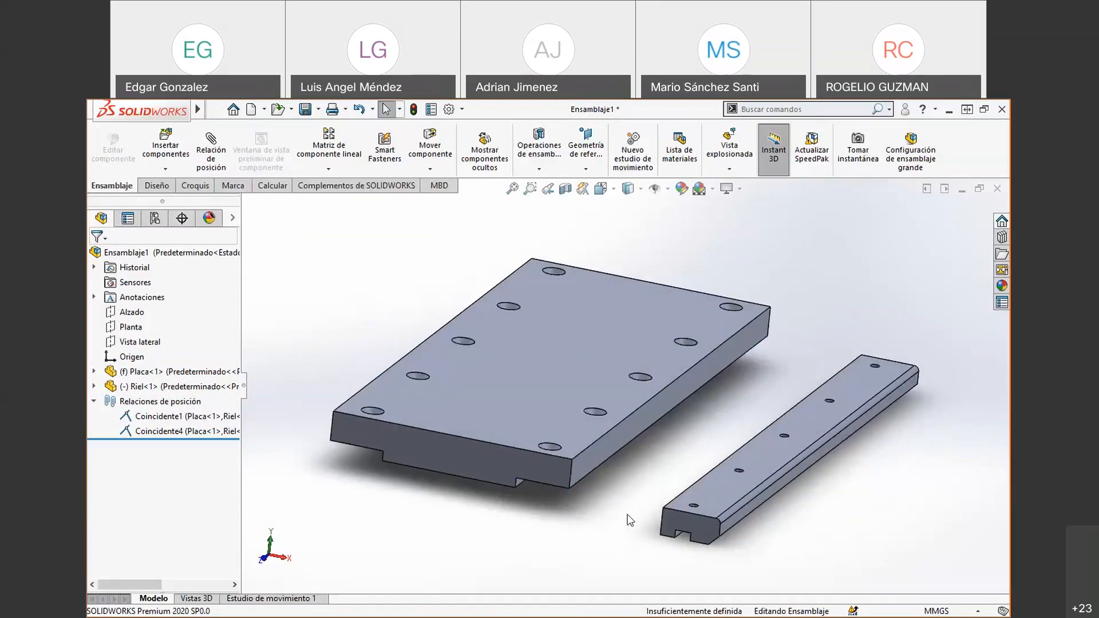
- Slide the rail sideways toward the plate and inspect the plate's underside and end faces
left_click_drag(679, 522, 545, 464)
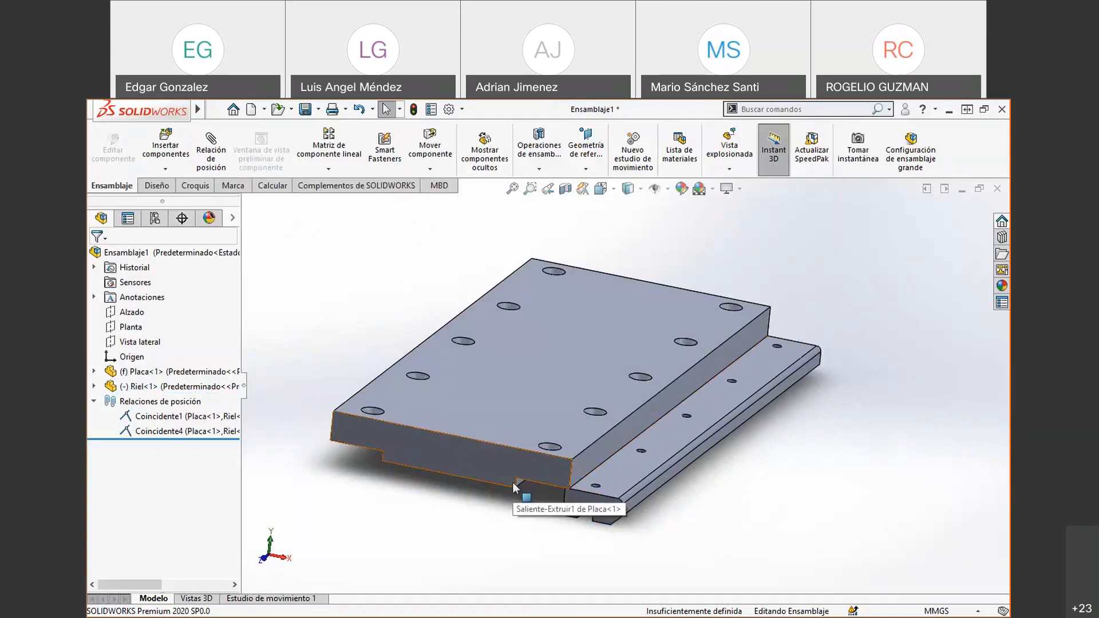
middle_click_drag(551, 507, 573, 400)
left_click(589, 359)
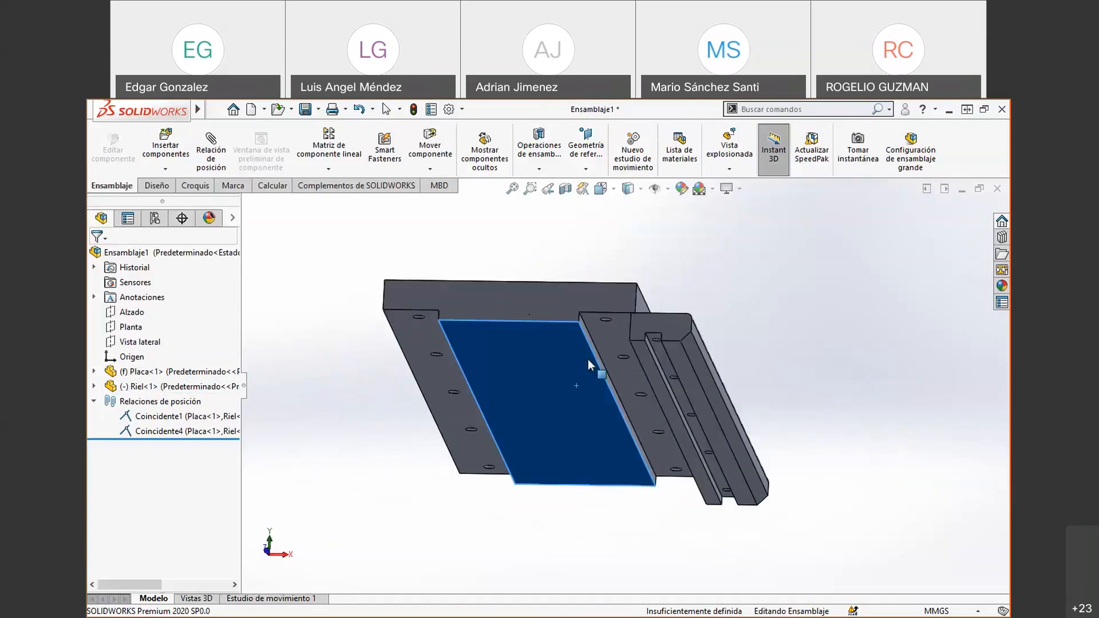
left_click(603, 333)
left_click(561, 299)
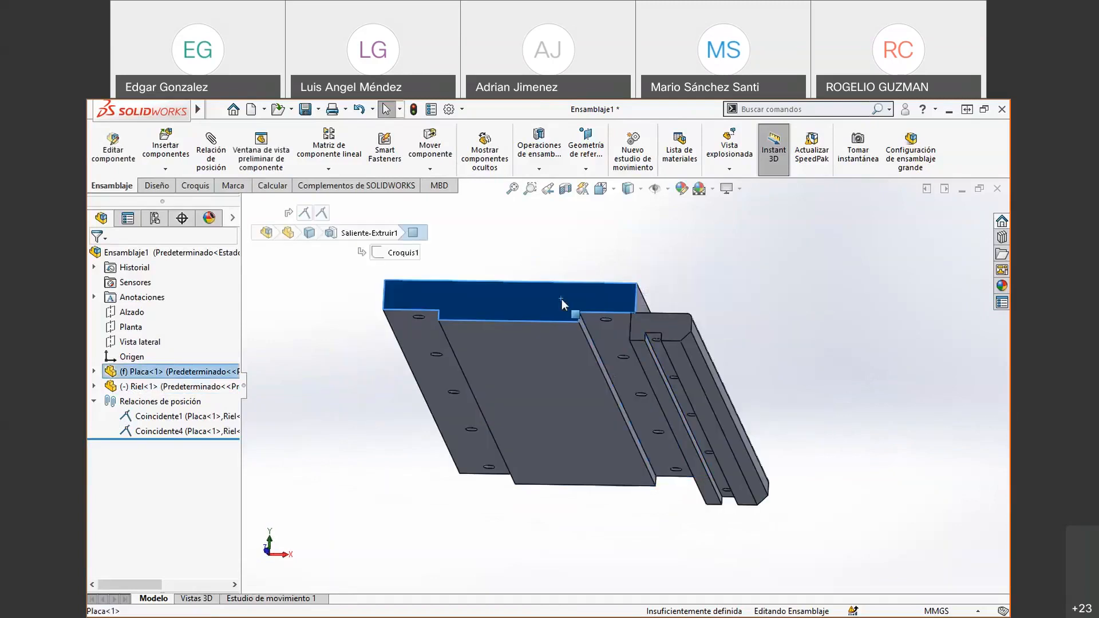
- Mate the side wall of the plate's recess coincident with the rail's inner side face
middle_click_drag(559, 311, 517, 403)
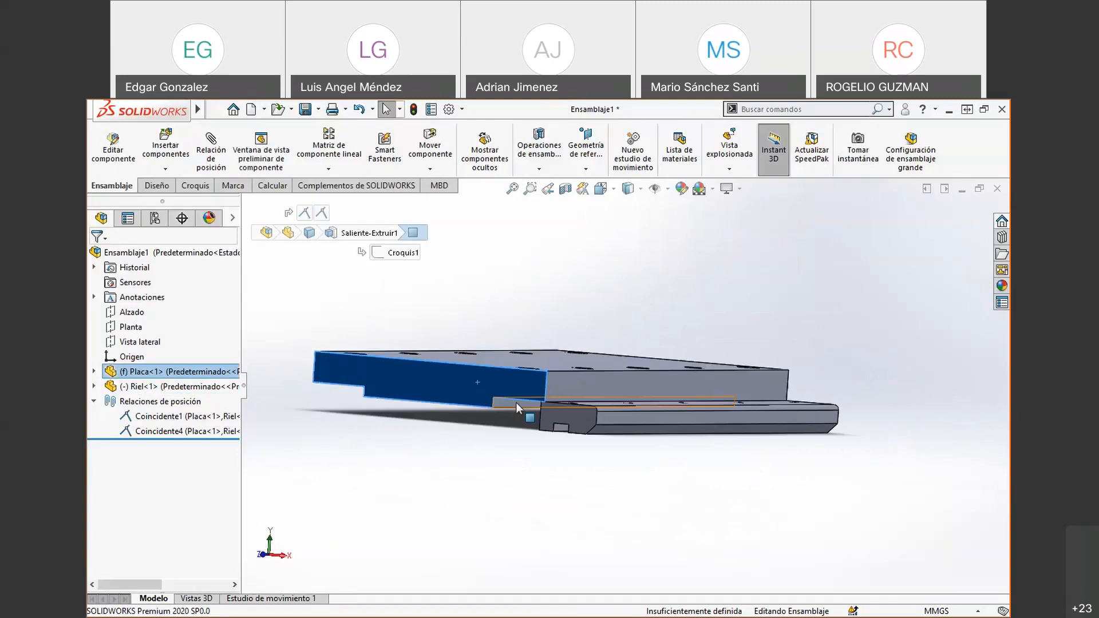
scroll(516, 403, "down", 4)
left_click(515, 400)
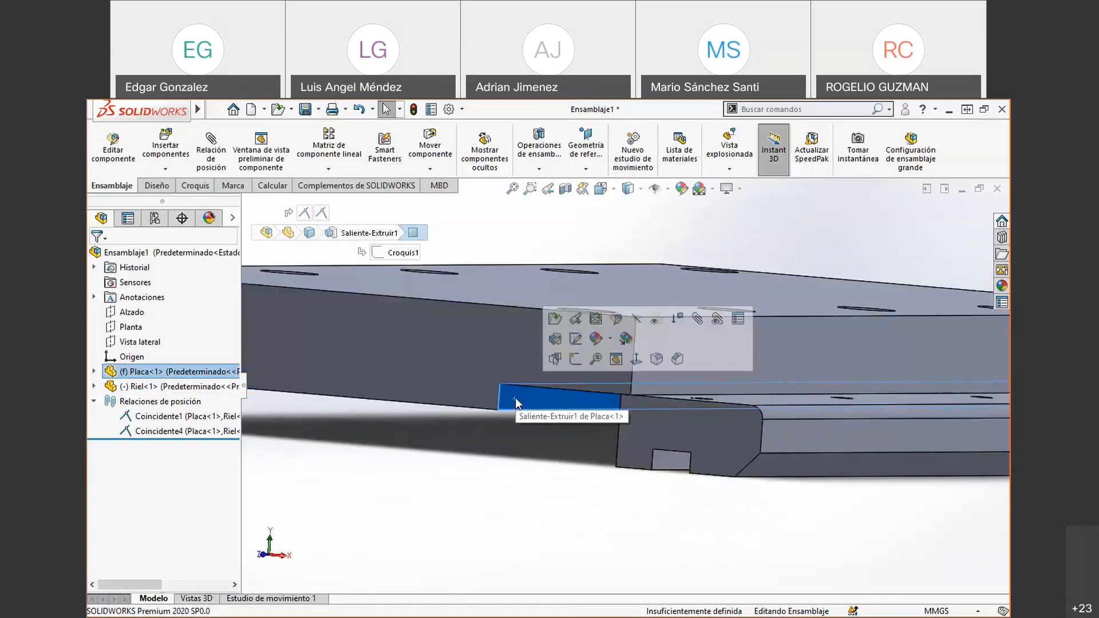
middle_click_drag(515, 418, 658, 457)
left_click(682, 447, "ctrl")
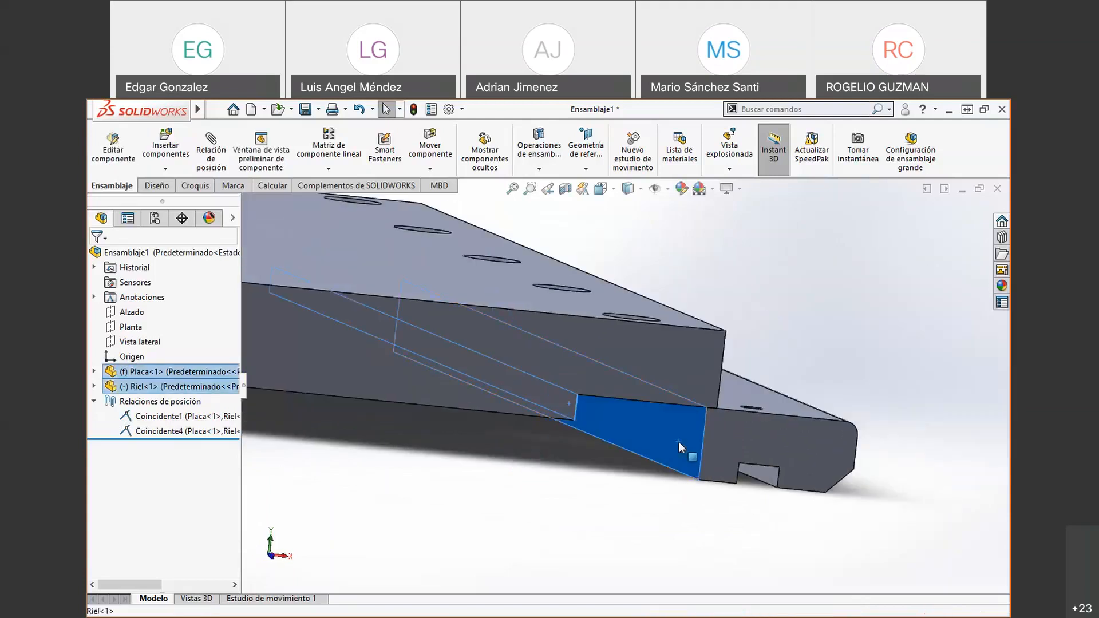
left_click(714, 434)
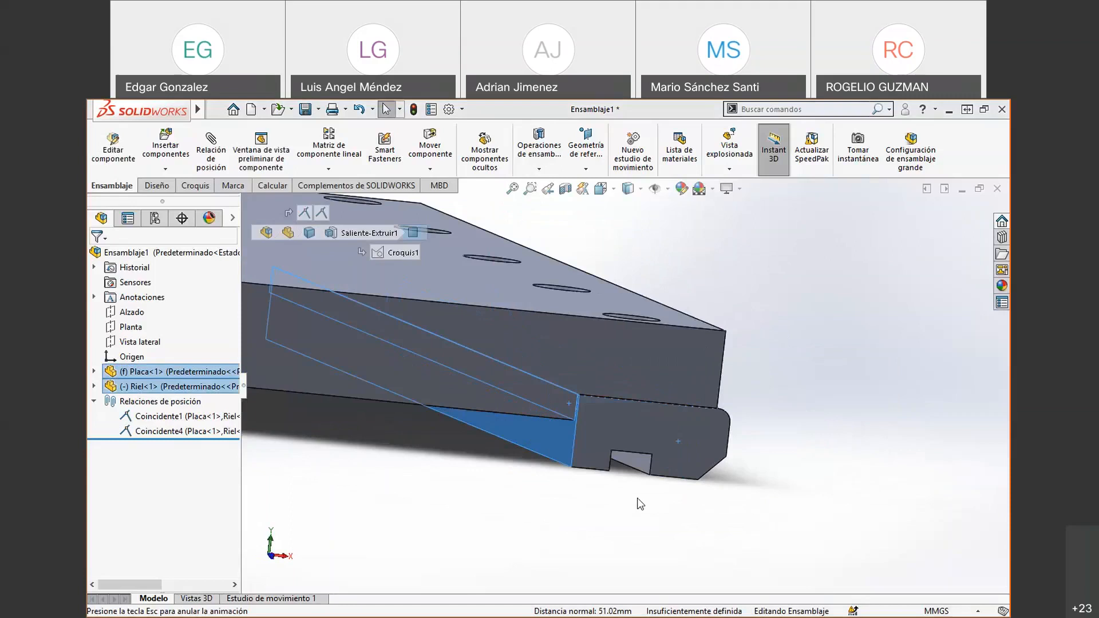
- Try to move the rail to test for any remaining degrees of freedom
middle_click_drag(648, 484, 577, 494)
left_click_drag(683, 417, 706, 460)
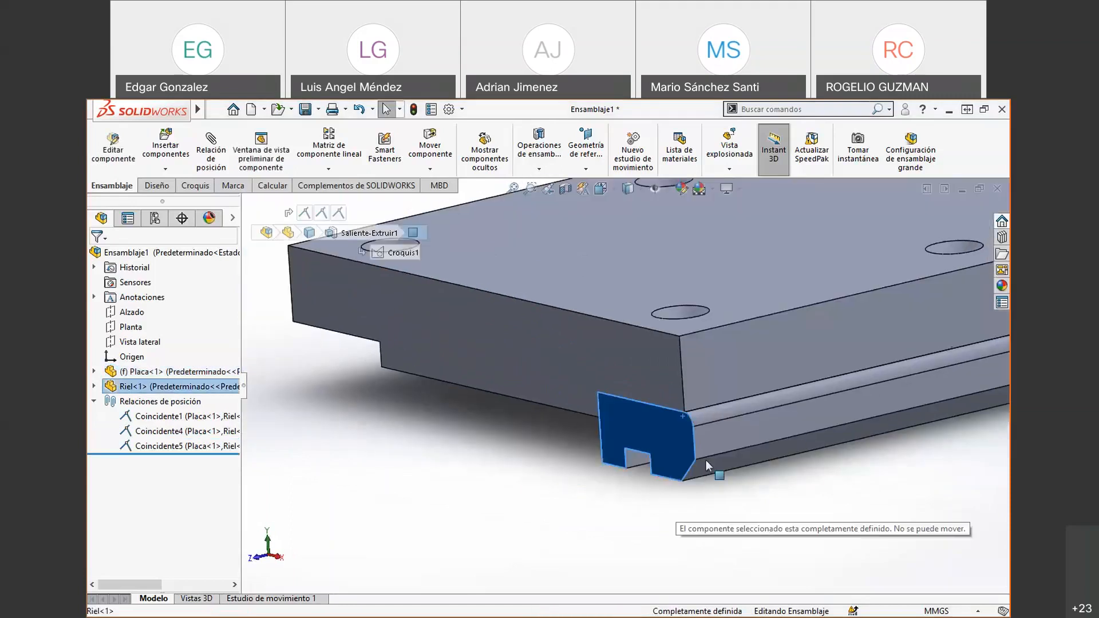
scroll(623, 485, "up", 5)
left_click(632, 454)
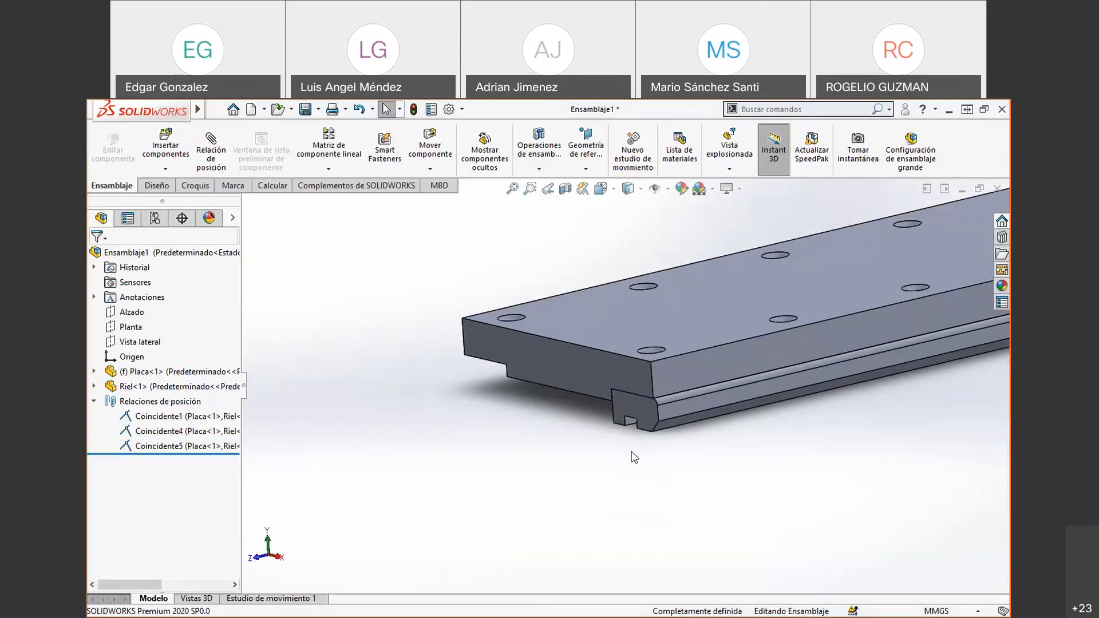
- Undo the coincident mates on the rail's side face and end face
key("ctrl+z")
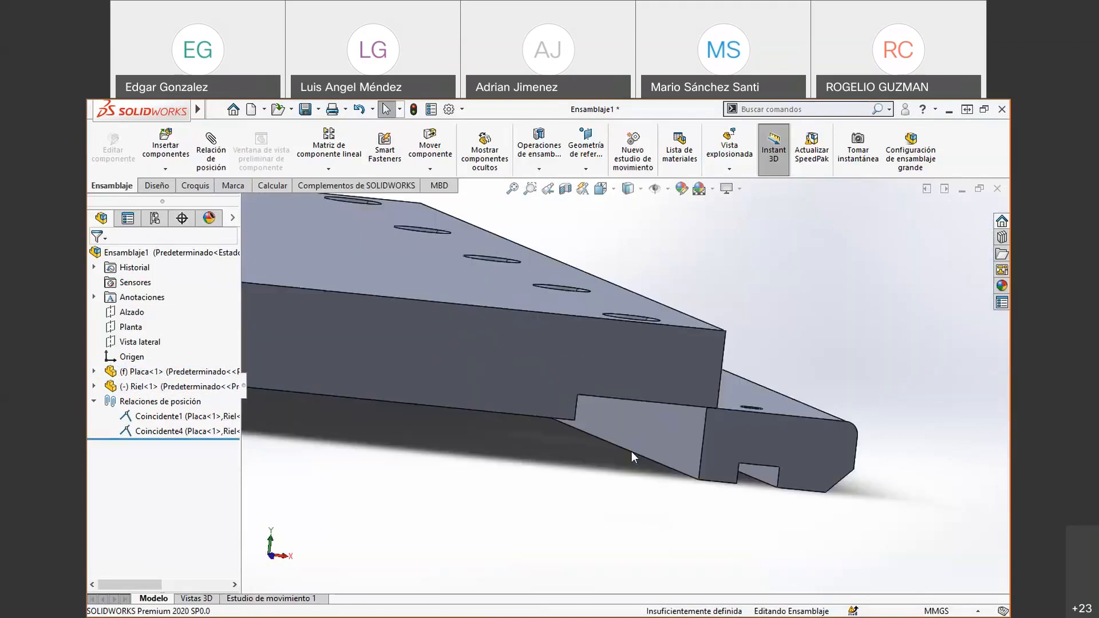
key("ctrl+z")
middle_click_drag(684, 350, 593, 507)
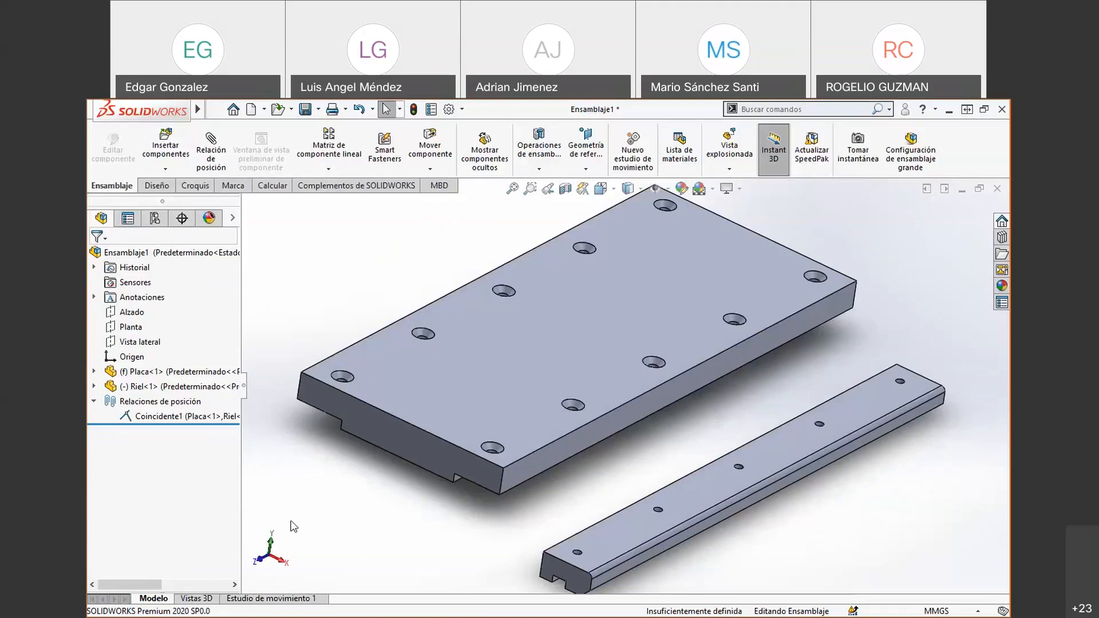
- Delete the remaining coincident mate between the rail's upper face and the plate's recess face
left_click(132, 416)
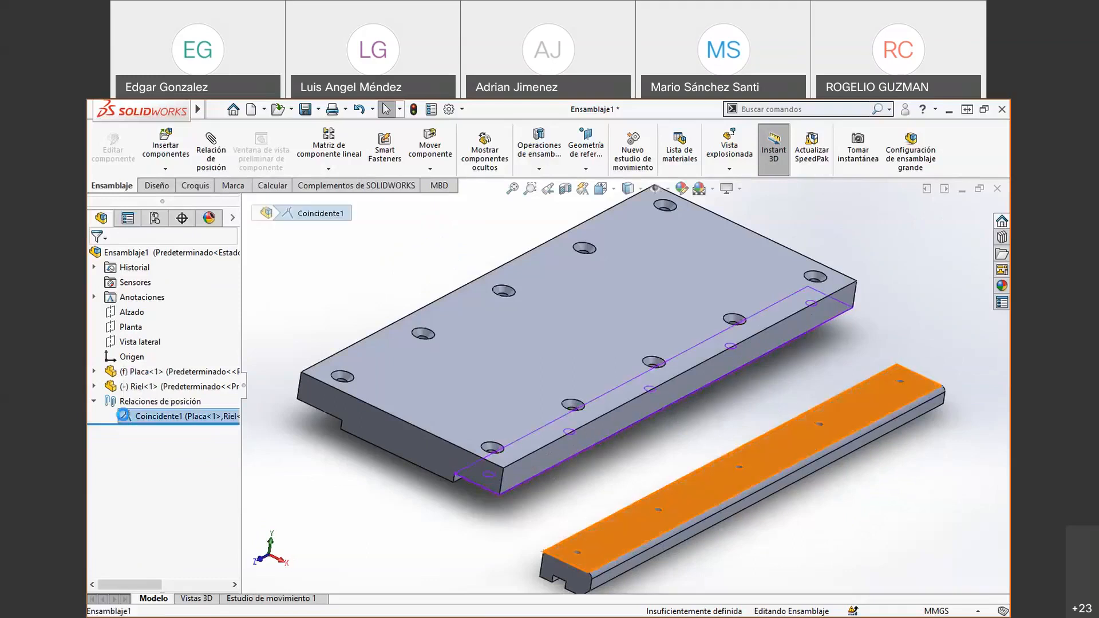
key("Delete")
left_click(291, 294)
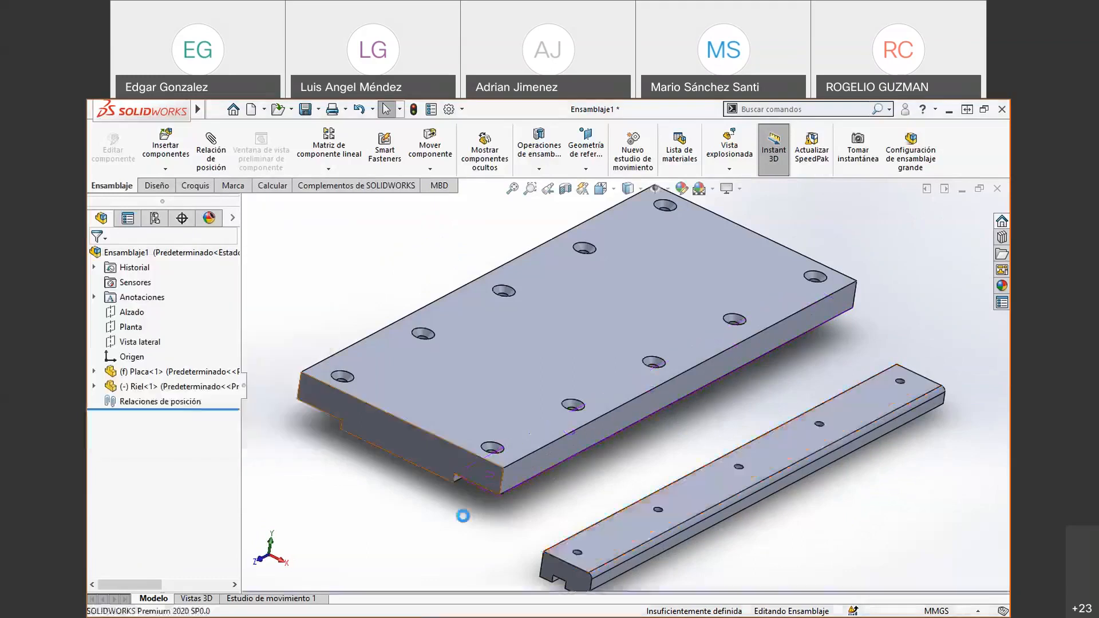
middle_click_drag(567, 453, 611, 500)
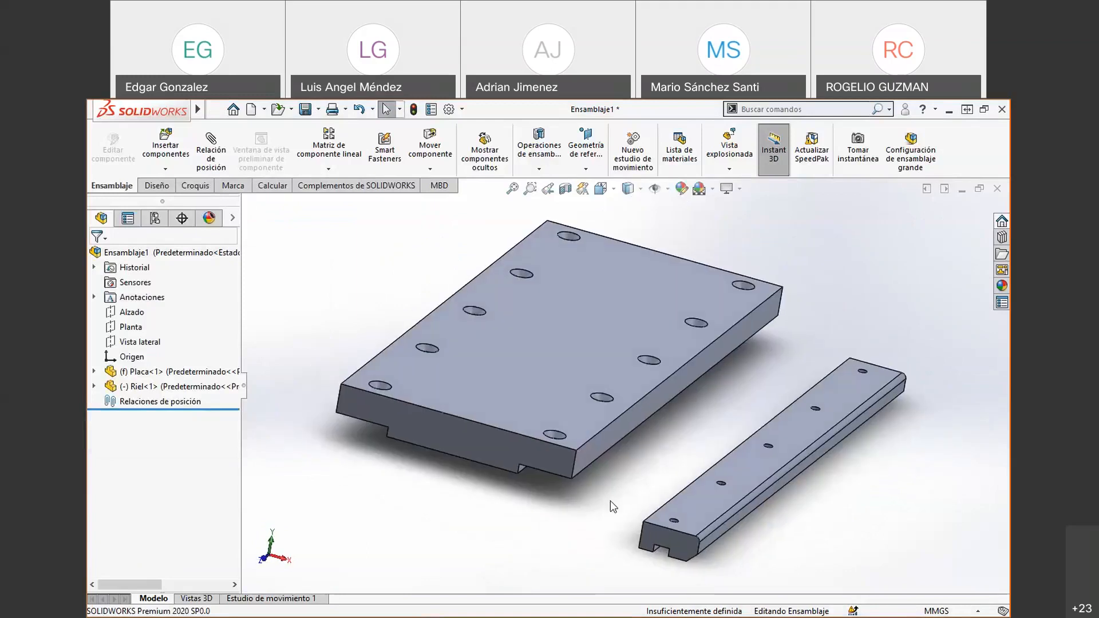
- Mate the rail's upper inner corner at the near end coincident with the plate's recess corner and swing the rail about that point
scroll(655, 481, "down", 3)
scroll(662, 464, "up", 2)
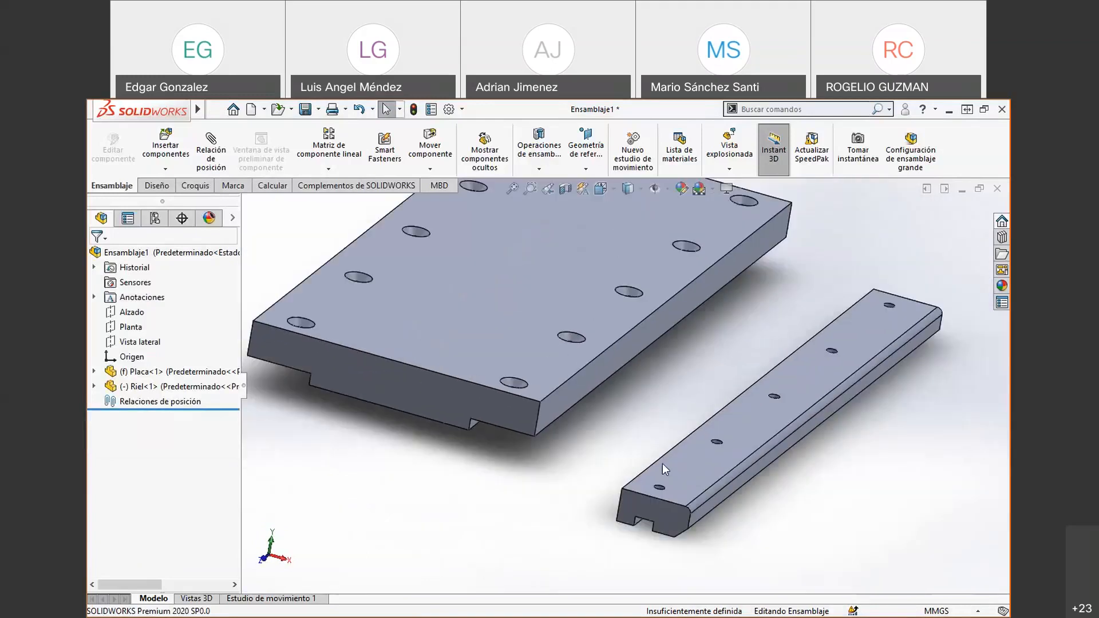
scroll(673, 413, "down", 1)
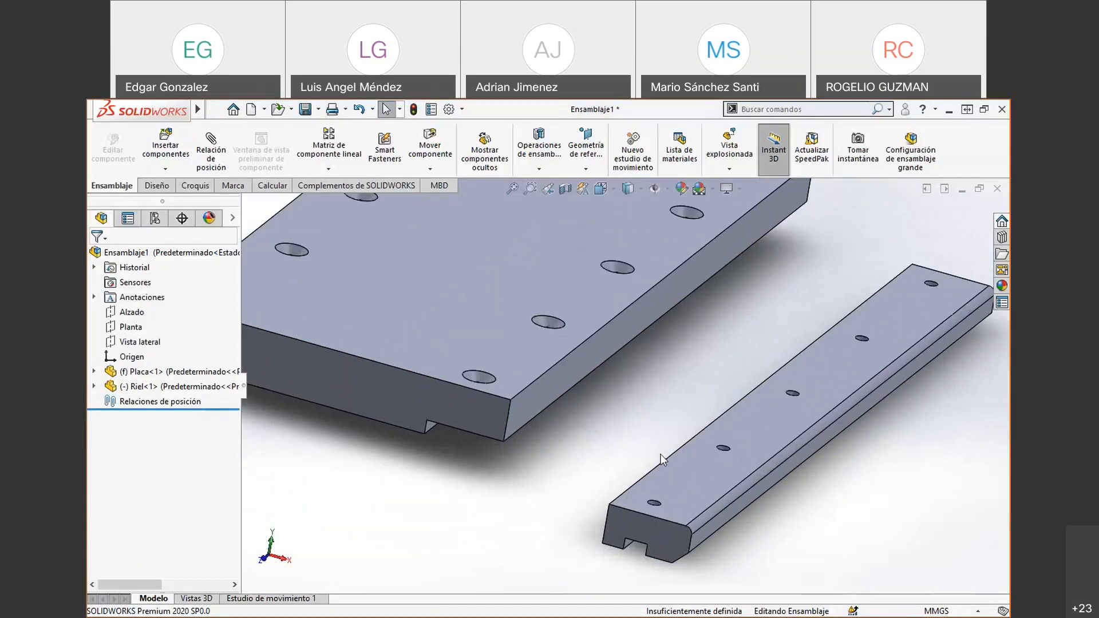
left_click(610, 504)
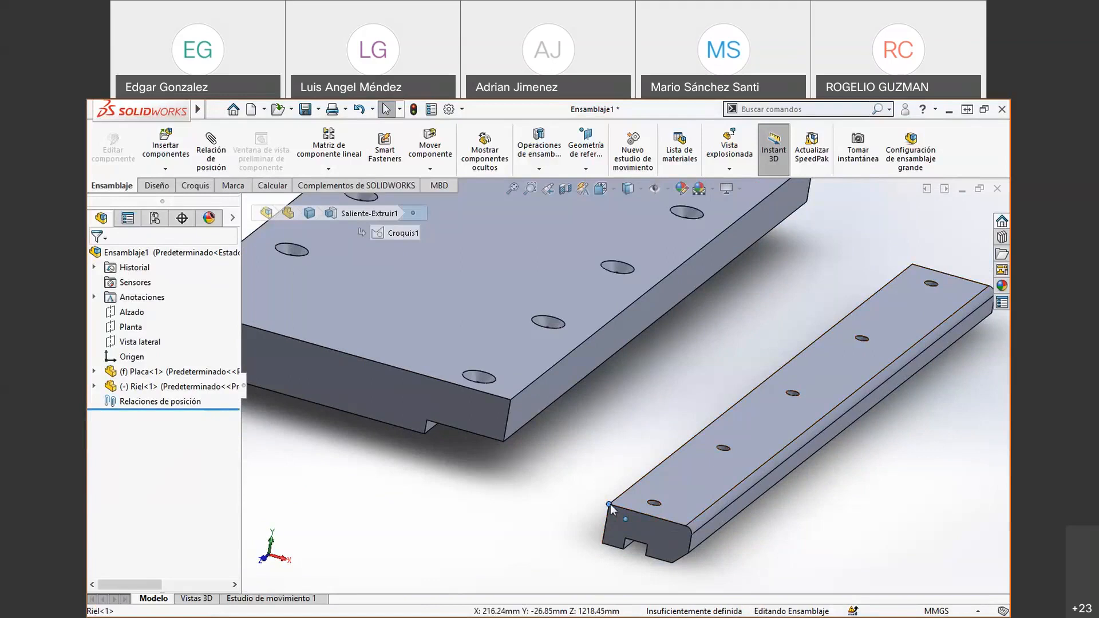
left_click(428, 420, "ctrl")
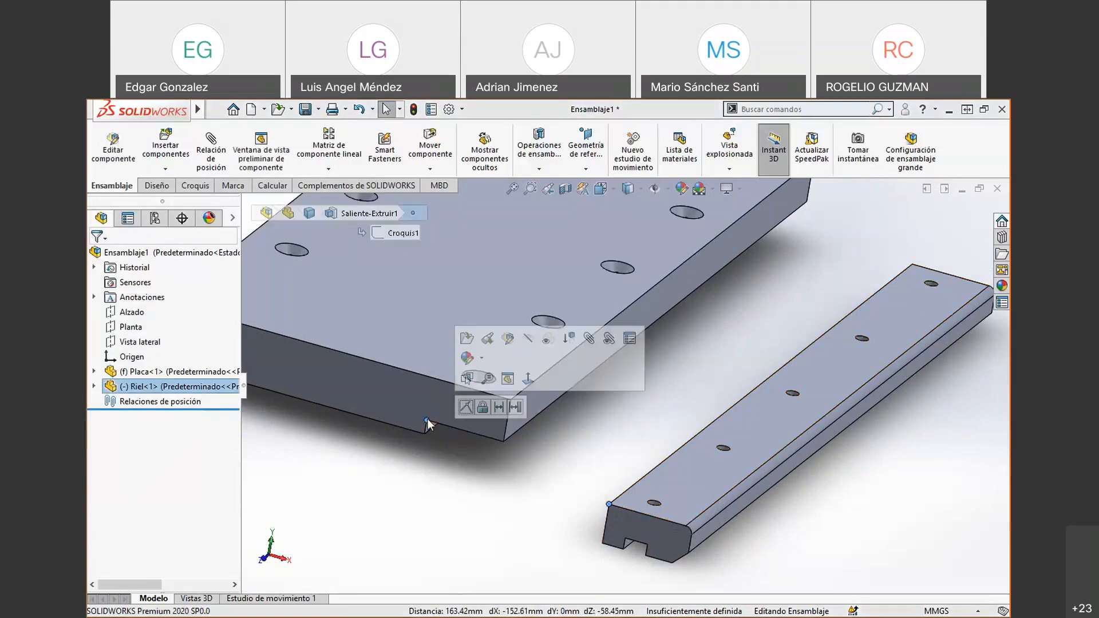
left_click(463, 410)
left_click_drag(482, 458, 540, 500)
- Mate the rail's upper inner corner at the opposite end coincident with the plate's matching recess corner
middle_click_drag(890, 289, 716, 301)
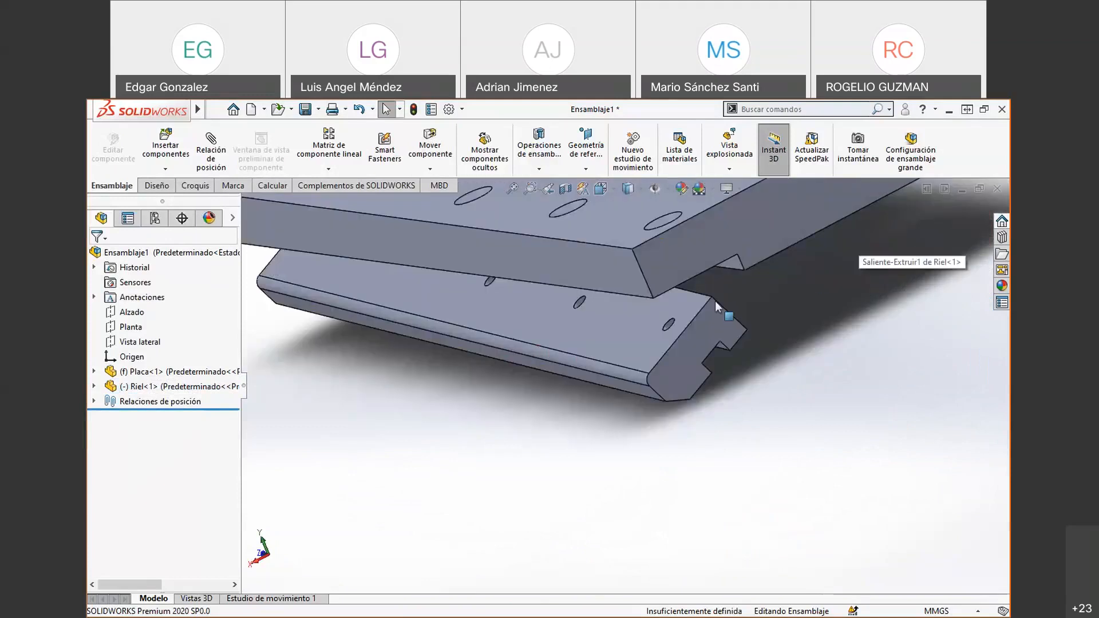
left_click(712, 298)
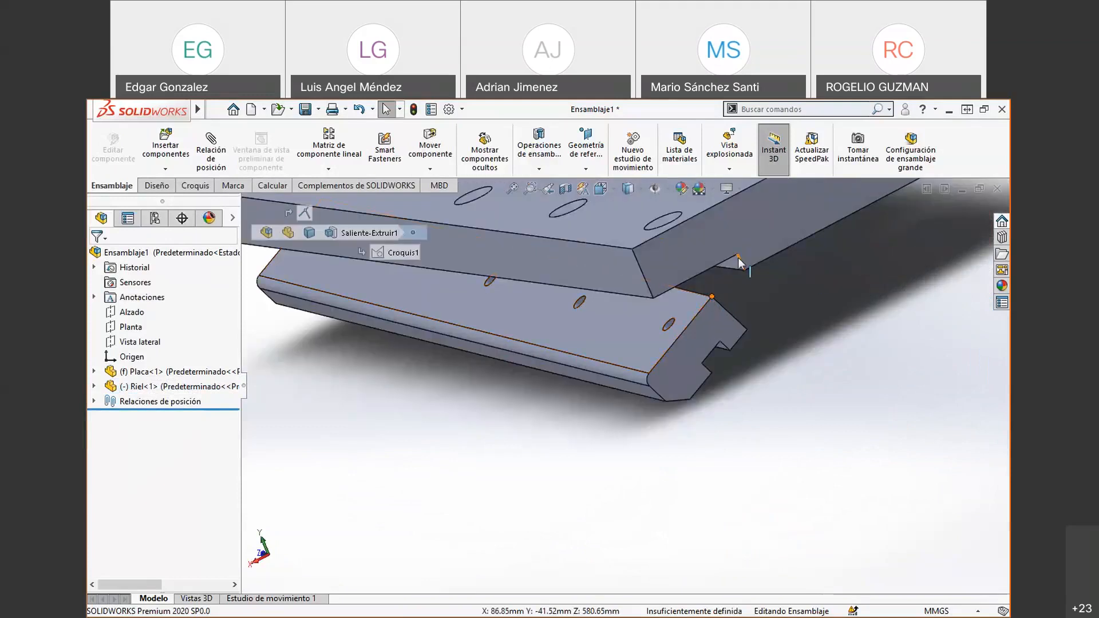
left_click(738, 255, "ctrl")
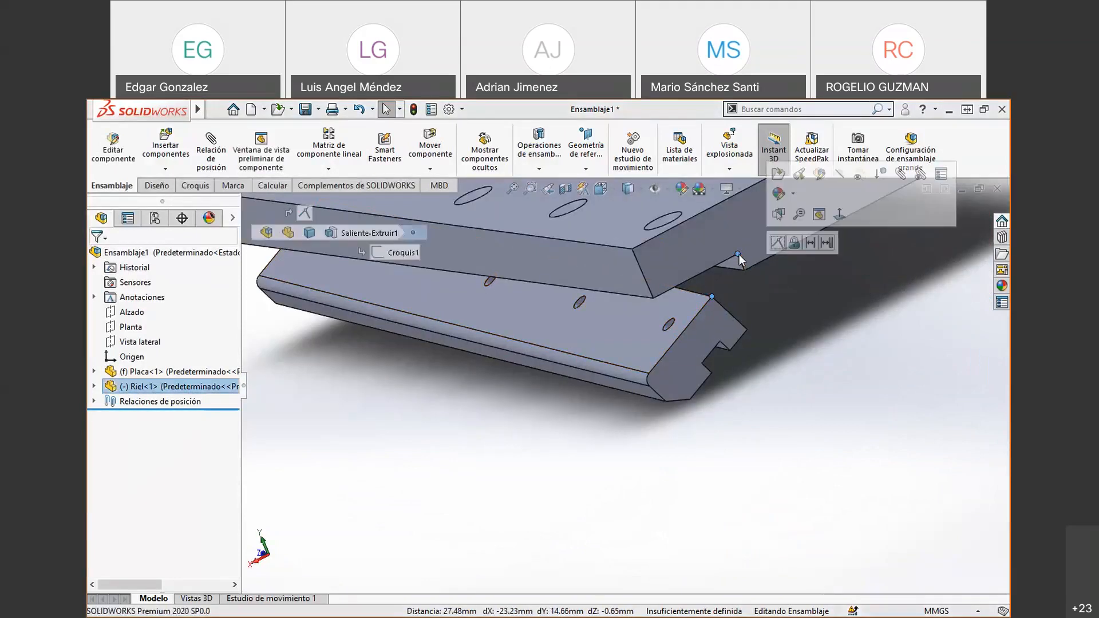
left_click(778, 242)
- Rotate the rail about the axis through its two mated corners to show the remaining degree of freedom
middle_click_drag(559, 422, 538, 348)
left_click_drag(538, 348, 562, 332)
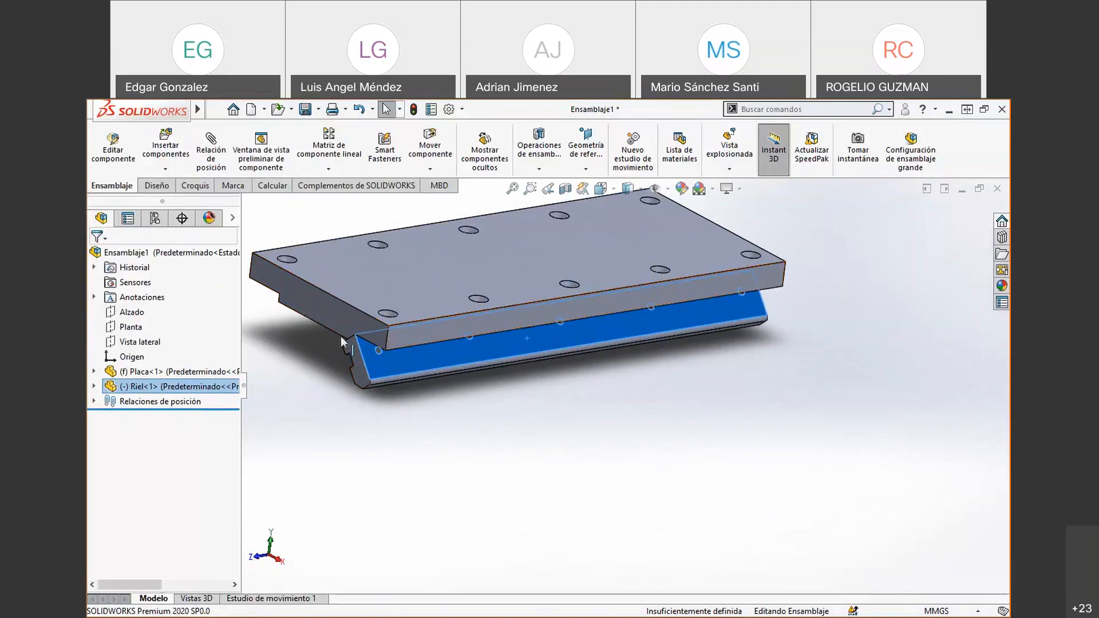
left_click_drag(630, 328, 665, 304)
left_click(620, 380)
- Add a coincident mate between the rail's upper outer corner and the plate's lower outer corner at the same end
scroll(525, 365, "down", 7)
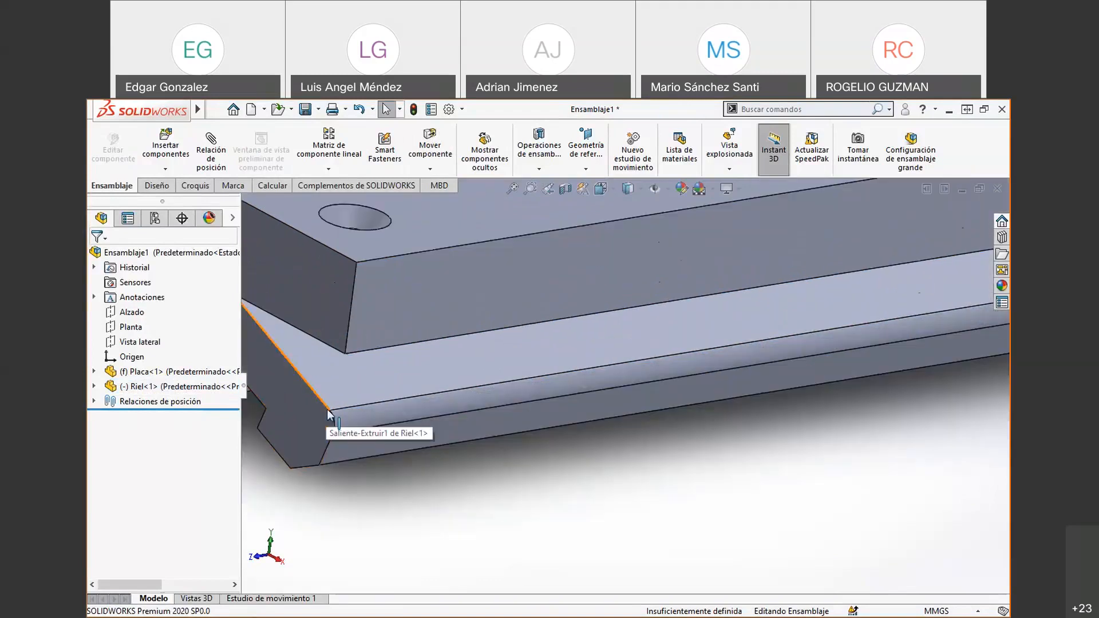
left_click(329, 410)
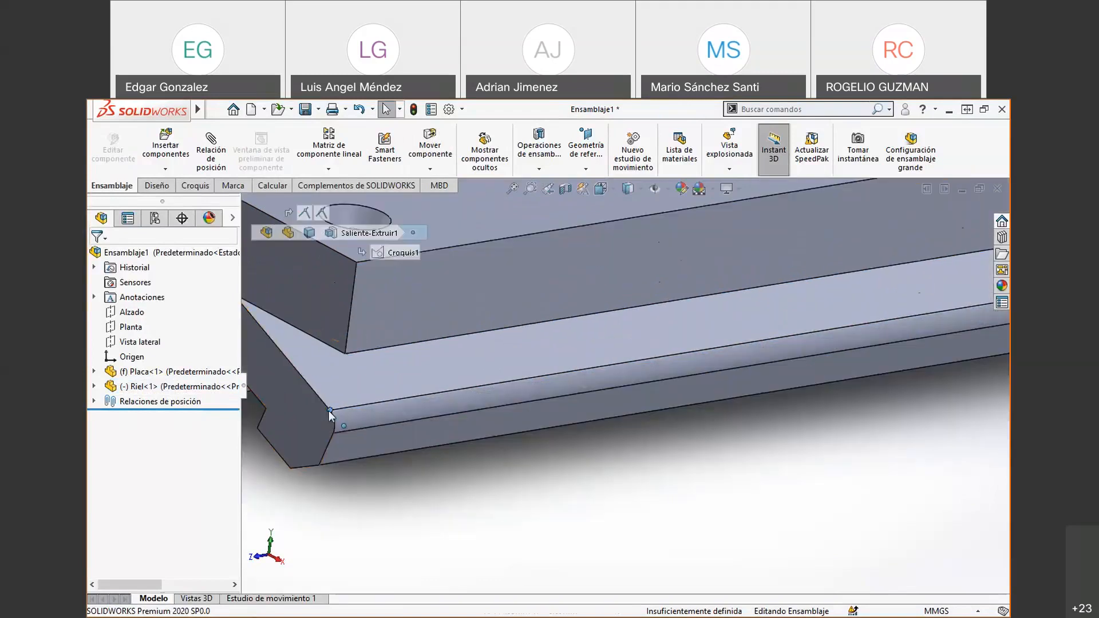
left_click(345, 354, "ctrl")
middle_click_drag(422, 508, 435, 464)
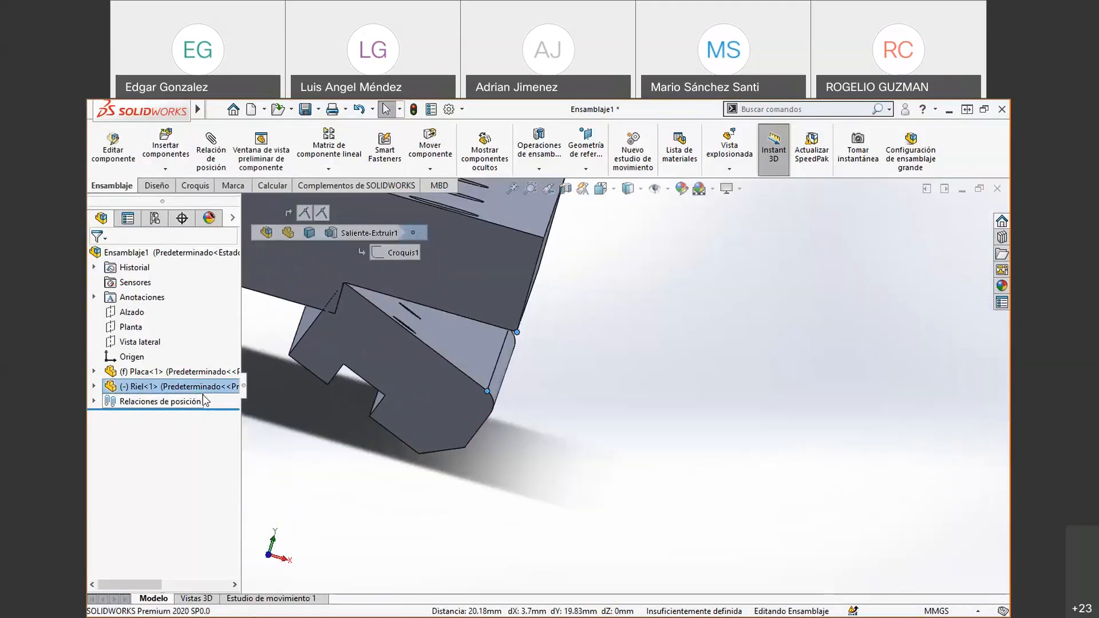
left_click(217, 140)
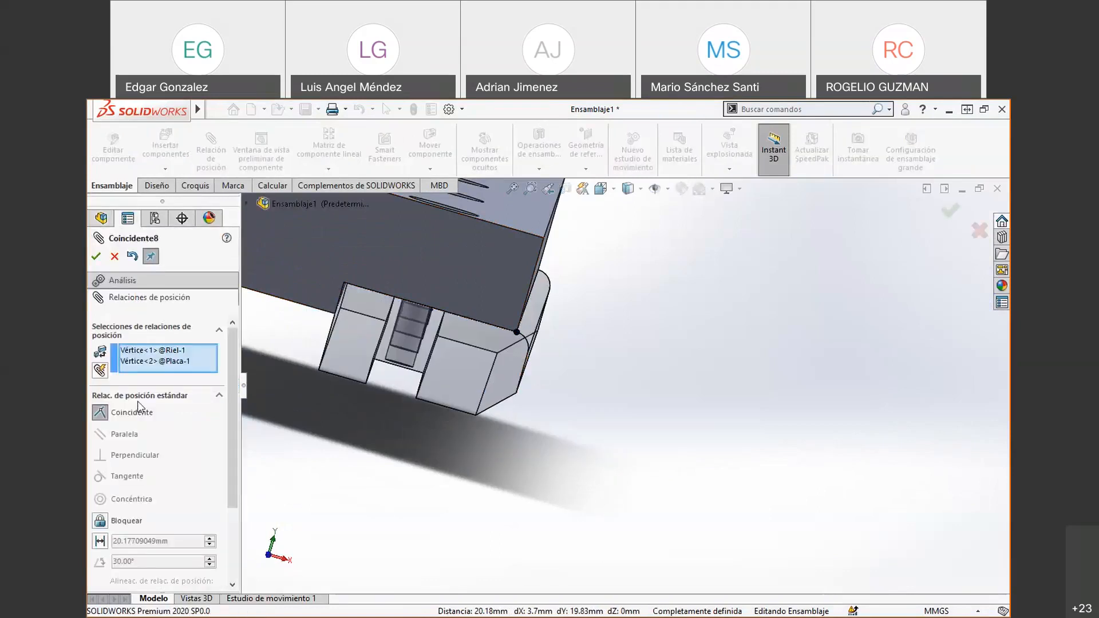
left_click(95, 256)
- Try to move the rail to check whether the three point mates leave any degree of freedom
scroll(592, 385, "down", 5)
scroll(593, 385, "up", 5)
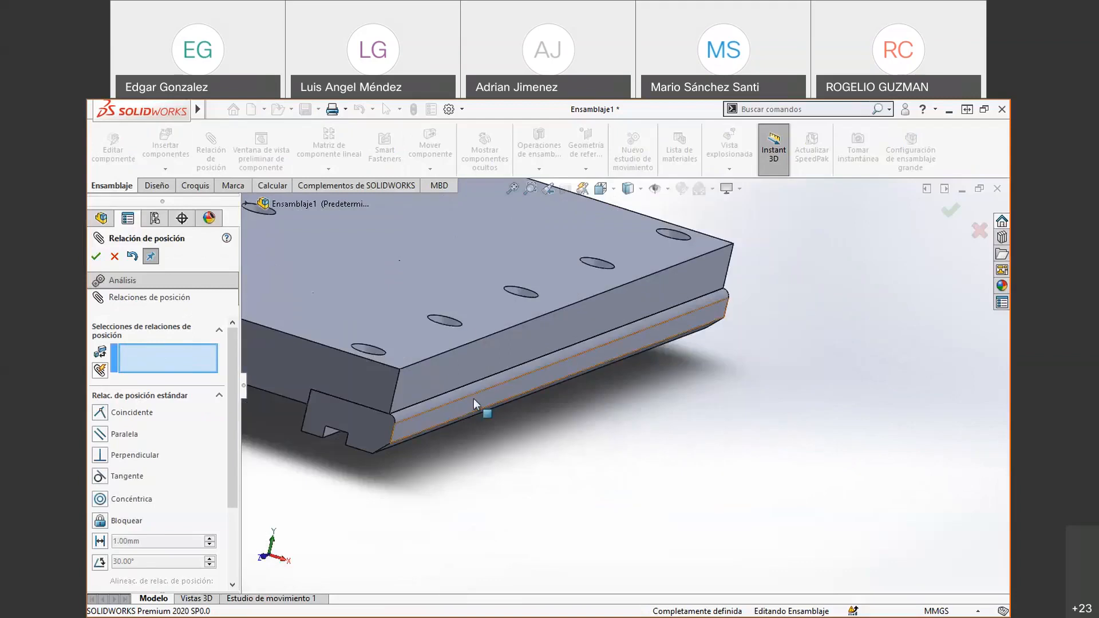
key("Escape")
left_click_drag(467, 406, 499, 362)
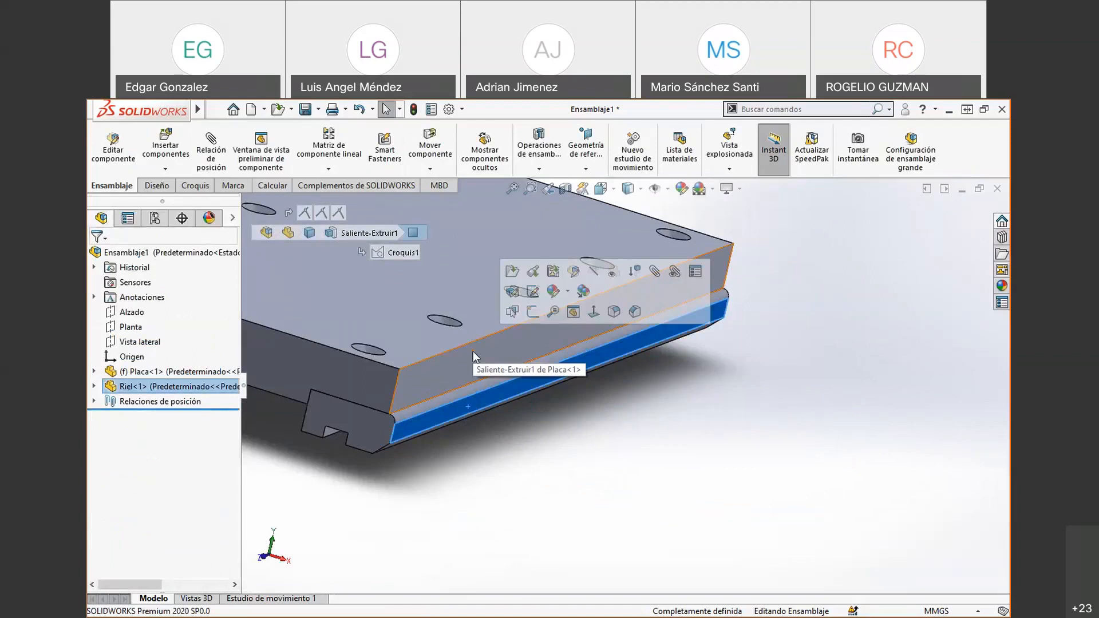
left_click(495, 443)
- Undo the coincident mates on the rail's outer corner and opposite-end corner, and reposition the rail to check its movement
key("ctrl+z")
key("ctrl+z")
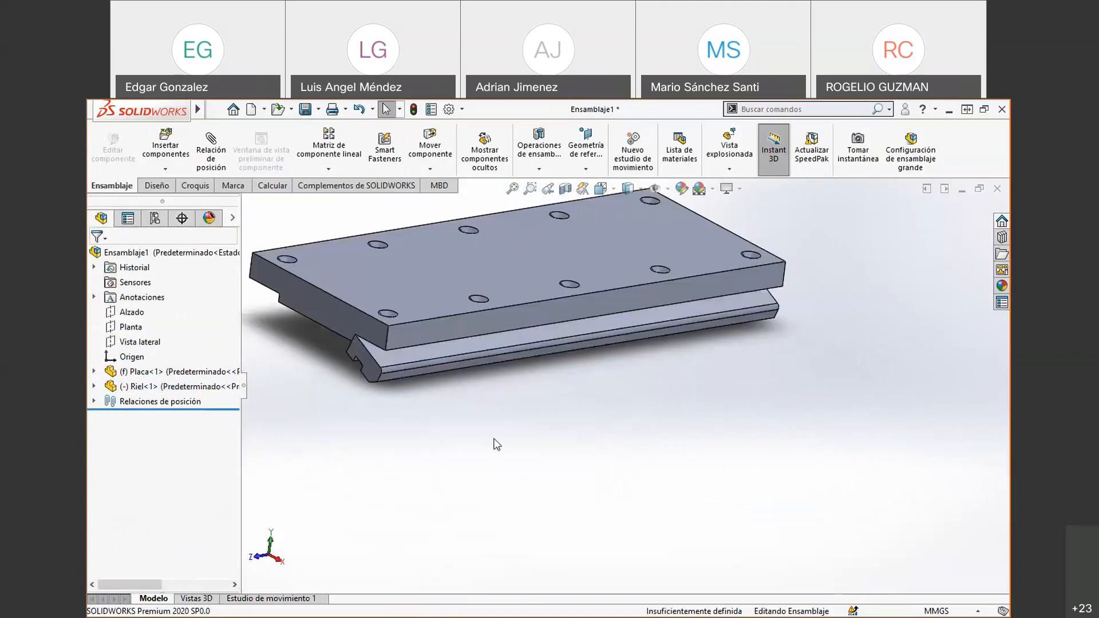
scroll(496, 446, "down", 3)
scroll(496, 445, "down", 3)
left_click_drag(495, 436, 560, 523)
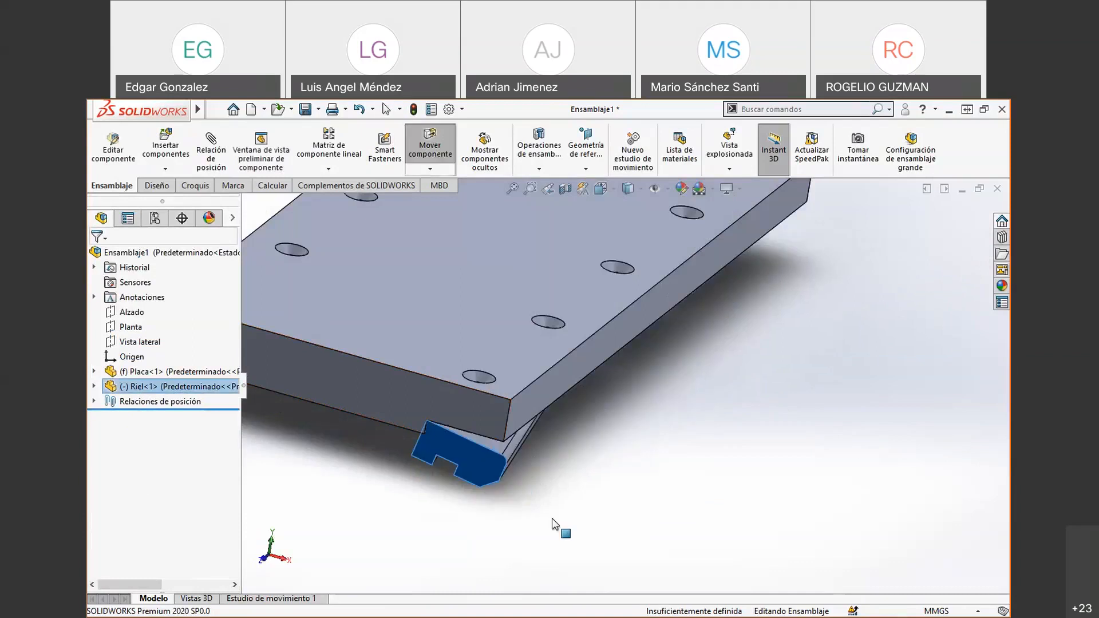
- Delete the remaining coincident mate between the rail corner and the plate's recess corner
left_click(93, 402)
left_click(127, 416)
key("Delete")
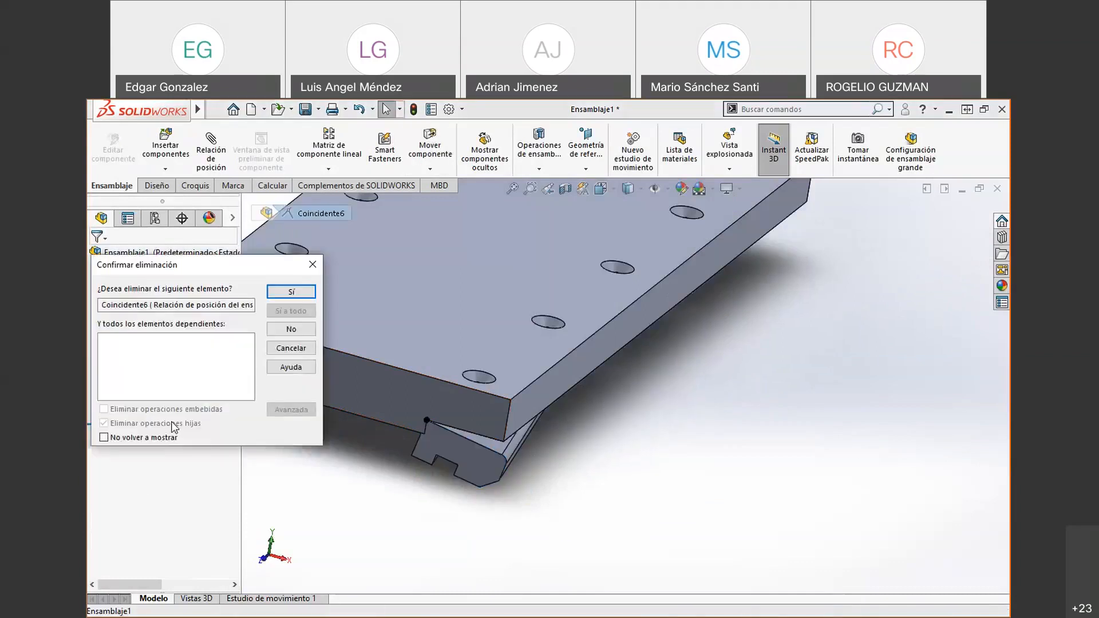
left_click(291, 293)
- Move the rail out from under the plate so its upper face is accessible
middle_click_drag(667, 489, 645, 481)
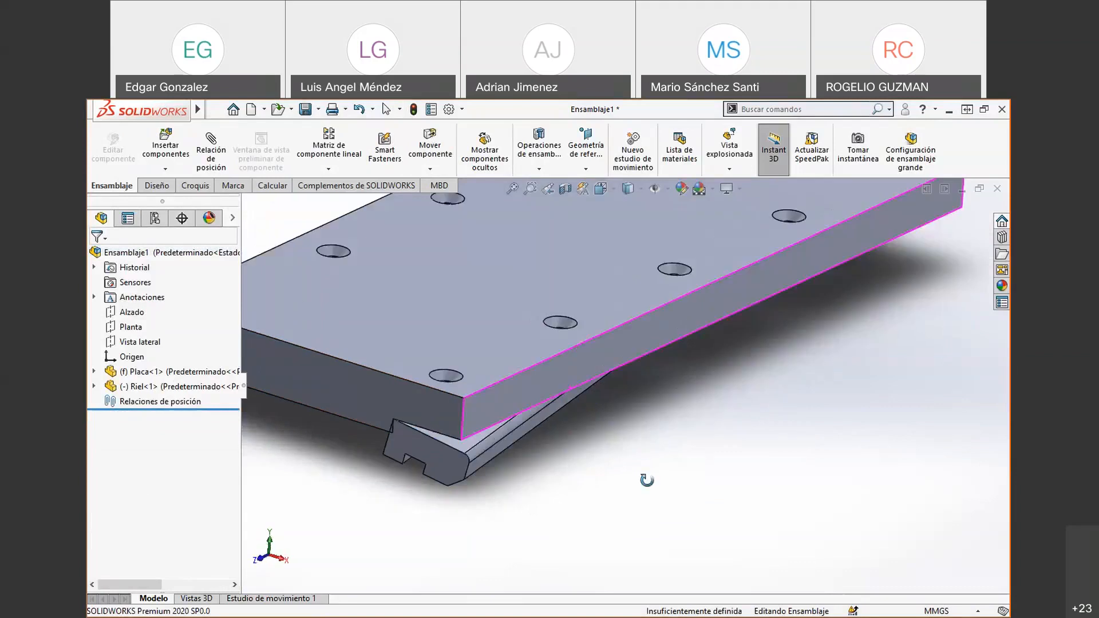
left_click_drag(490, 439, 619, 529)
scroll(620, 527, "up", 1)
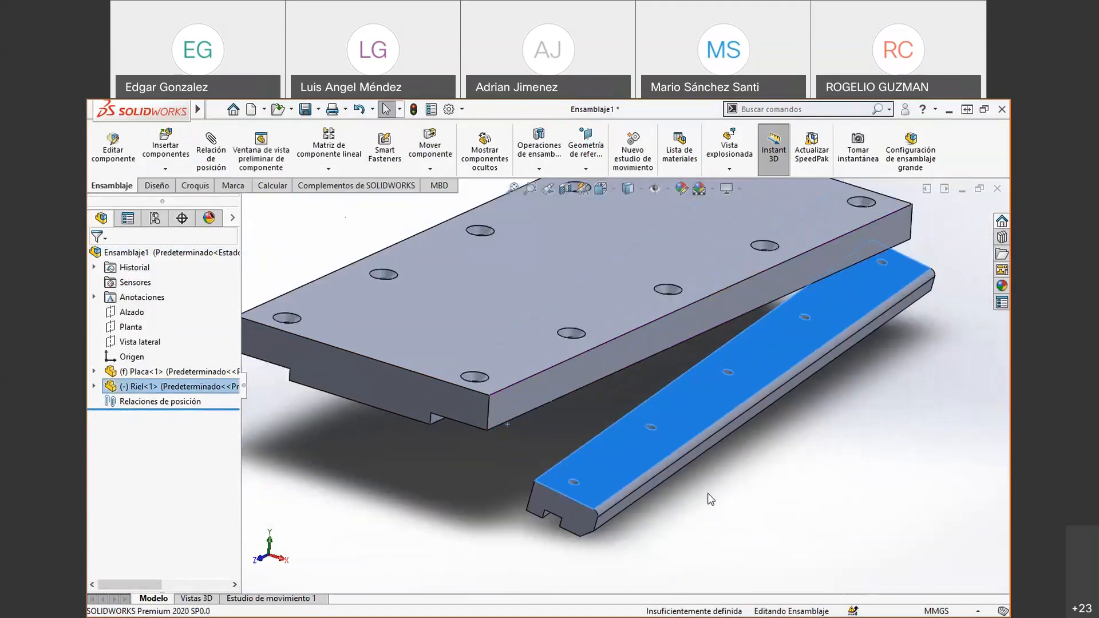
left_click(669, 541)
- Mate the rail's upper face coincident with the plate's recess face on the underside
left_click(623, 468)
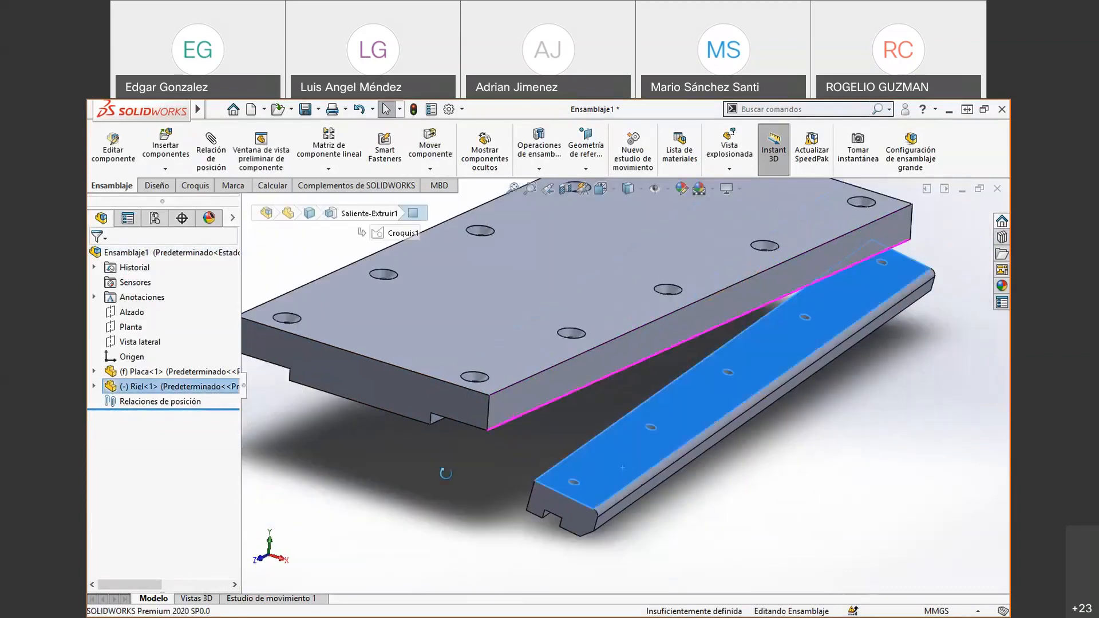
middle_click_drag(444, 471, 468, 428)
left_click(488, 429, "ctrl")
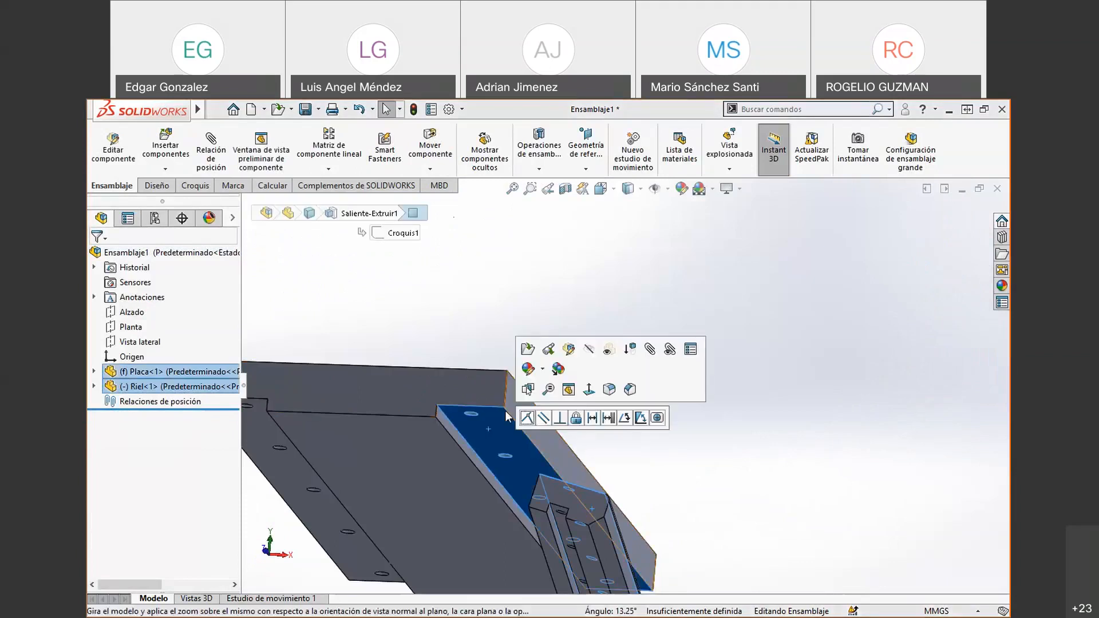
left_click(523, 421)
- Mate the rail's near-end threaded hole concentric with the plate's countersunk hole at the near corner
middle_click_drag(588, 344, 524, 463)
scroll(512, 486, "up", 2)
scroll(511, 485, "down", 3)
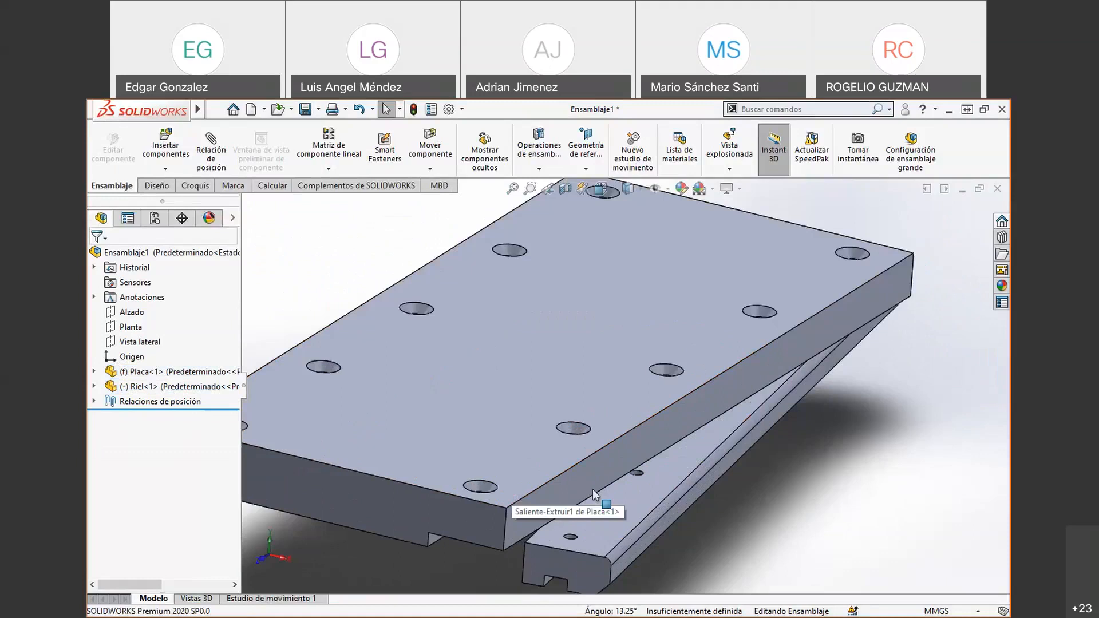
scroll(592, 527, "down", 6)
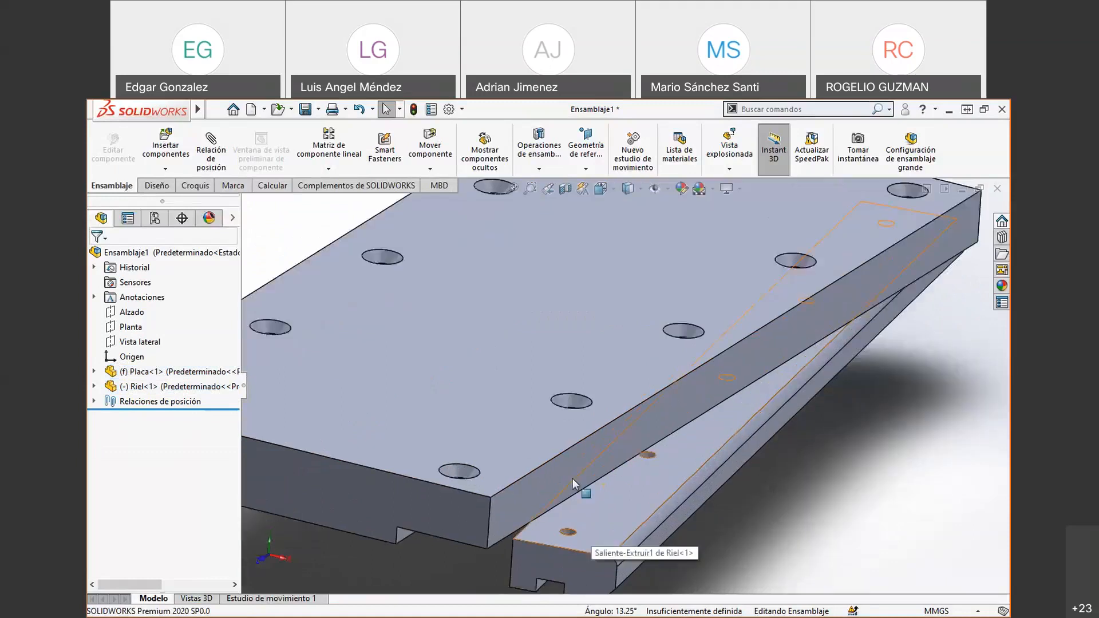
left_click(568, 533)
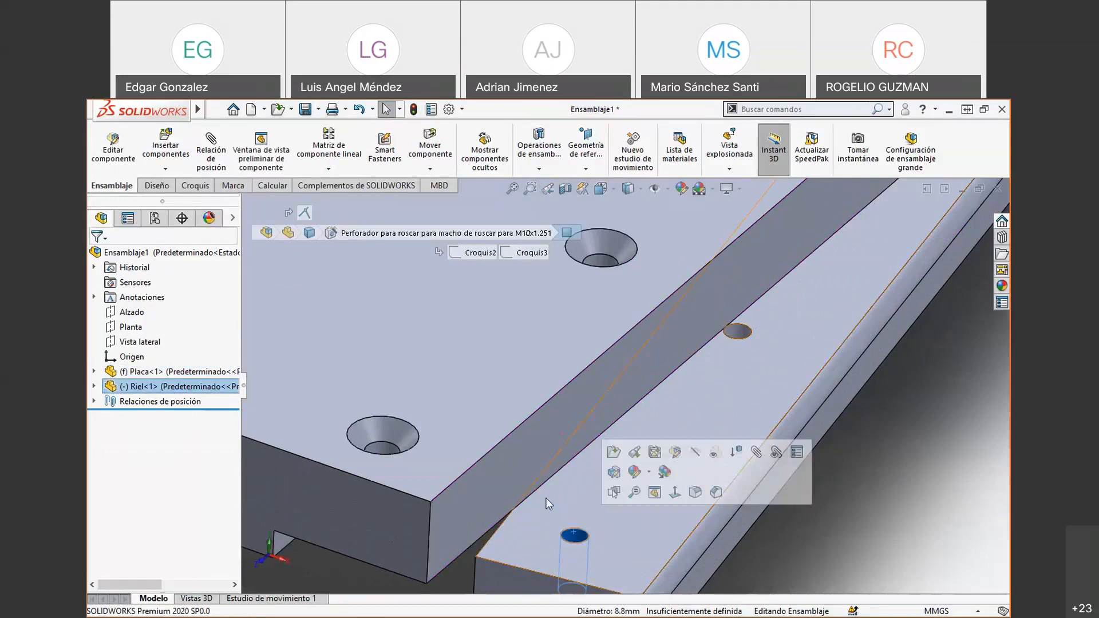
left_click(381, 452, "ctrl")
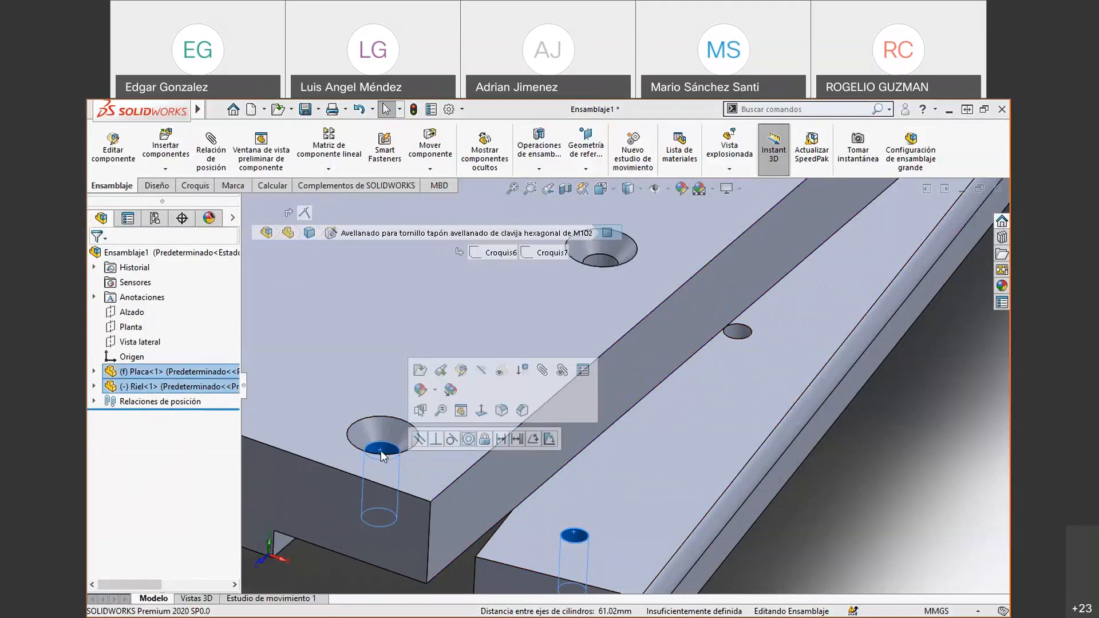
left_click(468, 439)
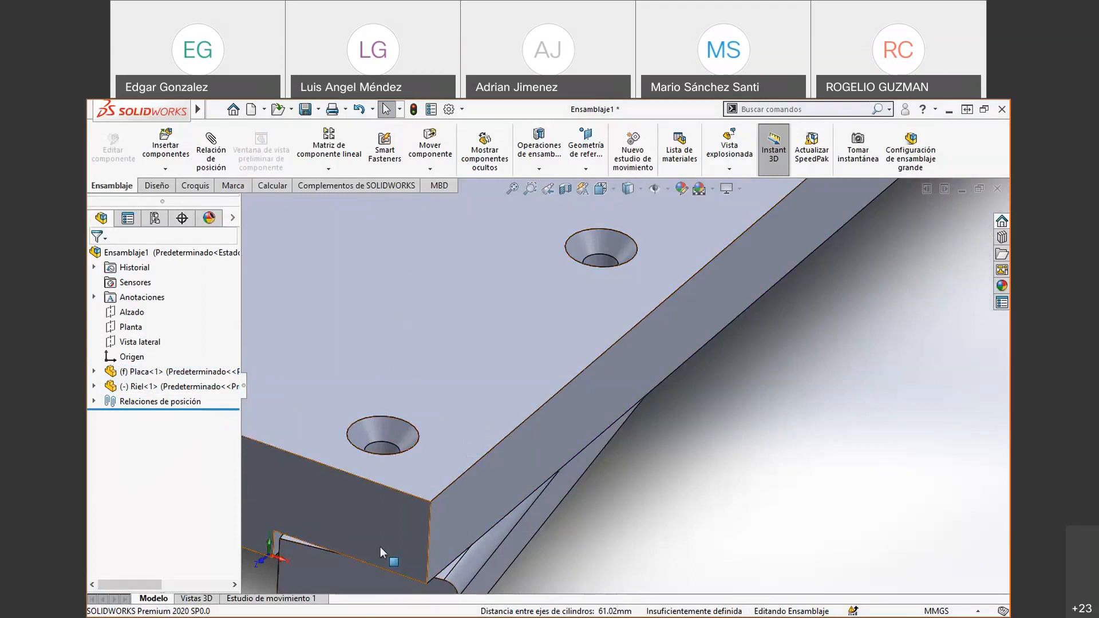
- Swing the rail outward about the concentric hole to show its remaining rotation
scroll(380, 539, "up", 4)
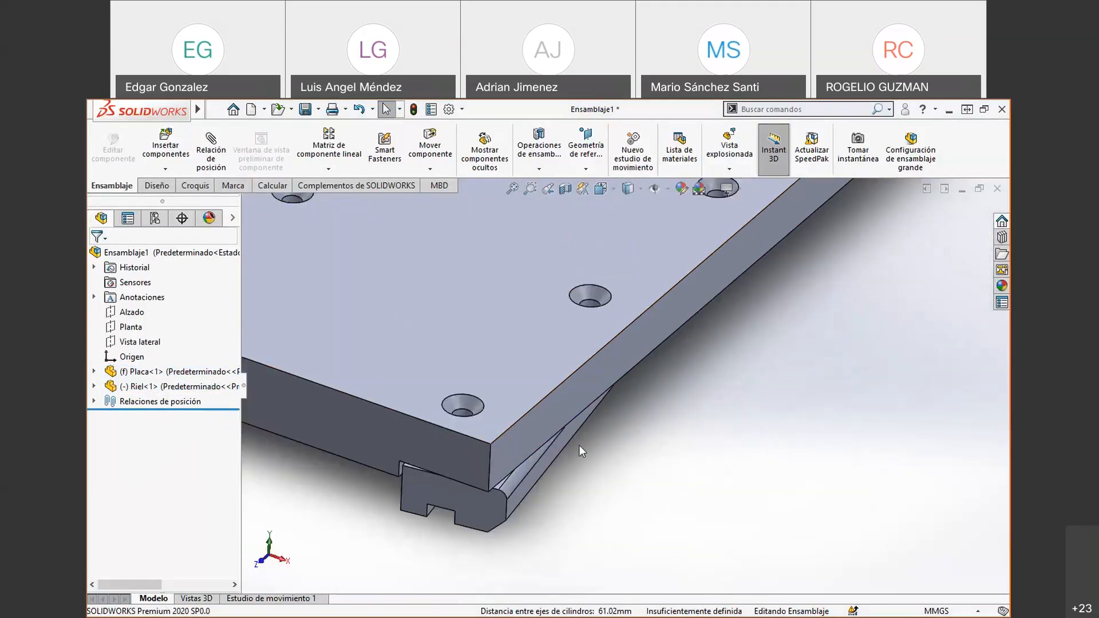
left_click_drag(558, 443, 641, 487)
scroll(641, 487, "up", 2)
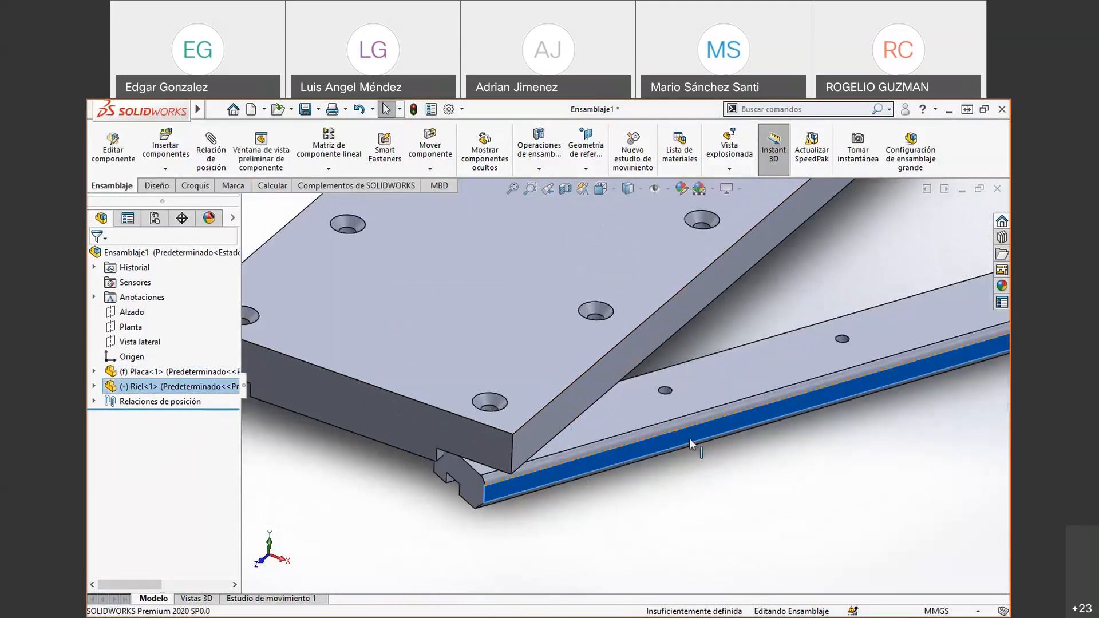
scroll(765, 246, "up", 3)
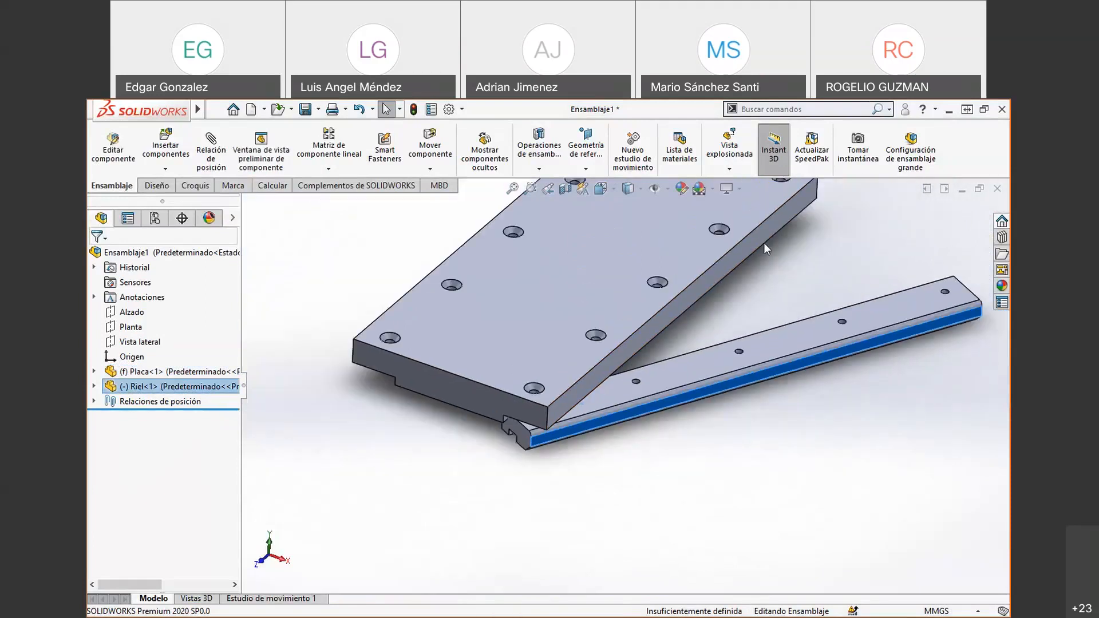
- Mate the rail's far-end threaded hole concentric with the plate's countersunk hole at the far corner
scroll(767, 250, "down", 3)
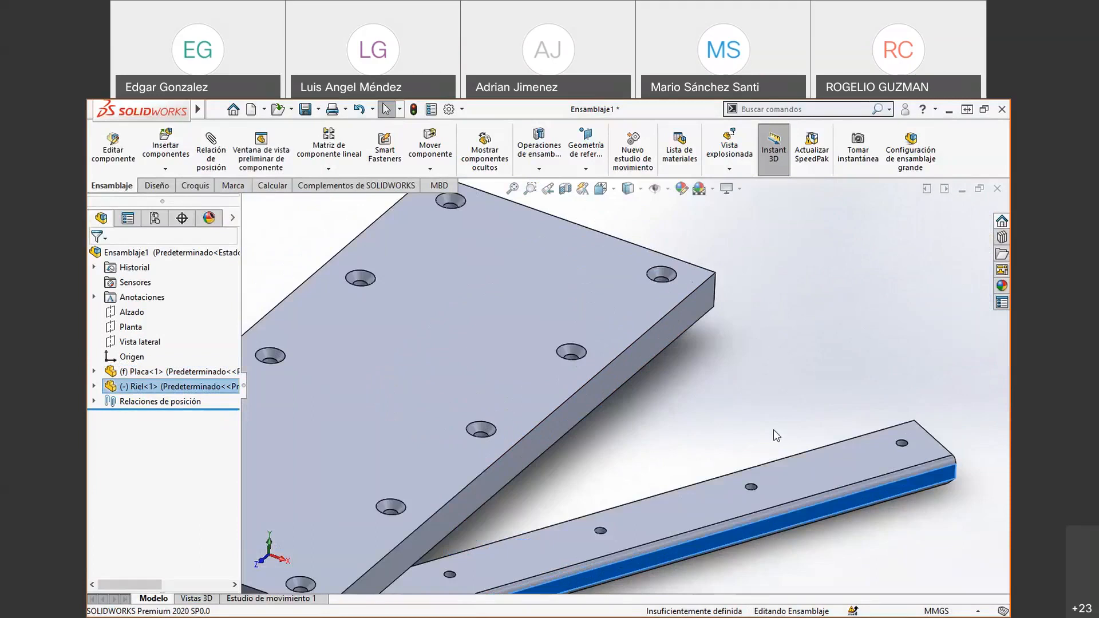
scroll(912, 435, "down", 2)
scroll(911, 434, "down", 2)
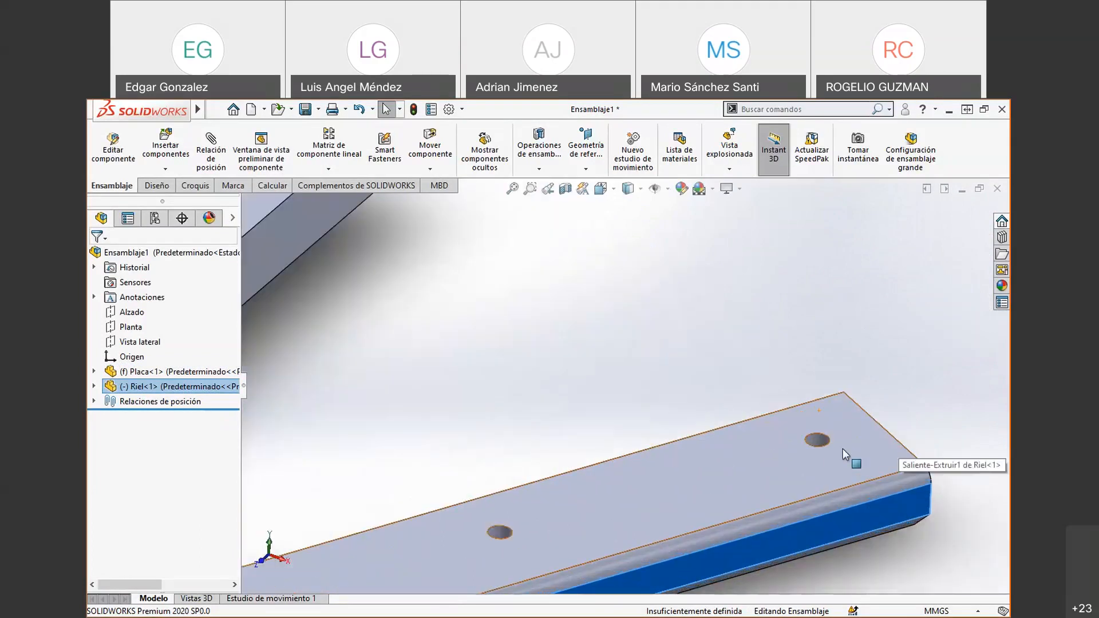
left_click(814, 441)
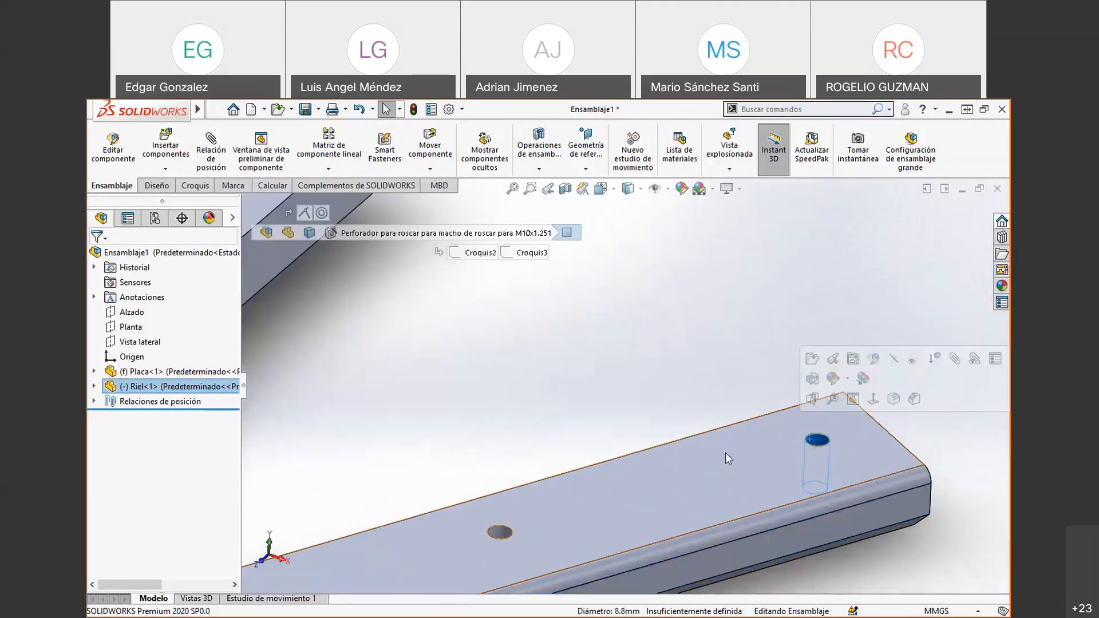
scroll(726, 453, "up", 5)
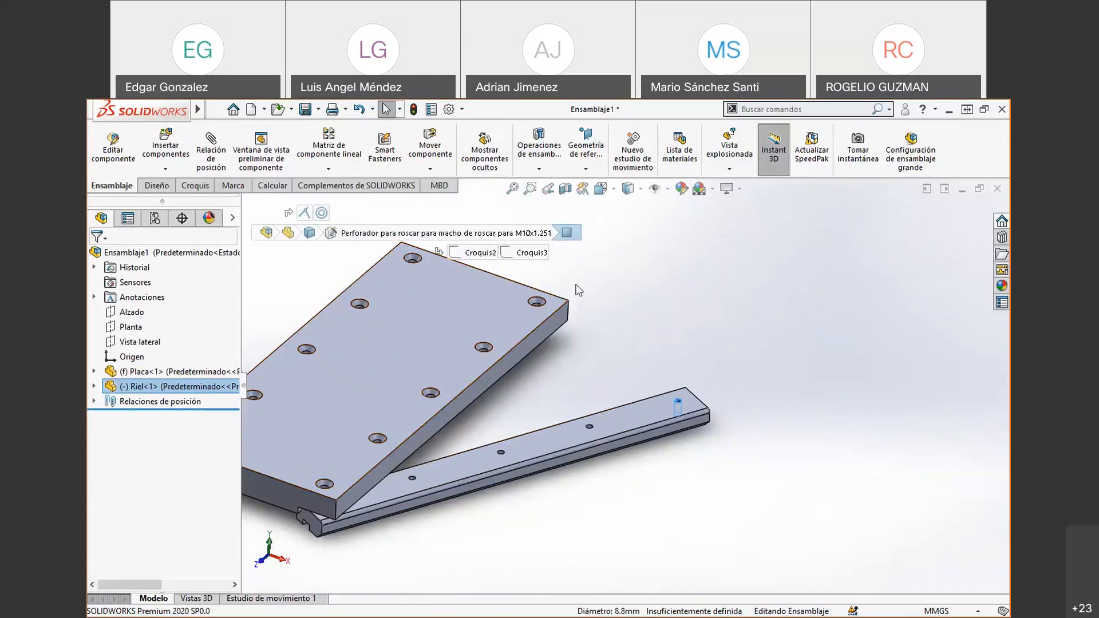
middle_click_drag(566, 344, 559, 362)
scroll(570, 300, "down", 5)
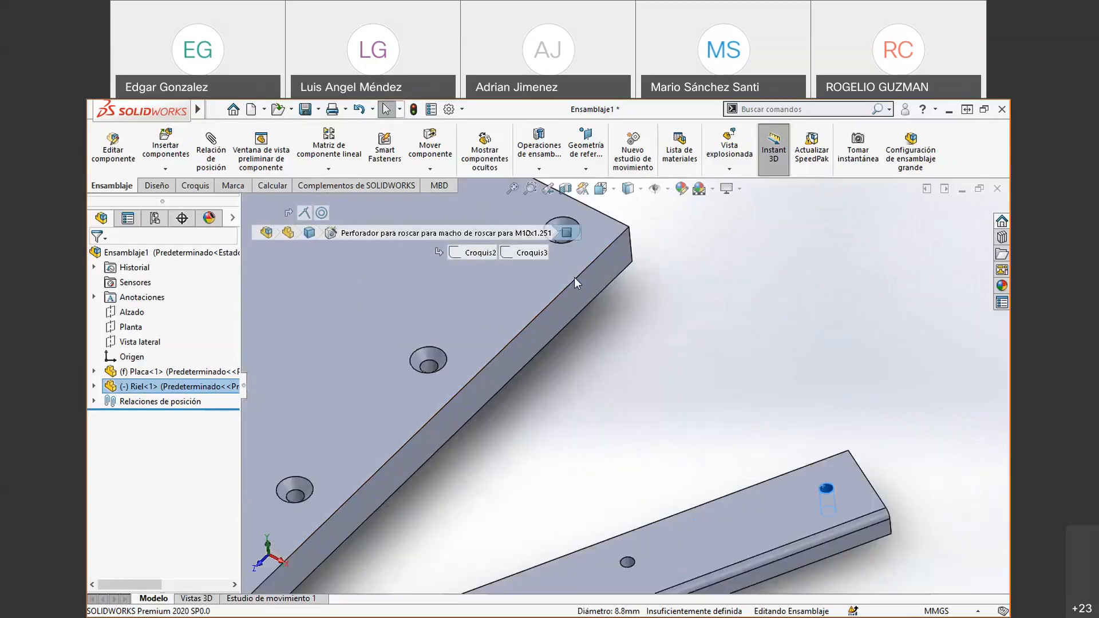
middle_click_drag(579, 273, 580, 256)
scroll(573, 256, "up", 4)
scroll(634, 408, "down", 5)
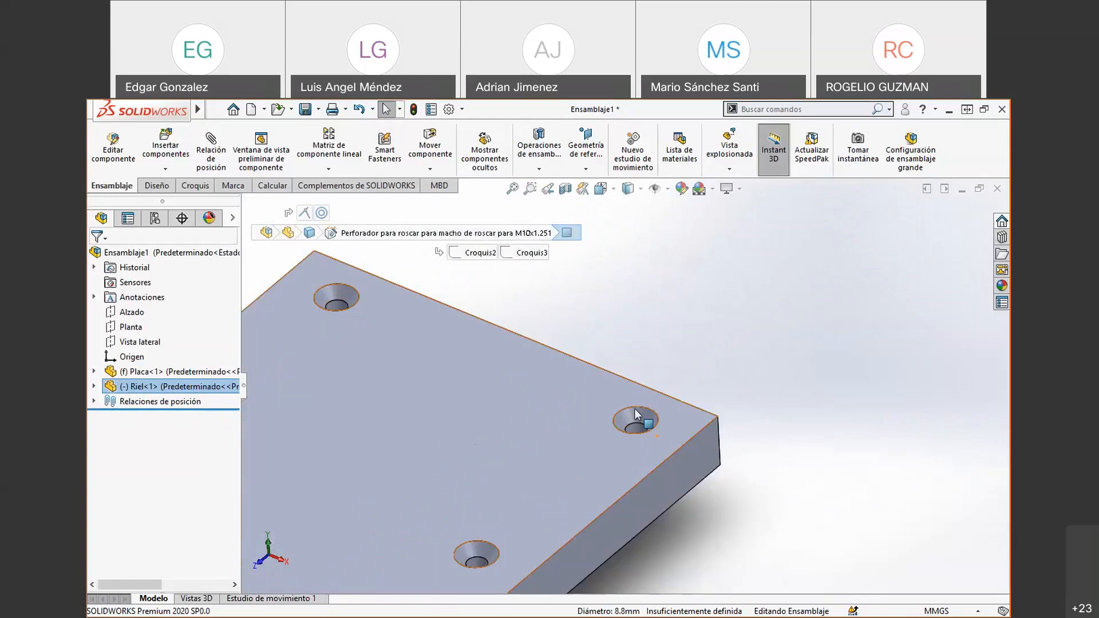
left_click(633, 436)
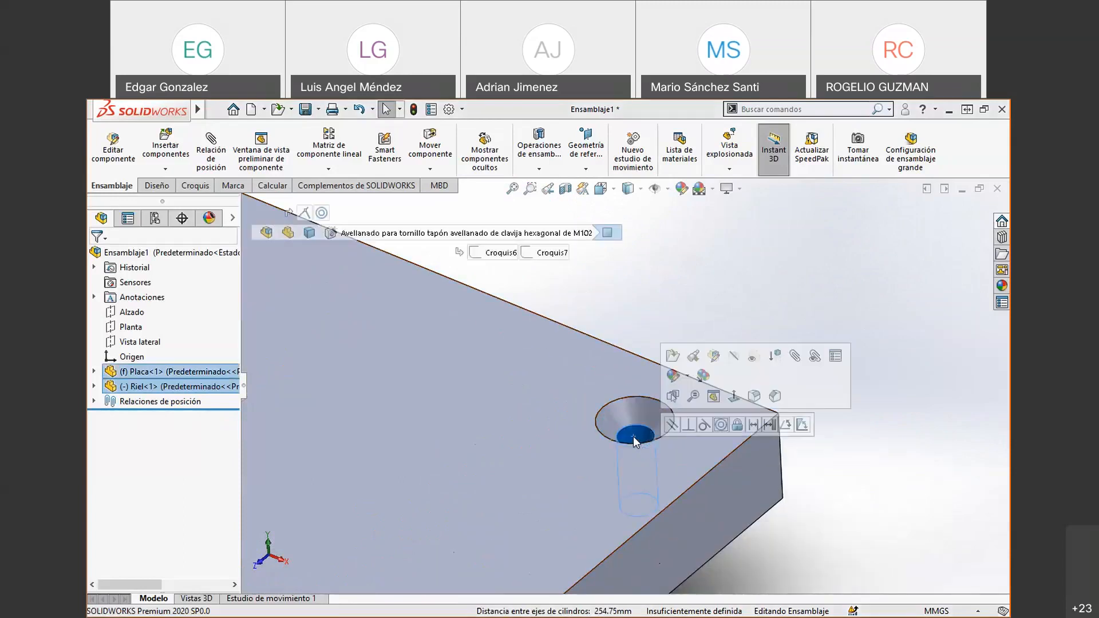
left_click(721, 427)
scroll(726, 442, "up", 6)
scroll(544, 521, "down", 5)
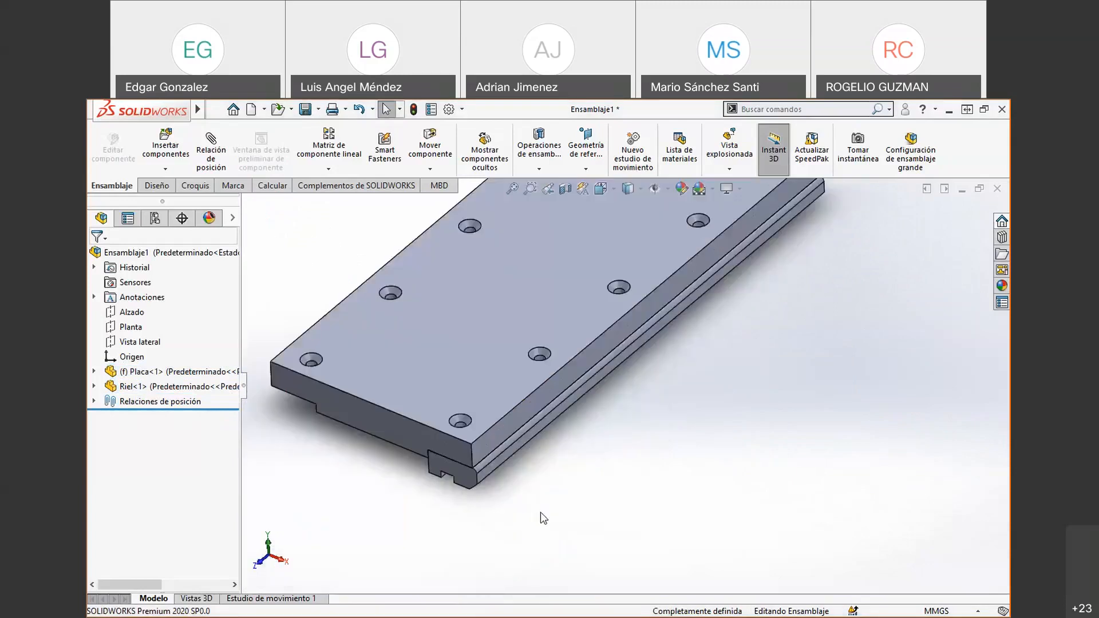
- Test the rail for any remaining movement and list the assembly's mates to review which ones constrain it
left_click_drag(484, 476, 551, 431)
left_click(561, 478)
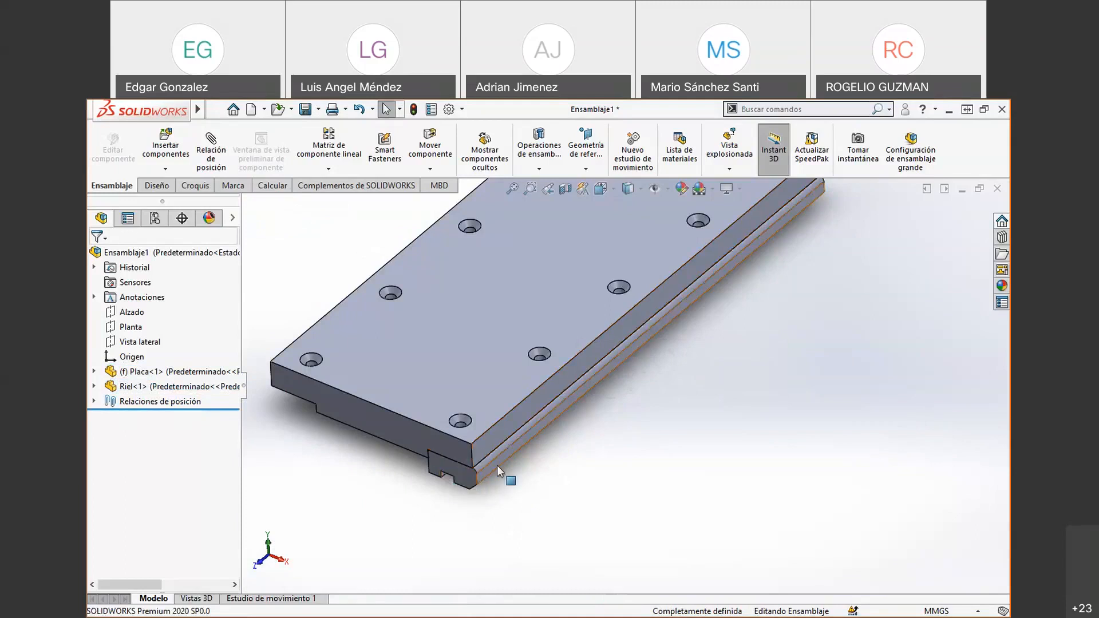
left_click(93, 402)
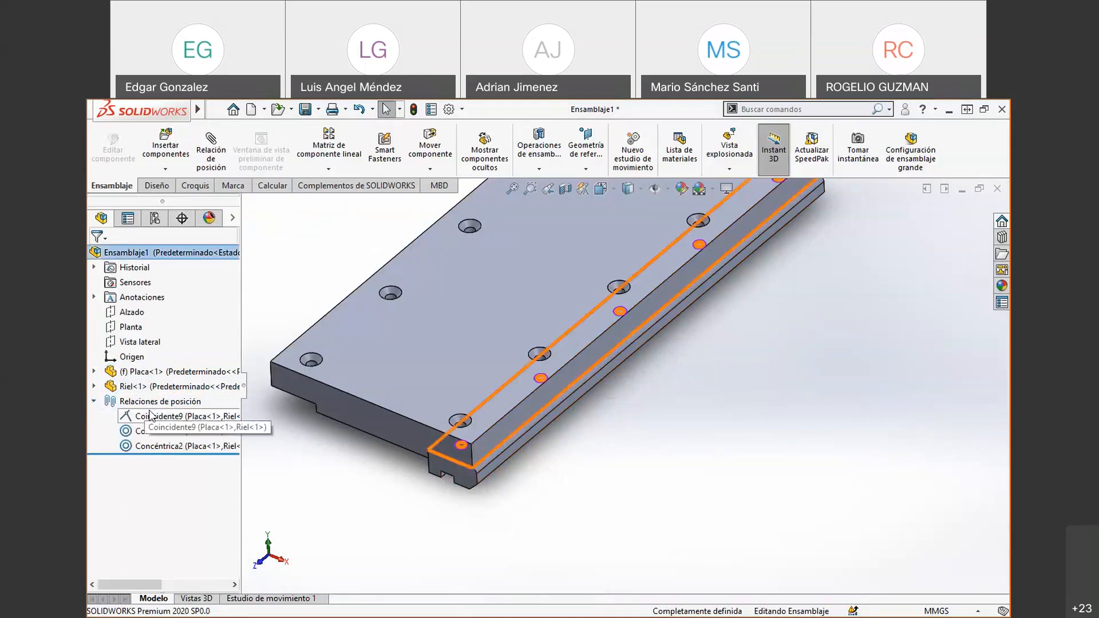
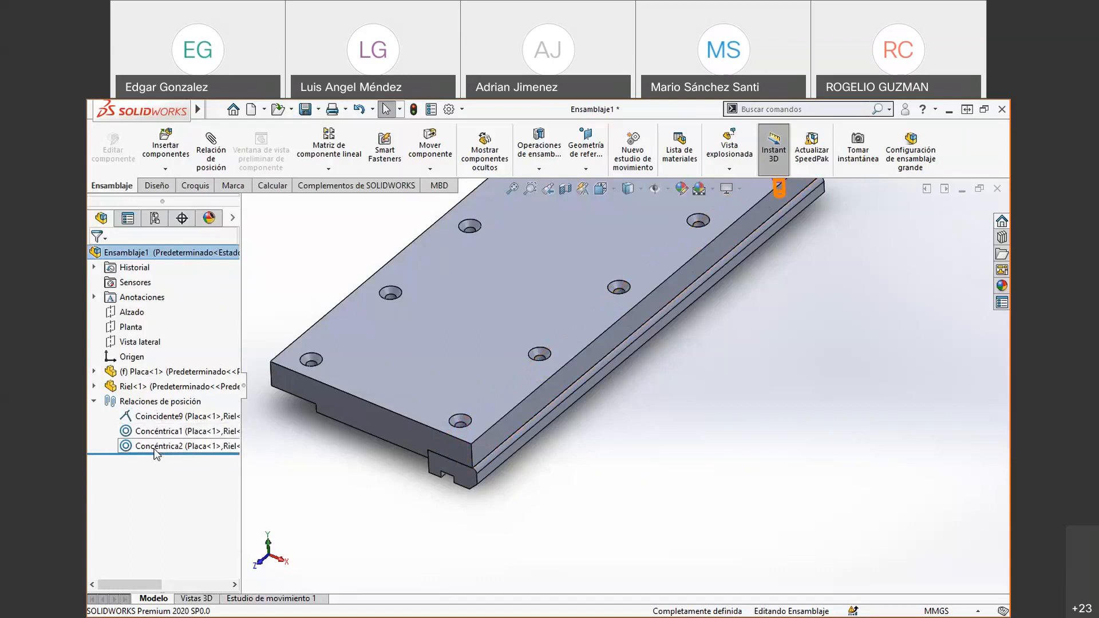
scroll(618, 381, "up", 4)
scroll(624, 281, "down", 3)
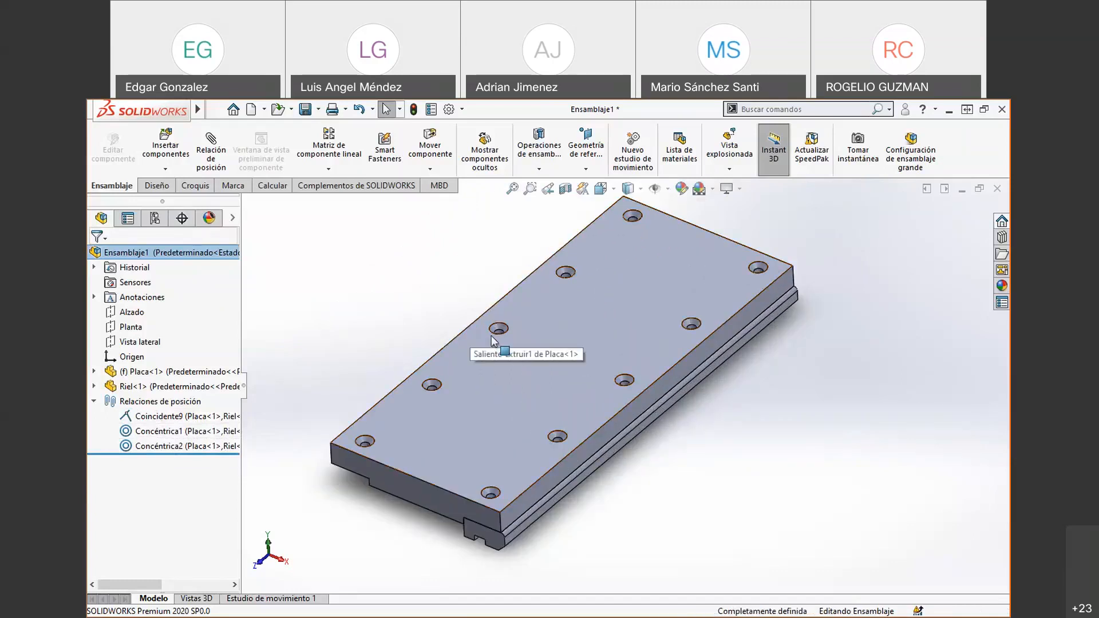
- Undo the far-corner concentric mate and delete the remaining coincident and concentric mates between rail and plate
key("ctrl+z")
left_click(165, 418)
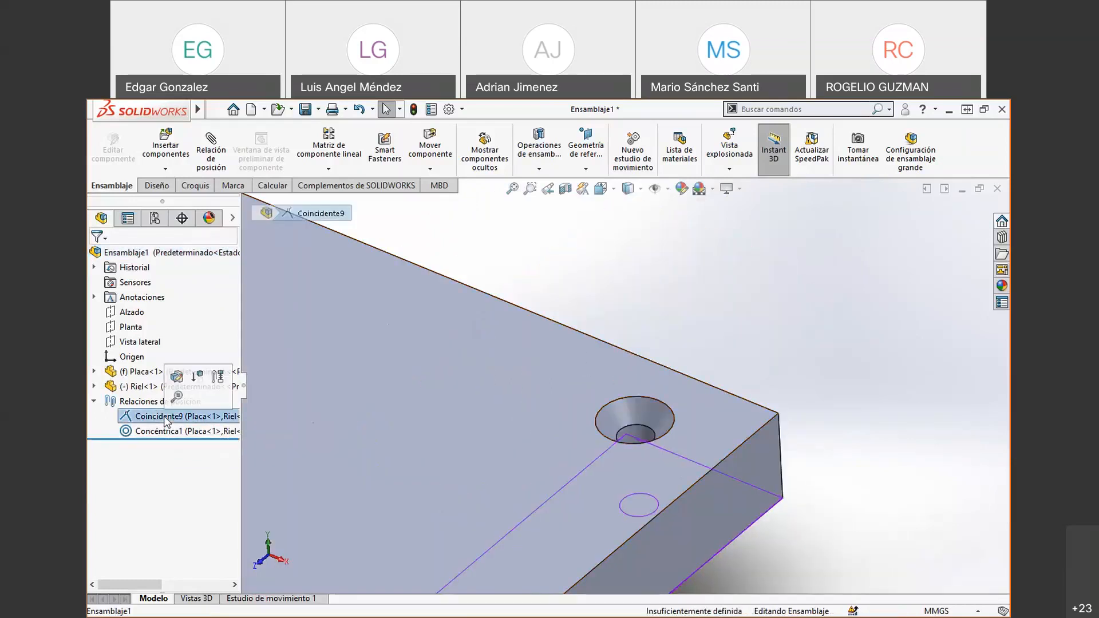
key("Delete")
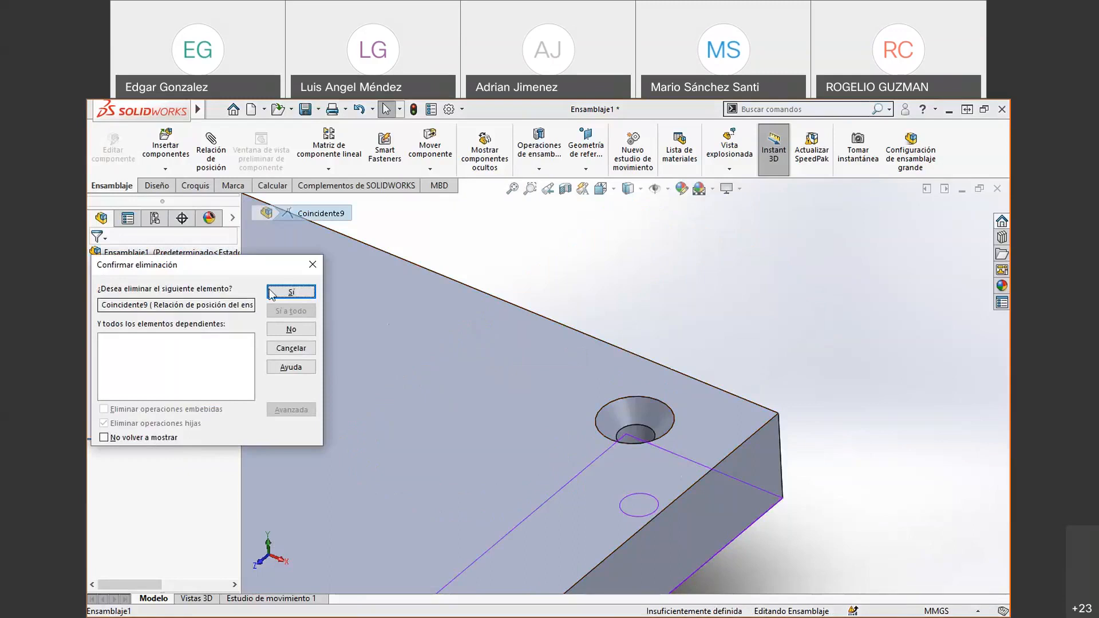
left_click(291, 291)
left_click(160, 416)
key("Delete")
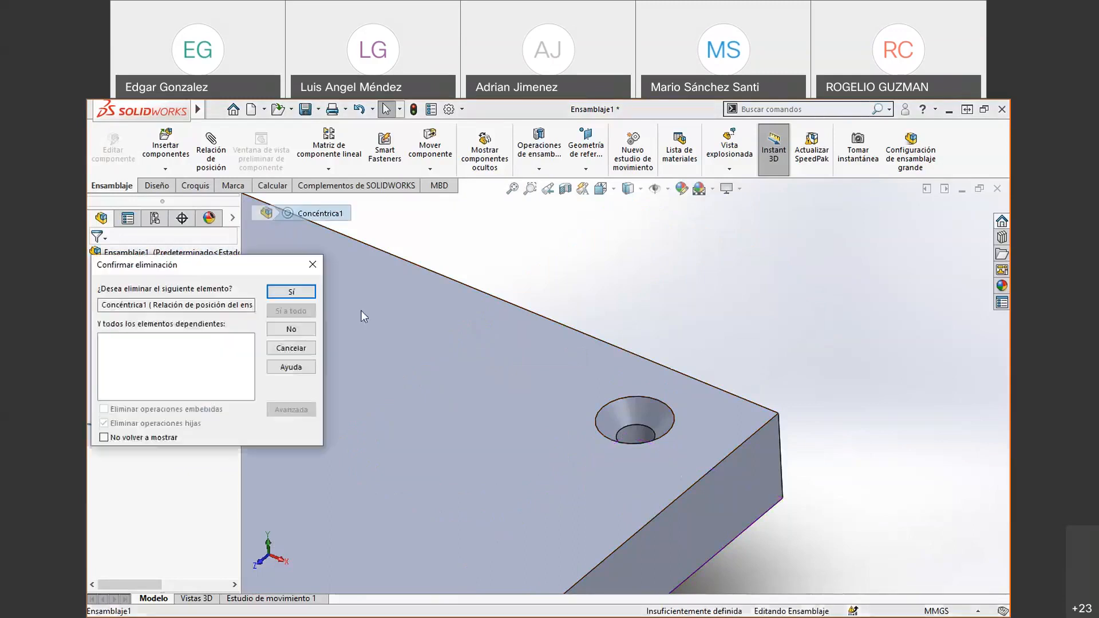
left_click(291, 291)
- Pull the unconstrained rail away from the plate's underside to expose its near end and upper face
scroll(603, 390, "down", 5)
scroll(582, 429, "up", 3)
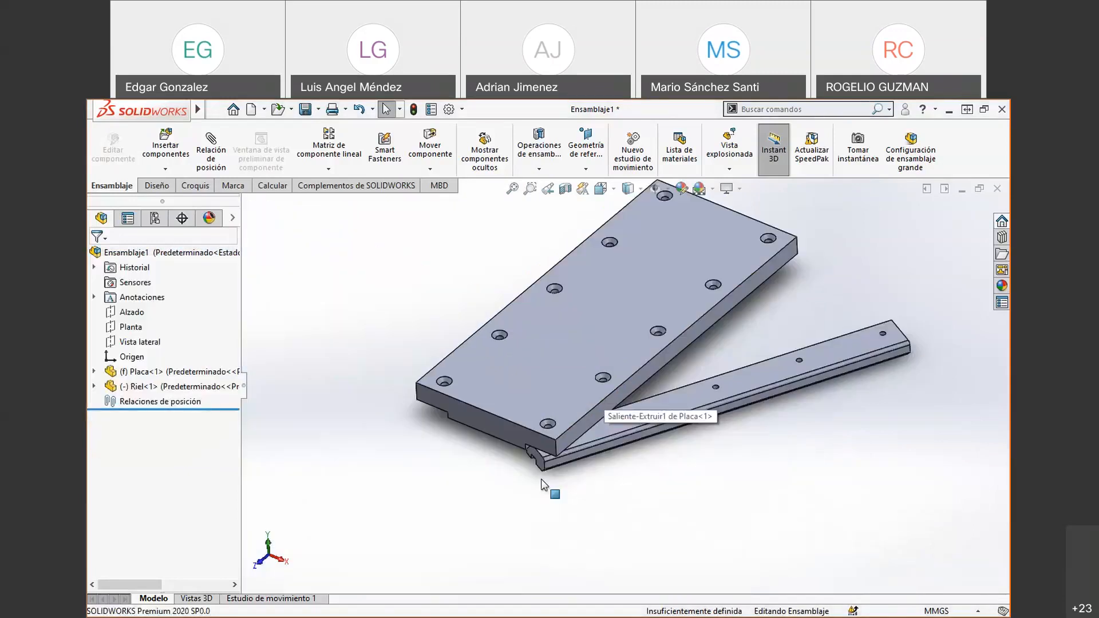
scroll(658, 404, "down", 6)
left_click(727, 414)
left_click_drag(846, 500, 841, 494)
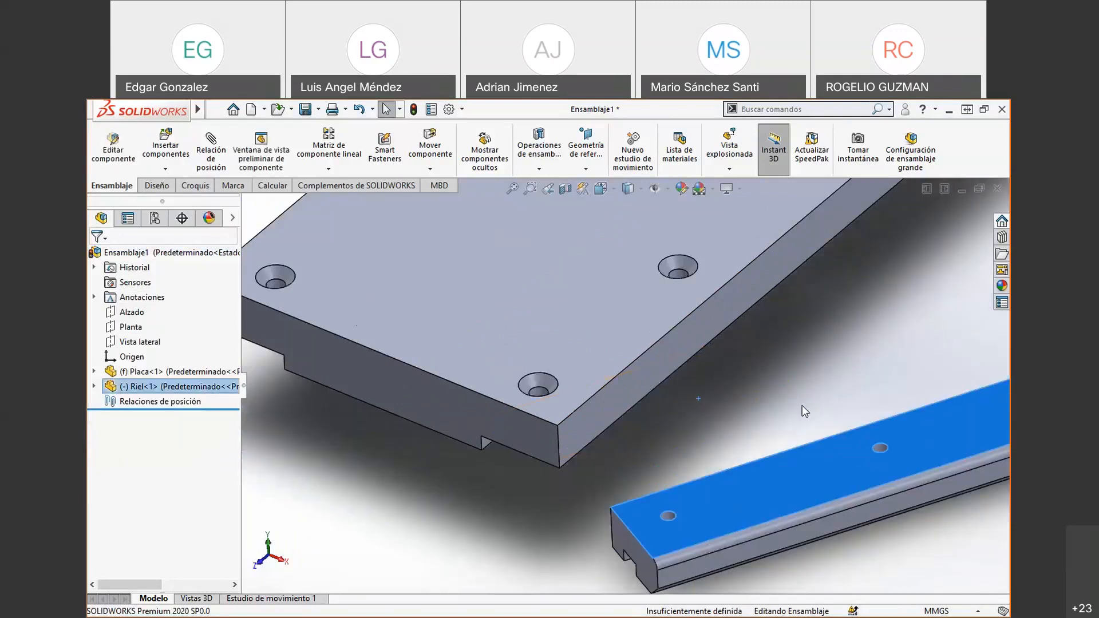
left_click(793, 416)
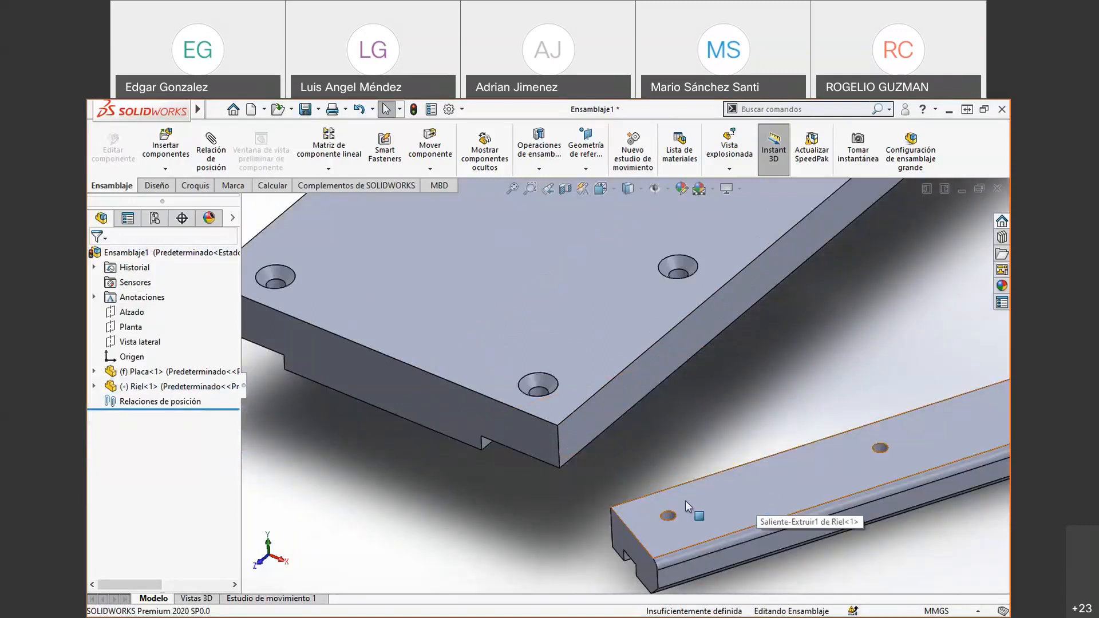
- Mate the rail's upper face coincident with the recess face on the plate's underside
scroll(651, 491, "up", 3)
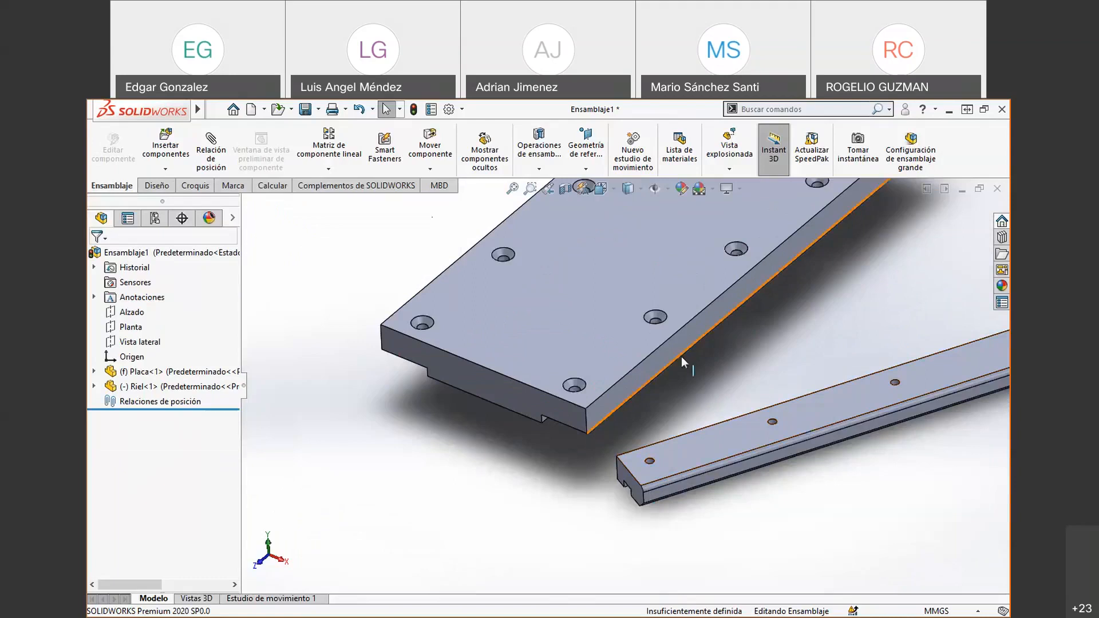
left_click(693, 447)
middle_click_drag(577, 444, 594, 410)
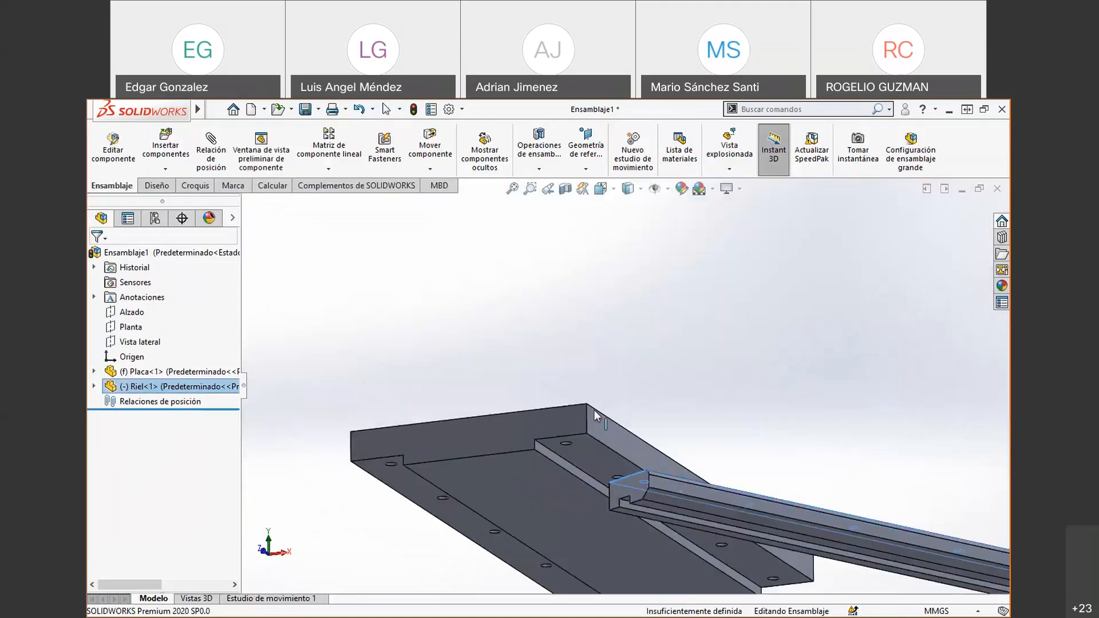
left_click(583, 452, "ctrl")
left_click(622, 441)
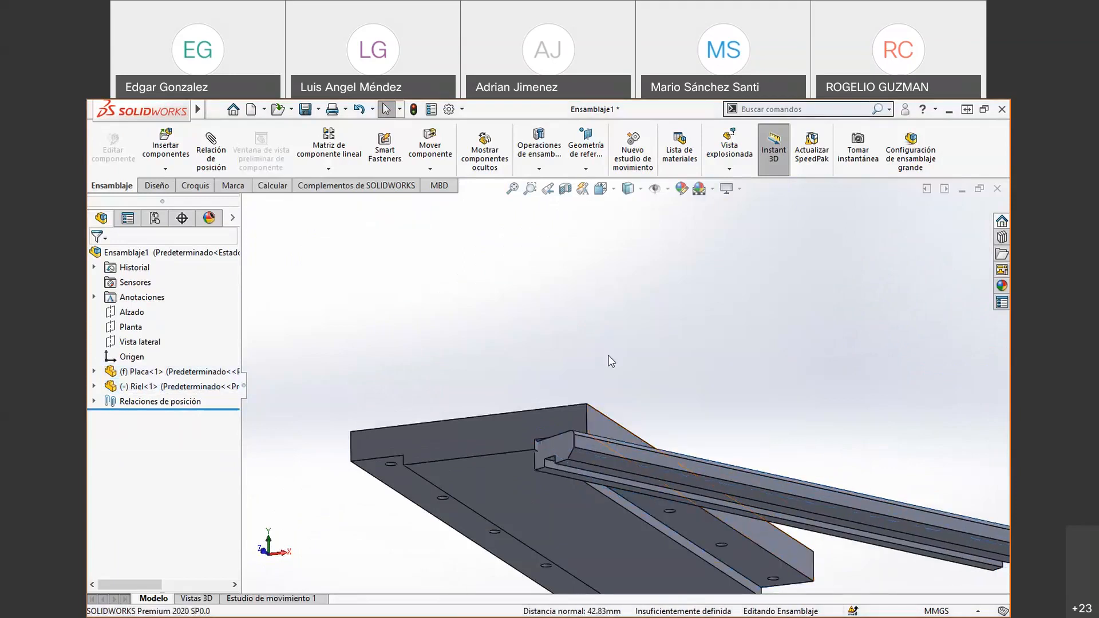
- Slide the rail within the mated plane until its near-end hole is clear of the plate's corner
middle_click_drag(521, 327, 658, 401)
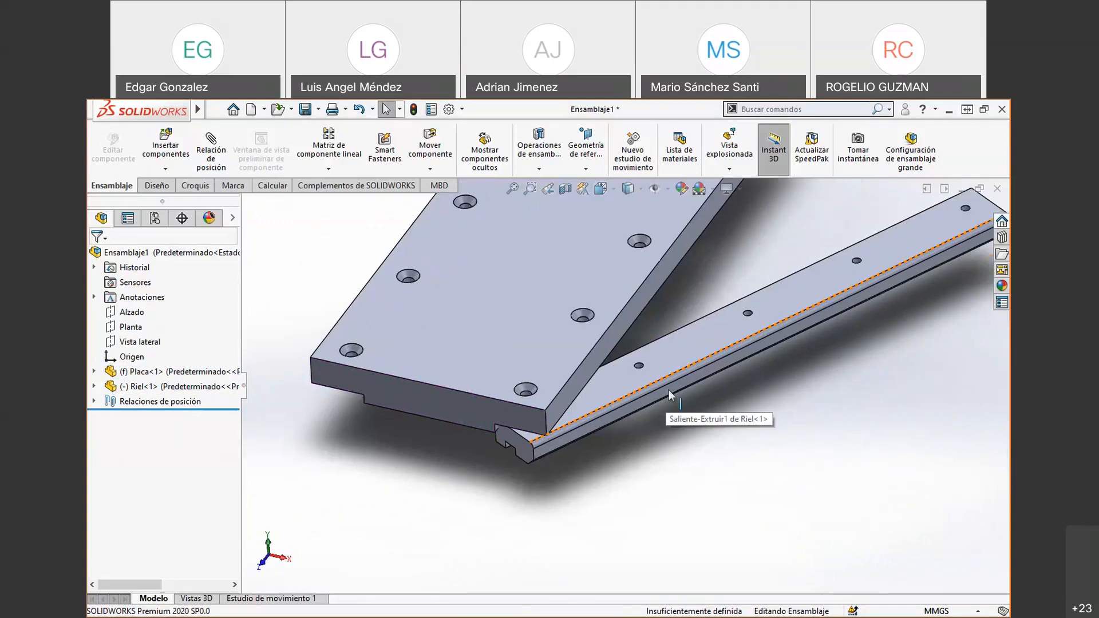
scroll(669, 390, "down", 2)
left_click(669, 390)
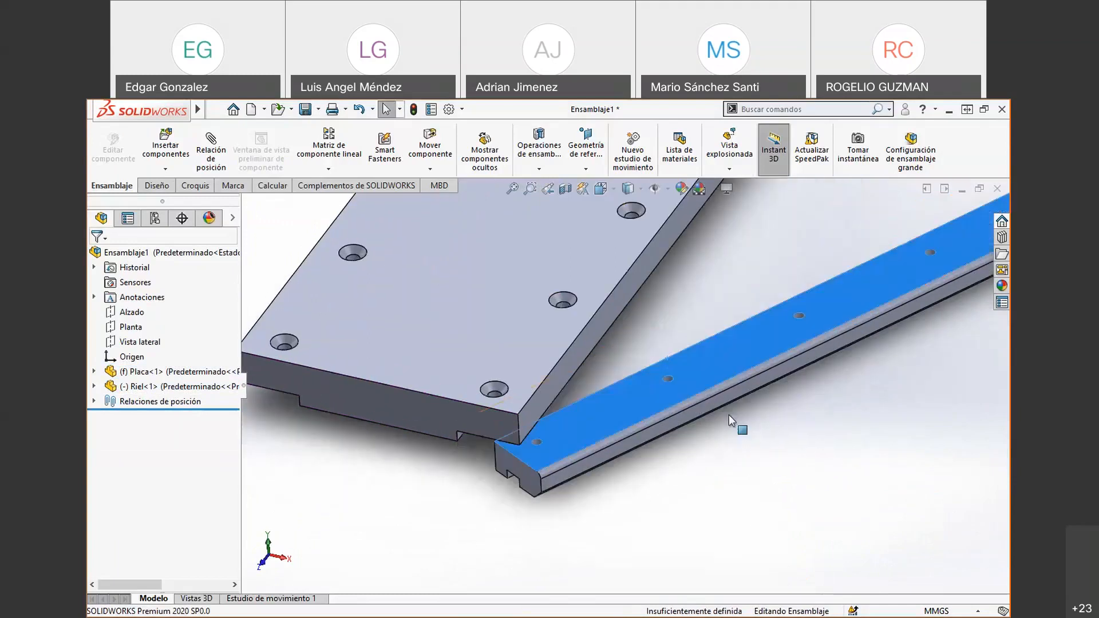
left_click_drag(729, 414, 638, 430)
- Mate the rail's near-end threaded hole concentric with the plate's countersunk hole at the near corner
scroll(562, 423, "down", 6)
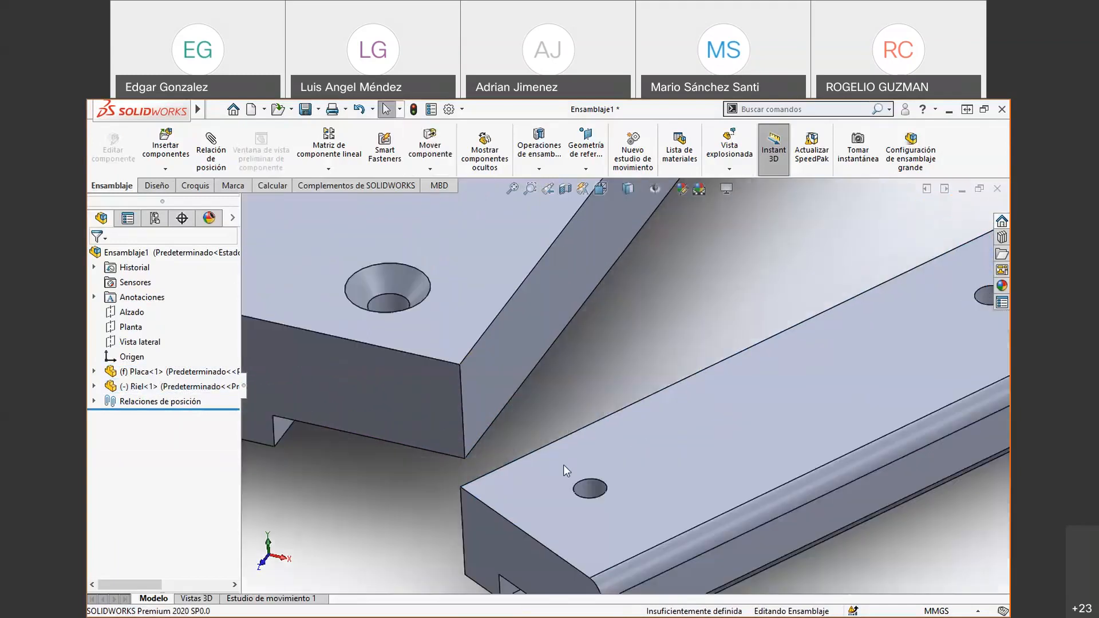
scroll(573, 478, "down", 1)
left_click(597, 488)
scroll(605, 486, "up", 5)
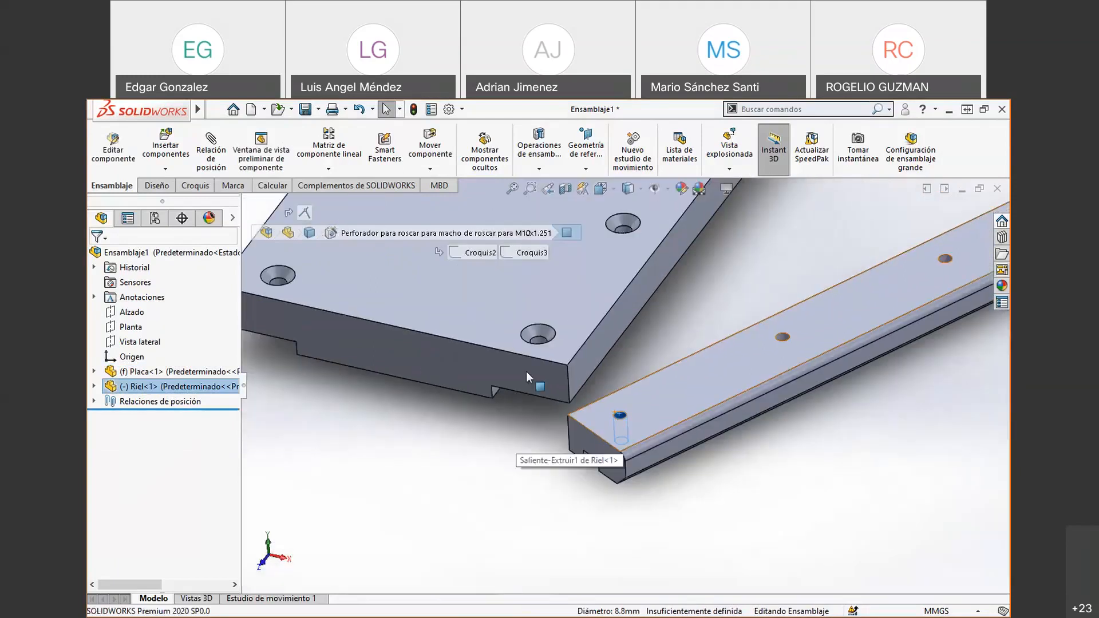
scroll(527, 371, "down", 3)
left_click(574, 317, "ctrl")
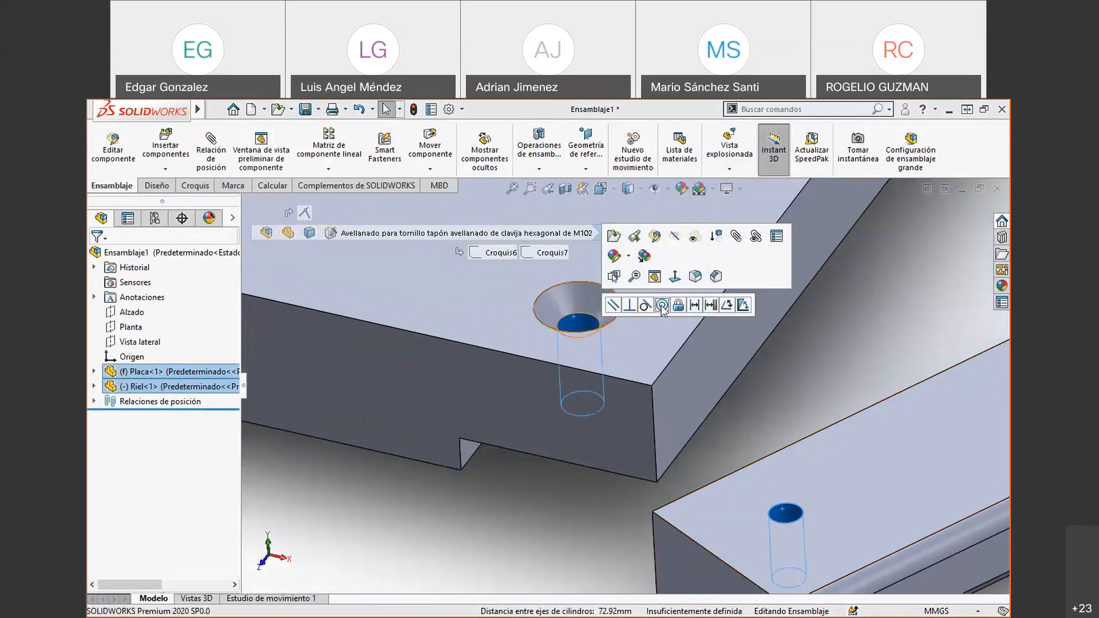
left_click(662, 306)
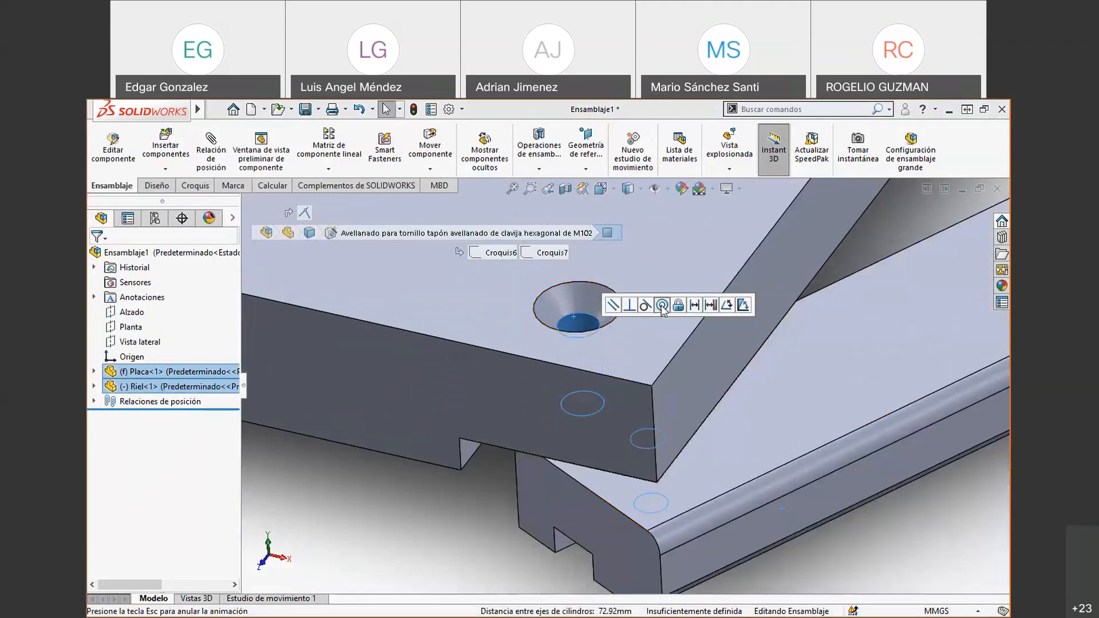
scroll(685, 379, "up", 5)
scroll(806, 305, "down", 2)
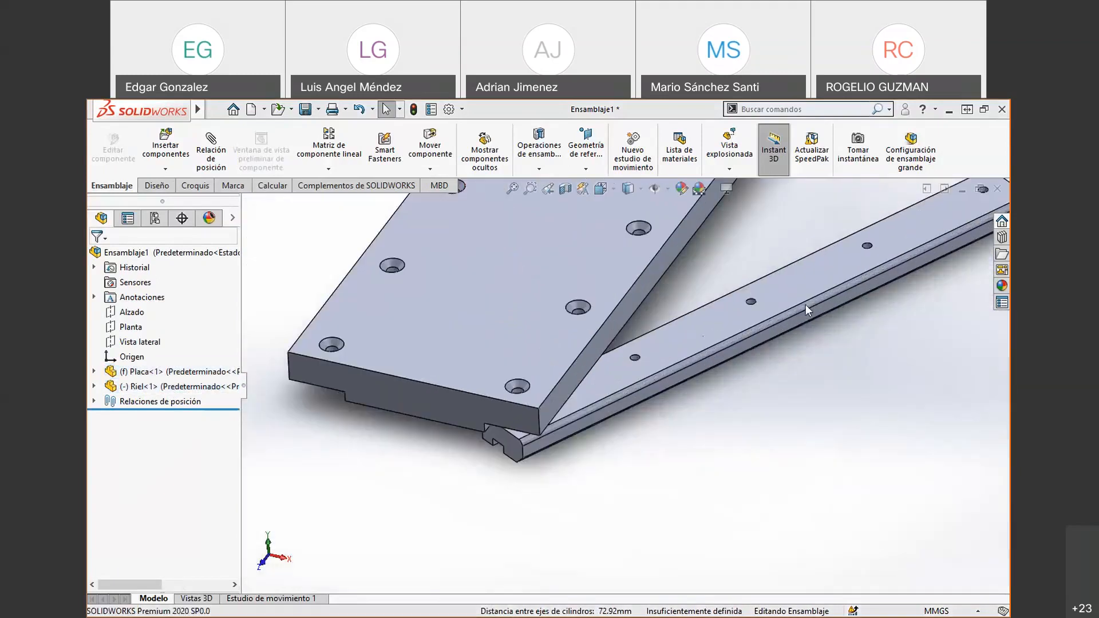
- Rotate the rail around the near-corner hole to check its one remaining degree of freedom
scroll(819, 290, "up", 3)
left_click(819, 289)
left_click_drag(785, 251, 763, 290)
key("Escape")
- Add a concentric mate between the rail's far-end threaded hole and the plate's far-corner countersunk hole
scroll(806, 258, "down", 6)
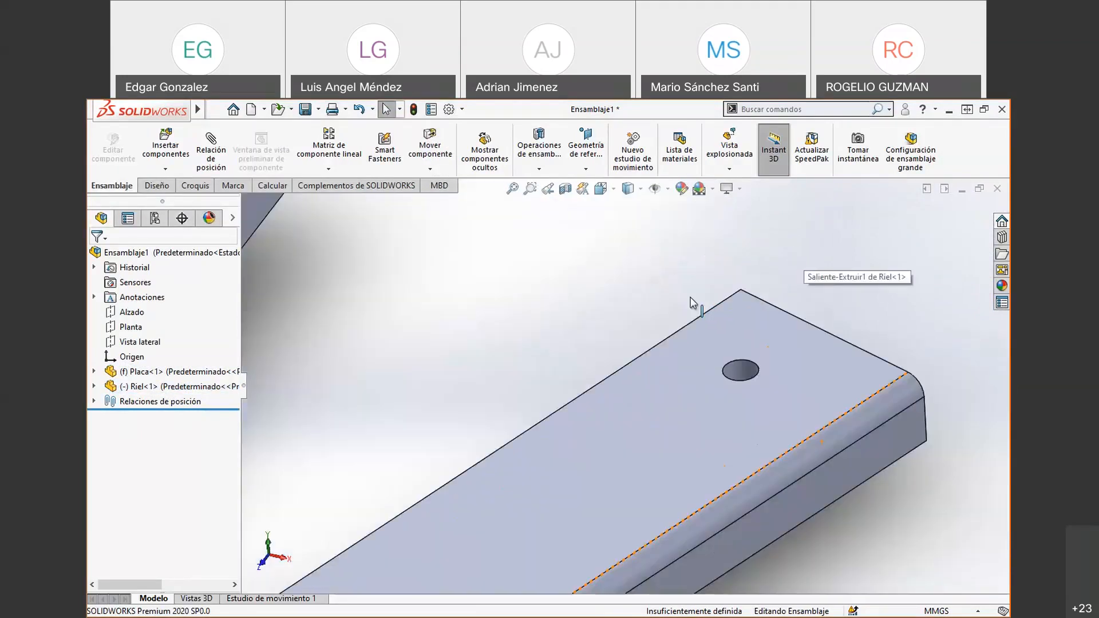
left_click(741, 372)
scroll(558, 352, "up", 4)
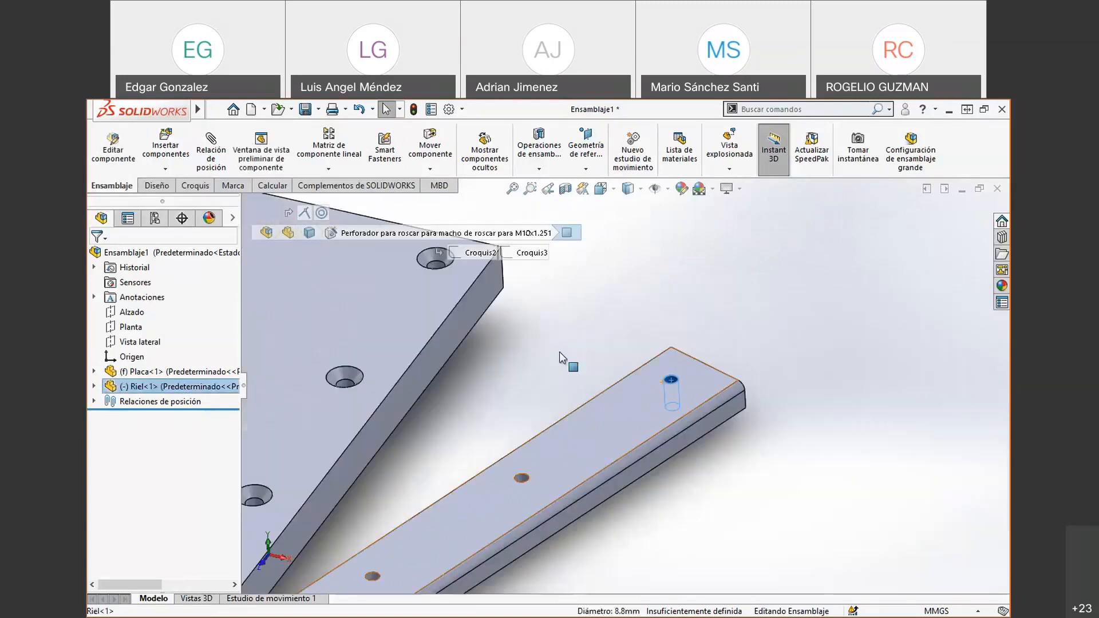
scroll(486, 297, "down", 5)
left_click(485, 302, "ctrl")
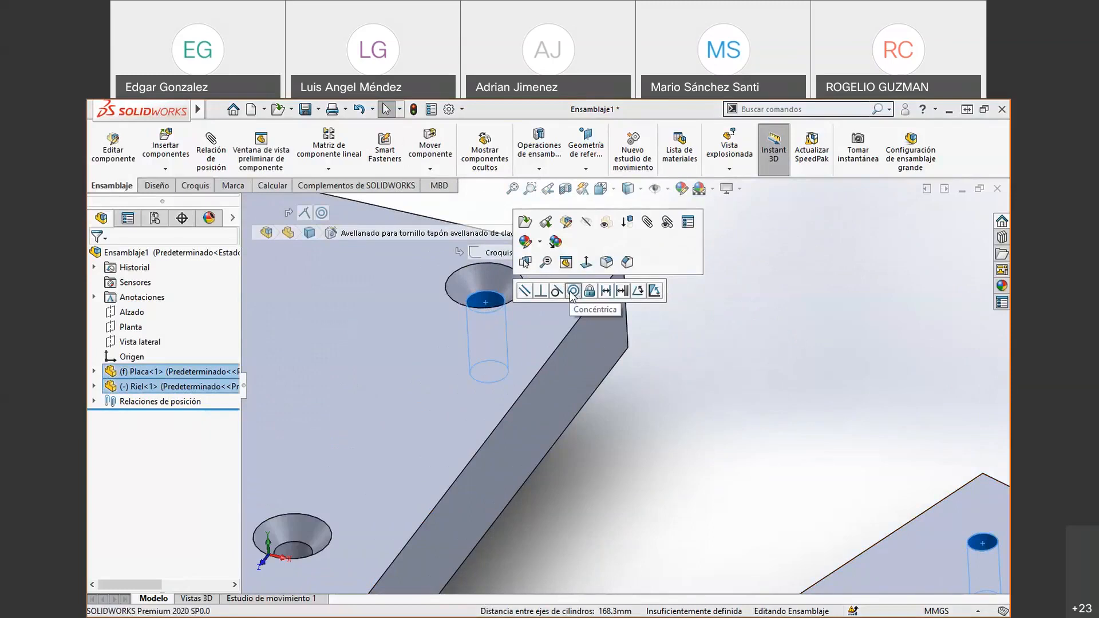
left_click(573, 291)
scroll(741, 390, "up", 6)
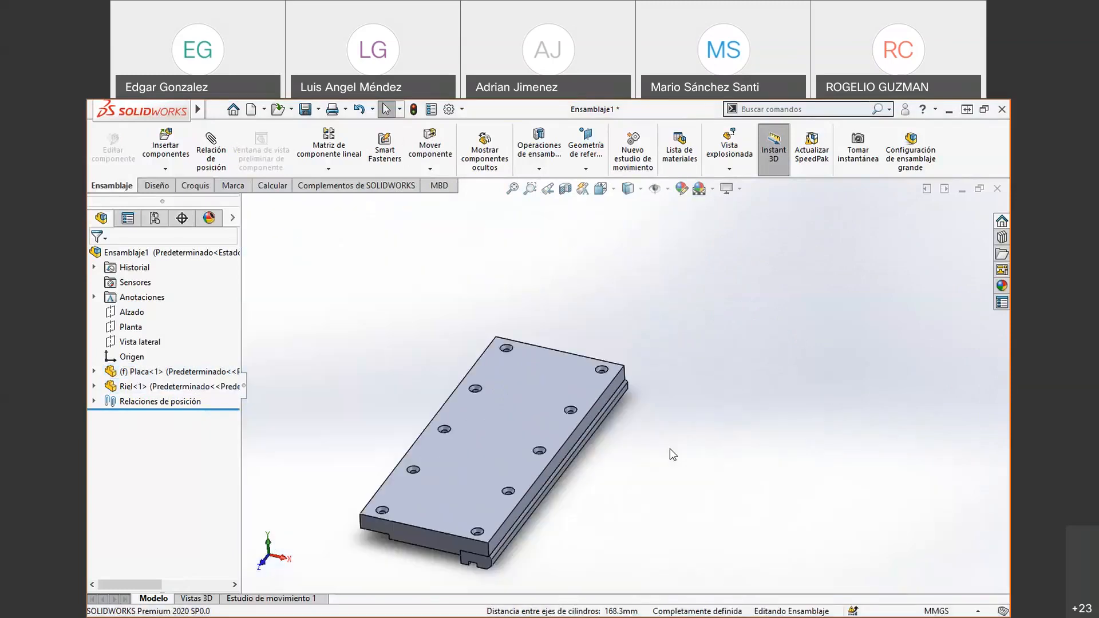
- Inspect the plate's countersunk holes from above to check their alignment with the rail's threaded holes
scroll(670, 449, "down", 2)
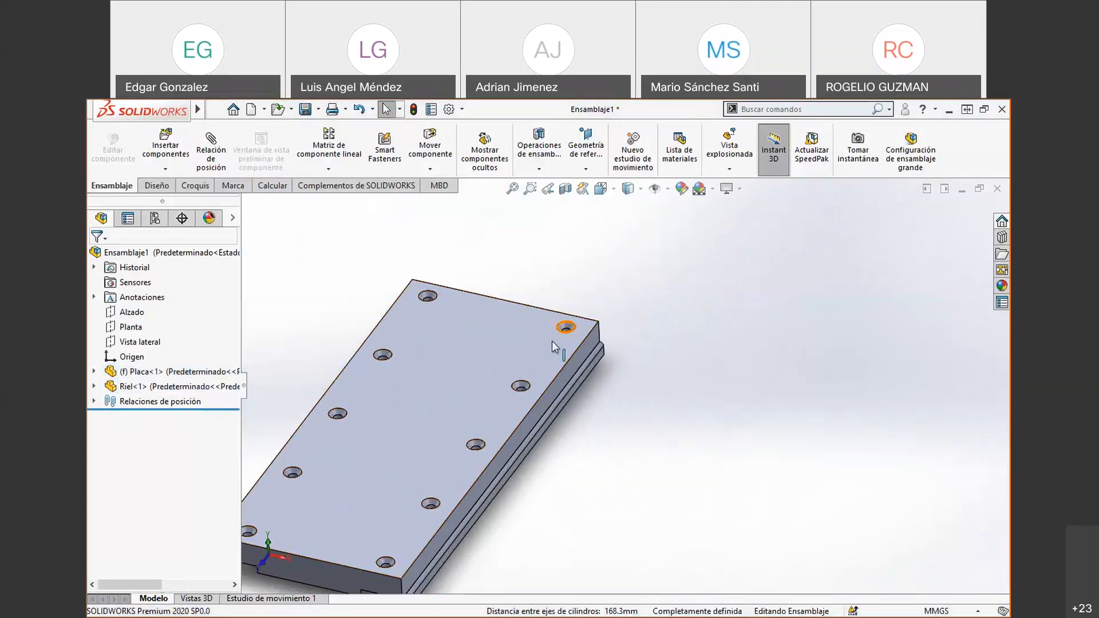
middle_click_drag(332, 452, 438, 535)
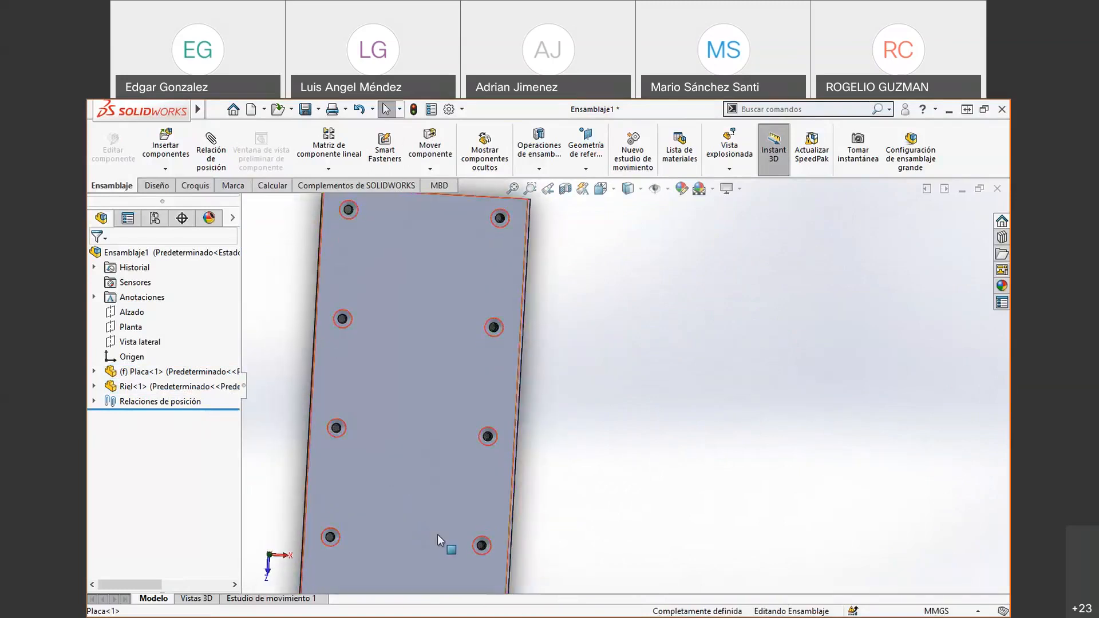
scroll(500, 533, "down", 5)
middle_click_drag(489, 488, 483, 481)
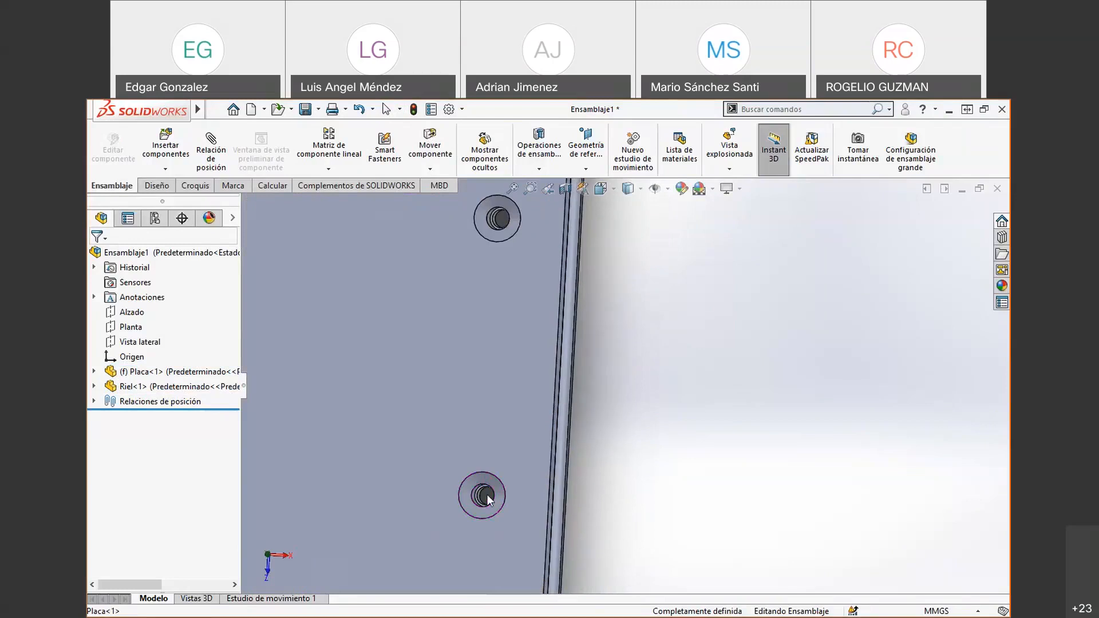
- Examine the plate's countersunk holes and the rail mated beneath it from above and from an angled view
scroll(500, 220, "up", 1)
scroll(582, 215, "up", 9)
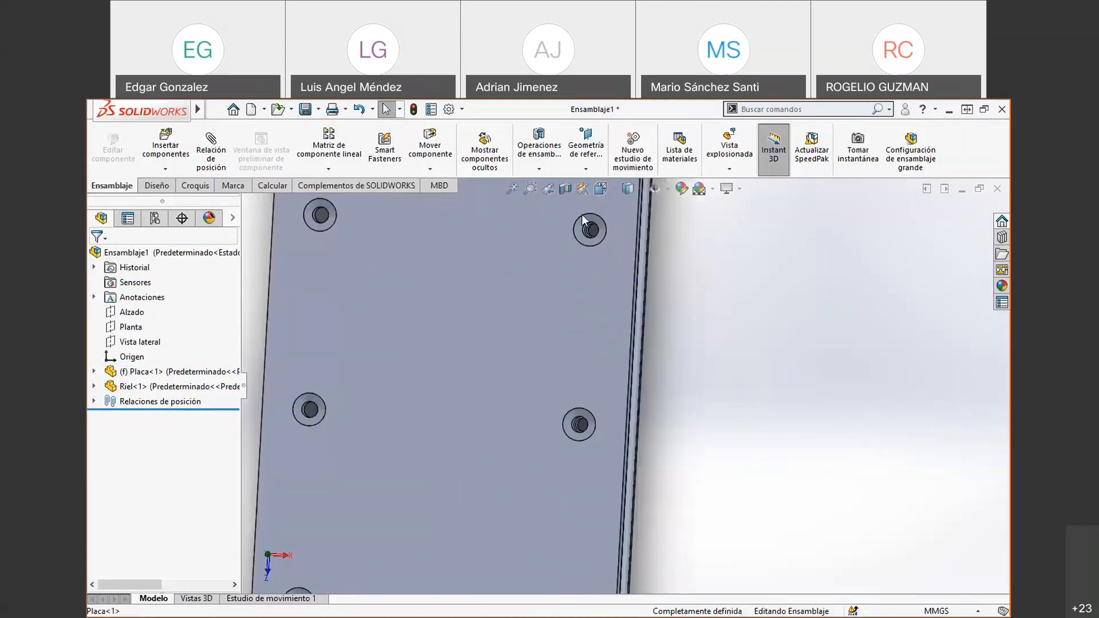
scroll(596, 389, "down", 4)
middle_click_drag(597, 389, 598, 281)
scroll(597, 281, "up", 3)
scroll(608, 495, "down", 6)
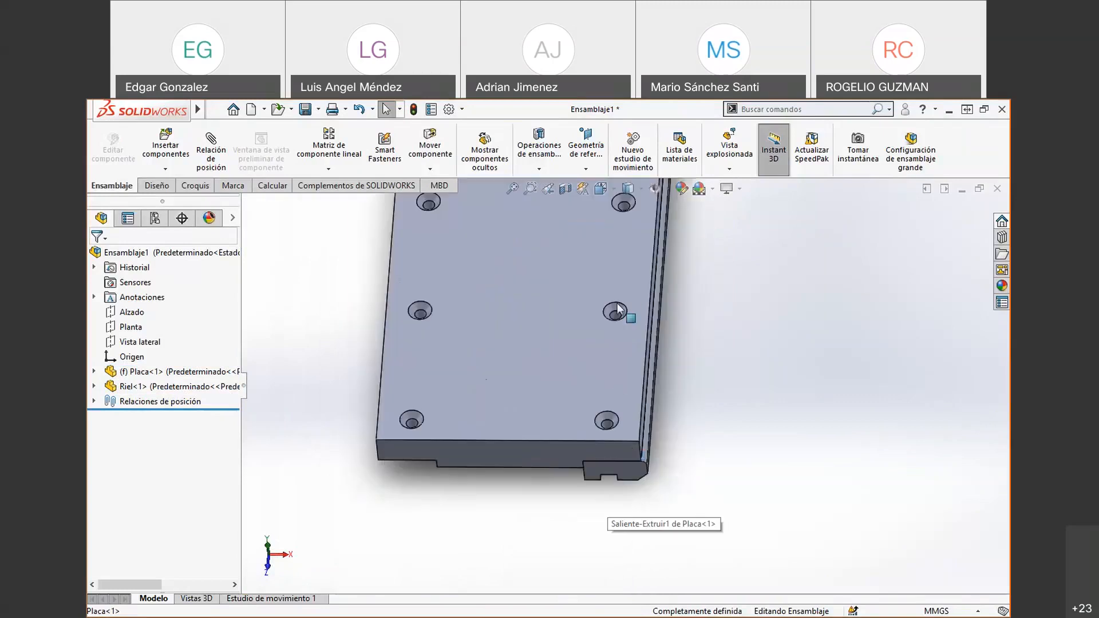
scroll(627, 324, "up", 4)
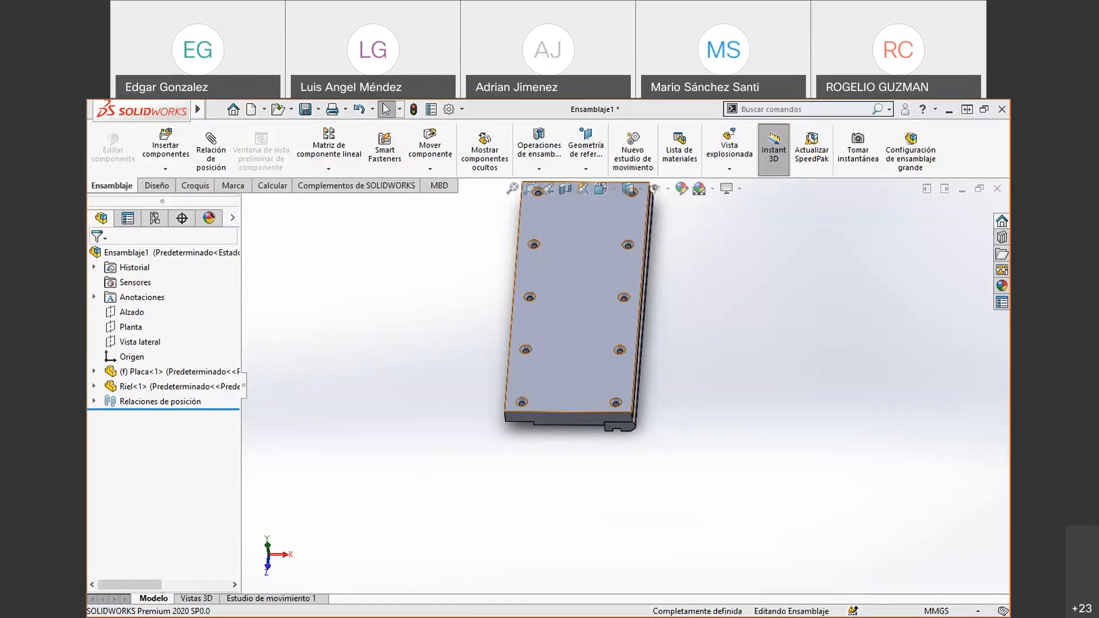
middle_click_drag(521, 540, 547, 275)
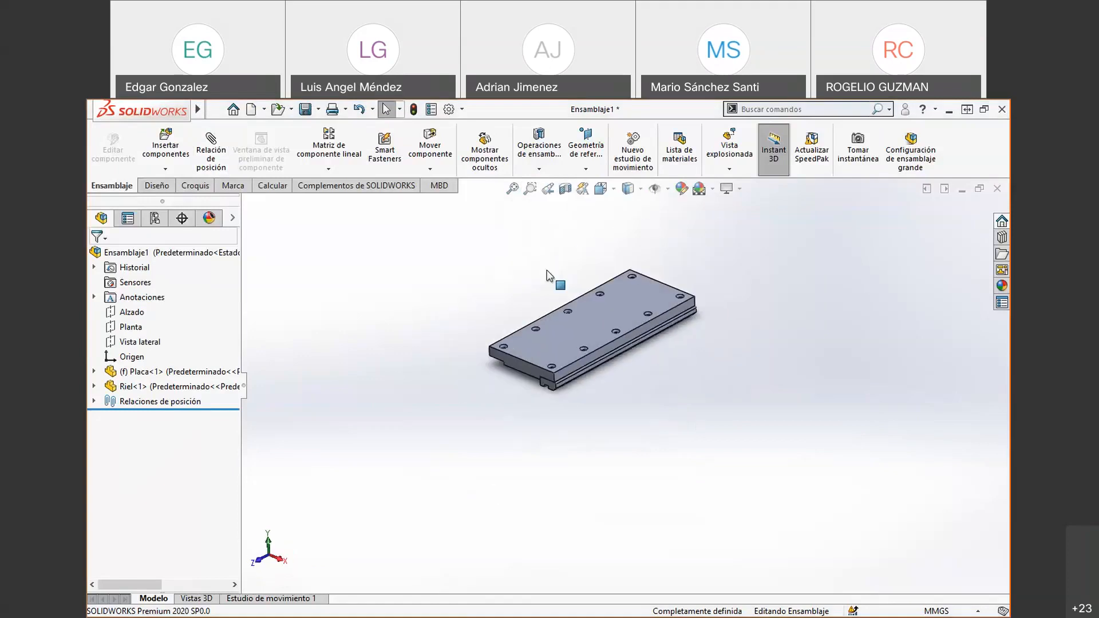
scroll(644, 495, "down", 5)
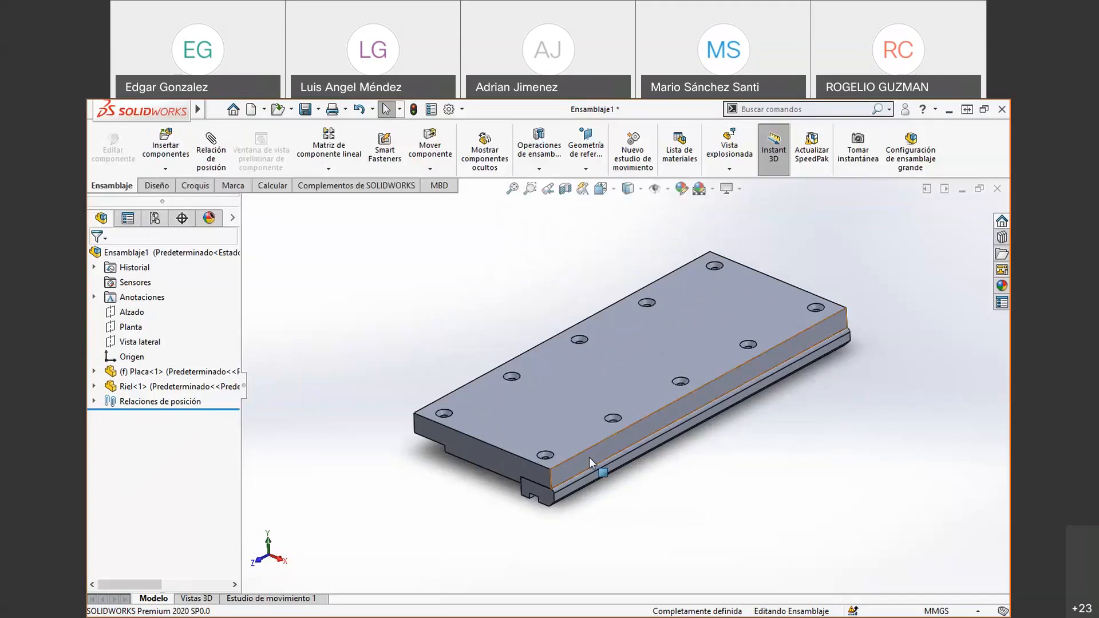
left_click(528, 492)
left_click(419, 448)
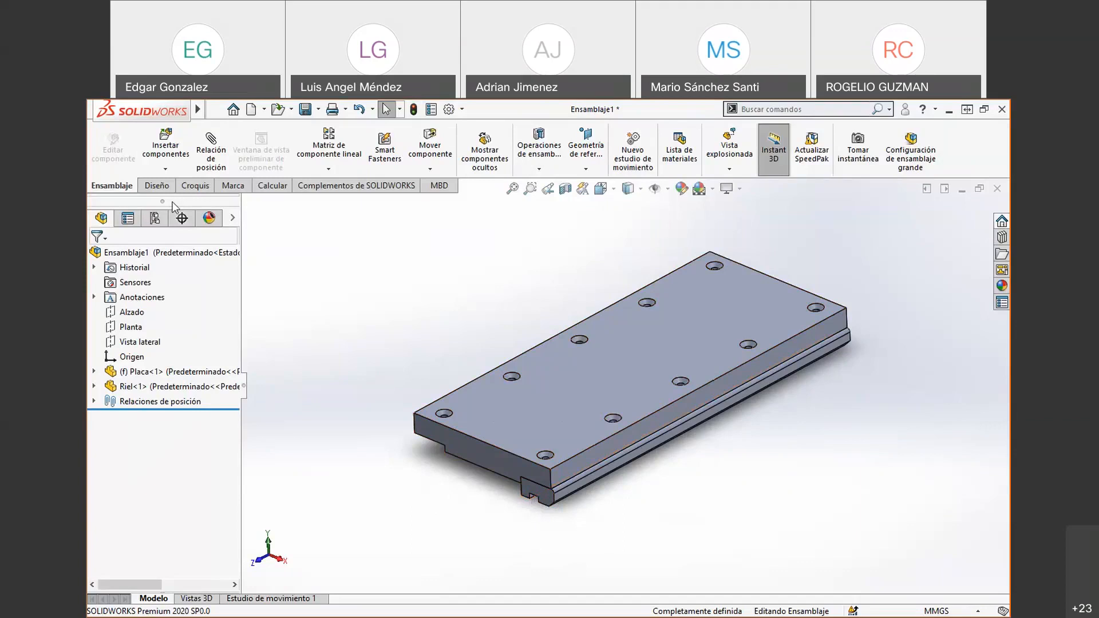
- Insert the Regla lateral part into the assembly, rotated 90° about Y and placed alongside the rail
left_click(168, 153)
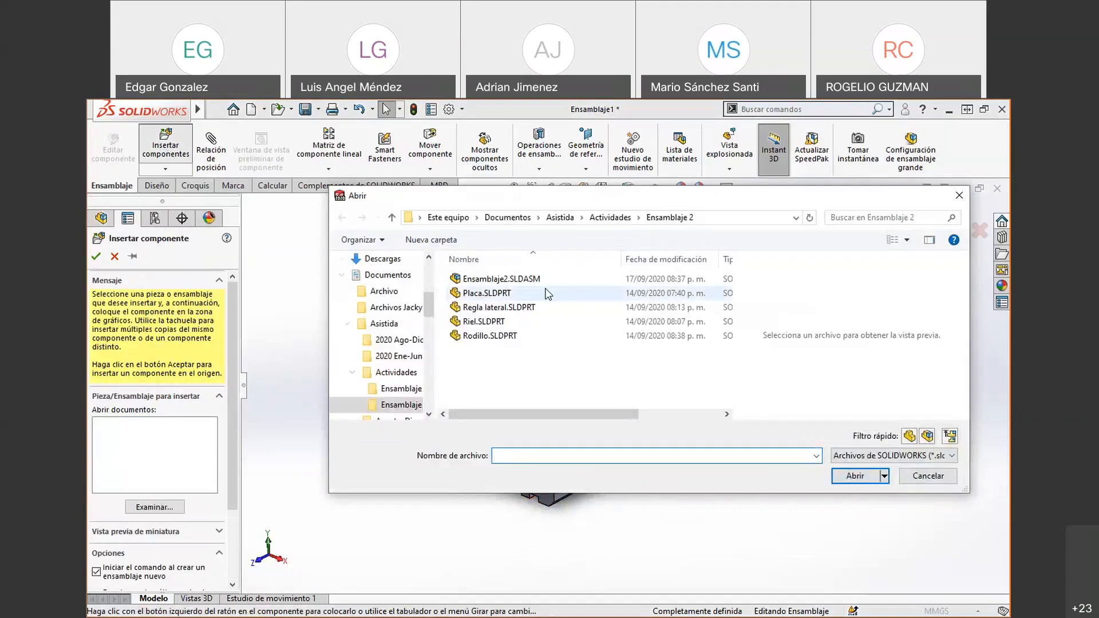
left_click(517, 308)
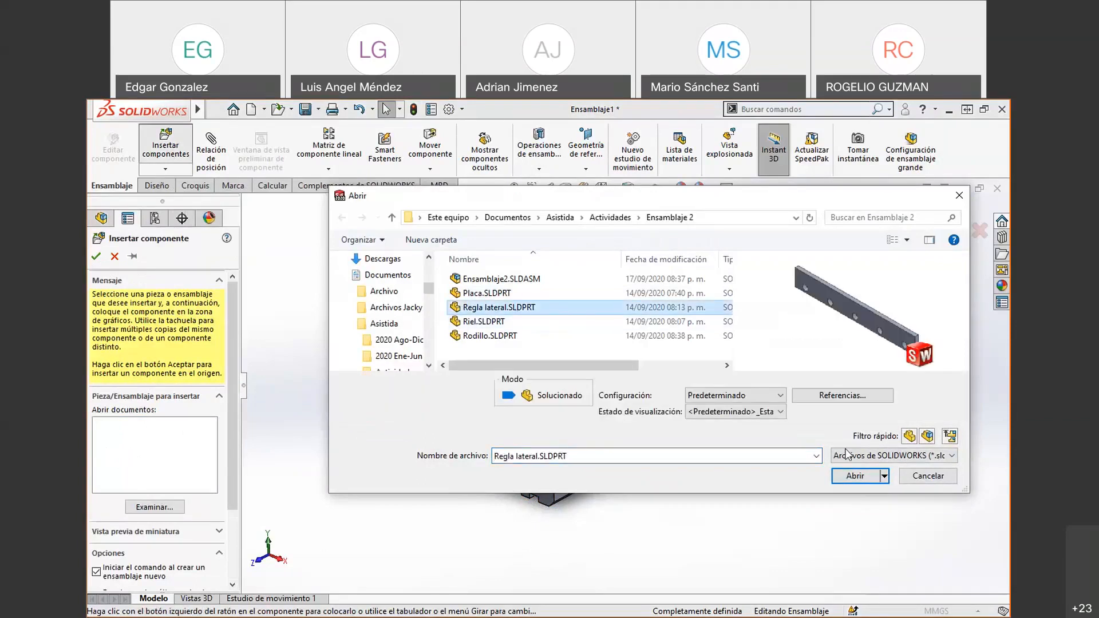
left_click(848, 473)
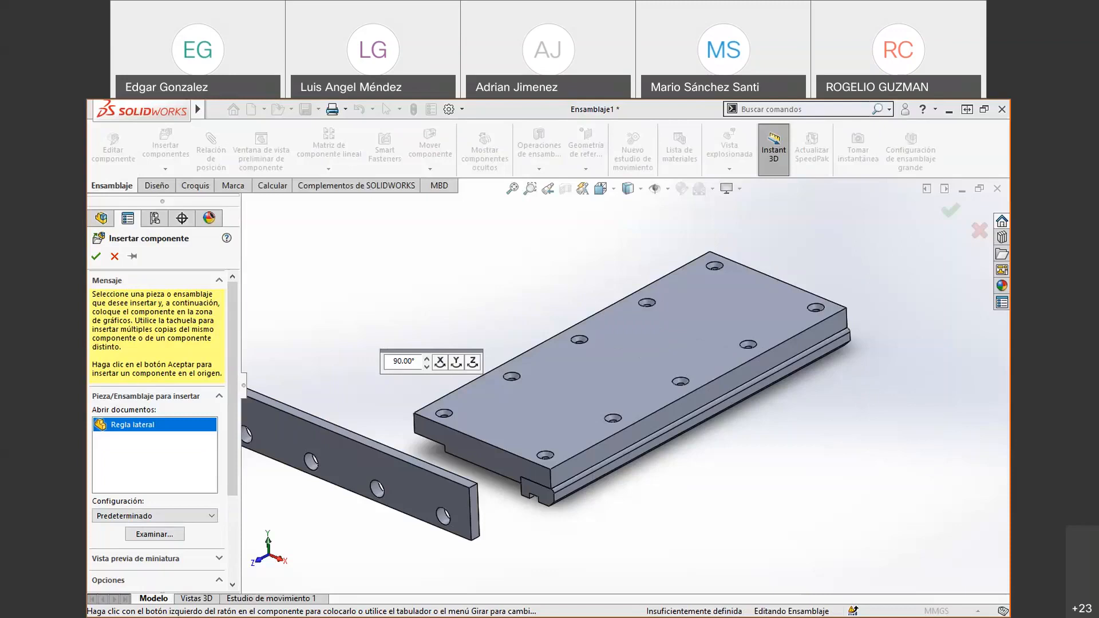
left_click(456, 362)
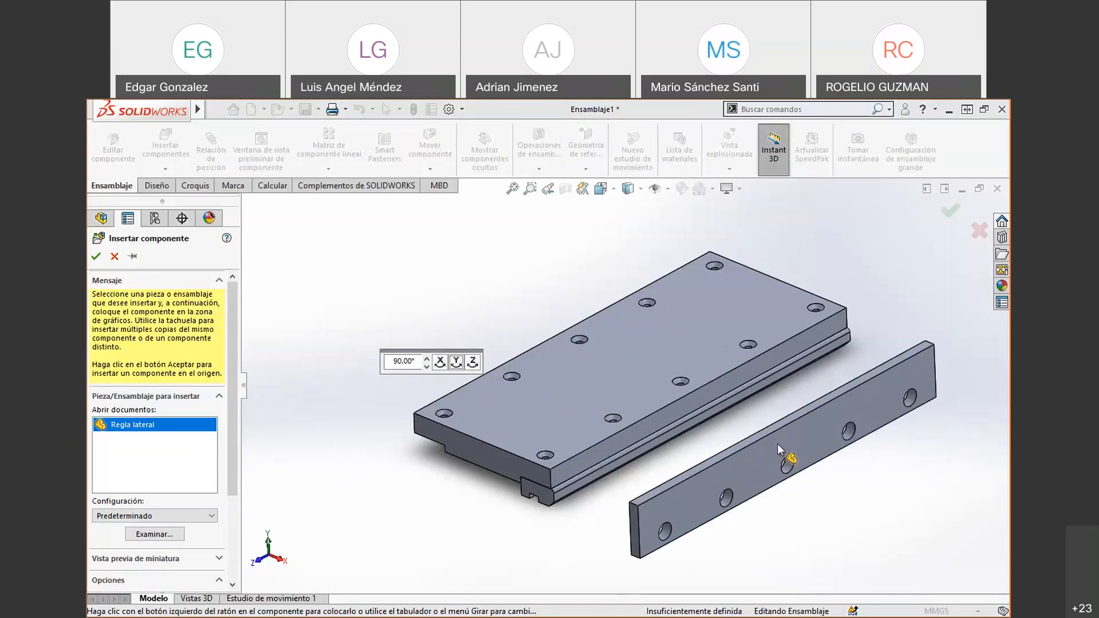
left_click(723, 472)
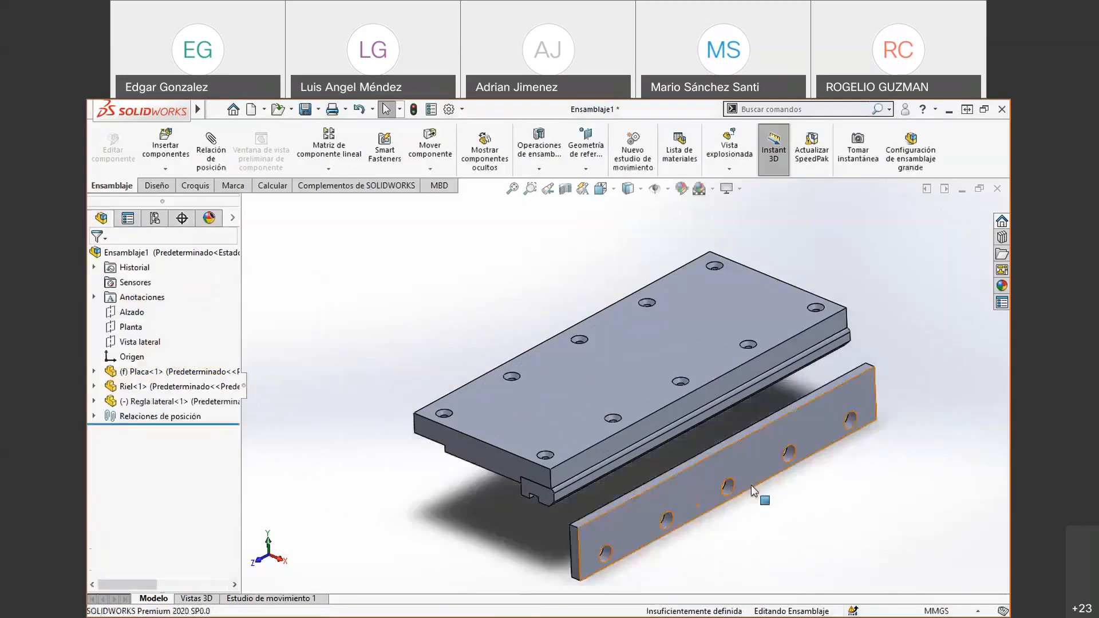
- Add a coincident mate between the Regla lateral's long upper edge face and the bottom face of the rail's groove
scroll(751, 485, "up", 1)
scroll(751, 485, "down", 2)
middle_click_drag(628, 543, 639, 532)
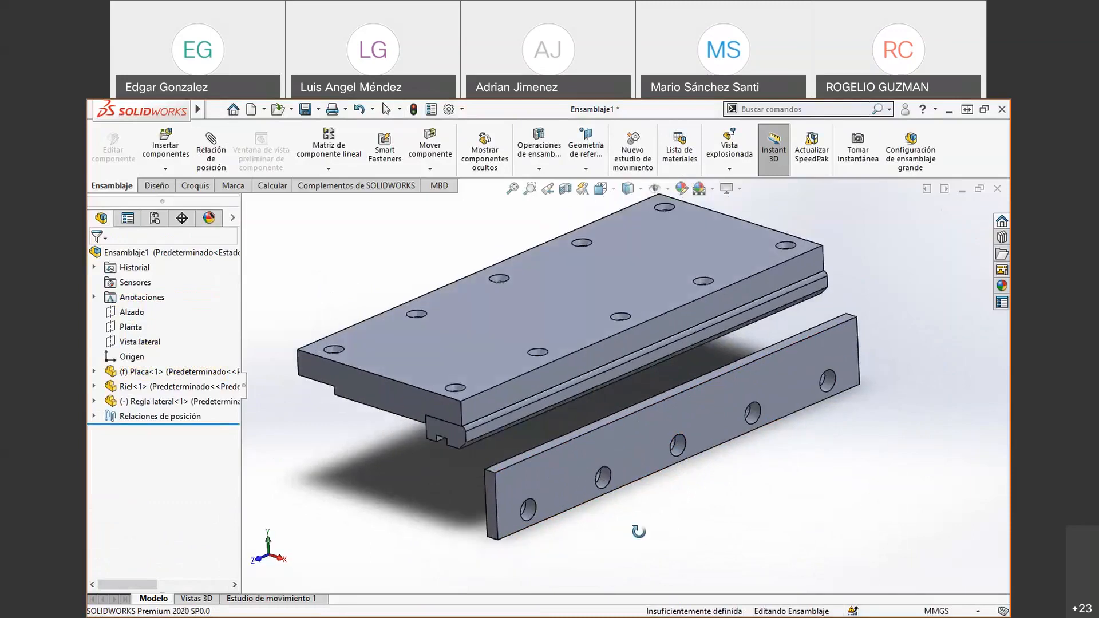
key("ctrl+5")
middle_click_drag(771, 463, 510, 555)
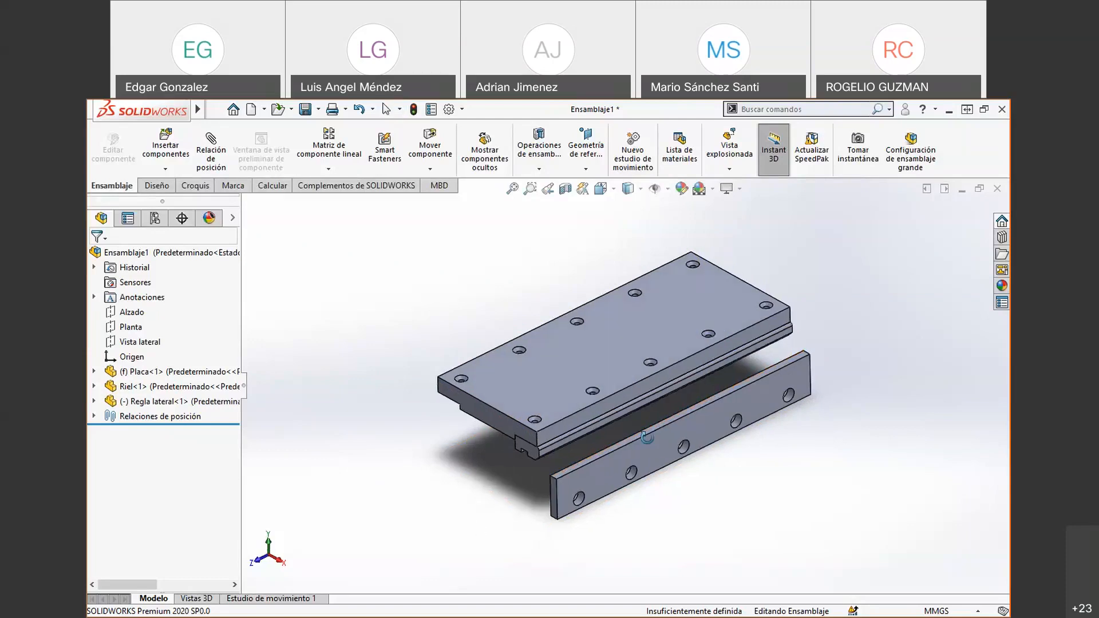
scroll(644, 437, "down", 6)
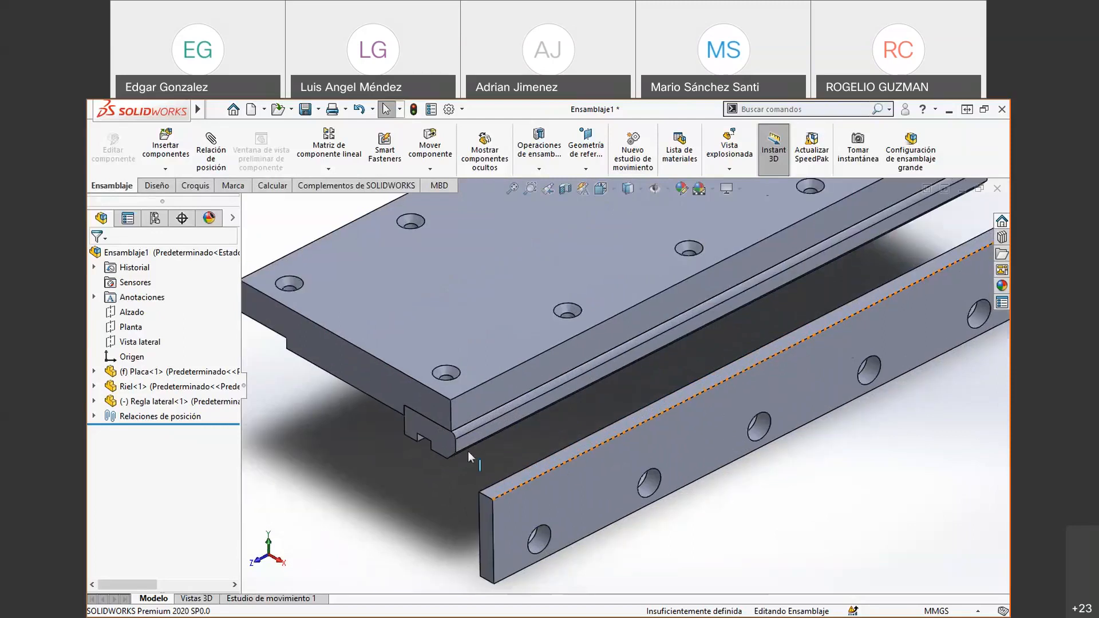
scroll(468, 453, "down", 2)
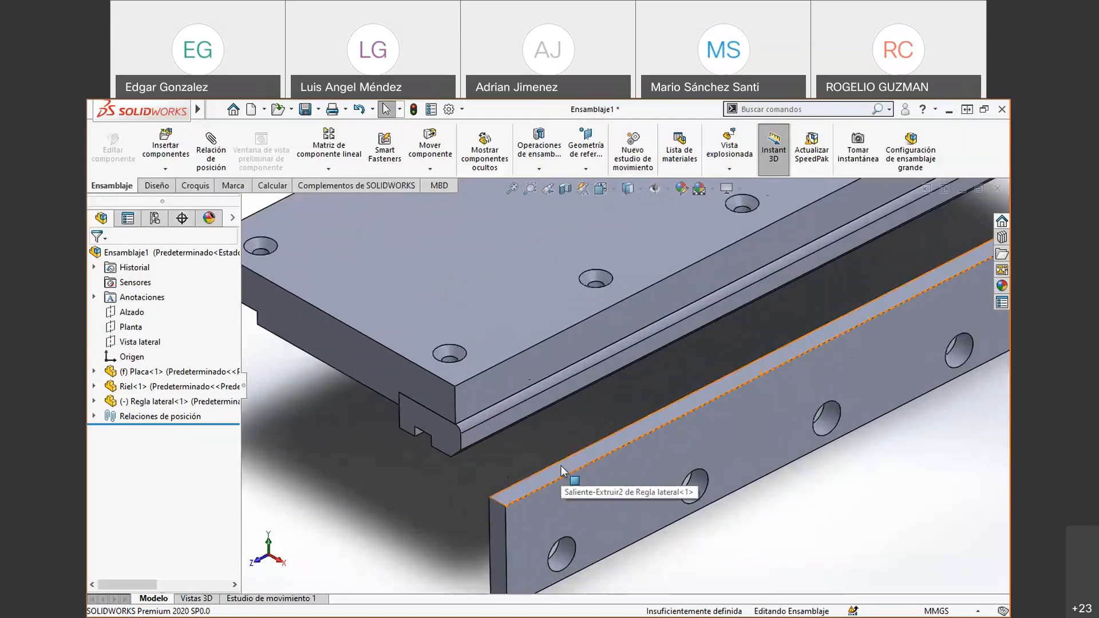
left_click(538, 483)
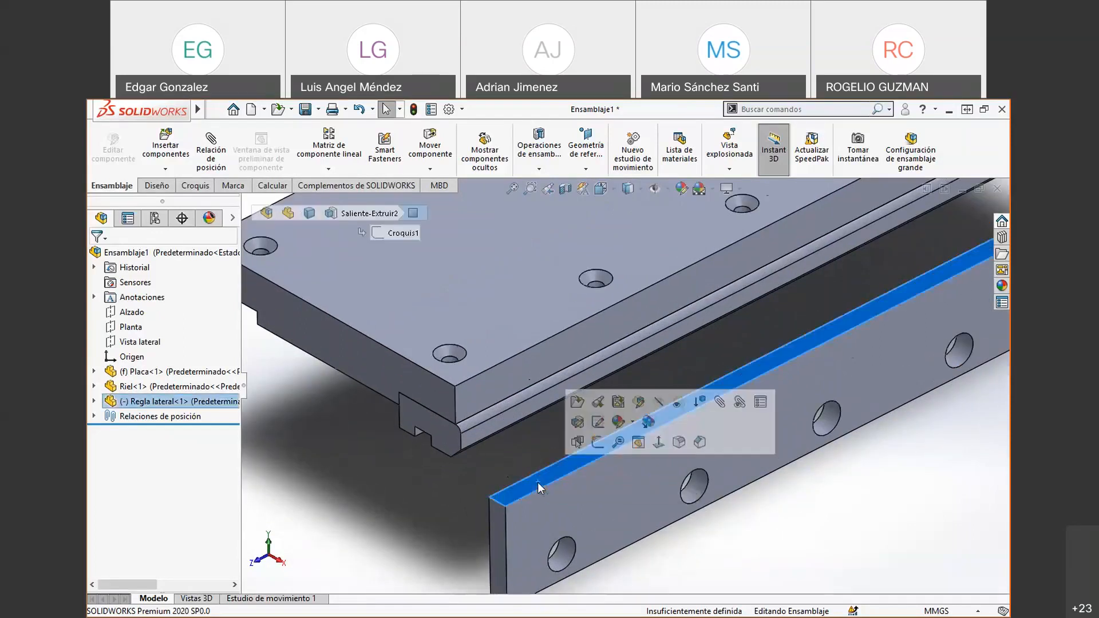
middle_click_drag(374, 504, 410, 455)
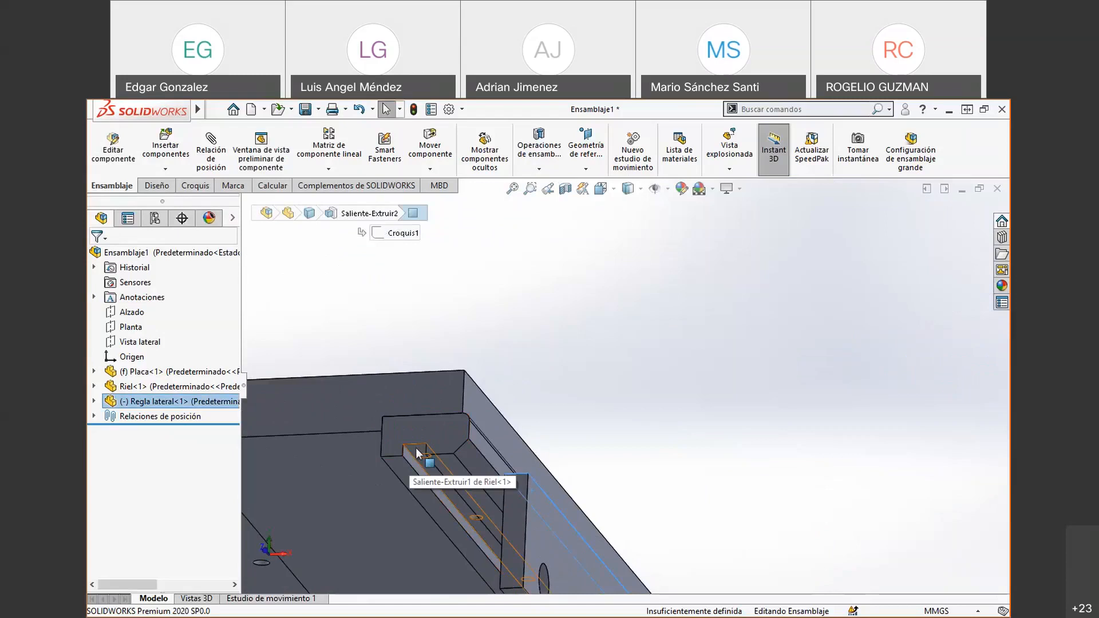
left_click(417, 453)
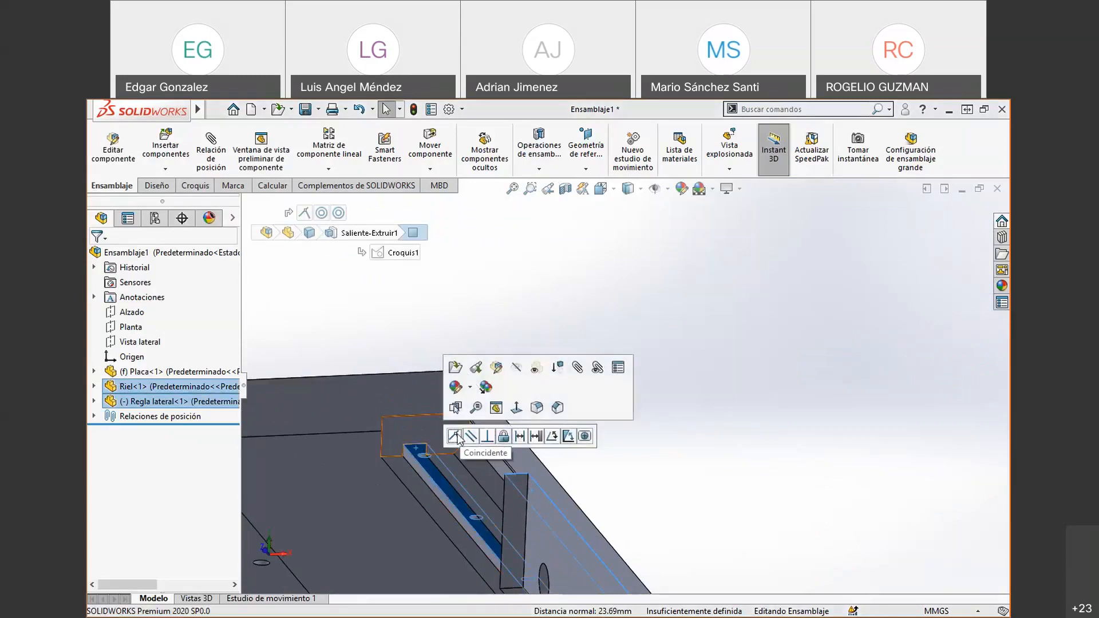
left_click(456, 436)
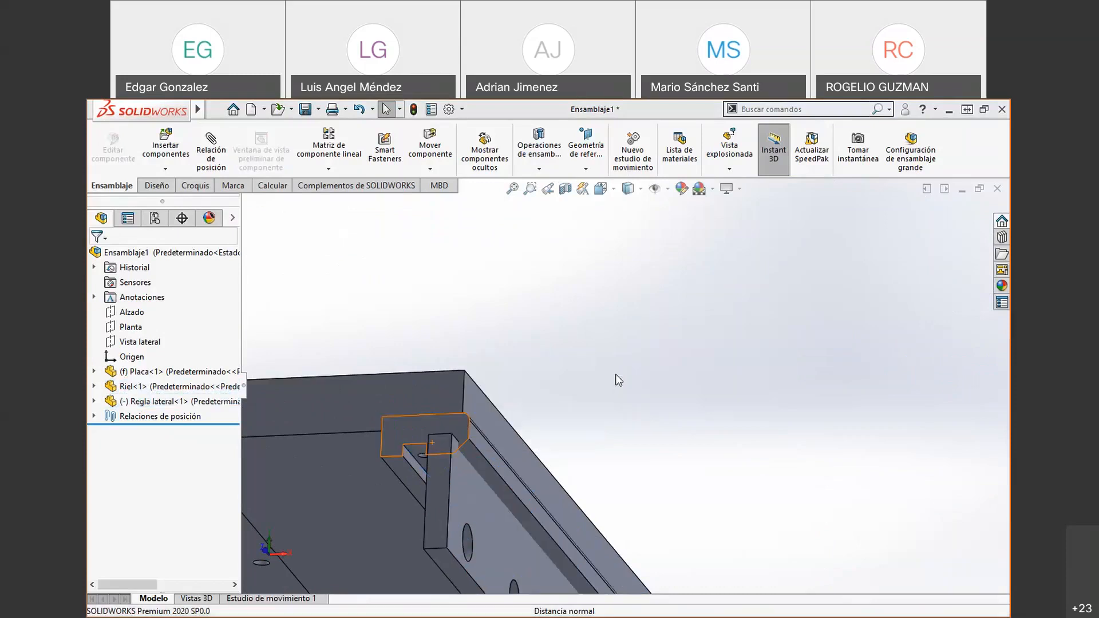
- Move the Regla lateral in the front and side views to check its remaining degrees of freedom
middle_click_drag(602, 391, 593, 445)
scroll(584, 458, "up", 2)
scroll(554, 502, "down", 1)
left_click_drag(536, 493, 457, 506)
key("Escape")
key("ctrl+1")
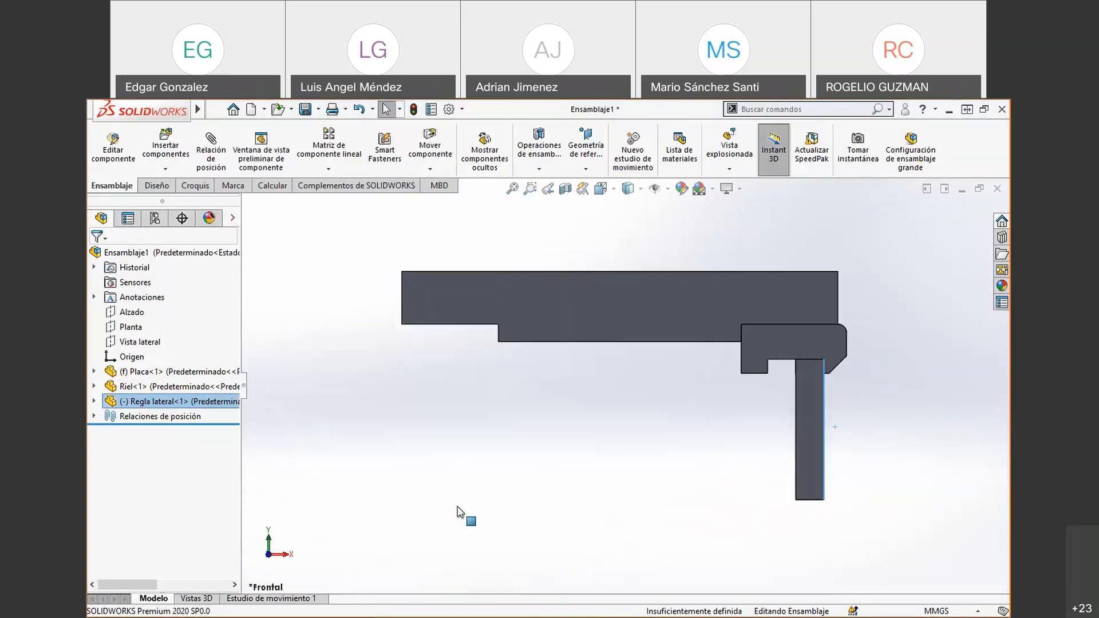
left_click_drag(768, 418, 770, 558)
key("ctrl+3")
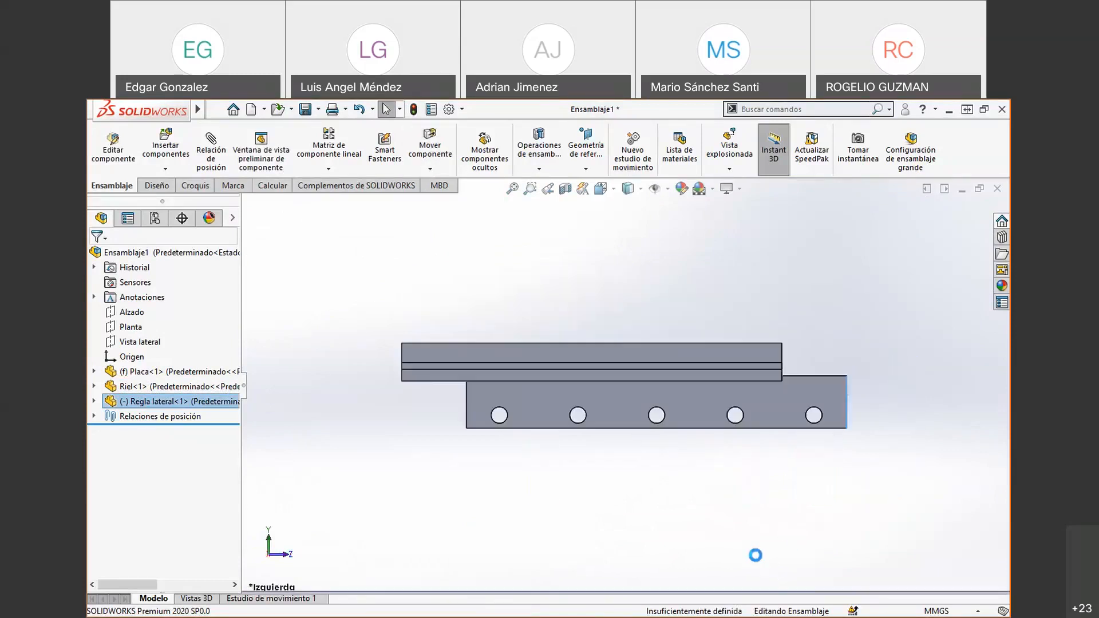
left_click_drag(333, 380, 564, 335)
key("Escape")
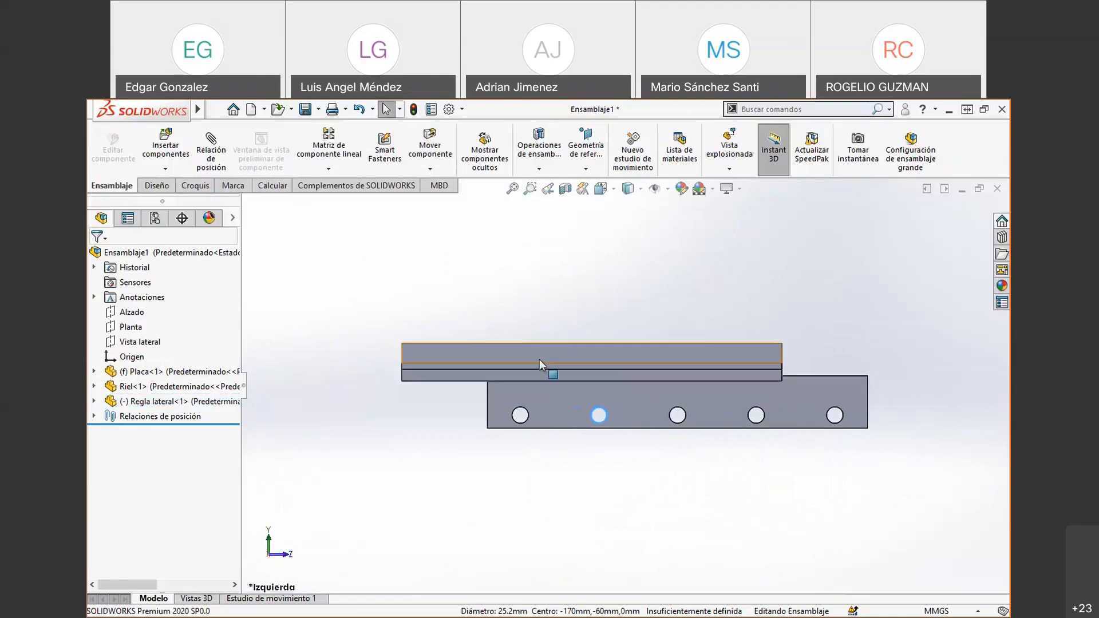
key("ctrl+7")
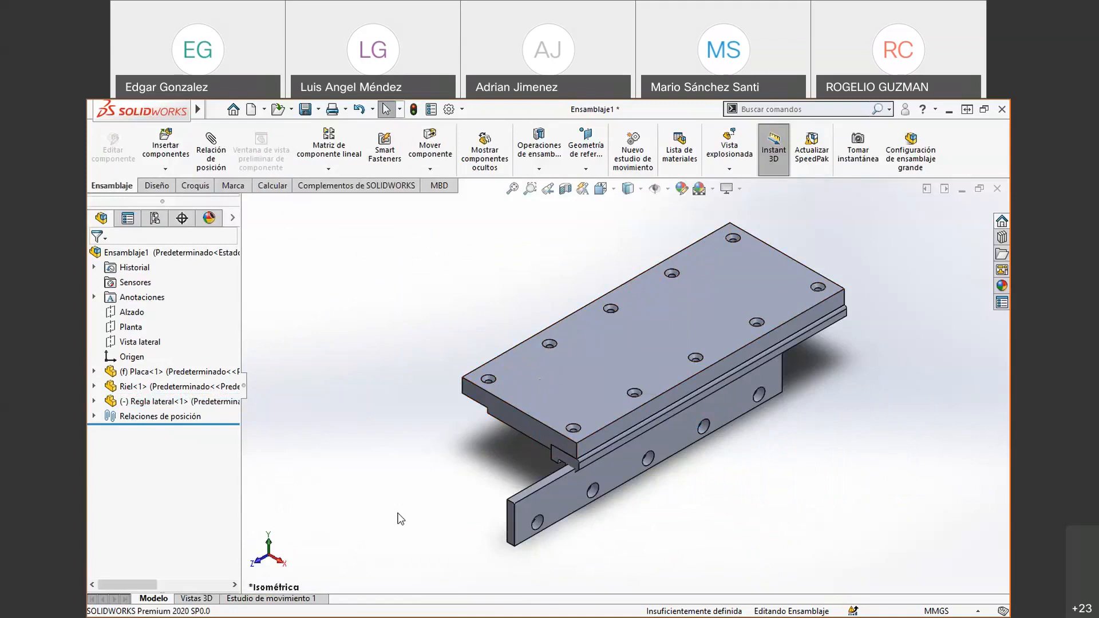
- Add a coincident mate between the rail groove's inner side wall and the Regla lateral's large inner face
scroll(401, 519, "down", 3)
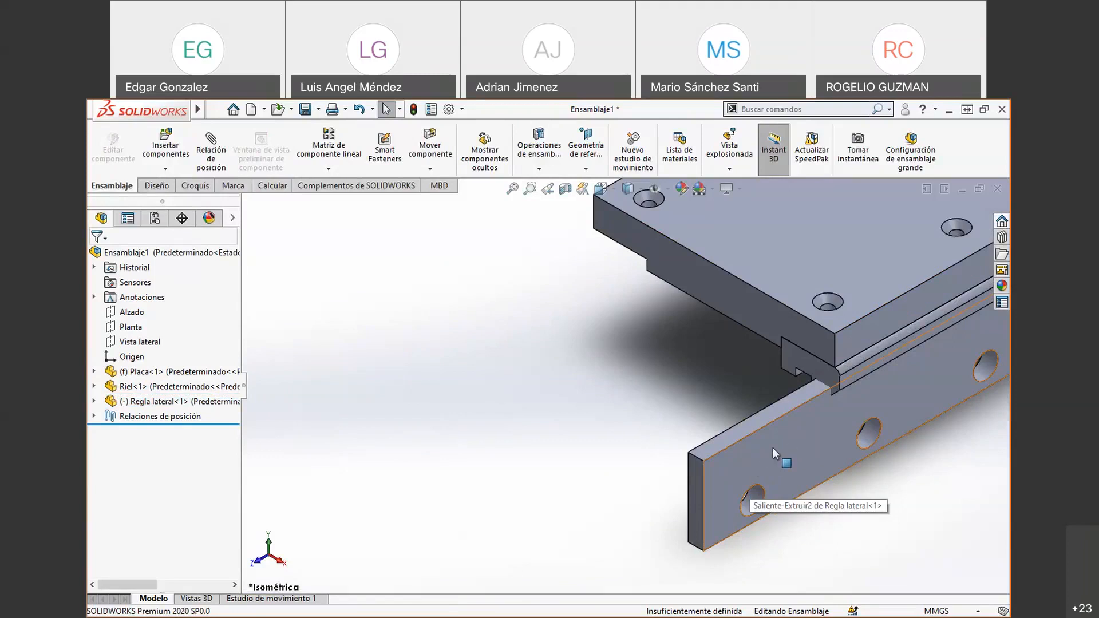
middle_click_drag(721, 450, 737, 419)
scroll(737, 418, "down", 6)
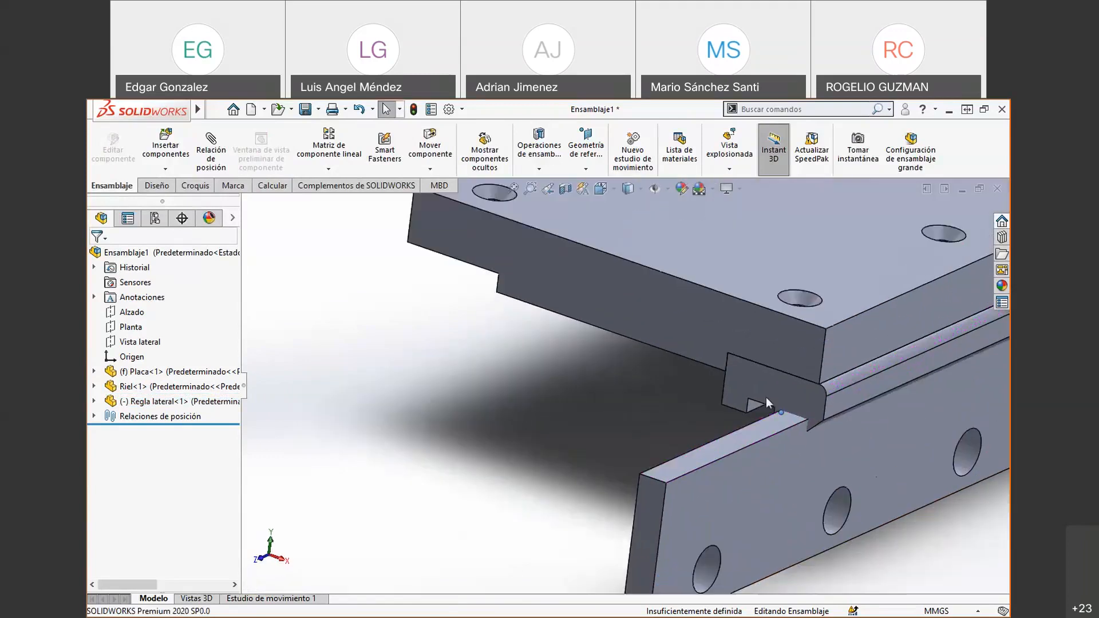
left_click(696, 396)
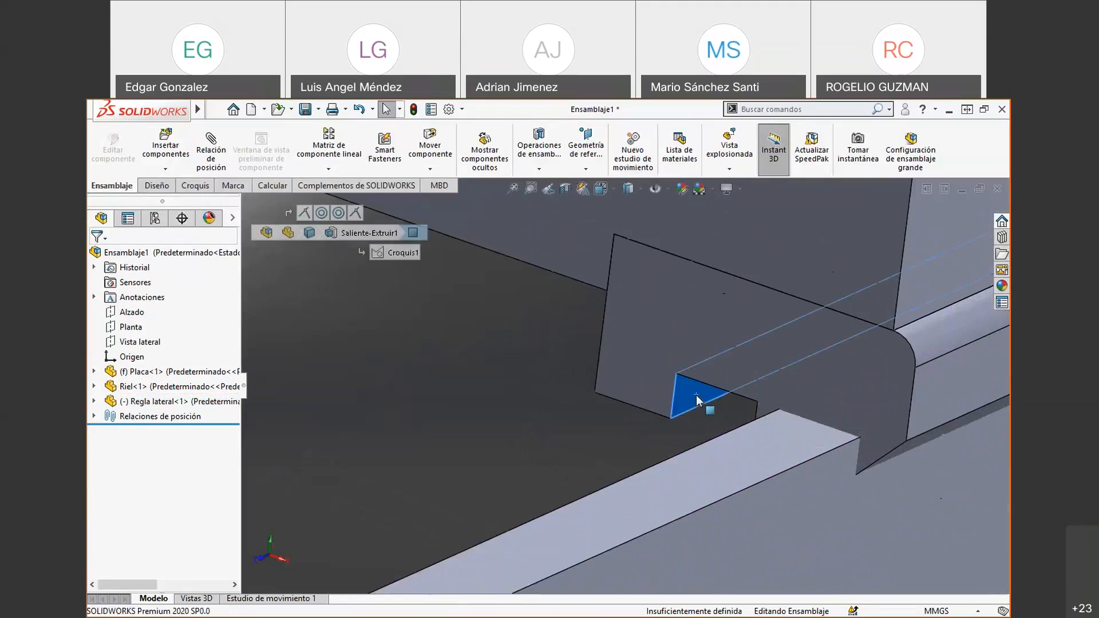
scroll(637, 452, "up", 6)
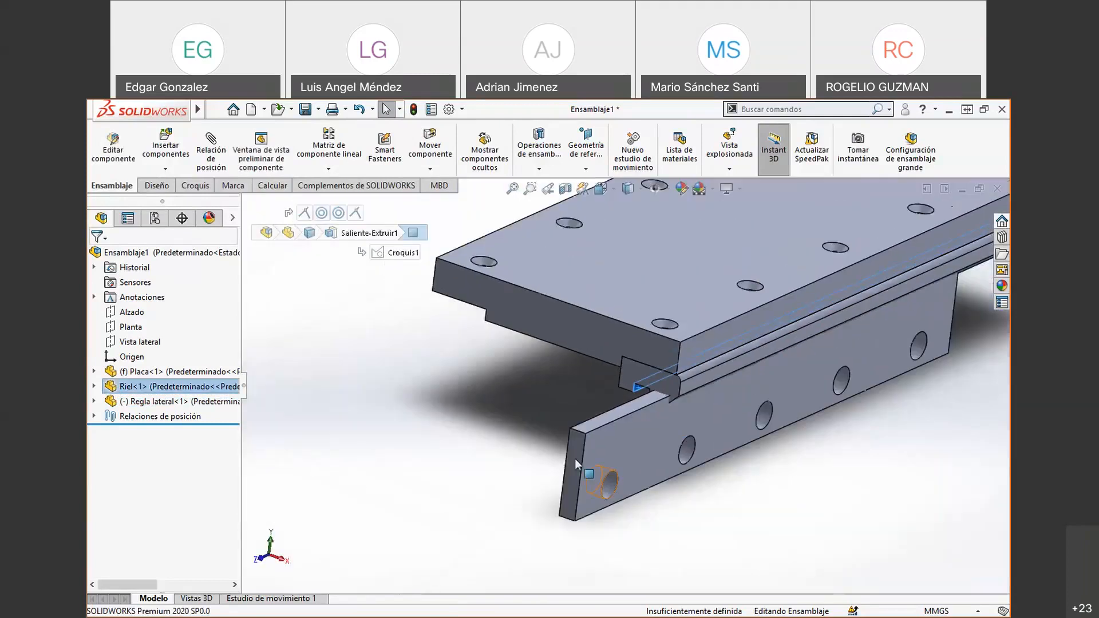
middle_click_drag(480, 418, 544, 452)
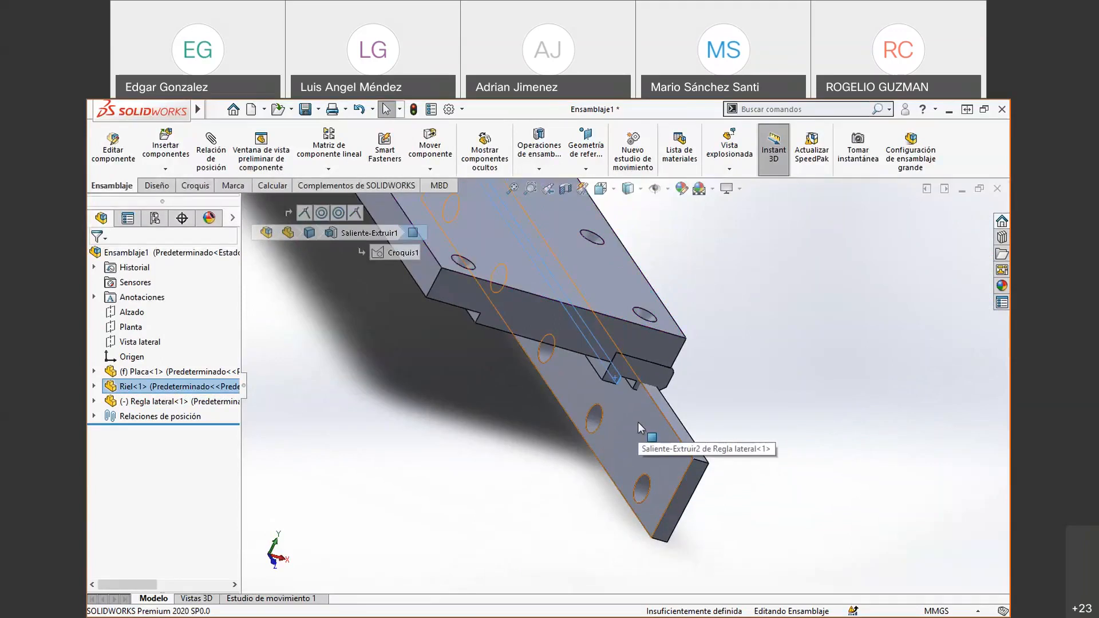
left_click(638, 422, "ctrl")
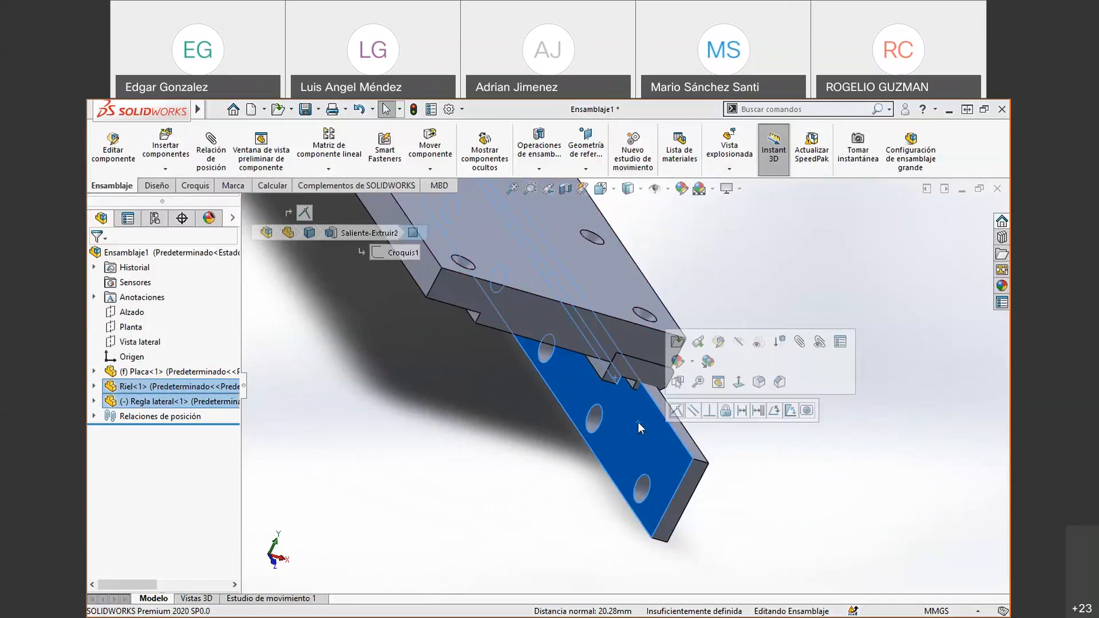
left_click(676, 411)
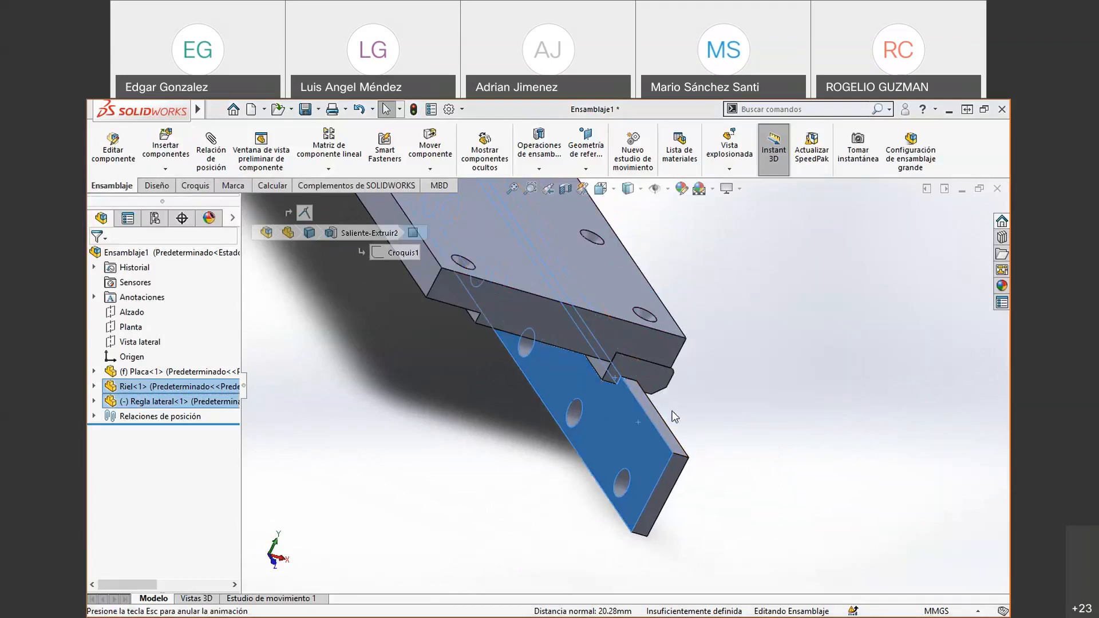
- Slide the Regla lateral along the rail's groove to check its remaining freedom of movement
middle_click_drag(895, 427, 653, 431)
left_click_drag(649, 431, 851, 323)
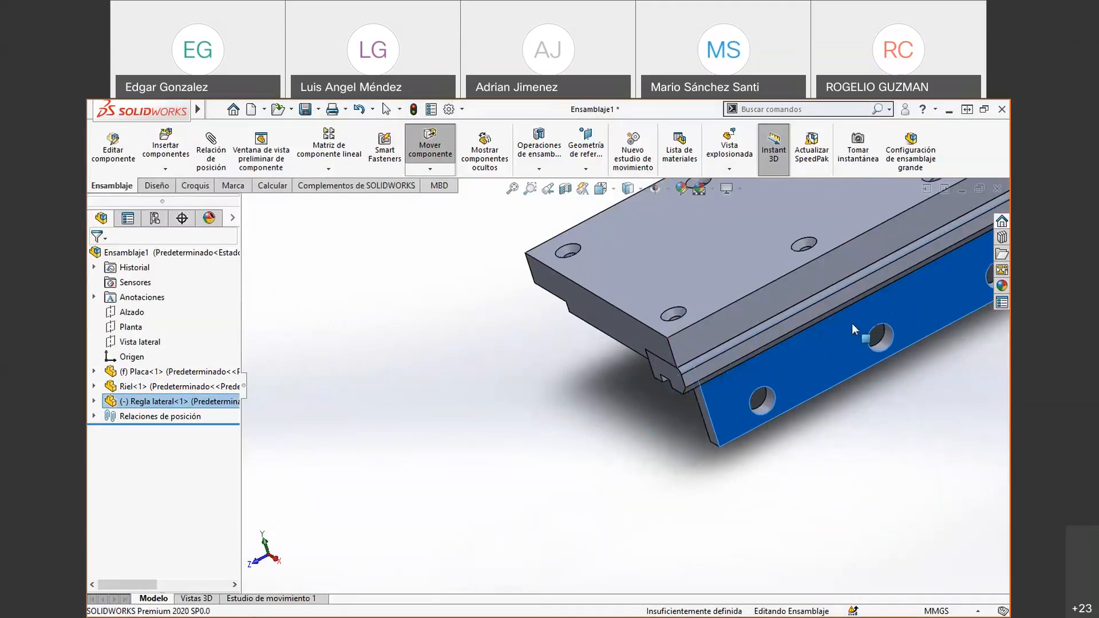
left_click(543, 452)
middle_click_drag(544, 452, 588, 452)
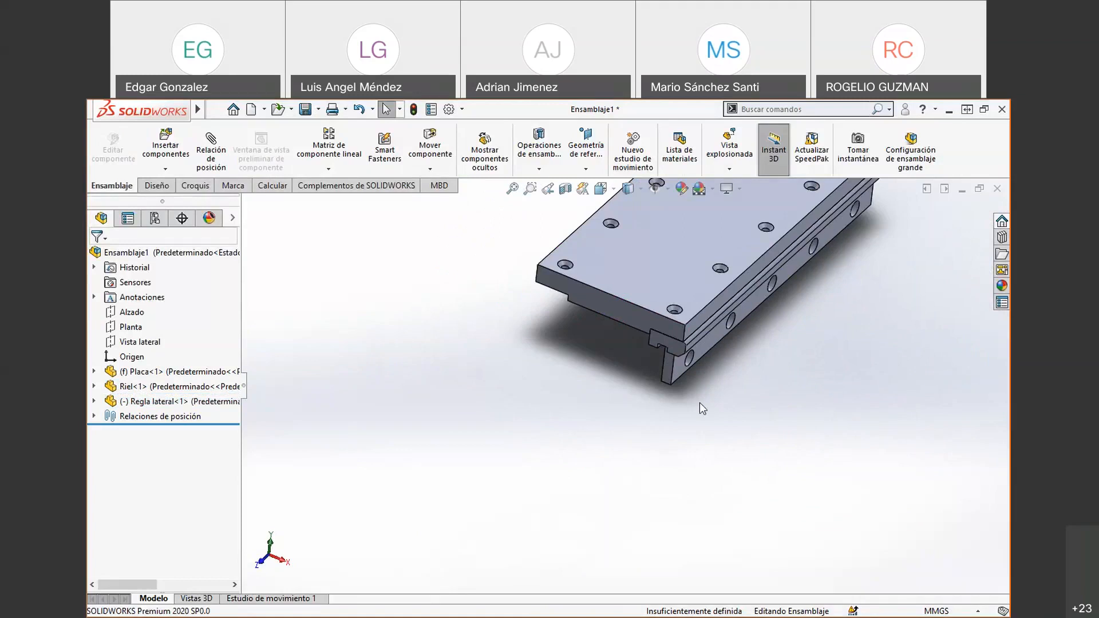
- Add a coincident mate between the front end faces of the rail and the Regla lateral, and try moving the Regla lateral
scroll(699, 403, "down", 3)
scroll(656, 270, "down", 2)
scroll(621, 380, "down", 2)
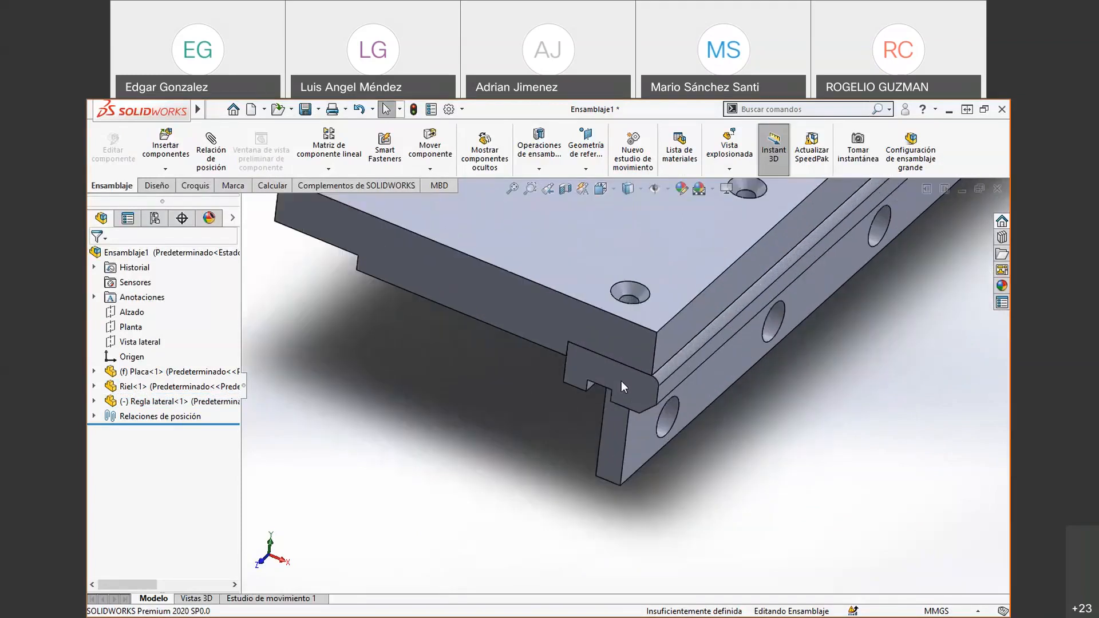
left_click(621, 381)
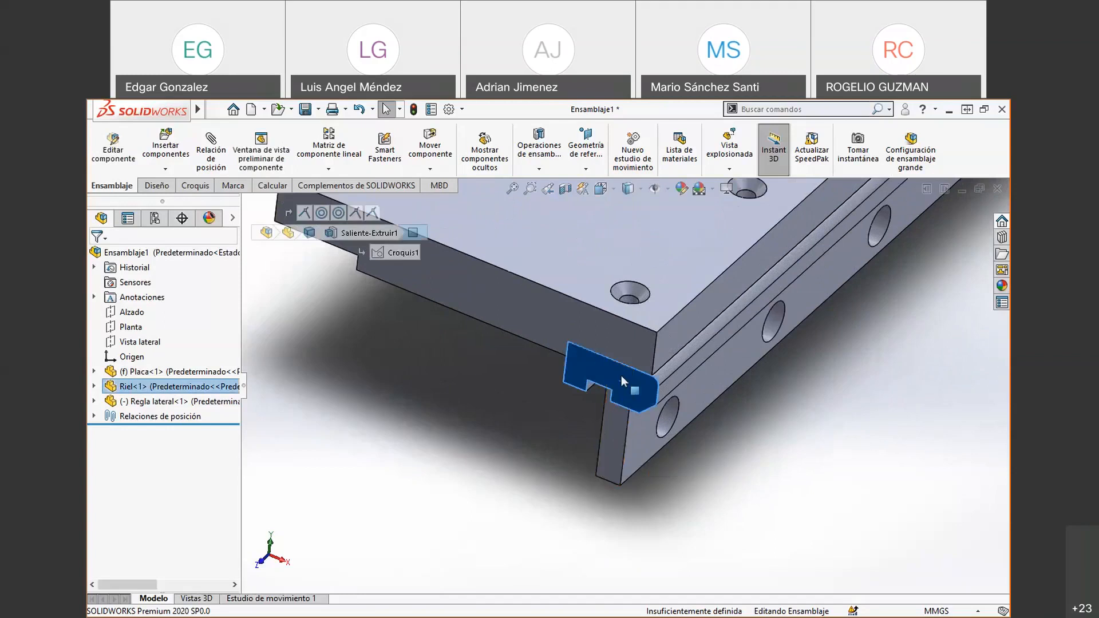
left_click(613, 437, "ctrl")
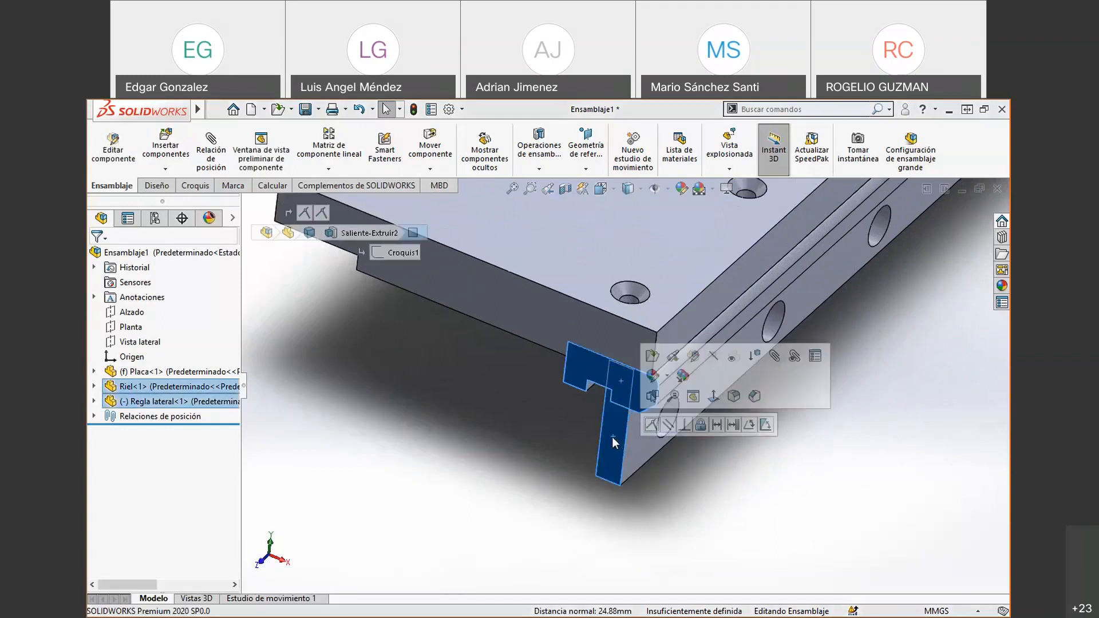
left_click(651, 424)
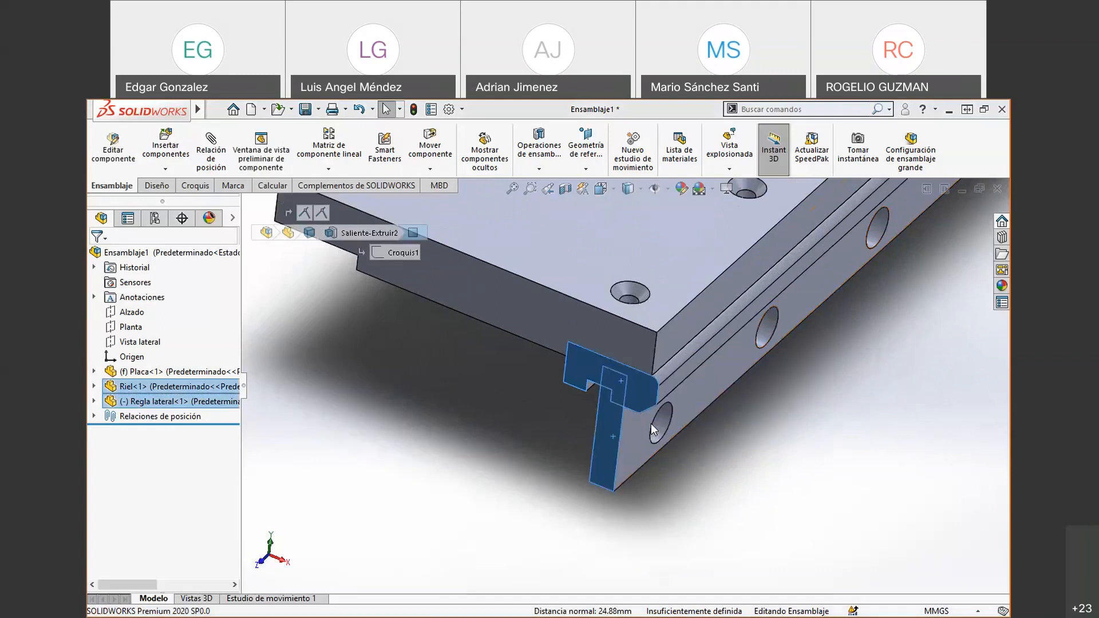
left_click_drag(641, 448, 665, 460)
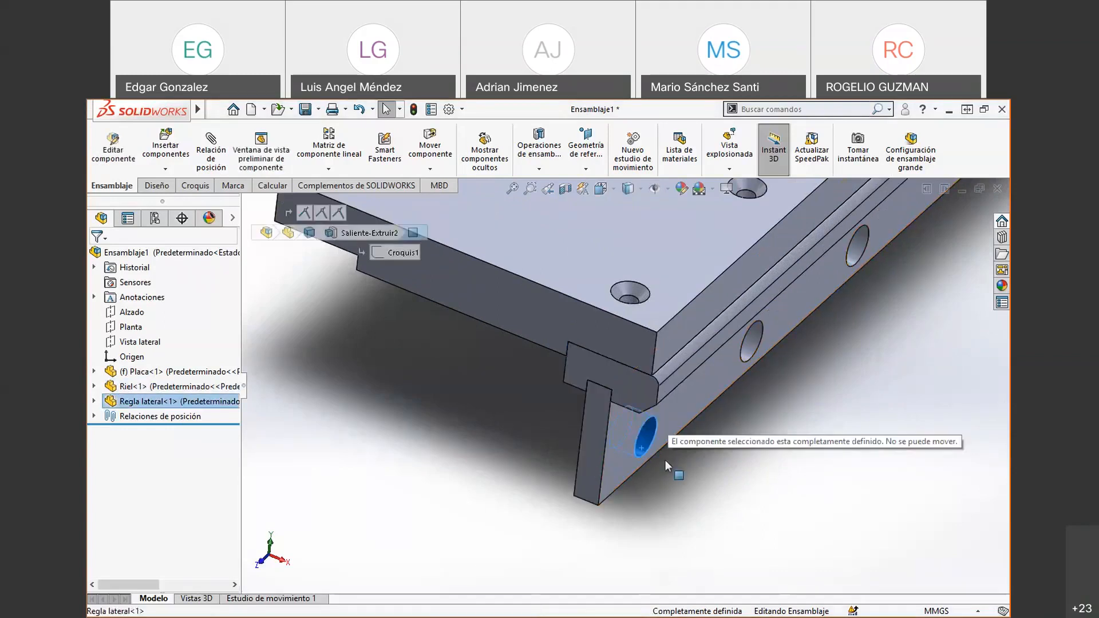
left_click(534, 459)
scroll(534, 460, "up", 5)
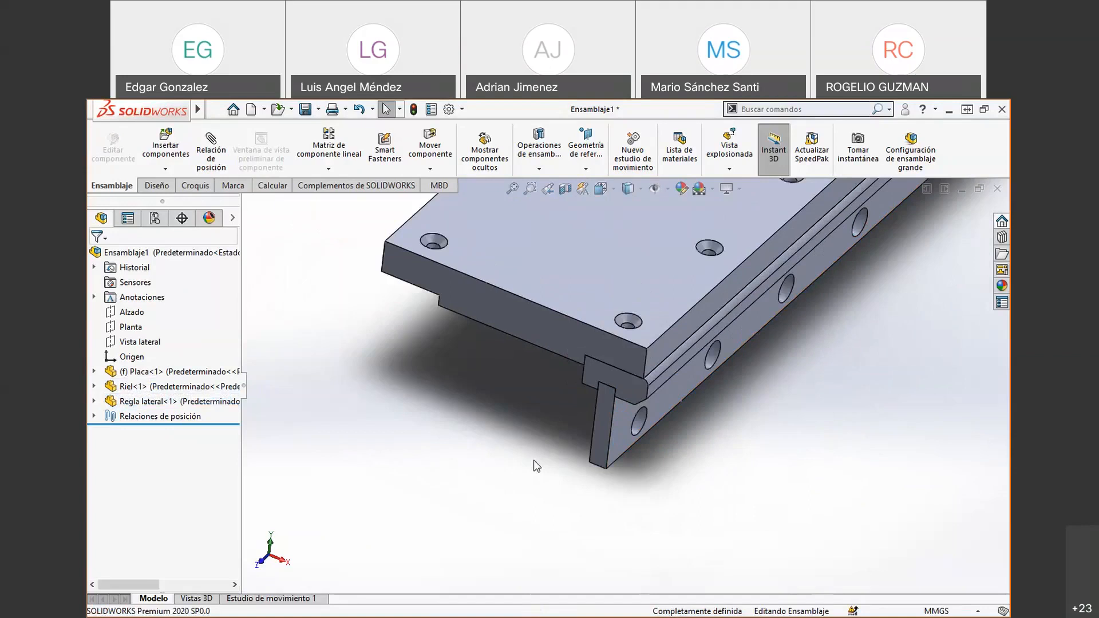
mouse_move(654, 404)
middle_mouse_down()
mouse_move(656, 366)
mouse_move(657, 406)
middle_mouse_up()
scroll(723, 248, "down", 2)
scroll(667, 260, "up", 1)
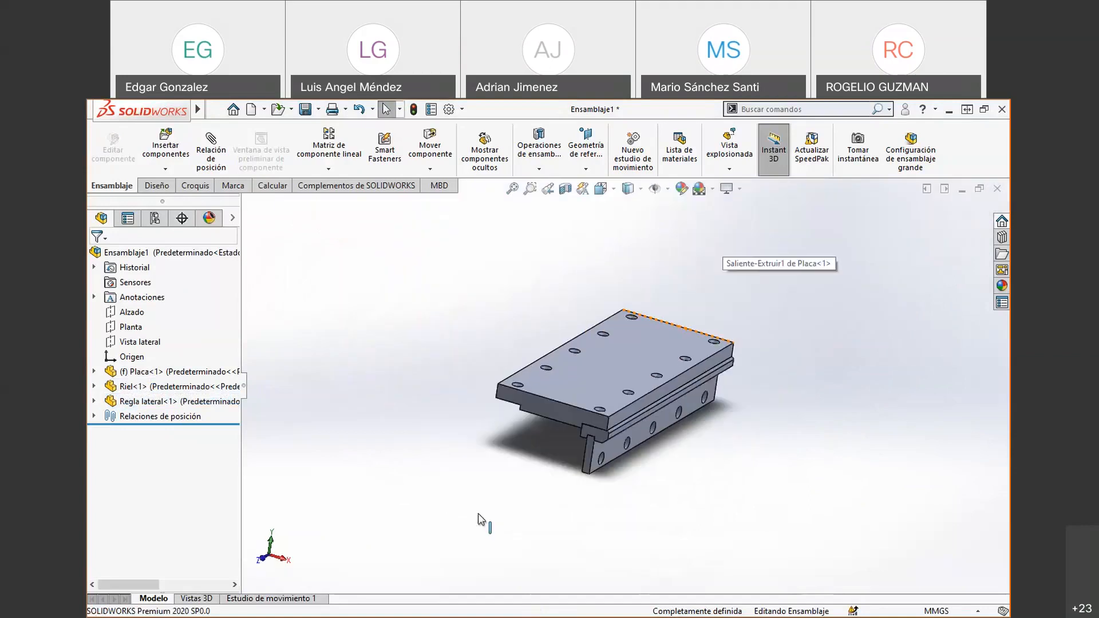
scroll(479, 514, "down", 2)
scroll(682, 362, "up", 1)
scroll(687, 342, "down", 2)
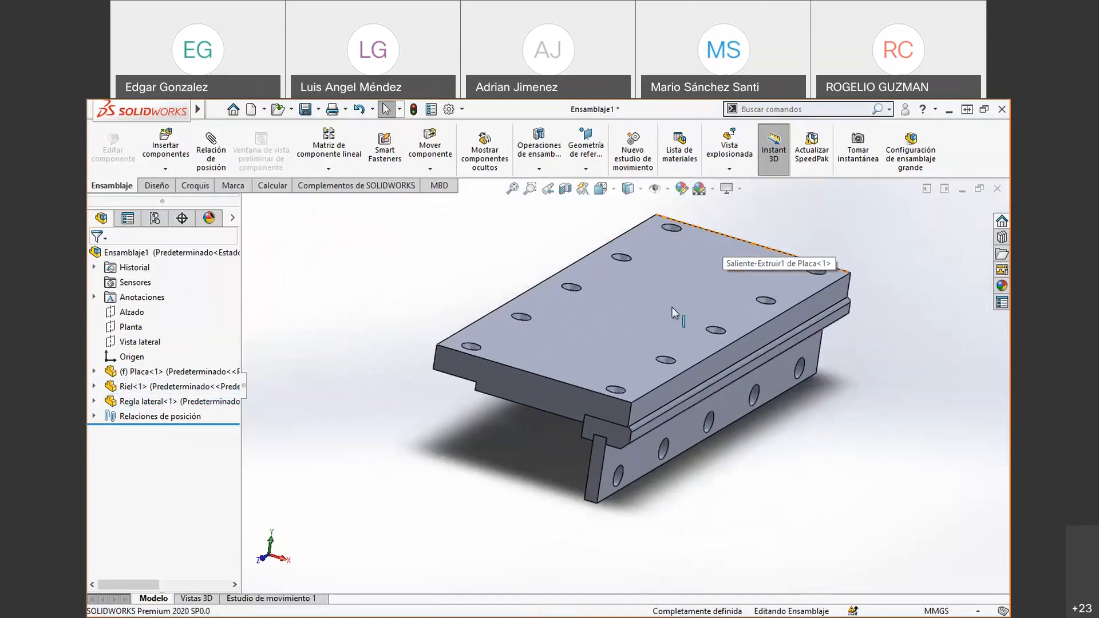
scroll(671, 307, "up", 1)
scroll(658, 277, "down", 2)
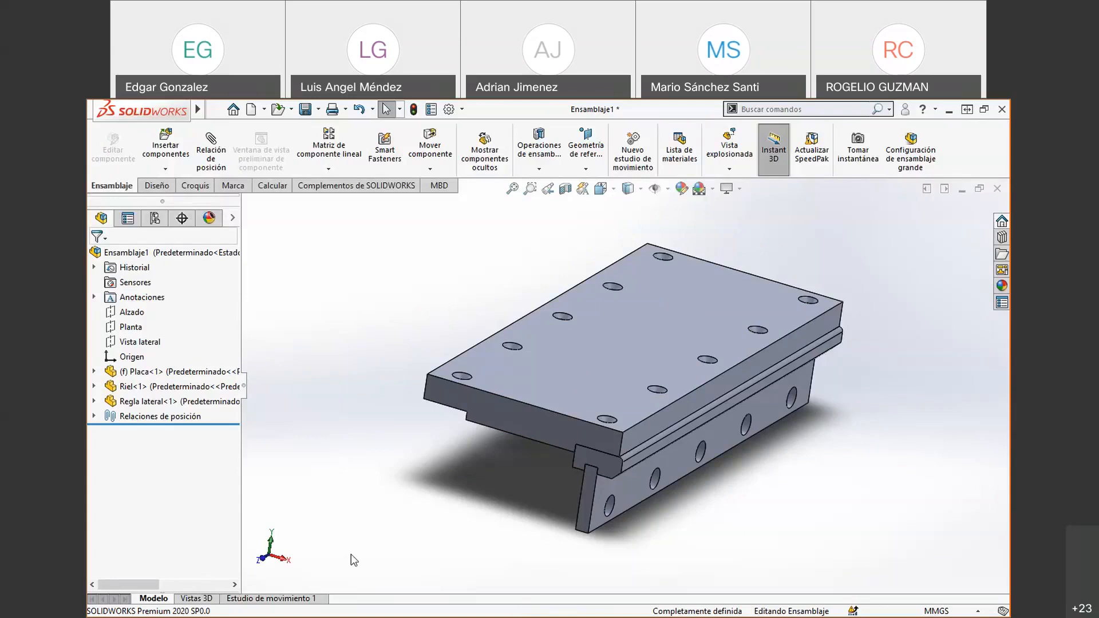
left_click(181, 145)
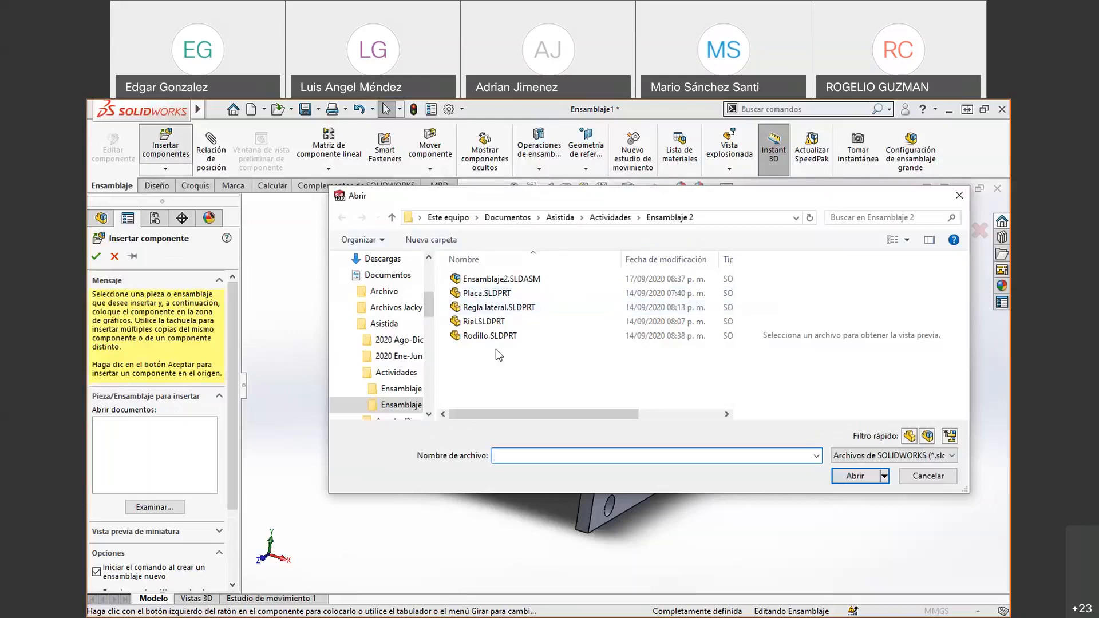
double_click(537, 340)
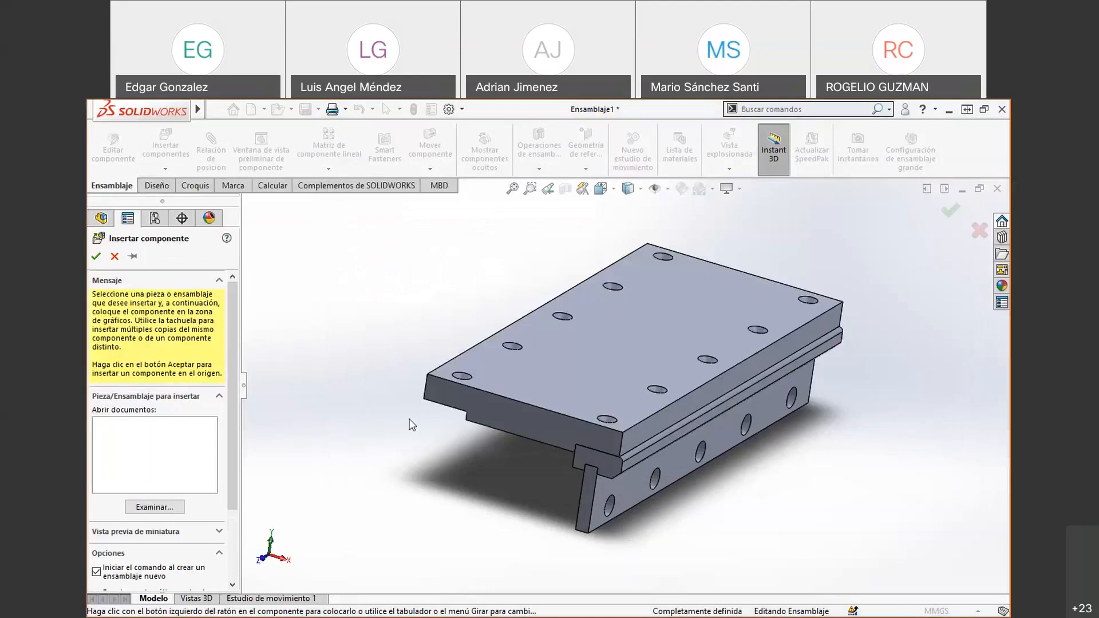
middle_click_drag(381, 425, 673, 397)
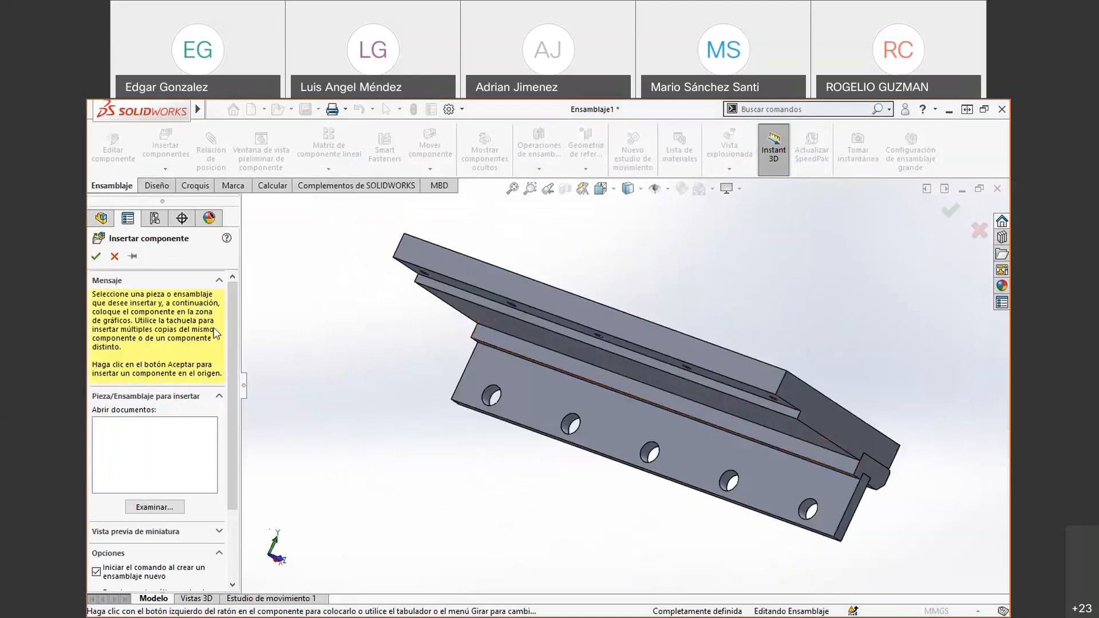
left_click(115, 257)
key("ctrl+7")
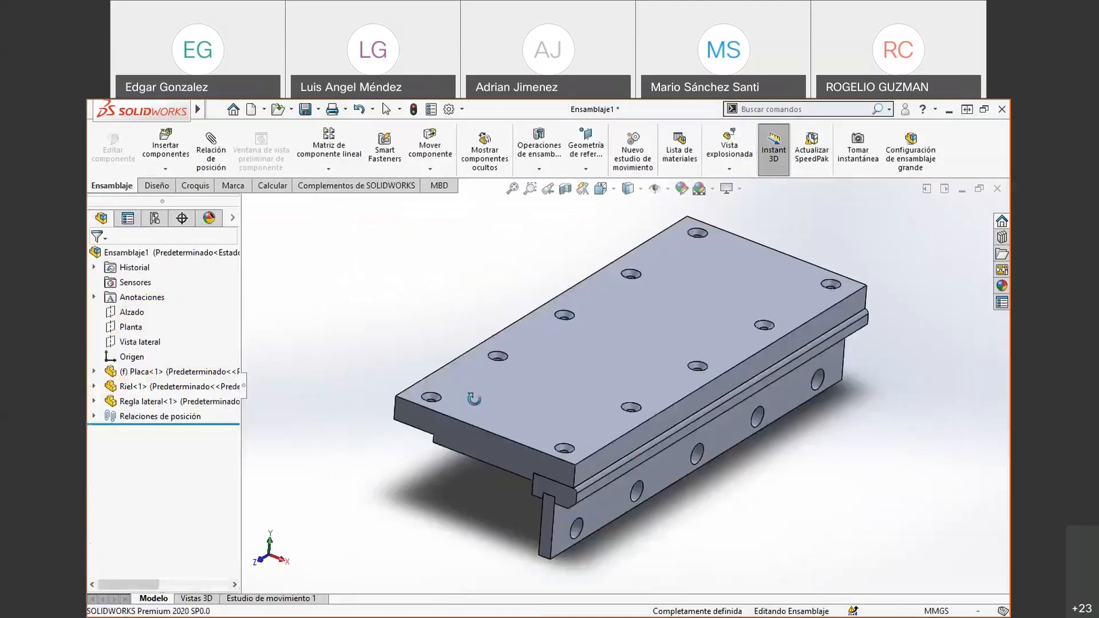
scroll(489, 469, "down", 2)
scroll(750, 310, "up", 2)
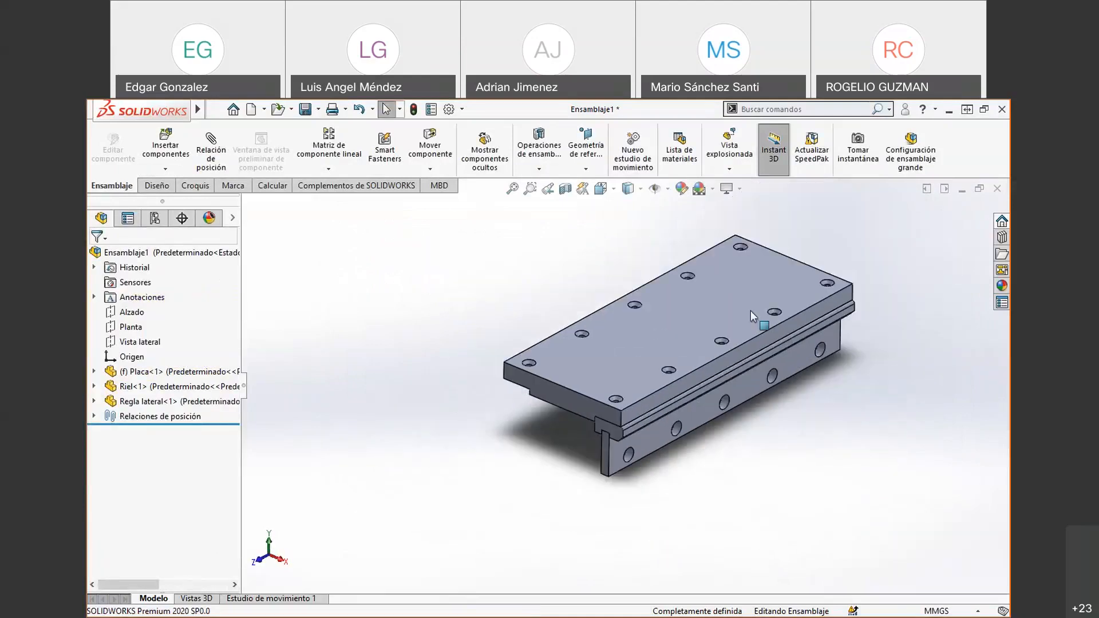
scroll(751, 310, "down", 2)
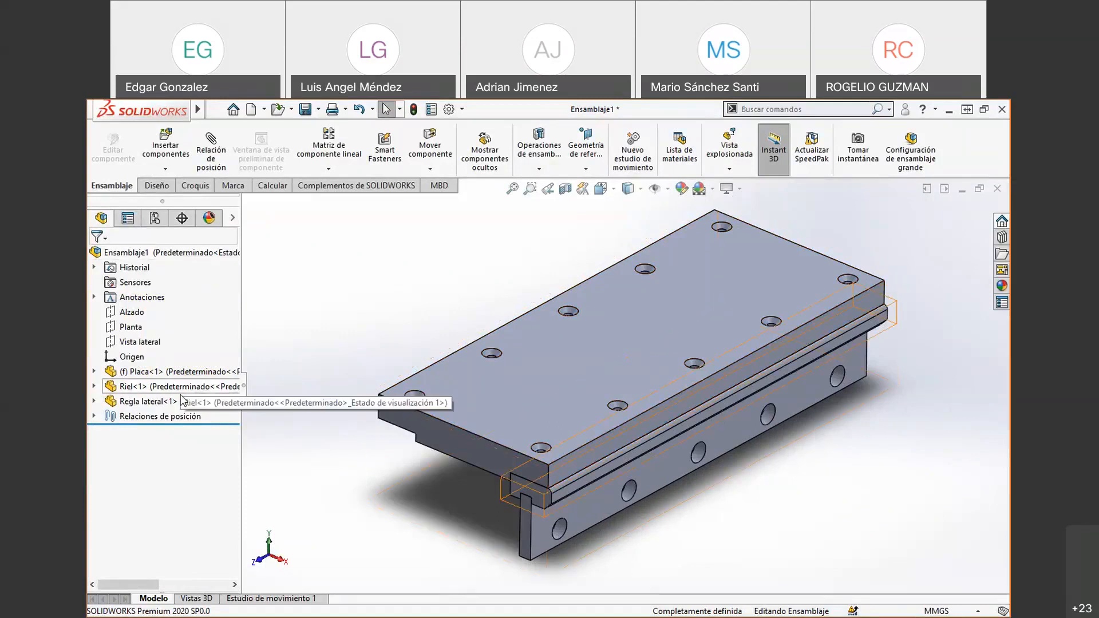
- Try to paste a copy of the rail into the assembly using its selected end face
left_click(543, 497)
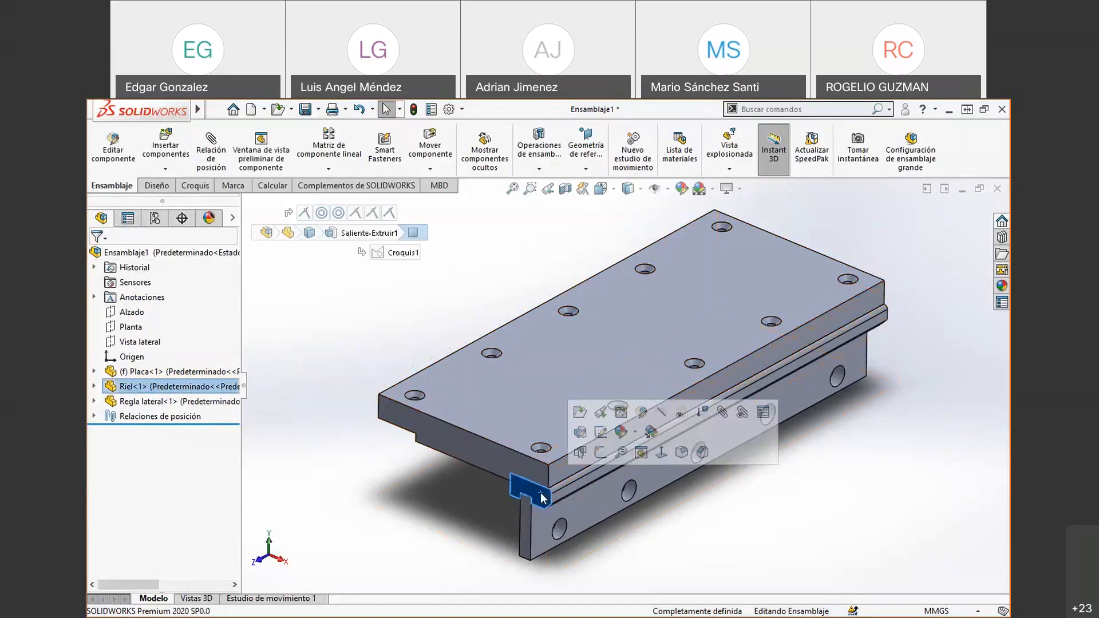
left_click(460, 530)
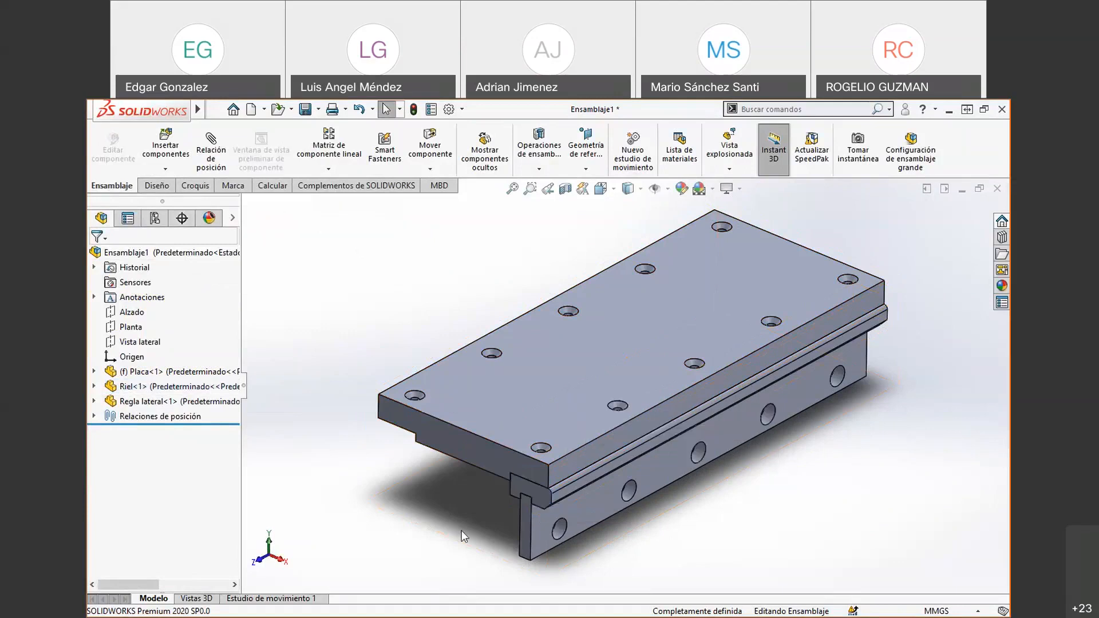
key("ctrl+v")
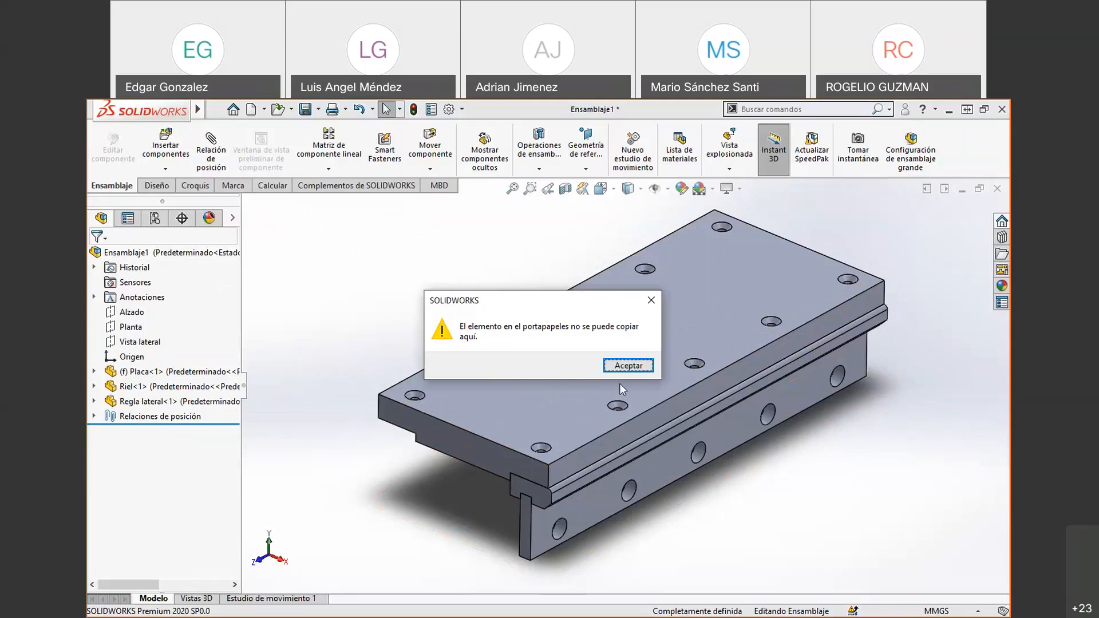
left_click(627, 366)
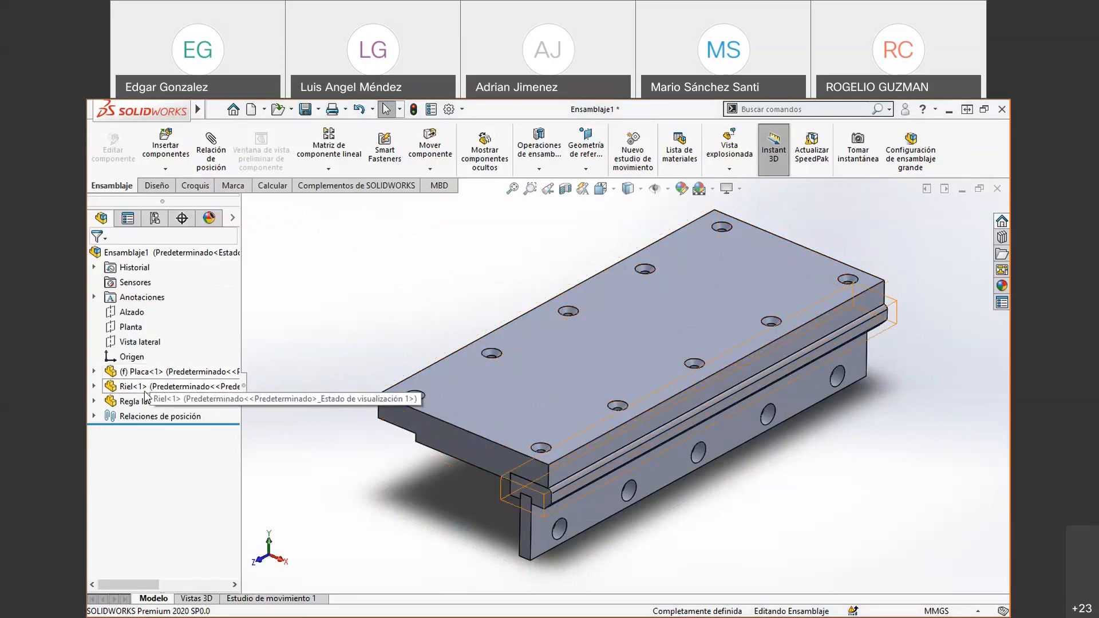
- Copy the whole Riel component into the assembly and move the copy out in front of the plate
left_click(138, 387)
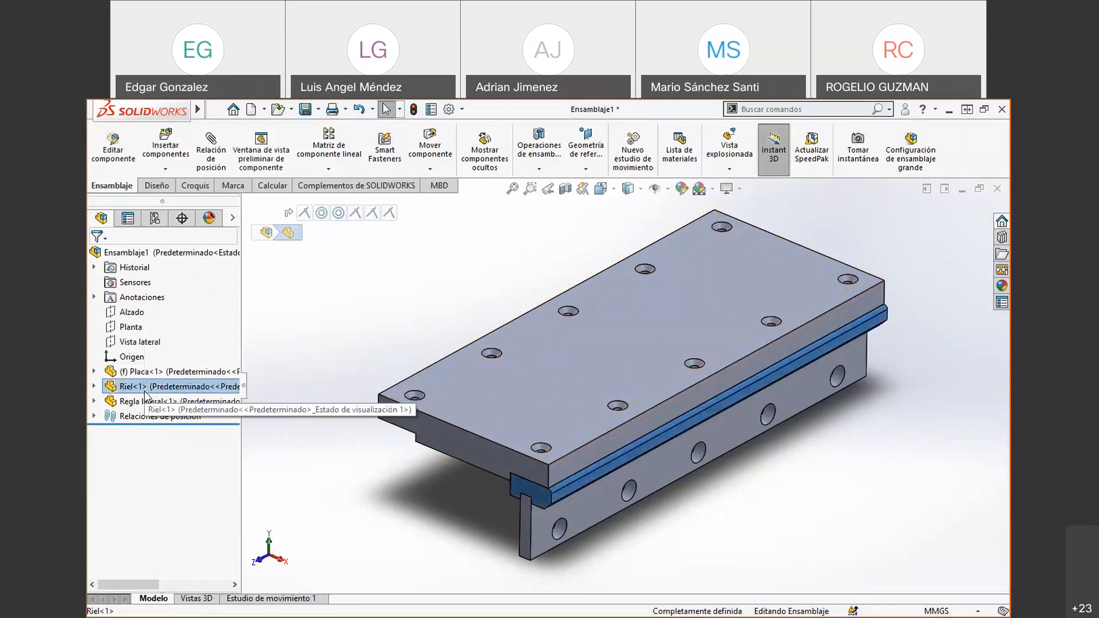
left_click(153, 256)
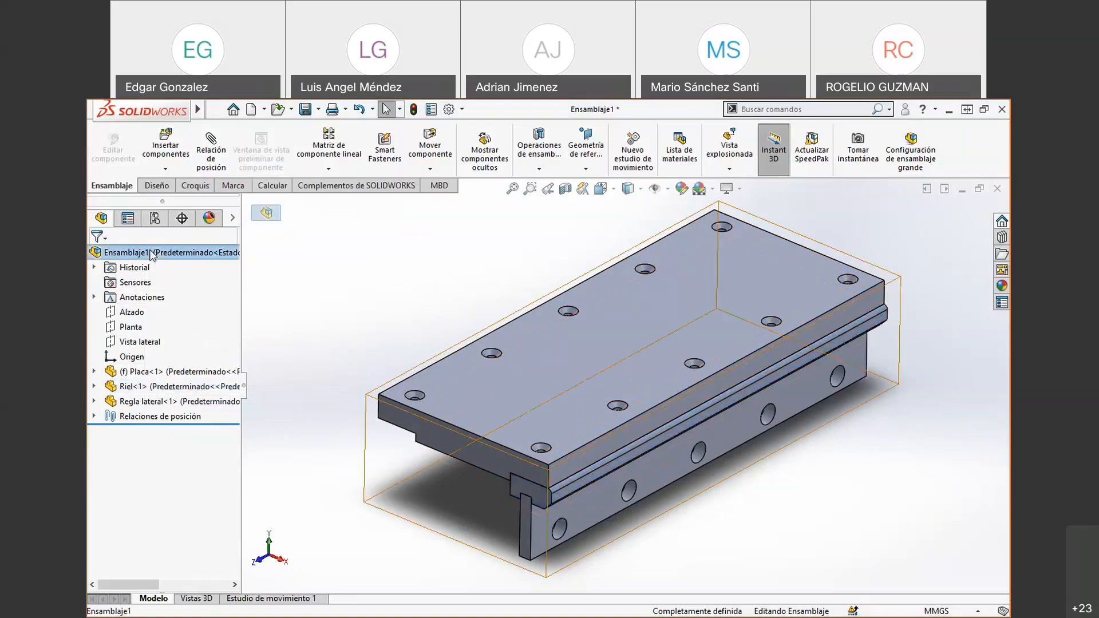
key("ctrl+v")
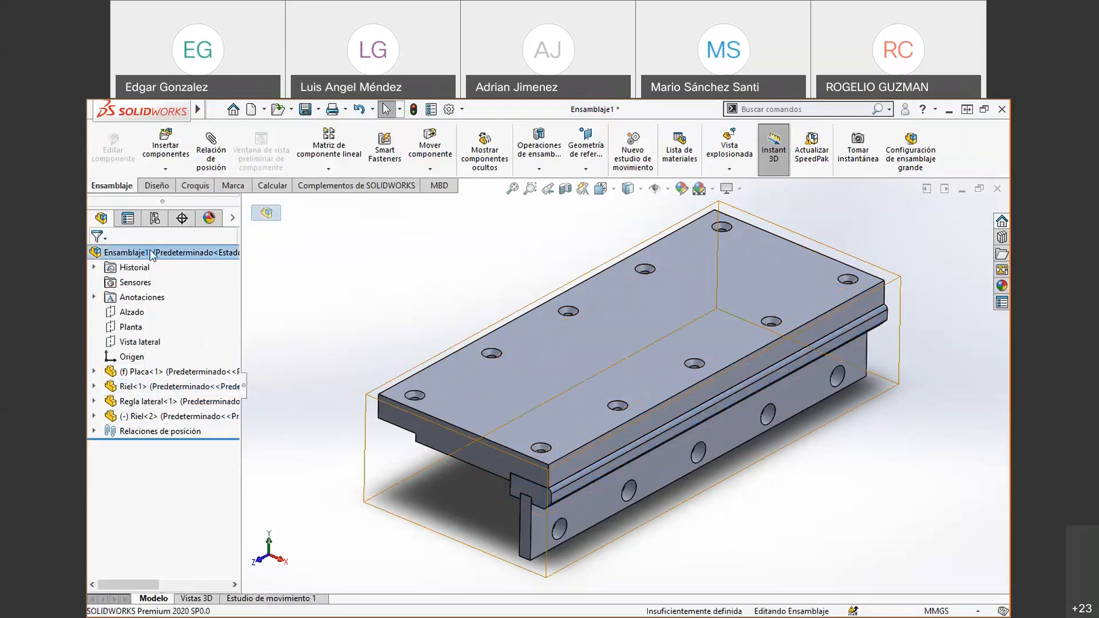
scroll(745, 437, "up", 5)
scroll(745, 437, "down", 3)
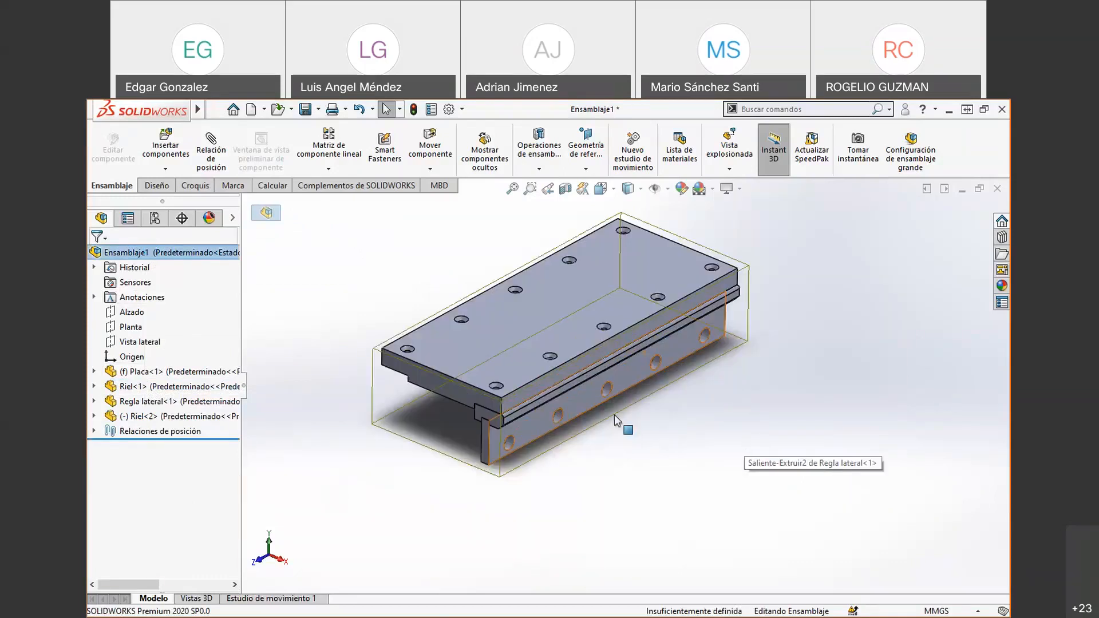
left_click_drag(494, 421, 306, 432)
key("Escape")
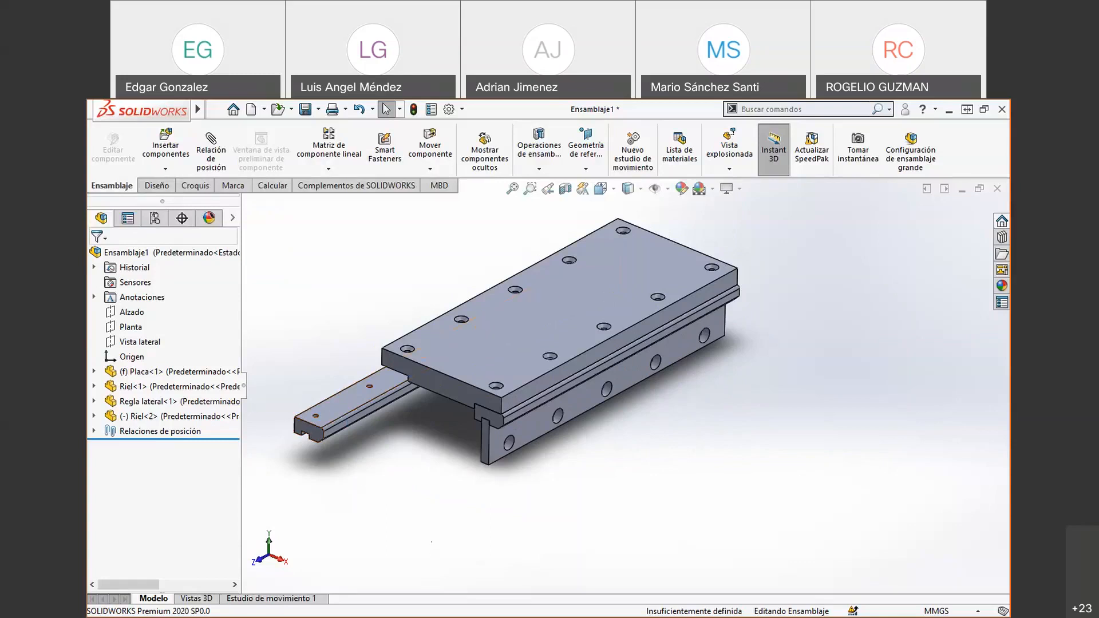
- Delete the copied Riel<2> component from the assembly
left_click(137, 421)
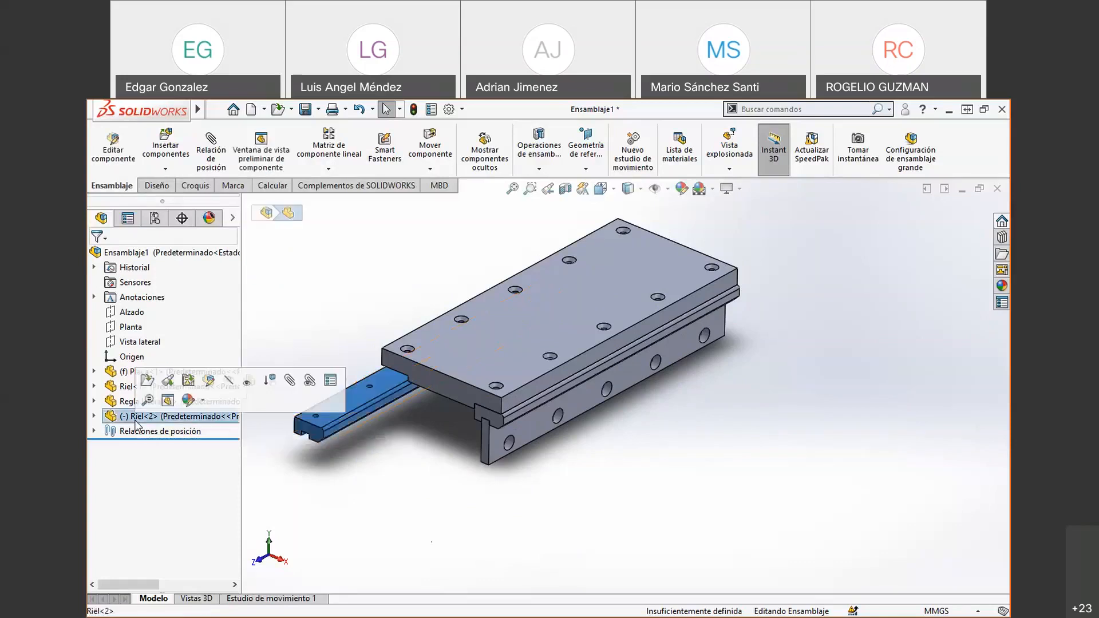
key("Delete")
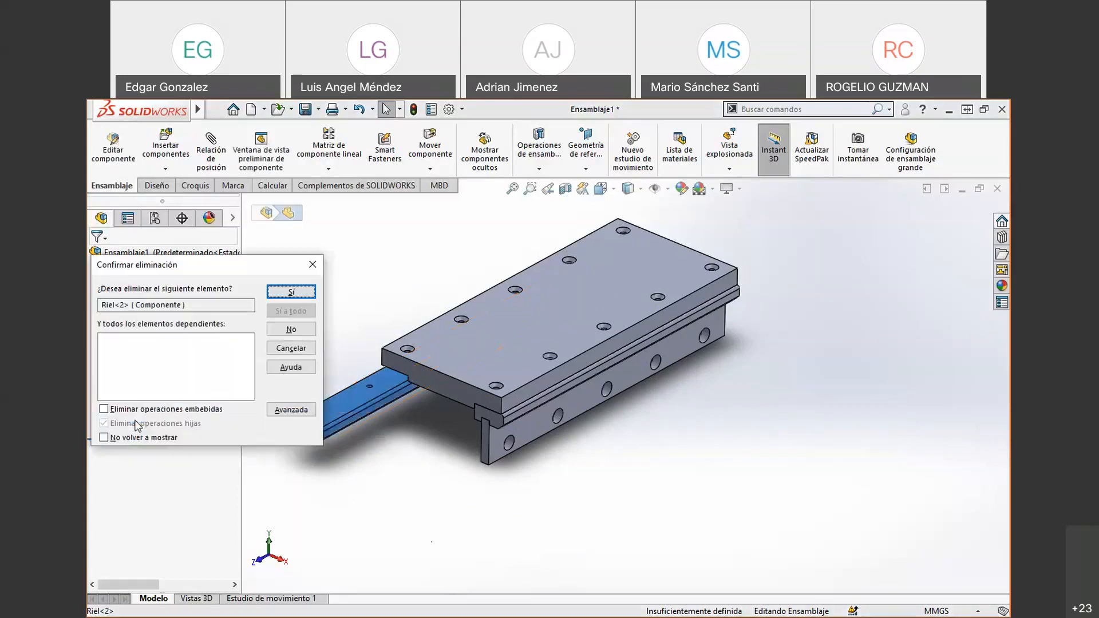
left_click(302, 290)
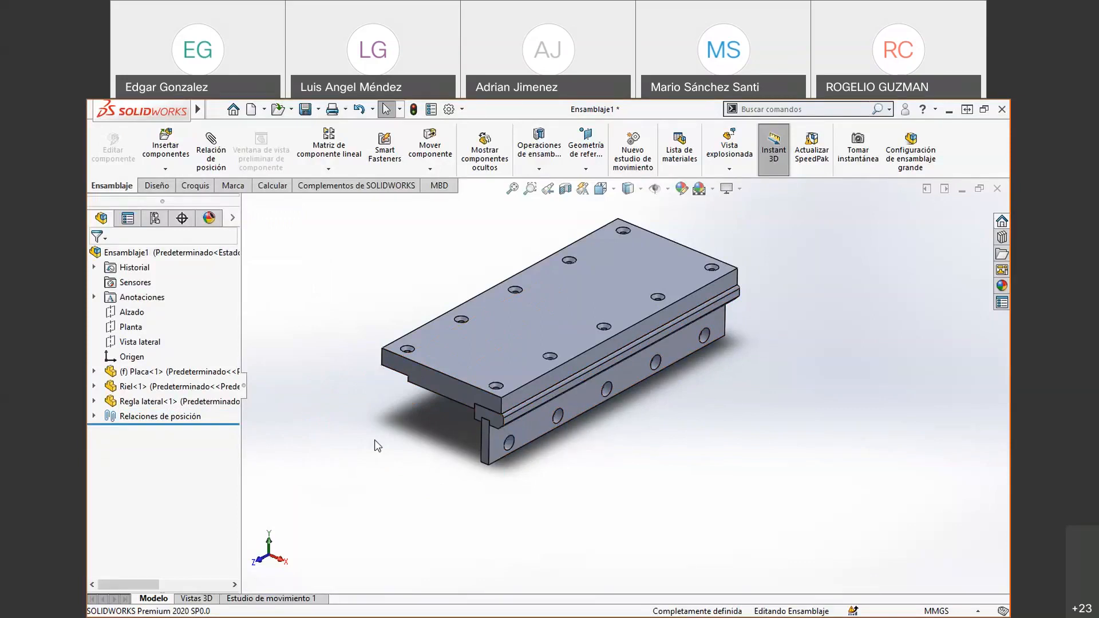
- Examine the position of the assembly's Alzado and Planta planes relative to the plate
middle_click_drag(493, 270, 553, 291)
middle_click_drag(517, 324, 417, 362)
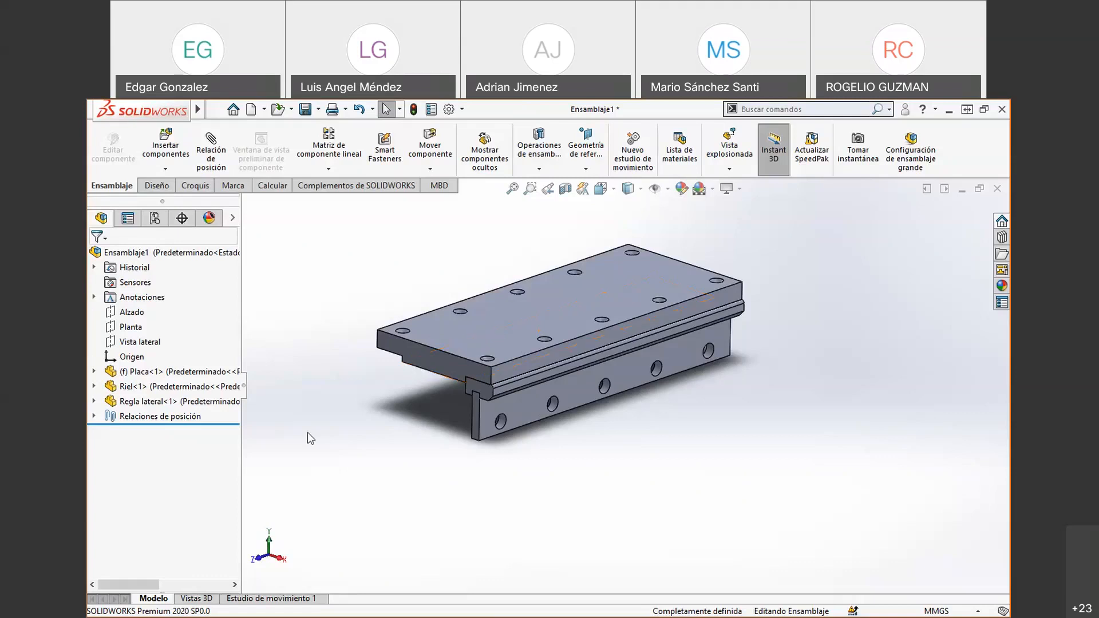
scroll(511, 345, "up", 3)
scroll(651, 428, "down", 2)
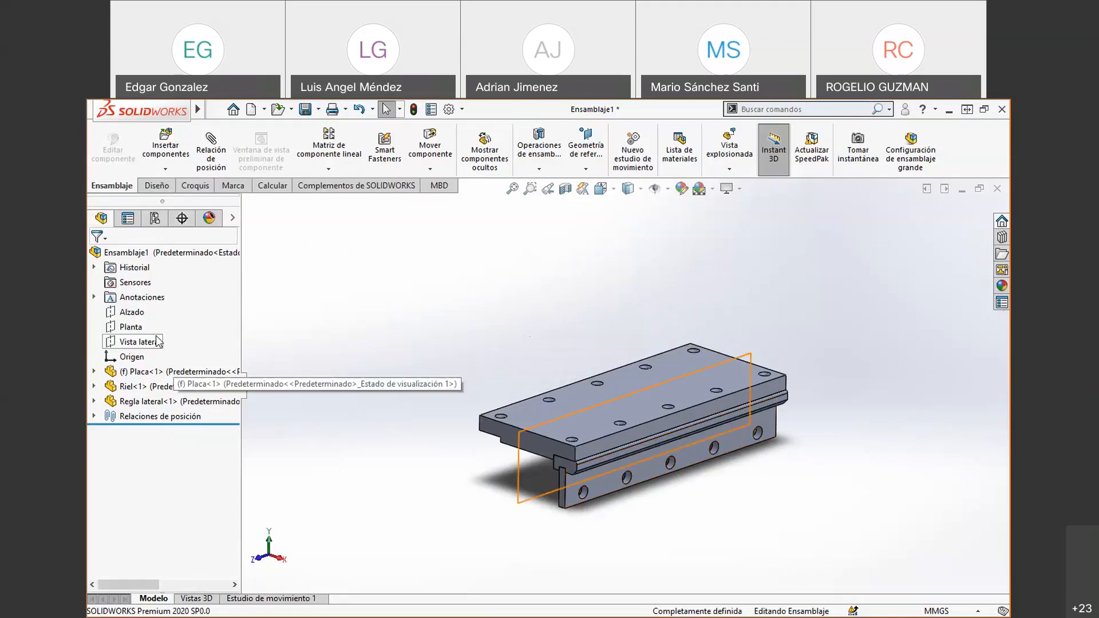
left_click(132, 313)
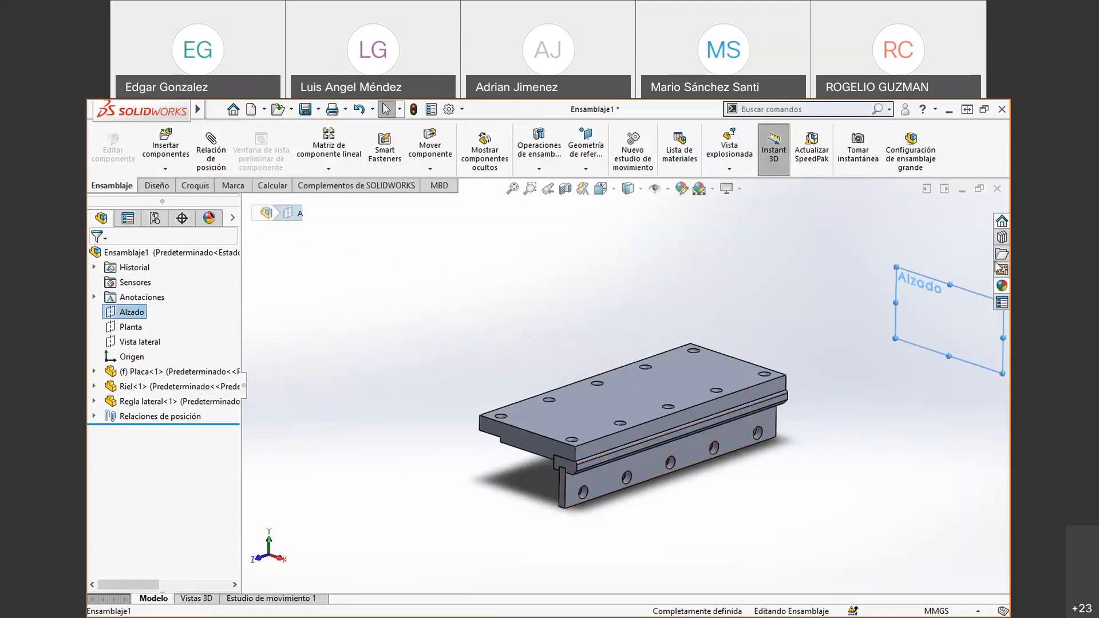
left_click(131, 327)
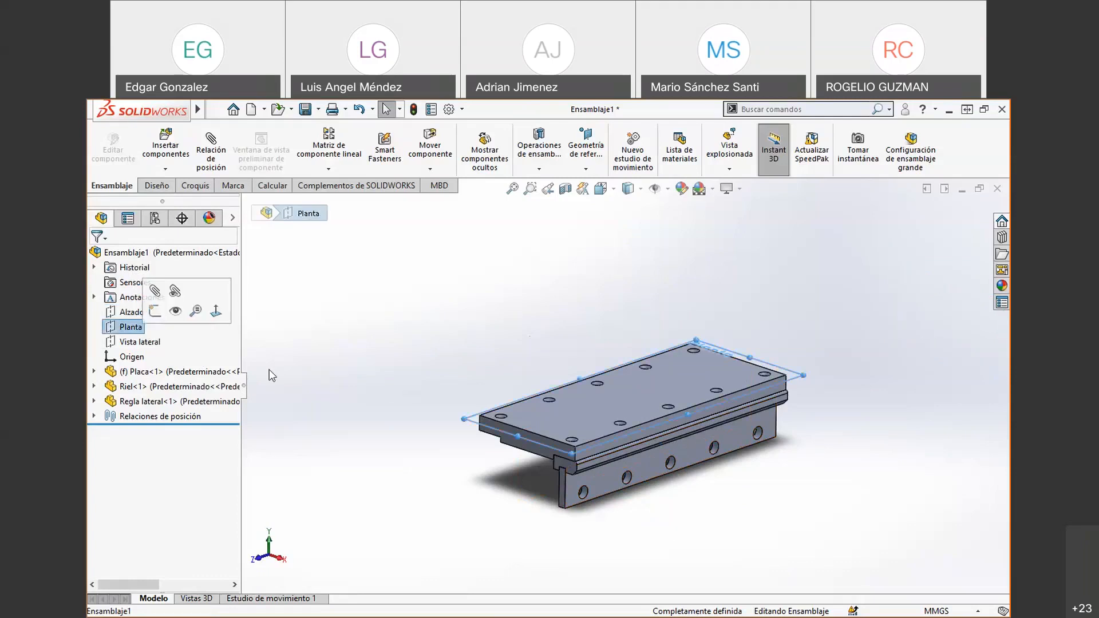
middle_click_drag(572, 424, 574, 392)
scroll(574, 392, "down", 6)
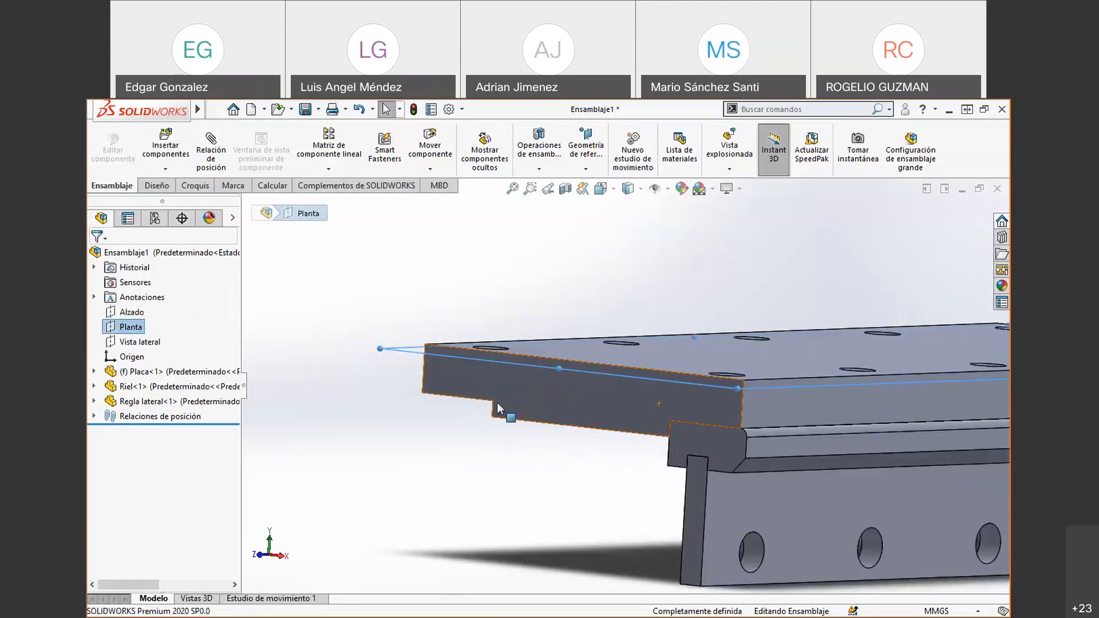
scroll(497, 340, "down", 5)
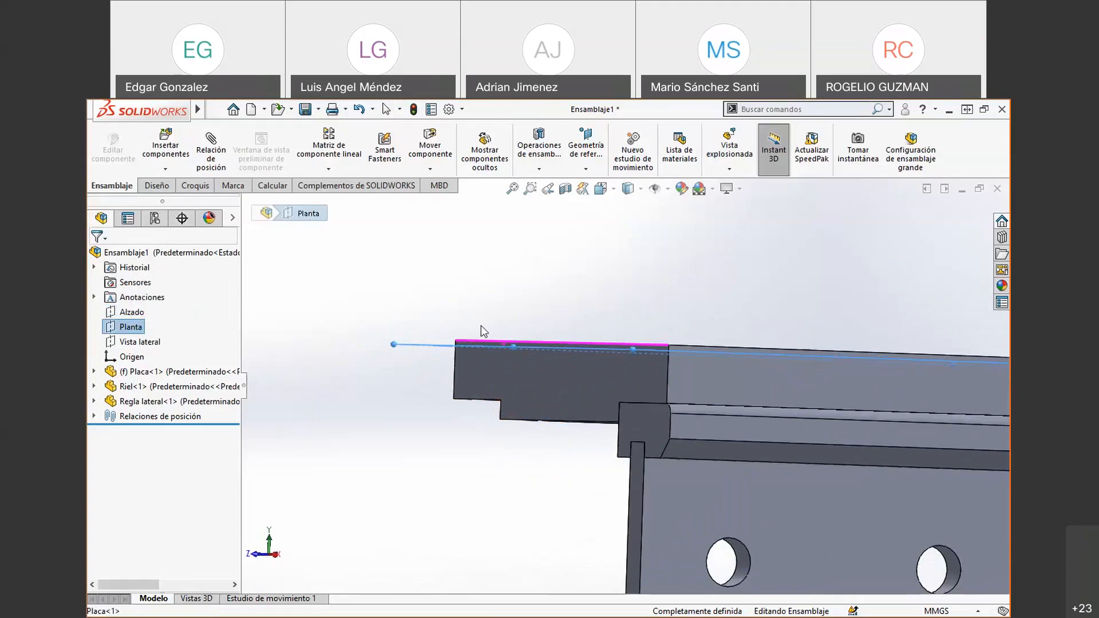
middle_click_drag(753, 335, 604, 399)
scroll(604, 399, "up", 10)
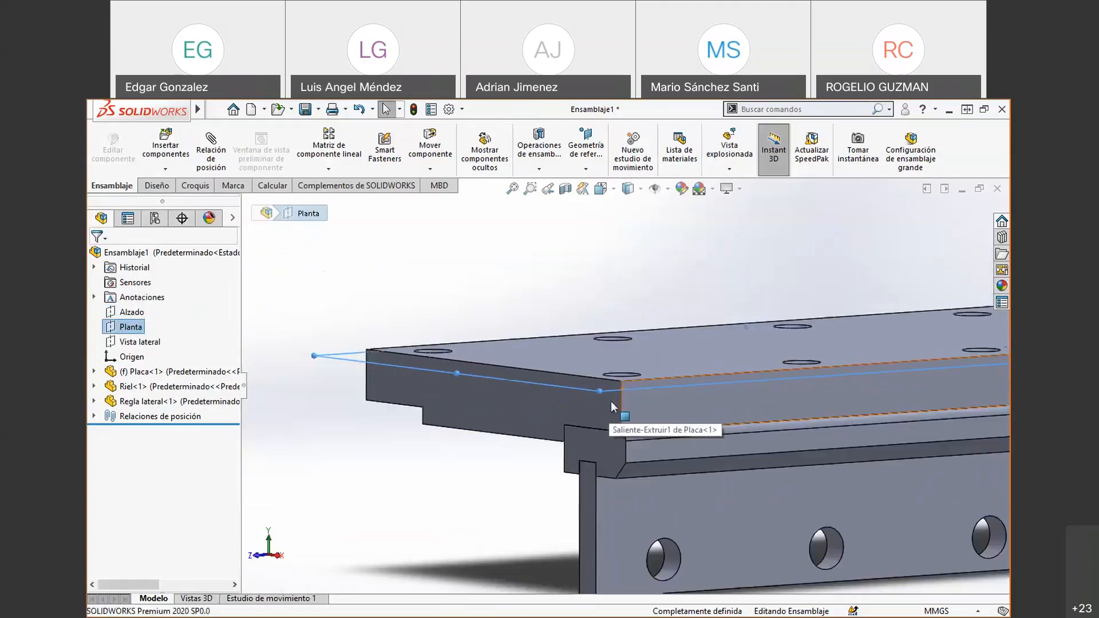
- Examine where the assembly's Vista lateral plane crosses the plate
left_click(156, 344)
middle_click_drag(487, 372, 593, 405)
scroll(823, 396, "down", 3)
scroll(822, 396, "down", 2)
middle_click_drag(401, 404, 462, 411, "ctrl")
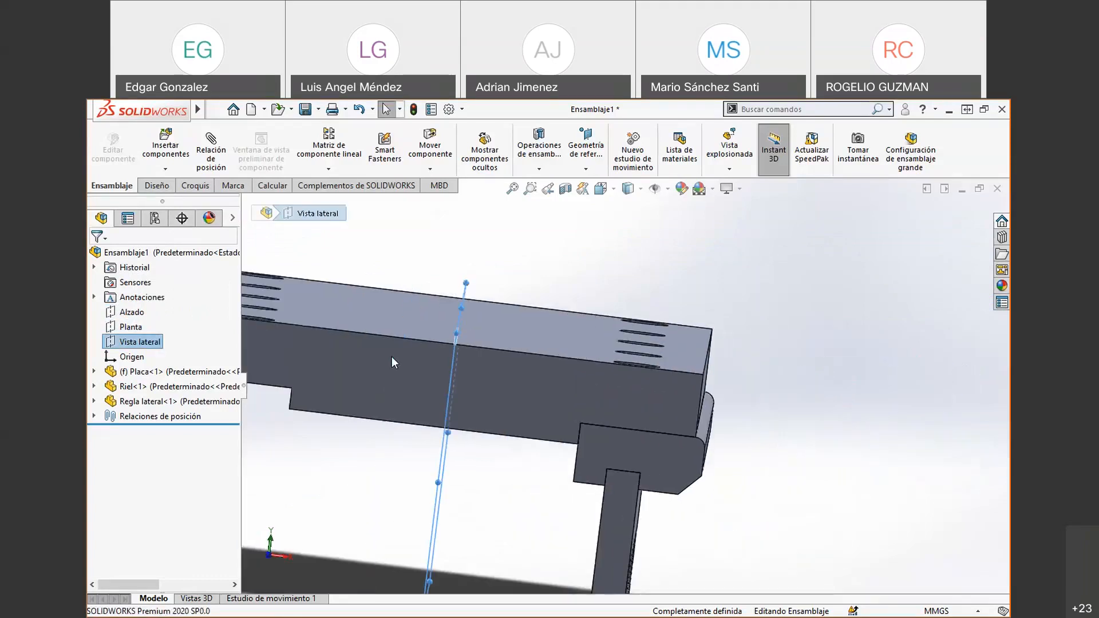
- Float the fixed Placa component and move it slightly together with its mated rail and Regla lateral
scroll(458, 349, "up", 5)
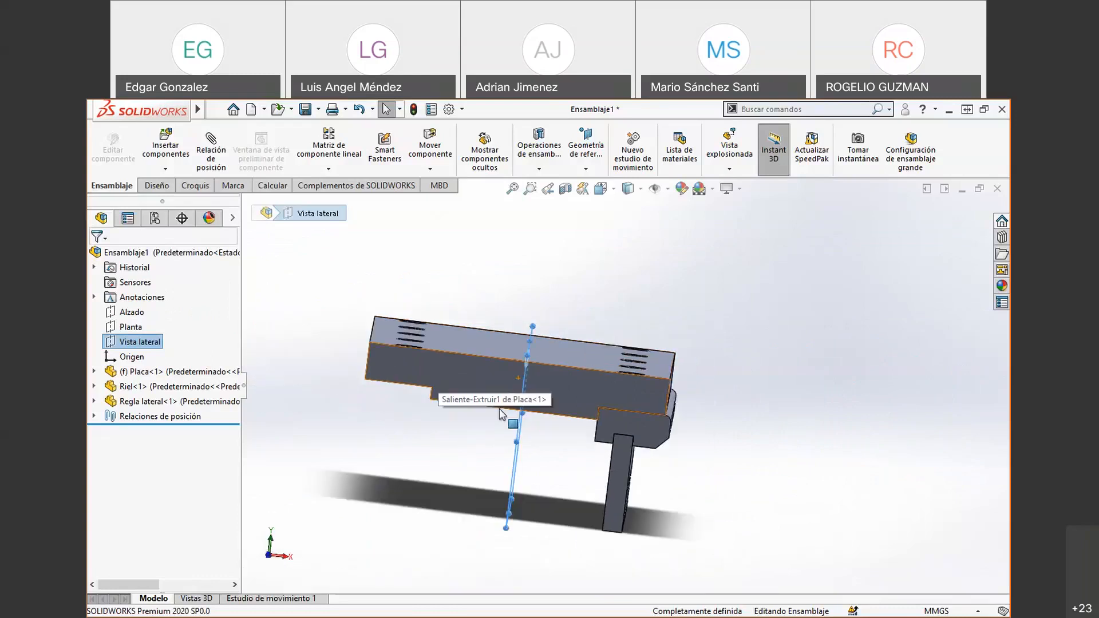
left_click(415, 451)
middle_click_drag(564, 392, 676, 398)
scroll(663, 441, "up", 2)
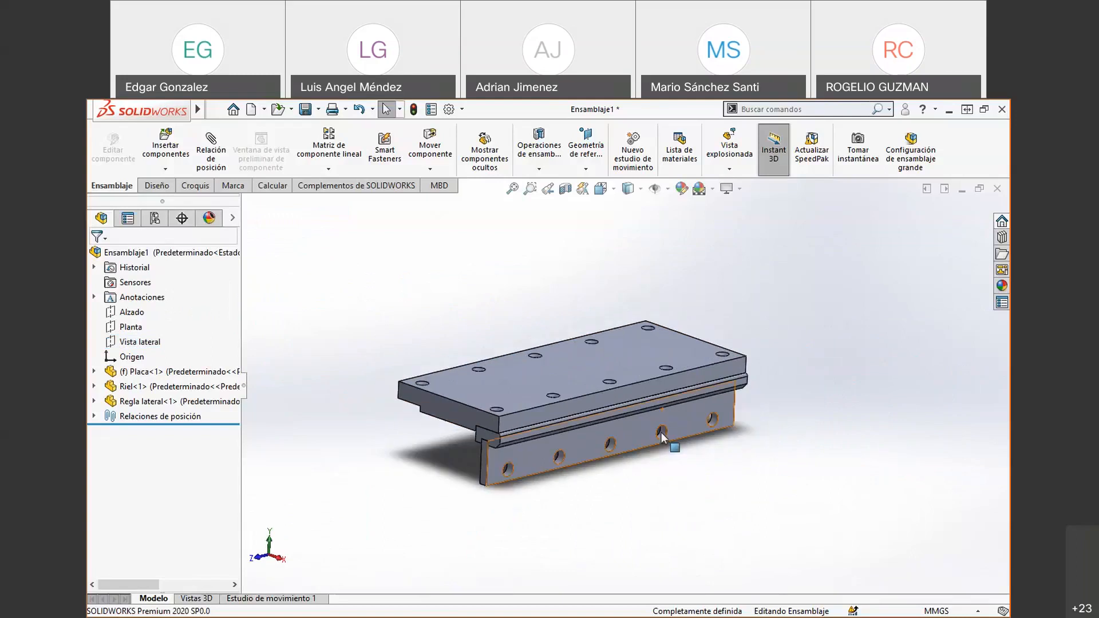
scroll(730, 308, "down", 1)
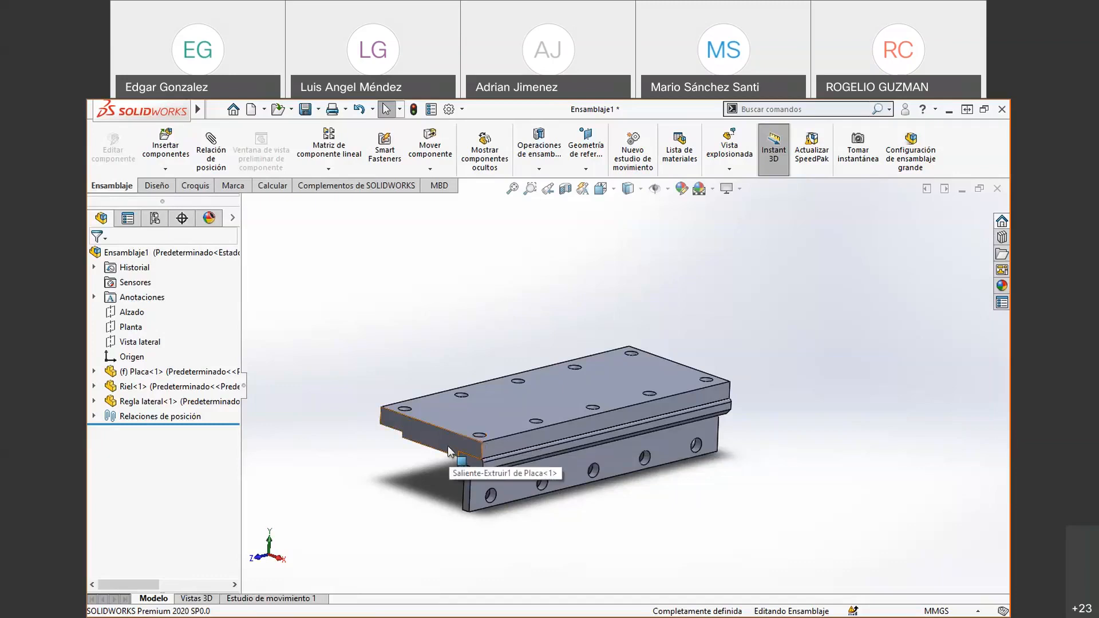
left_click(469, 414)
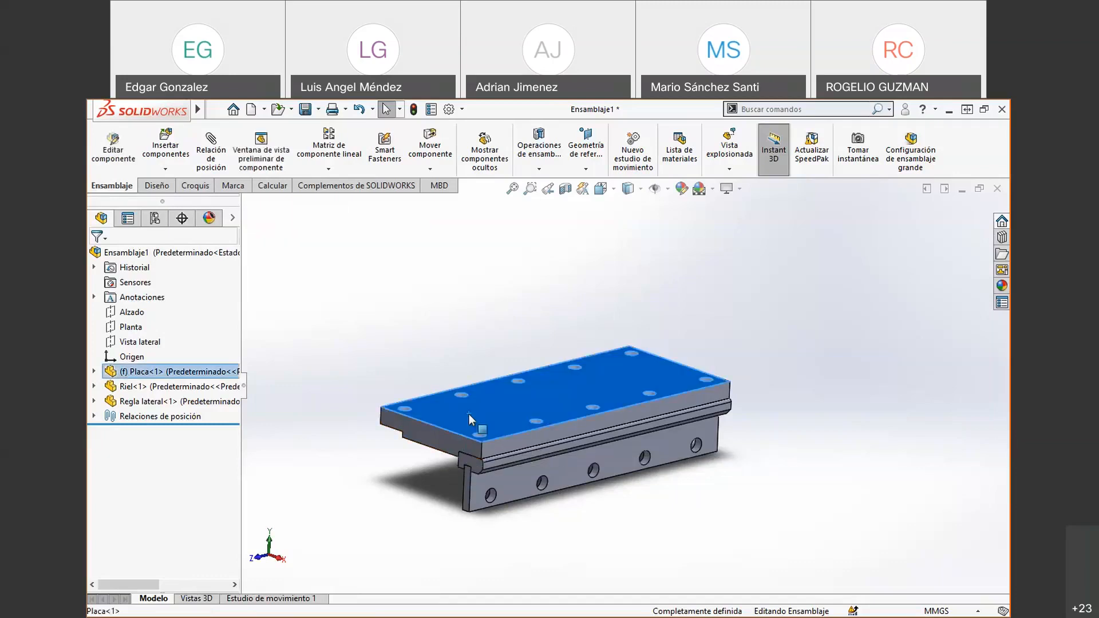
right_click(470, 420)
left_click(512, 361)
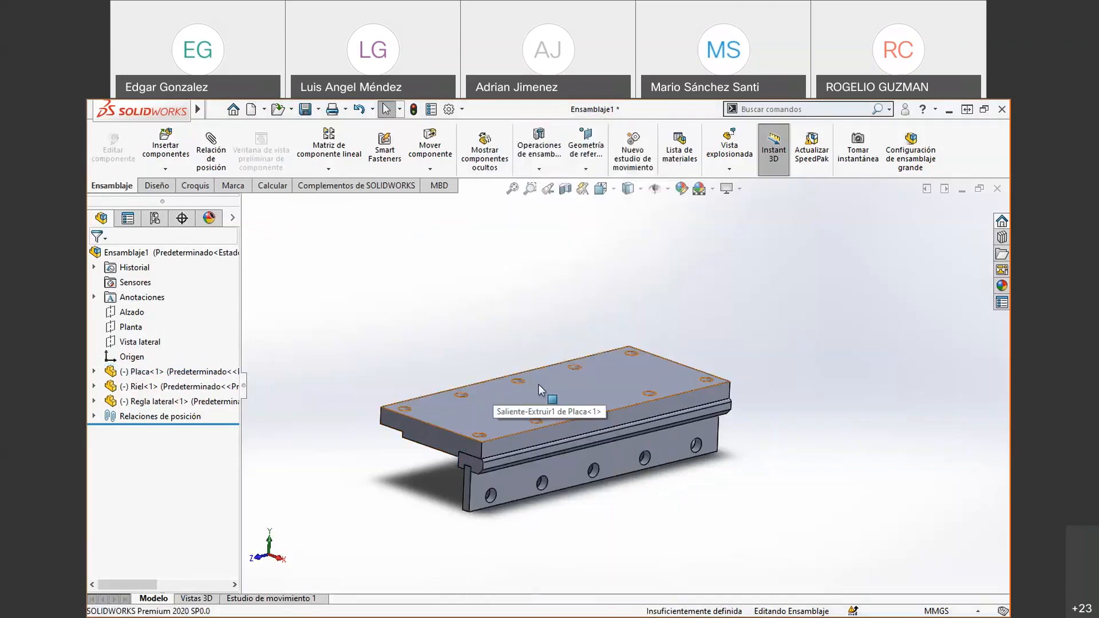
left_click_drag(557, 370, 542, 343)
left_click(521, 310)
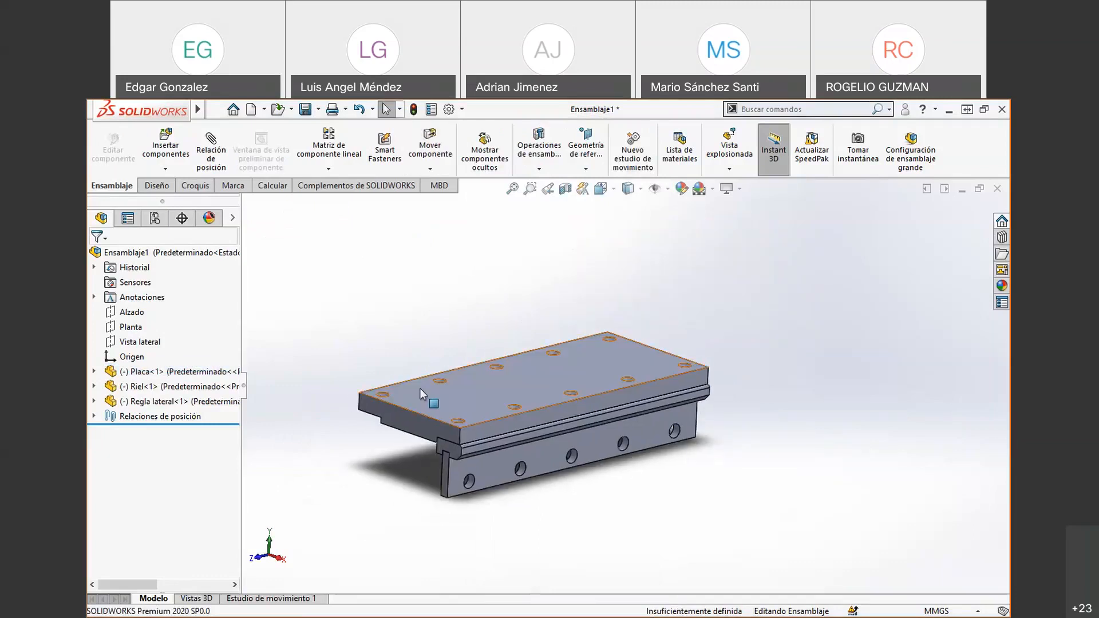
- Examine the plate's end face against the assembly's Alzado plane, along with its long side face, as possible mate references
left_click(409, 423)
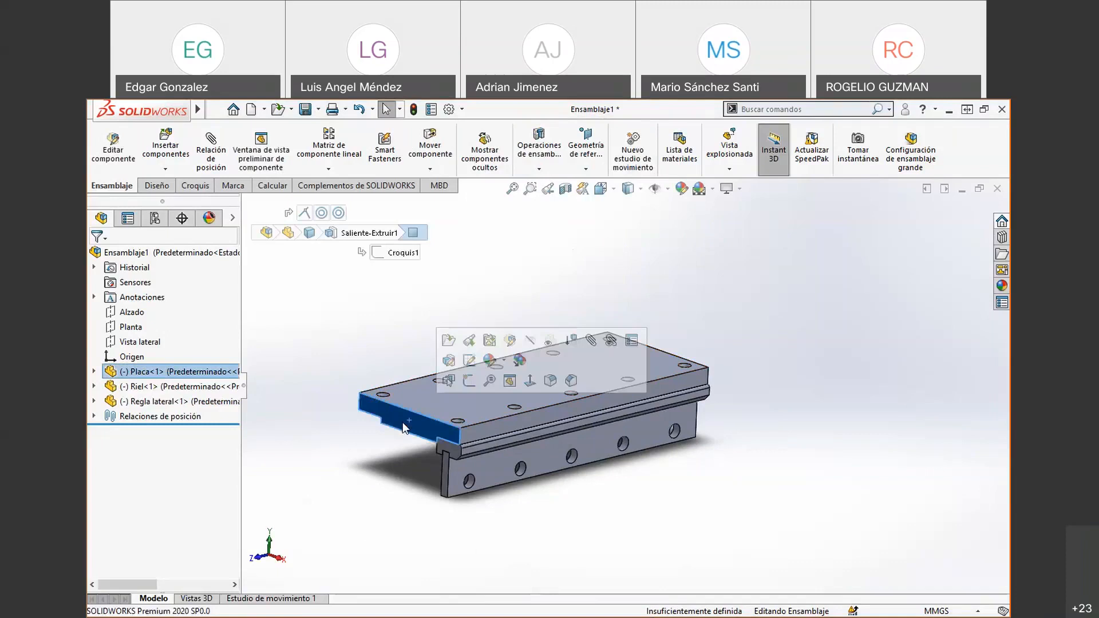
left_click(132, 314, "ctrl")
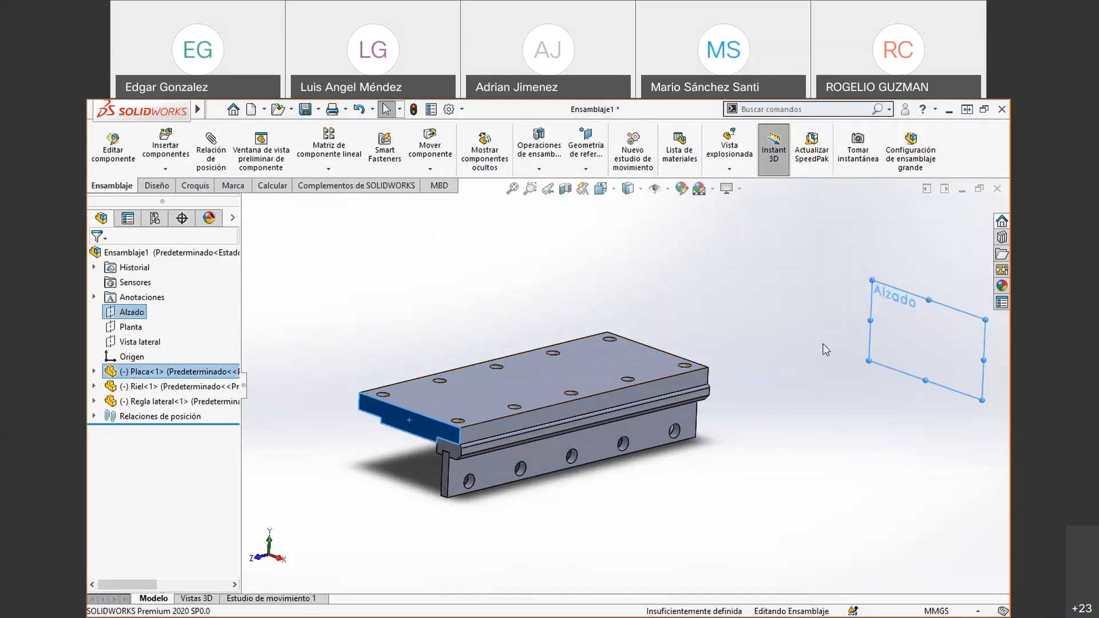
left_click(489, 428)
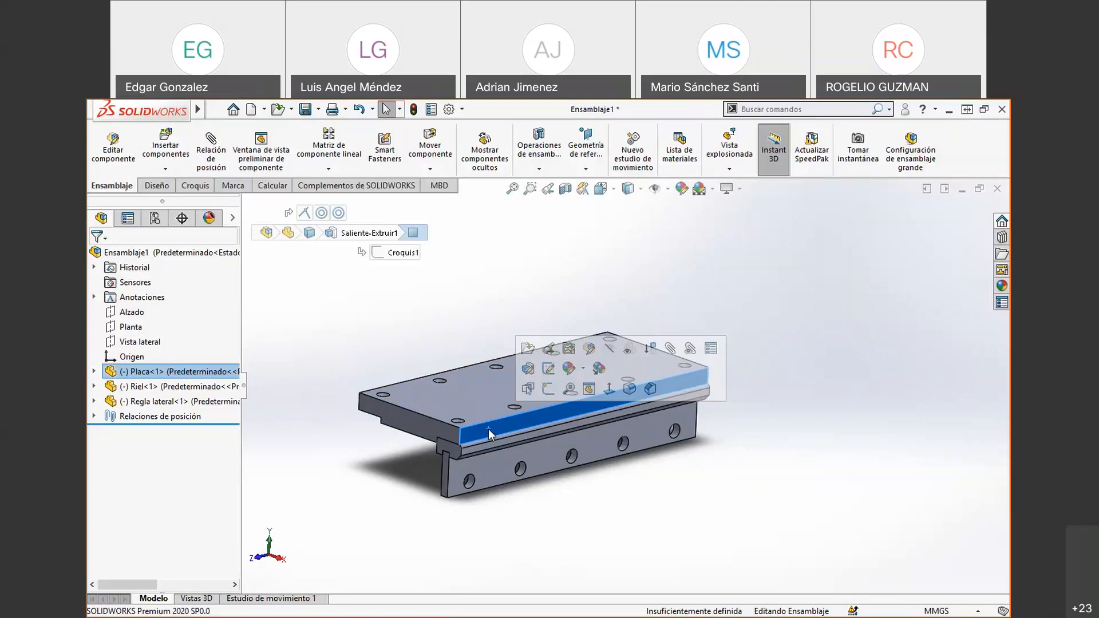
left_click(479, 350)
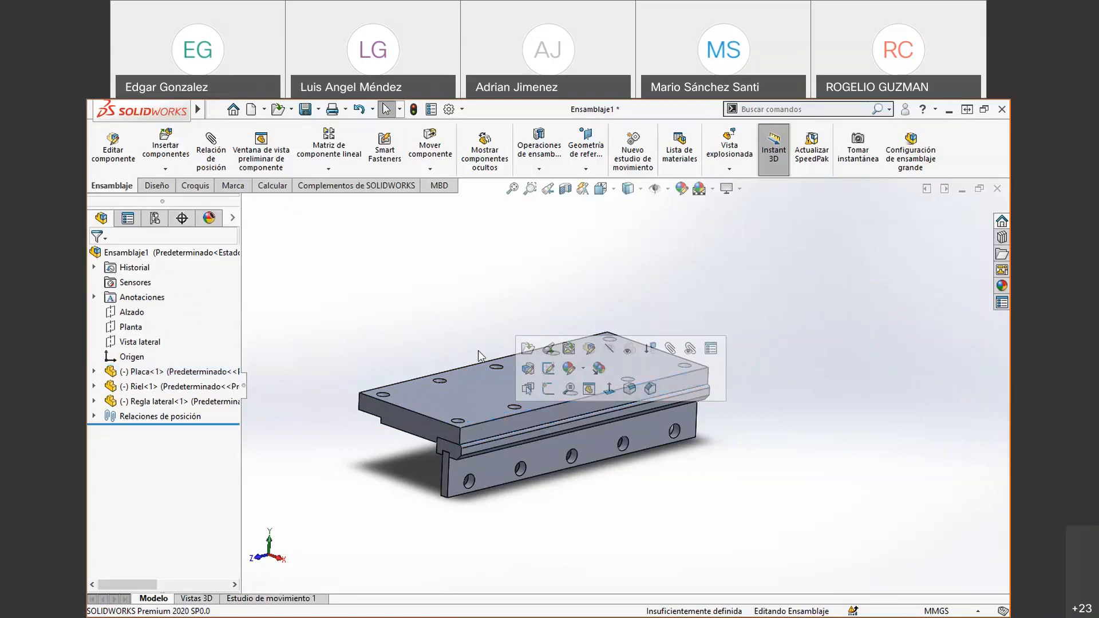
- Fix the Placa component at its current position in the assembly and try to move it
left_click(466, 386)
right_click(466, 386)
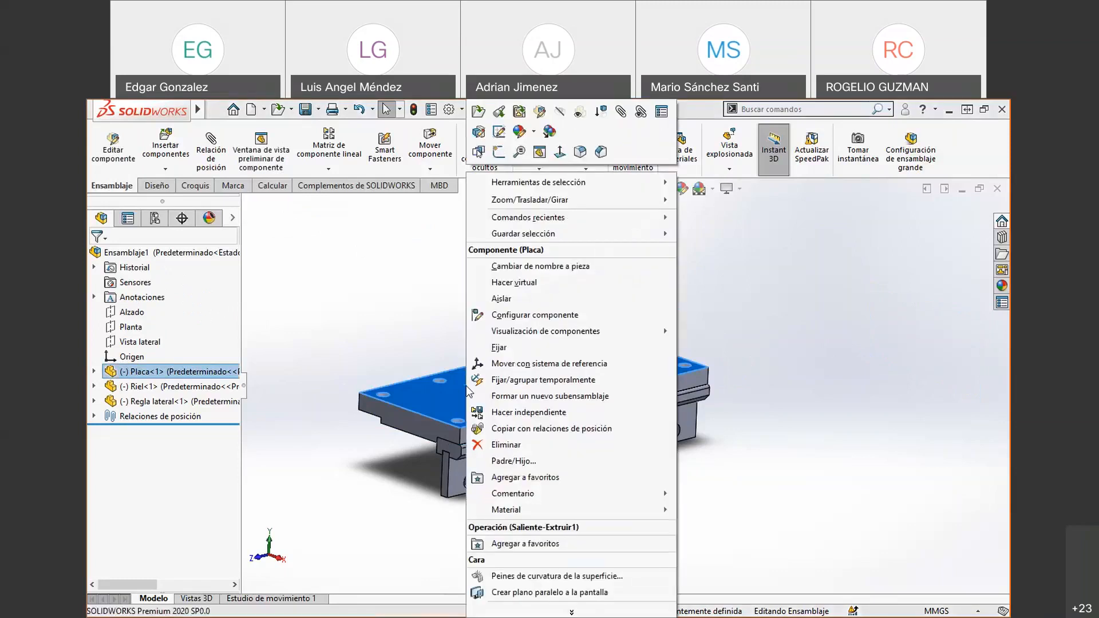
left_click(494, 349)
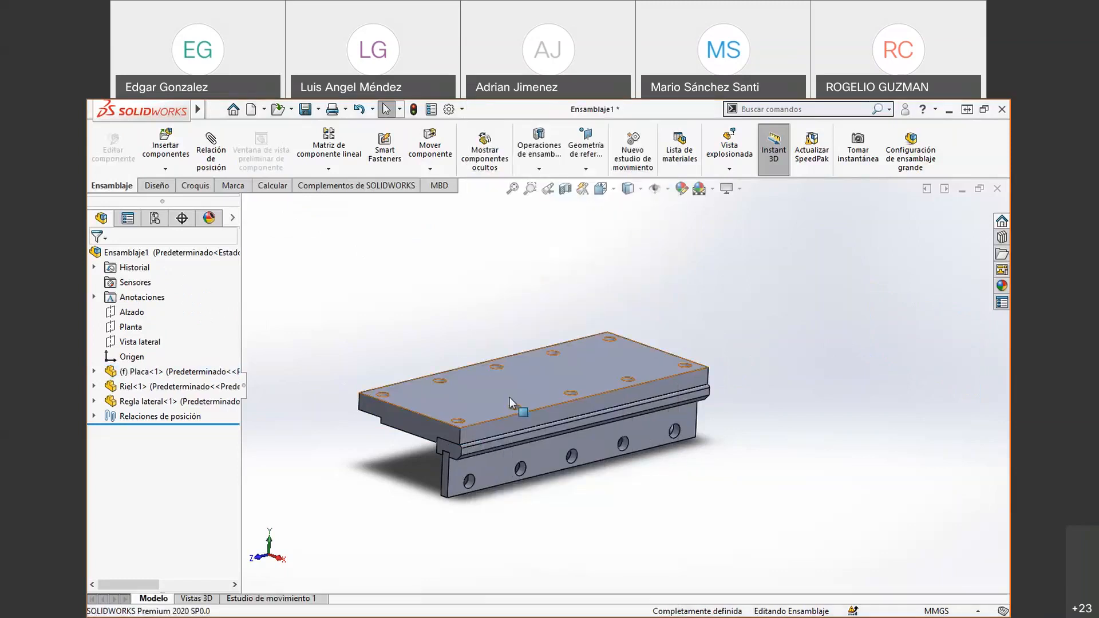
left_click_drag(509, 397, 621, 331)
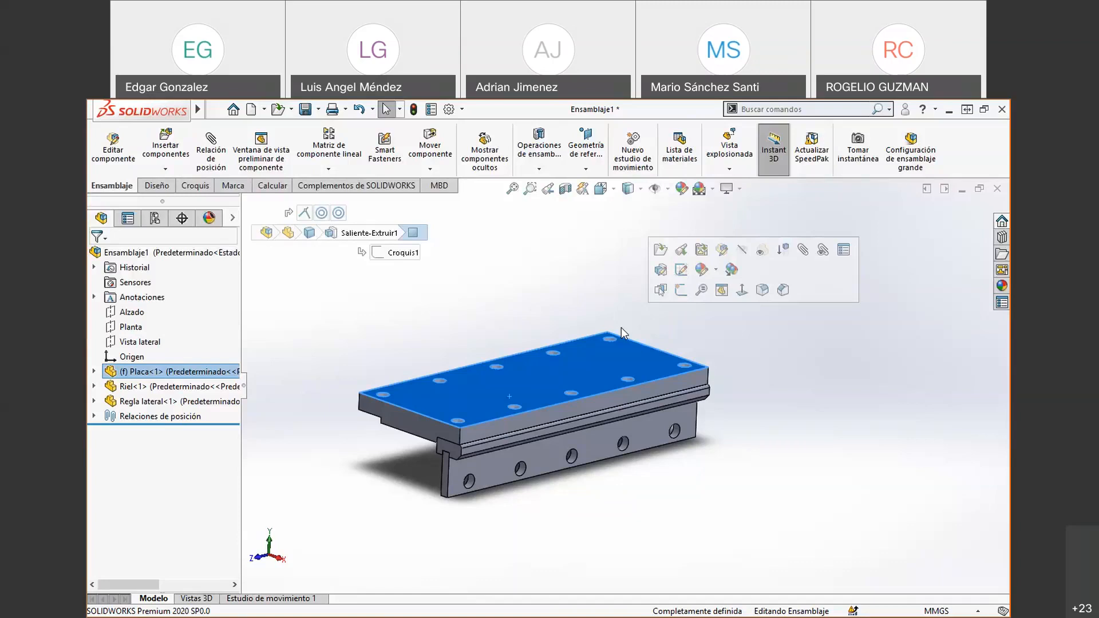
- Switch to Microsoft Whiteboard and sketch a car's side outline with labelled x, y and z axes starting from a circled origin
key("alt+Tab")
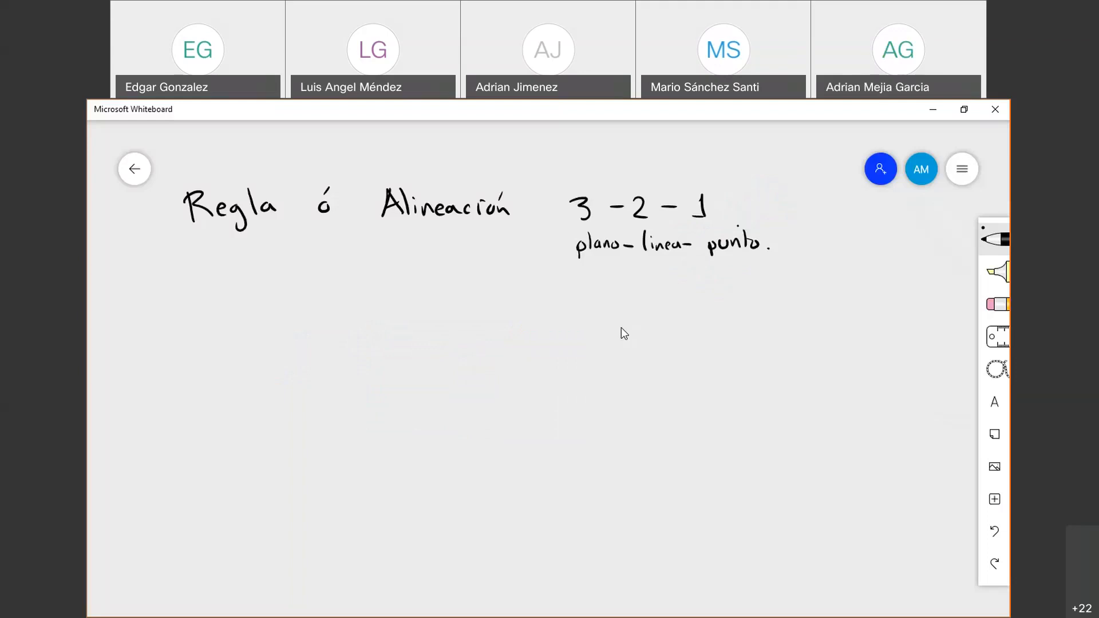
mouse_move(301, 401)
left_mouse_down()
mouse_move(316, 376)
mouse_move(492, 323)
mouse_move(706, 382)
mouse_move(724, 406)
left_mouse_up()
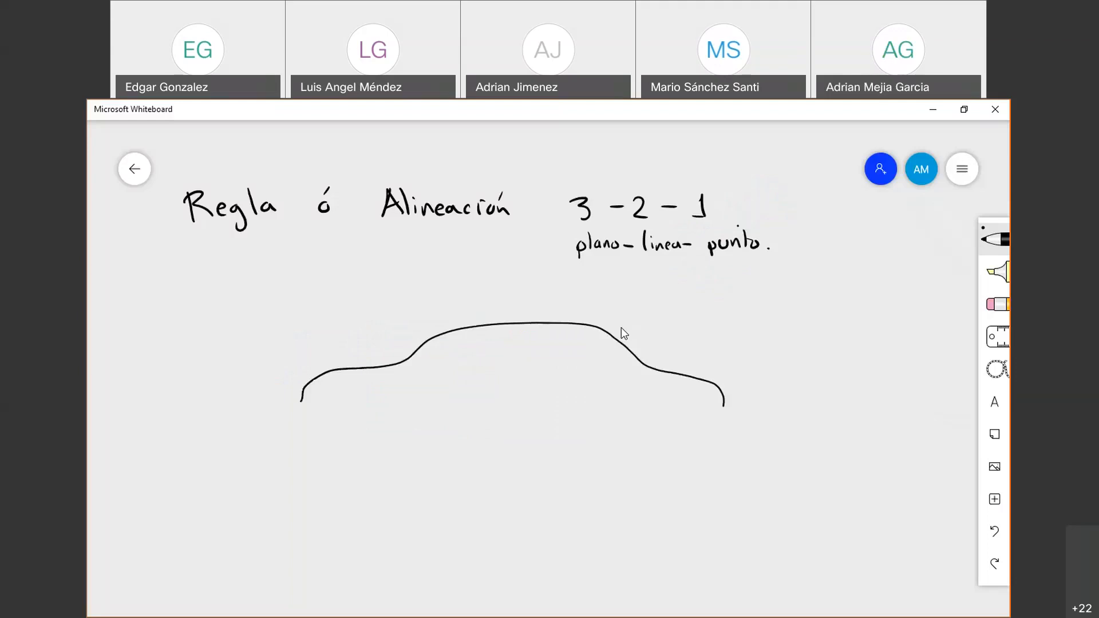
mouse_move(641, 414)
left_mouse_down()
mouse_move(653, 395)
mouse_move(656, 407)
mouse_move(655, 364)
mouse_move(667, 386)
mouse_move(596, 409)
mouse_move(617, 422)
left_mouse_up()
left_click_drag(616, 414, 610, 422)
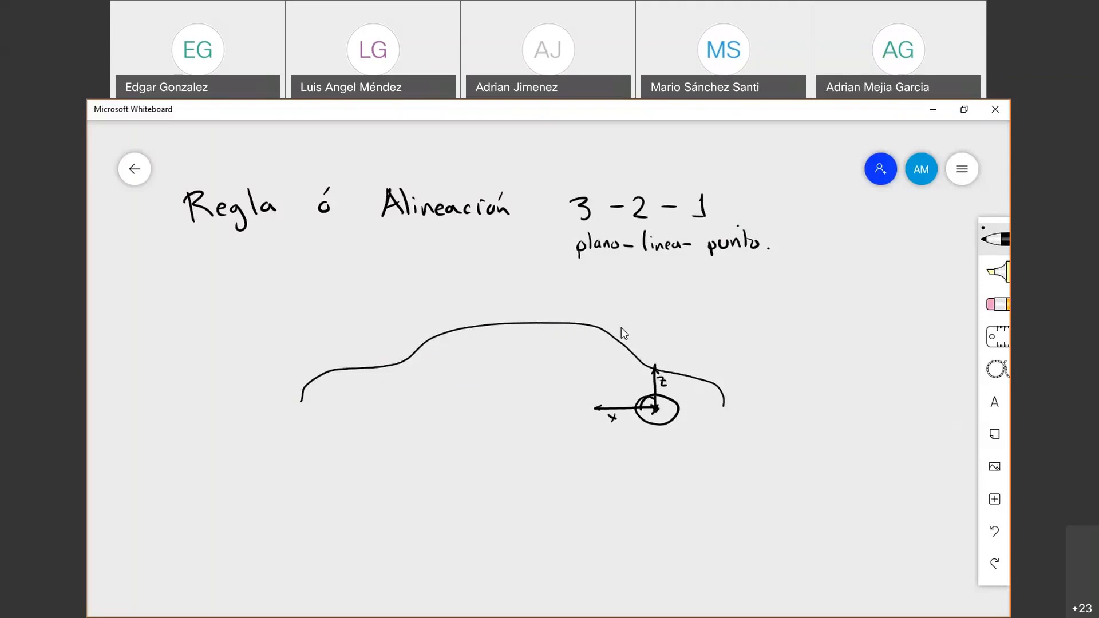
left_click_drag(659, 413, 670, 427)
- Sketch a second, end-on car outline with a cross at its centre, and switch back to SOLIDWORKS
mouse_move(792, 377)
left_mouse_down()
mouse_move(794, 401)
mouse_move(814, 371)
mouse_move(804, 344)
mouse_move(829, 314)
mouse_move(858, 315)
left_mouse_up()
mouse_move(872, 314)
left_mouse_down()
mouse_move(925, 322)
mouse_move(936, 352)
left_mouse_up()
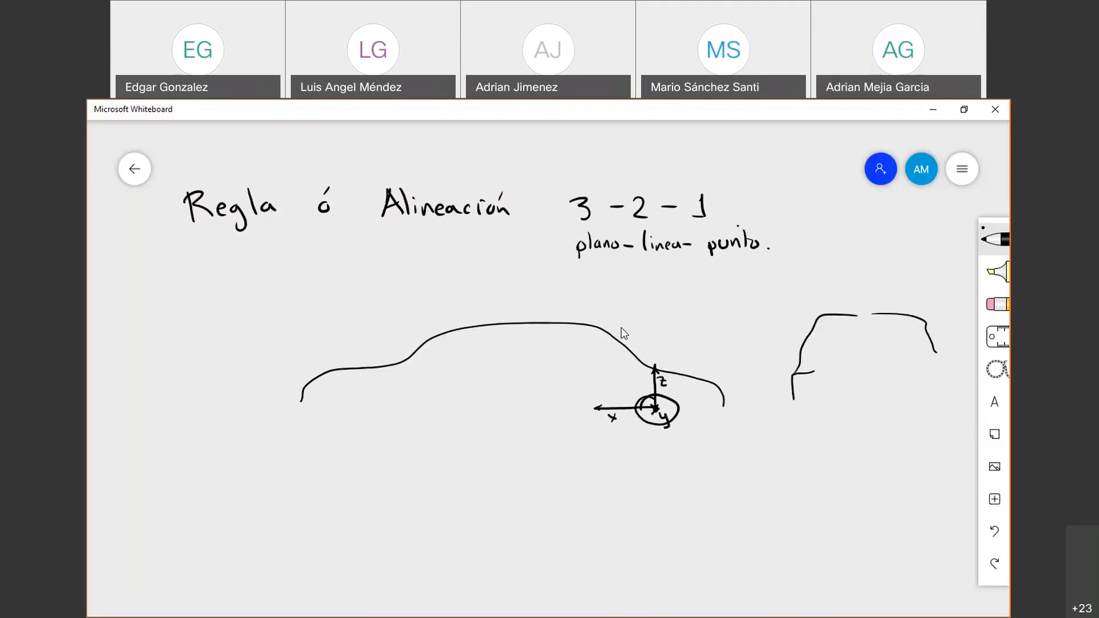
left_click_drag(800, 374, 939, 394)
mouse_move(868, 382)
left_mouse_down()
mouse_move(866, 401)
mouse_move(875, 390)
left_mouse_up()
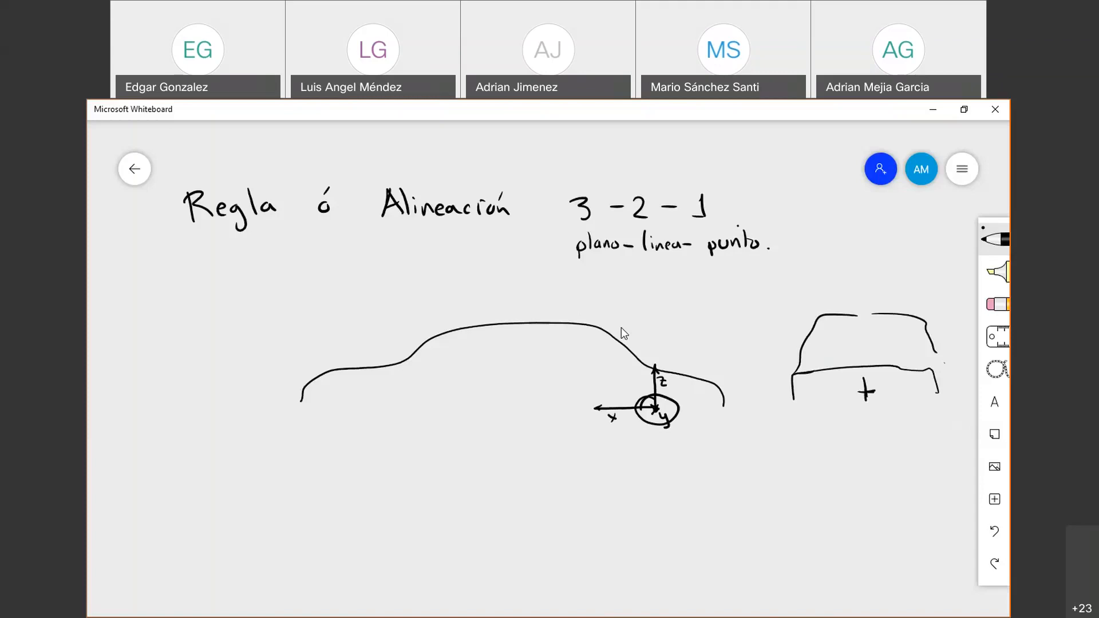
key("alt+Tab")
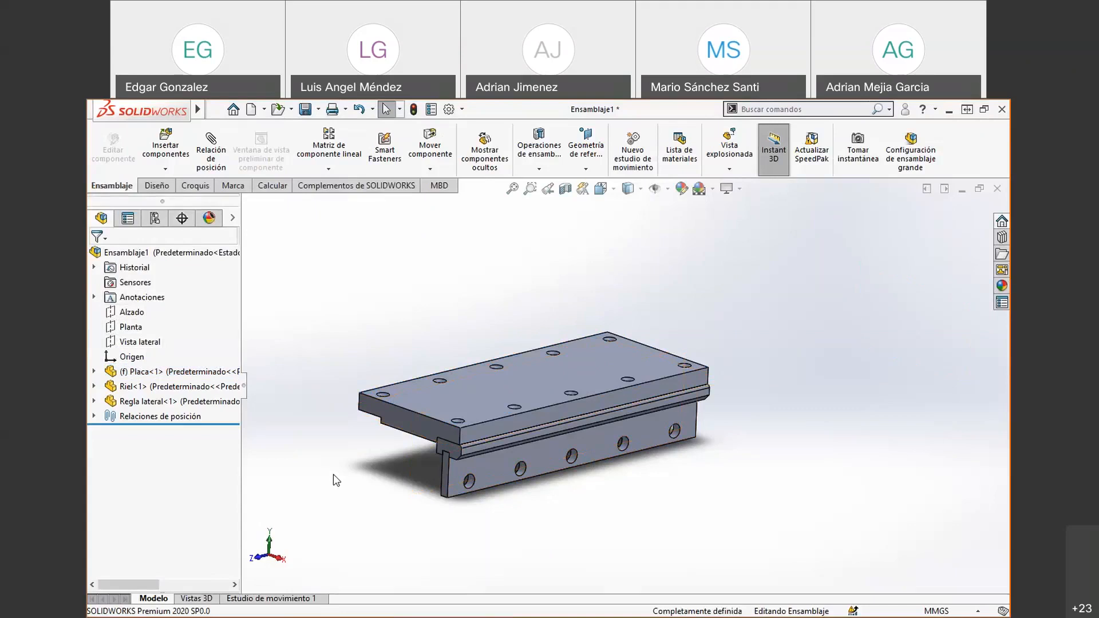
- Create a reference plane midway between the plate's two long side faces
left_click(598, 147)
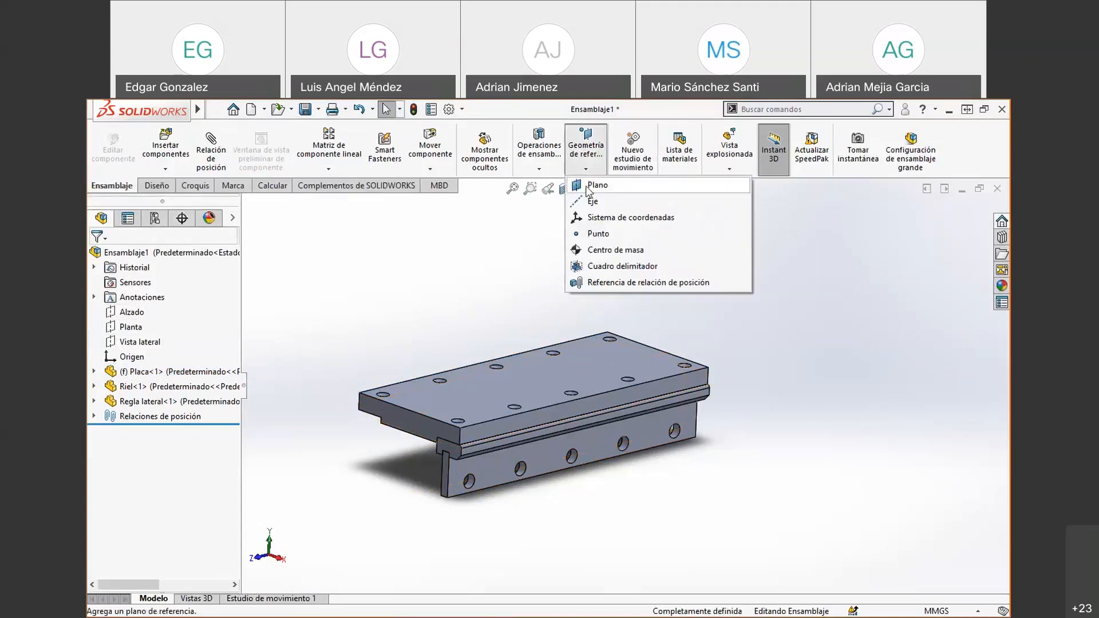
left_click(589, 185)
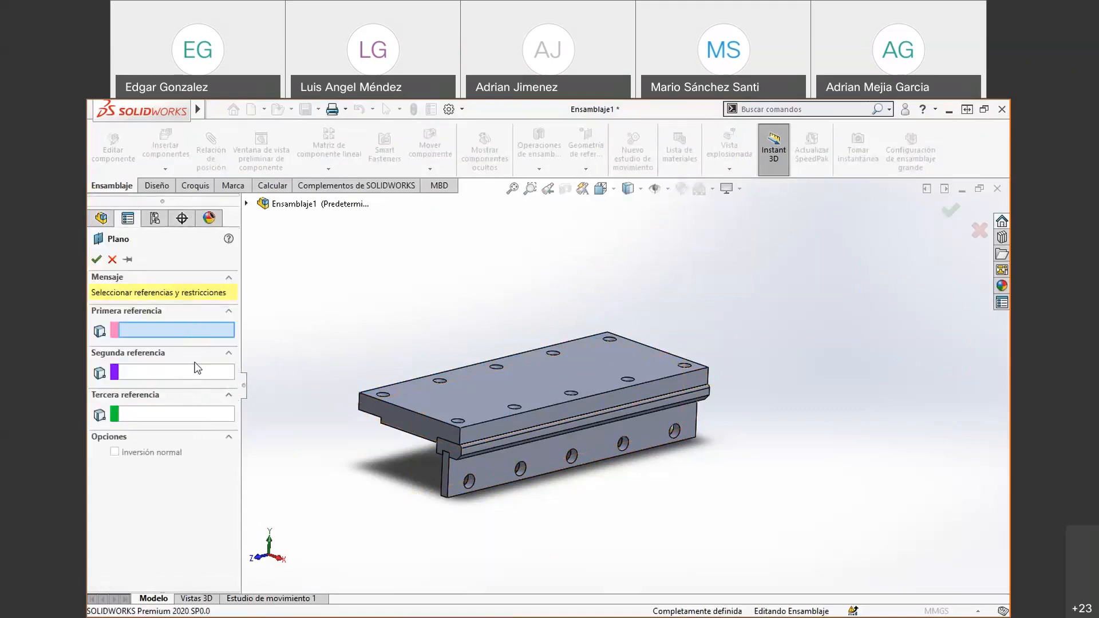
left_click(493, 427)
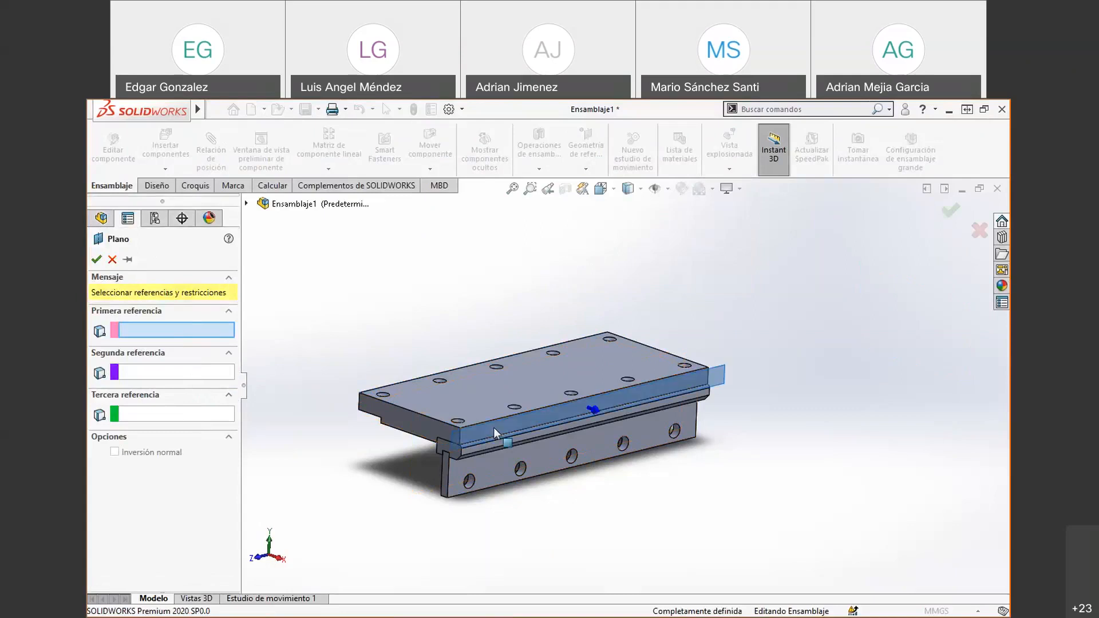
middle_click_drag(355, 394, 582, 495)
left_click(537, 431)
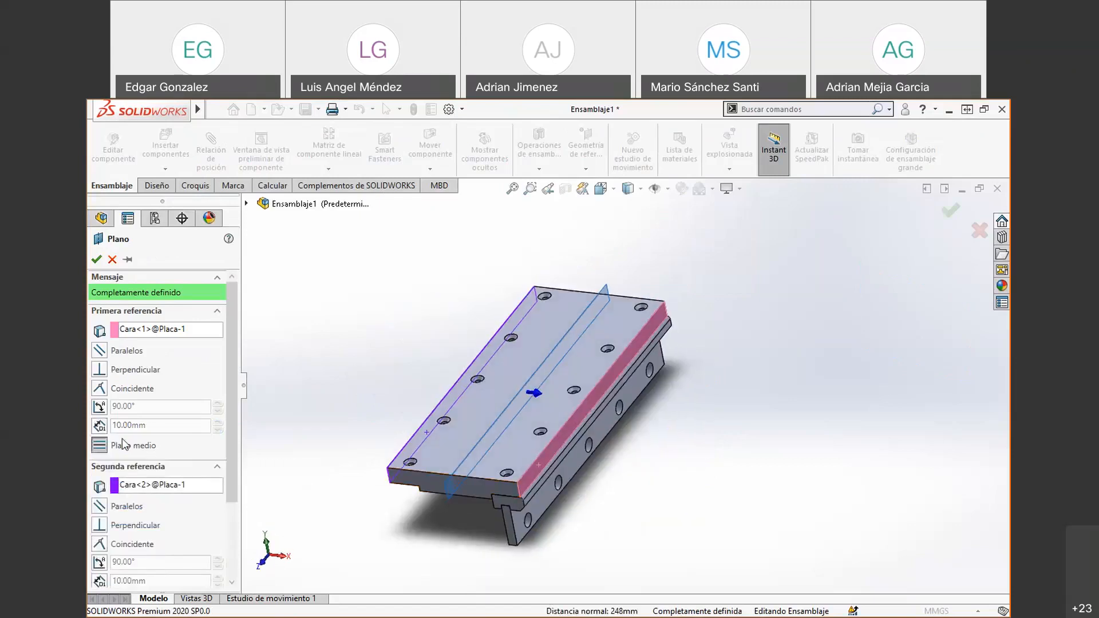
left_click_drag(233, 411, 234, 486)
middle_click_drag(406, 548, 461, 479)
scroll(690, 410, "down", 4)
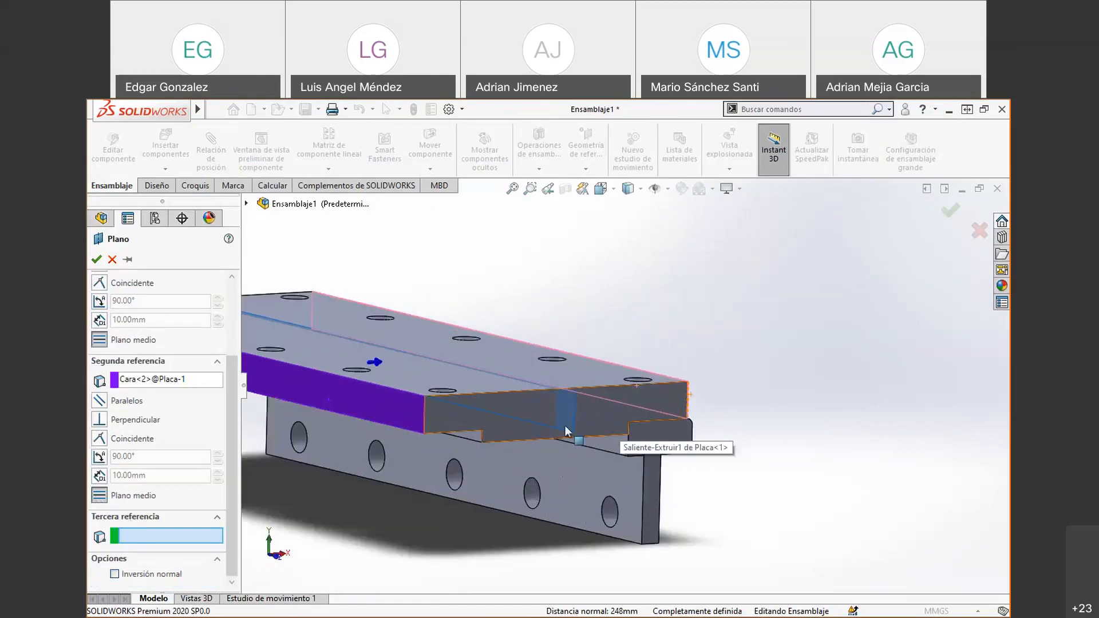
left_click(96, 260)
- Check the new mid plane against the plate and undo its creation
middle_click_drag(800, 338, 714, 373)
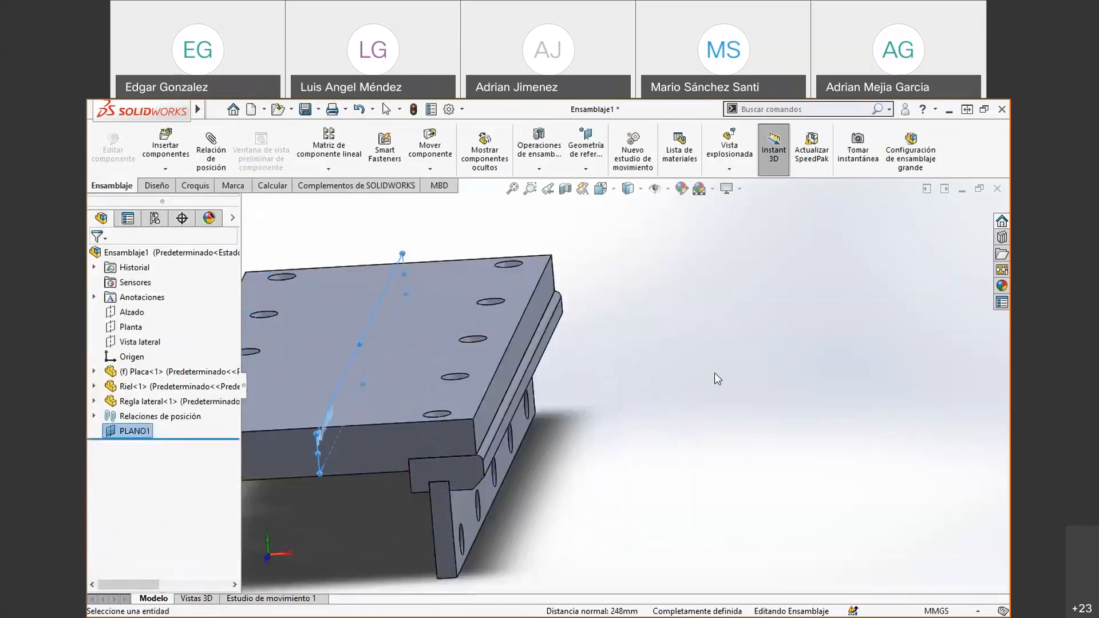
scroll(715, 373, "up", 3)
left_click(340, 479)
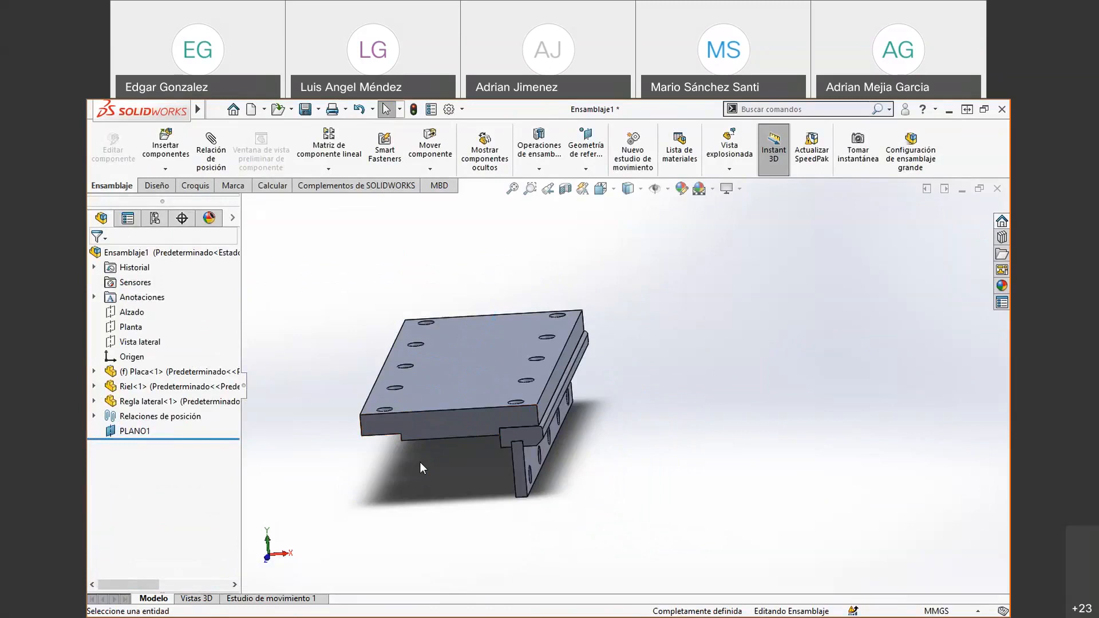
key("ctrl+z")
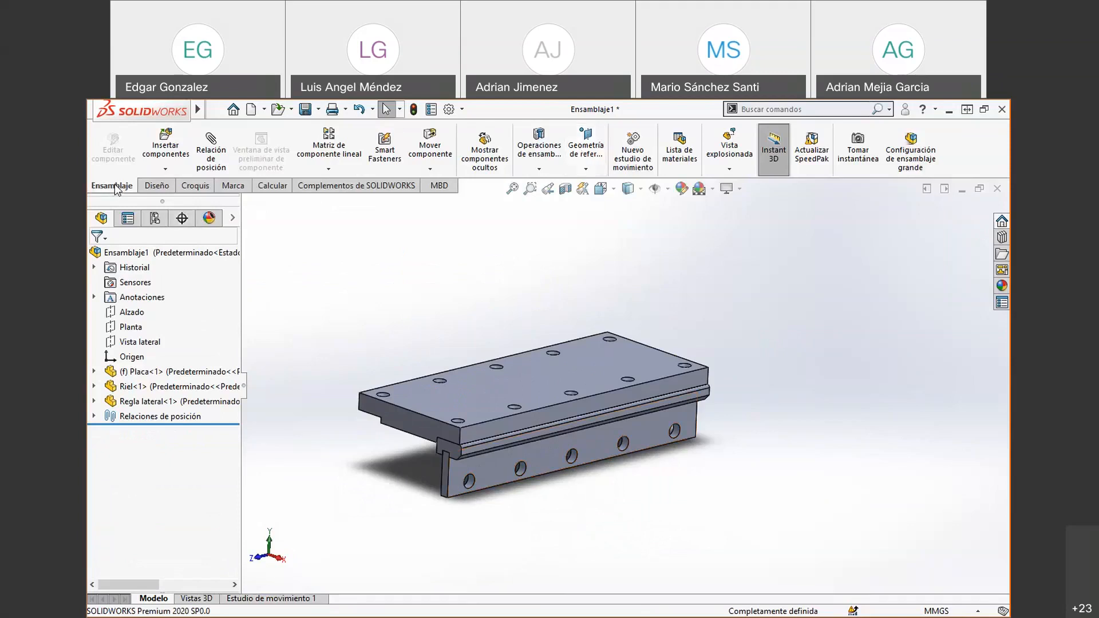
- Recreate the reference plane with the Plano medio option between the plate's two long side faces, and select it
left_click(591, 145)
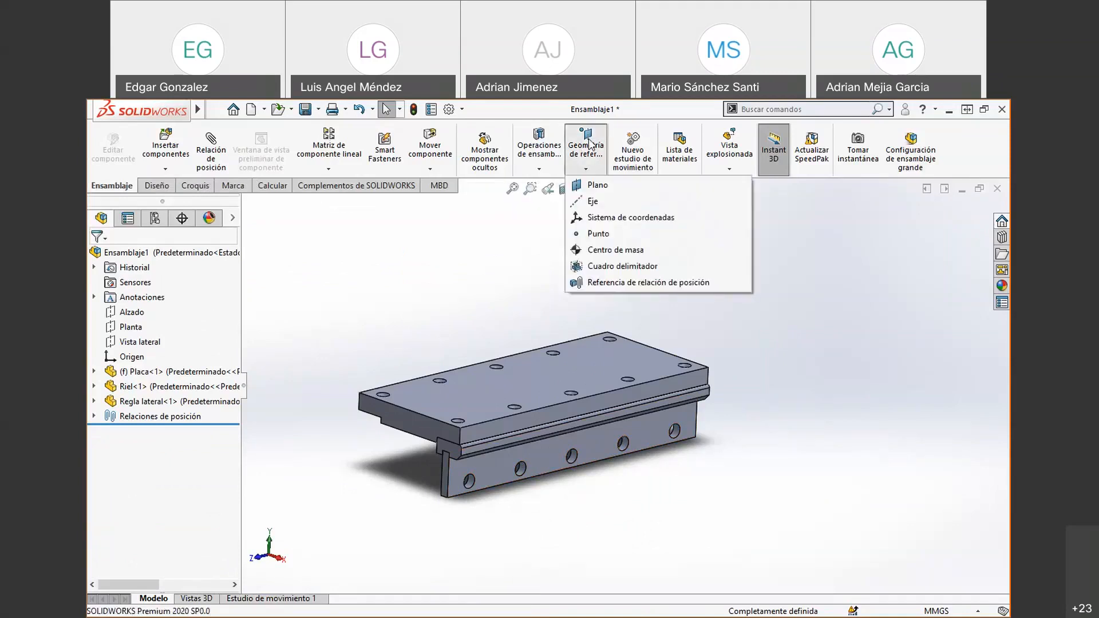
left_click(597, 186)
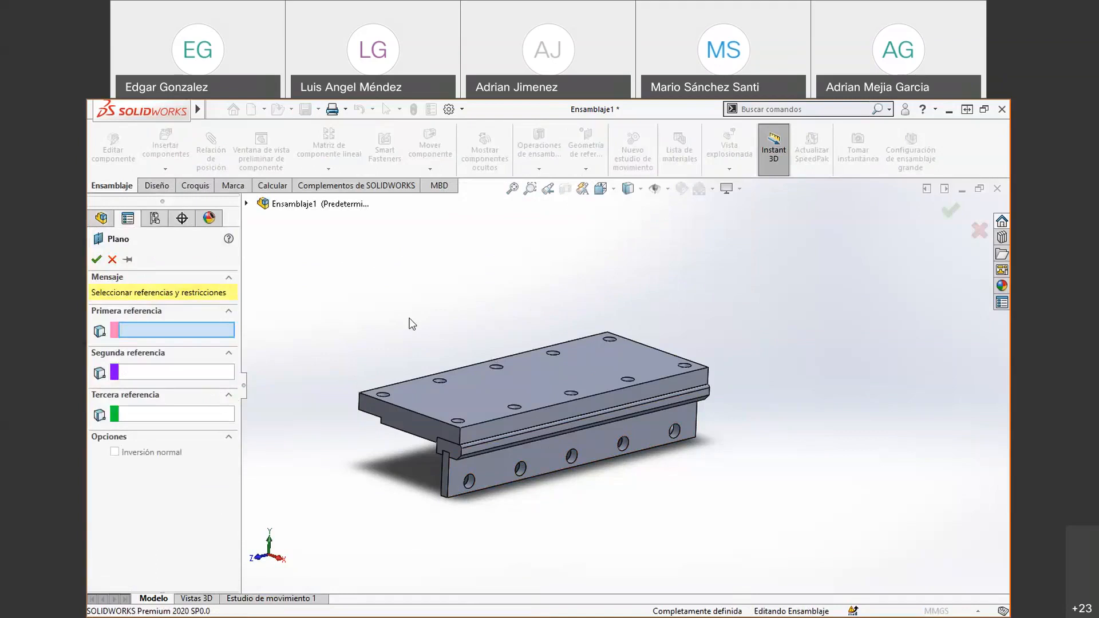
left_click(493, 429)
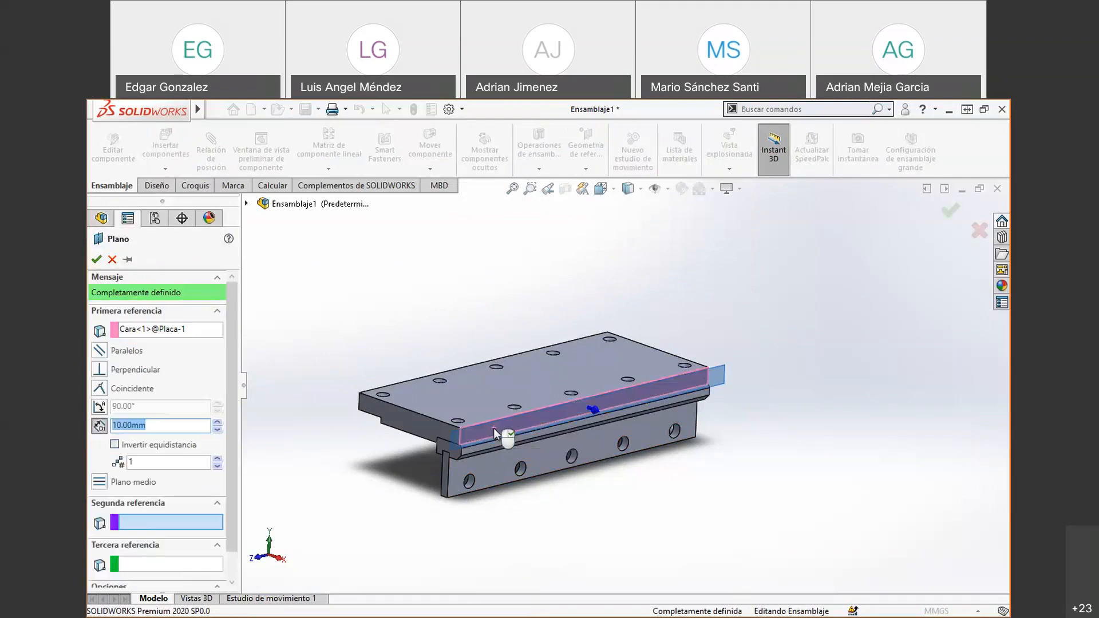
middle_click_drag(338, 371, 531, 403)
left_click(534, 410)
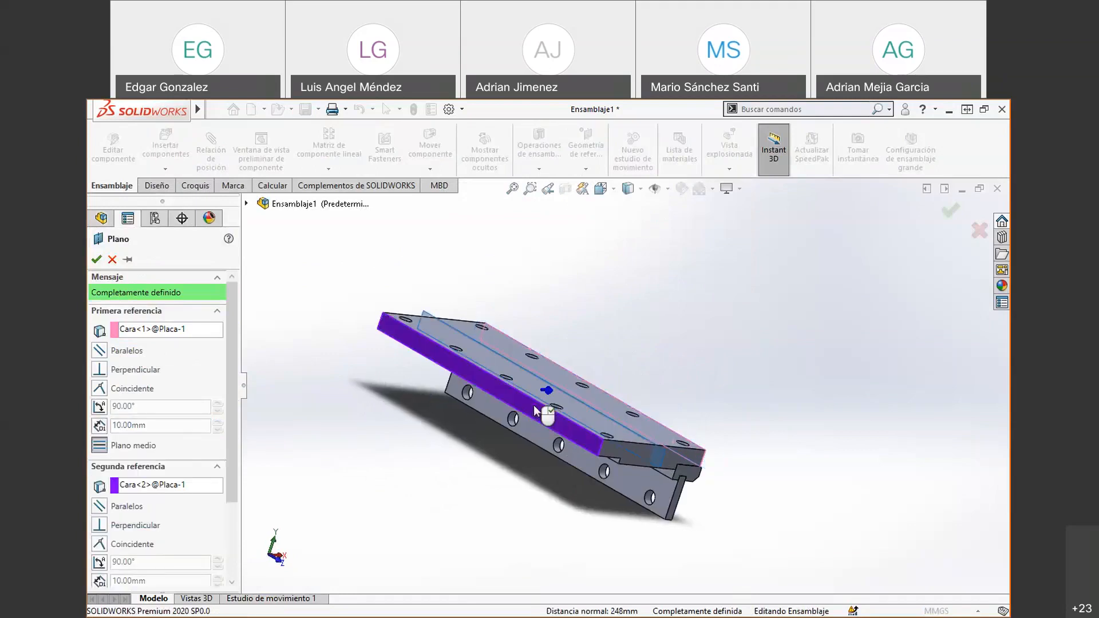
middle_click_drag(781, 454, 721, 460)
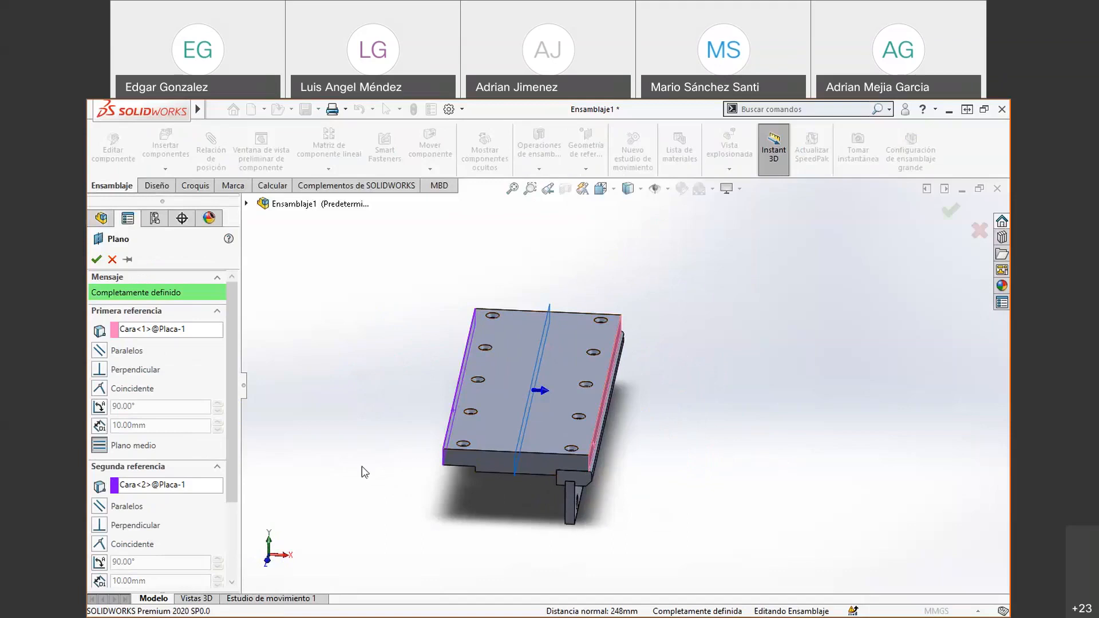
left_click(102, 447)
left_click_drag(230, 371, 236, 438)
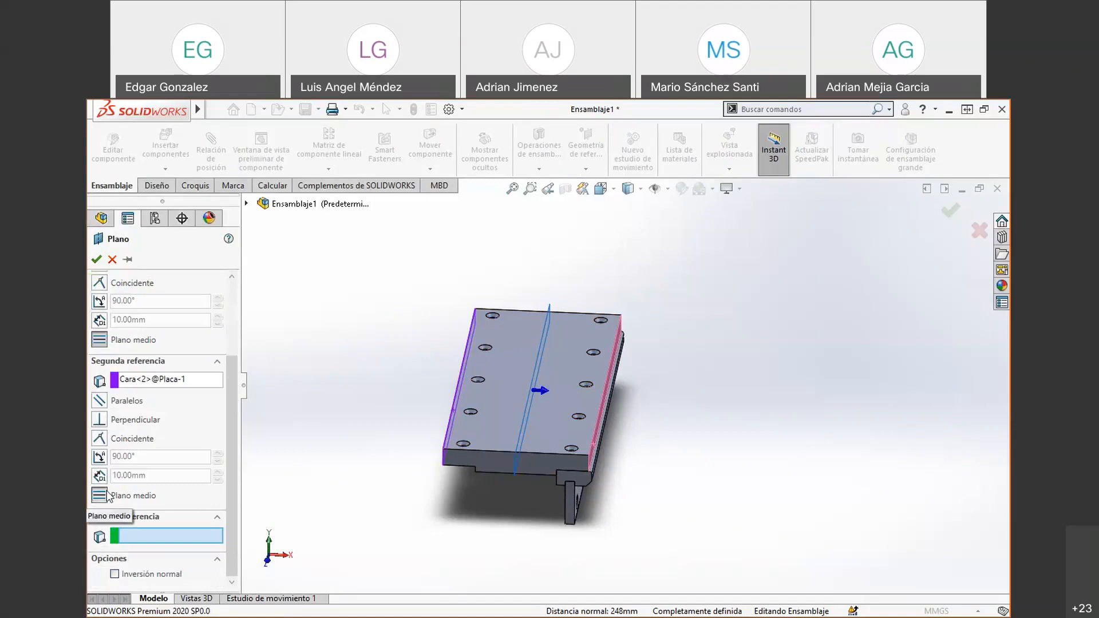
left_click(96, 260)
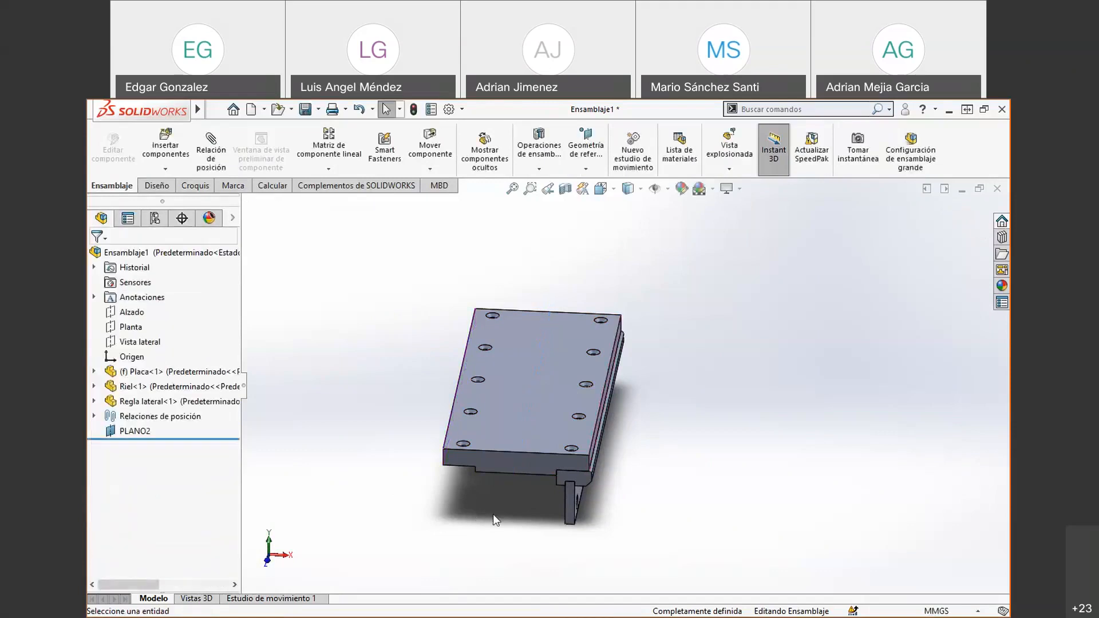
left_click(134, 431)
middle_click_drag(372, 447, 322, 461)
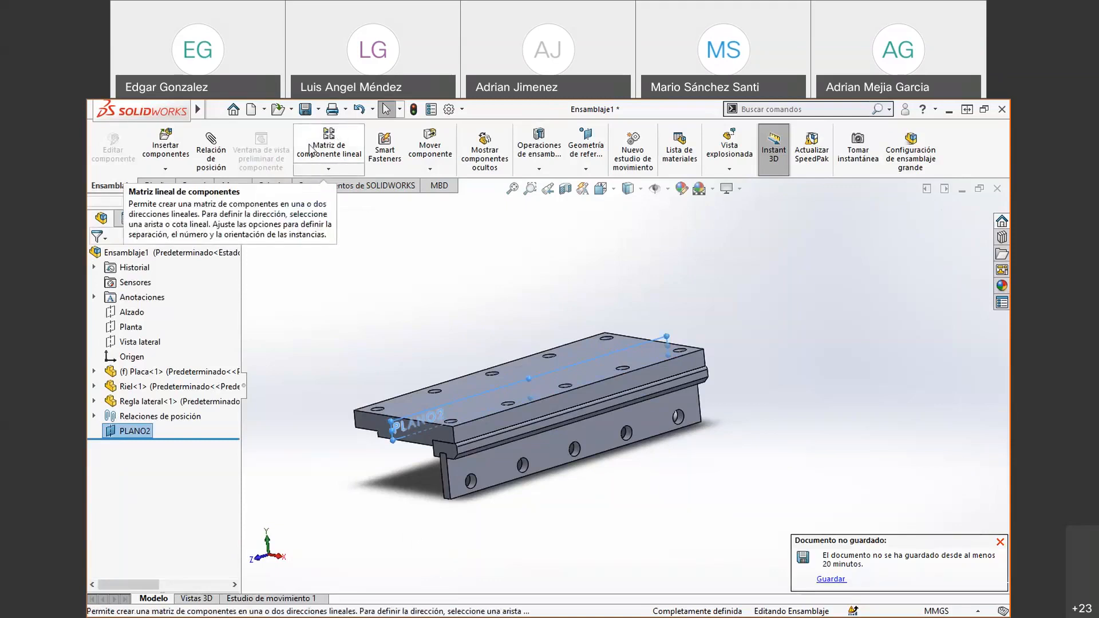
- Start a component mirror (Simetría de componentes) and reselect PLANO2 as its symmetry plane
left_click(329, 170)
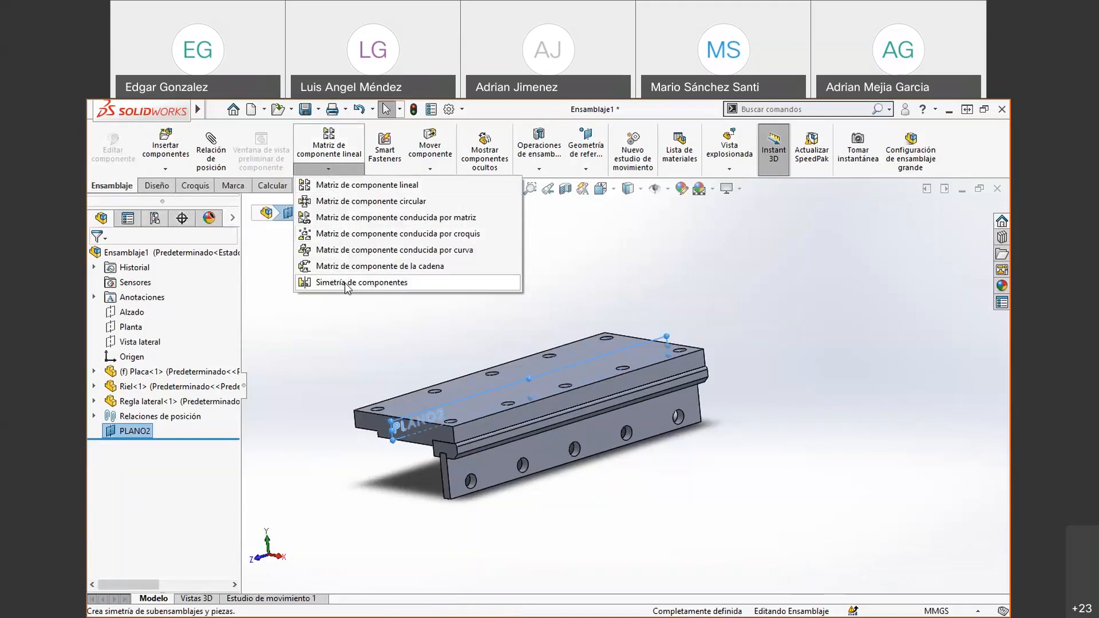
left_click(362, 282)
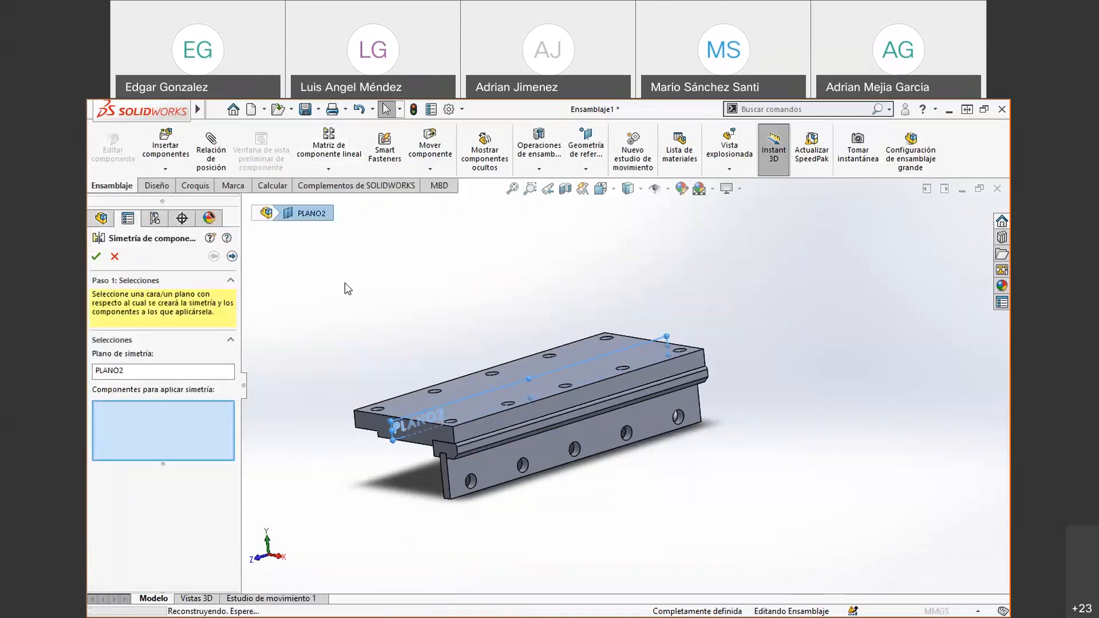
left_click(153, 370)
key("Delete")
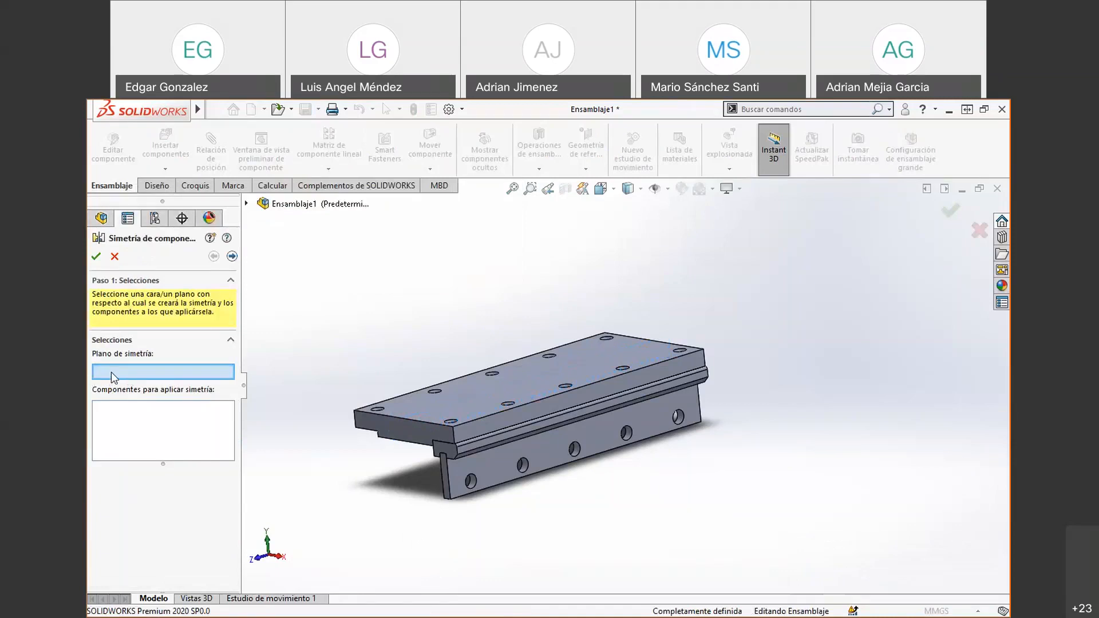
left_click(246, 203)
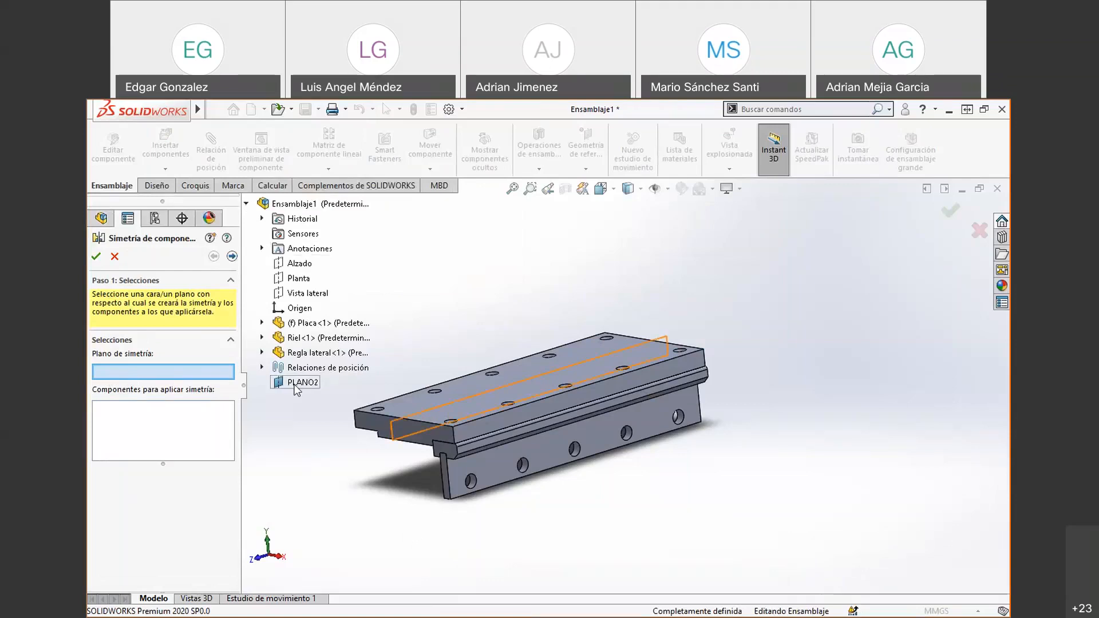
left_click(297, 384)
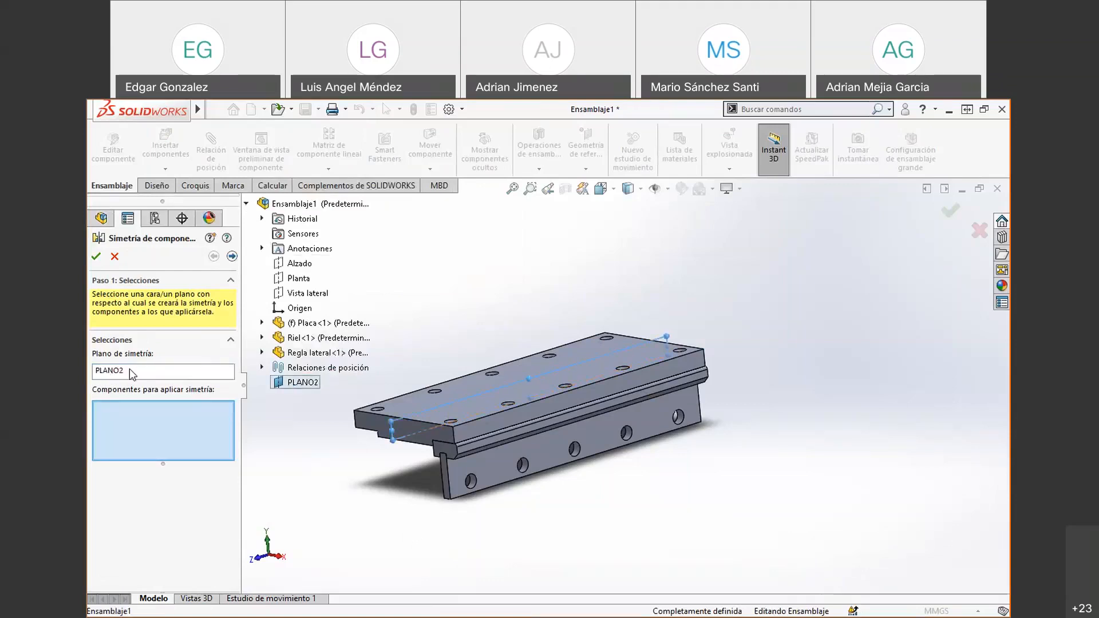
left_click(246, 205)
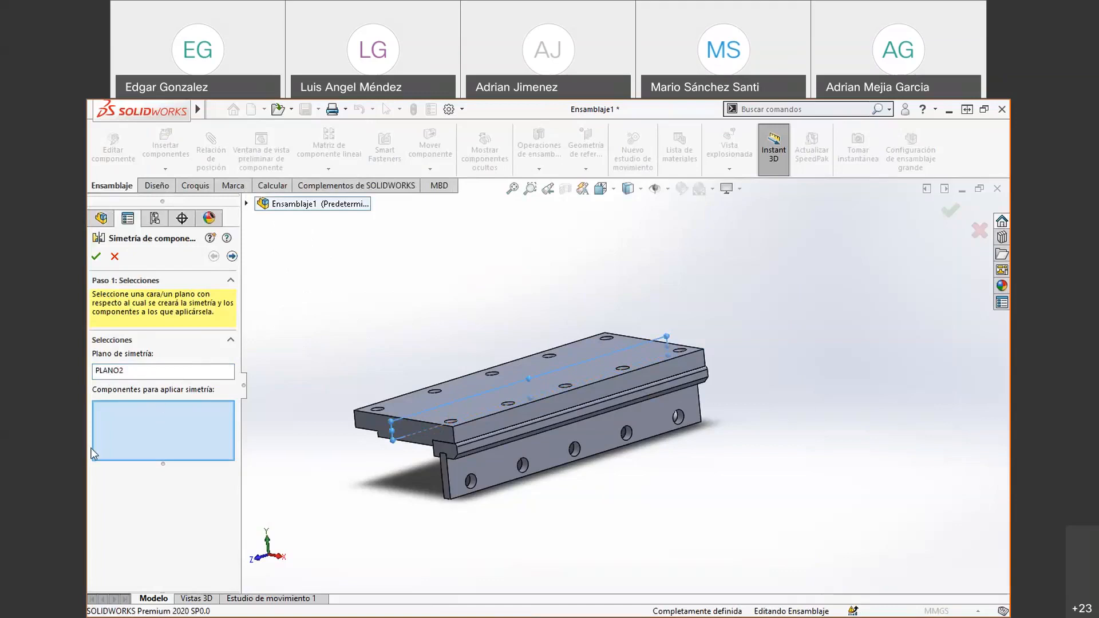
- Choose Riel and Regla lateral as the components to mirror and review the orientation settings
left_click(446, 449)
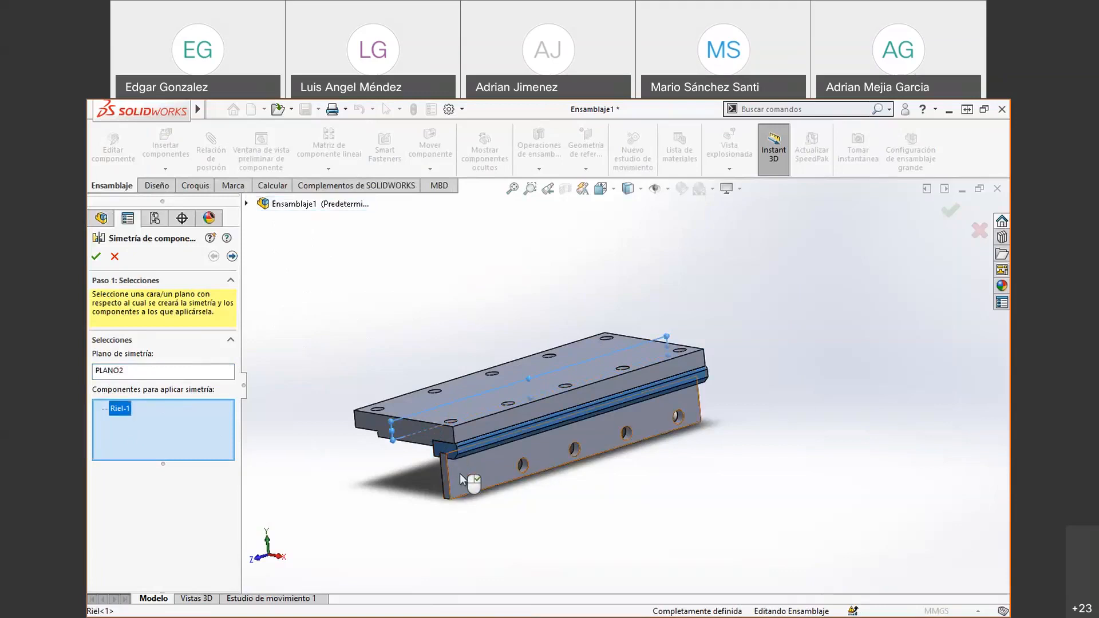
left_click(459, 473)
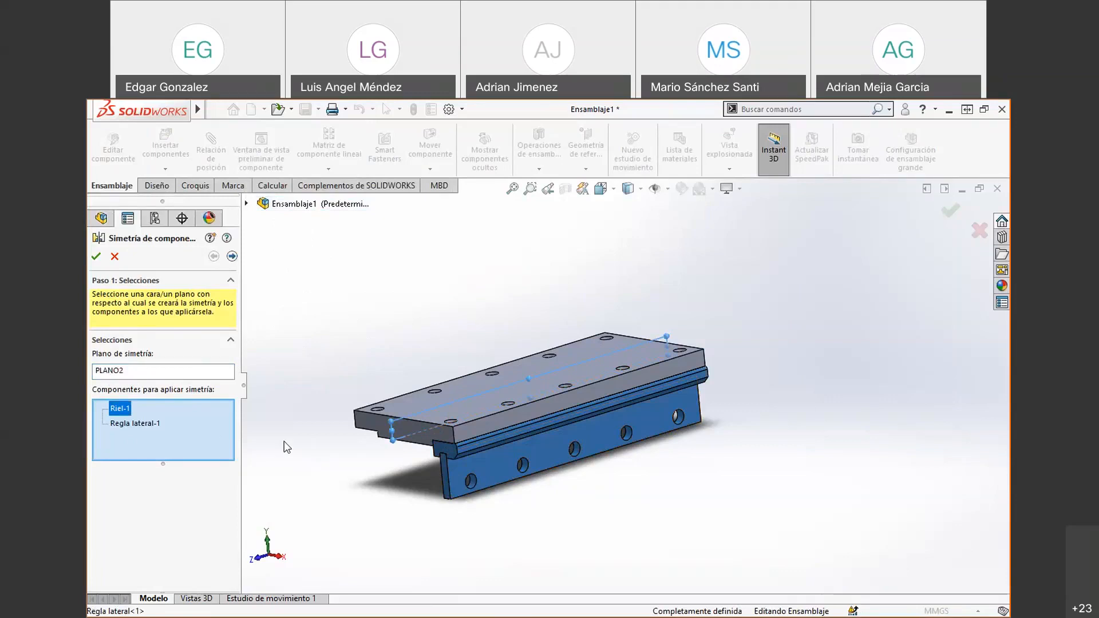
left_click(232, 256)
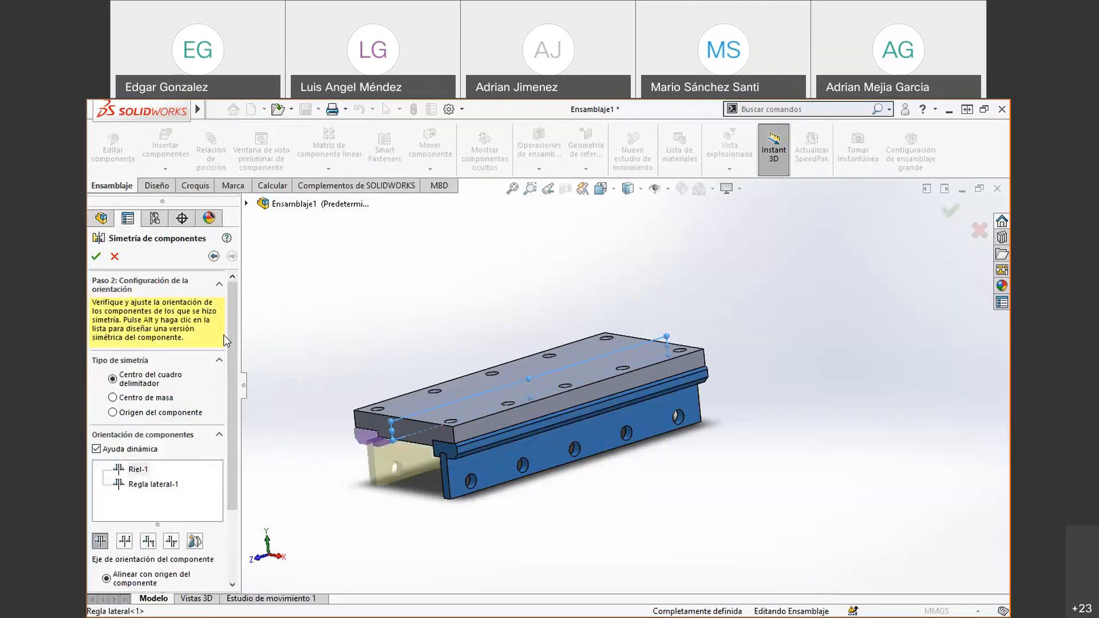
scroll(236, 342, "down", 1)
scroll(237, 345, "down", 1)
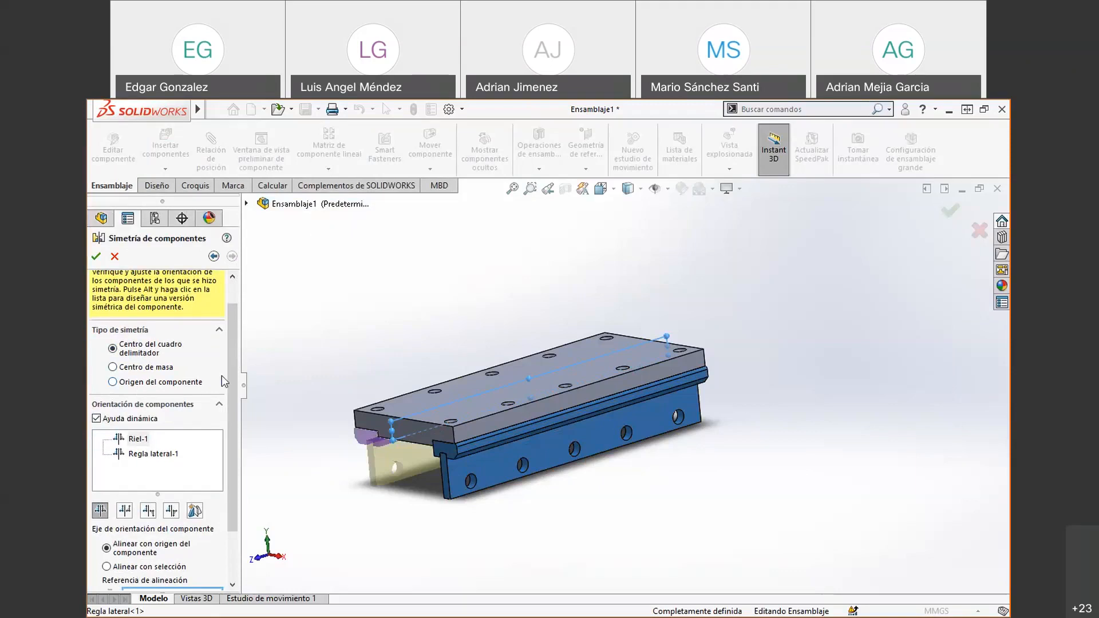
scroll(222, 376, "down", 3)
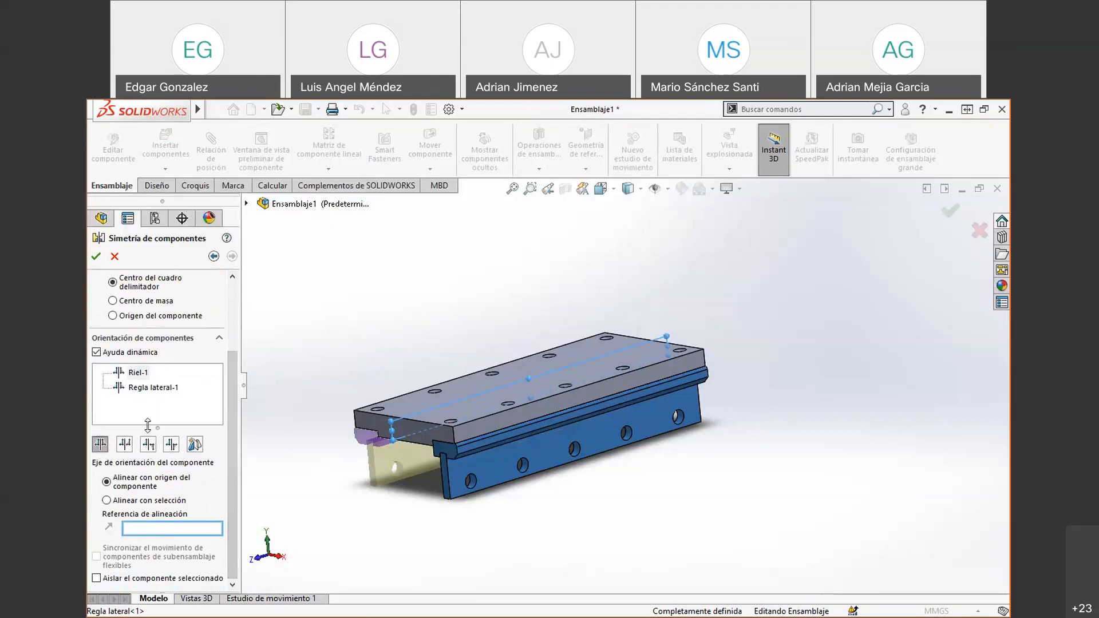
mouse_move(103, 446)
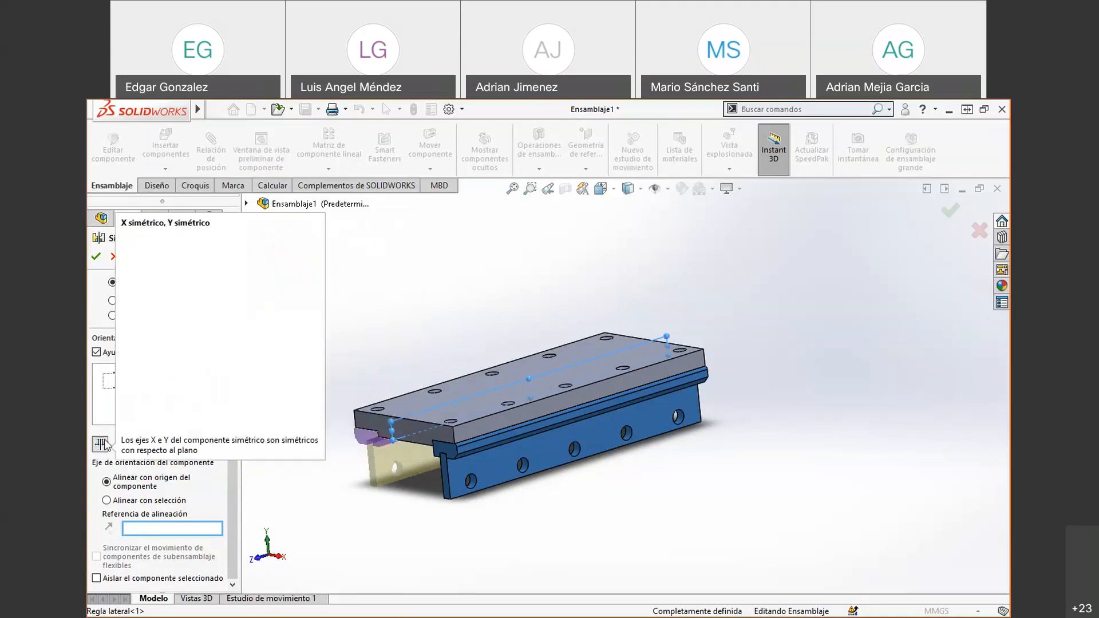
- Set Riel to Crear versión simétrica, with its geometry stored as a new derived configuration in the existing file
left_click(195, 445)
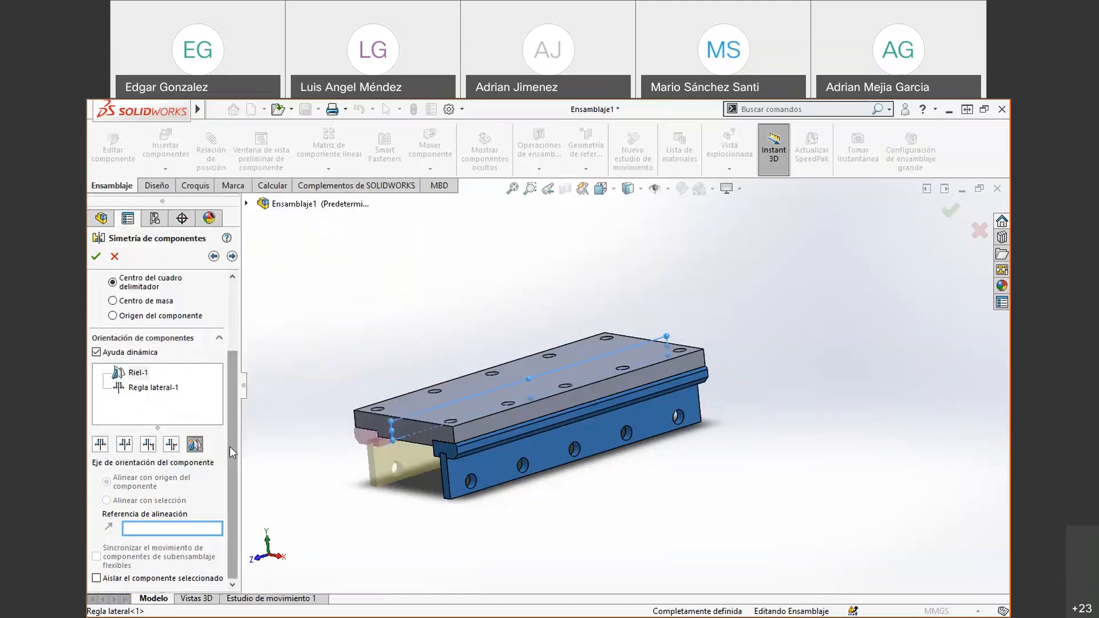
left_click_drag(229, 444, 229, 446)
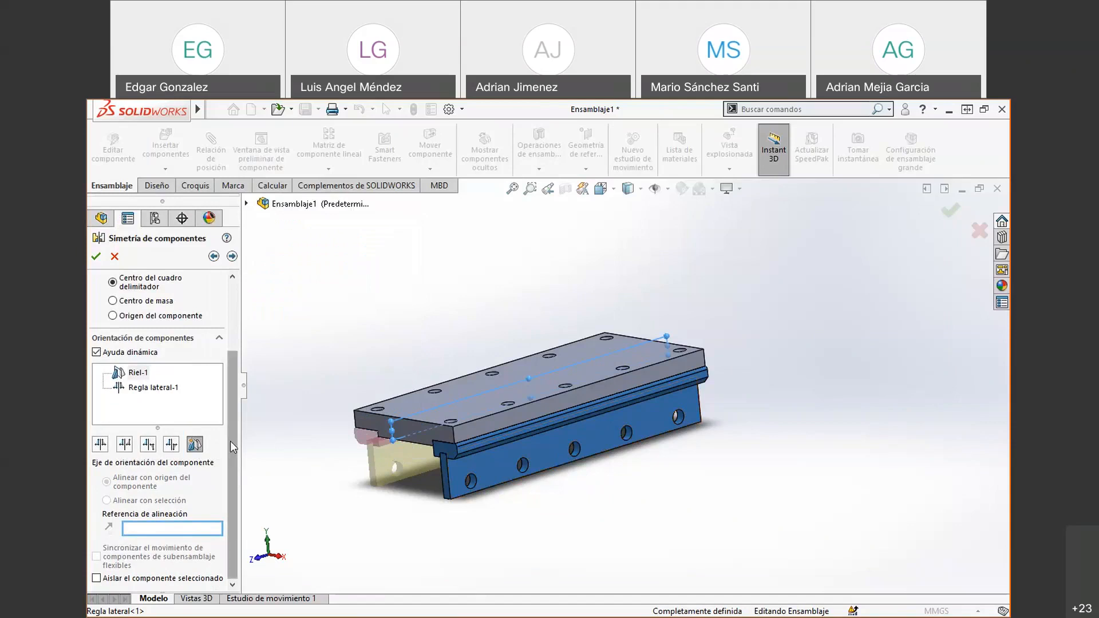
left_click(231, 257)
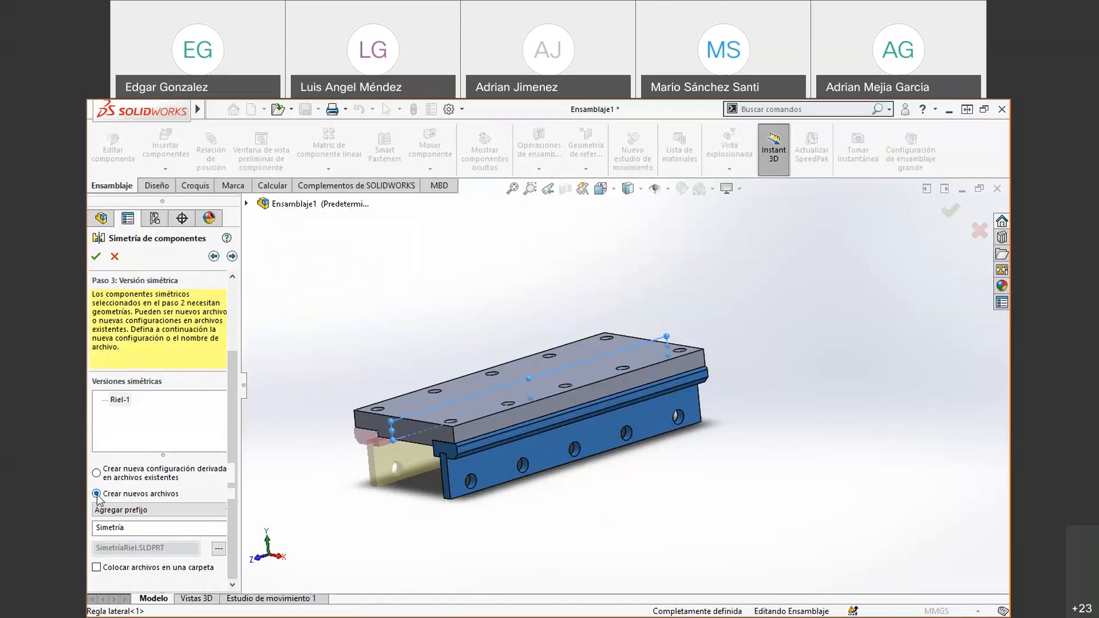
left_click(97, 473)
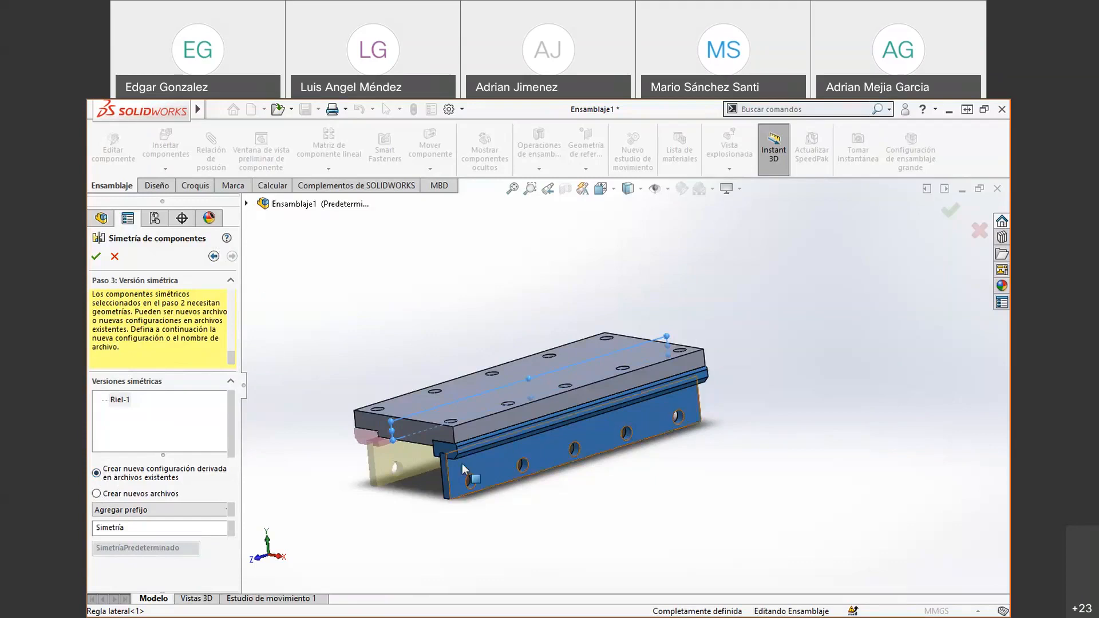
- Return Riel to the X simétrico, Y simétrico orientation and compare the preview with the other orientation options
left_click(213, 256)
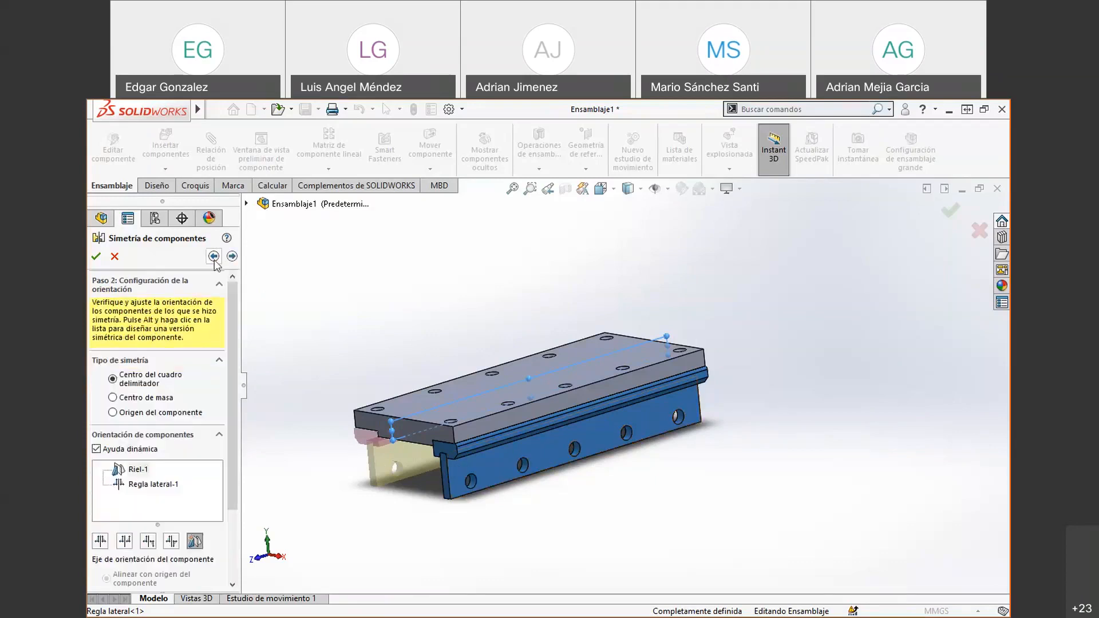
left_click(100, 541)
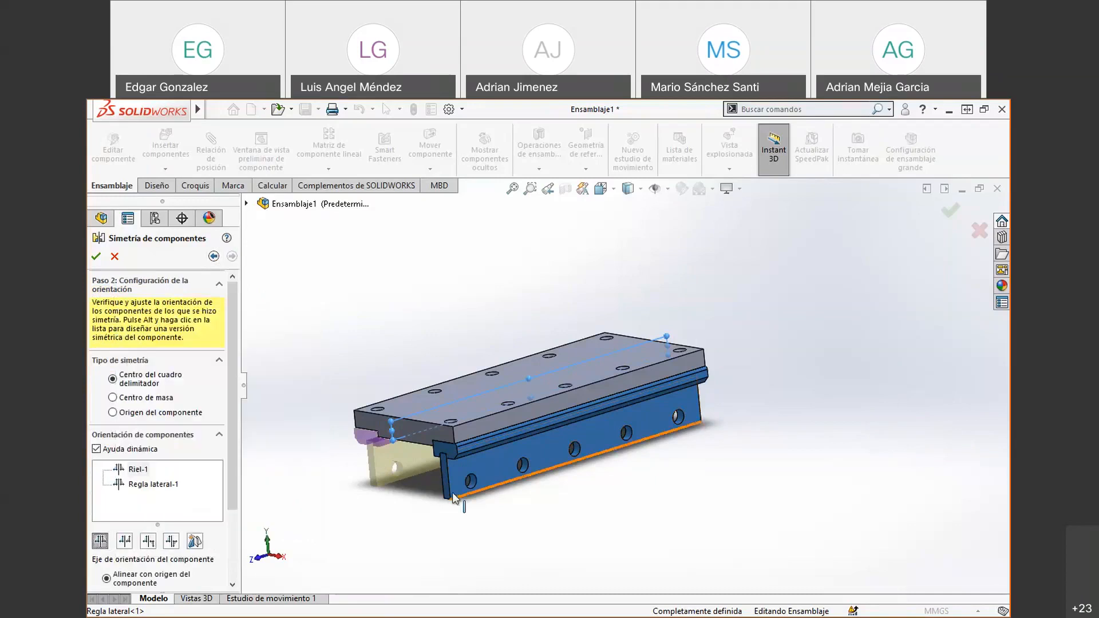
middle_click_drag(374, 463, 417, 448)
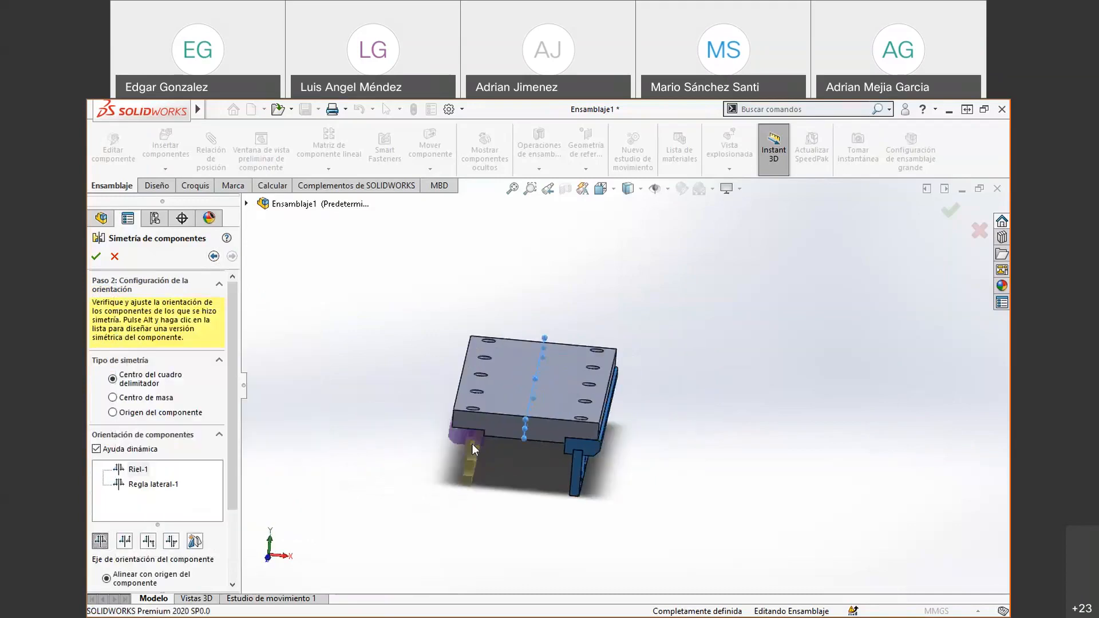
scroll(481, 445, "down", 5)
scroll(573, 449, "up", 2)
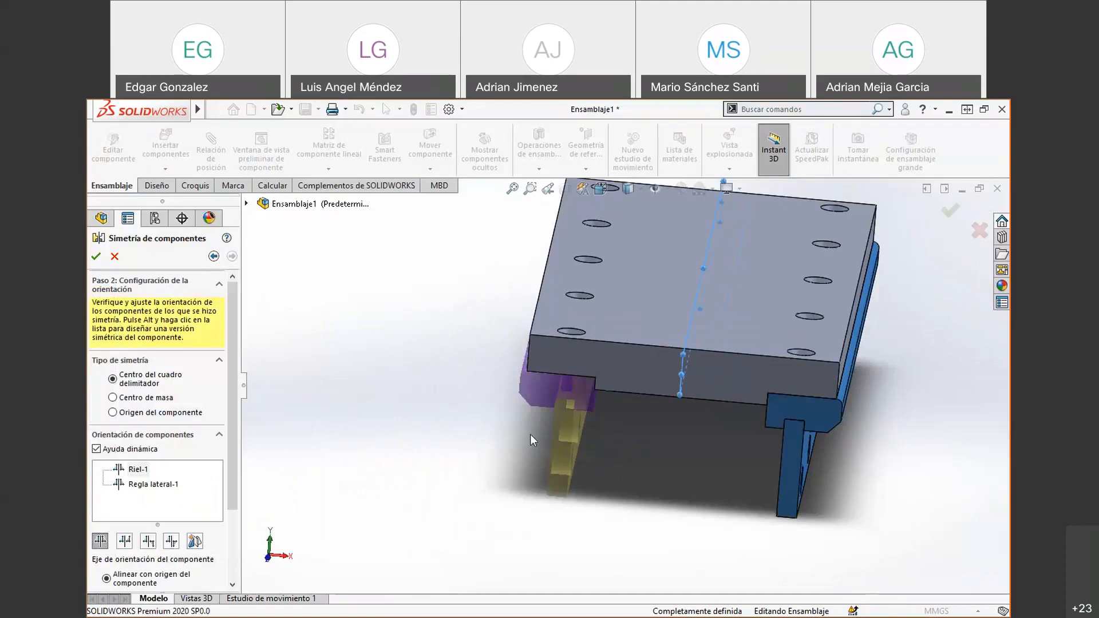
mouse_move(147, 545)
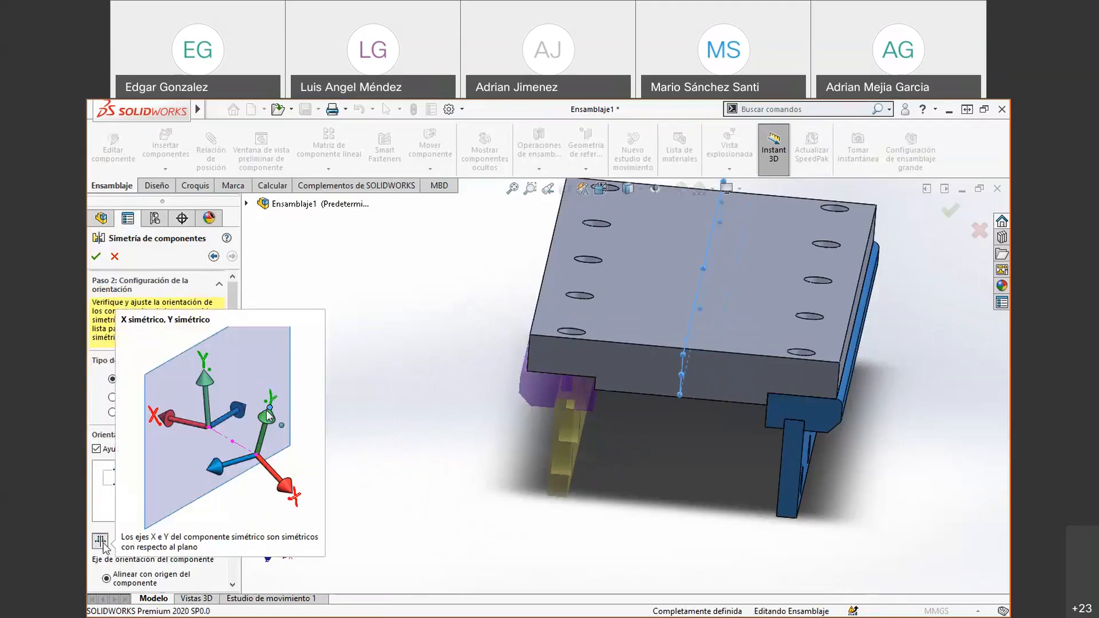
mouse_move(196, 541)
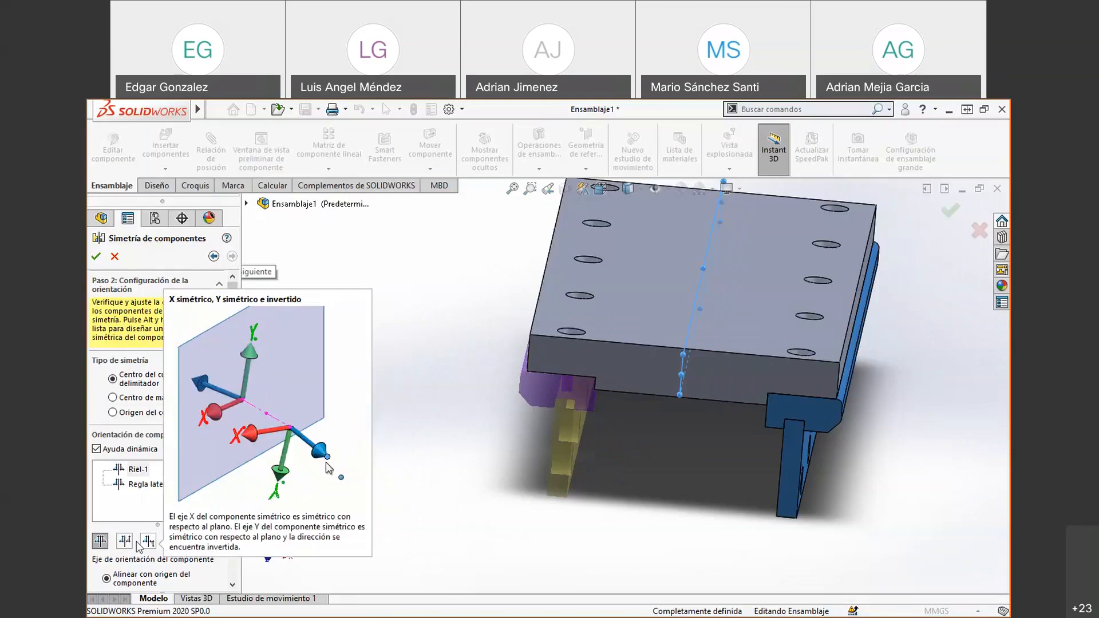
mouse_move(101, 543)
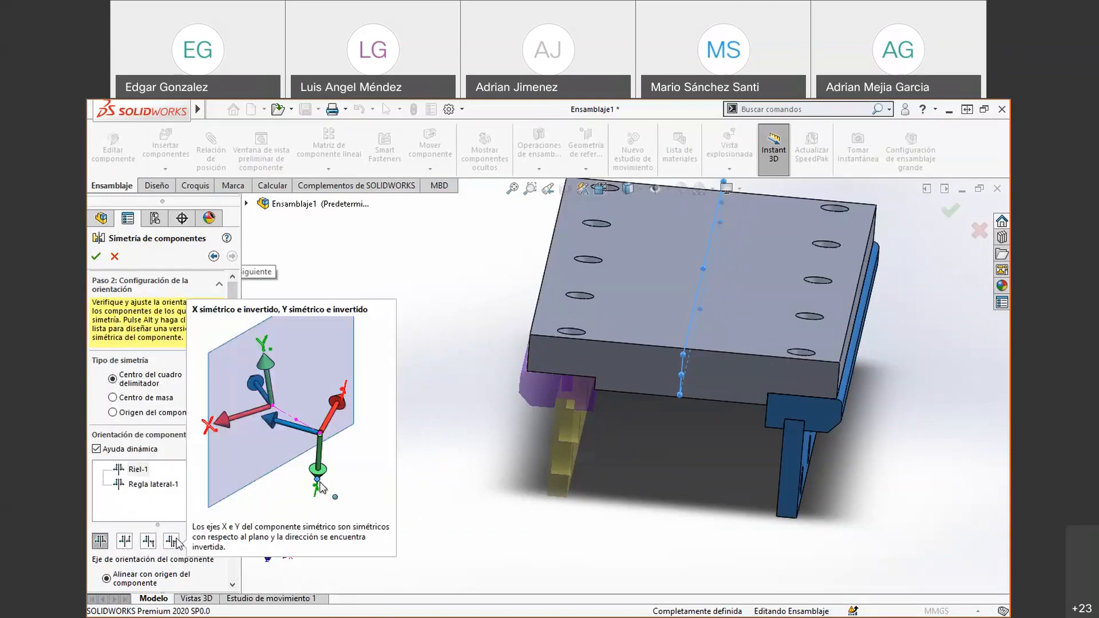
- Set Riel to Crear versión simétrica again and complete the mirror using a derived configuration in the existing file
left_click(194, 541)
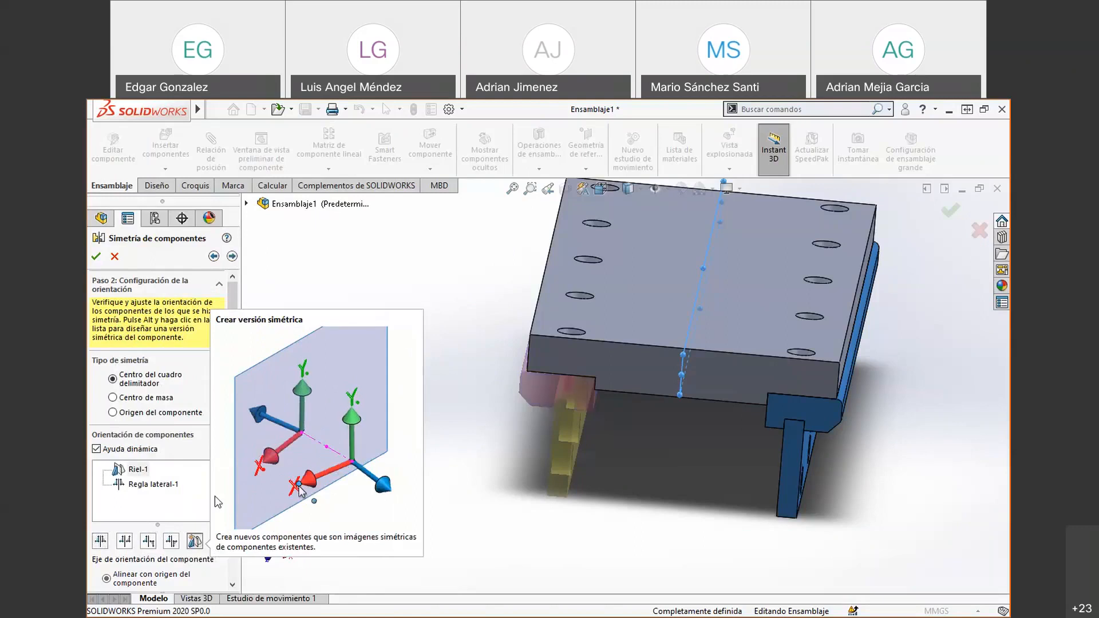
left_click(232, 256)
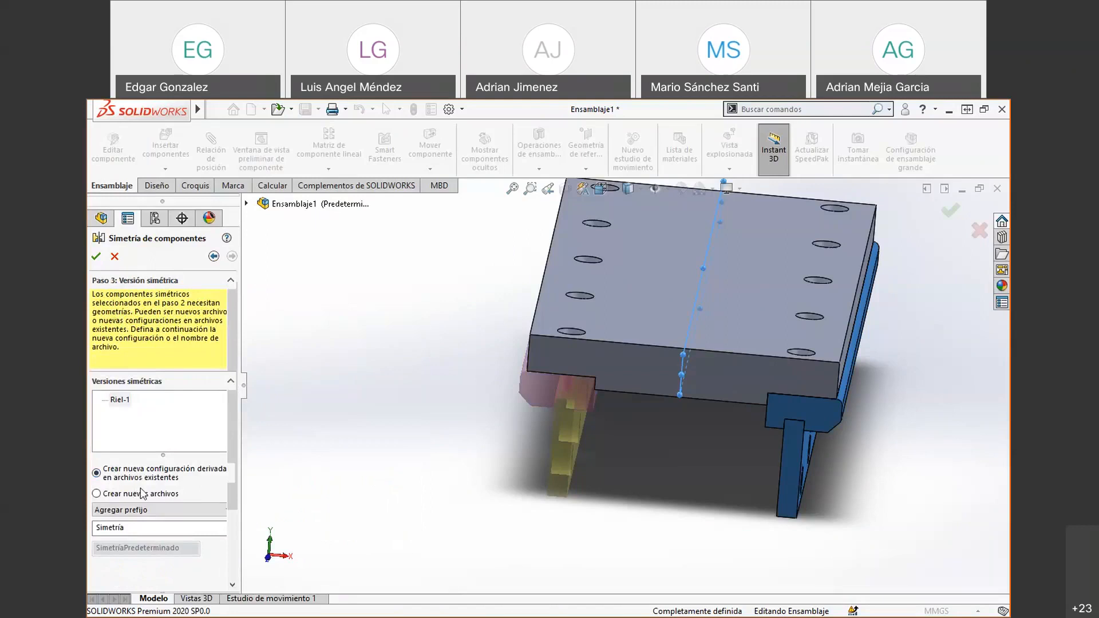
left_click(96, 257)
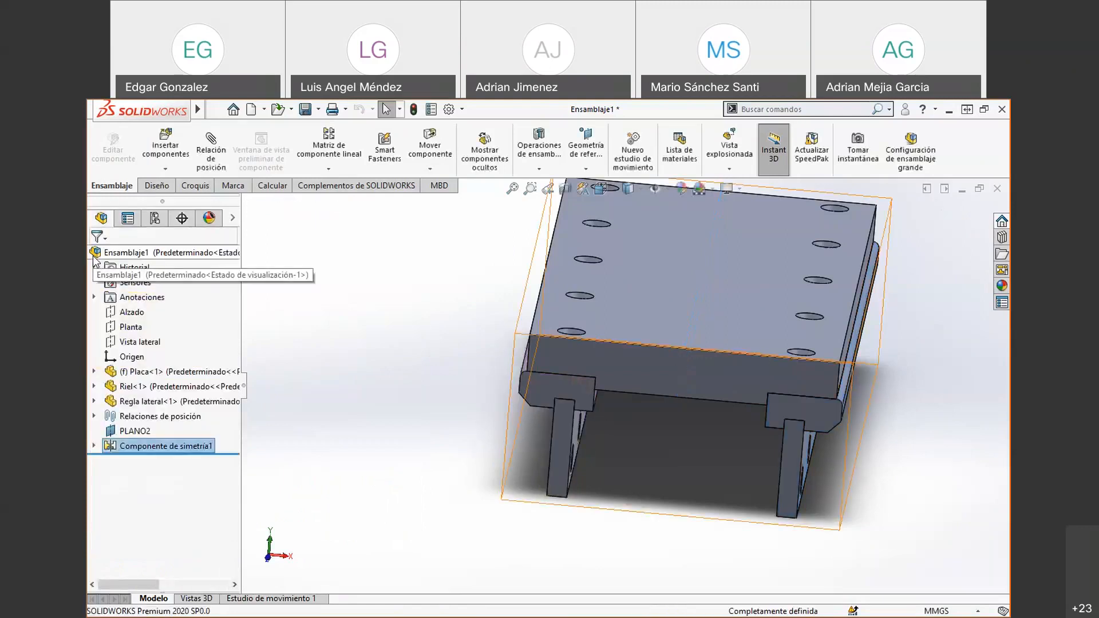
- Inspect the mirrored rail and Regla lateral in the model and in the mirror feature's component list
middle_click_drag(481, 452, 449, 437)
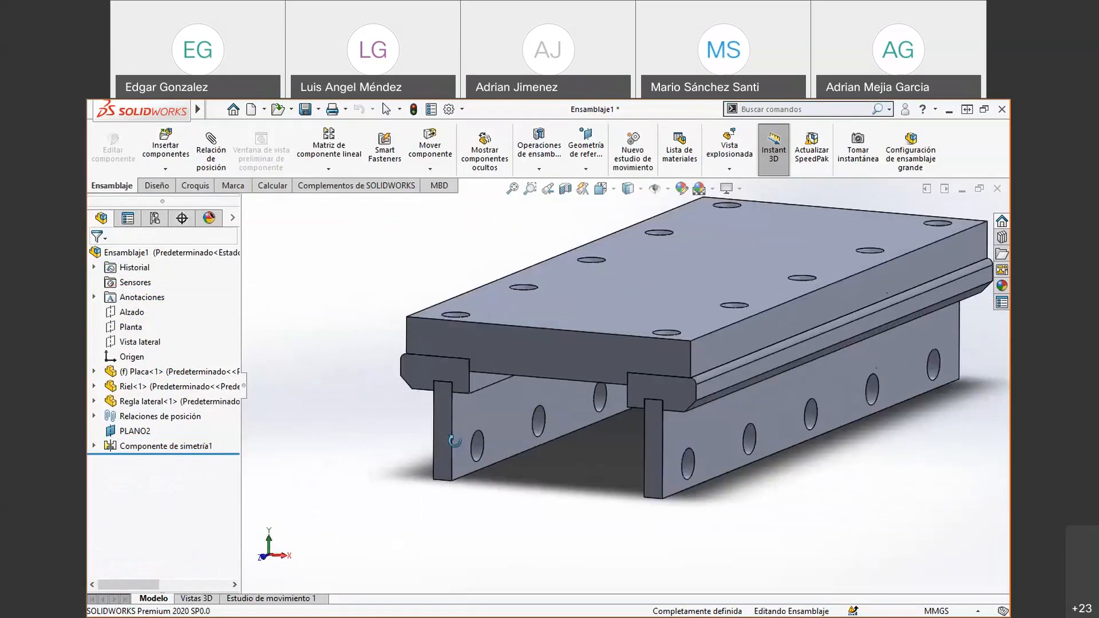
left_click(97, 446)
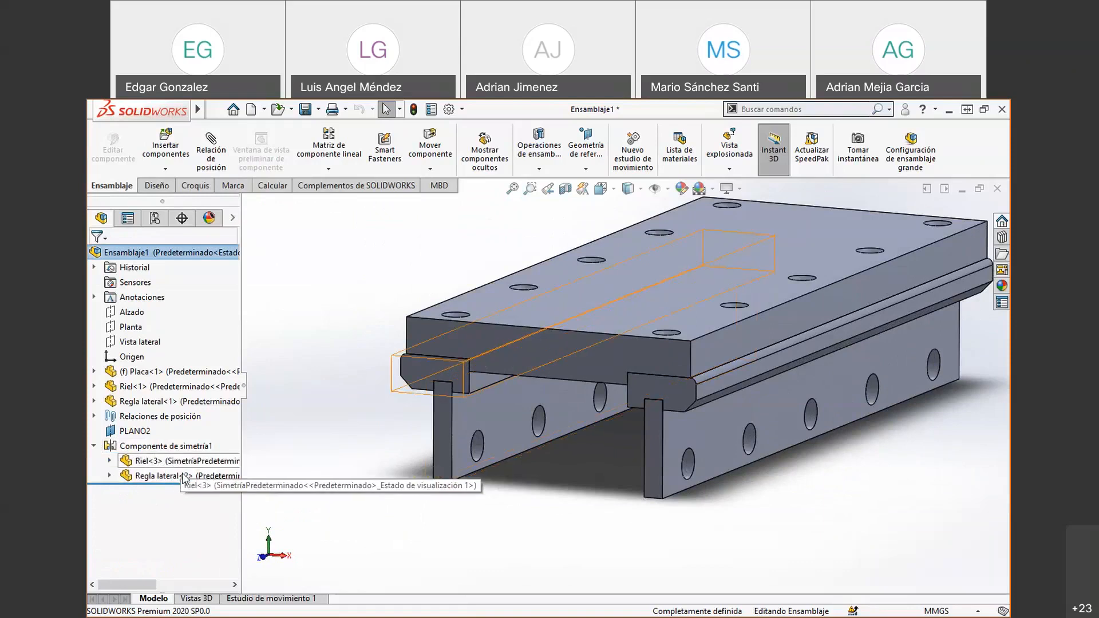
left_click(94, 447)
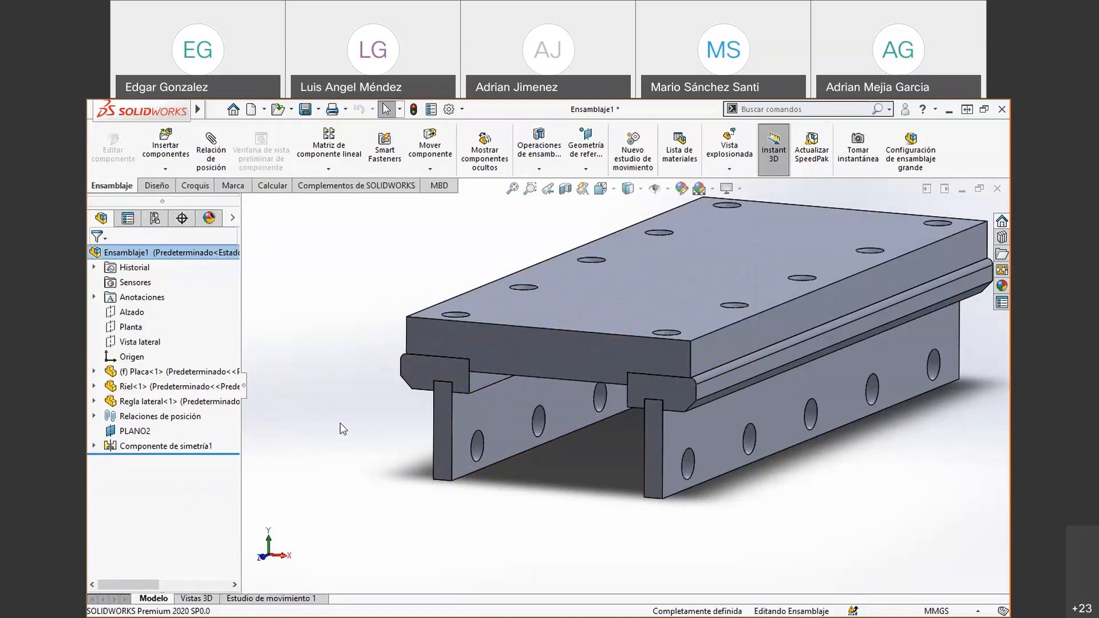
- Delete the component mirror feature together with its dependent mirrored rail and Regla lateral
left_click(94, 446)
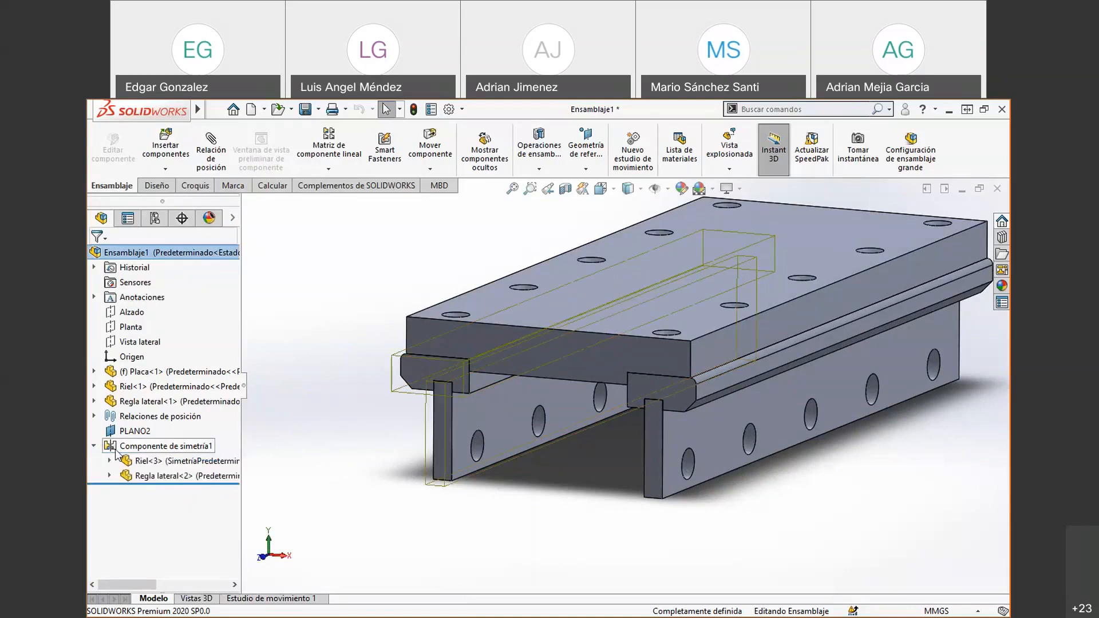
left_click(121, 449)
key("Delete")
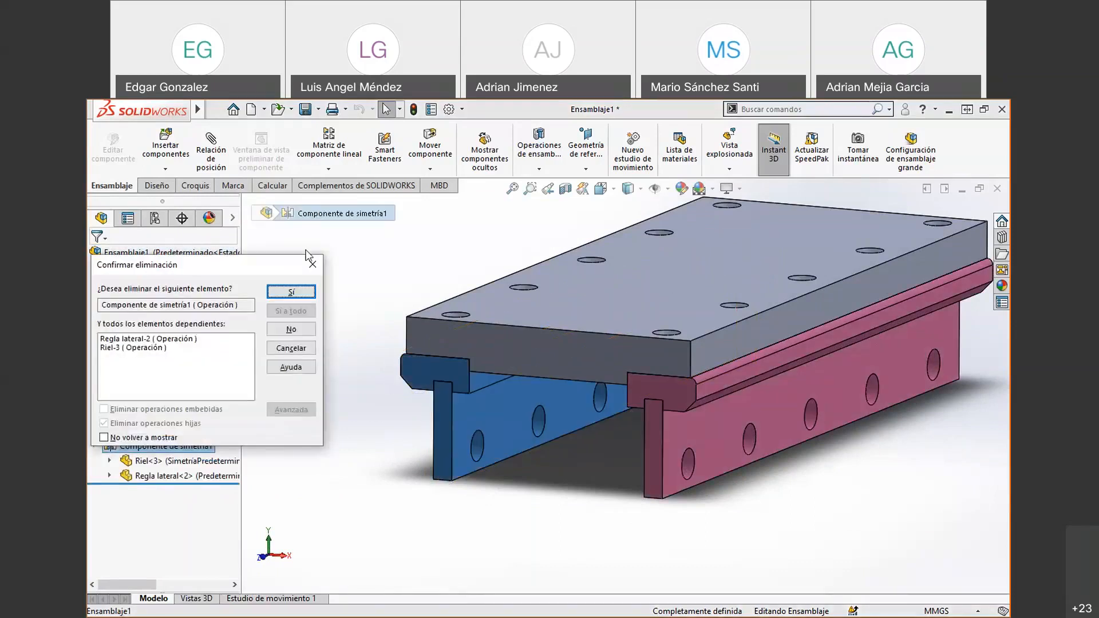
left_click(291, 293)
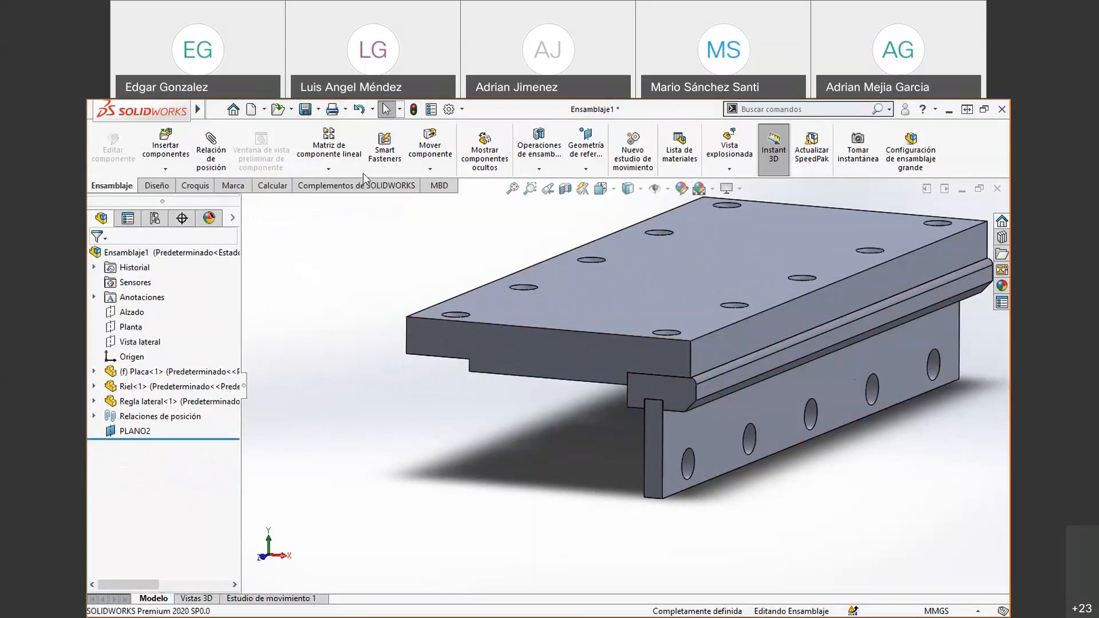
- Set up a component mirror of Riel and Regla lateral about PLANO2 and advance to the orientation settings
left_click(348, 168)
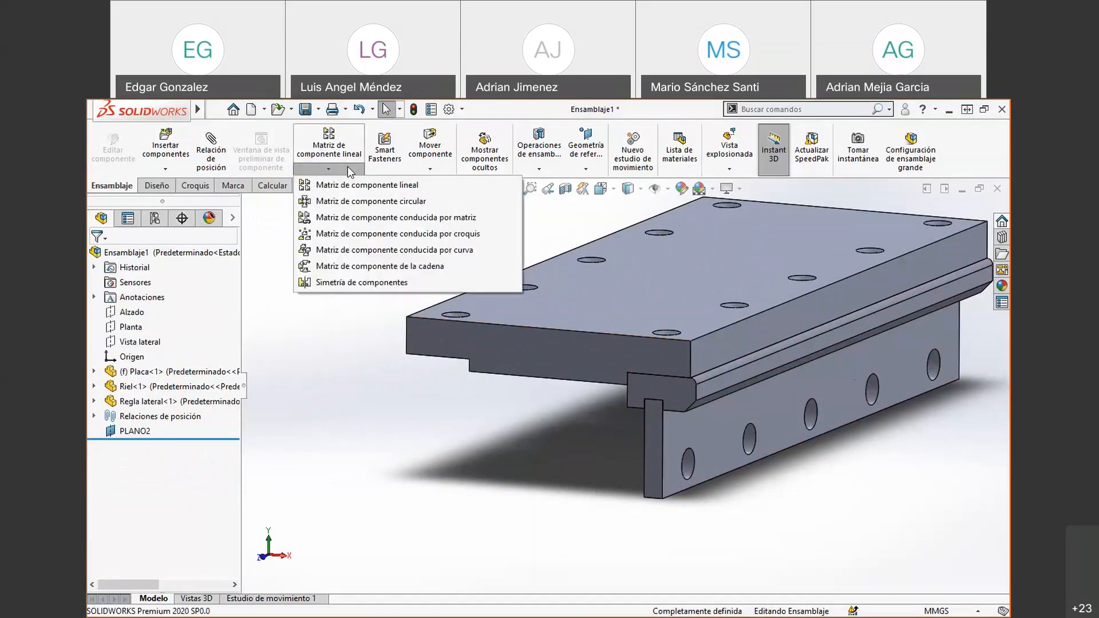
left_click(340, 283)
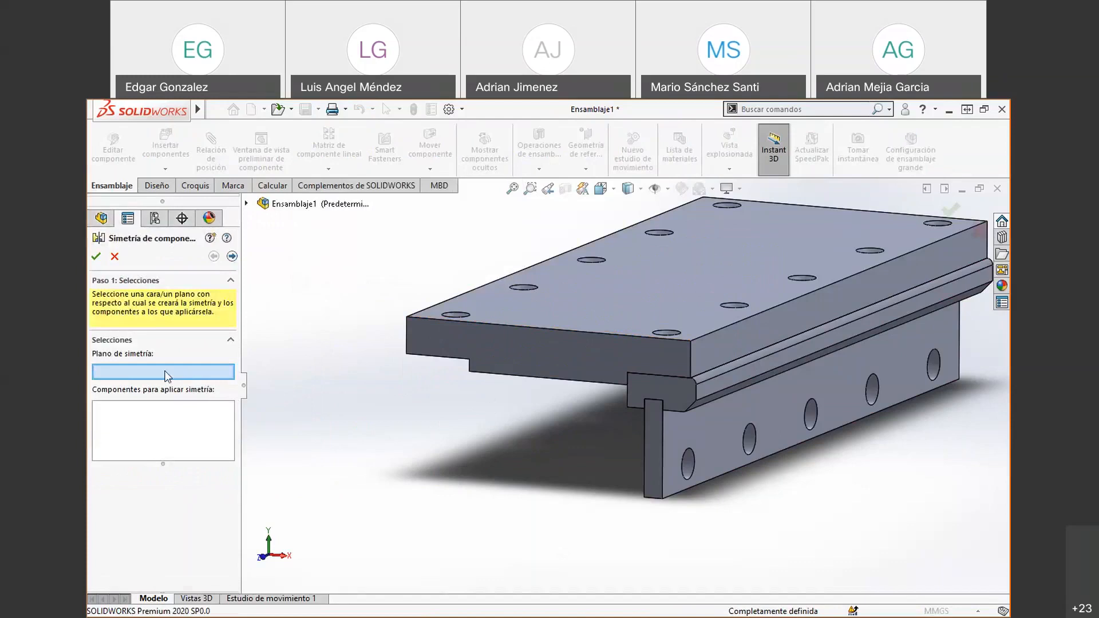
left_click(246, 205)
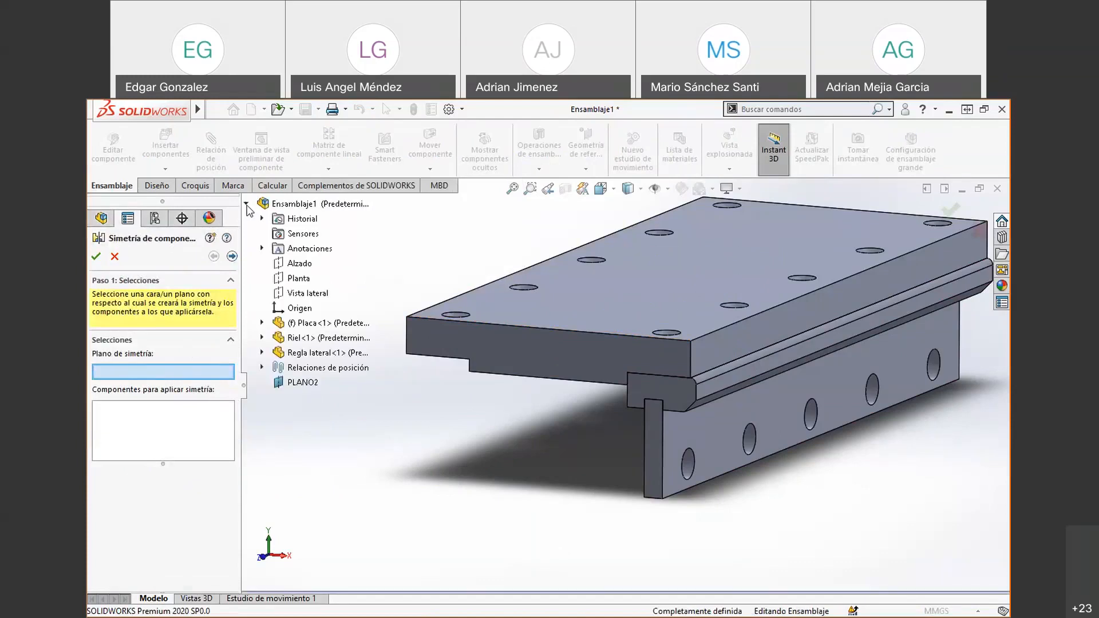
left_click(304, 383)
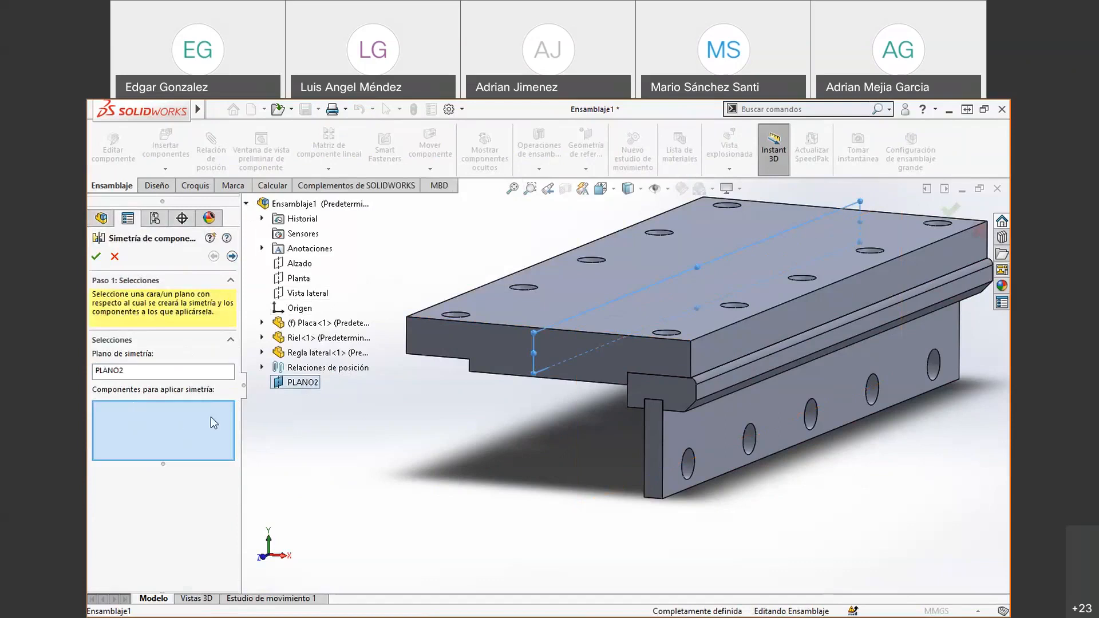
left_click(645, 389)
left_click(655, 431)
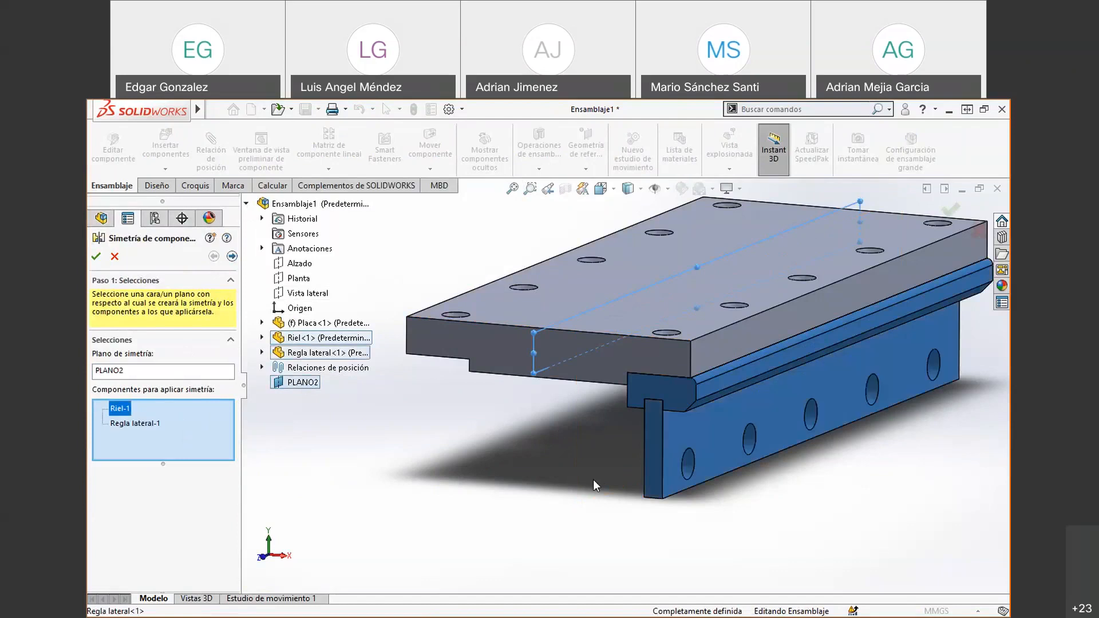
left_click(232, 257)
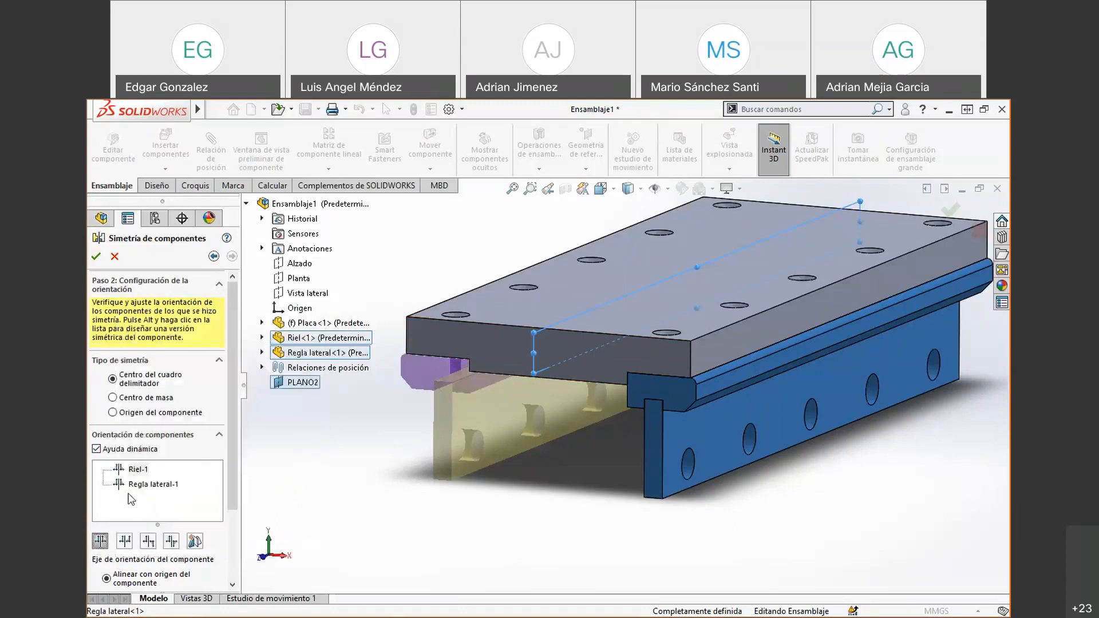
- Preview the alternative axis orientations for the mirrored Riel and return to the first one
left_click(124, 541)
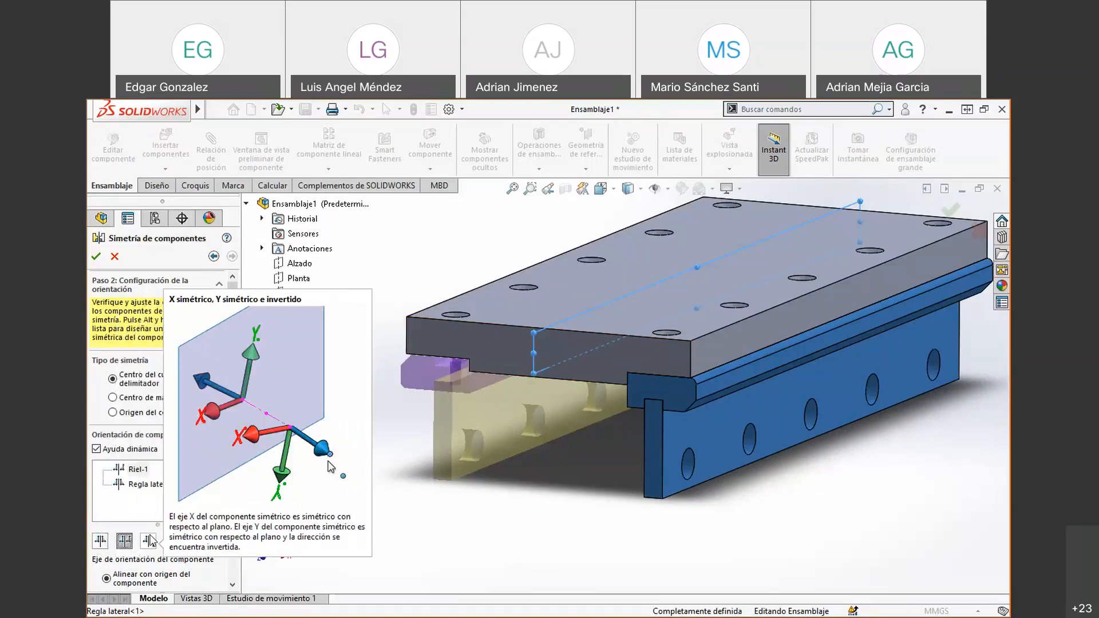
left_click(171, 541)
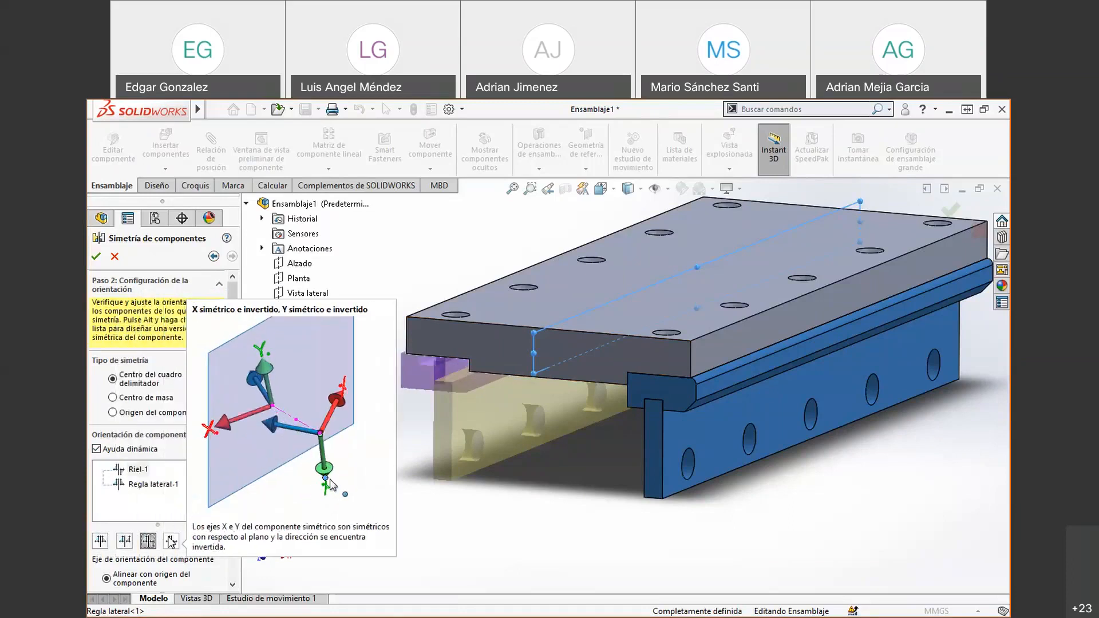
left_click(100, 541)
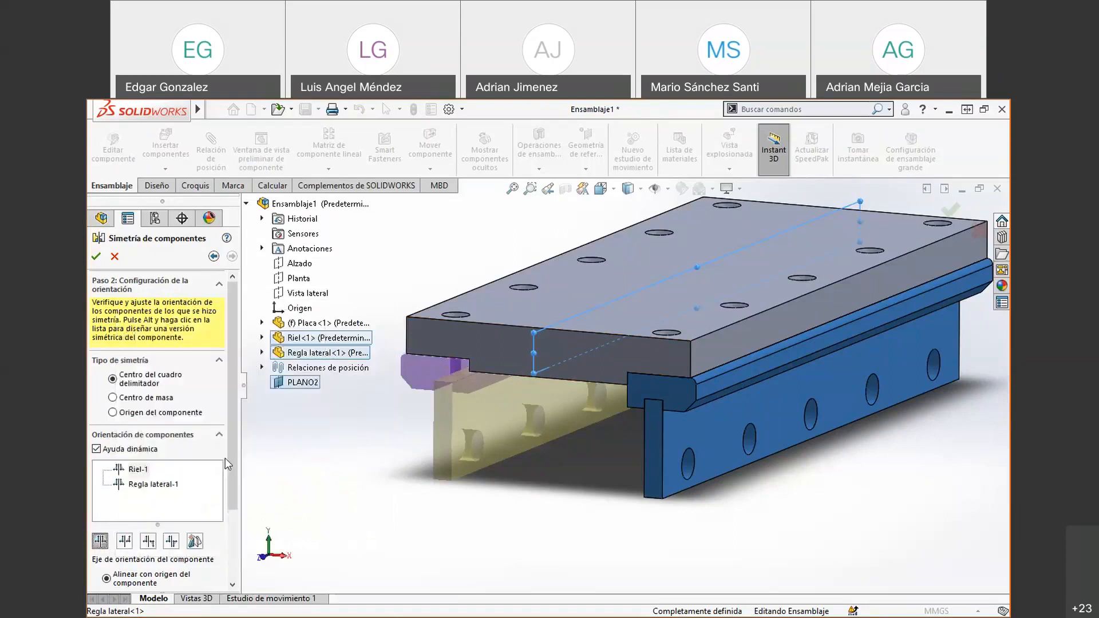
- Set Riel to be mirrored as an opposite-hand version and review the selections and the remaining orientation settings
left_click(195, 541)
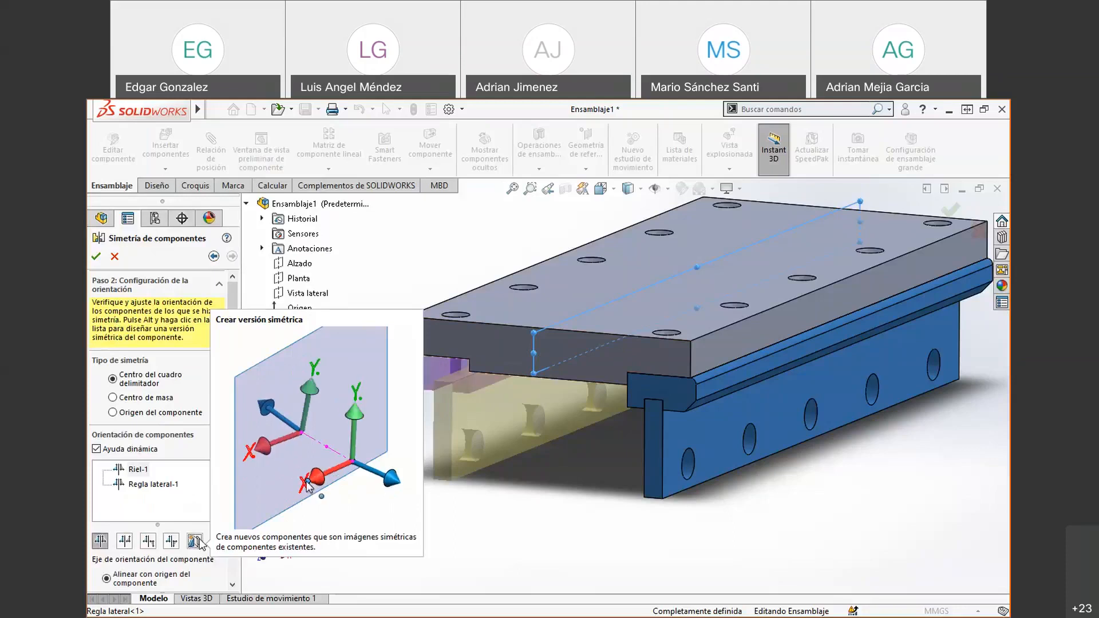
left_click(196, 541)
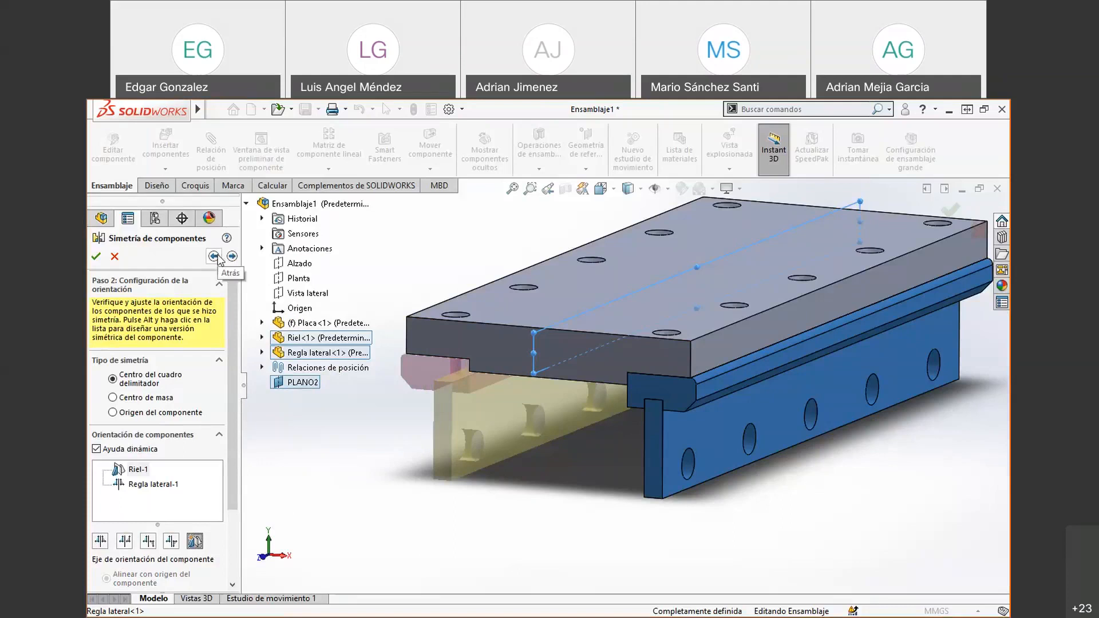
left_click(214, 256)
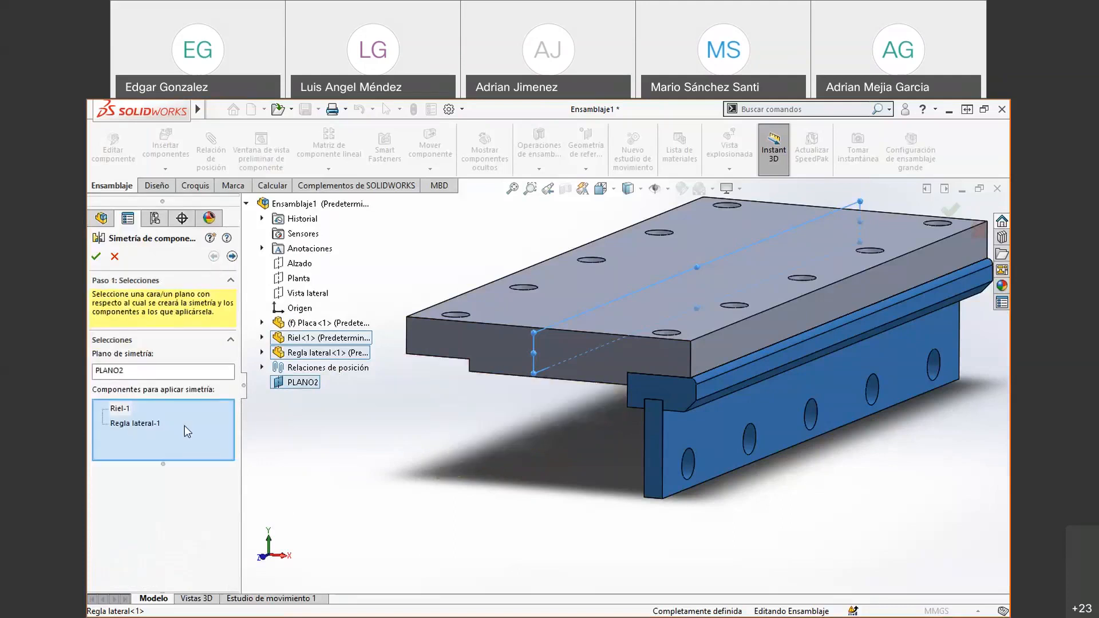
left_click(233, 256)
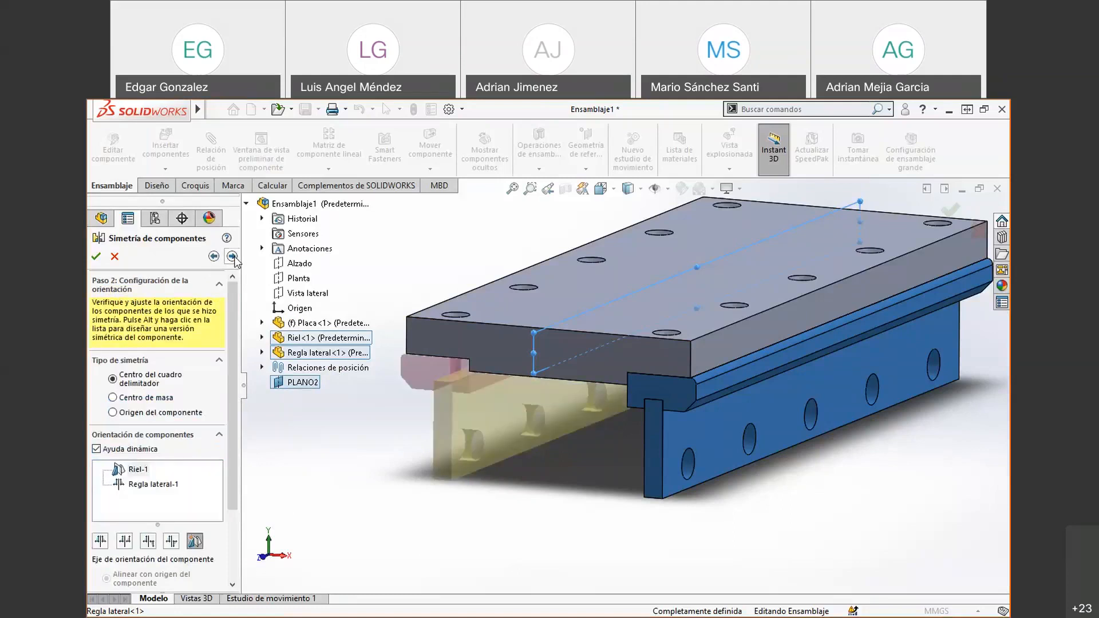
scroll(231, 308, "down", 2)
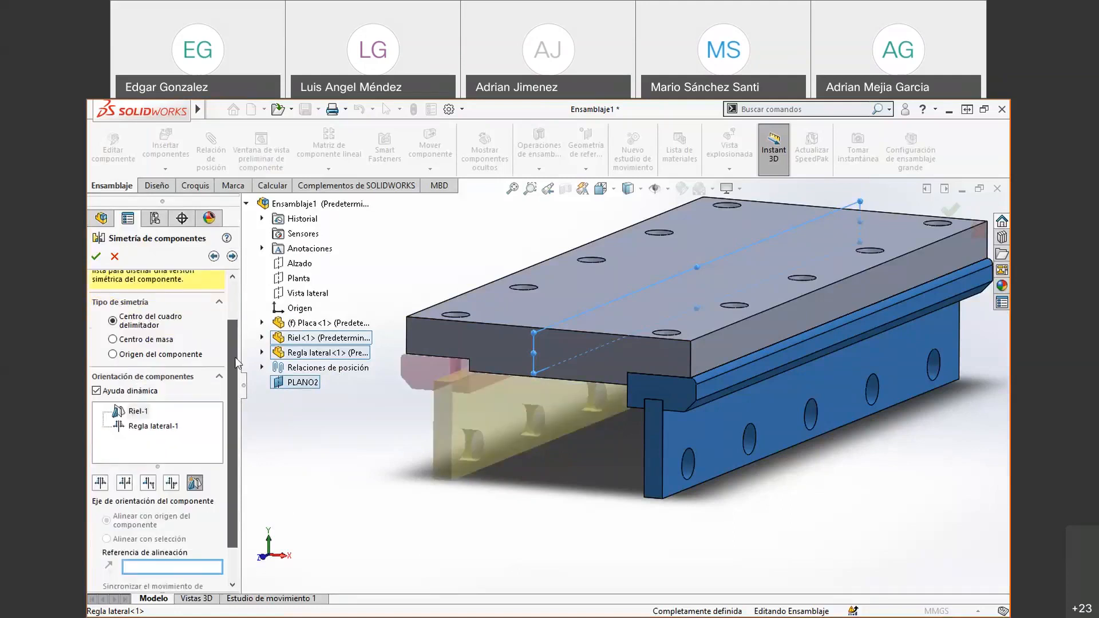
scroll(238, 362, "down", 1)
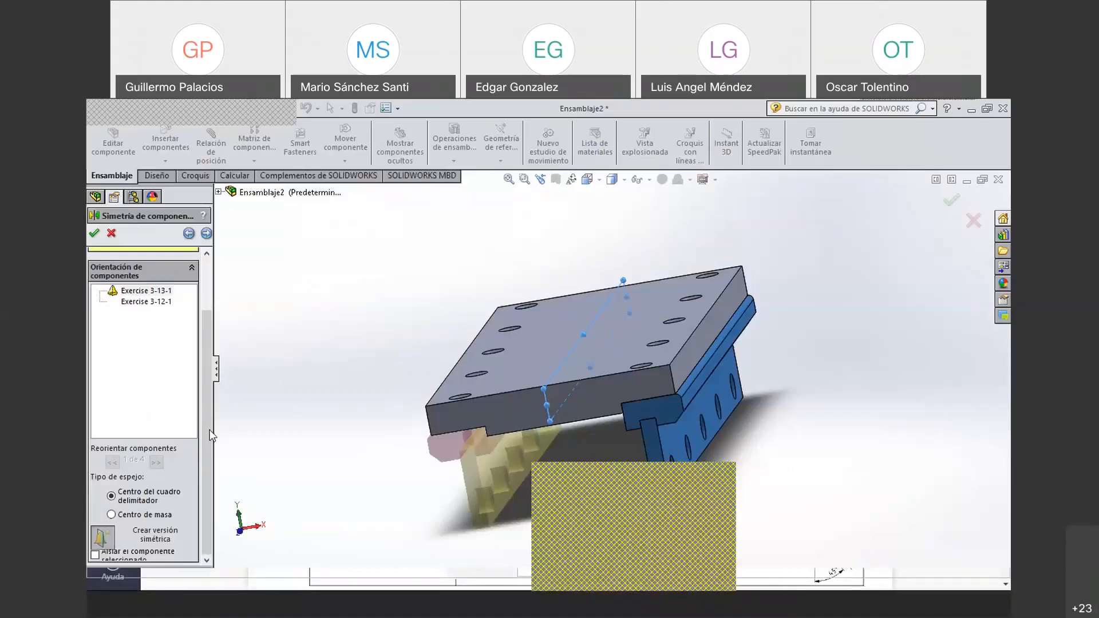
- In Ensamblaje2, review the mirror selections and turn off the opposite-hand version of Exercise 3-13
left_click(189, 234)
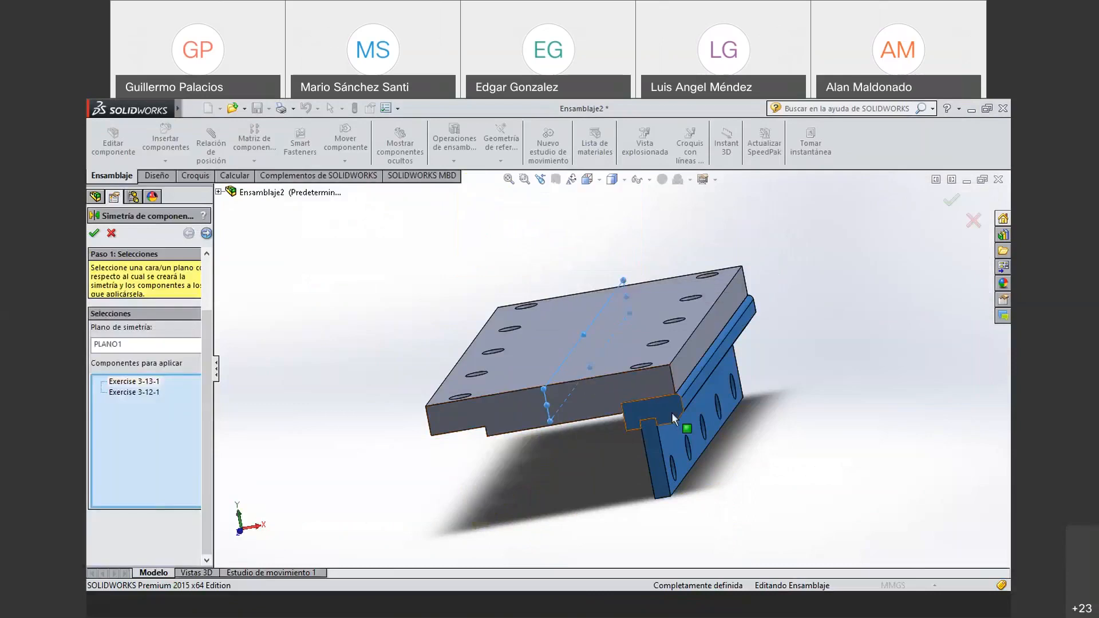
left_click(208, 234)
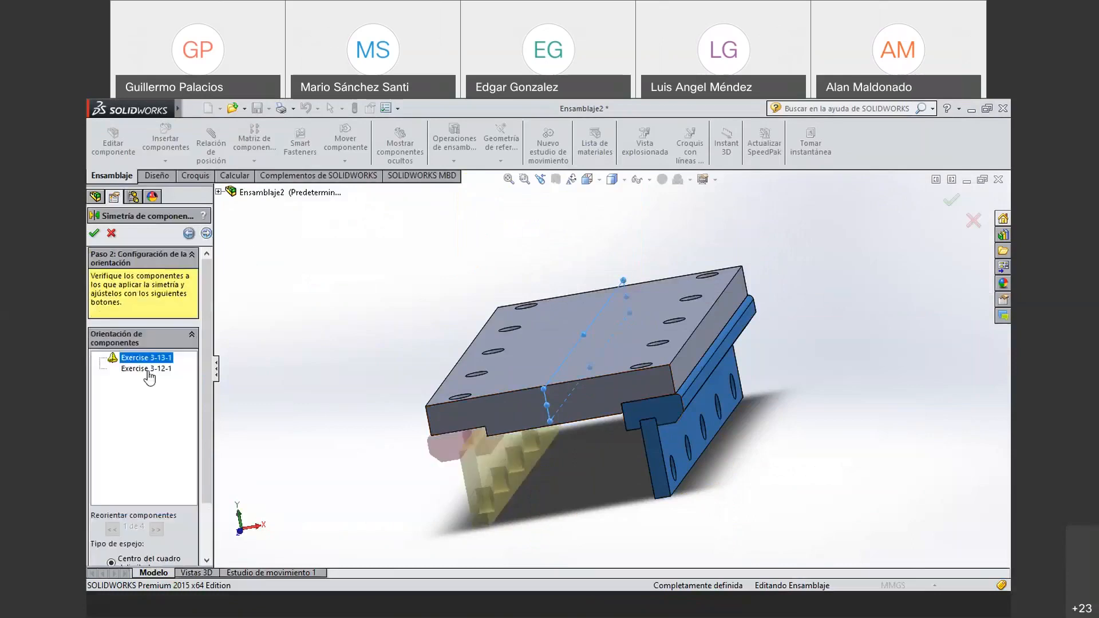
scroll(202, 439, "down", 2)
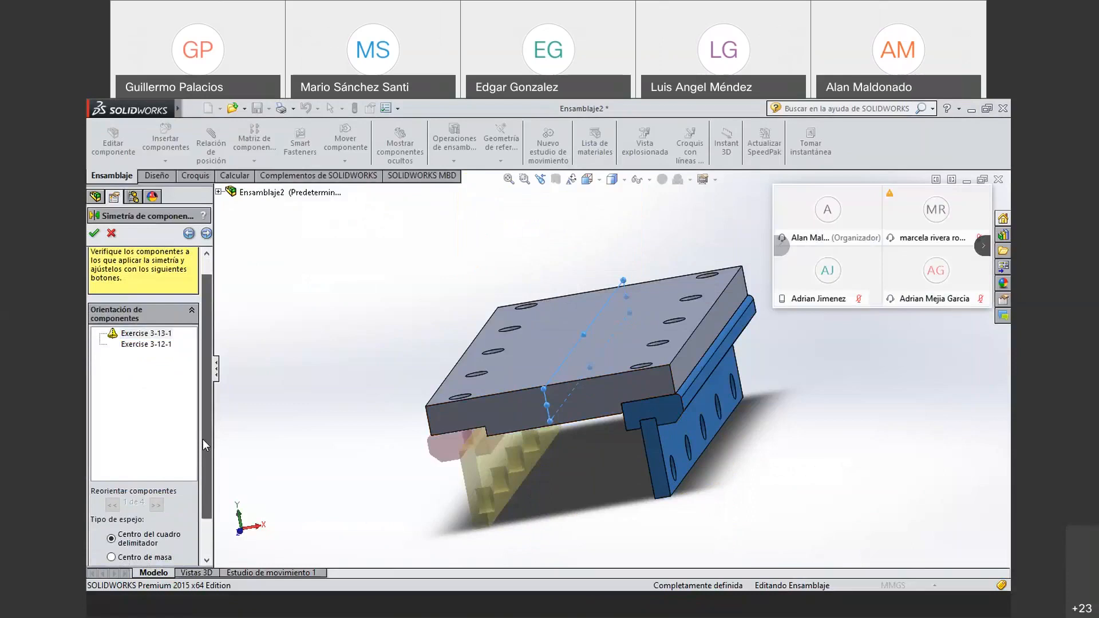
scroll(203, 439, "down", 2)
left_click(109, 544)
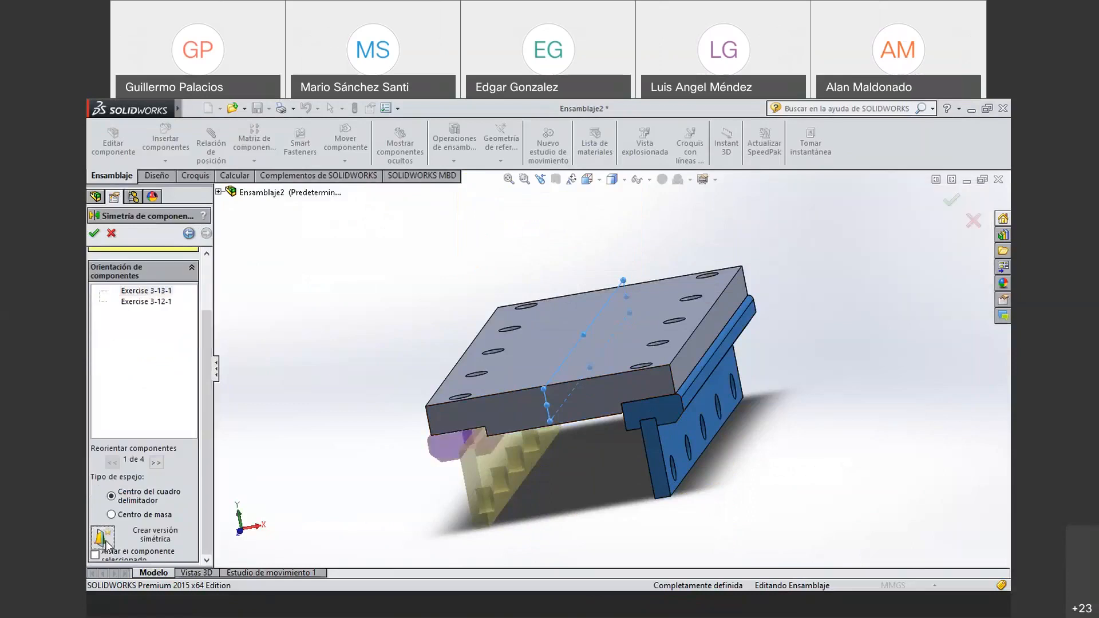
- Cycle through the four orientations of the mirrored Exercise 3-13 and return to the first one
left_click(157, 462)
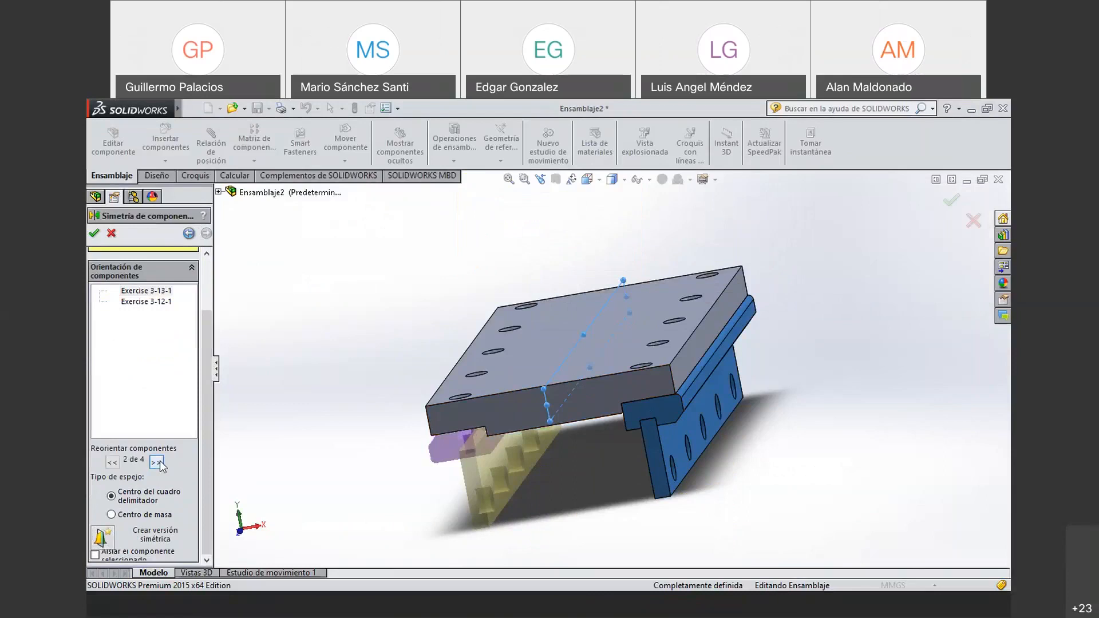
left_click(158, 462)
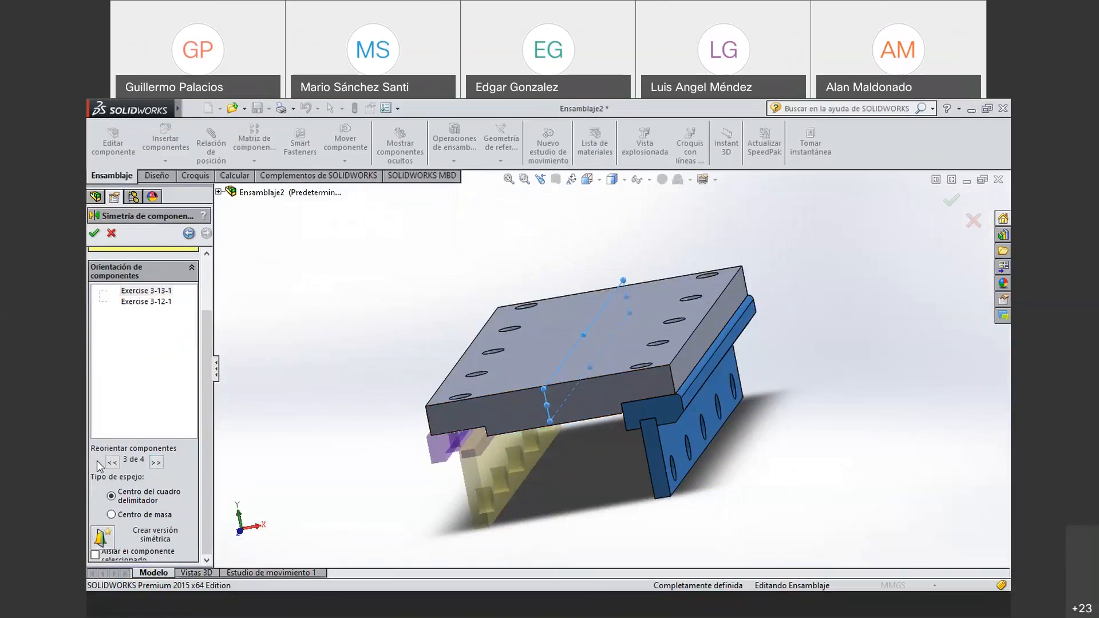
left_click(112, 462)
left_click(112, 462)
left_click(155, 463)
left_click(155, 462)
left_click(112, 462)
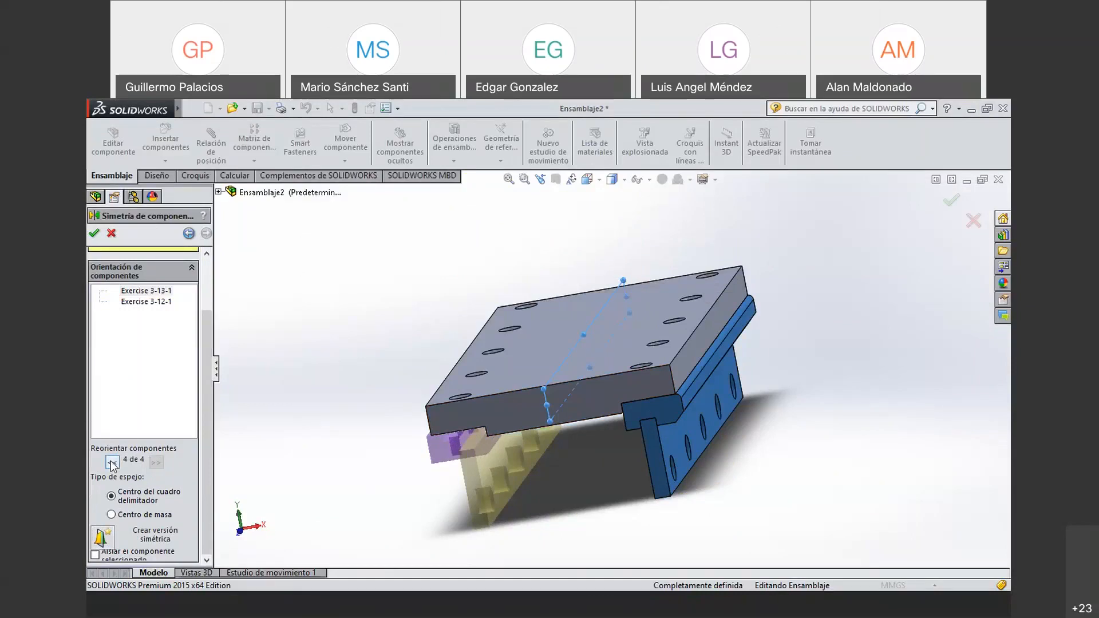
left_click(112, 462)
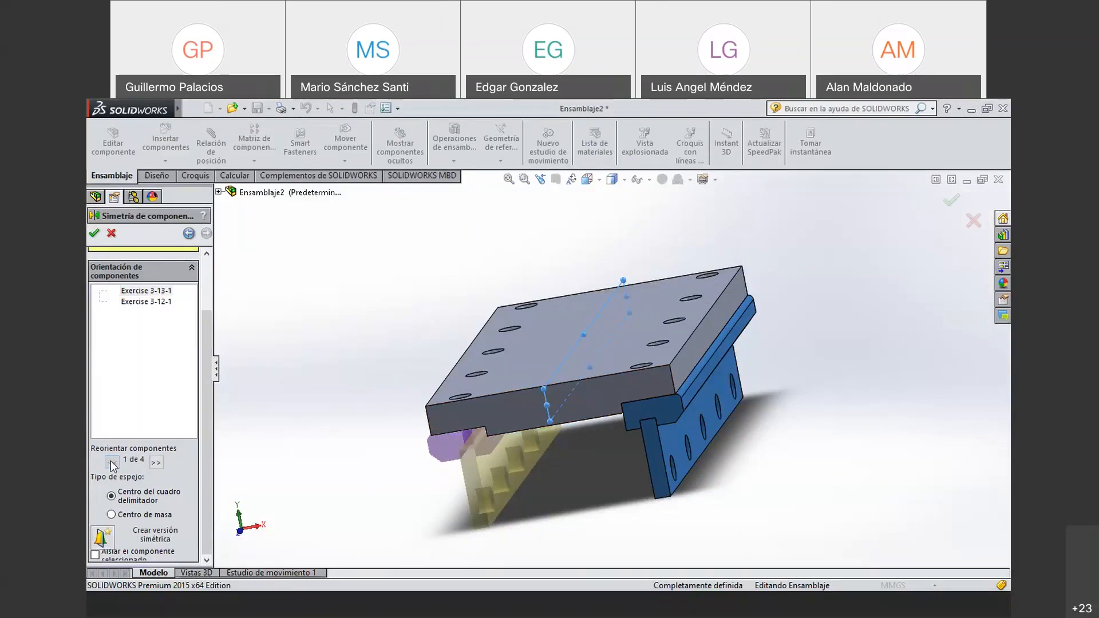
left_click(156, 462)
left_click(155, 462)
left_click(156, 462)
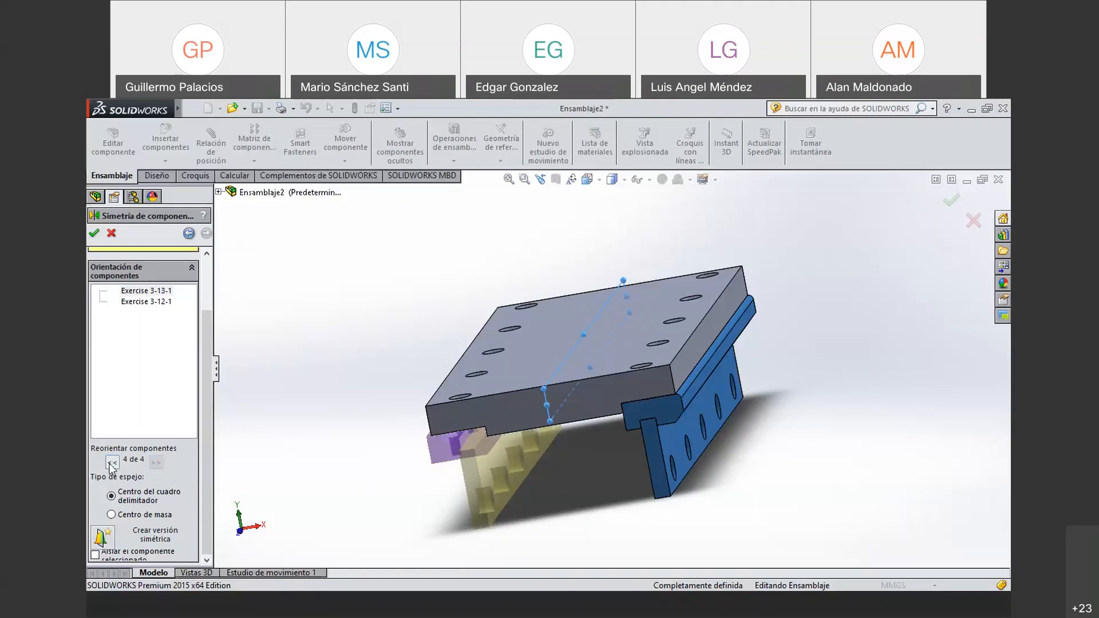
left_click(112, 462)
left_click(112, 463)
left_click(113, 463)
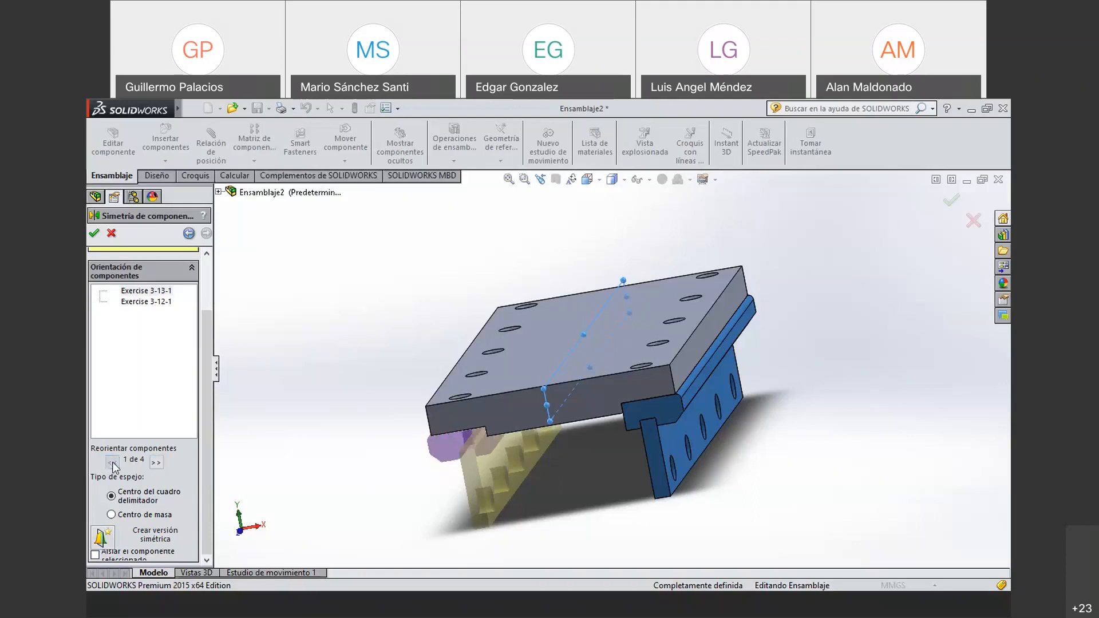
- Mirror Exercise 3-13 as an opposite-hand version, saved as a new derived configuration in the existing file, and finish the mirror
left_click(102, 541)
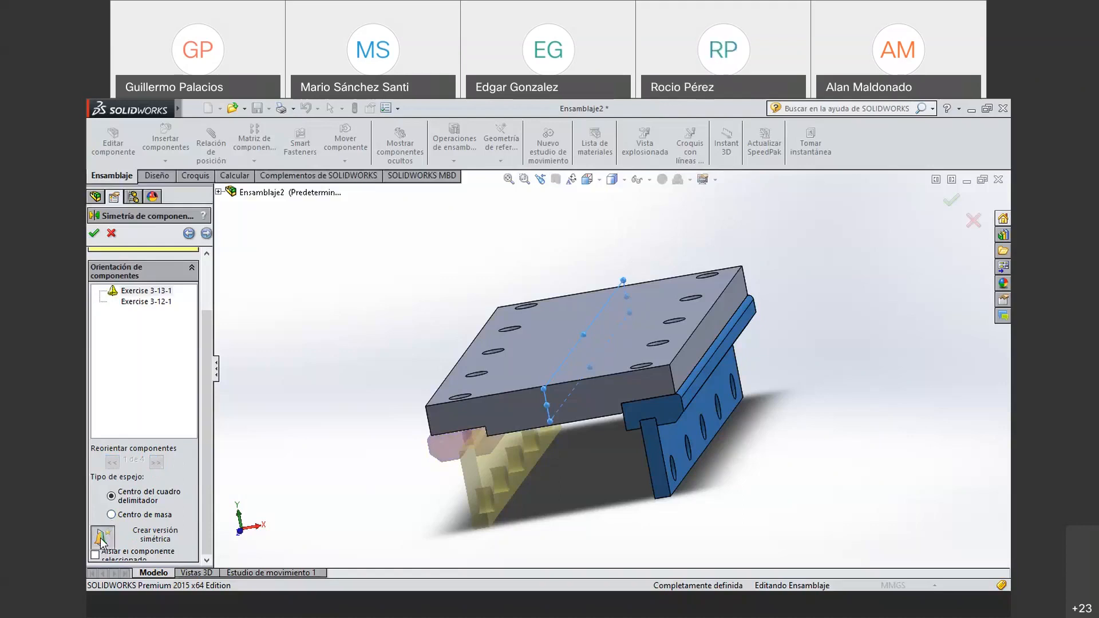
left_click(206, 233)
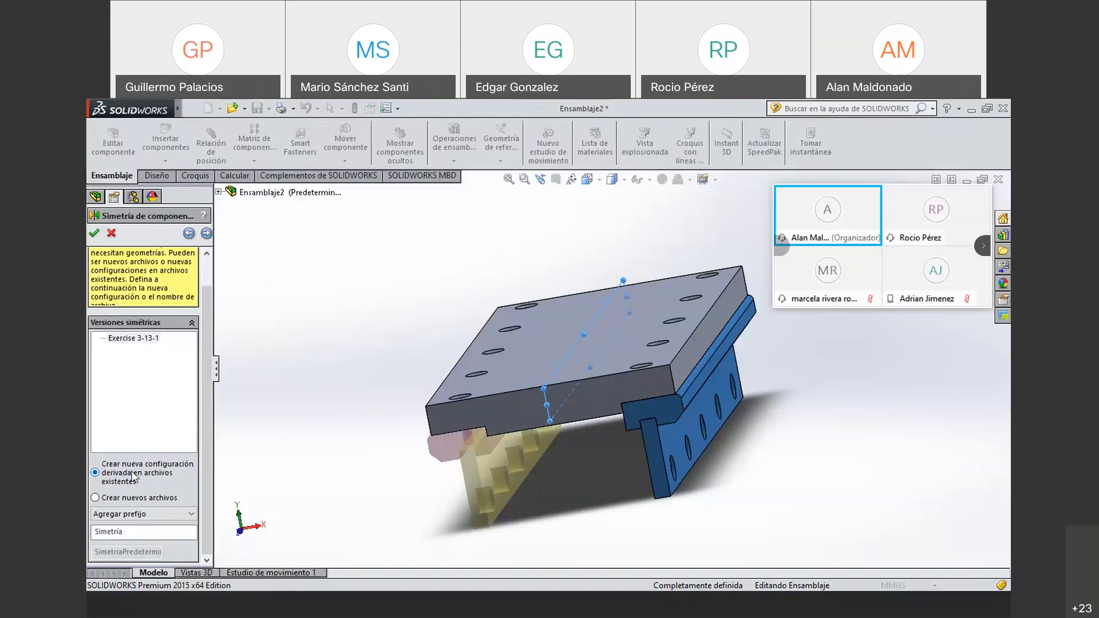
left_click(94, 234)
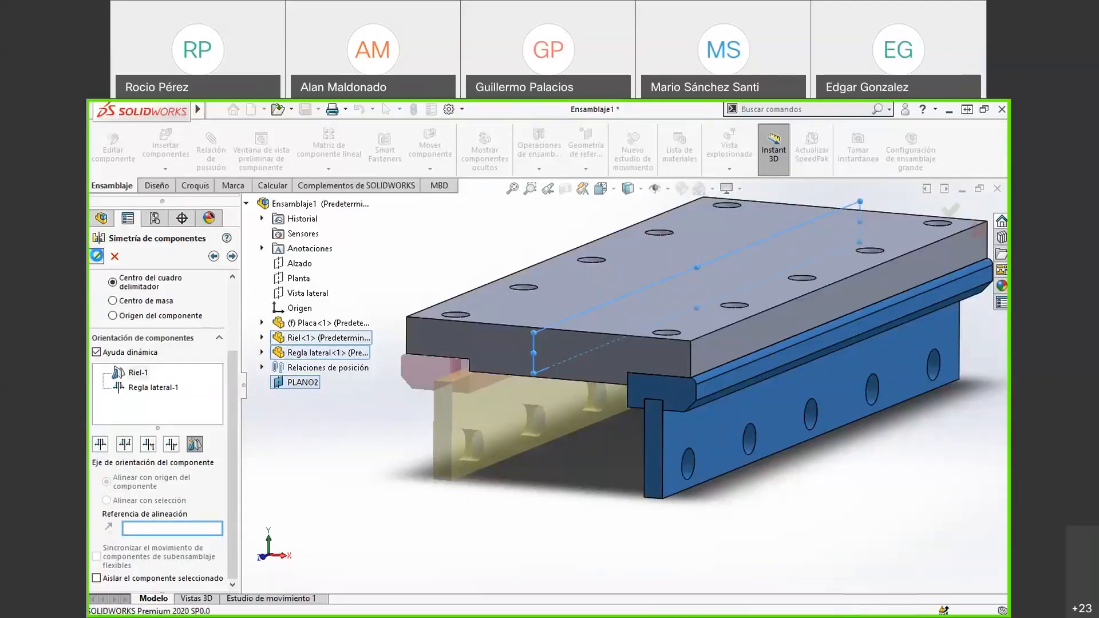
- In Ensamblaje1, complete the mirror of Riel and Regla lateral about PLANO2
left_click(96, 256)
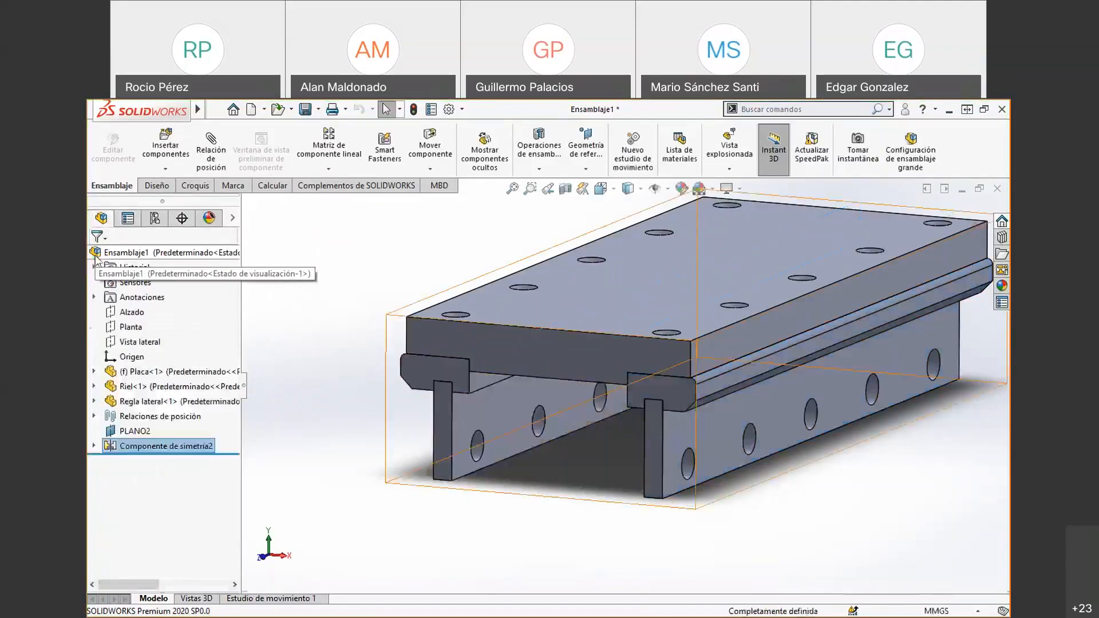
scroll(638, 359, "up", 3)
scroll(648, 315, "down", 2)
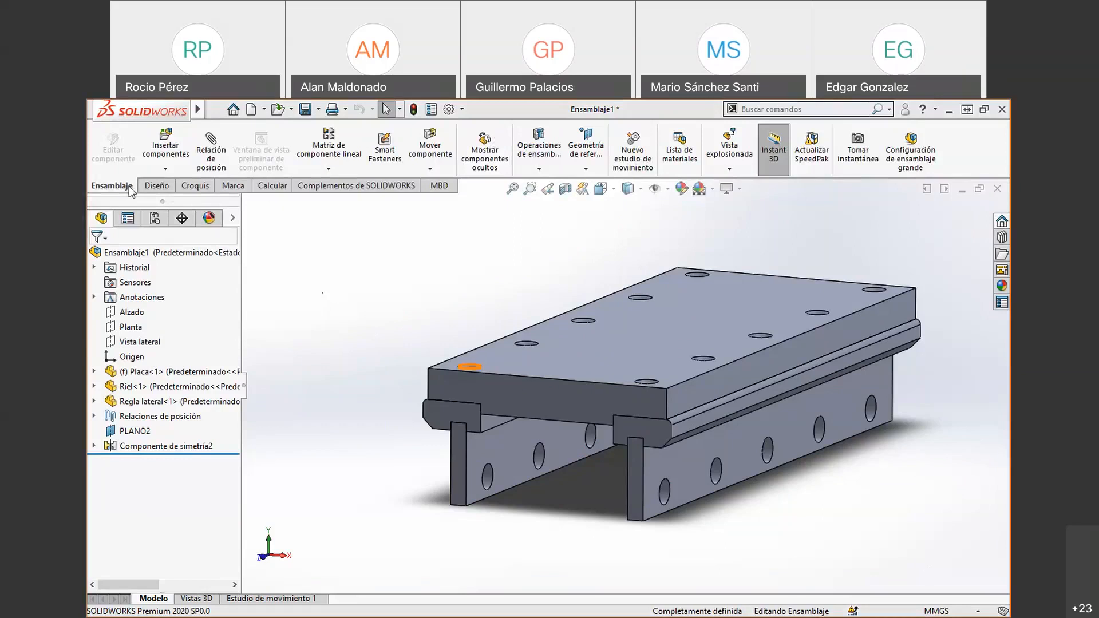
left_click(187, 154)
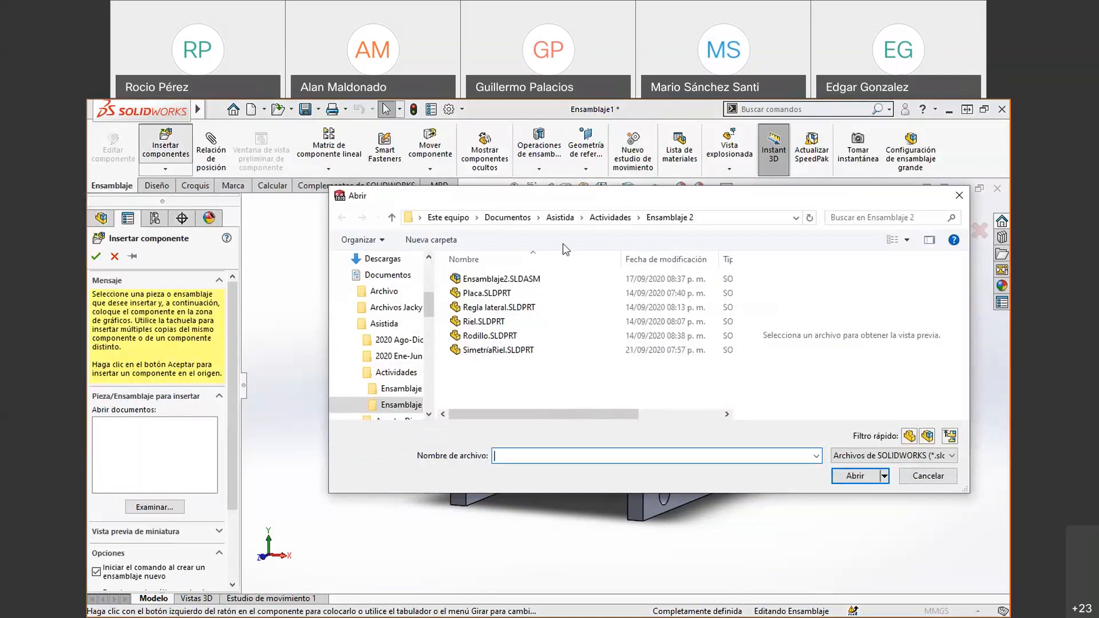
left_click(517, 337)
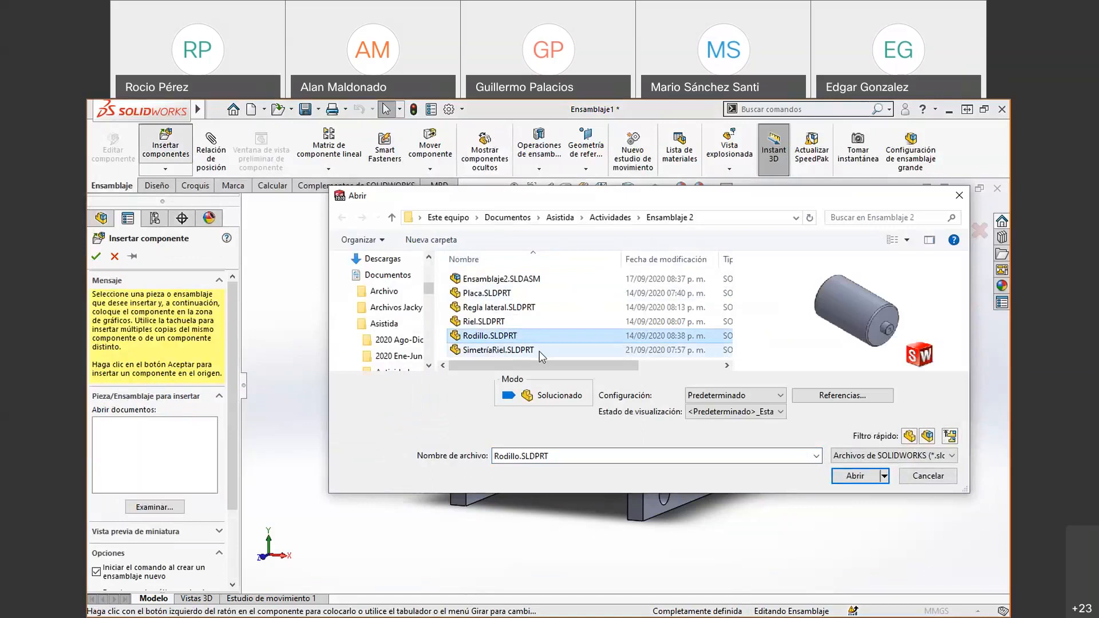
key("Escape")
key("Escape")
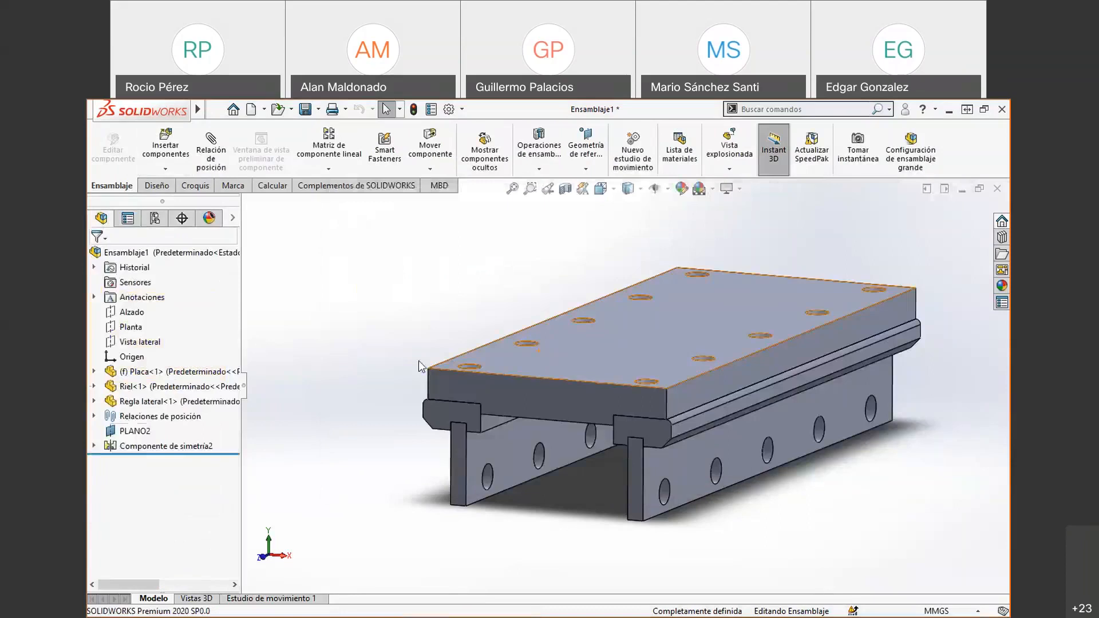
- Highlight the components that belong to the mirror feature in Ensamblaje1
left_click(108, 445)
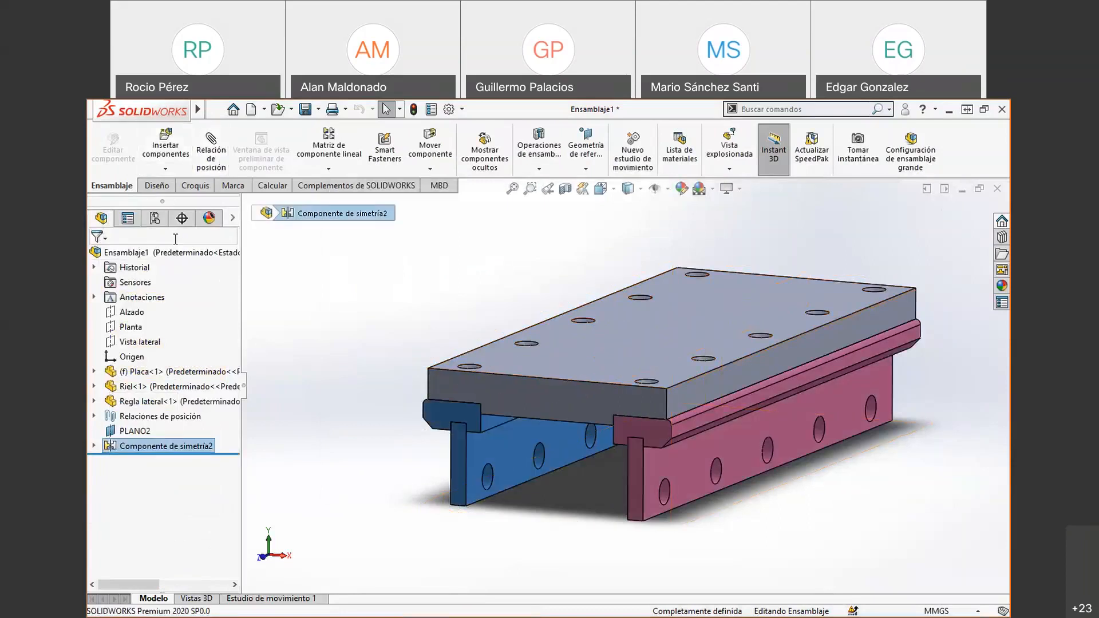
left_click(293, 271)
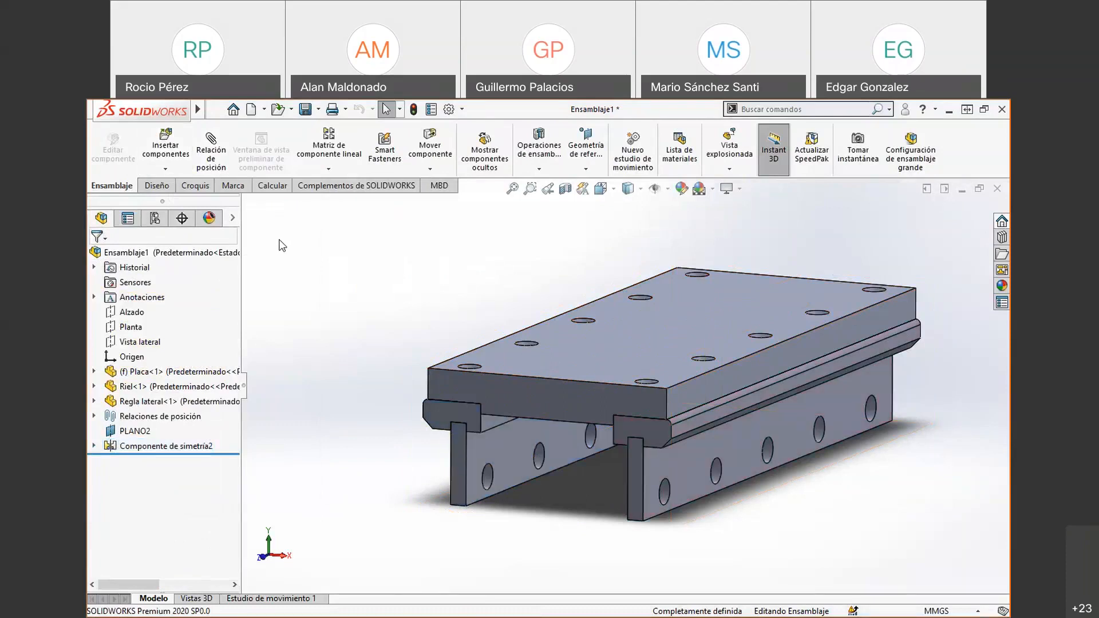
- Insert the Rodillo.SLDPRT part into the assembly and place it freely in front of the plate and side rules
left_click(166, 150)
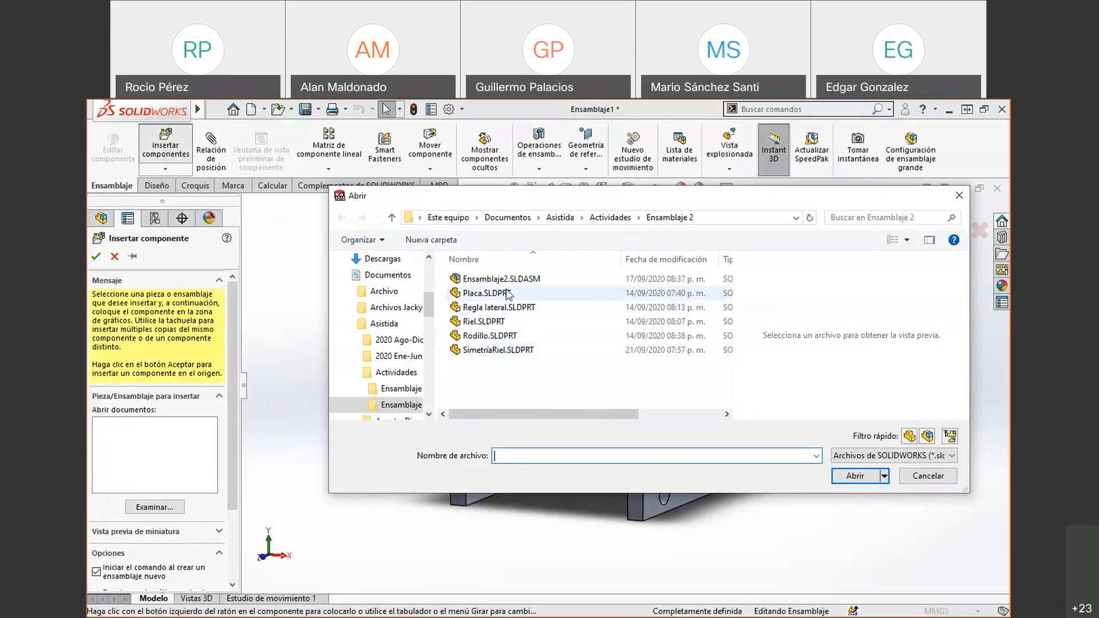
left_click(489, 336)
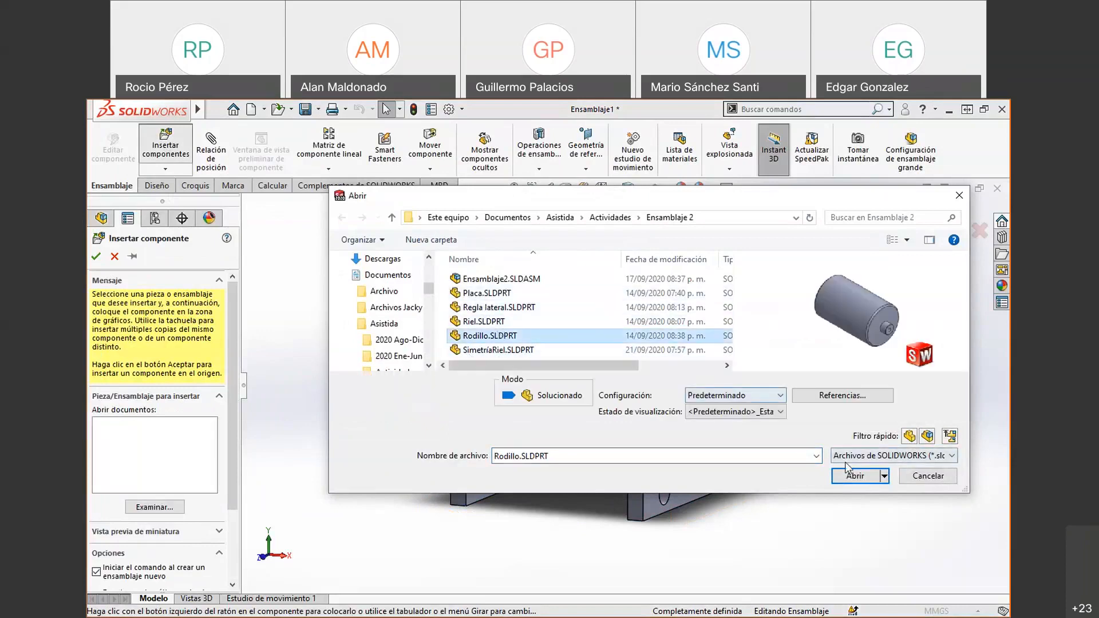
left_click(853, 475)
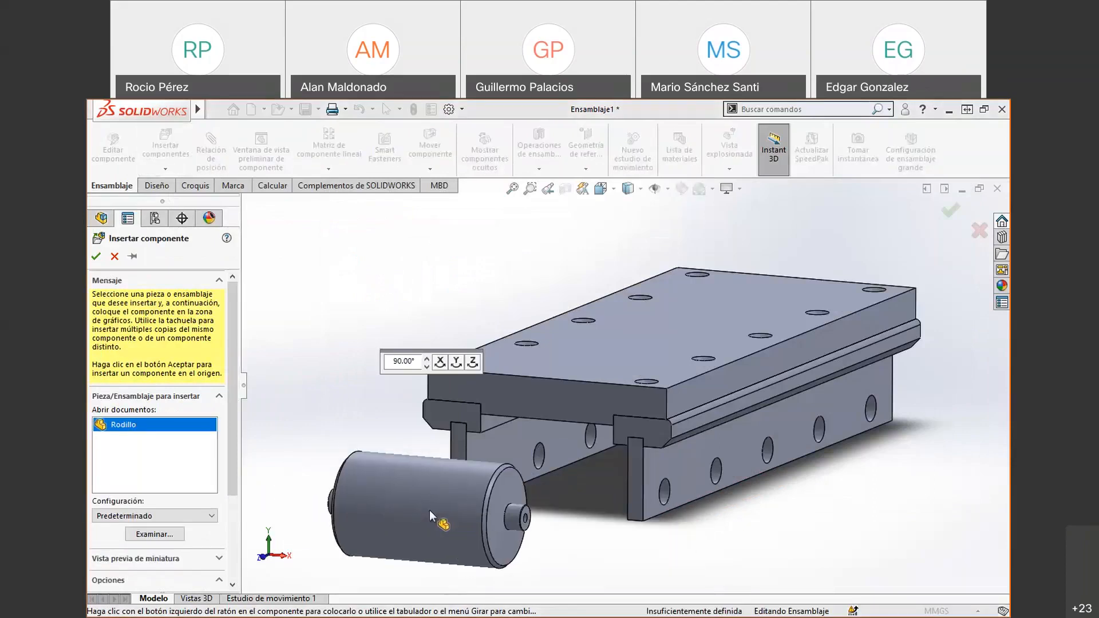
left_click(429, 510)
- Move Rodillo farther away from the front end of the plate assembly and clear the selection
middle_click_drag(325, 328, 341, 370)
scroll(407, 438, "up", 4)
scroll(518, 424, "down", 2)
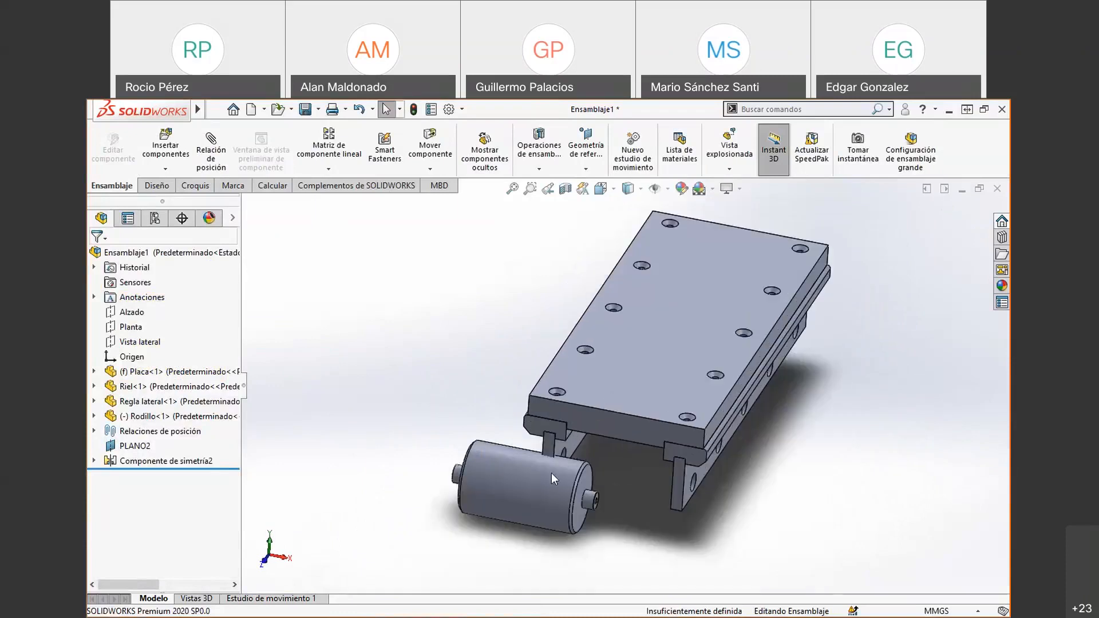
left_click_drag(522, 476, 584, 543)
key("Escape")
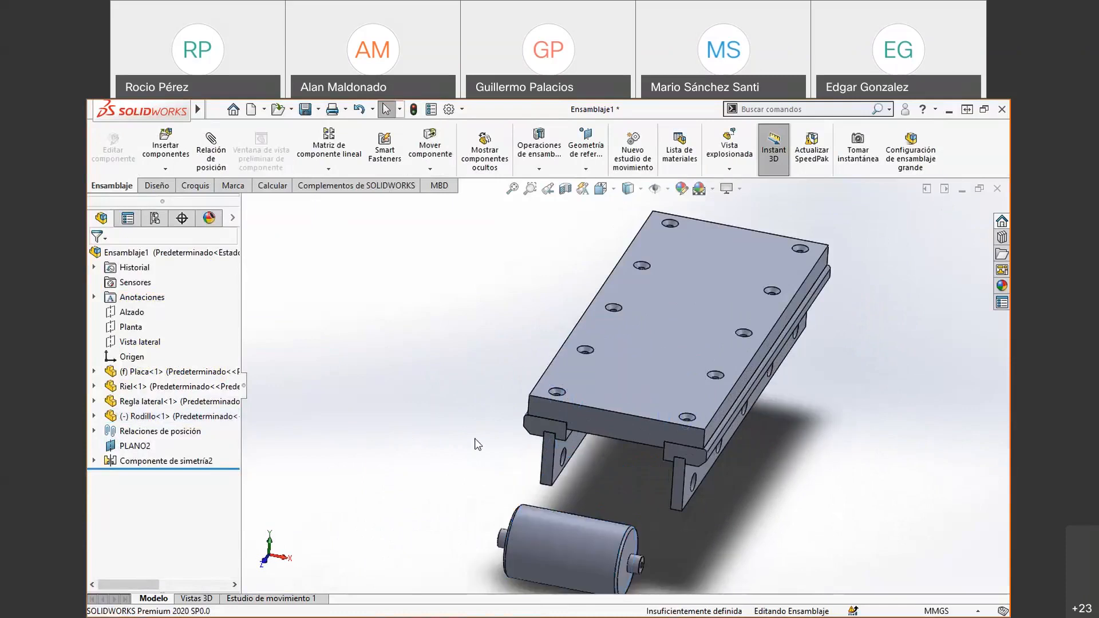
- Add a concentric mate between the front hole of Regla lateral and the outer cylindrical face of Rodillo, leaving rotation unlocked
scroll(475, 447, "down", 2)
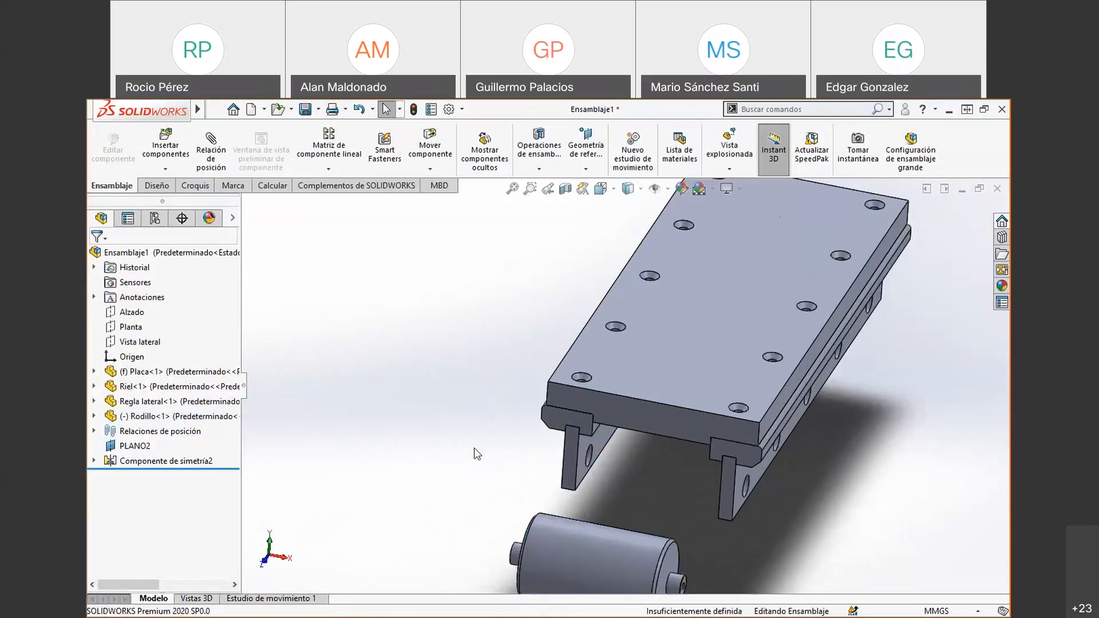
scroll(634, 455, "up", 3)
scroll(792, 505, "down", 2)
middle_click_drag(654, 444, 627, 437)
scroll(628, 437, "up", 1)
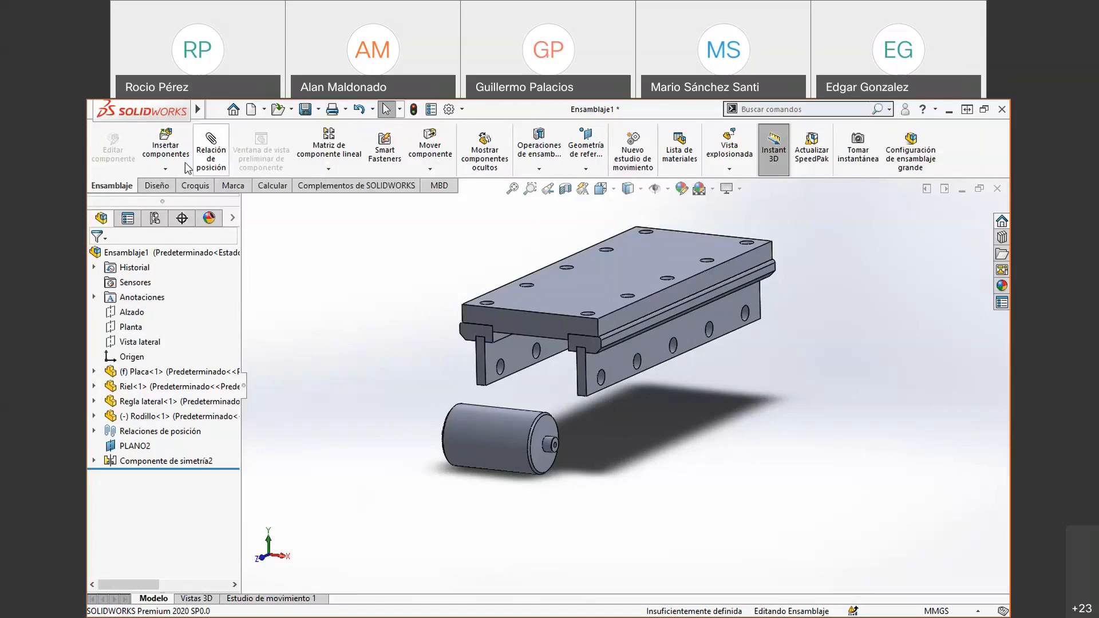
left_click(210, 142)
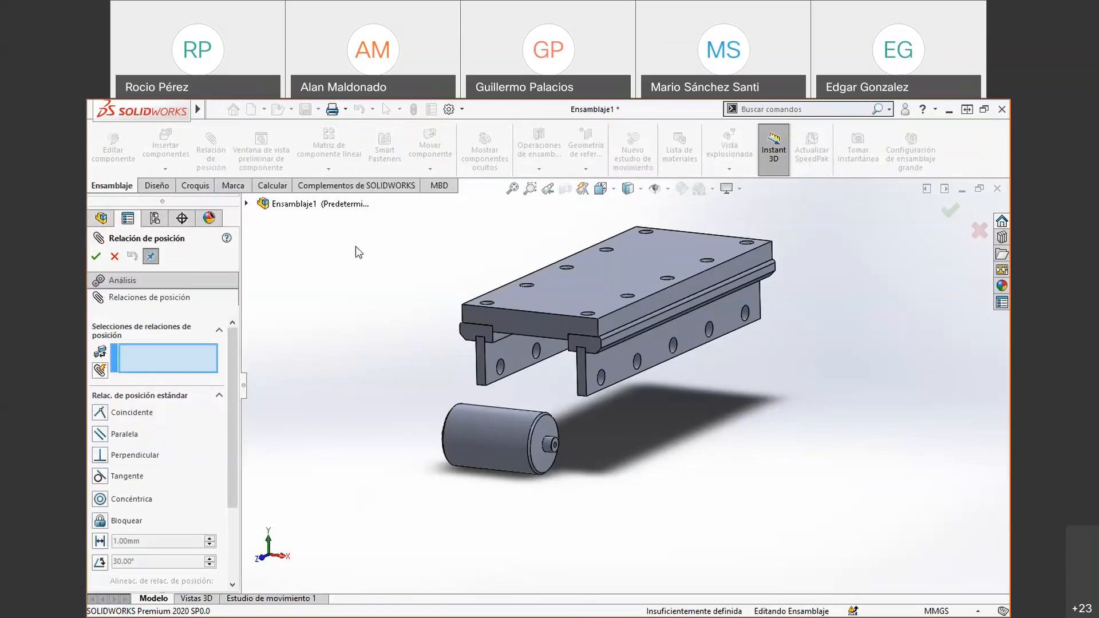
scroll(696, 359, "down", 5)
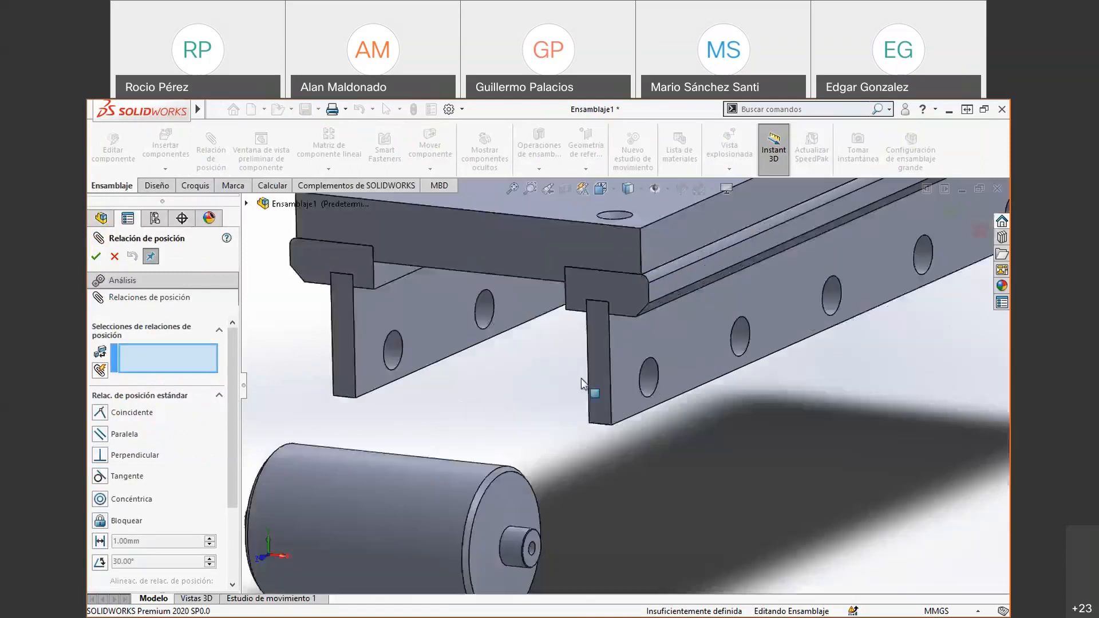
left_click(653, 377)
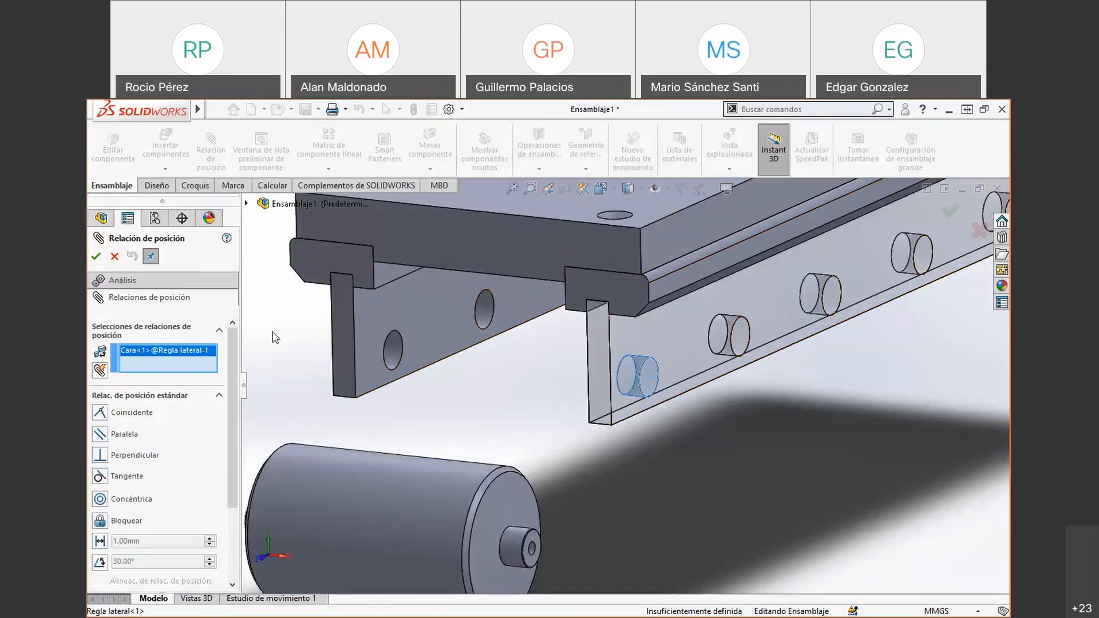
scroll(740, 440, "up", 5)
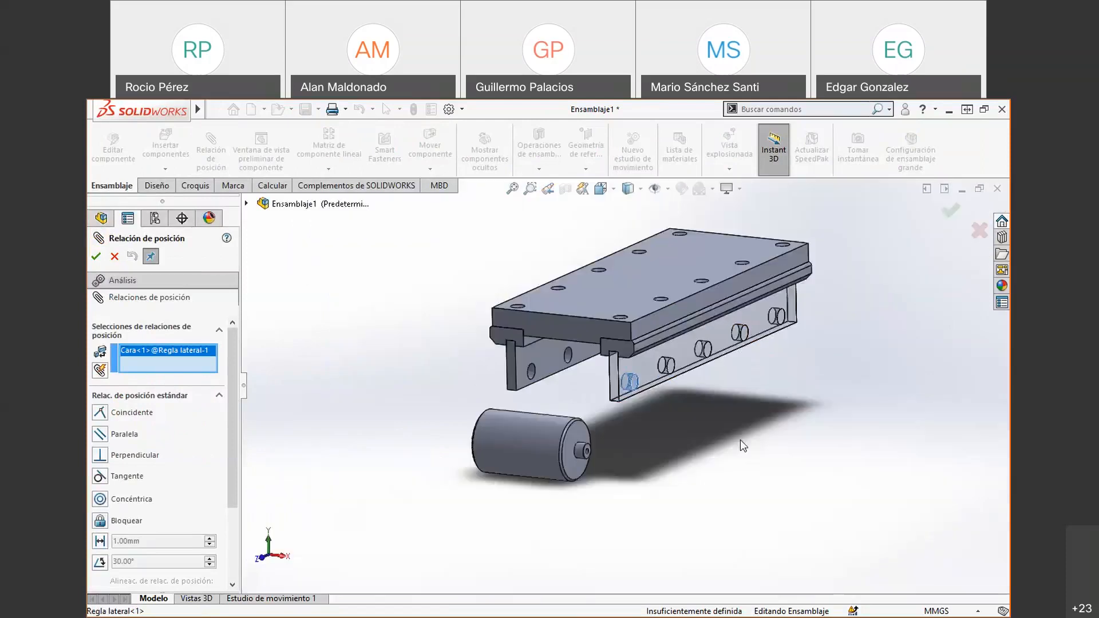
scroll(738, 438, "down", 3)
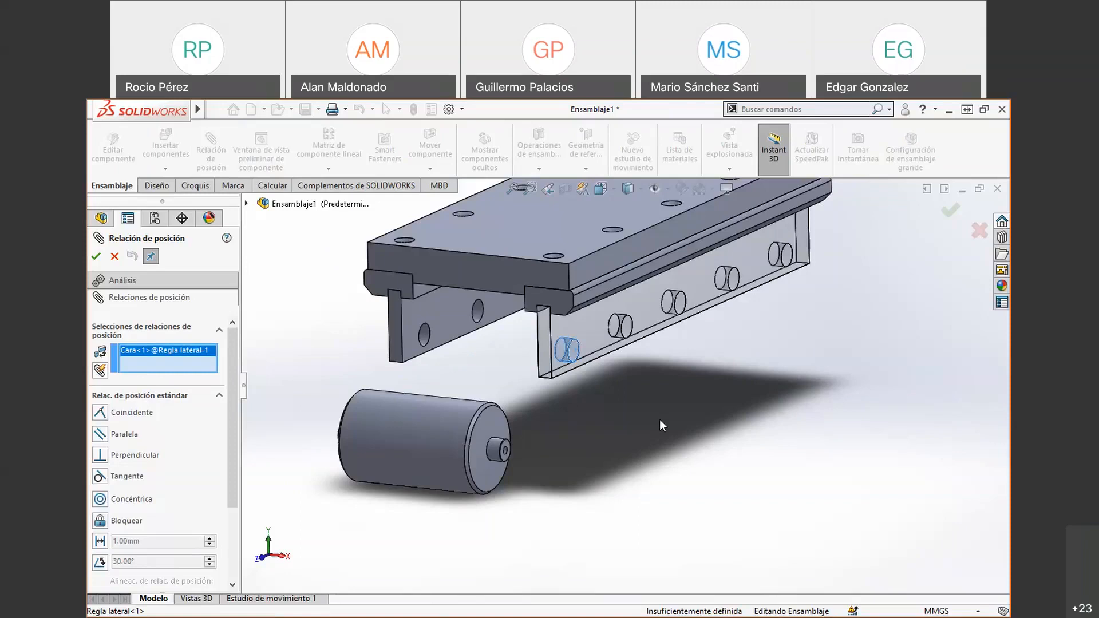
scroll(660, 419, "down", 4)
scroll(376, 493, "up", 3)
scroll(375, 493, "down", 4)
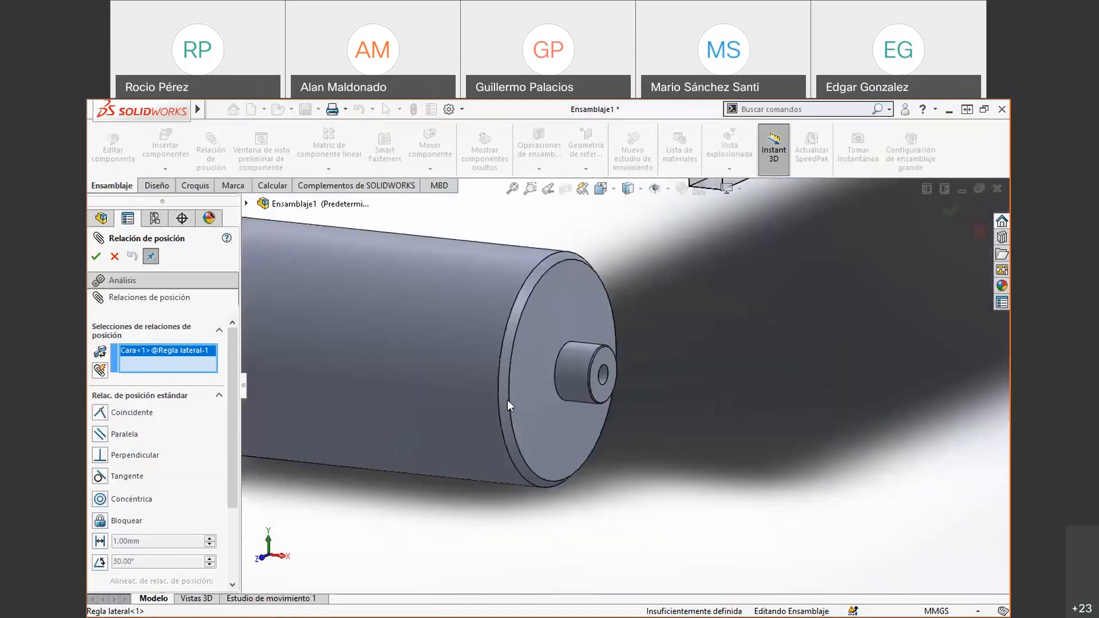
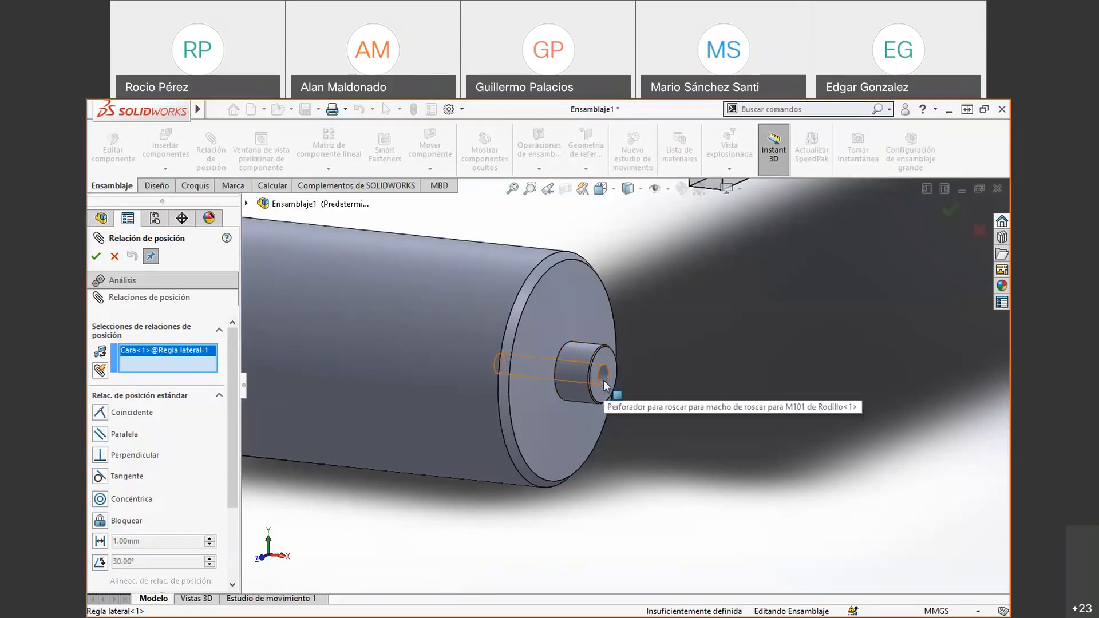
scroll(603, 380, "up", 4)
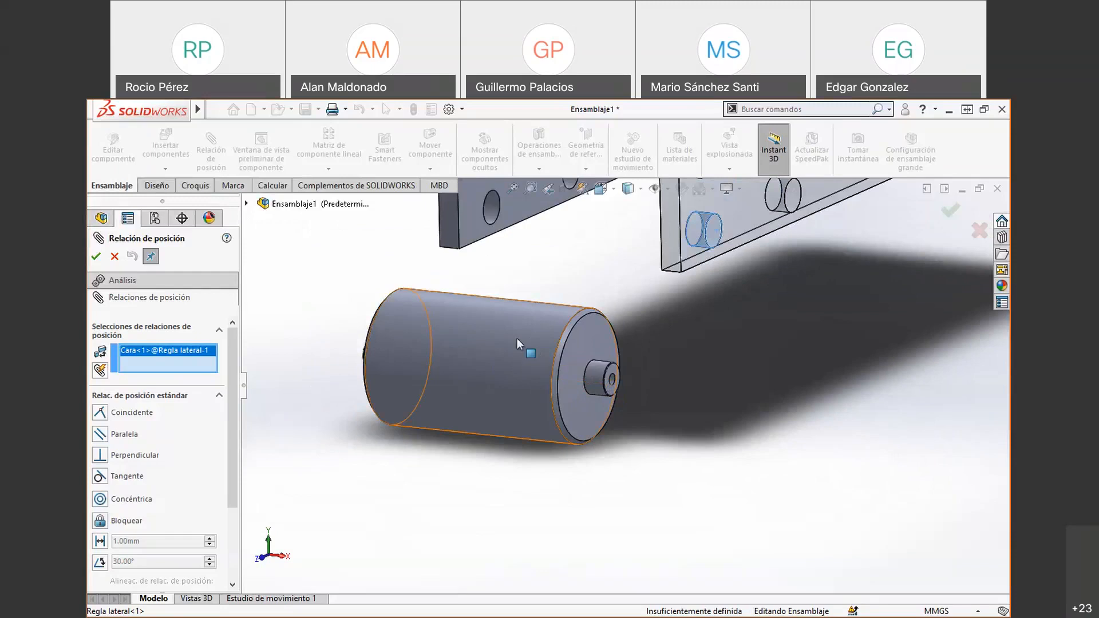
left_click(517, 338)
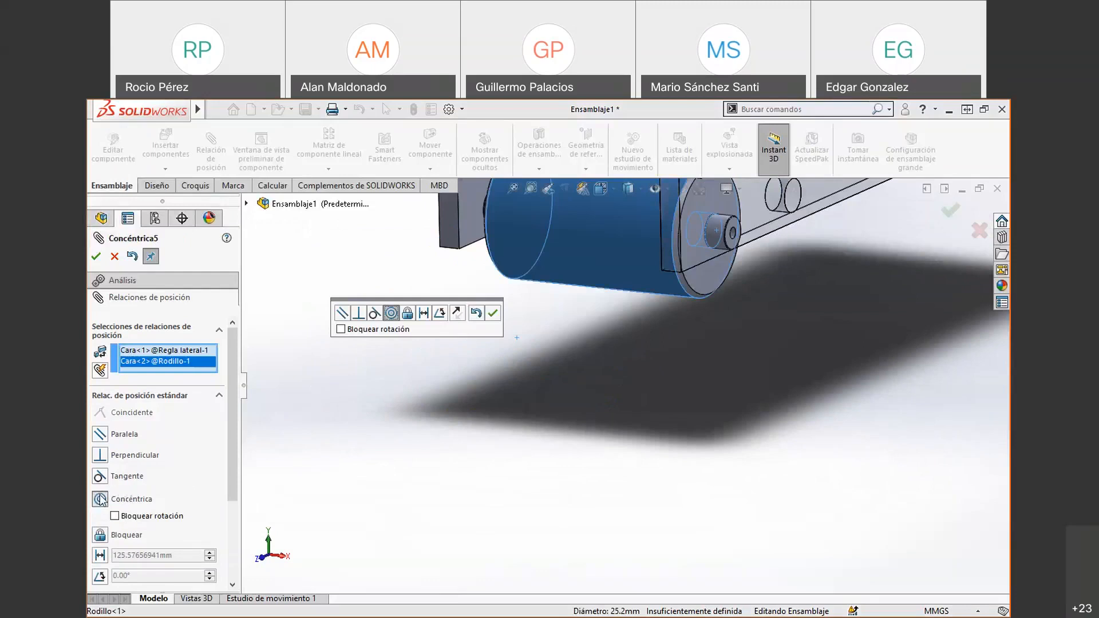
left_click(95, 256)
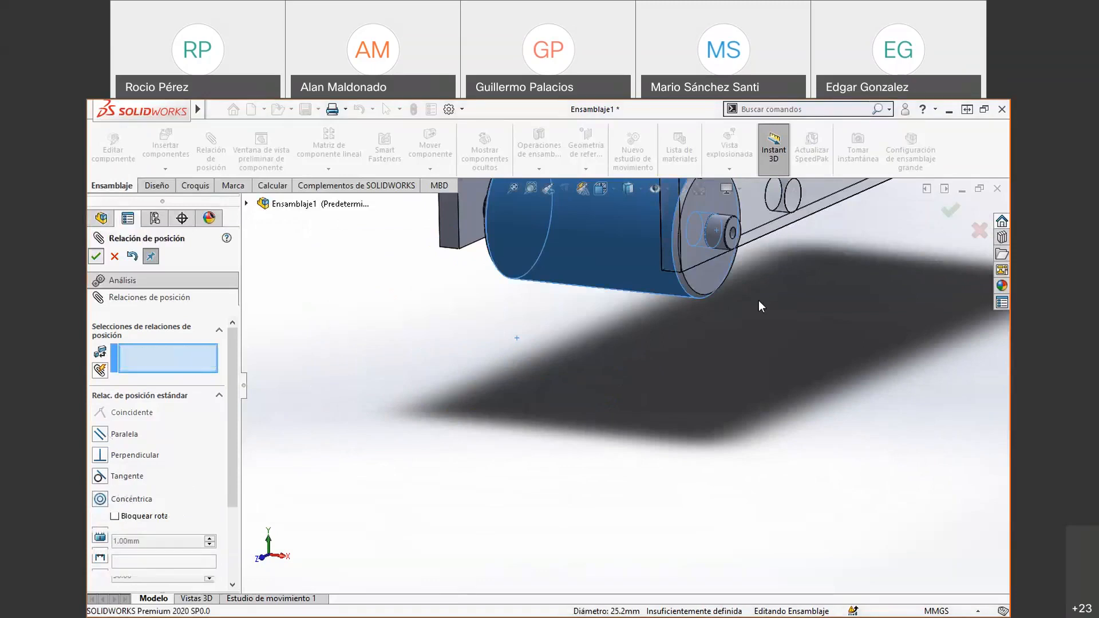
- Slide Rodillo along its concentric axis so its body sits between the two side rules
scroll(758, 300, "up", 5)
scroll(596, 325, "down", 3)
left_click_drag(543, 342, 500, 425)
middle_click_drag(501, 425, 631, 359)
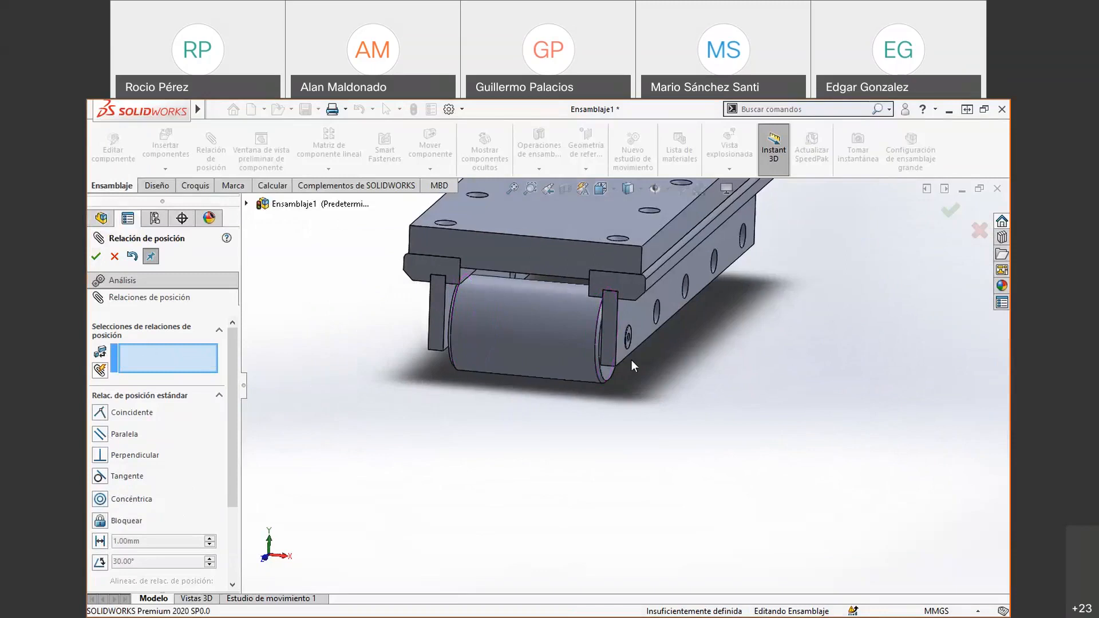
- Examine how the roller's shaft end sits against the front hole of Regla lateral, and leave the mate command
scroll(631, 360, "down", 5)
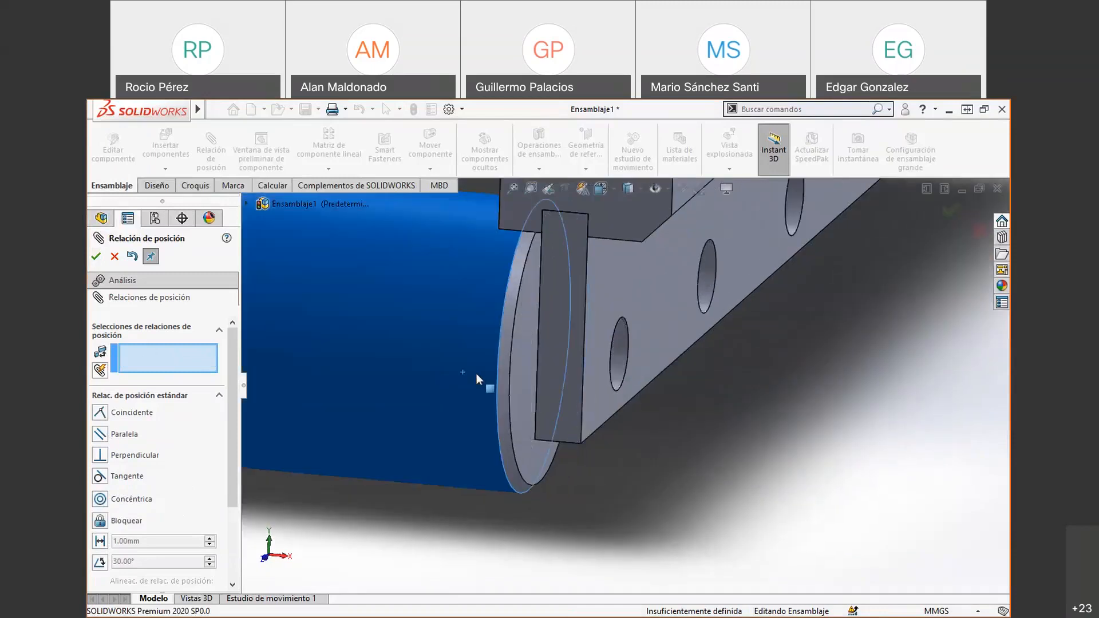
scroll(476, 373, "down", 6)
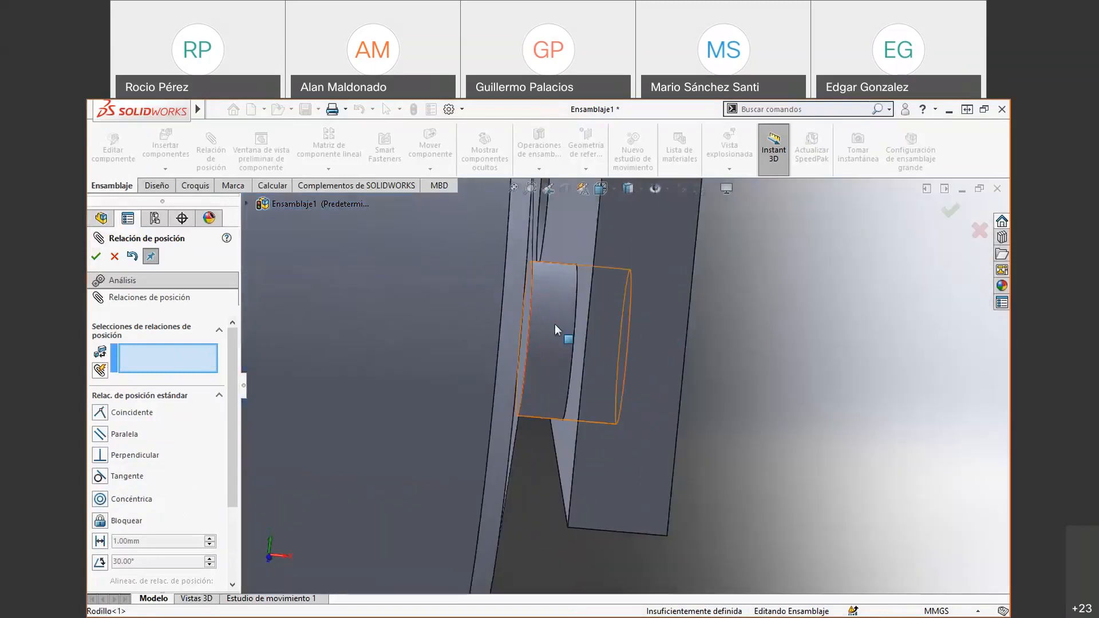
scroll(555, 331, "down", 5)
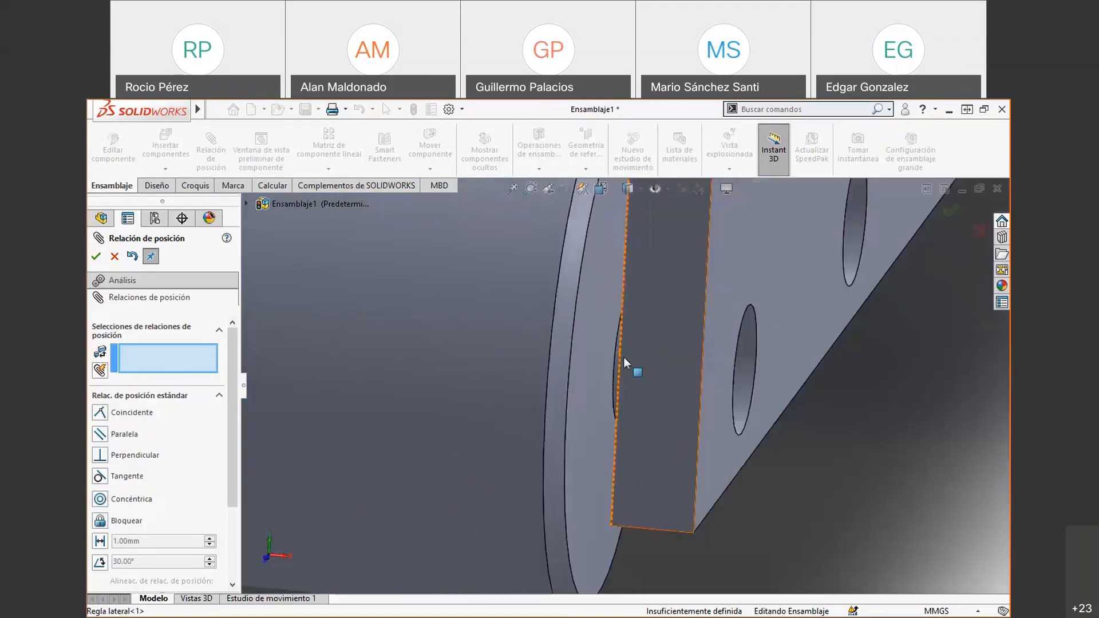
scroll(641, 356, "up", 5)
scroll(659, 351, "down", 1)
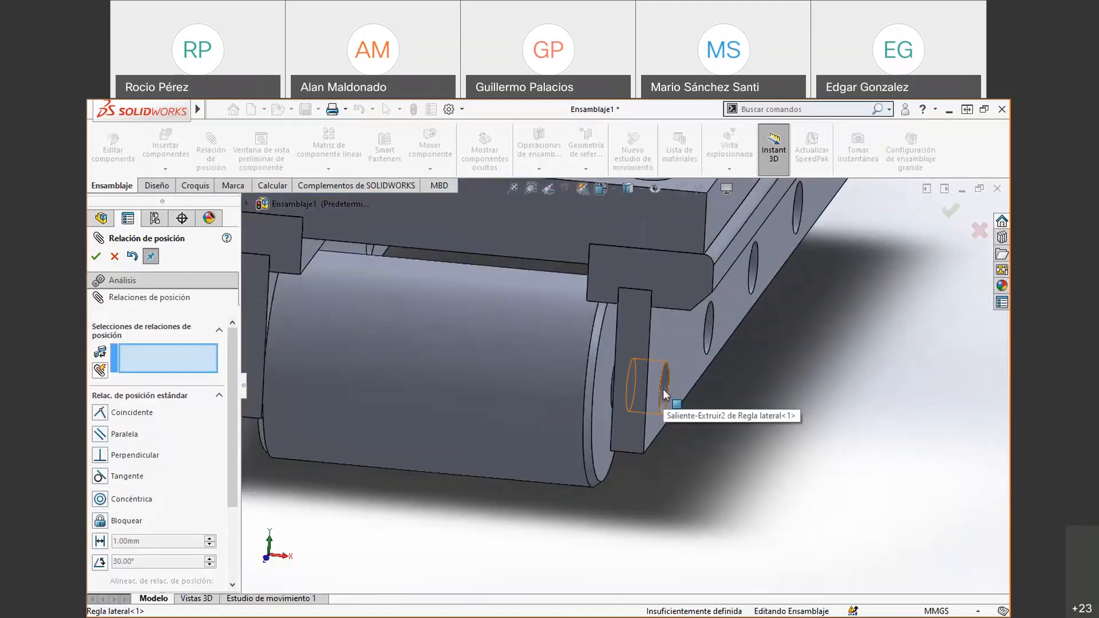
left_click(530, 314)
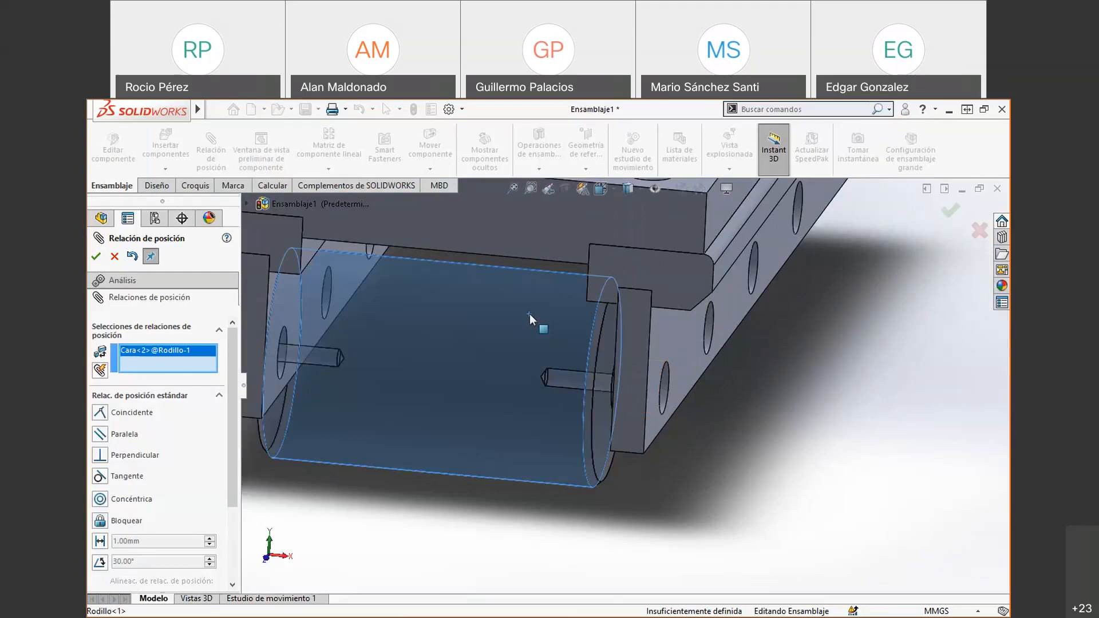
left_click(115, 258)
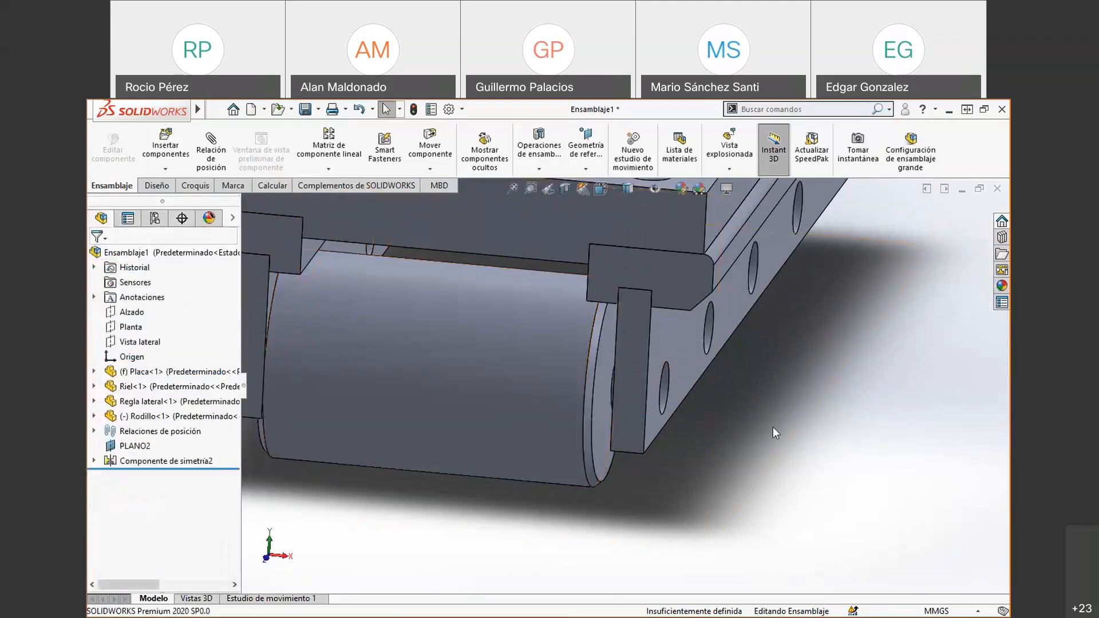
- List the assembly's existing mates and slide Rodillo along its axis toward the mirrored side rule
left_click(95, 432)
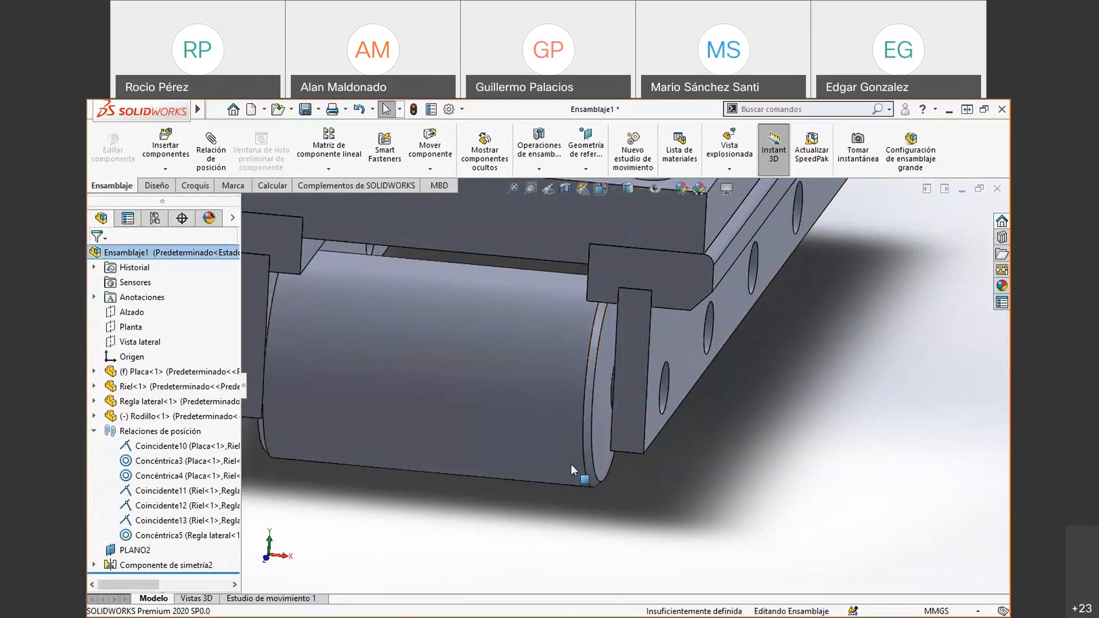
scroll(533, 454, "up", 5)
scroll(530, 451, "down", 3)
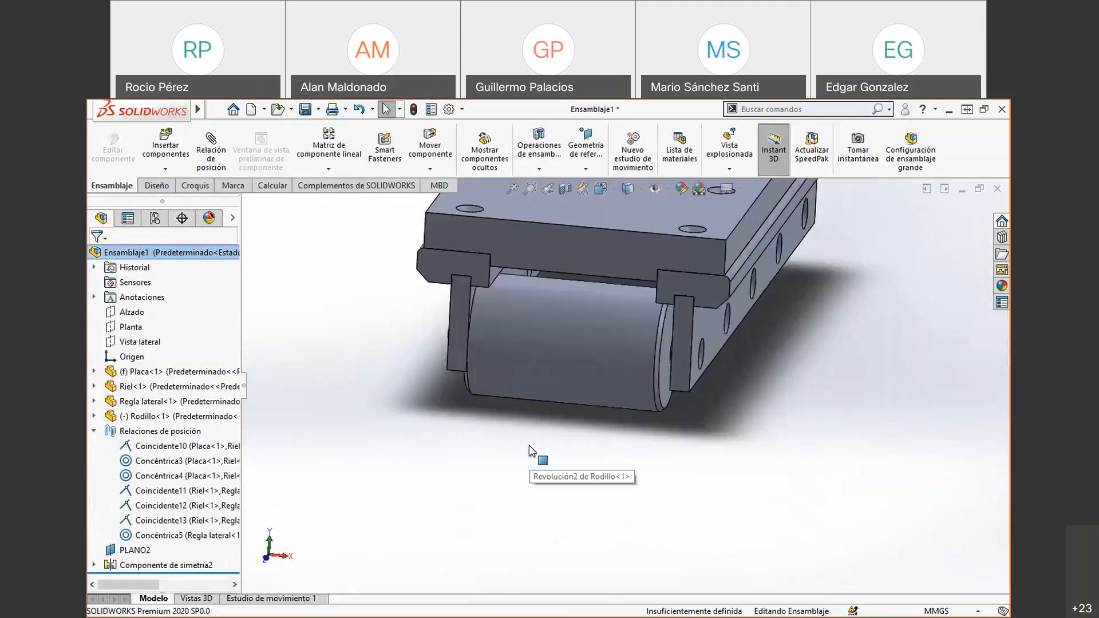
left_click_drag(553, 365, 469, 342)
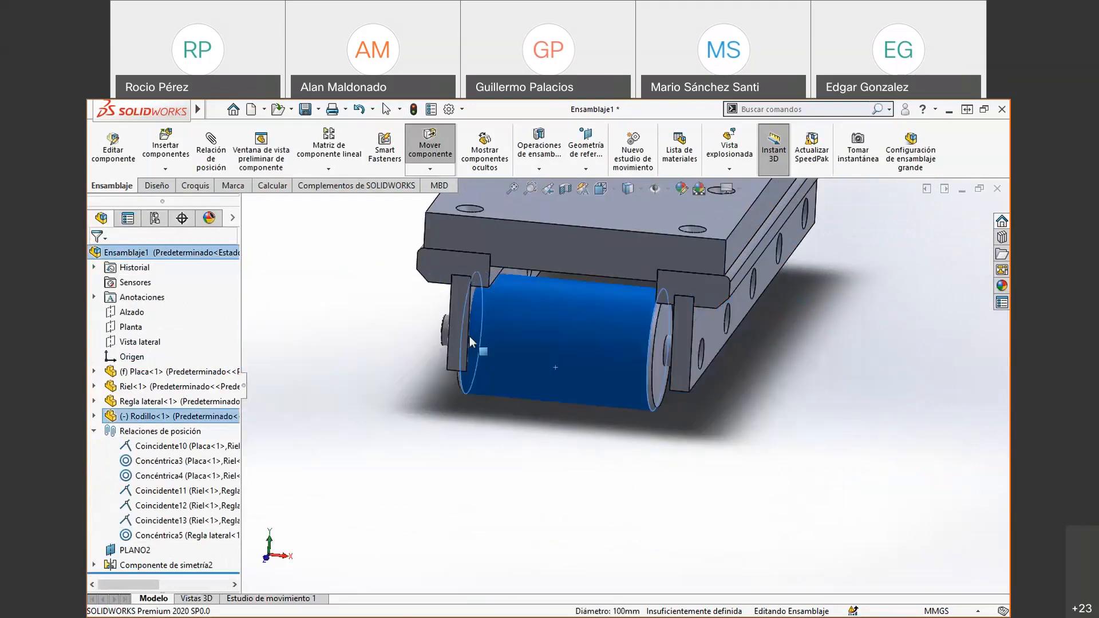
- Switch to Microsoft Whiteboard to review the degrees-of-freedom notes, and return to the SOLIDWORKS assembly
key("alt+Tab")
left_click_drag(483, 340, 506, 564)
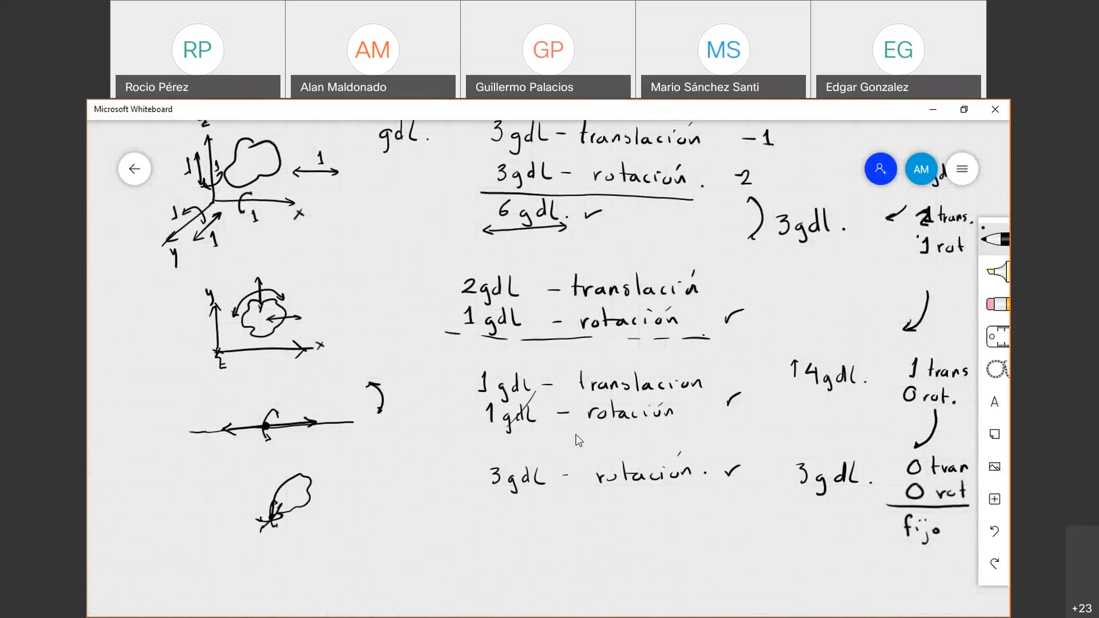
key("alt+Tab")
- Slide Rodillo back and forth along its axis through both side rules to test its remaining freedom, and clear the selection
left_click_drag(496, 344, 630, 419)
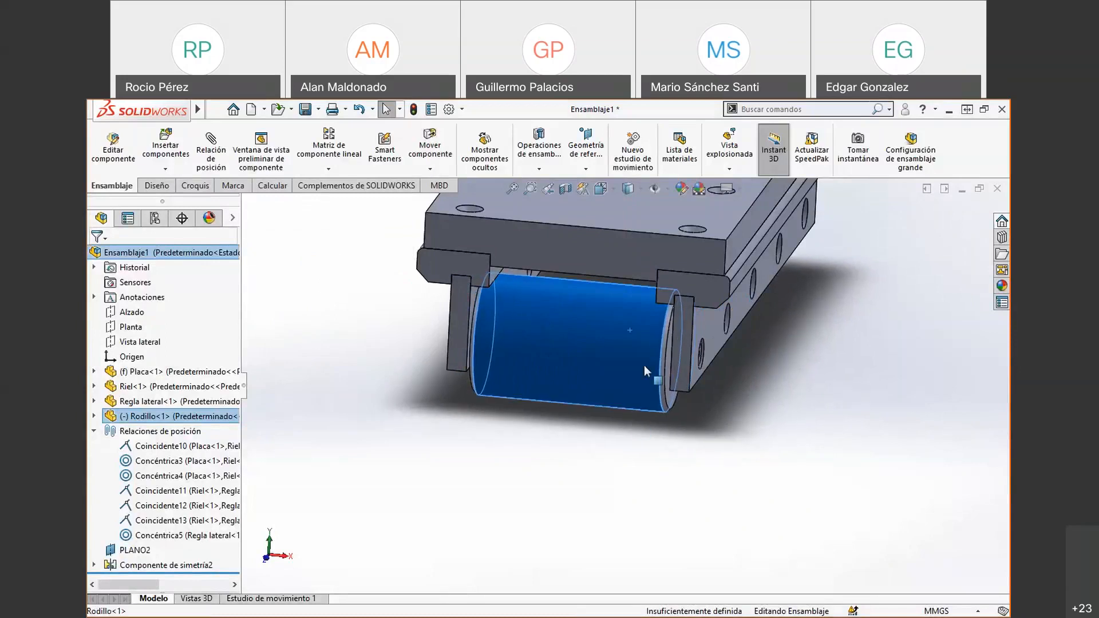
middle_click_drag(693, 403, 637, 418)
scroll(638, 419, "down", 3)
left_click_drag(703, 377, 689, 389)
scroll(560, 437, "up", 1)
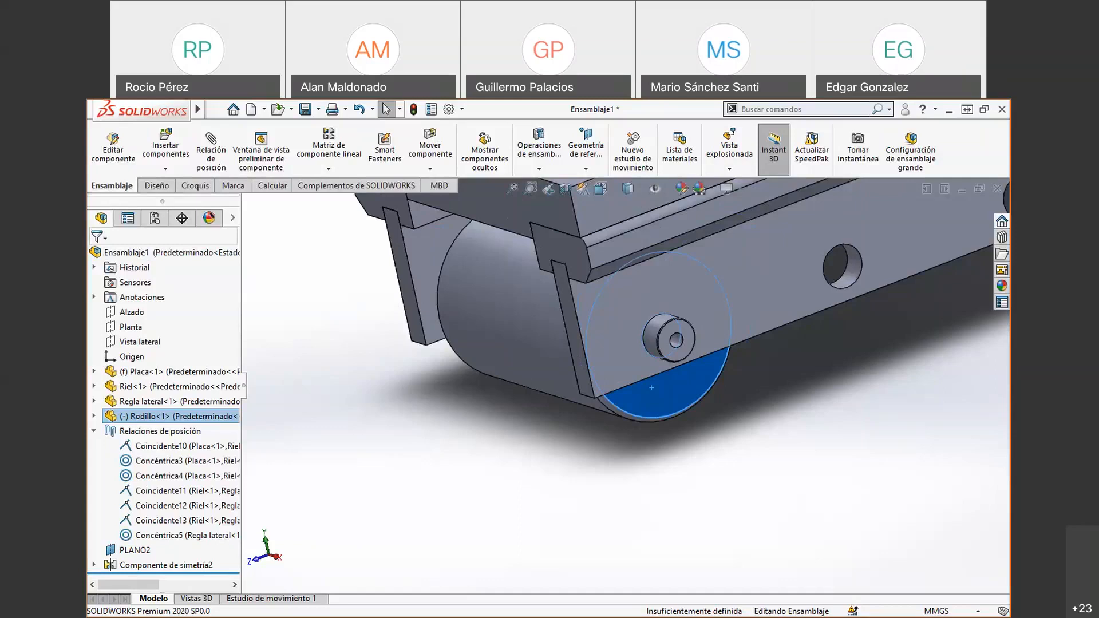
middle_click_drag(576, 461, 407, 353)
scroll(408, 353, "up", 1)
mouse_move(541, 342)
left_mouse_down()
mouse_move(444, 346)
mouse_move(525, 351)
left_mouse_up()
key("Escape")
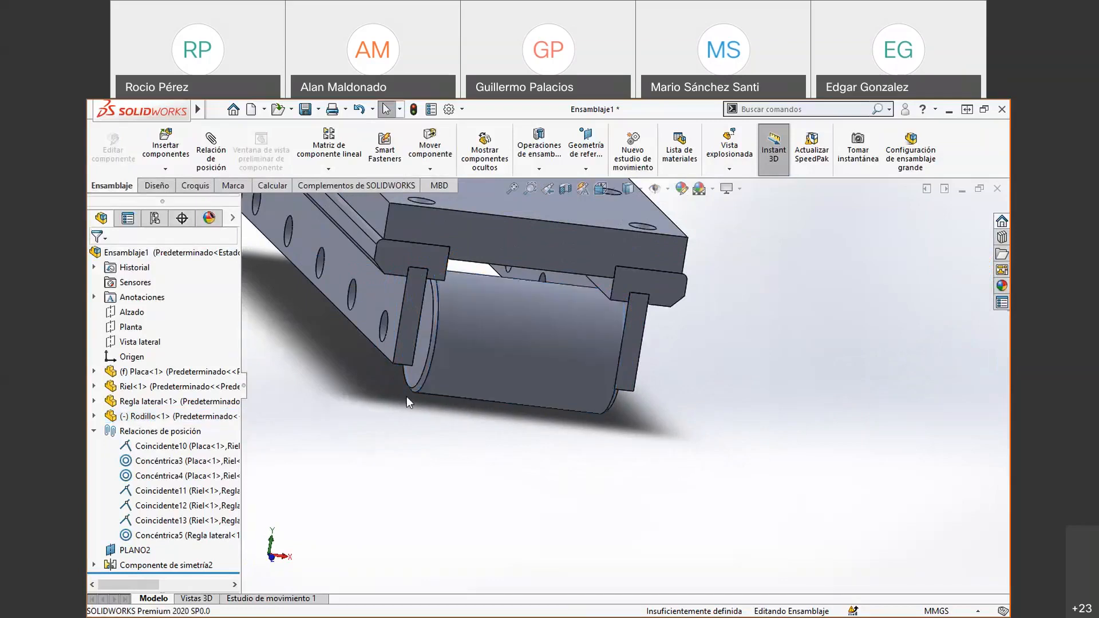
- Measure the distance between the roller's shaft-end edge and the outer edge of the front hole in the mirrored side rule
scroll(406, 396, "down", 5)
middle_click_drag(447, 356, 483, 371)
scroll(688, 325, "down", 5)
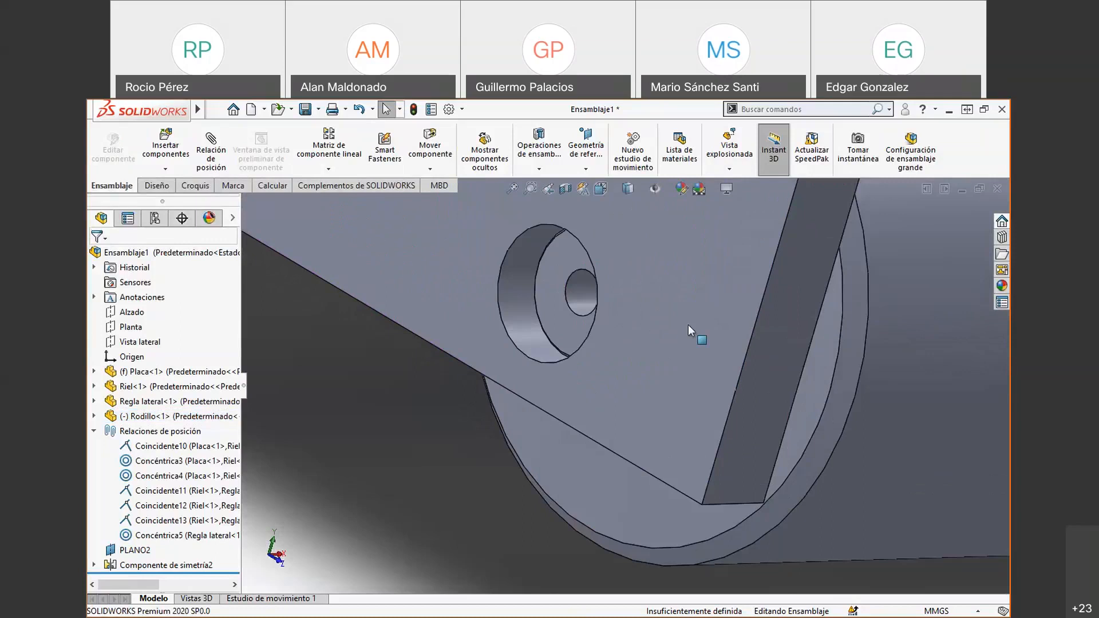
left_click(481, 306)
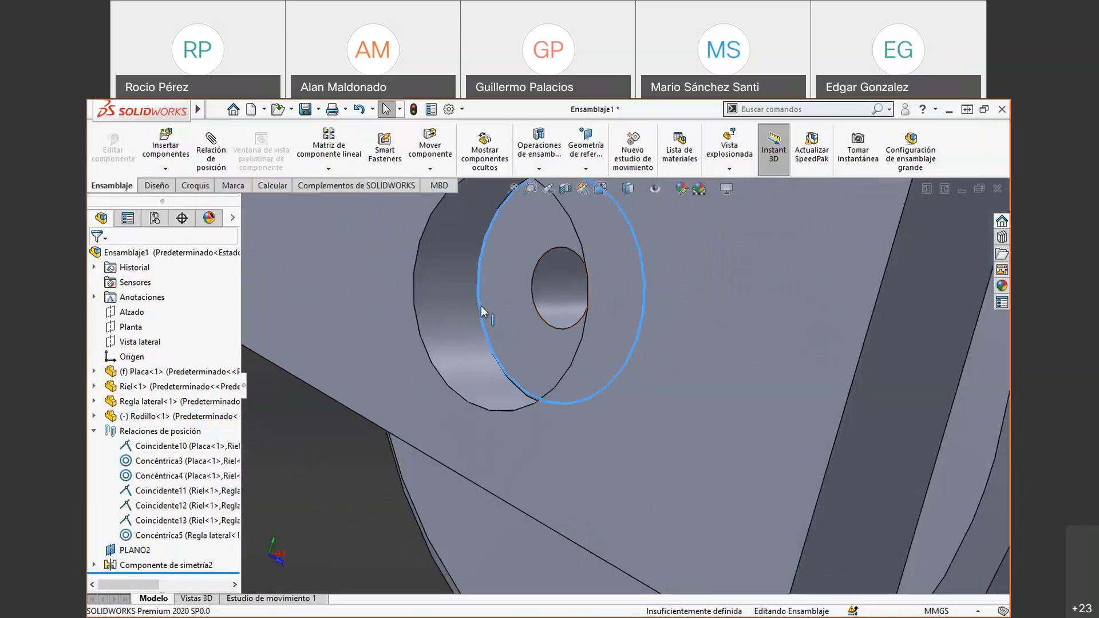
left_click(414, 315, "ctrl")
left_click(415, 312, "ctrl")
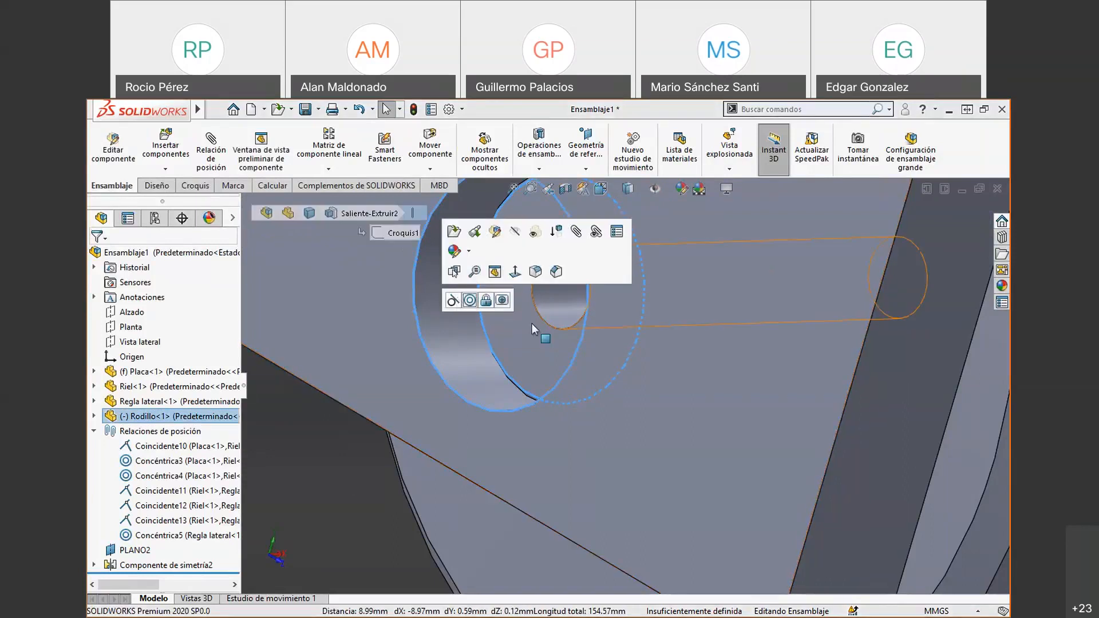
scroll(336, 510, "up", 5)
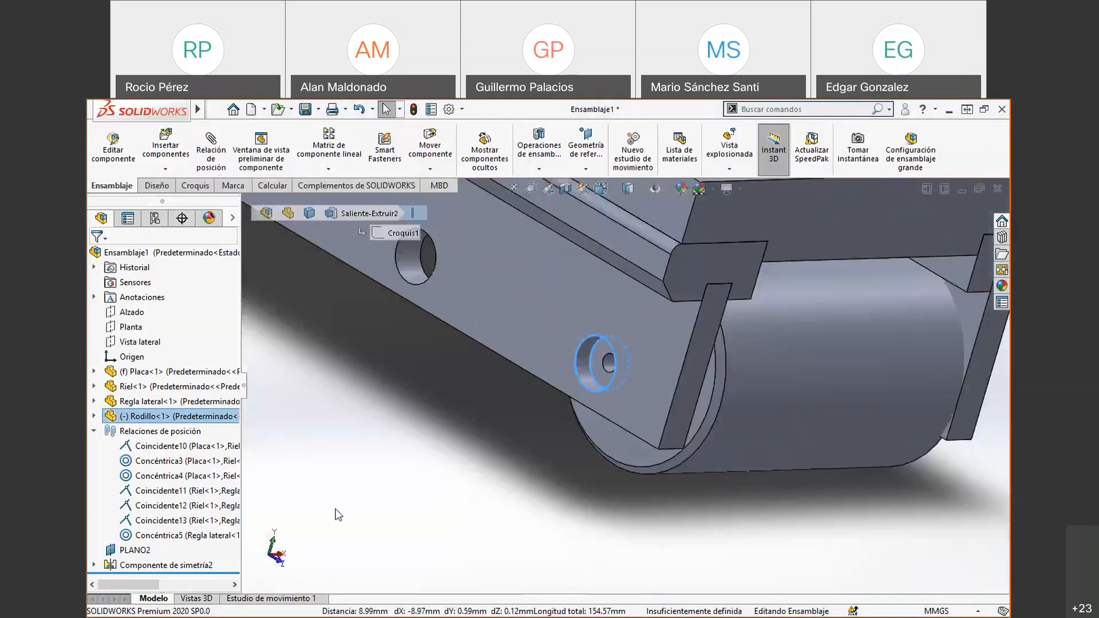
- Slide Rodillo back and forth along its axis and examine how its shaft end sits in the mirrored side rule's front hole
left_click(466, 447)
middle_click_drag(548, 421, 746, 383)
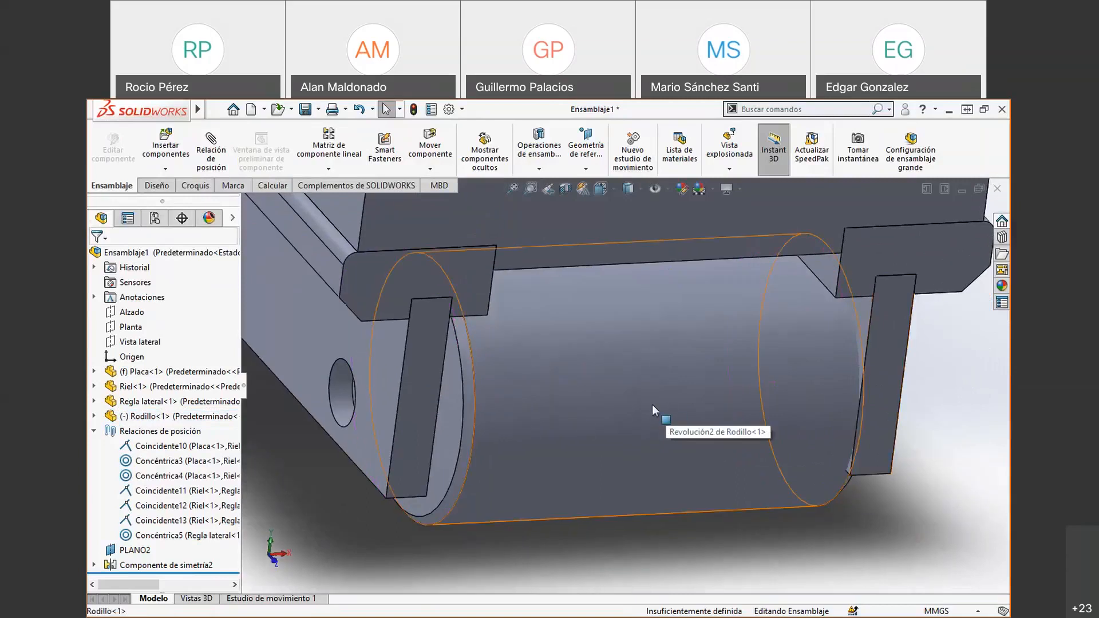
middle_click_drag(479, 385, 413, 387)
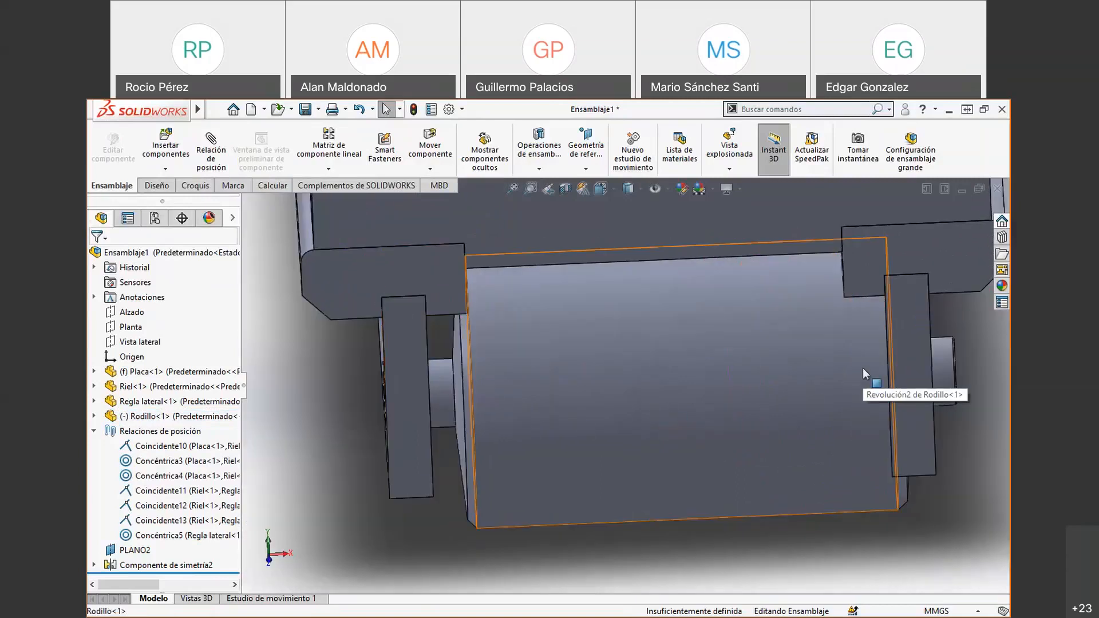
left_click(793, 382)
mouse_move(778, 381)
left_mouse_down()
mouse_move(751, 381)
mouse_move(761, 381)
left_mouse_up()
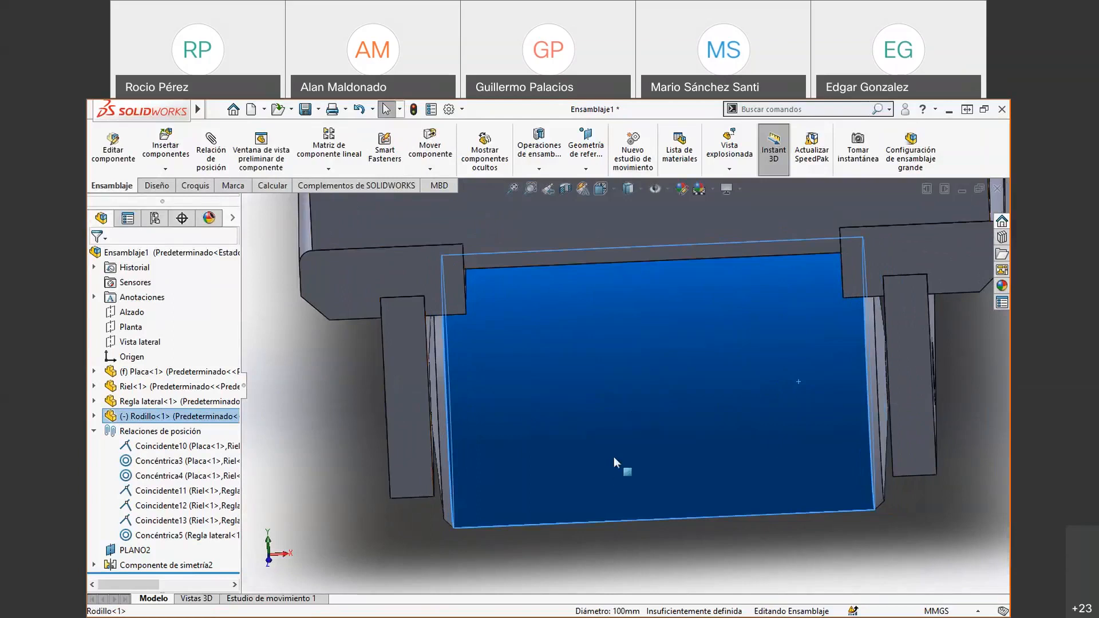
middle_click_drag(604, 388, 525, 420)
left_click_drag(524, 420, 642, 395)
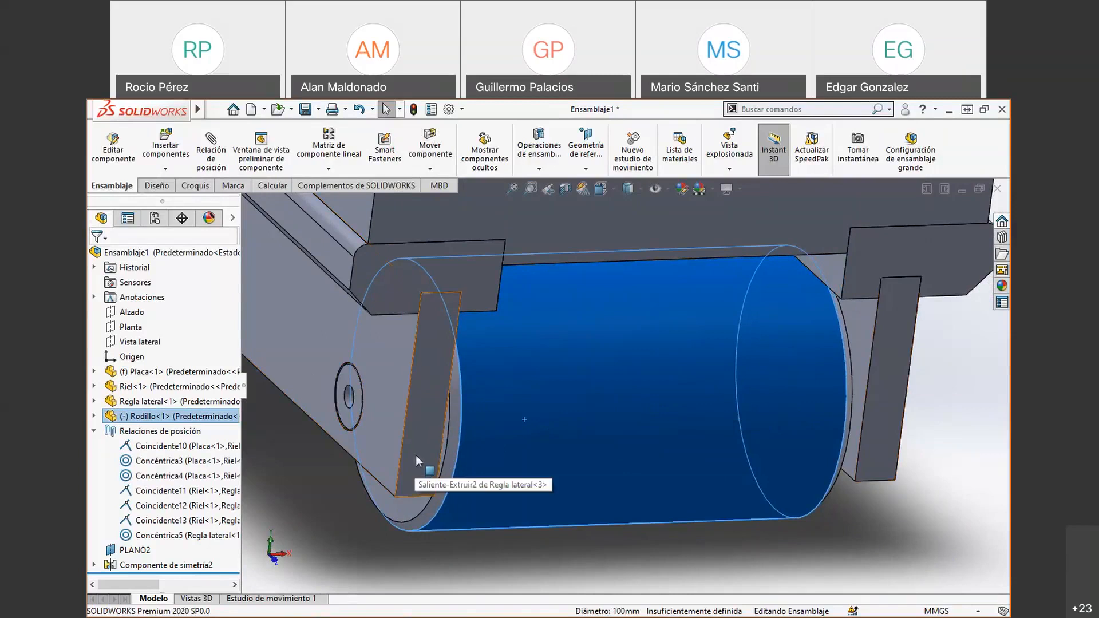
left_click_drag(513, 420, 453, 434)
middle_click_drag(452, 435, 485, 448)
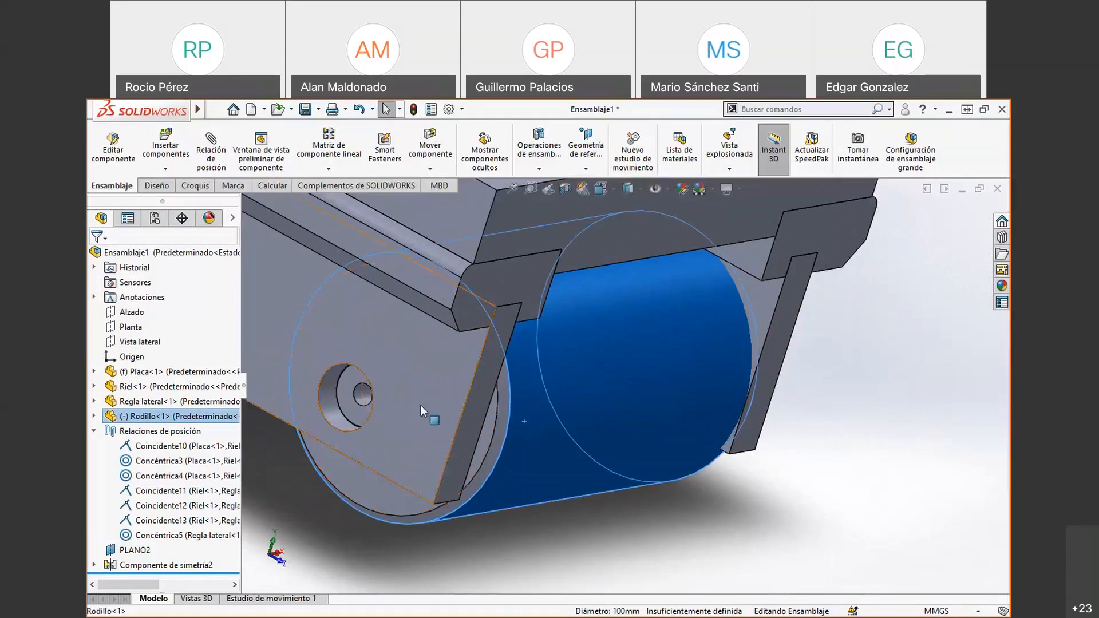
- Measure the normal distance between Rodillo's shaft-end face and the outer face of the mirrored side rule, and clear the selection
left_click(355, 380)
left_click(324, 331)
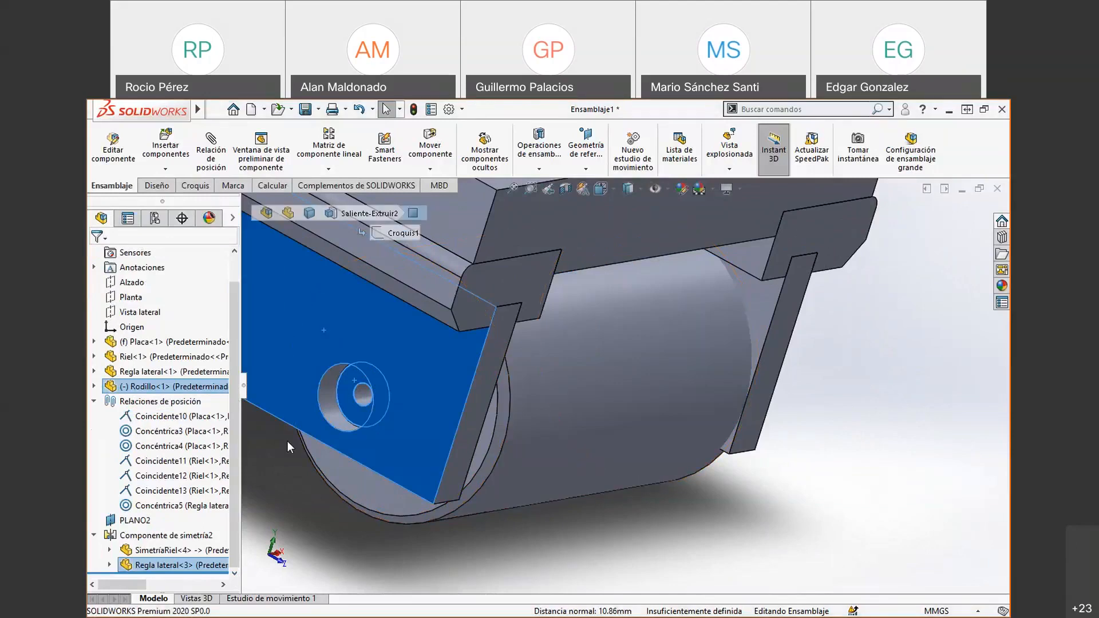
left_click(709, 577)
middle_click_drag(775, 518, 676, 462)
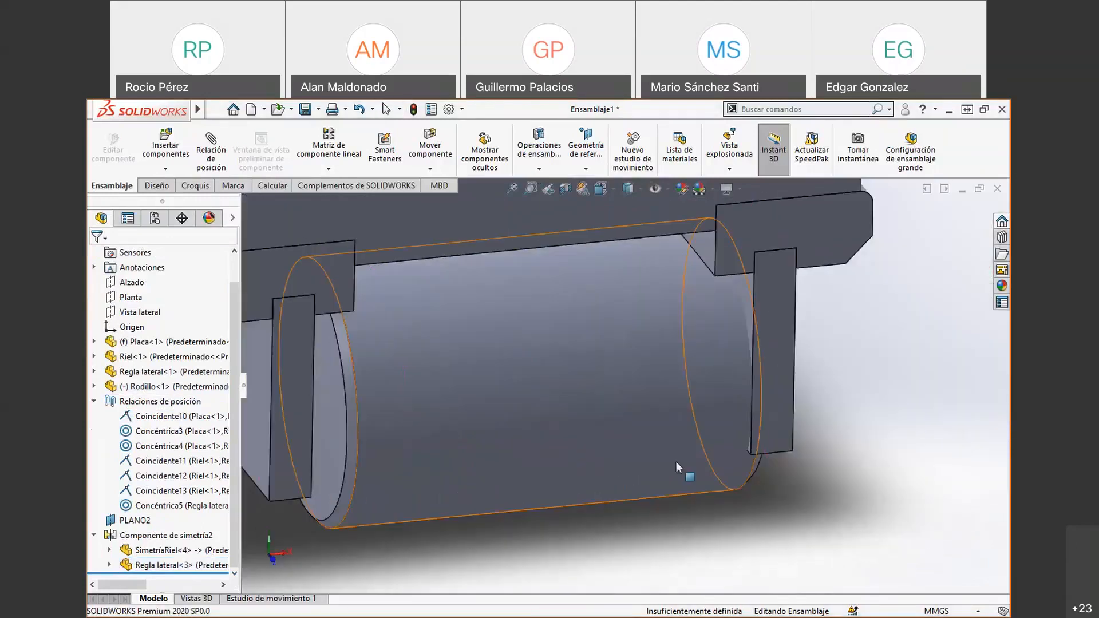
middle_click_drag(666, 345, 672, 399)
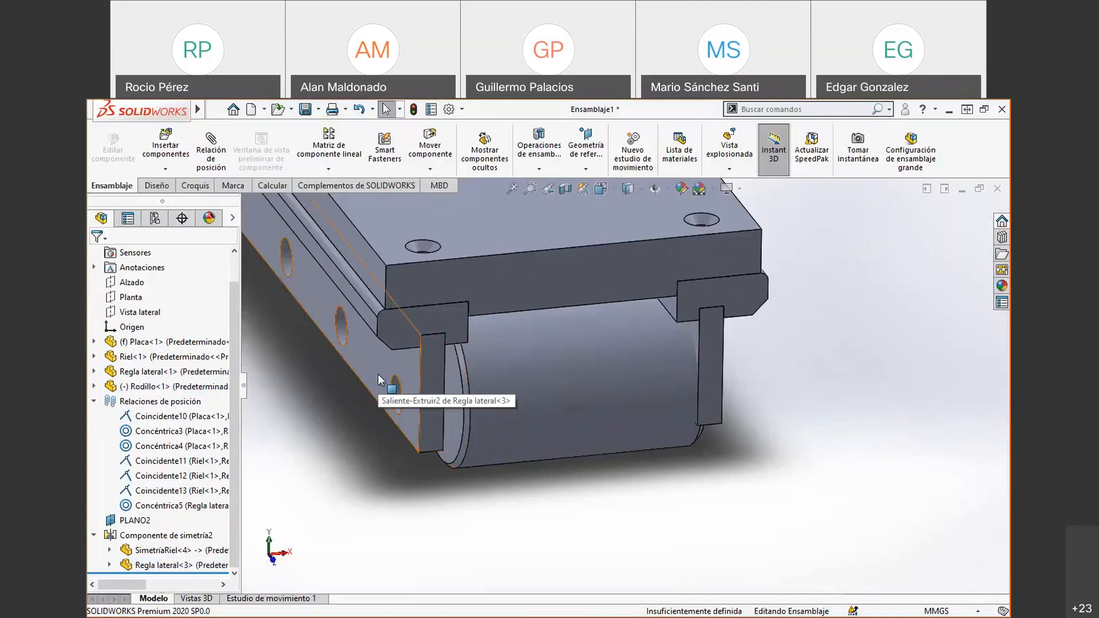
- Slide Rodillo along its axis so its shaft protrudes from the original side rule, and clear the selection
scroll(616, 421, "down", 4)
middle_click_drag(624, 422, 598, 424)
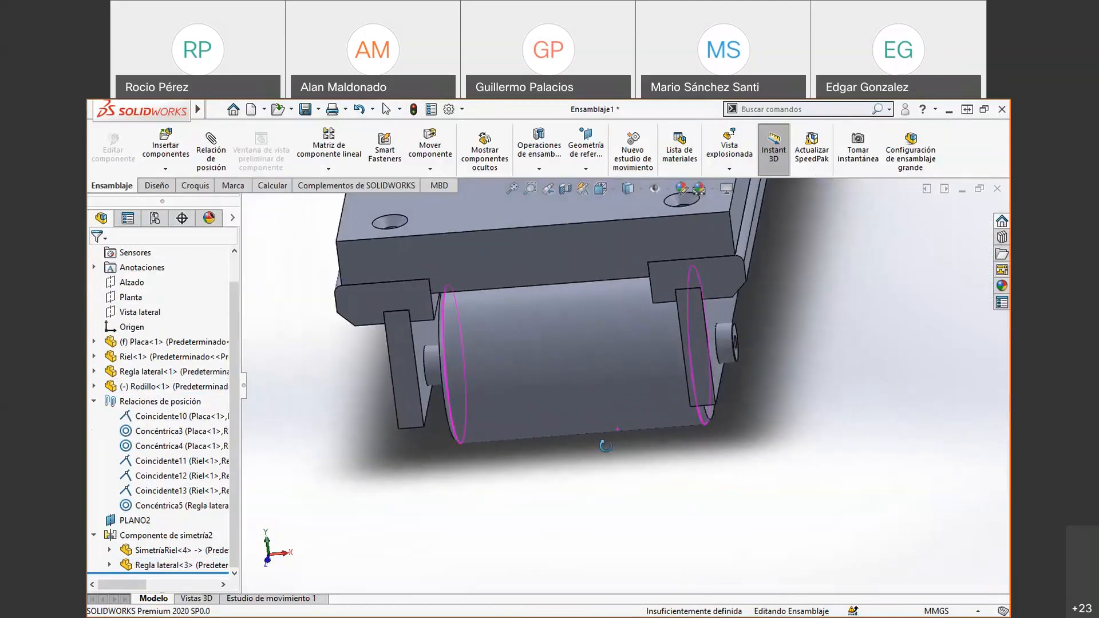
left_click(590, 363)
left_click_drag(572, 369, 579, 373)
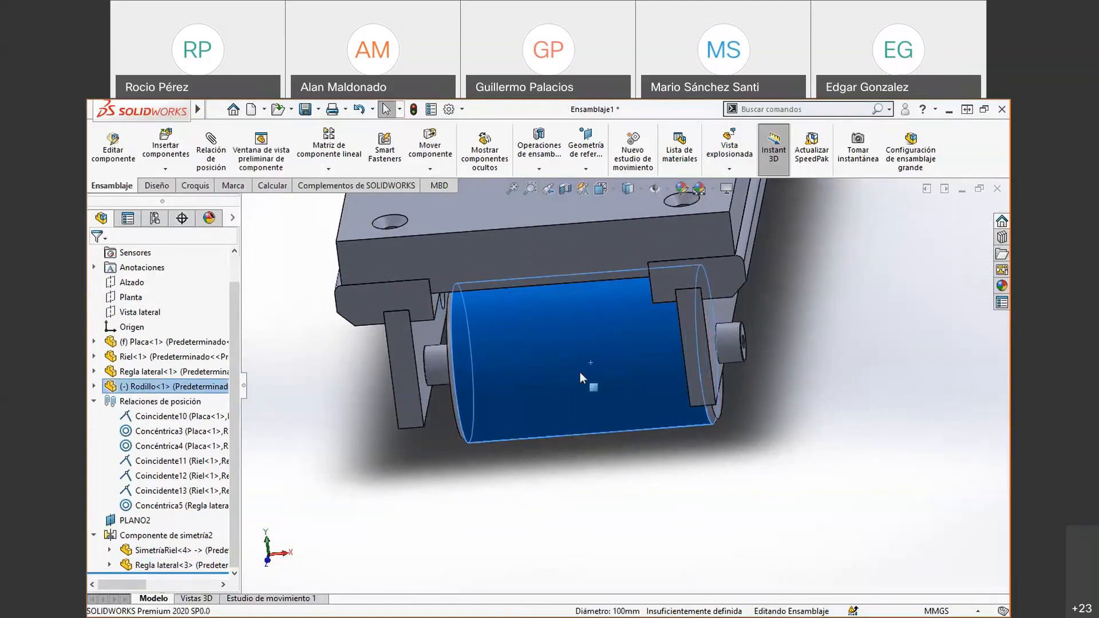
left_click(559, 469)
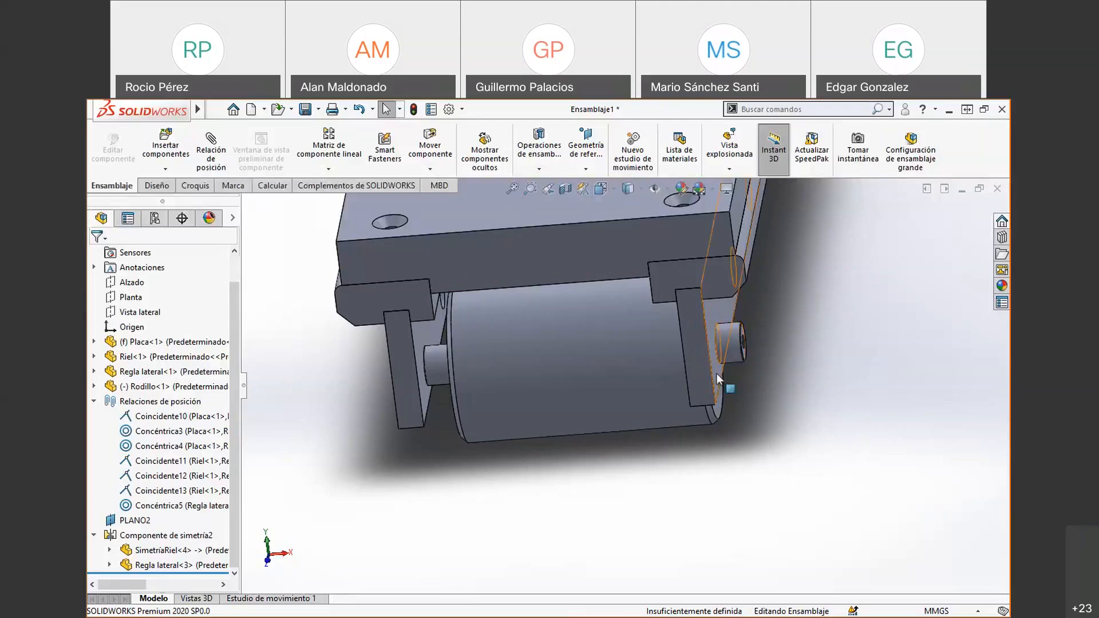
- Start an advanced width mate (Ancho) with the Centrado constraint
left_click(215, 162)
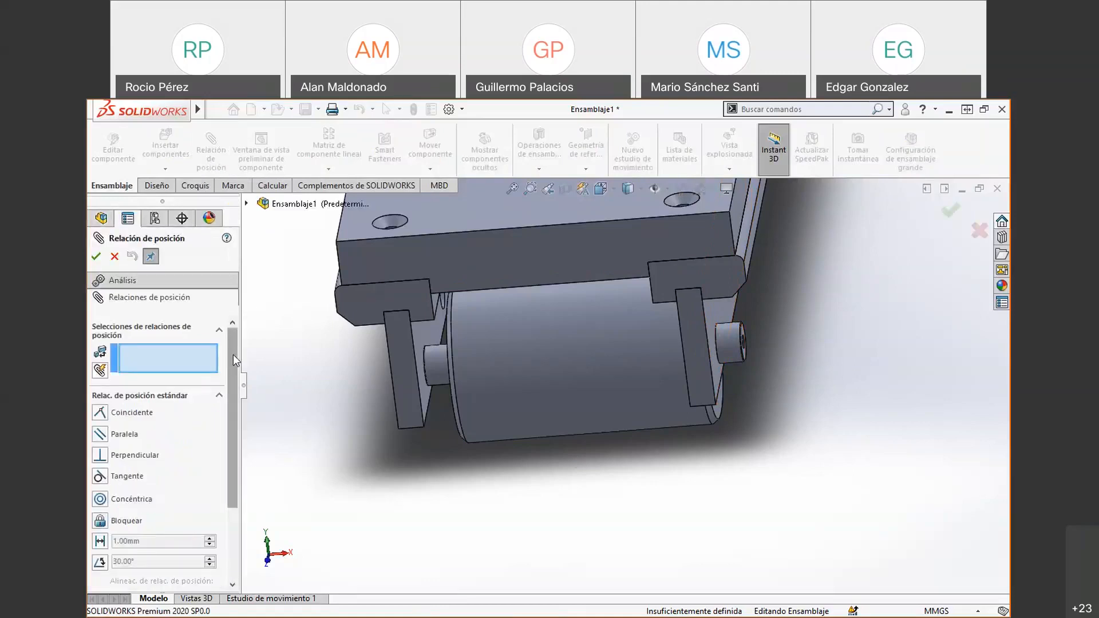
scroll(223, 435, "down", 3)
left_click(207, 514)
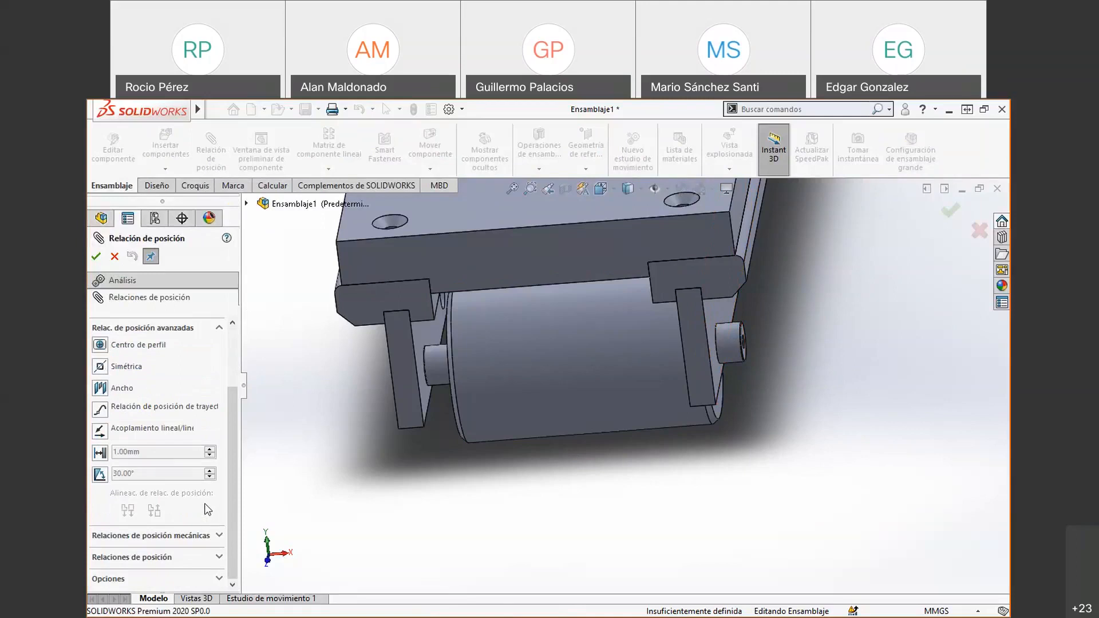
left_click(122, 395)
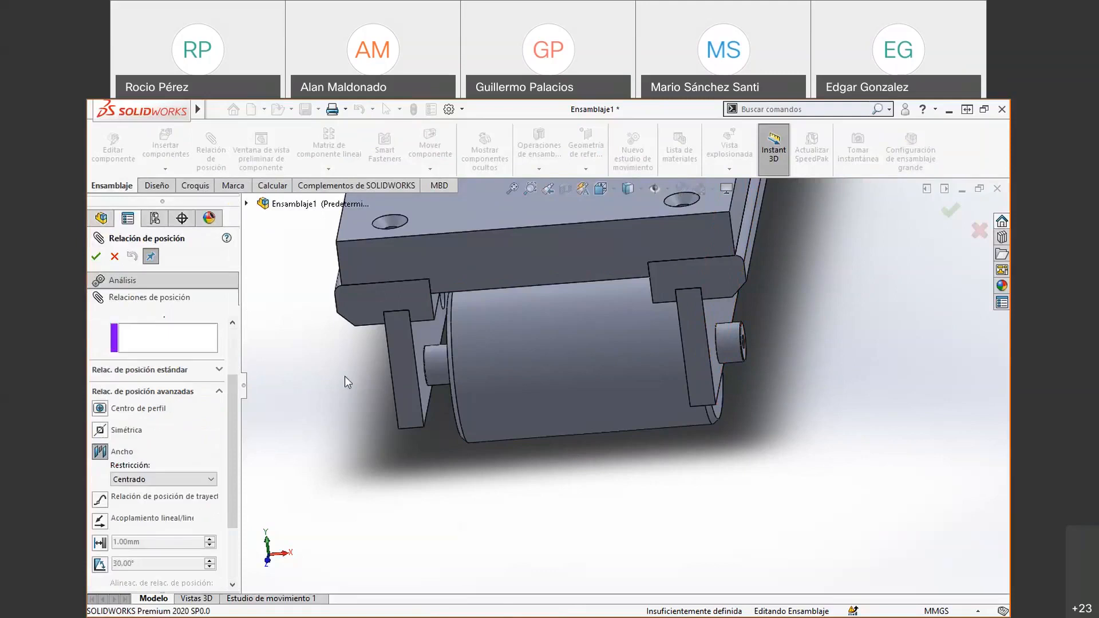
scroll(473, 463, "up", 5)
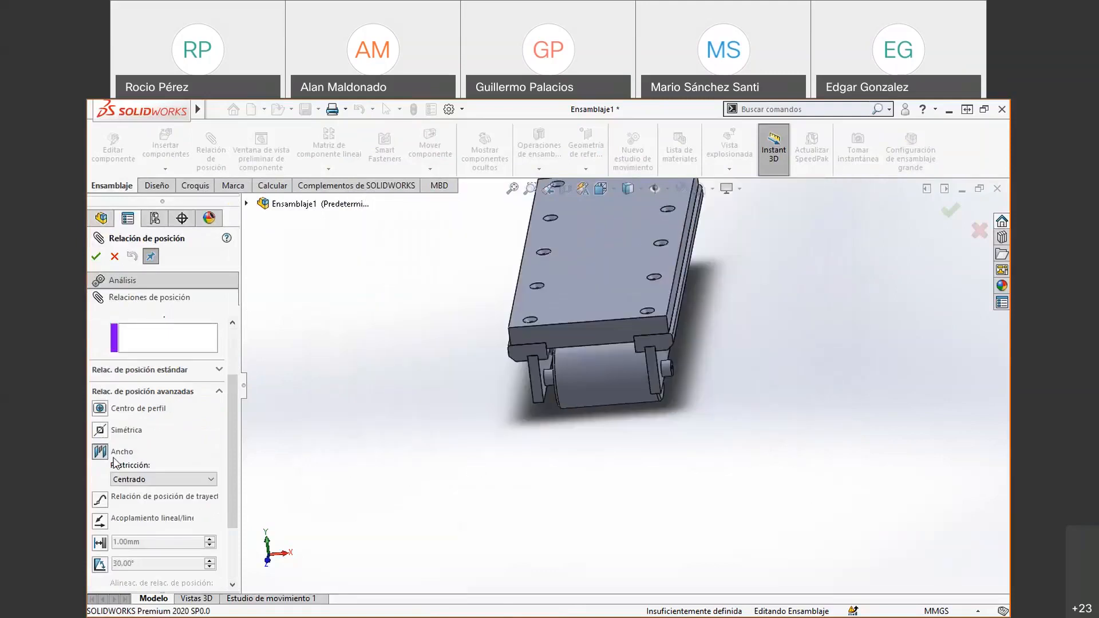
scroll(234, 381, "up", 3)
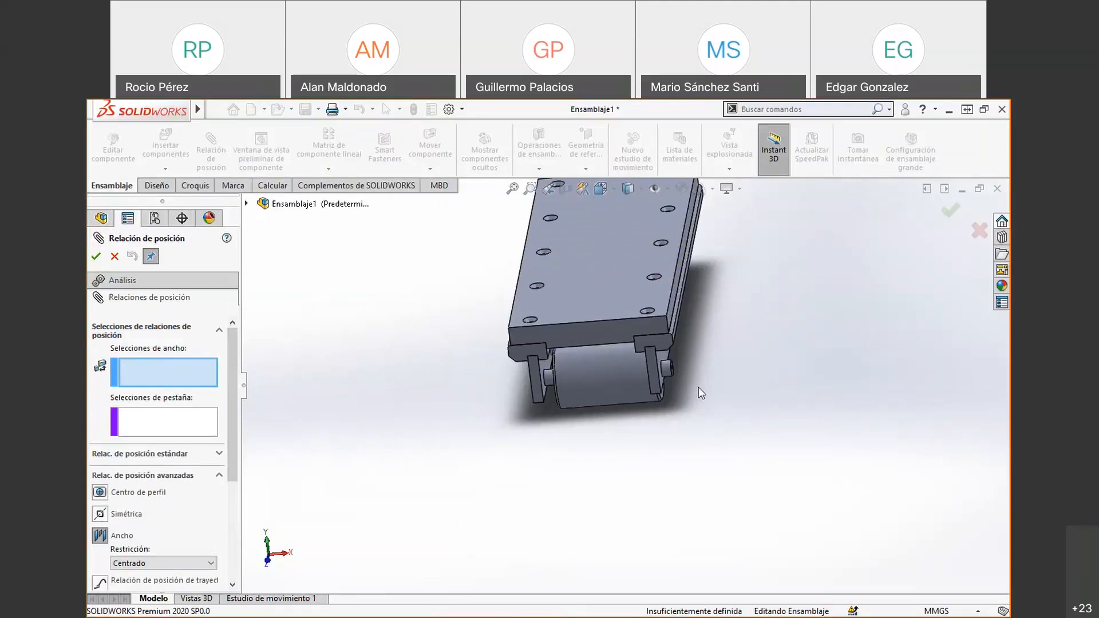
- Try the inner faces of both side rules as the width selections, and remove them from the mate
scroll(698, 387, "down", 3)
middle_click_drag(598, 376, 617, 460)
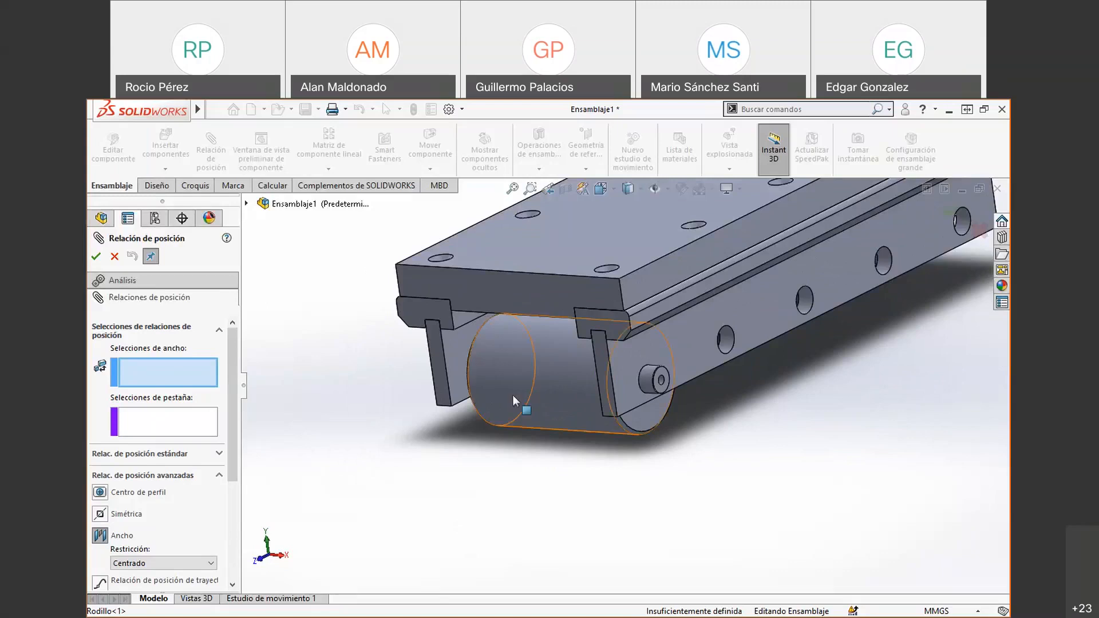
scroll(478, 366, "down", 3)
scroll(474, 369, "down", 5)
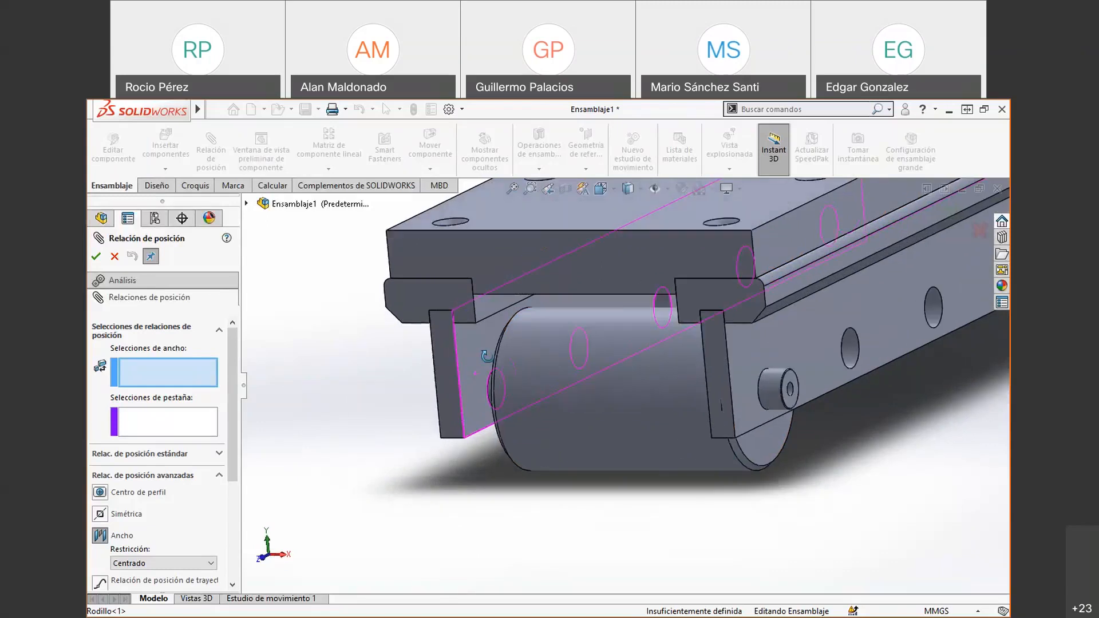
scroll(472, 366, "down", 2)
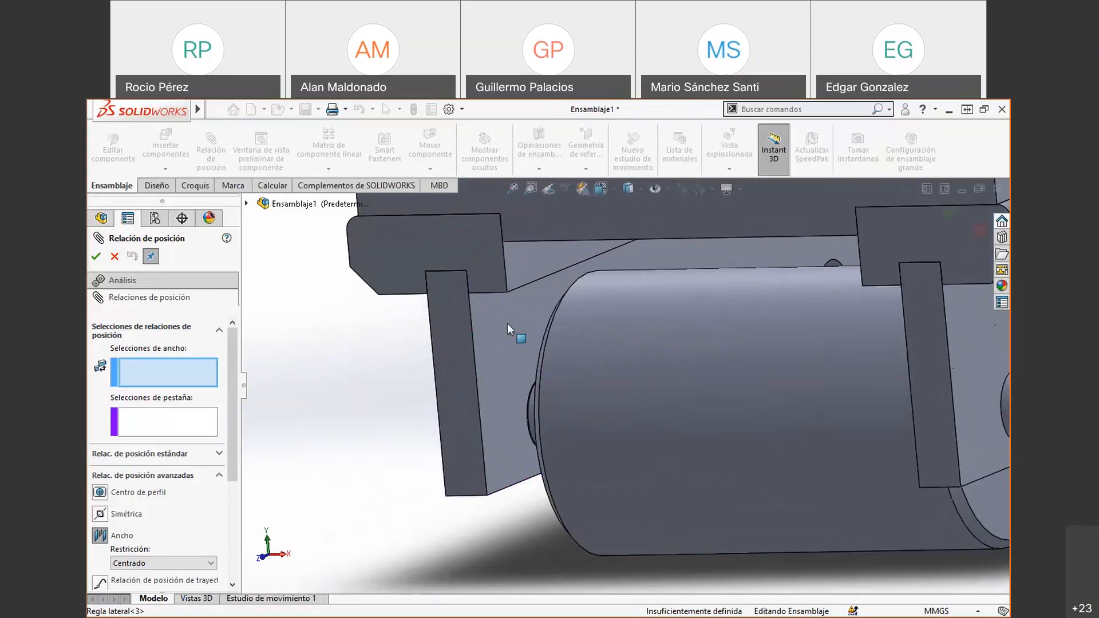
left_click(507, 324)
middle_click_drag(507, 324, 958, 332)
left_click(958, 332)
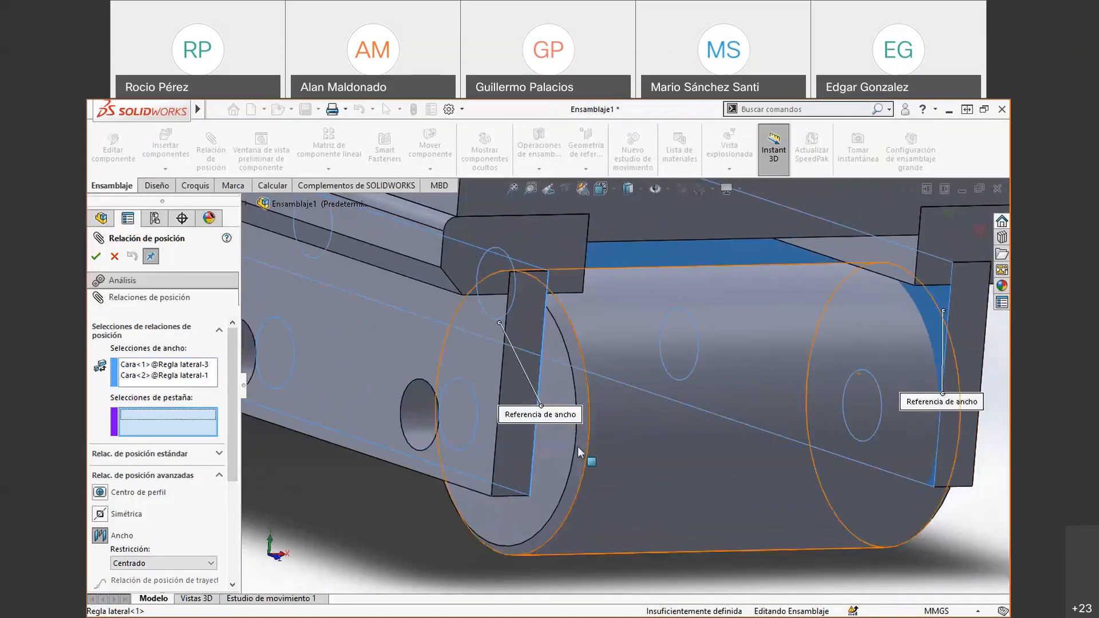
middle_click_drag(783, 565, 731, 564)
scroll(731, 564, "up", 3)
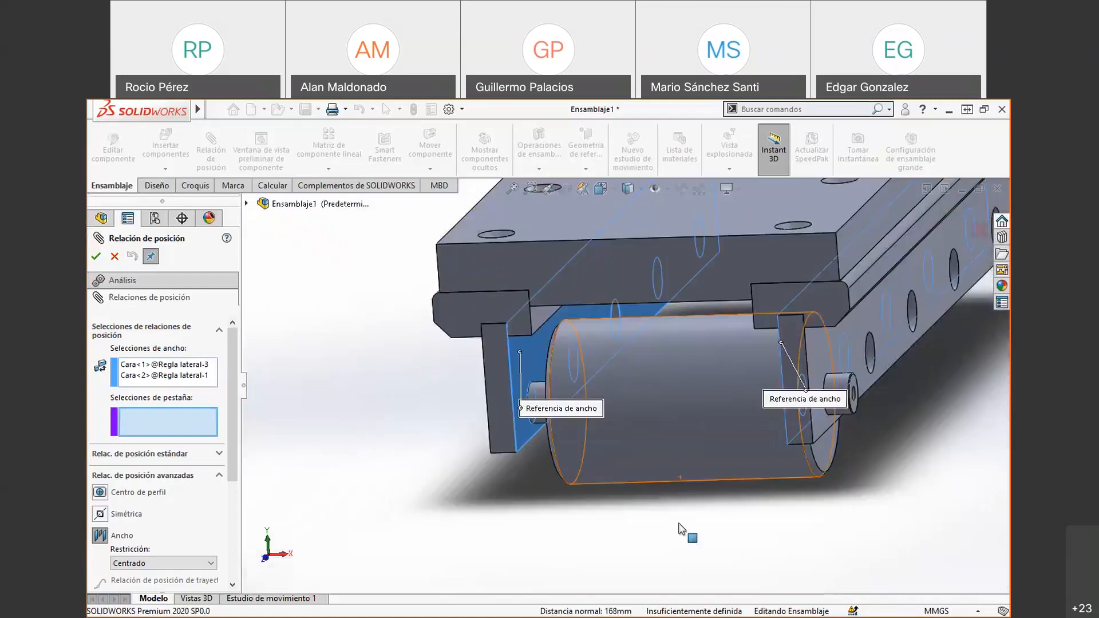
left_click(162, 379)
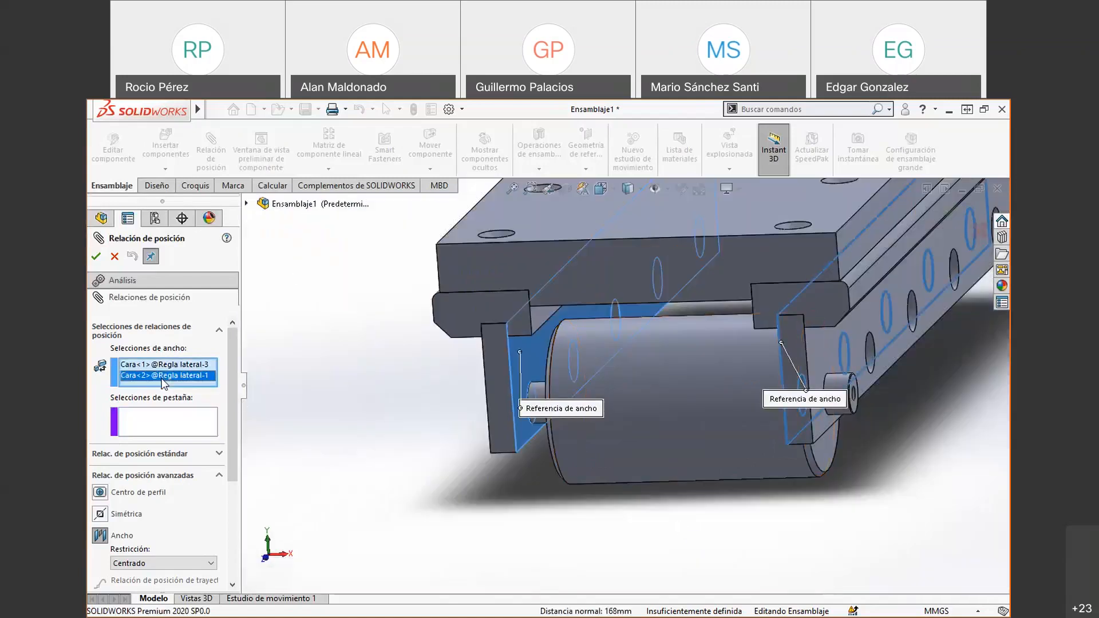
key("Delete")
key("Delete")
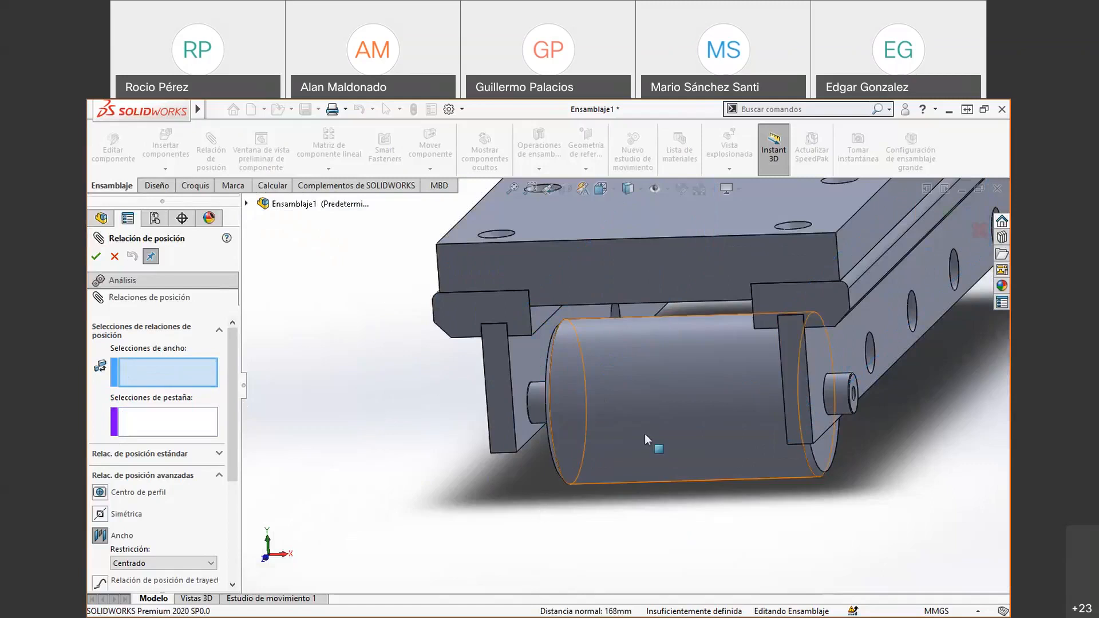
- Try the outer faces of both side rules as the width selections, and remove them from the mate
left_click(849, 349)
middle_click_drag(849, 348, 434, 360)
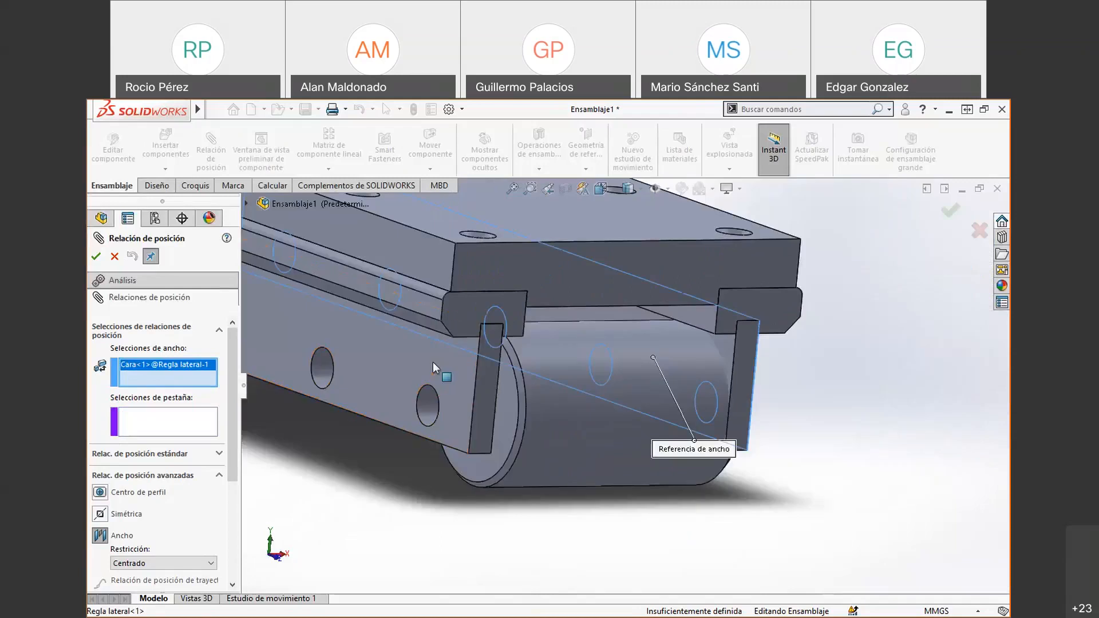
left_click(433, 366)
middle_click_drag(770, 505, 687, 507)
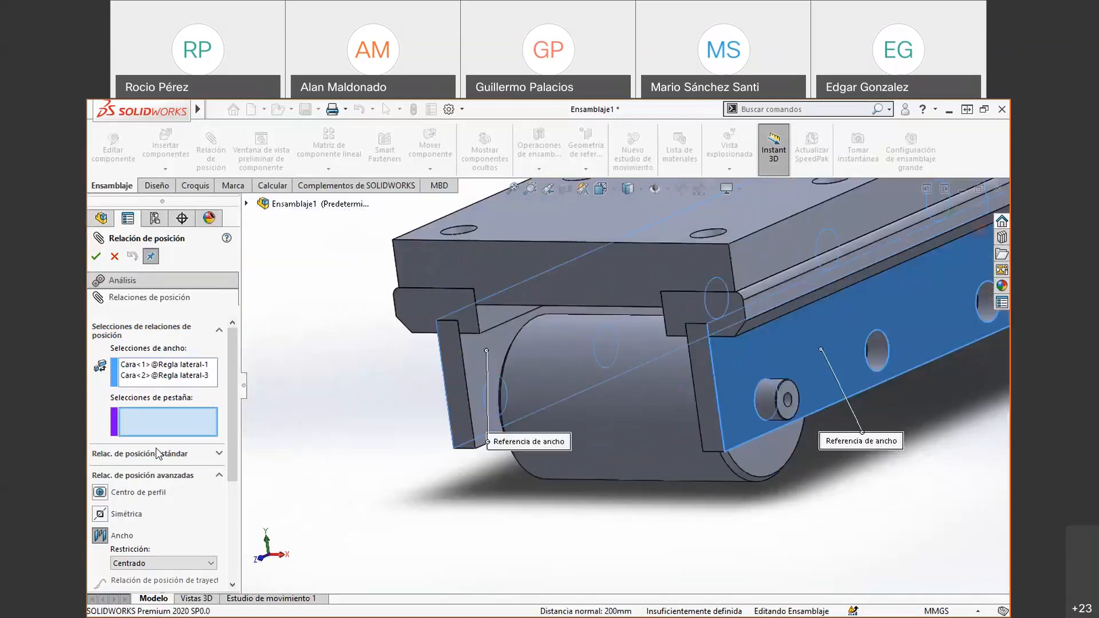
left_click(205, 376)
key("Delete")
key("Delete")
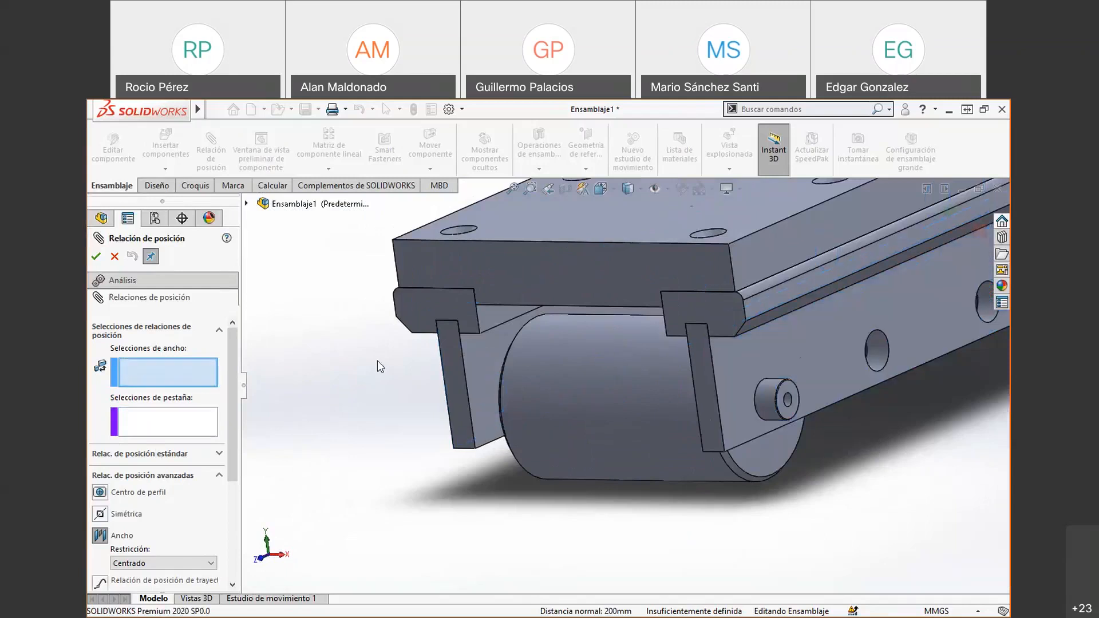
- Try the outer side faces of Riel and its mirrored rail as the width selections, and remove them from the mate
left_click(769, 302)
middle_click_drag(351, 406, 410, 281)
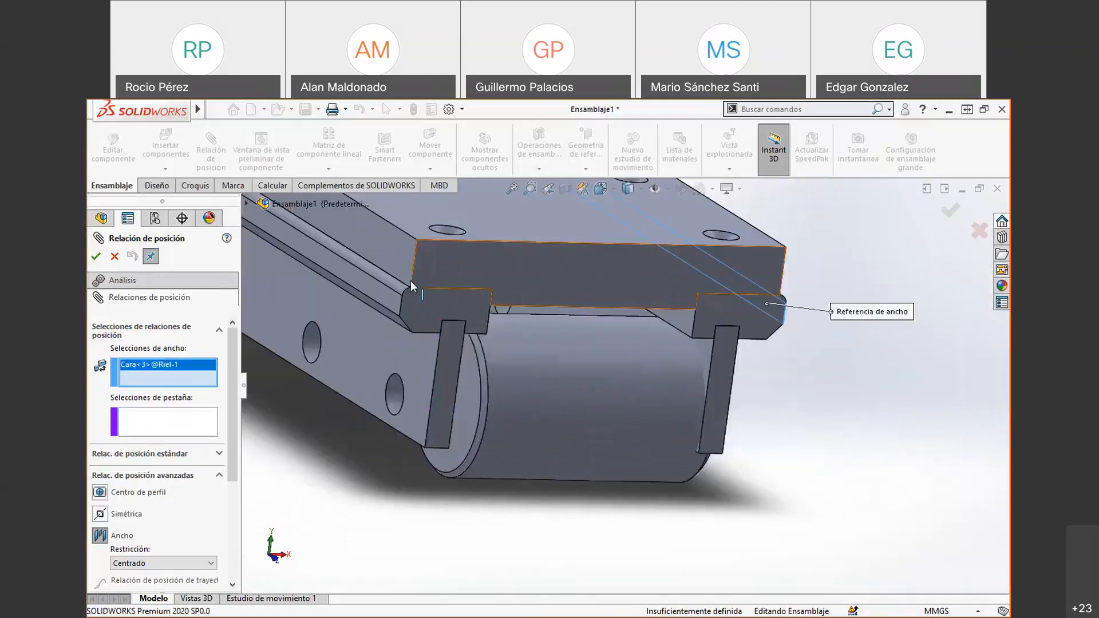
left_click(386, 300)
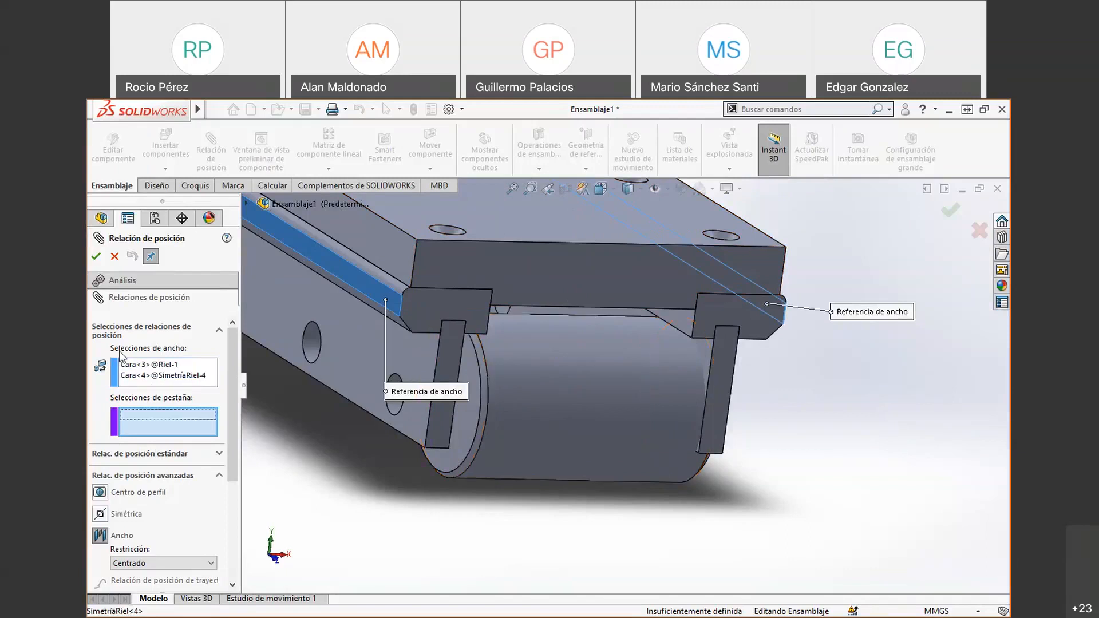
left_click(143, 375)
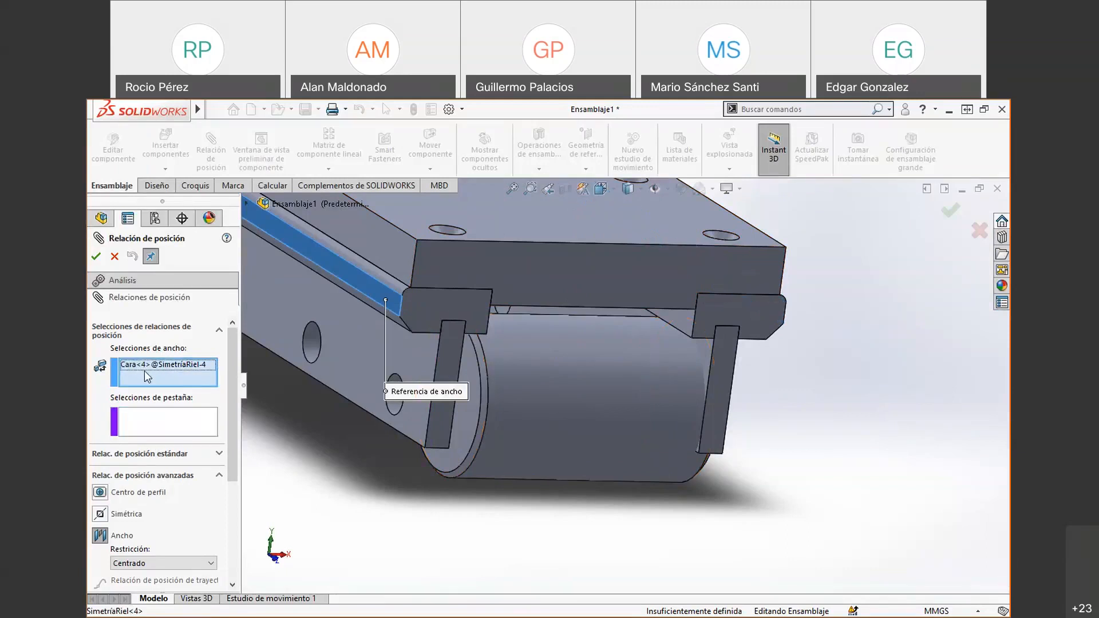
key("Delete")
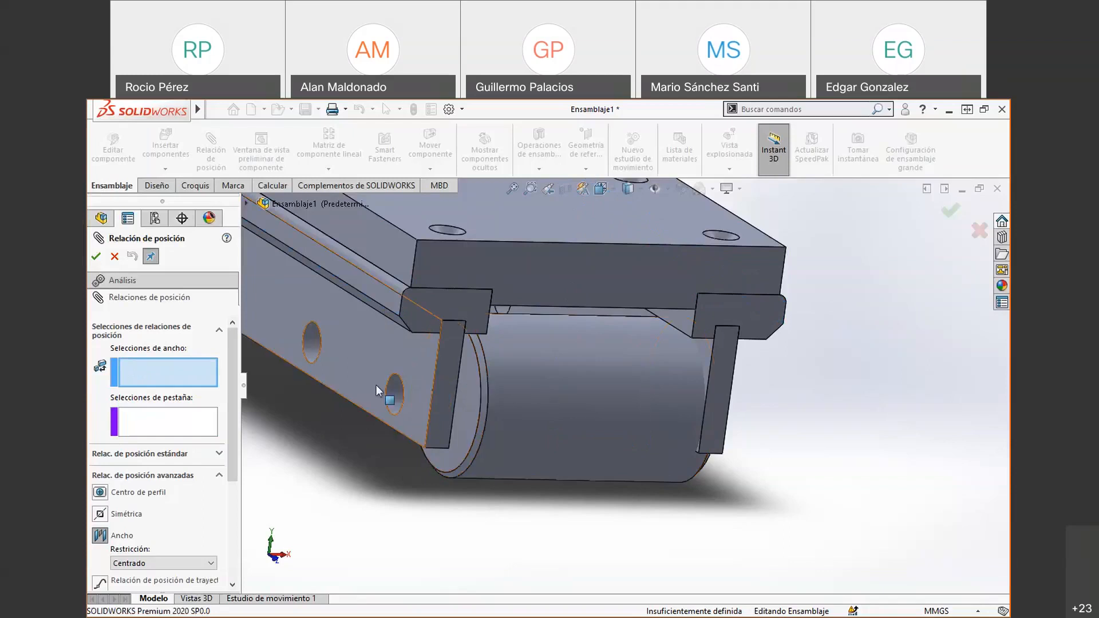
- Set the outer faces of the mirrored and original side rules as the mate's width selections
left_click(404, 347)
middle_click_drag(804, 392, 750, 348)
left_click(750, 348)
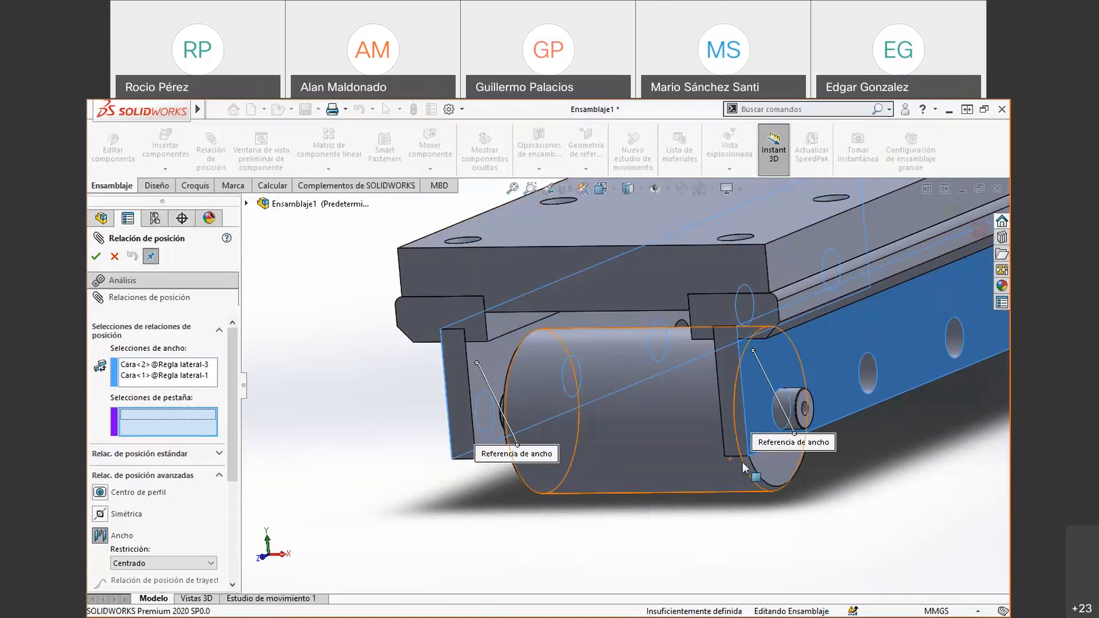
- Set Rodillo's two opposite end faces as the tab selections to centre the roller between the side rules
scroll(814, 400, "down", 3)
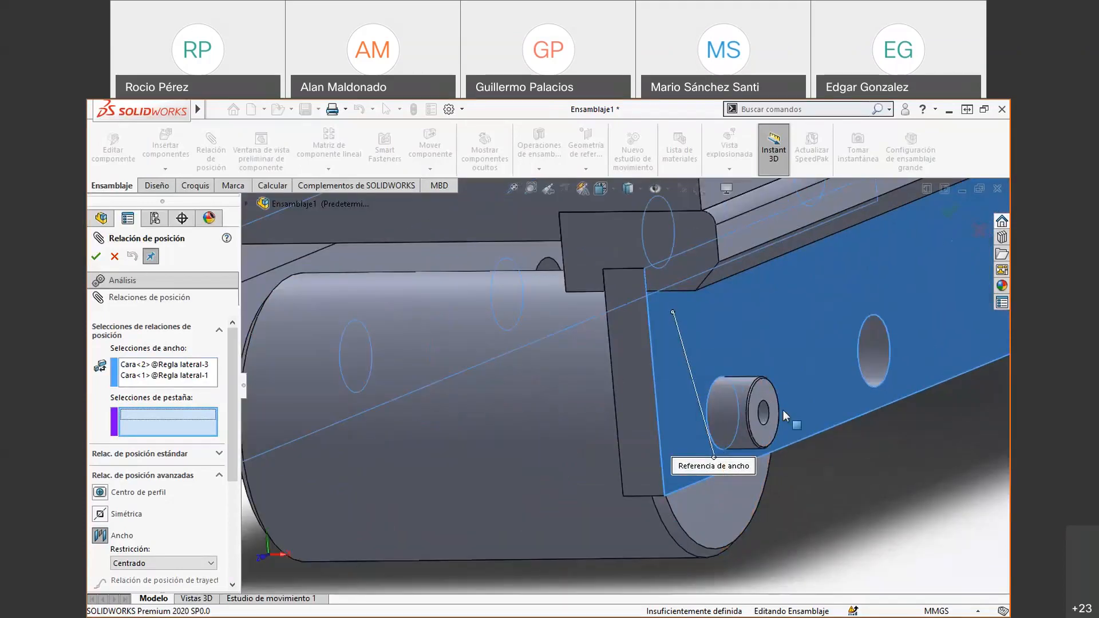
left_click(771, 400)
middle_click_drag(771, 399, 456, 385)
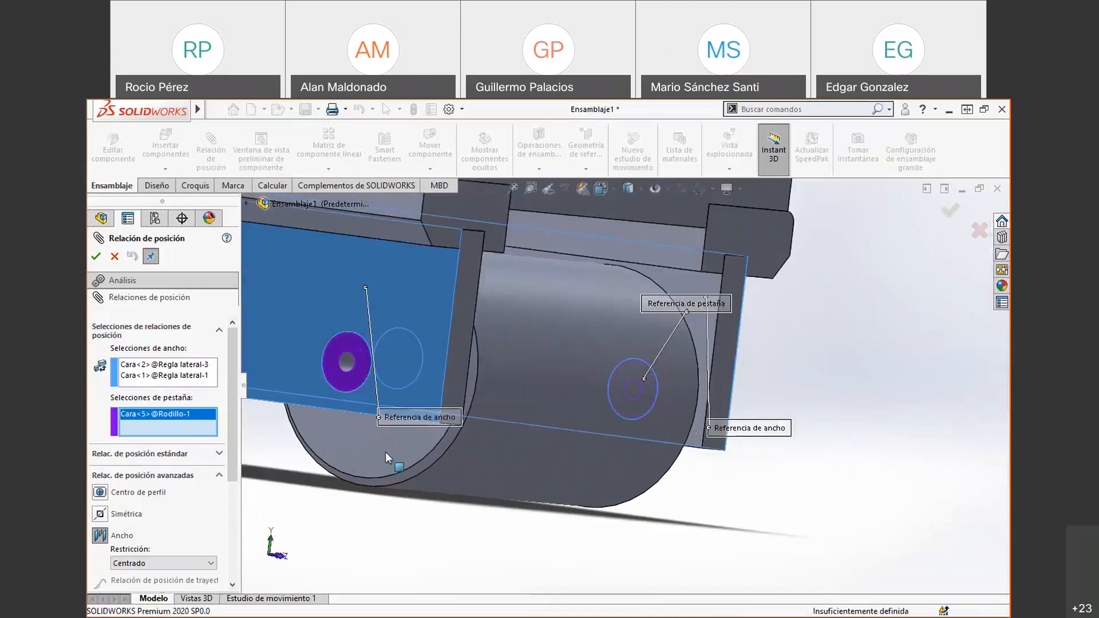
left_click(383, 446)
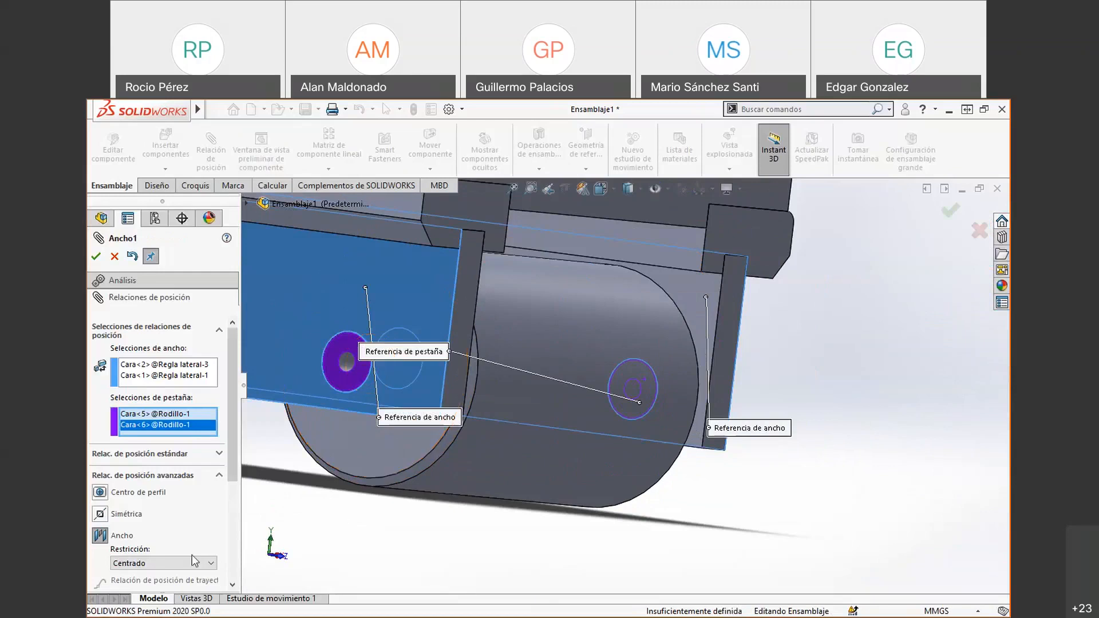
middle_click_drag(374, 468, 548, 535)
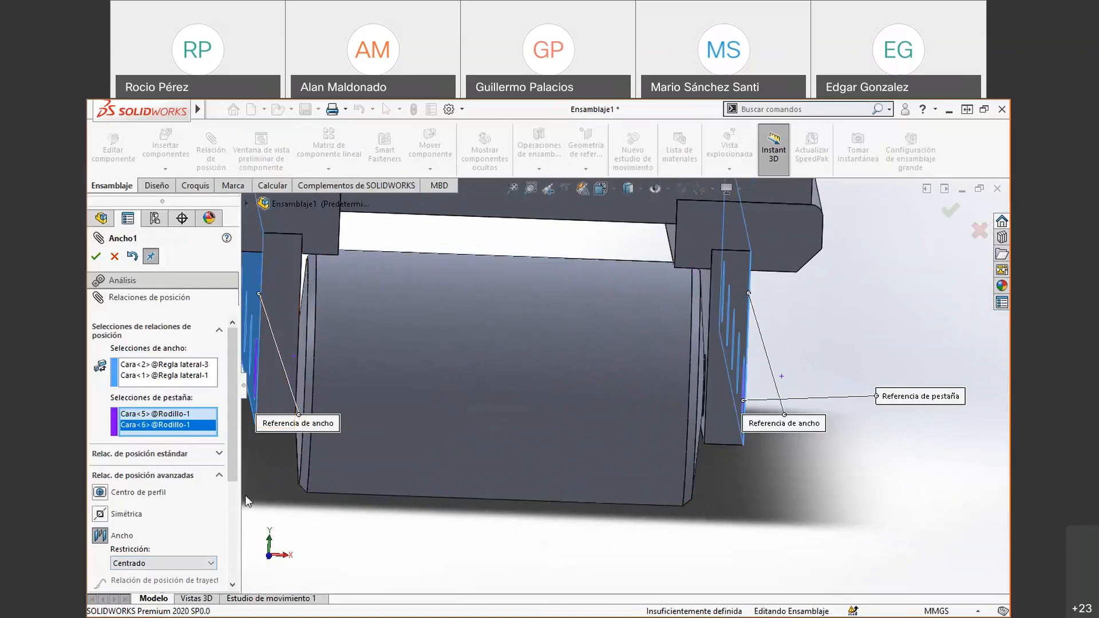
- Accept Rodillo's width mate with the Centrado constraint and finish the mate command
scroll(232, 465, "down", 1)
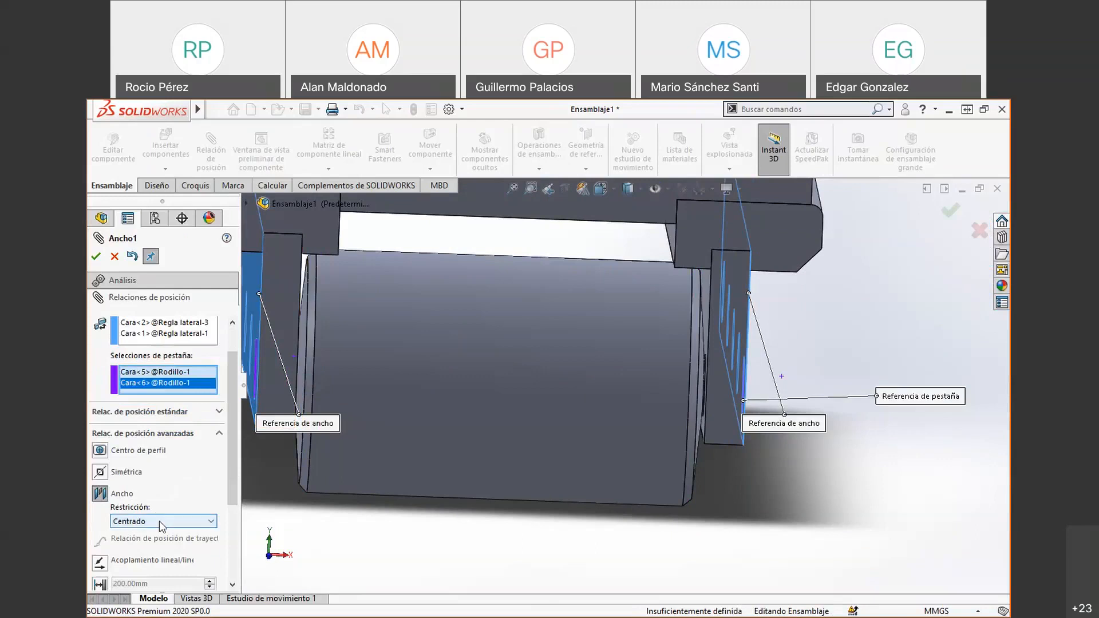
left_click(102, 258)
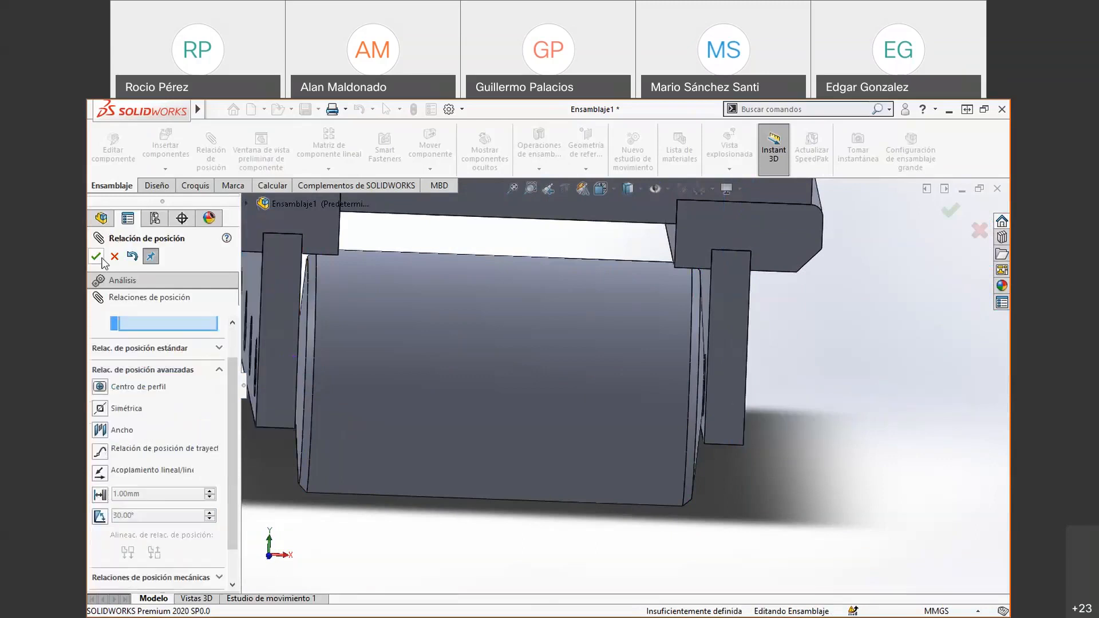
scroll(569, 355, "up", 7)
middle_click_drag(625, 424, 566, 445)
scroll(566, 445, "up", 3)
scroll(566, 445, "down", 5)
scroll(637, 288, "up", 3)
scroll(765, 206, "down", 3)
scroll(457, 561, "up", 1)
scroll(458, 561, "down", 2)
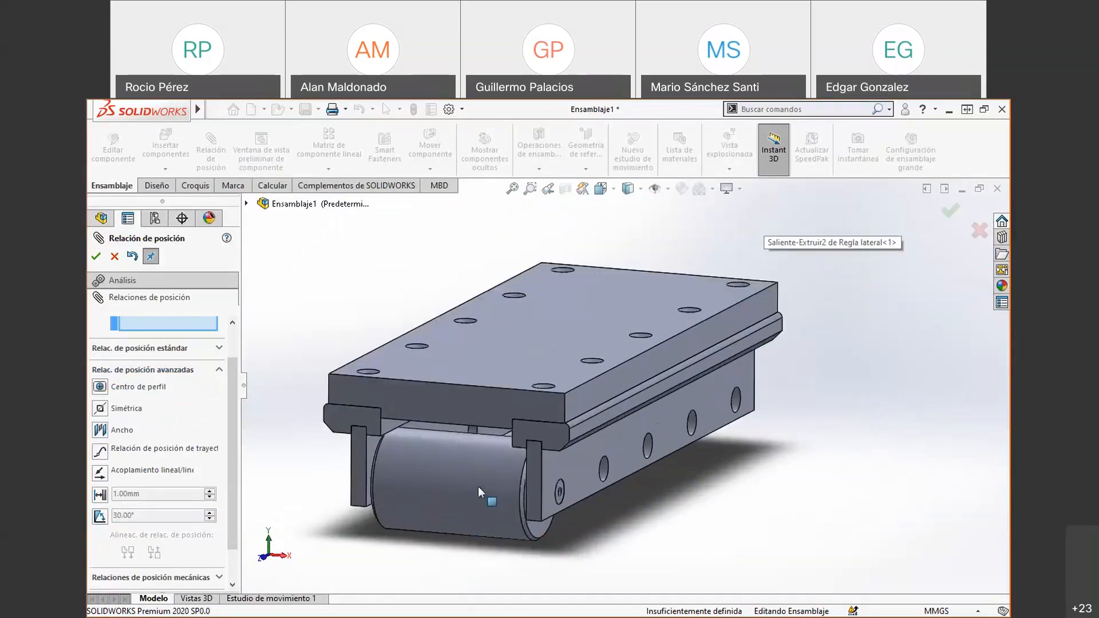
left_click(482, 507)
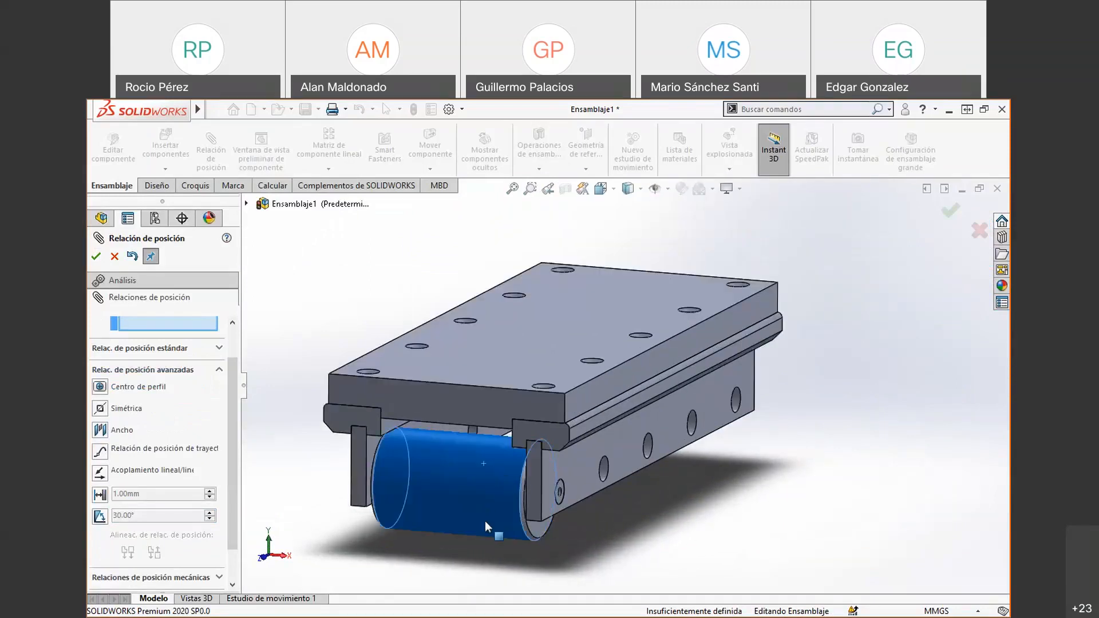
left_click(116, 257)
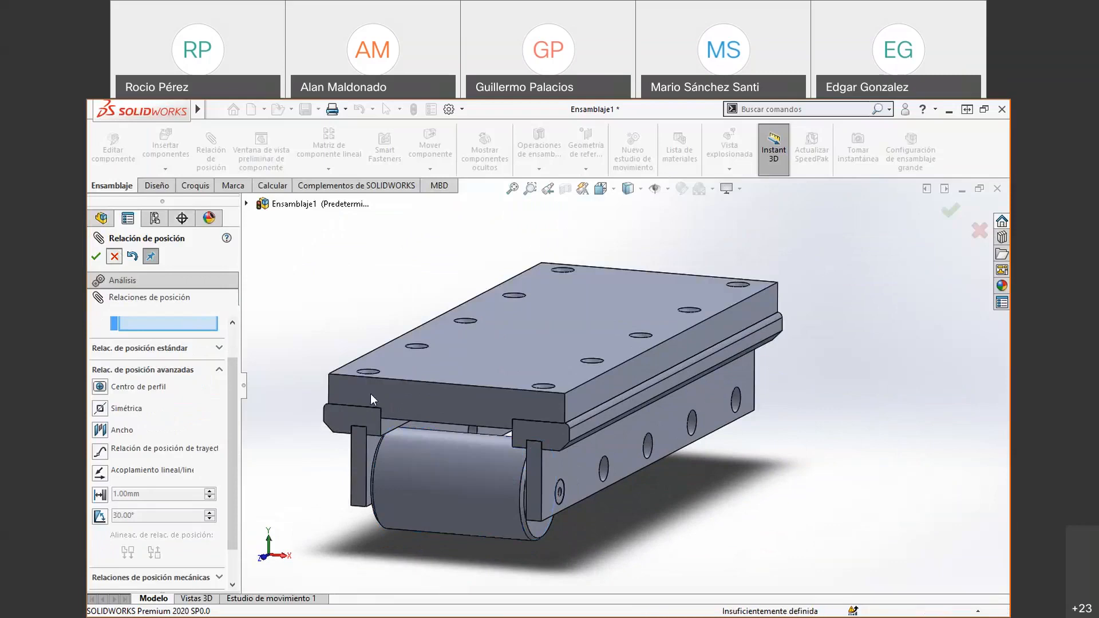
- Try moving Rodillo between the side rules to check its remaining freedom of movement
left_click(476, 465)
left_click_drag(476, 465, 492, 487)
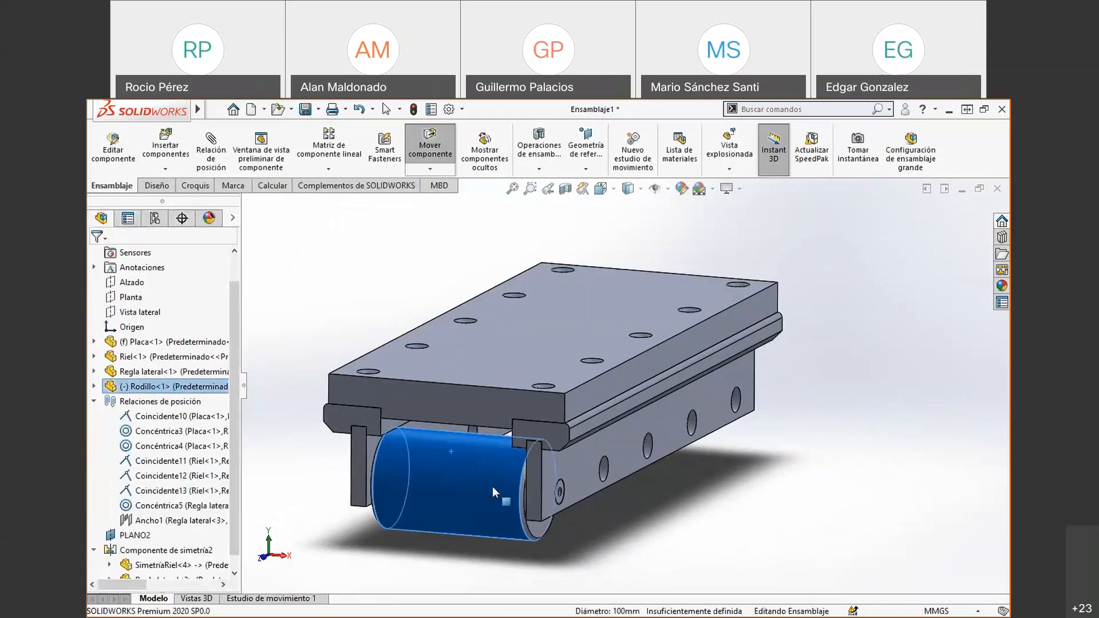
left_click(790, 502)
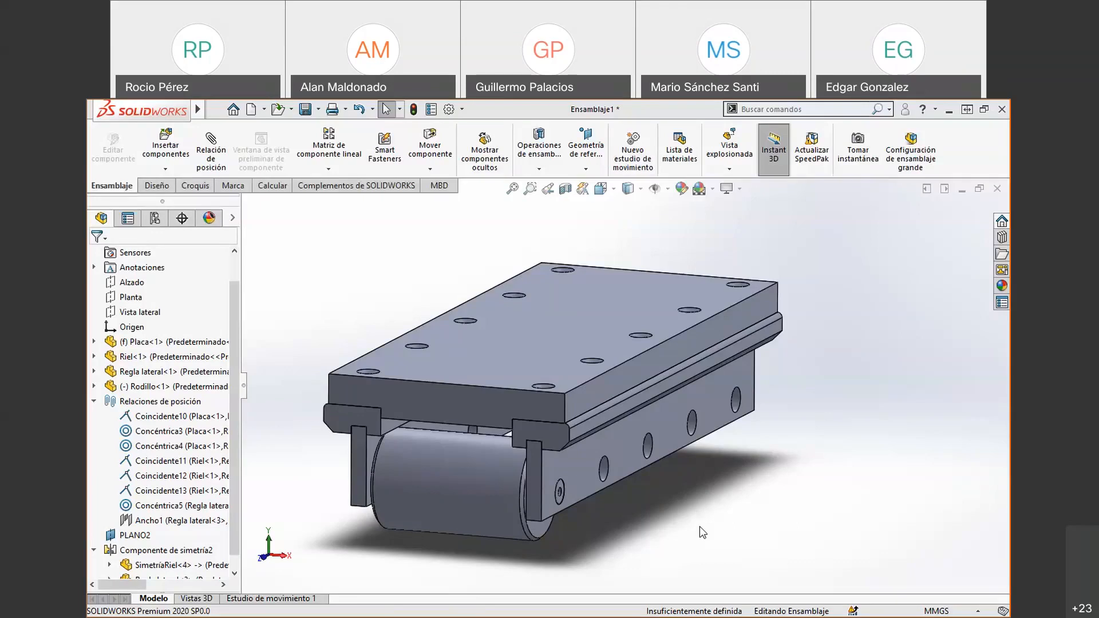
scroll(700, 527, "down", 1)
scroll(706, 512, "up", 1)
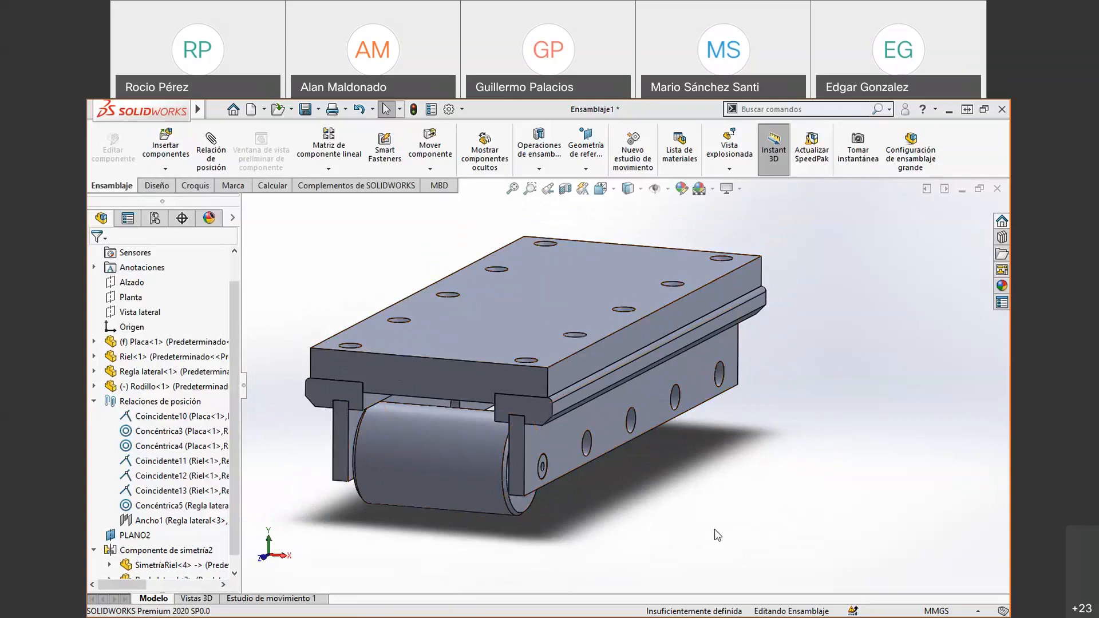
middle_click_drag(699, 499, 505, 458)
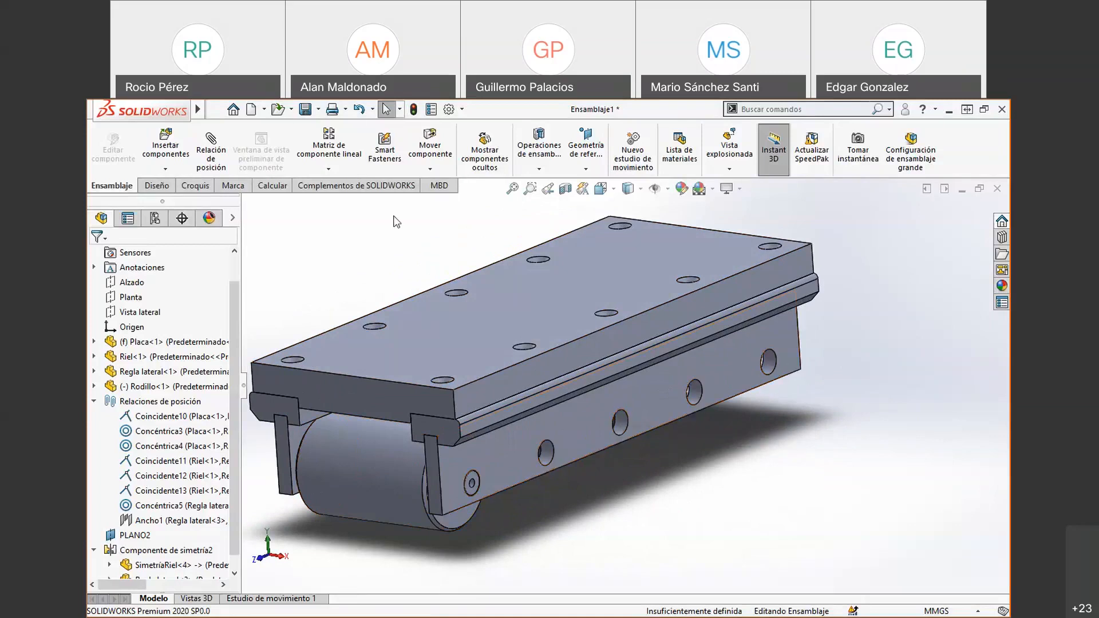
left_click(329, 146)
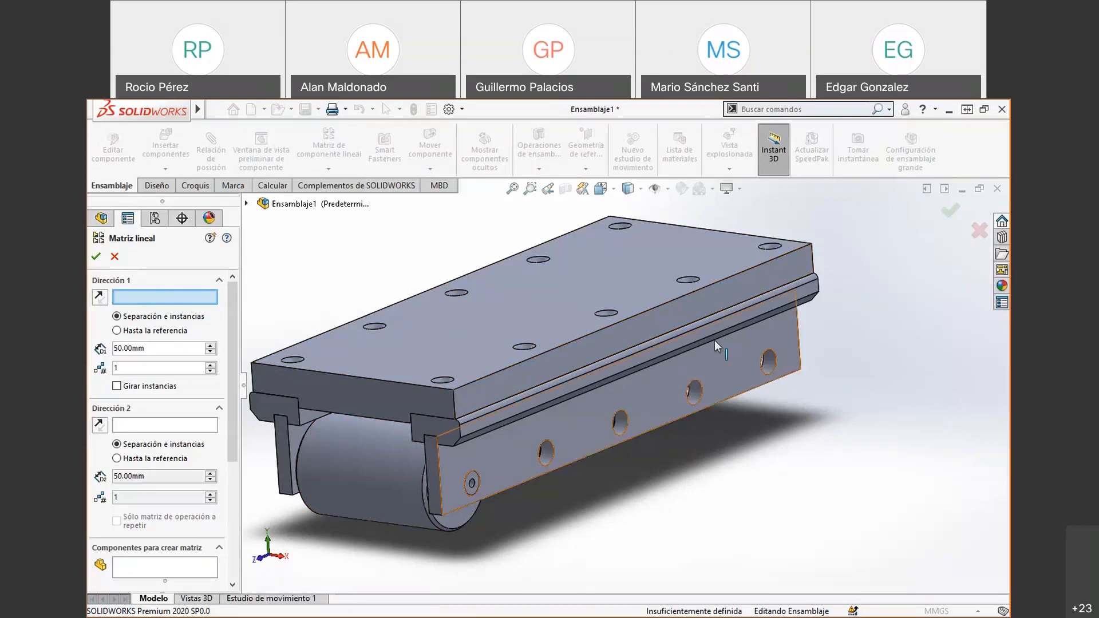
left_click(603, 328)
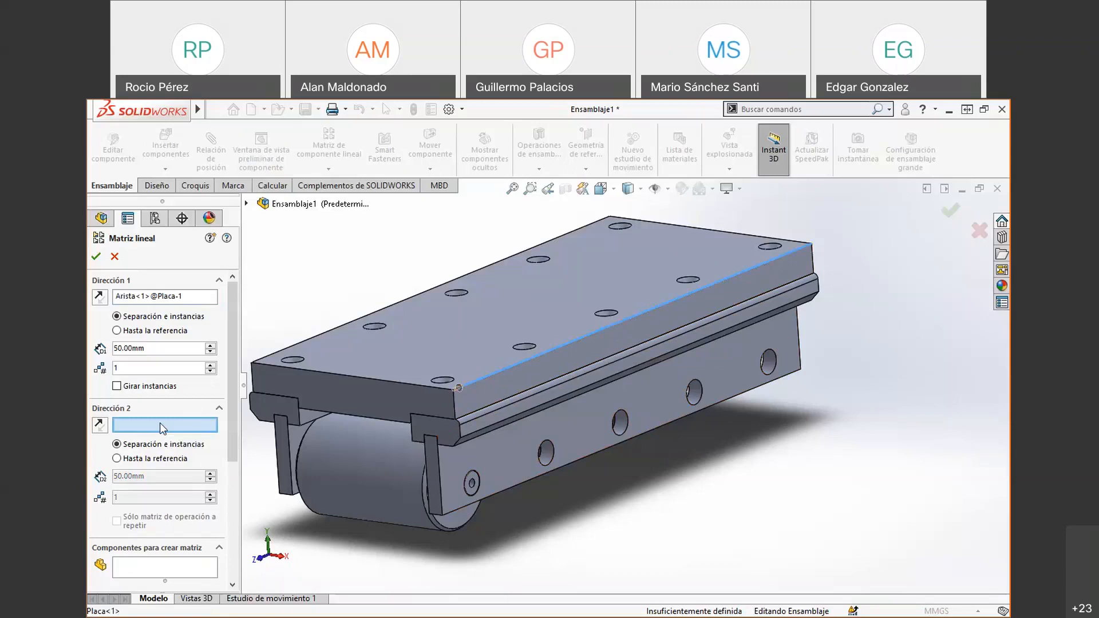
scroll(446, 344, "up", 1)
scroll(441, 374, "up", 2)
scroll(441, 375, "down", 1)
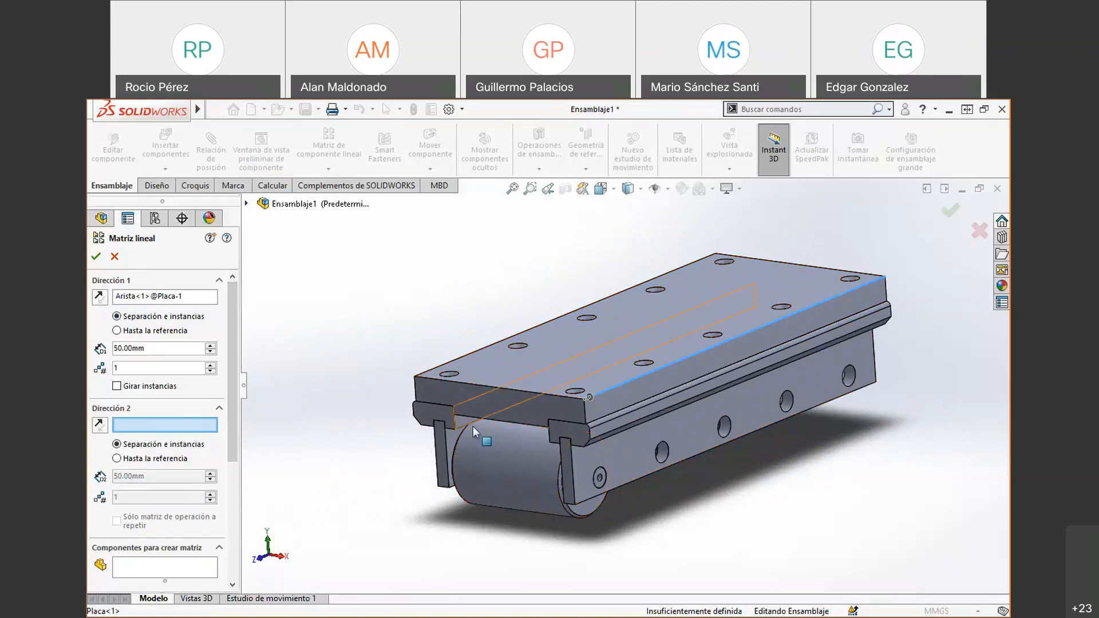
scroll(596, 414, "down", 5)
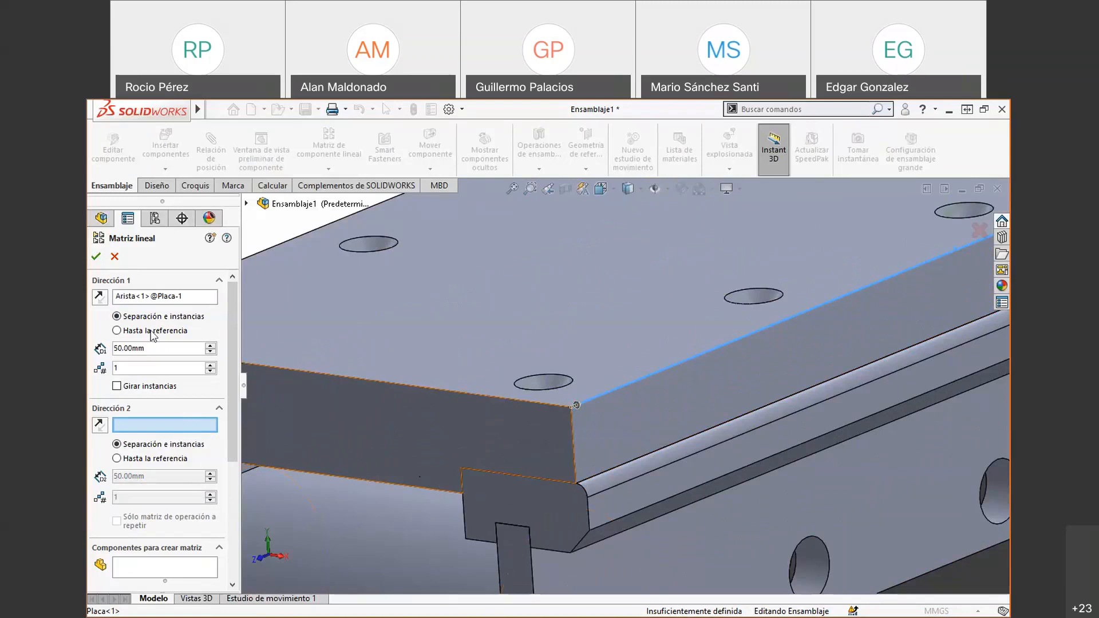
left_click(100, 298)
left_click(100, 301)
left_click(99, 301)
left_click(100, 301)
scroll(745, 352, "up", 5)
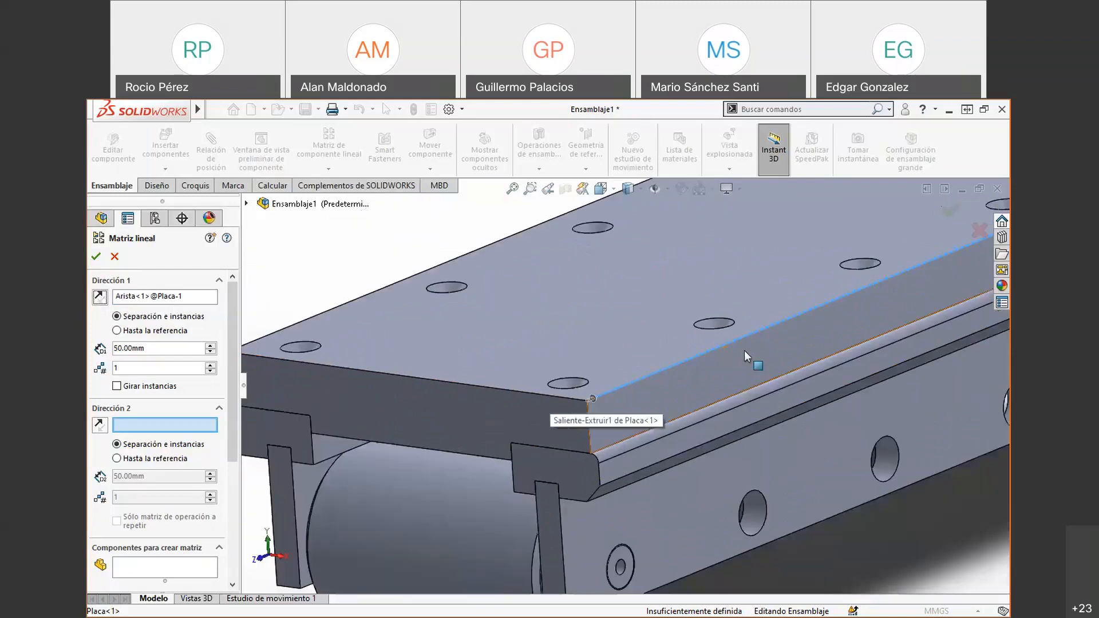
scroll(744, 350, "up", 3)
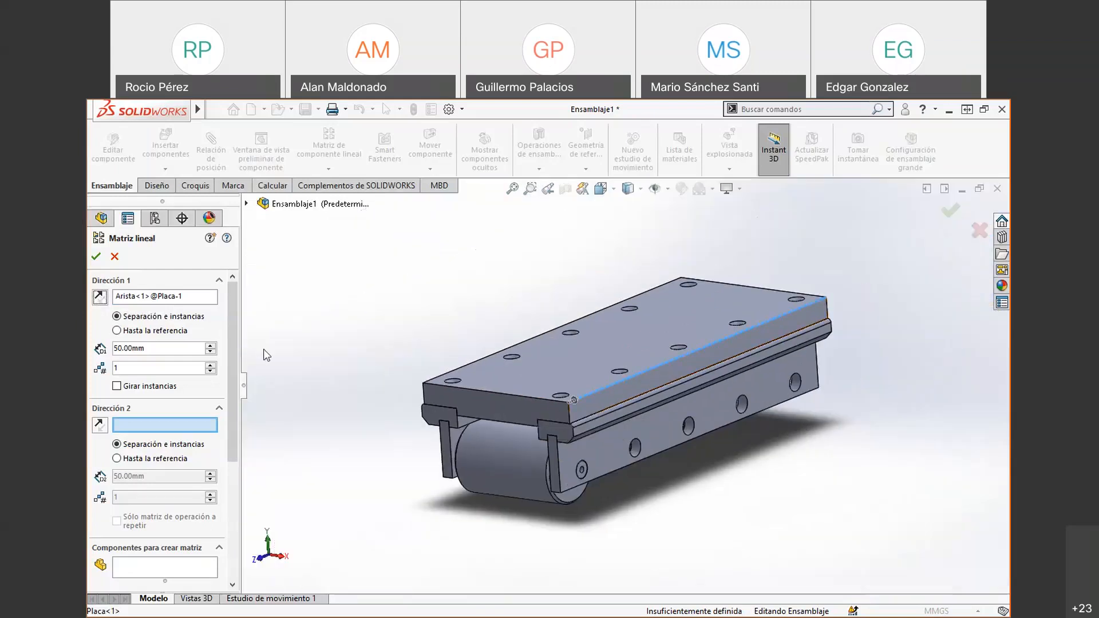
left_click_drag(236, 321, 226, 385)
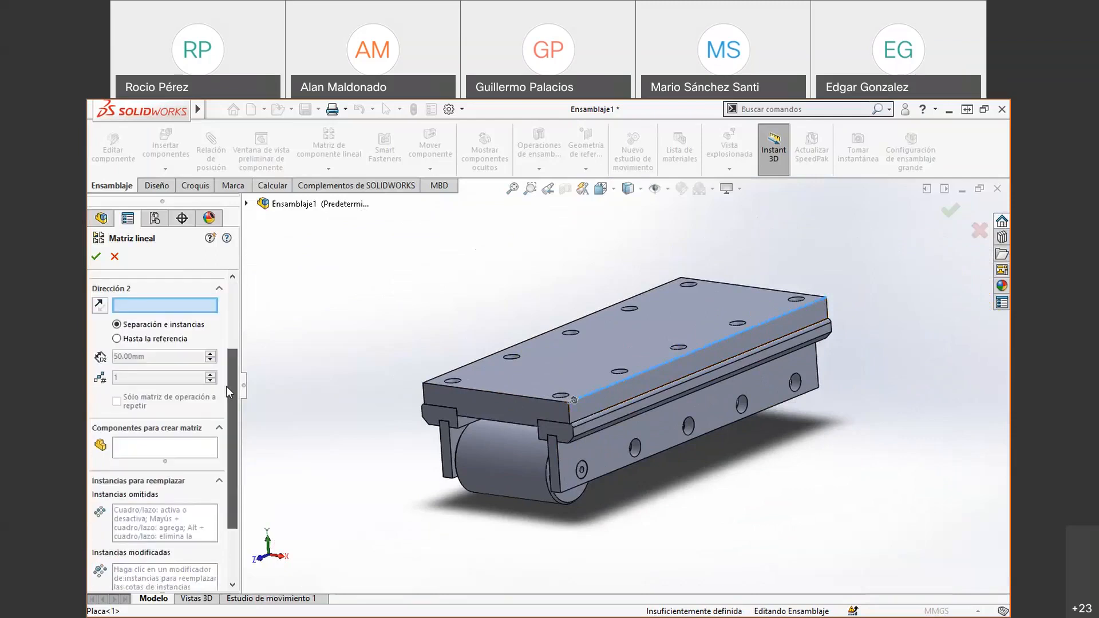
left_click(115, 447)
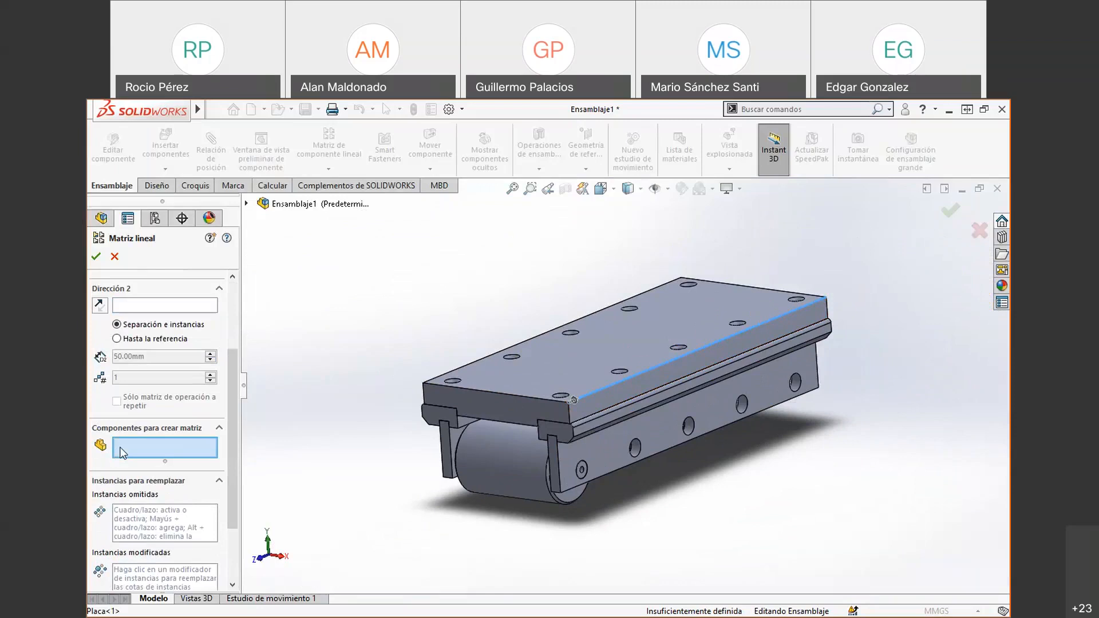
left_click(518, 473)
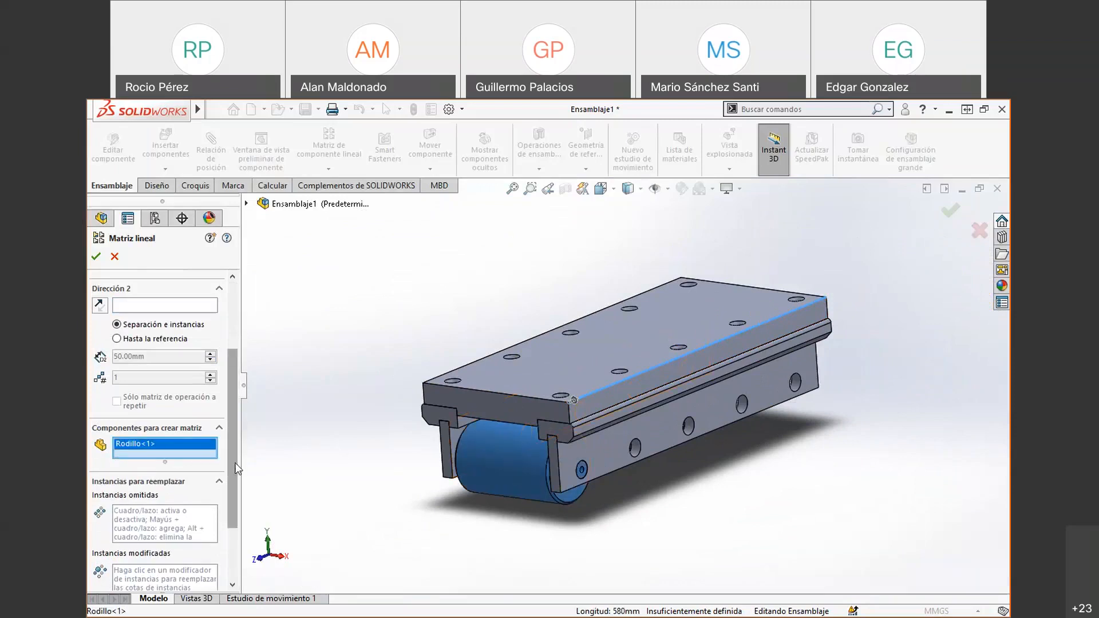
left_click_drag(236, 467, 226, 376)
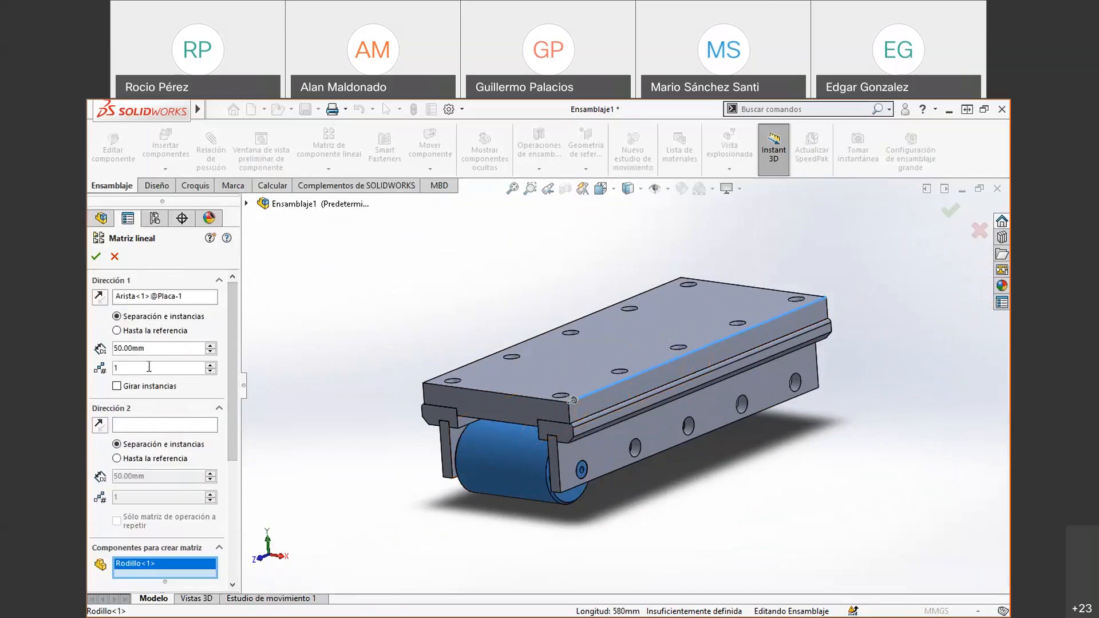
double_click(115, 368)
type("5")
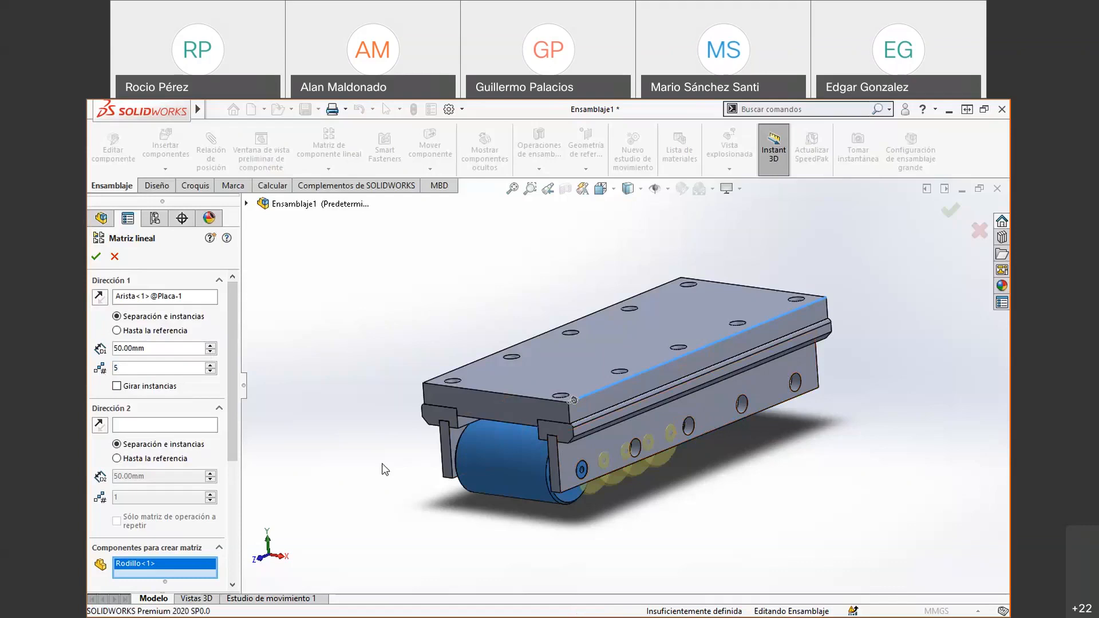
key("Escape")
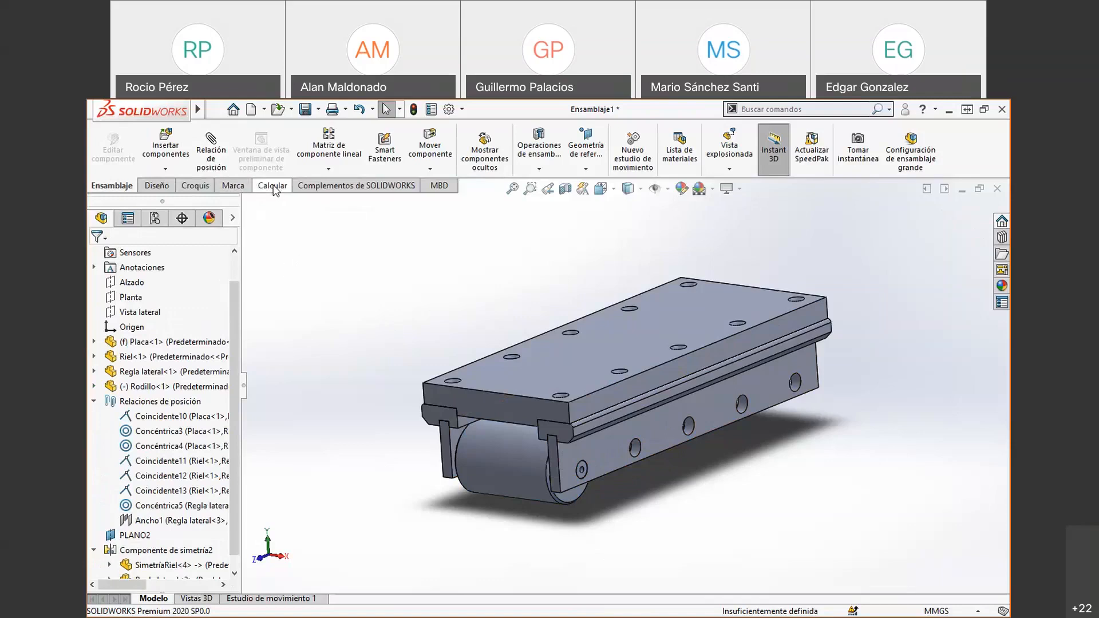
- Measure the centre-to-centre distance between two neighbouring empty holes in the side rule
left_click(272, 186)
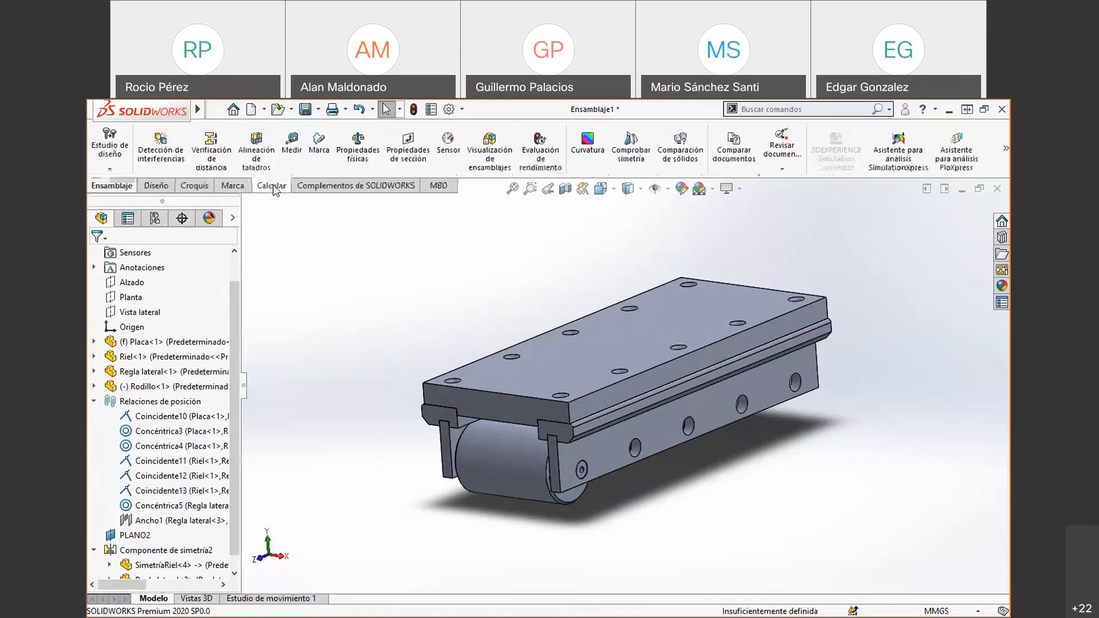
left_click(292, 146)
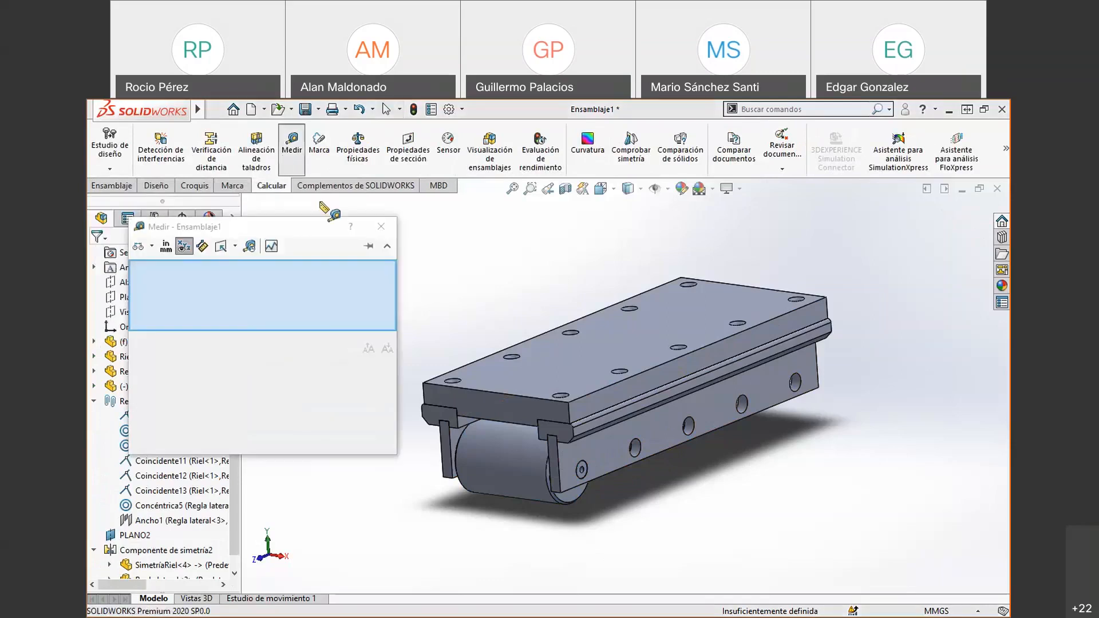
scroll(658, 449, "down", 5)
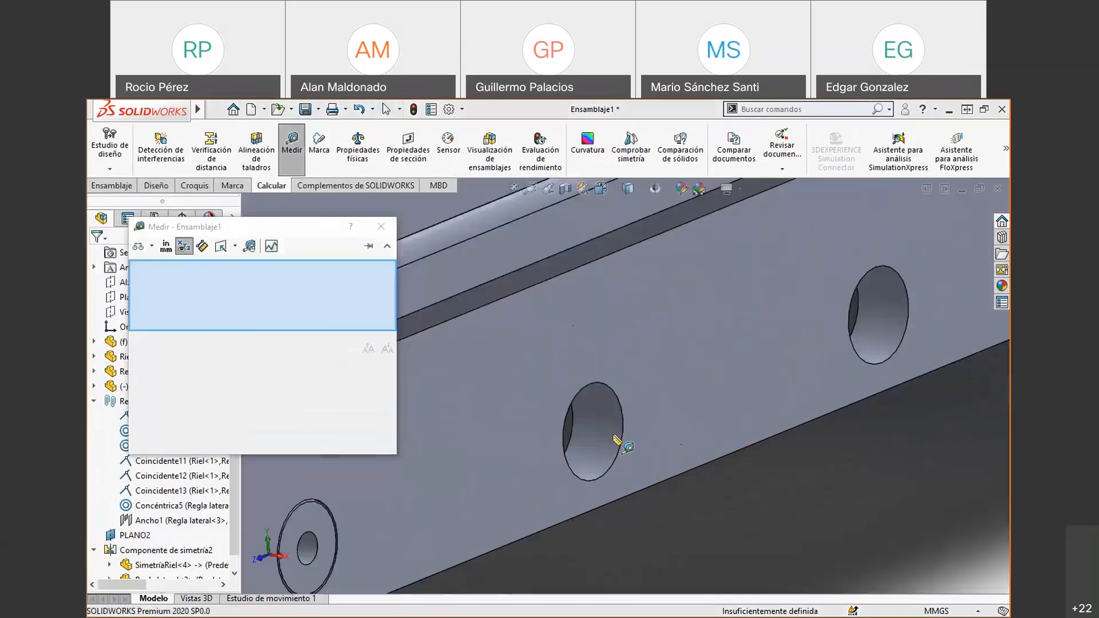
left_click(611, 431)
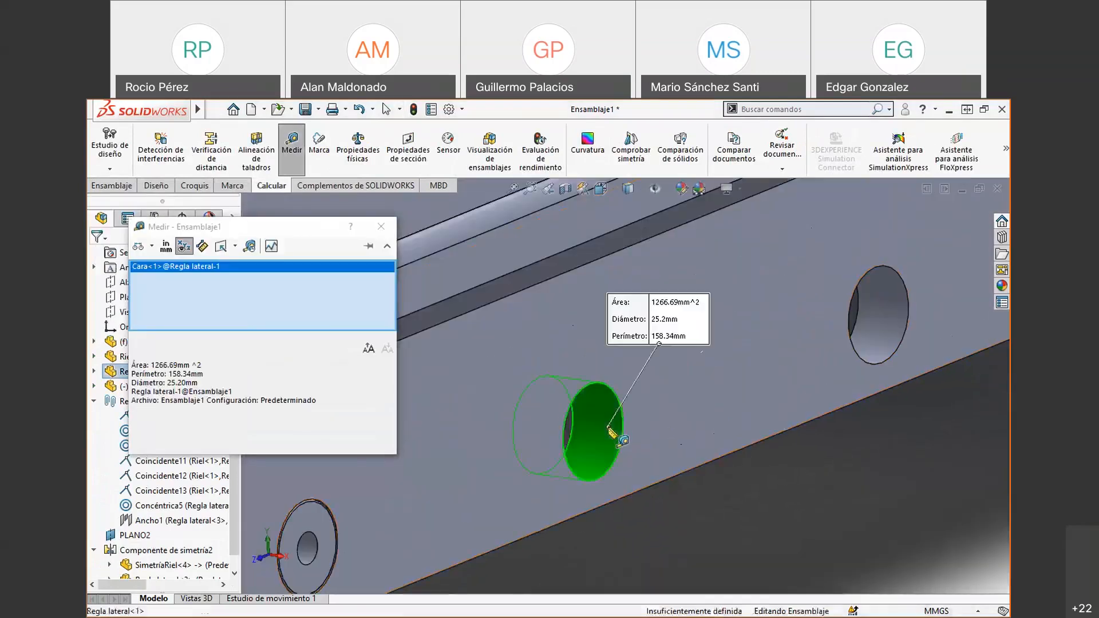
left_click(895, 307)
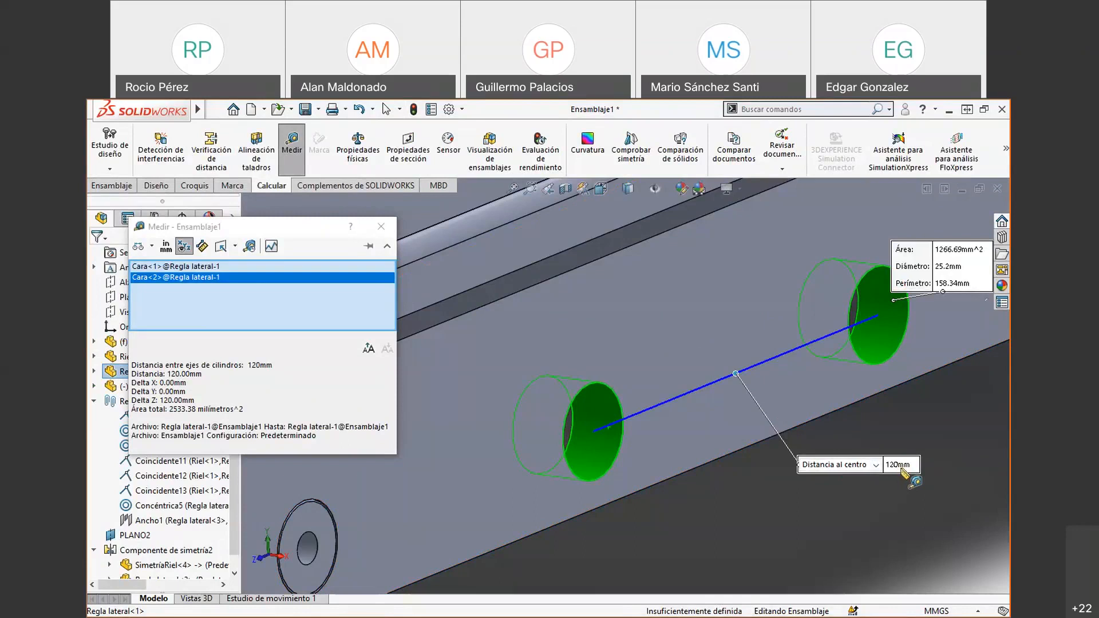
key("Escape")
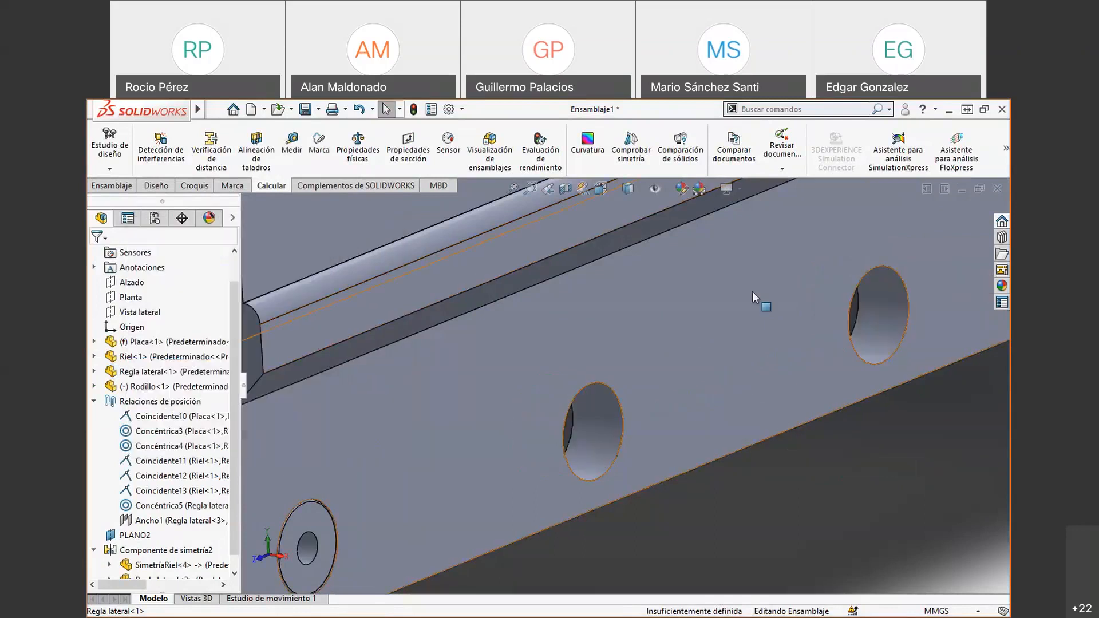
scroll(778, 320, "up", 5)
left_click(778, 323)
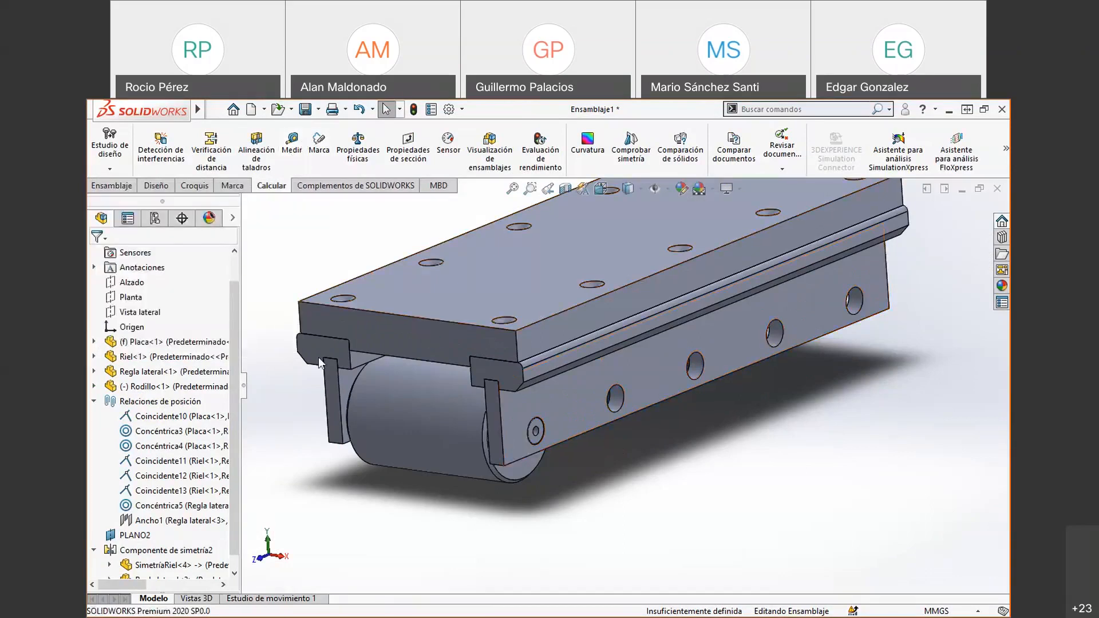
- Start a linear component pattern of Rodillo along the plate's long upper edge
left_click(113, 187)
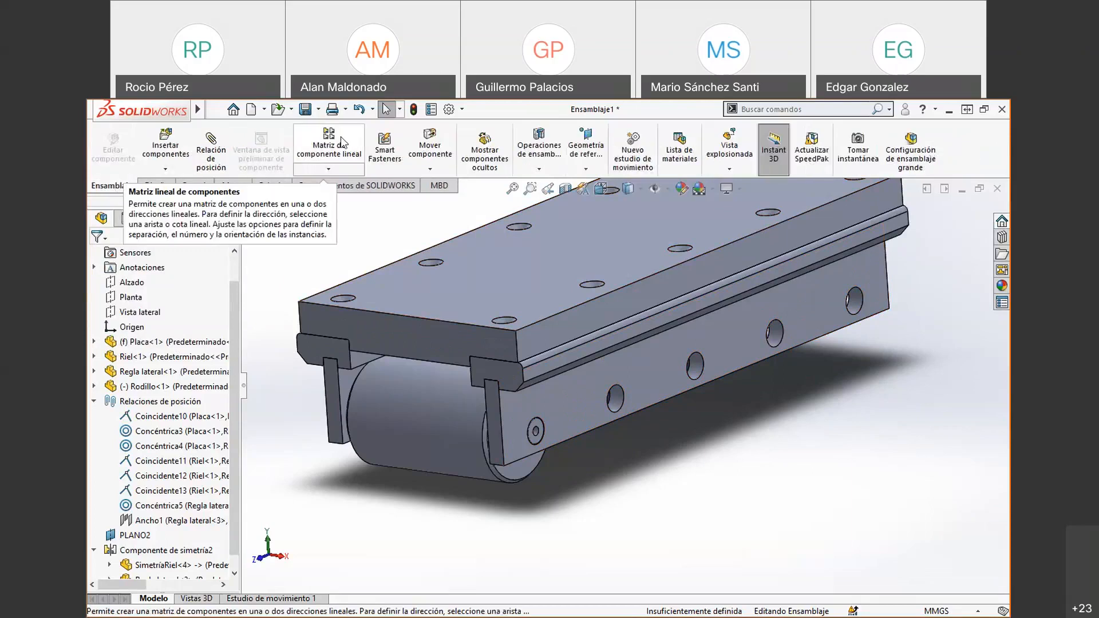
left_click(339, 137)
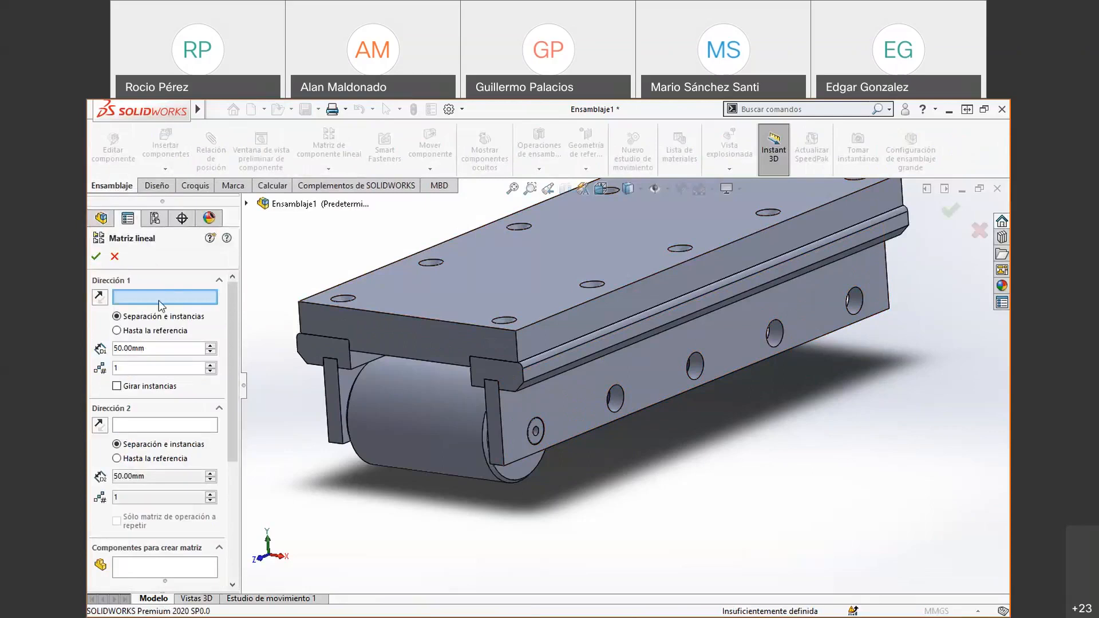
left_click(552, 314)
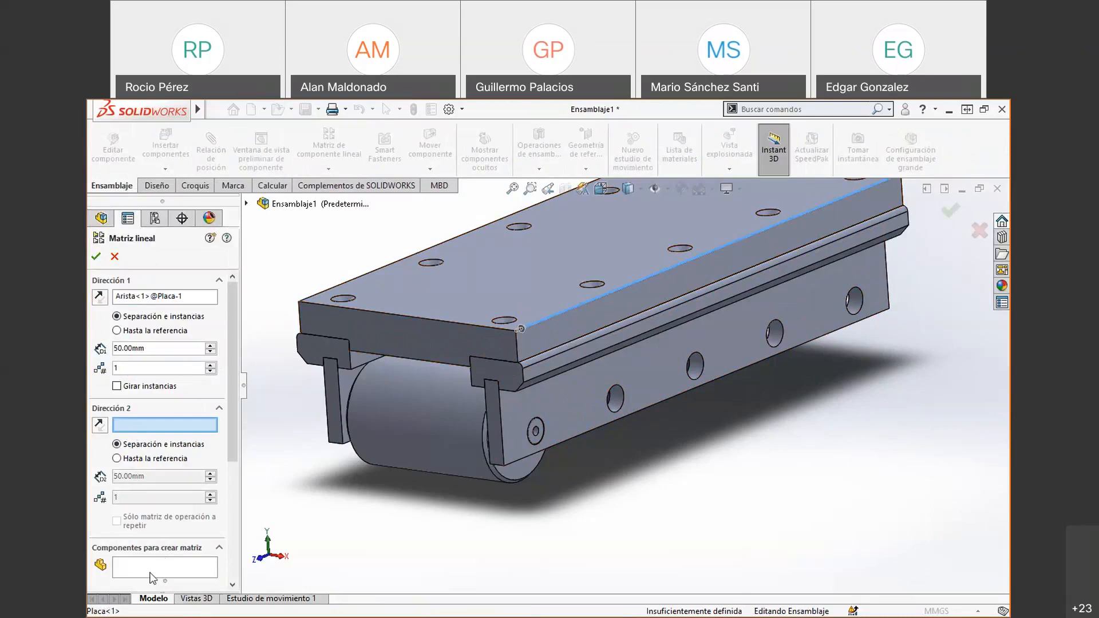
left_click(166, 564)
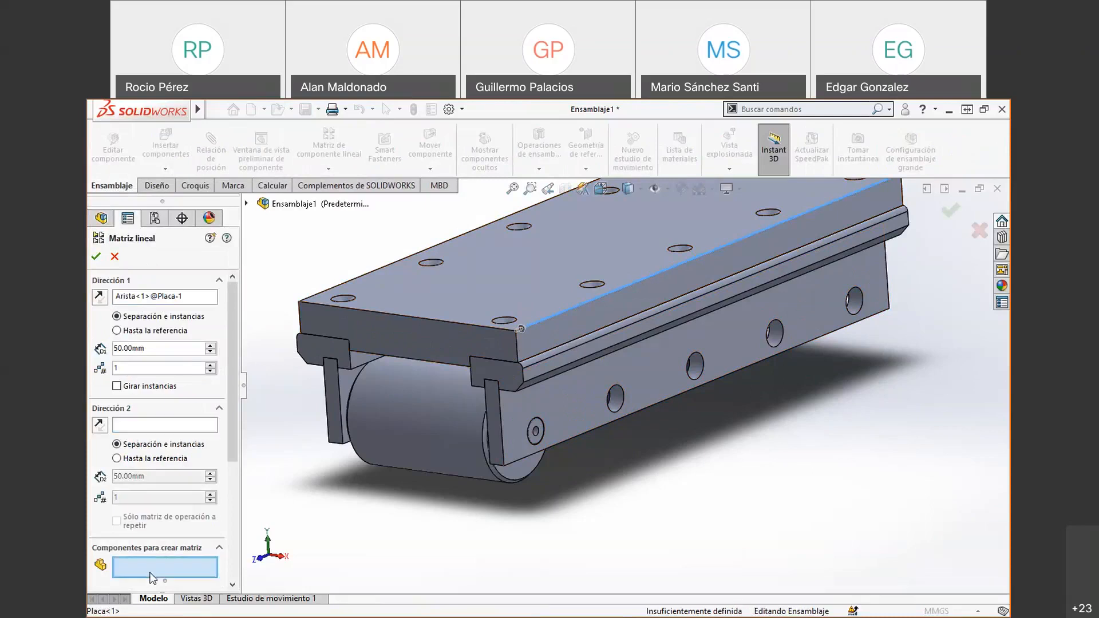
left_click(439, 399)
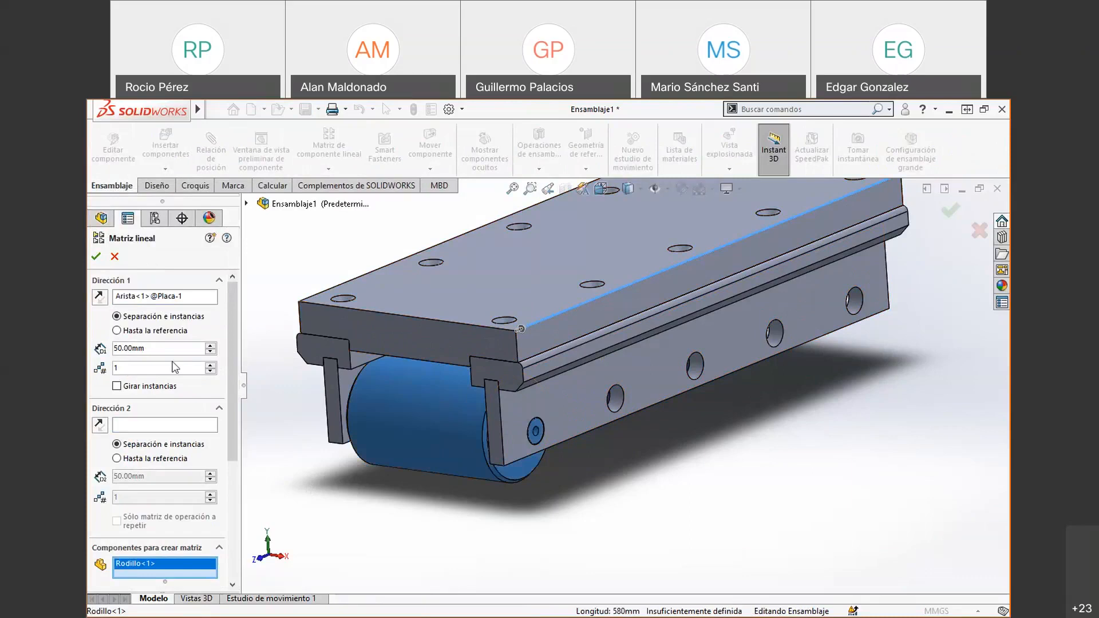
- Set the roller pattern to 5 instances spaced 120 mm apart and accept it
left_click_drag(130, 371, 101, 371)
type("5")
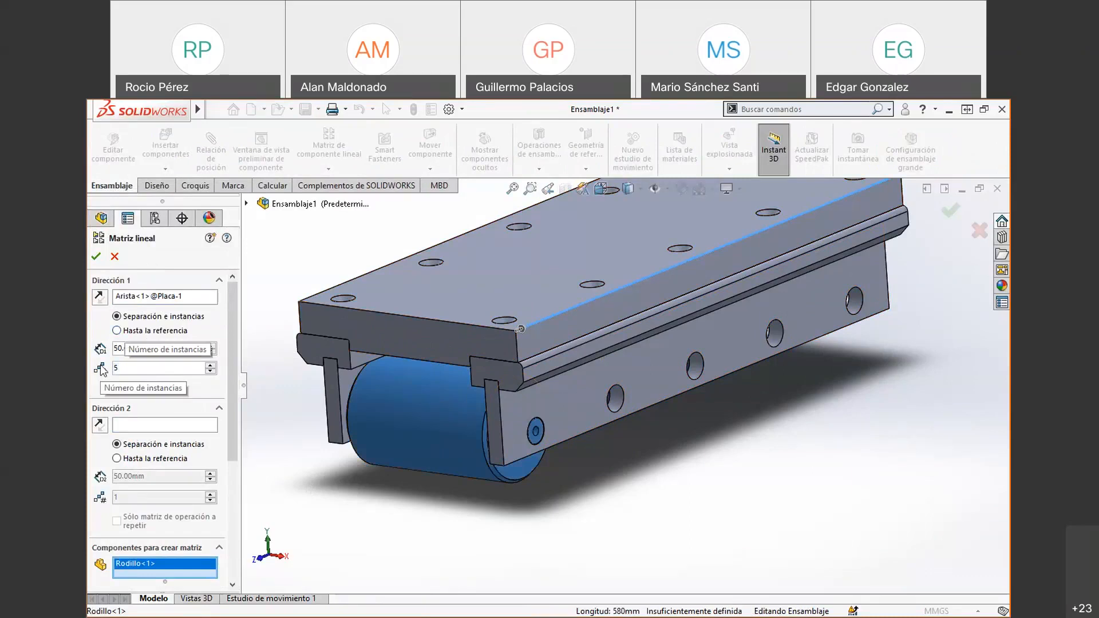
left_click_drag(146, 349, 93, 349)
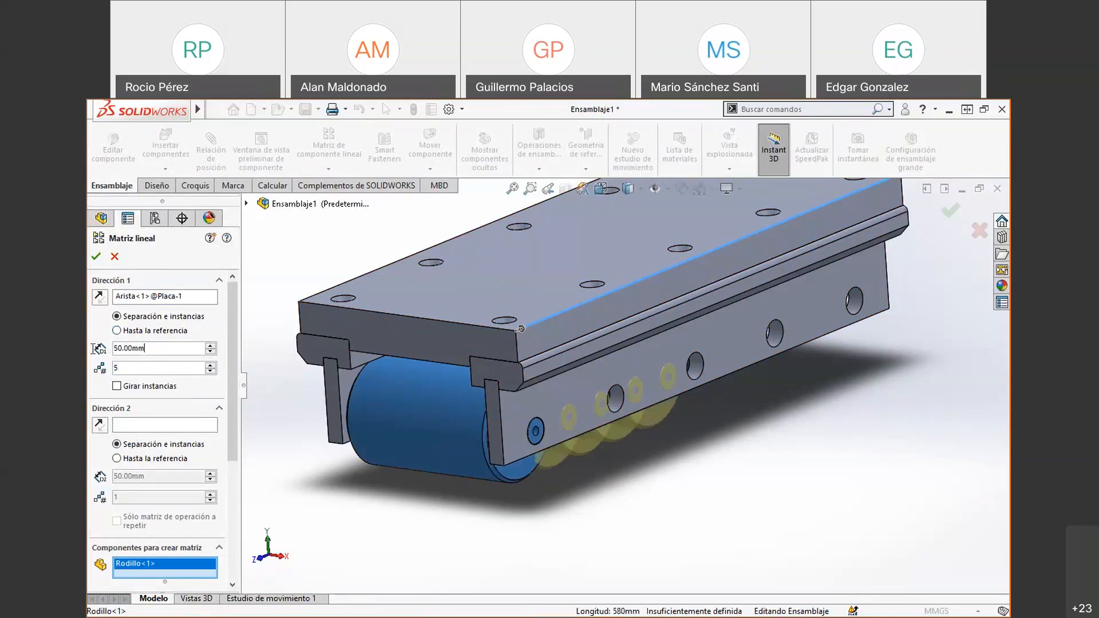
type("120")
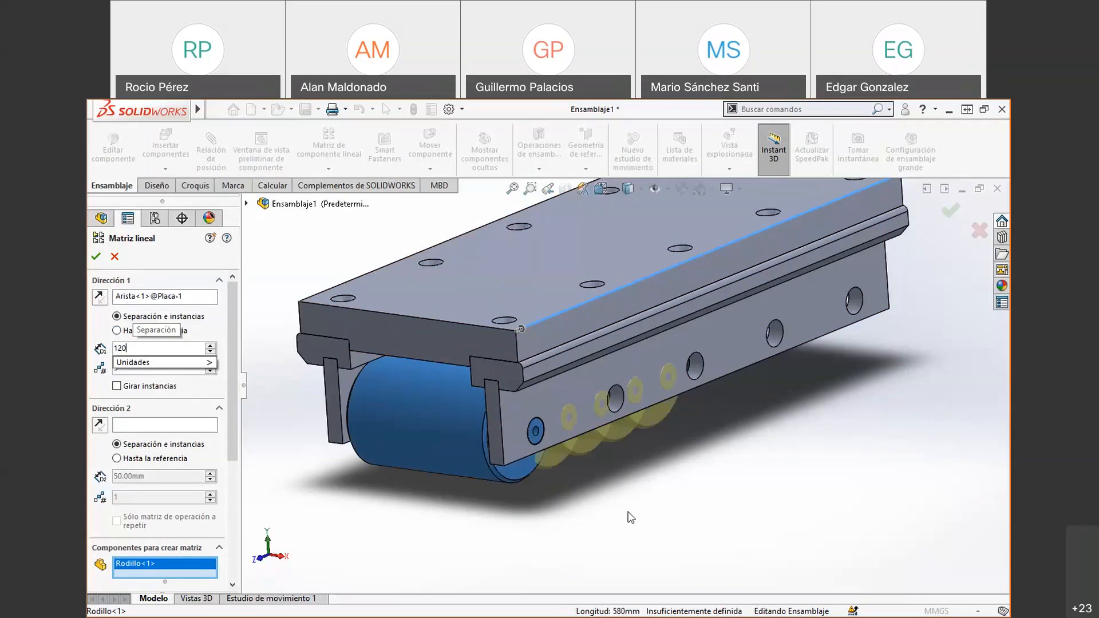
key("Return")
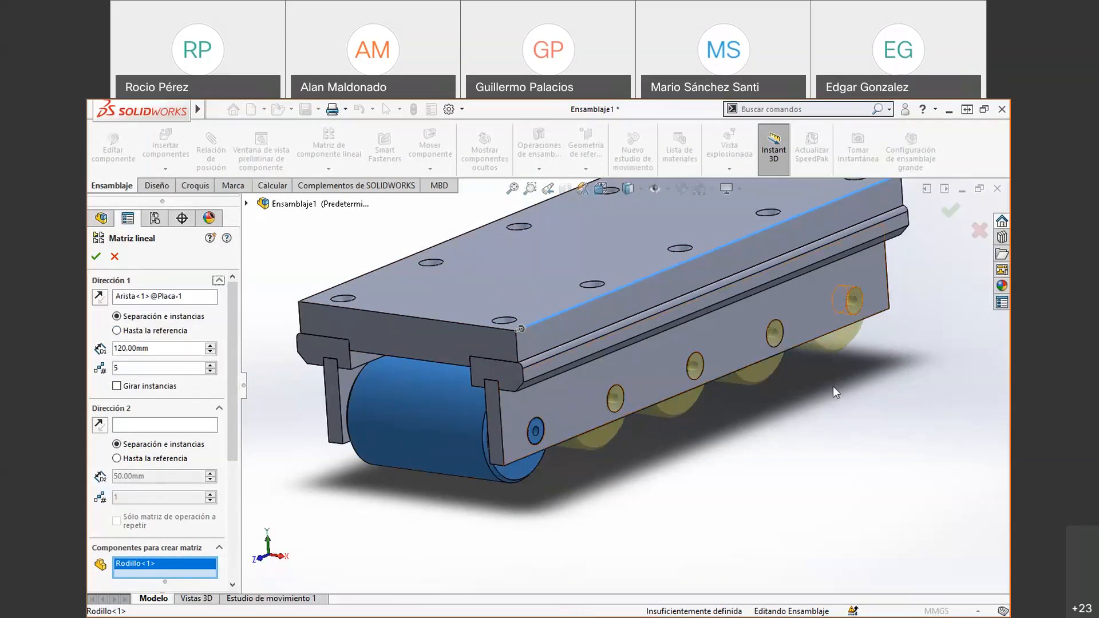
left_click(96, 258)
- Examine the patterned rollers in the side-rule holes, selecting each copy in turn
scroll(650, 367, "up", 1)
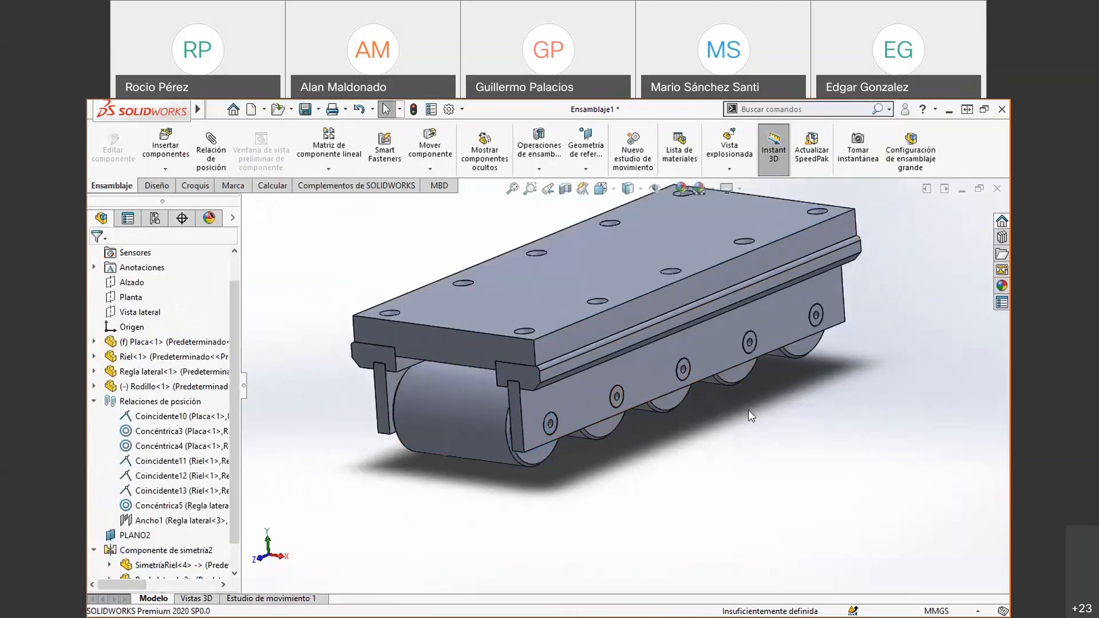
scroll(779, 322, "down", 2)
middle_click_drag(569, 395, 547, 380)
scroll(480, 440, "up", 3)
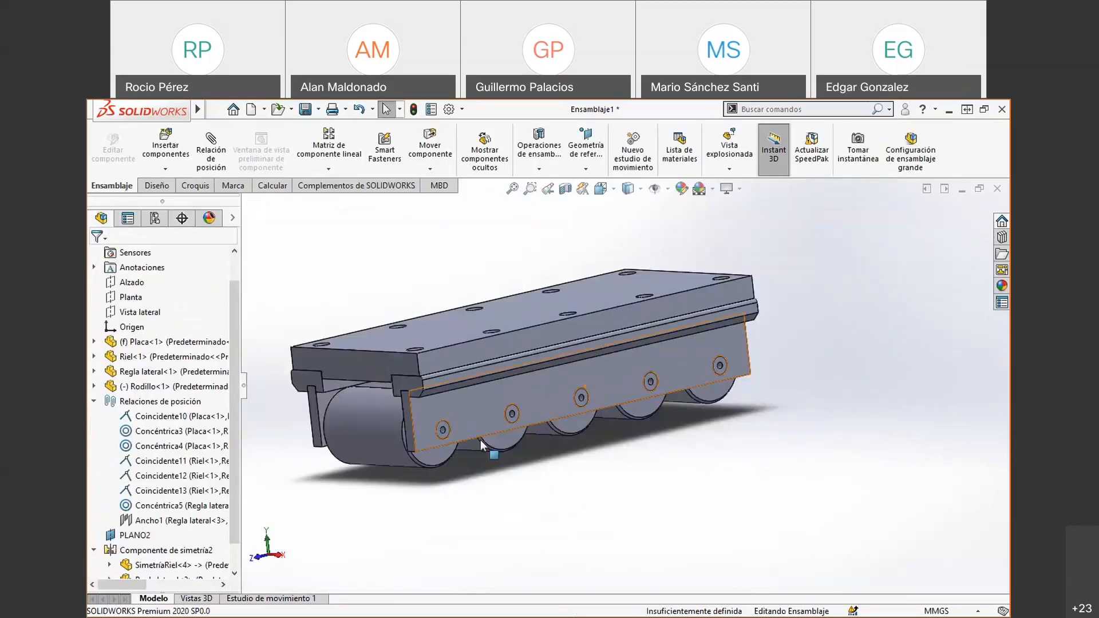
scroll(480, 439, "down", 2)
left_click(522, 444)
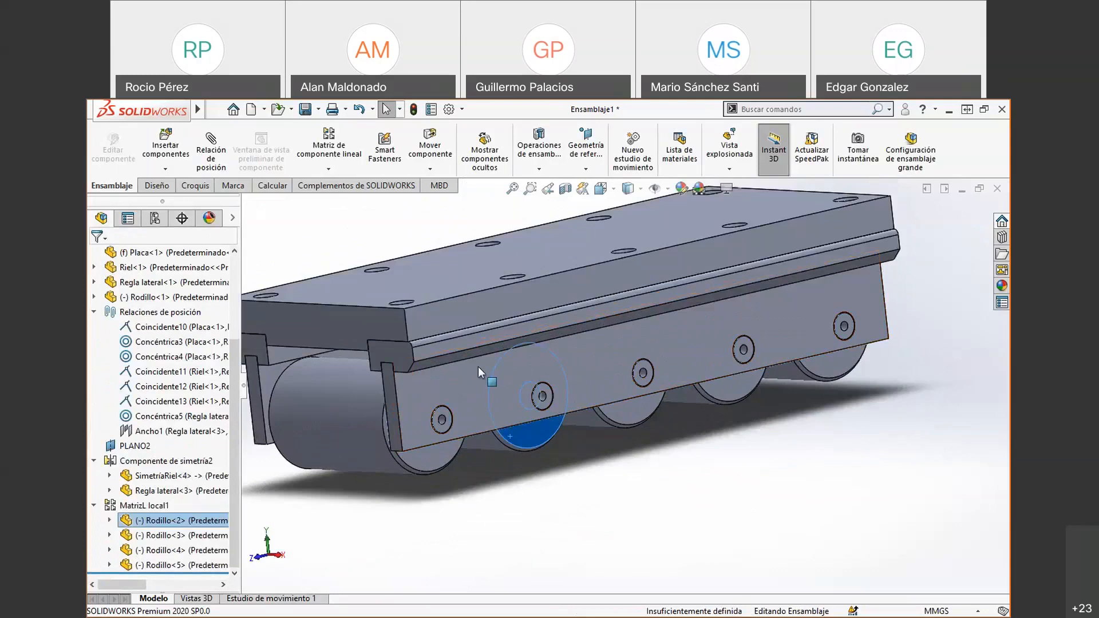
left_click(629, 422)
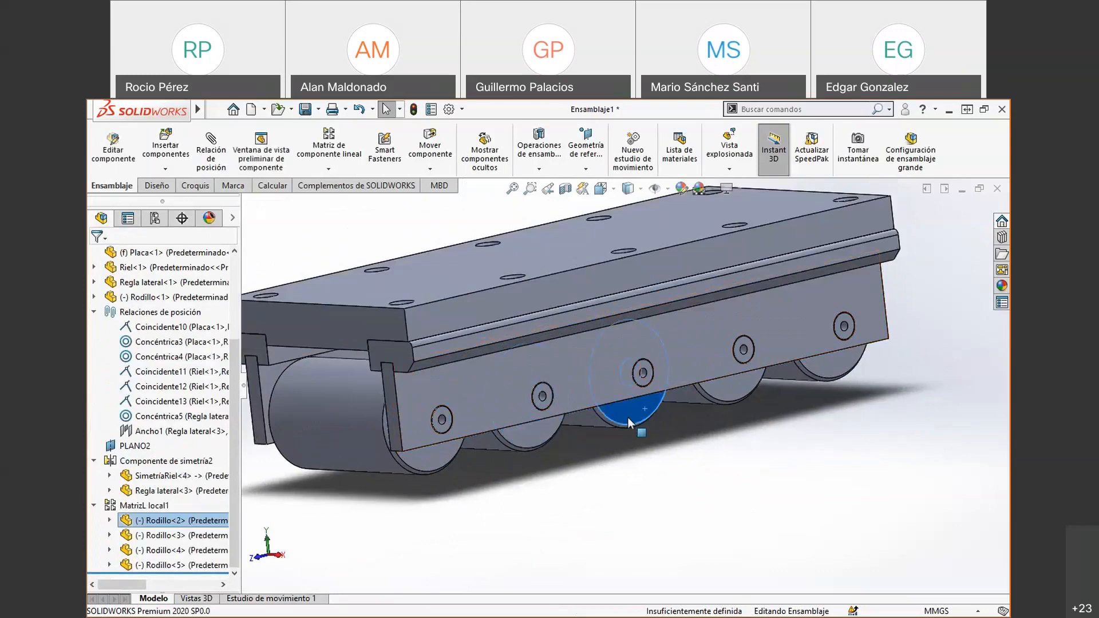
left_click(727, 396)
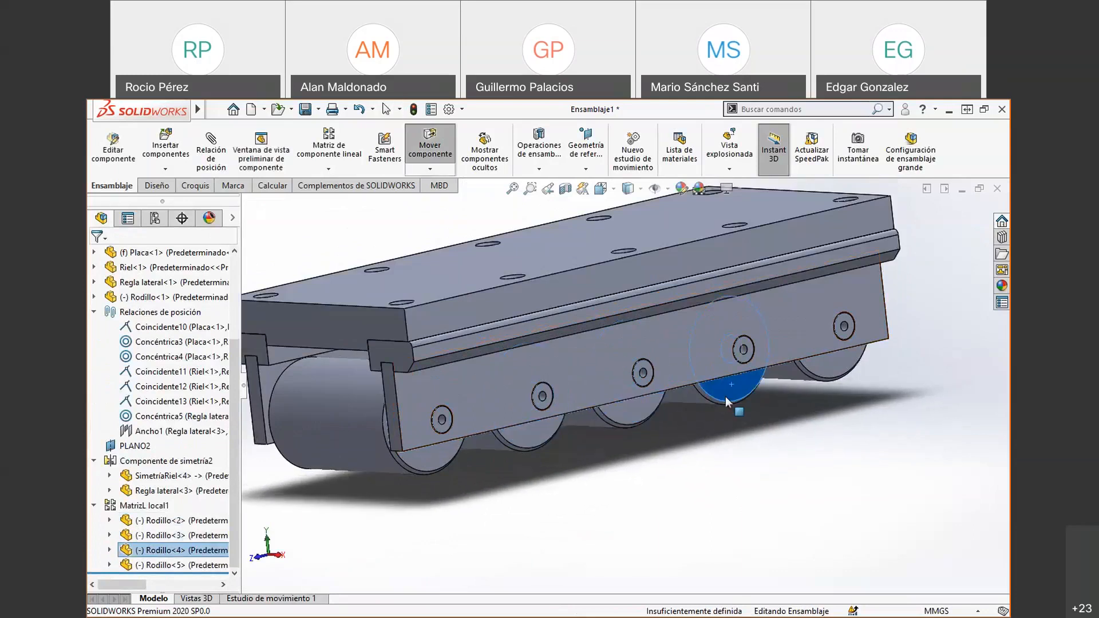
left_click(831, 370)
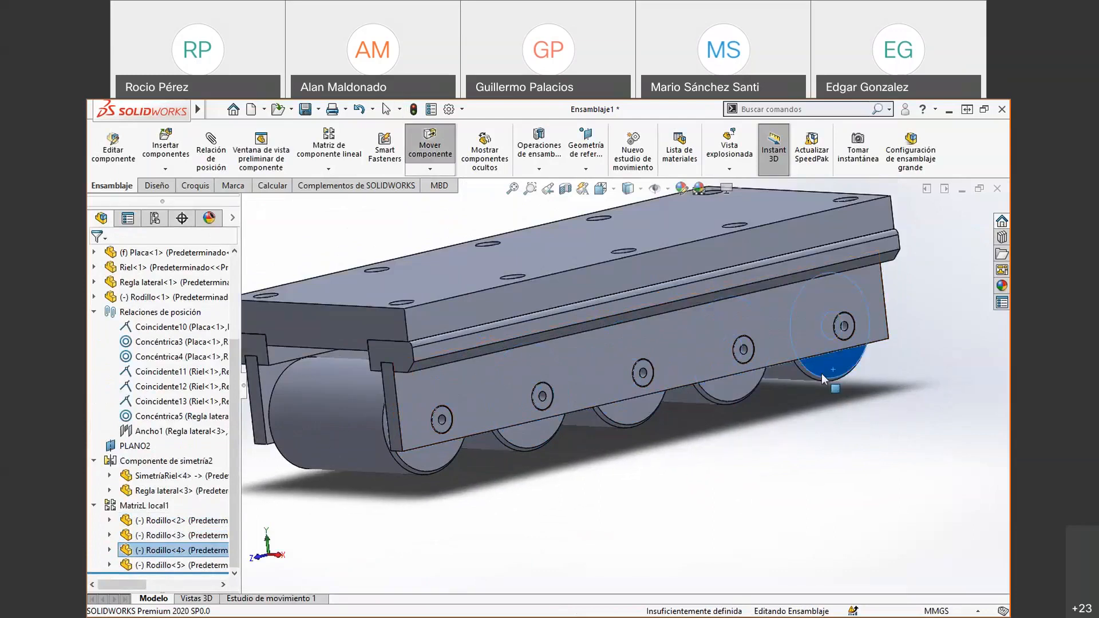
left_click(629, 481)
- View the assembly square to the side rule's outer face and examine the row of rollers
middle_click_drag(527, 491, 498, 510)
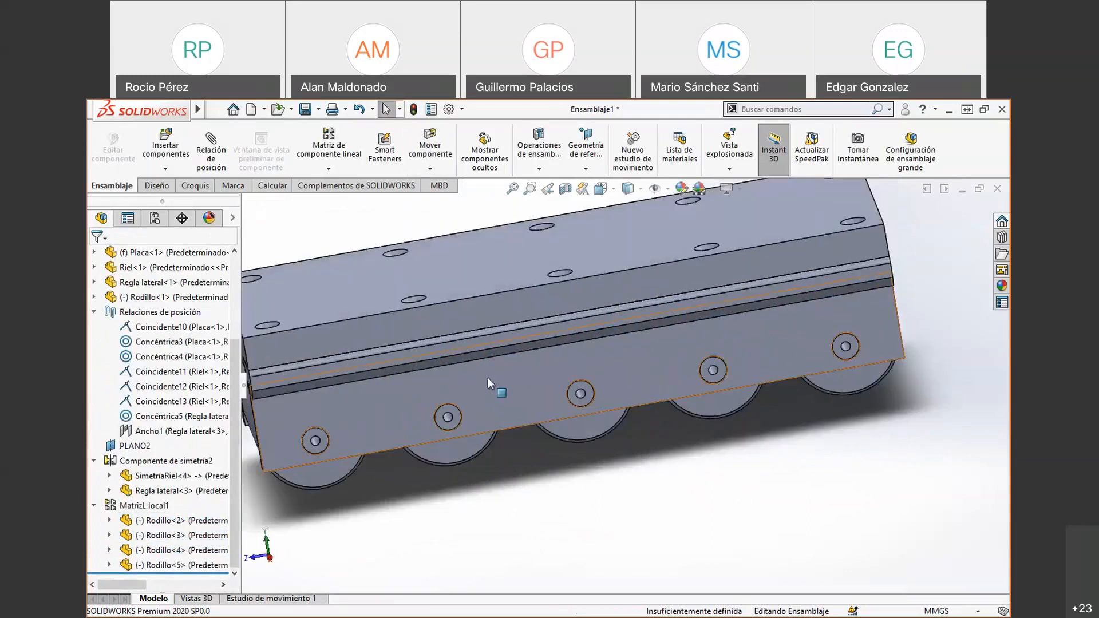
left_click(488, 377)
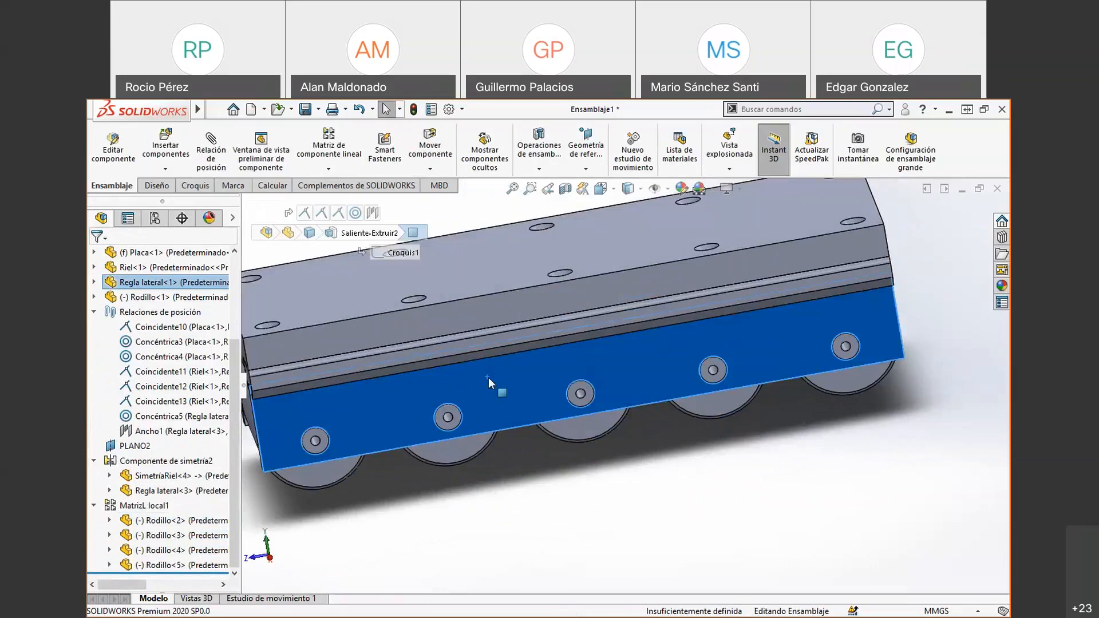
key("ctrl+8")
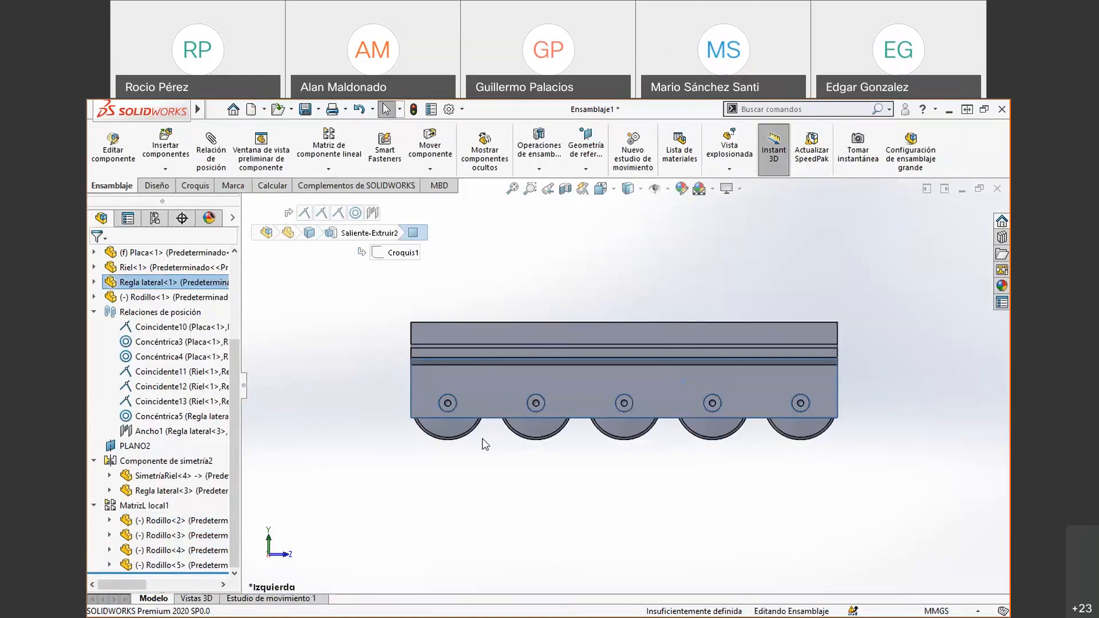
scroll(447, 446, "down", 3)
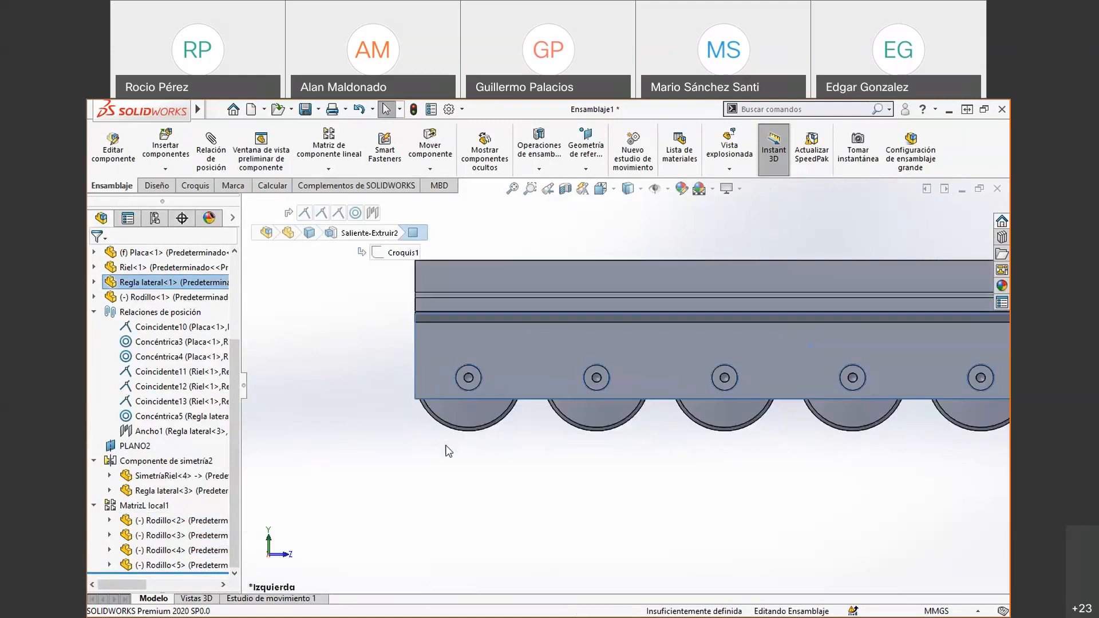
scroll(598, 404, "up", 1)
scroll(599, 404, "up", 3)
scroll(664, 397, "down", 2)
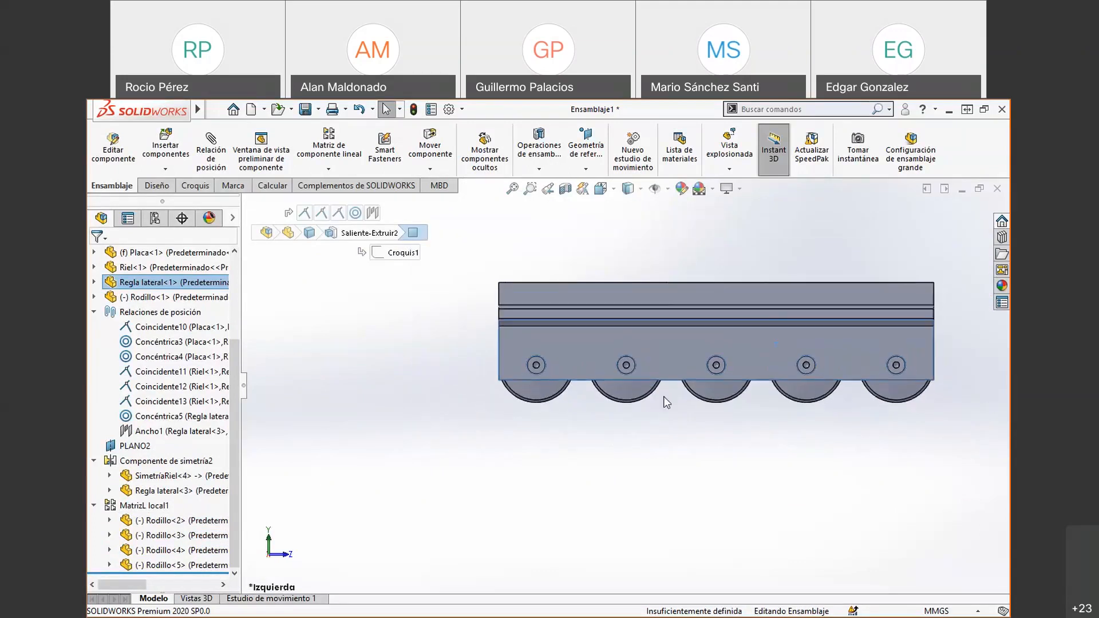
scroll(782, 364, "up", 1)
scroll(899, 355, "down", 3)
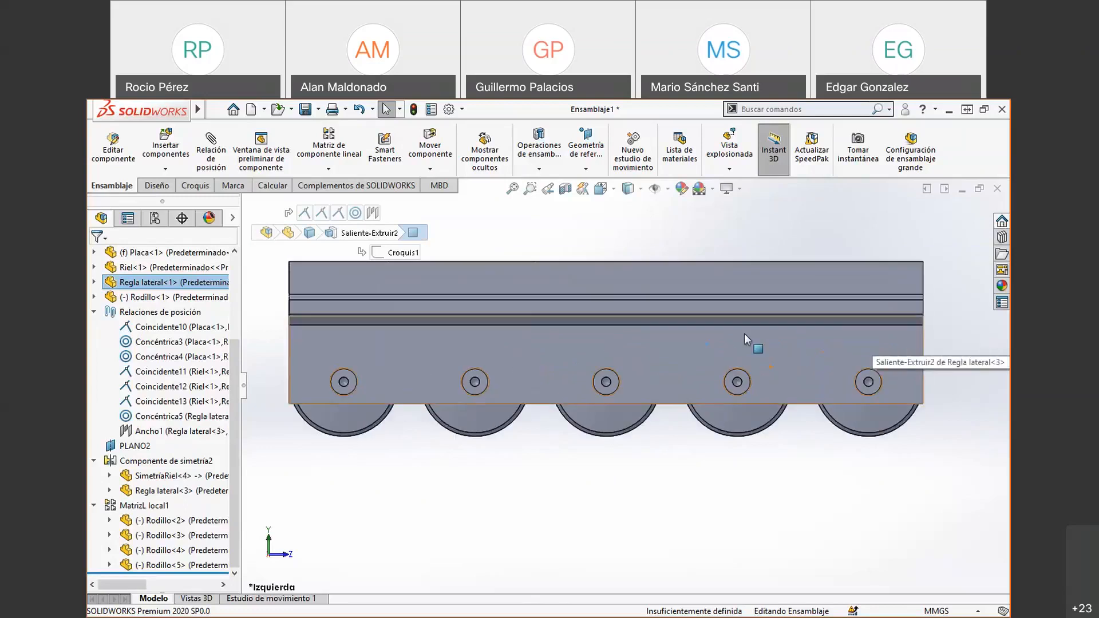
- Edit the end roller in place, saving the assembly as Ensamblaje2A in the Ensamblaje 2 folder together with all modified components
left_click(336, 425)
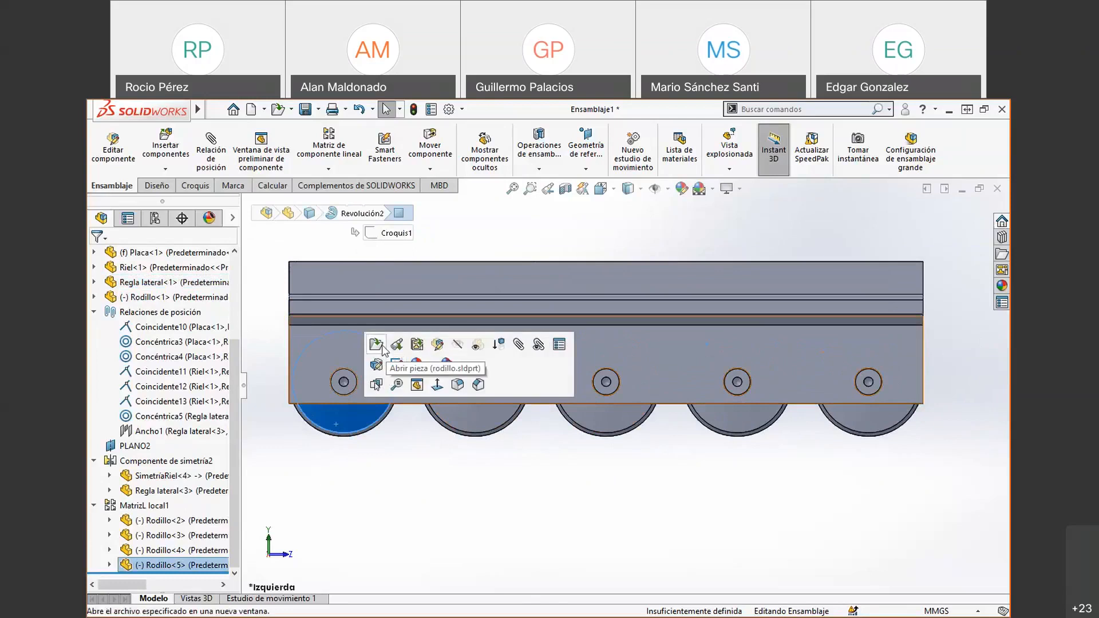
left_click(437, 344)
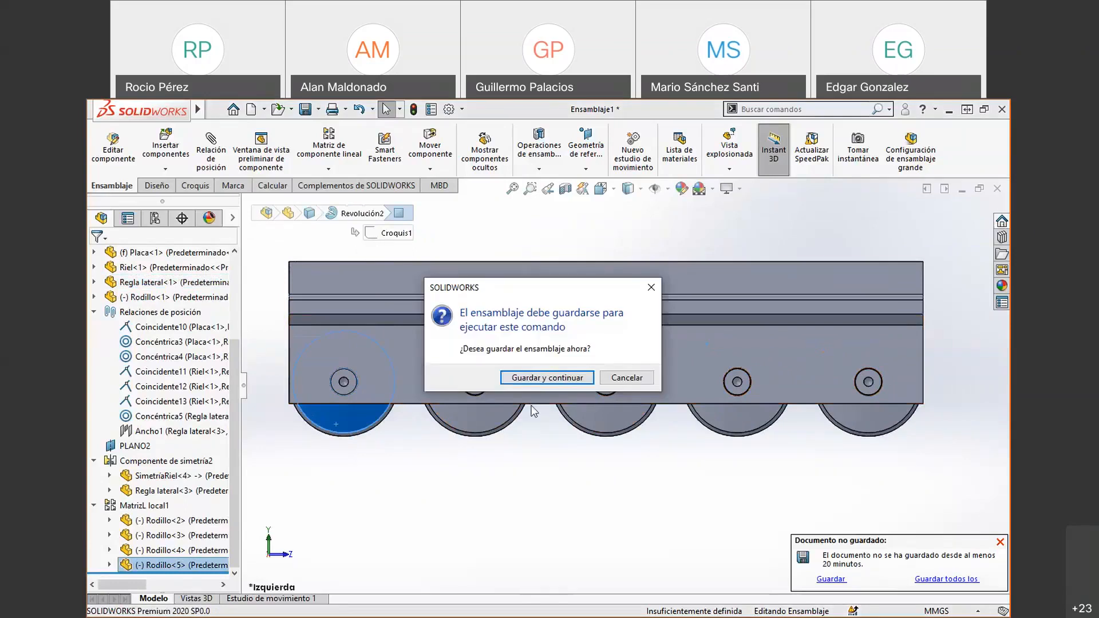
left_click(534, 378)
left_click(540, 335)
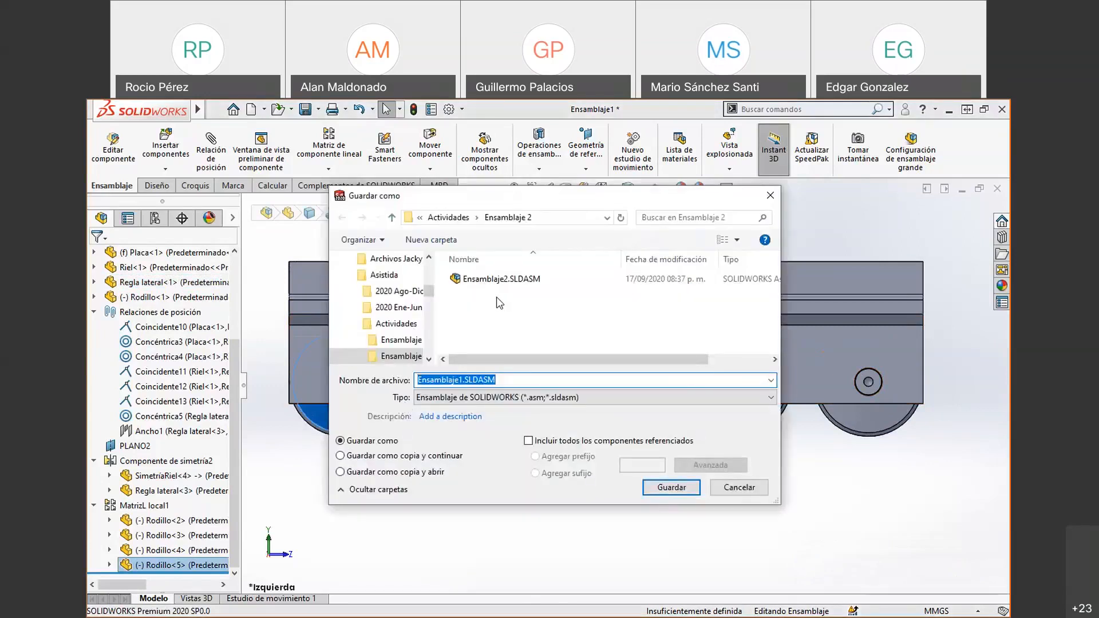
left_click(502, 280)
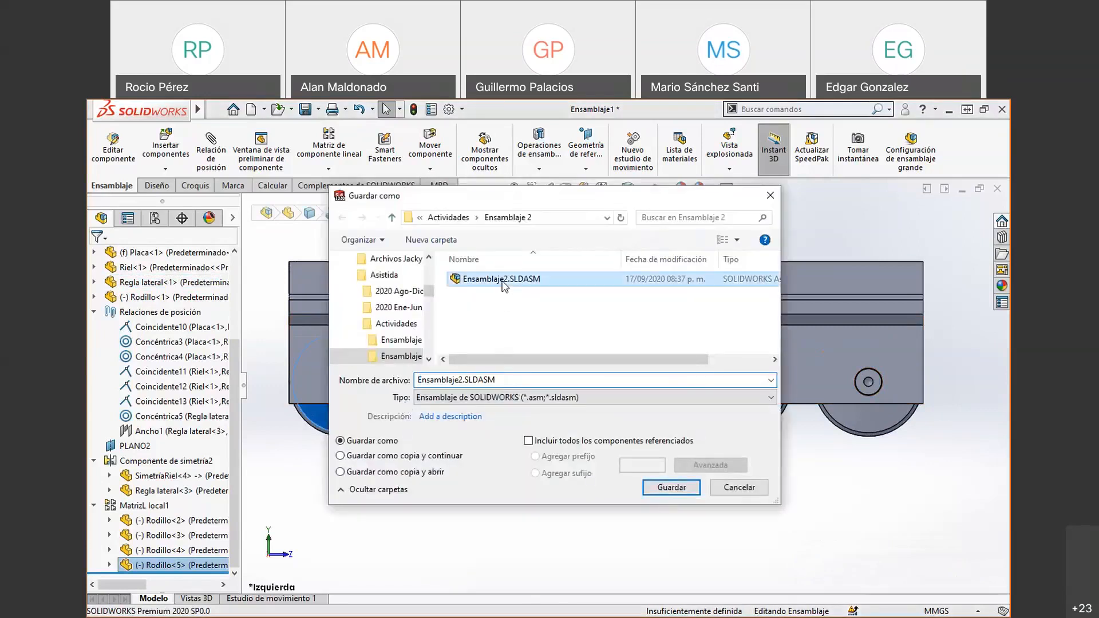
left_click(463, 381)
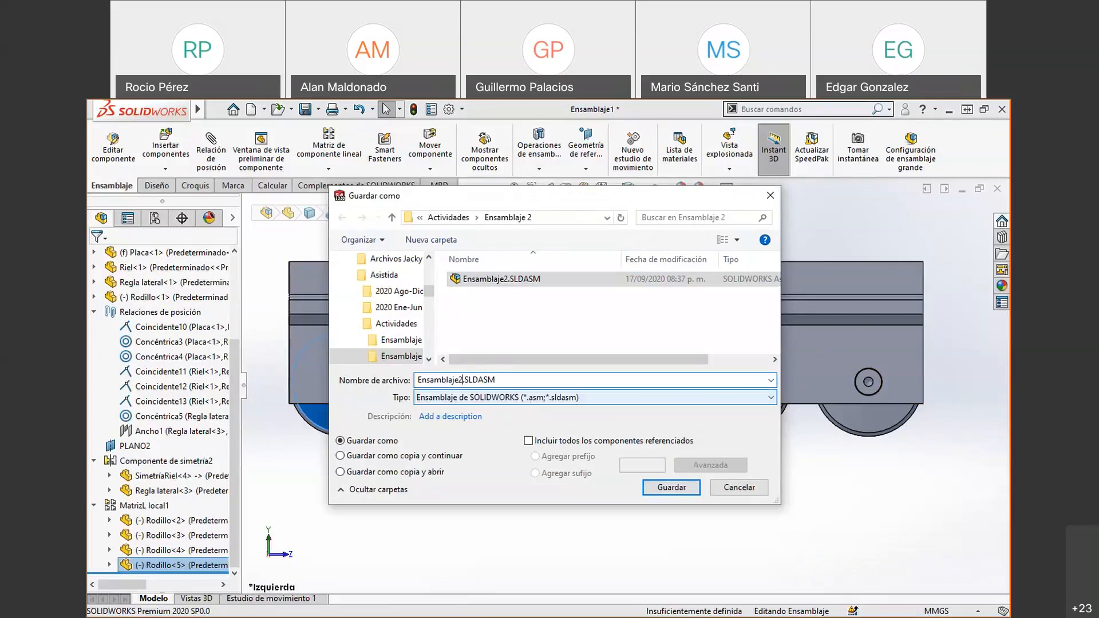
left_click(670, 487)
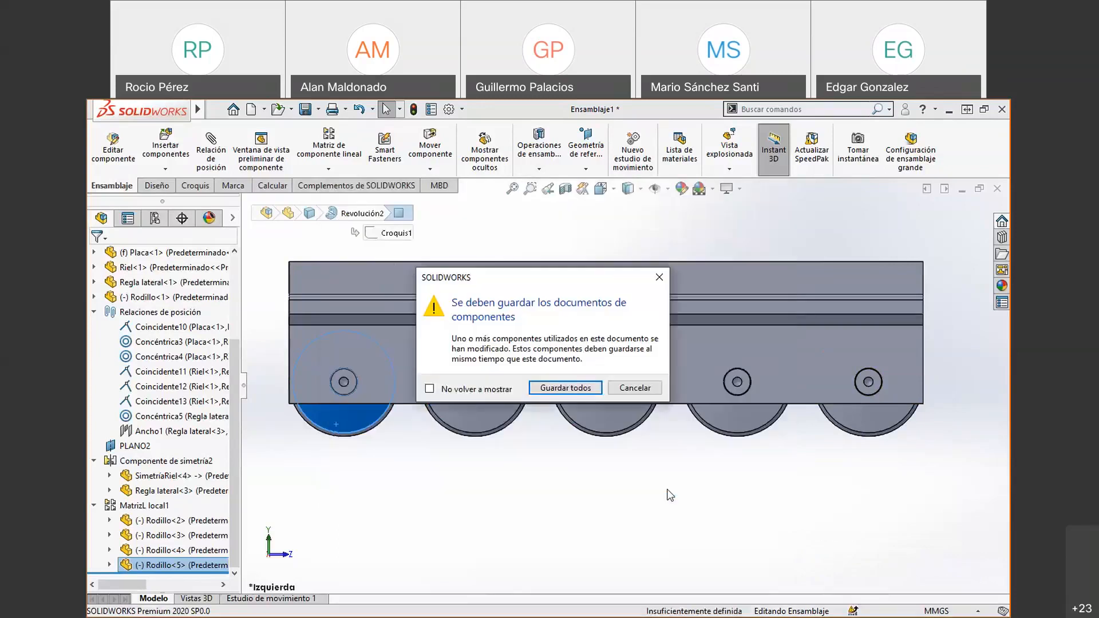
left_click(576, 389)
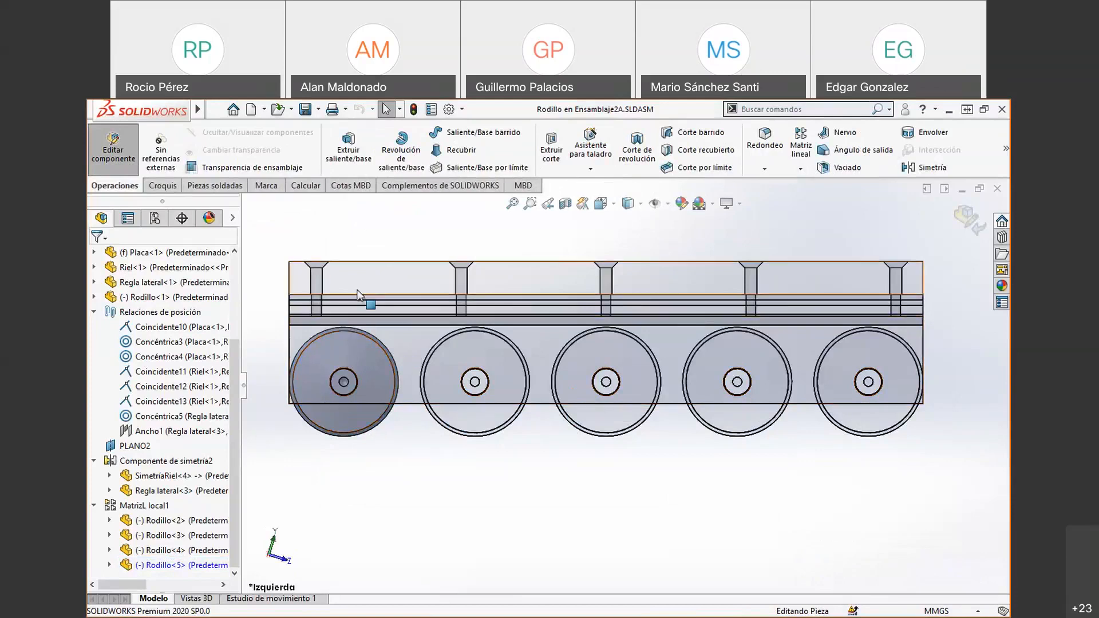
- Open a new sketch on the end face of the edited roller's small central shaft
left_click(348, 417)
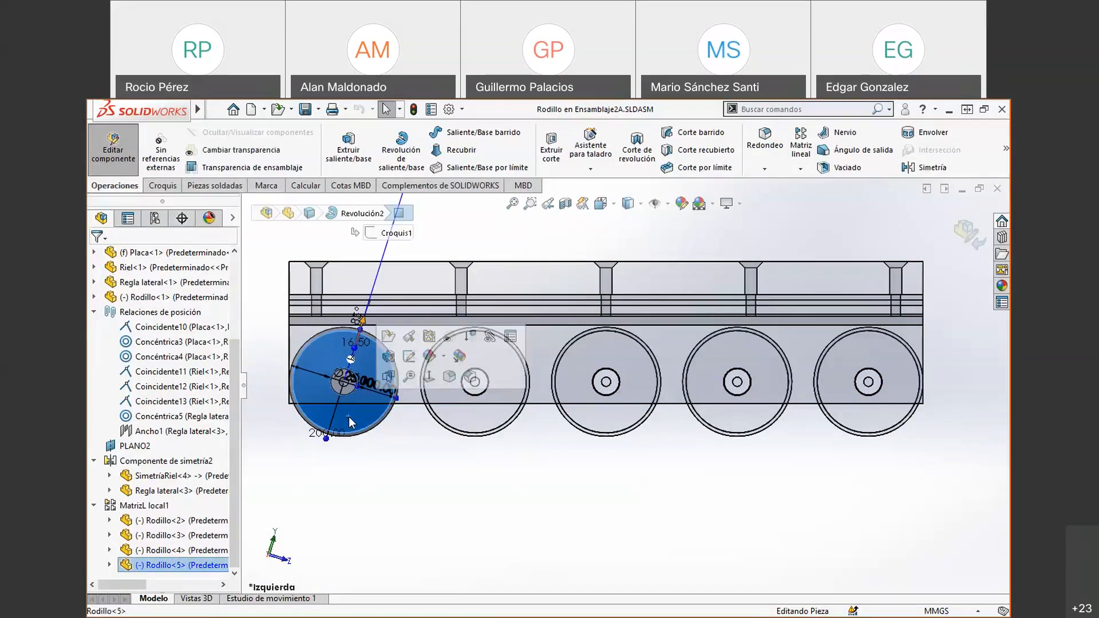
left_click(340, 457)
scroll(355, 404, "down", 6)
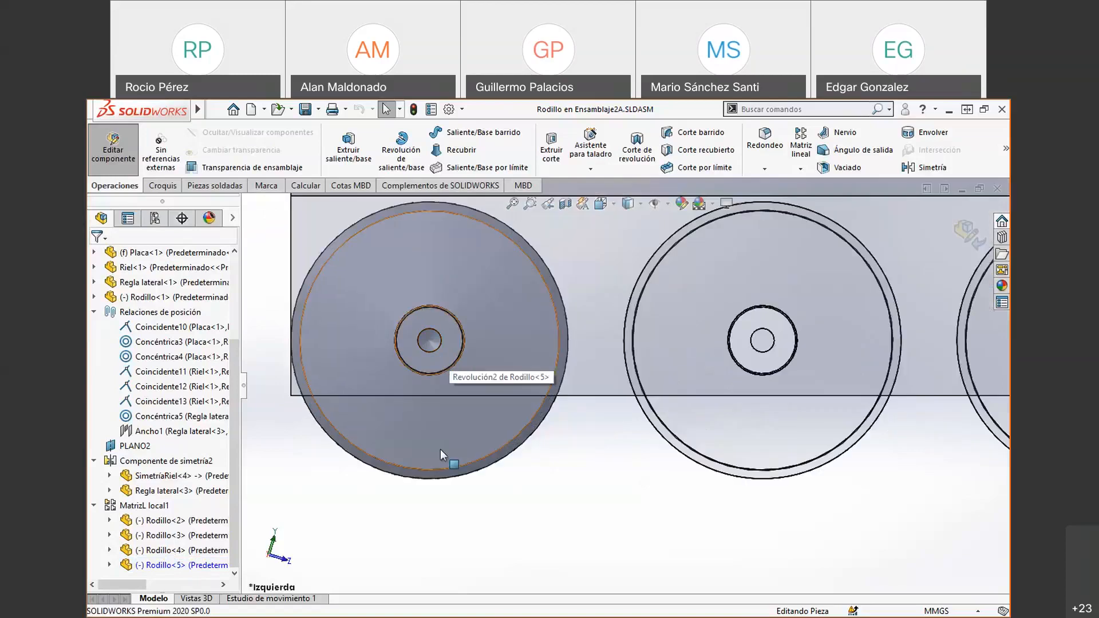
left_click(448, 344)
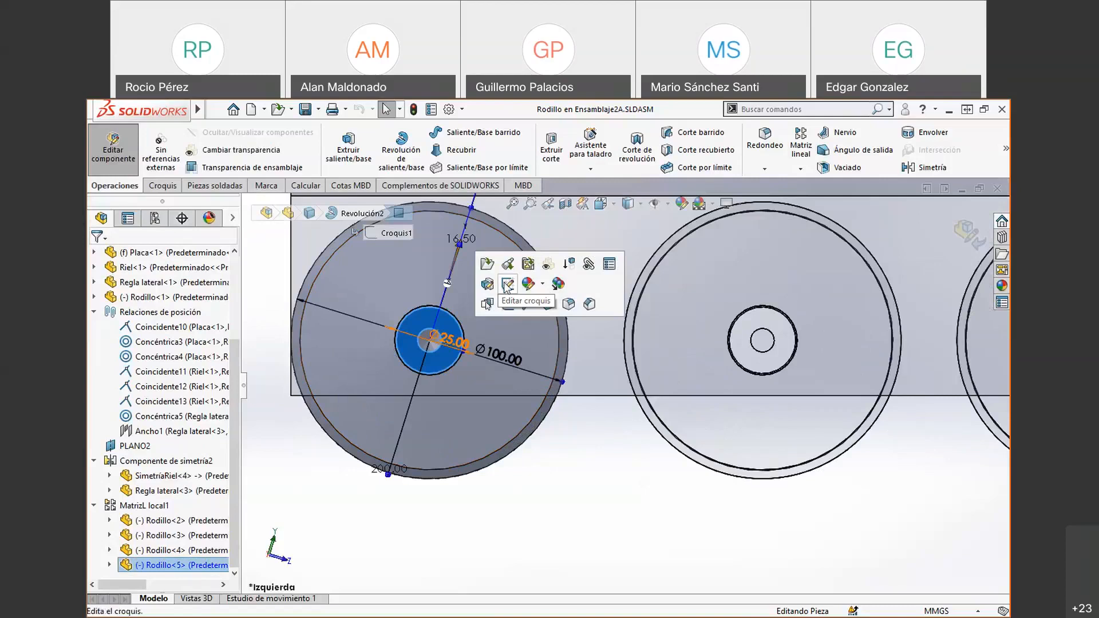
left_click(163, 186)
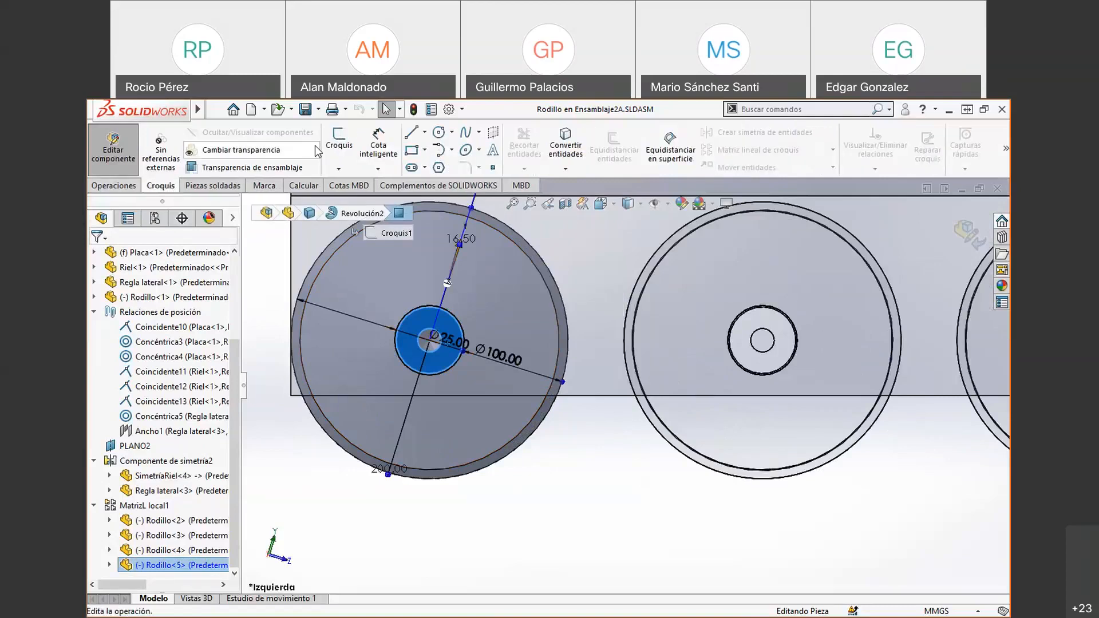
left_click(339, 140)
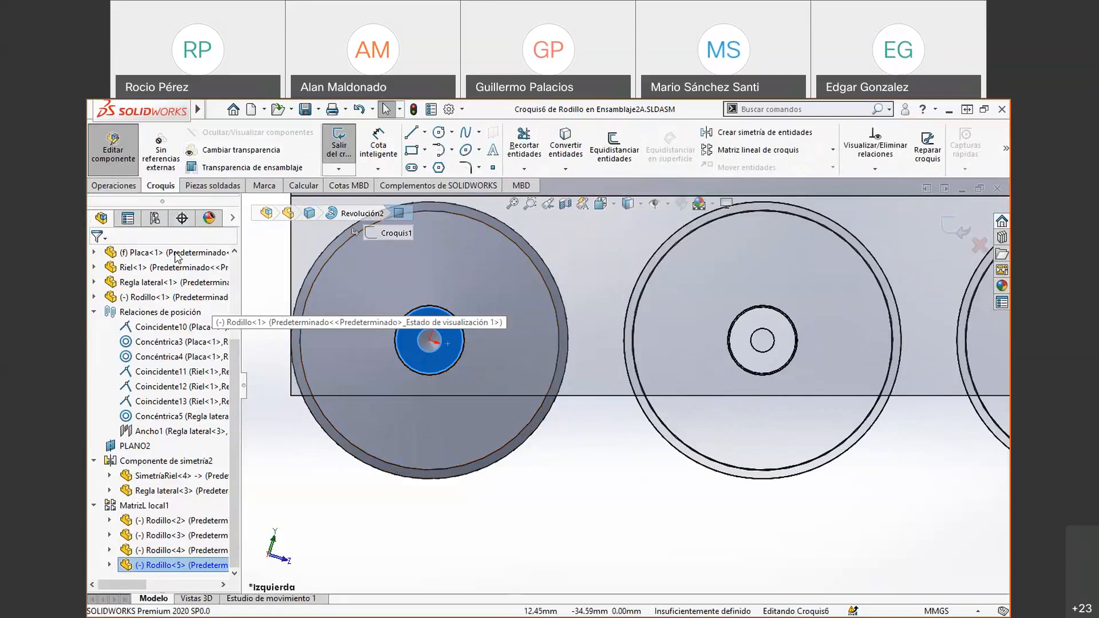
- Sketch a circle of about 6.4 mm radius below the shaft, within the roller's outer circumference
left_click(439, 132)
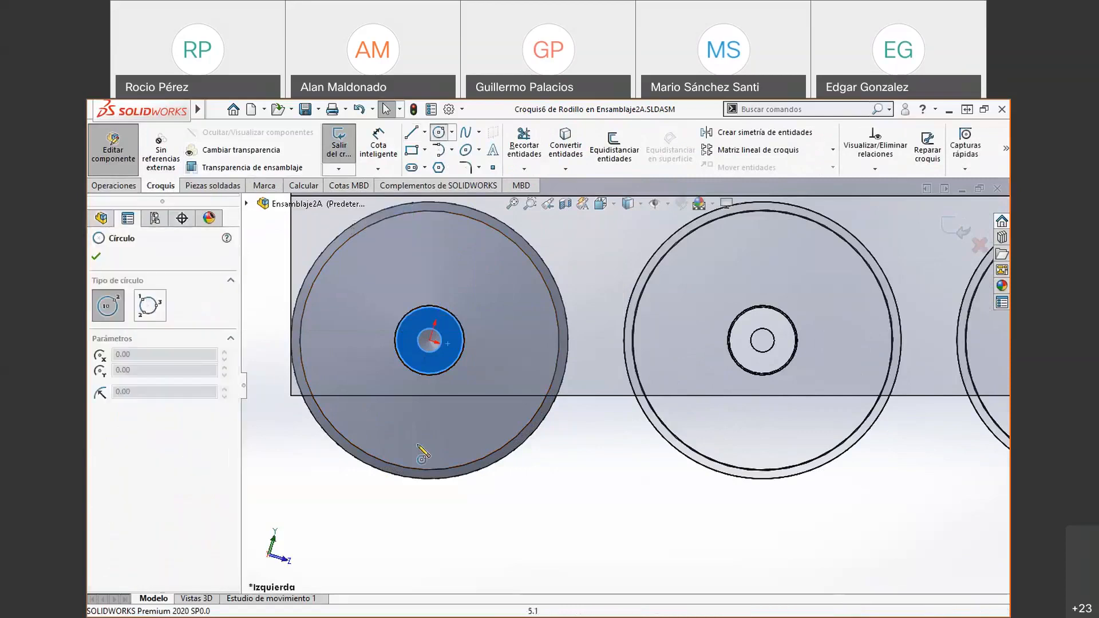
left_click(428, 436)
left_click(414, 425)
middle_click_drag(440, 489, 539, 449)
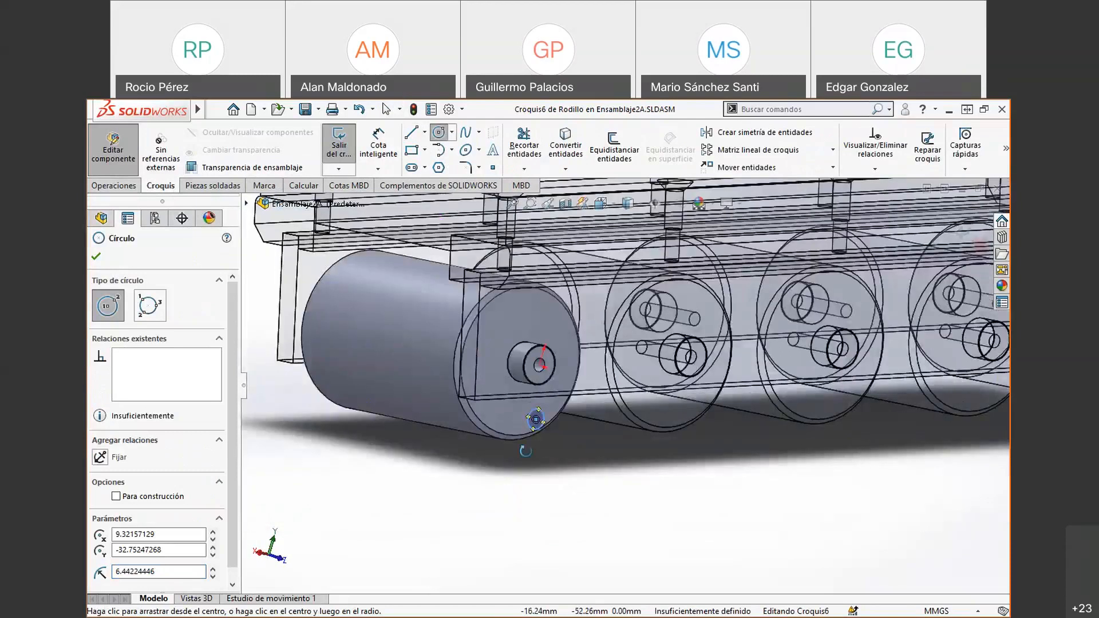
- Extrude-cut the sketched circle 54 mm deep into the end roller and return to editing the whole assembly
left_click(126, 187)
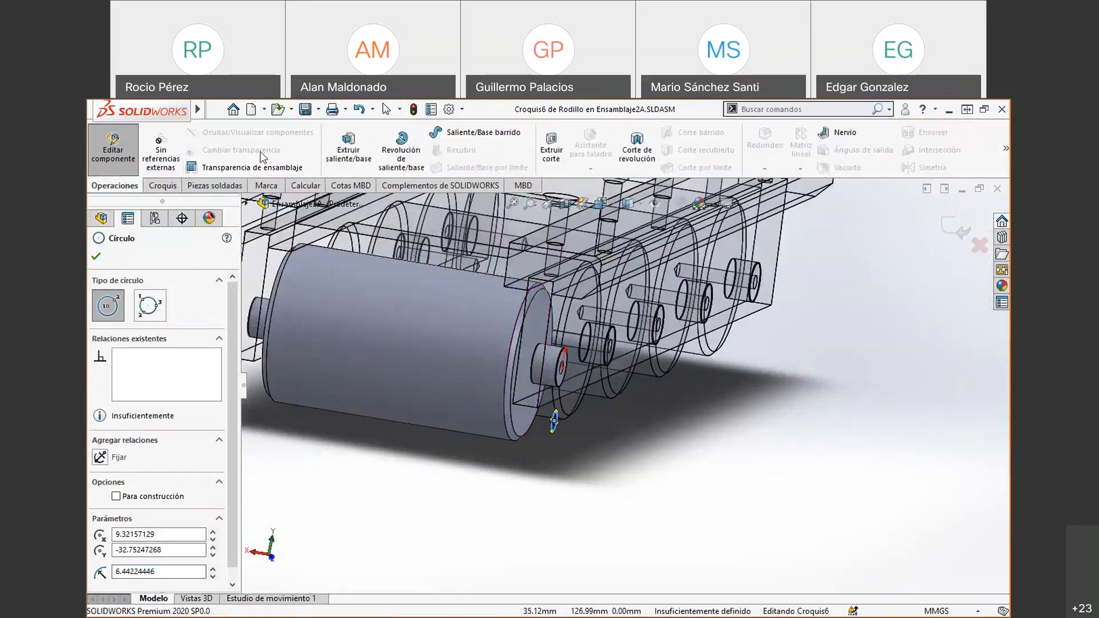
left_click(551, 146)
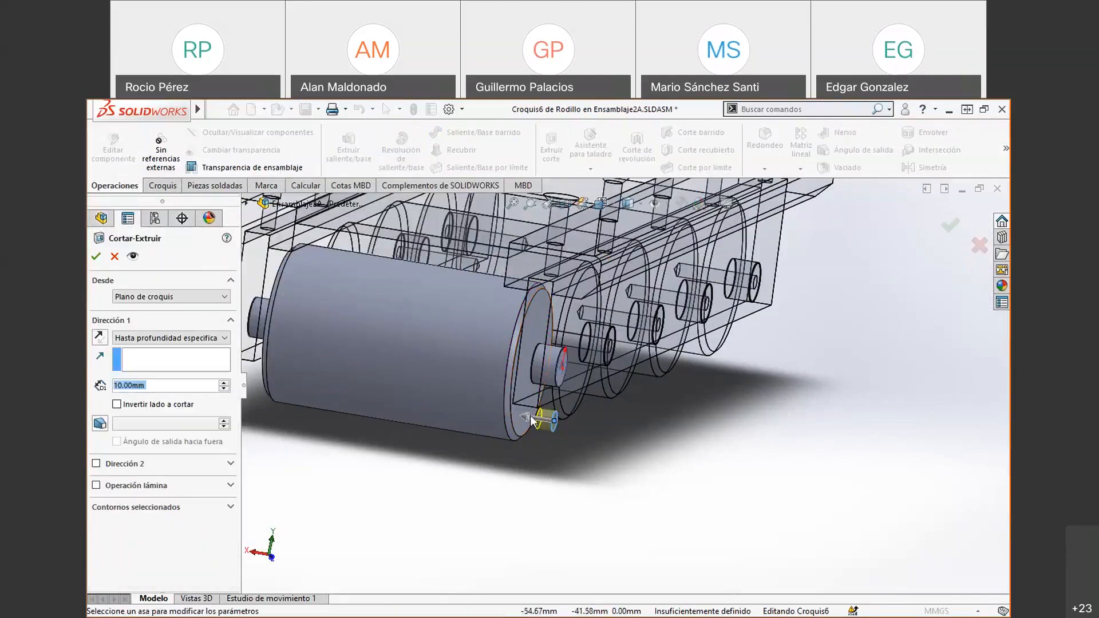
left_click_drag(524, 422, 431, 415)
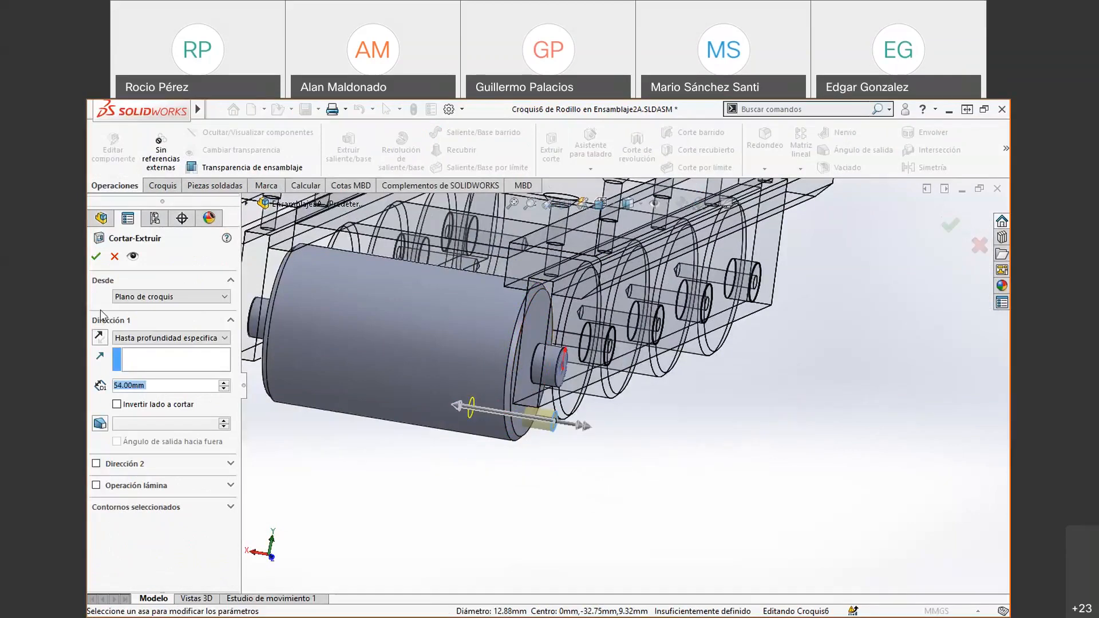
left_click(96, 256)
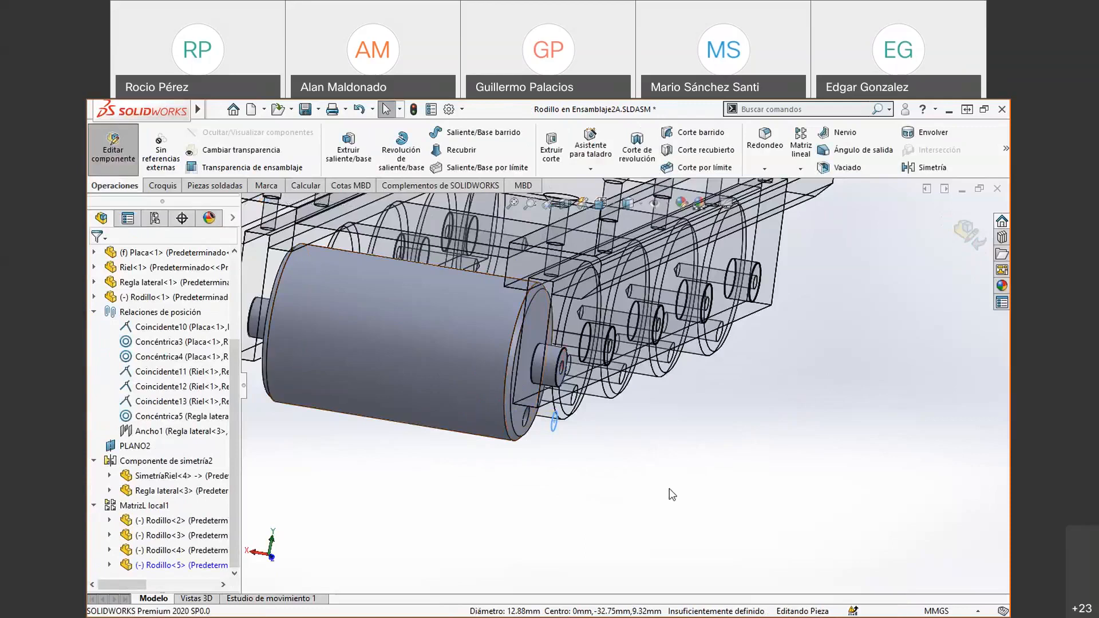
left_click(973, 231)
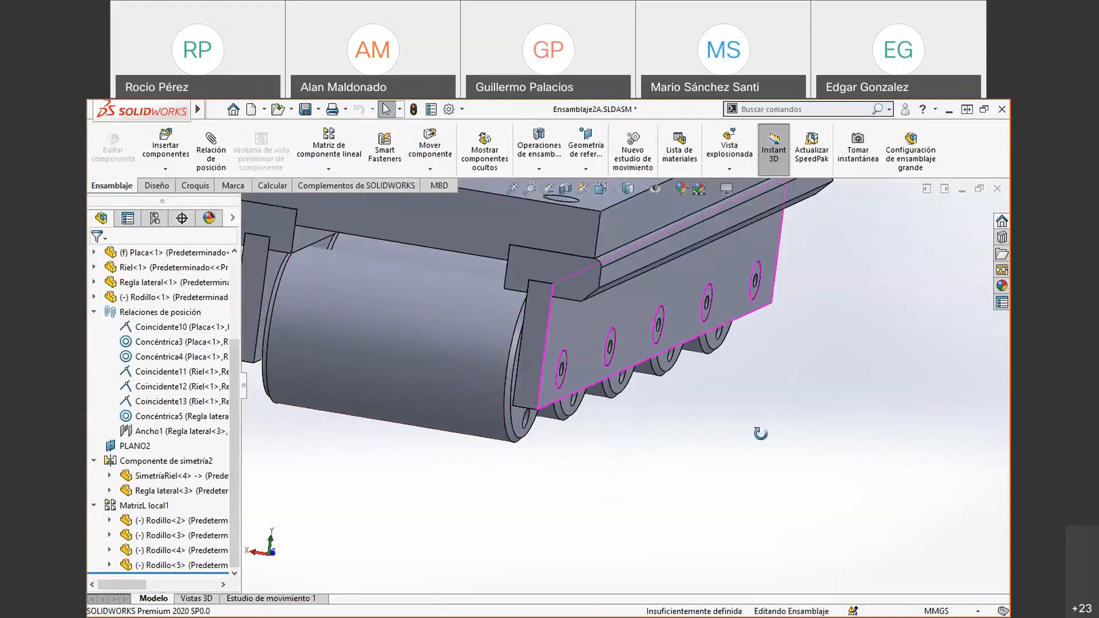
- Examine the cut holes on the end faces of the five rollers below the side rule
middle_click_drag(743, 432, 693, 452)
scroll(693, 460, "up", 2)
middle_click_drag(696, 402, 689, 397)
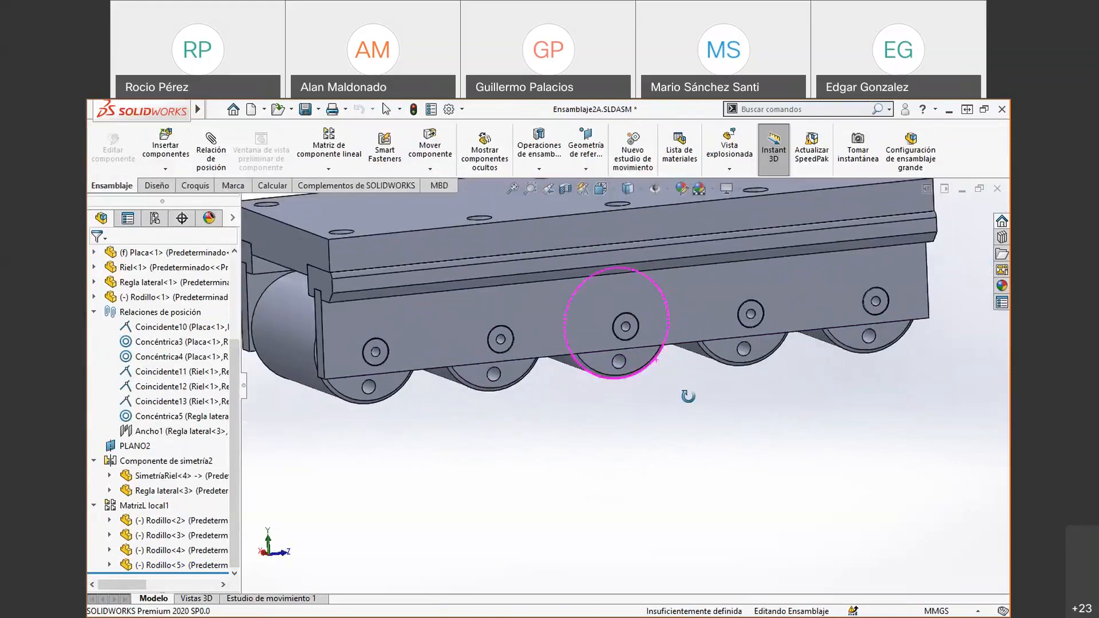
middle_click_drag(523, 407, 522, 396, "shift")
scroll(523, 397, "up", 4)
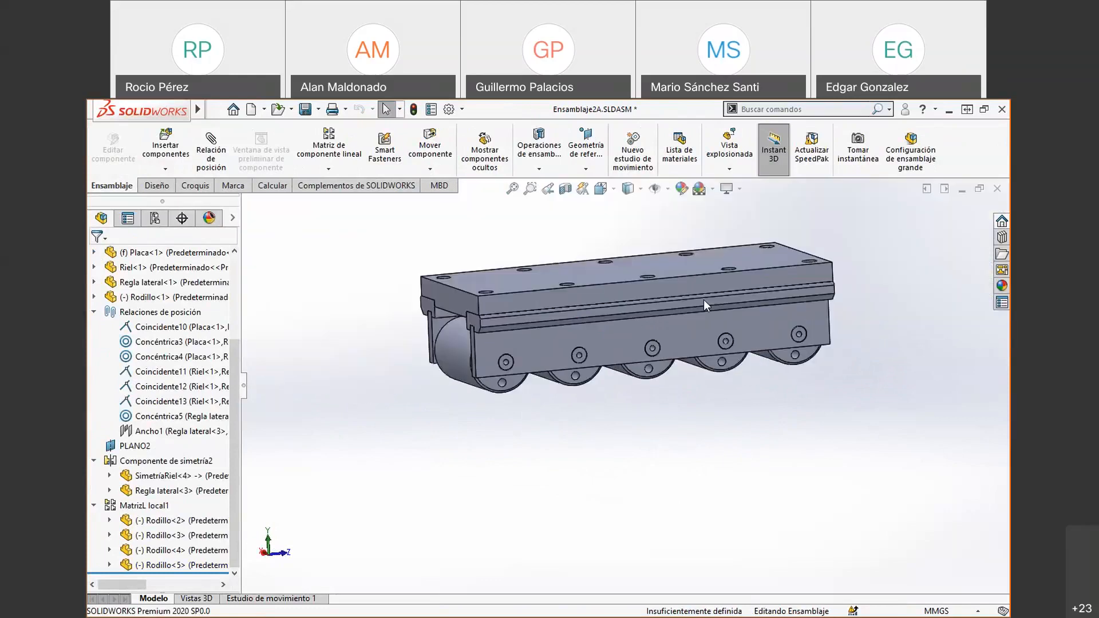
scroll(748, 322, "down", 3)
scroll(398, 415, "up", 1)
scroll(376, 337, "down", 2)
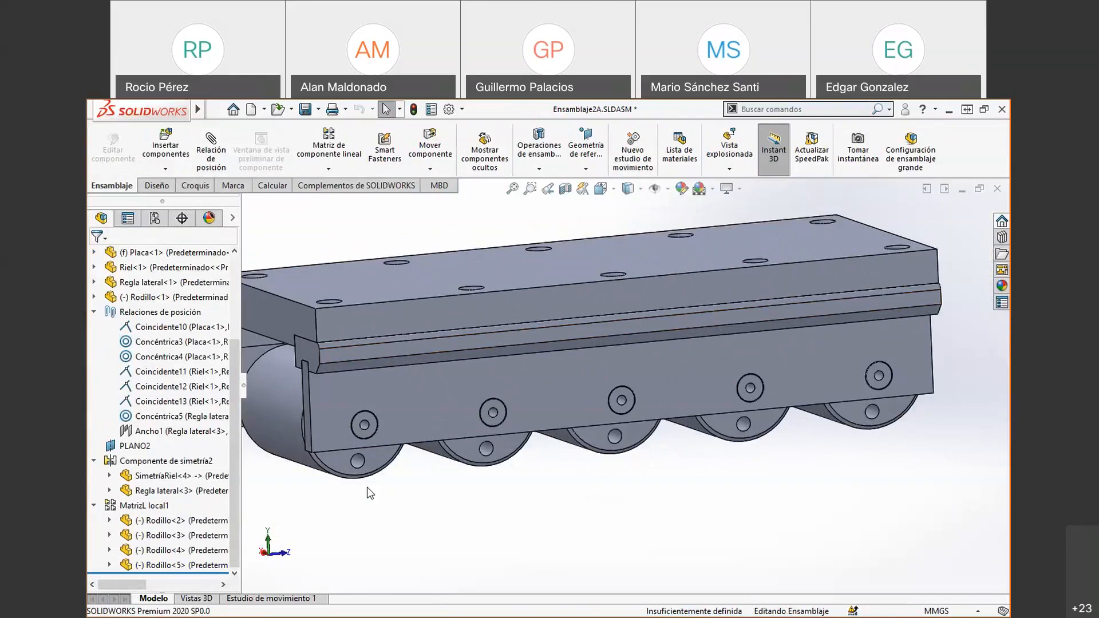
- Try to rotate the last patterned roller, Rodillo<5>, about its shaft
left_click_drag(380, 451, 412, 511)
left_click(458, 552)
middle_click_drag(482, 563, 439, 558)
mouse_move(321, 466)
left_mouse_down()
mouse_move(431, 447)
mouse_move(334, 460)
left_mouse_up()
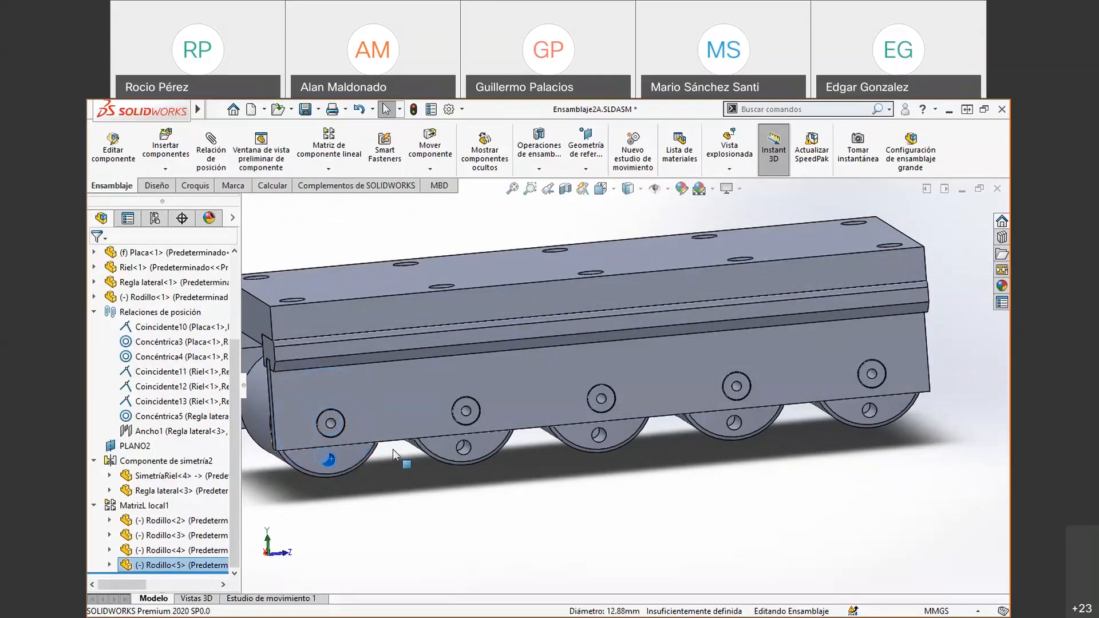
- View the opposite end of the assembly and rotate the original roller, Rodillo<1>, slightly about its shaft
key("ctrl+7")
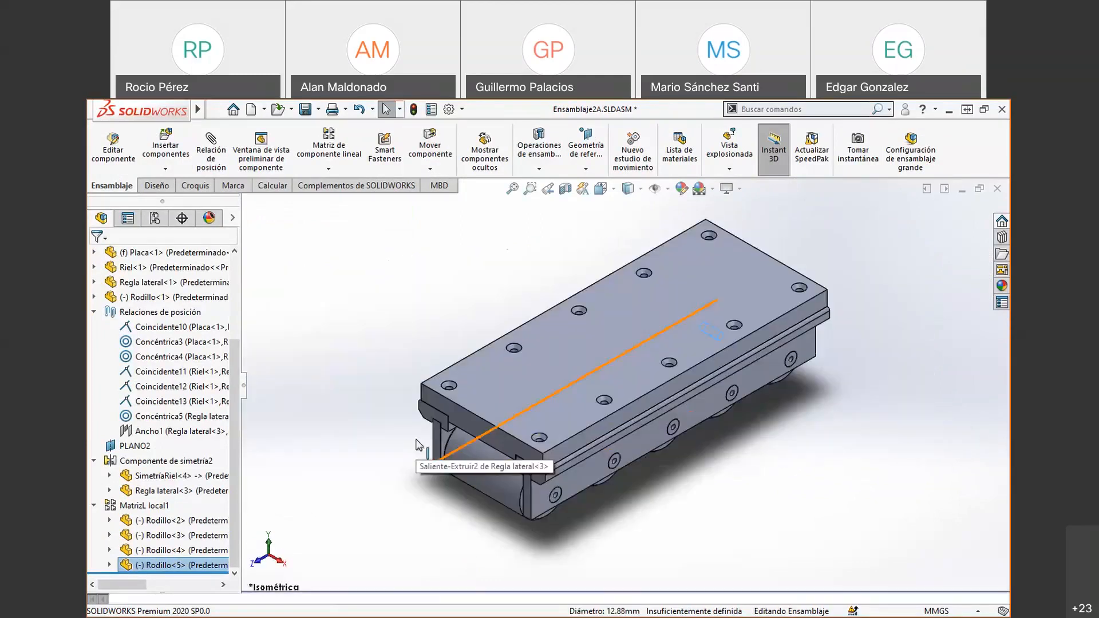
middle_click_drag(556, 495, 568, 437)
scroll(568, 437, "down", 3)
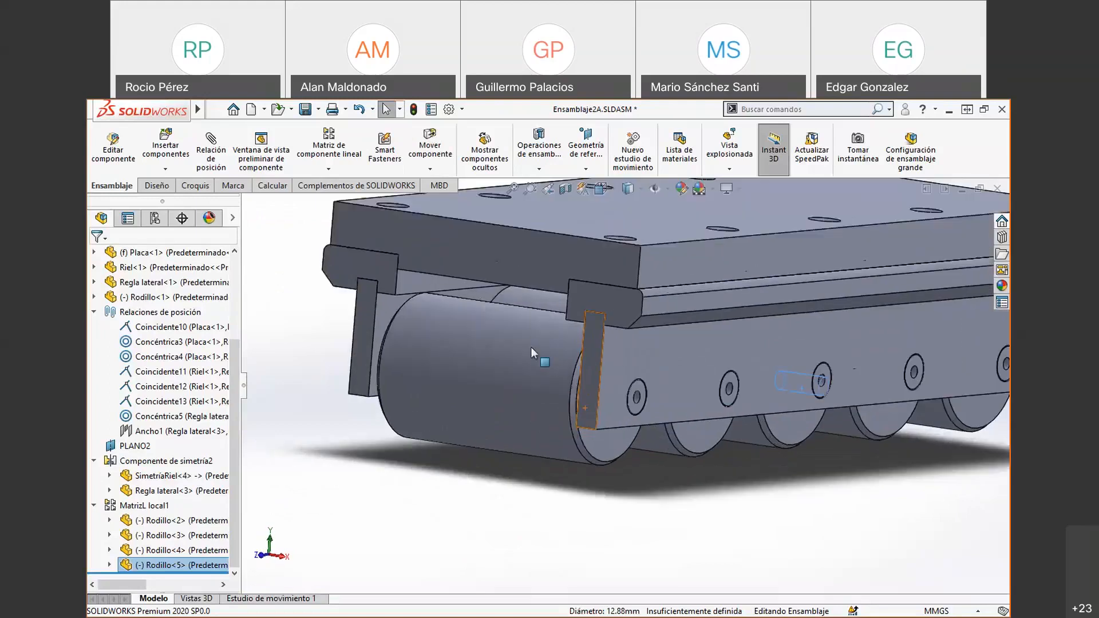
left_click(547, 335)
middle_click_drag(547, 334, 477, 369)
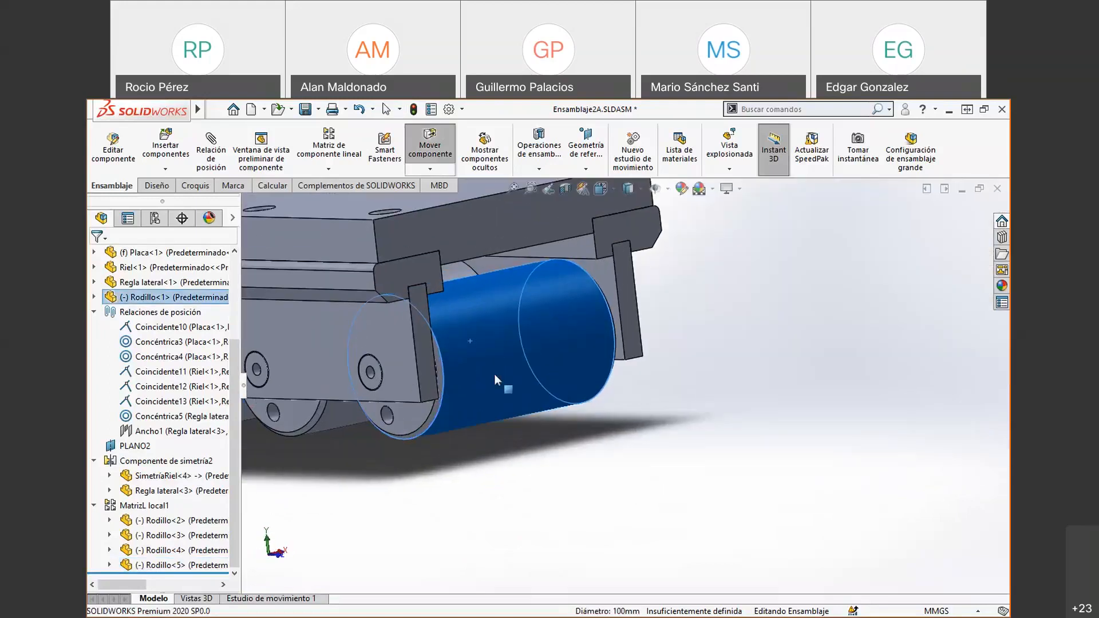
scroll(383, 394, "up", 5)
scroll(383, 394, "down", 1)
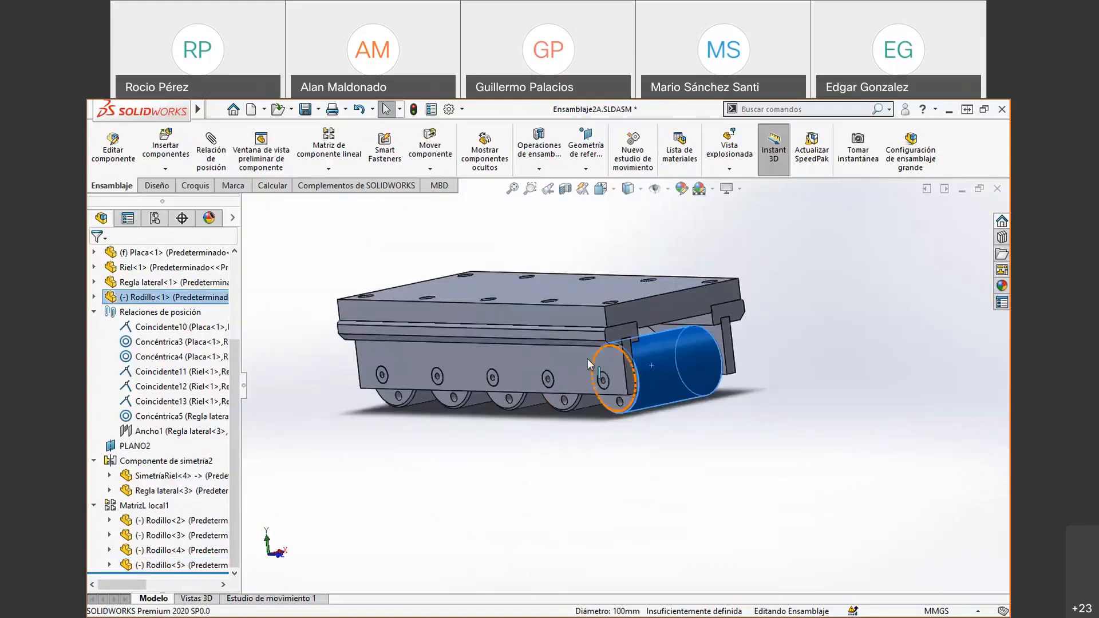
left_click_drag(647, 369, 652, 417)
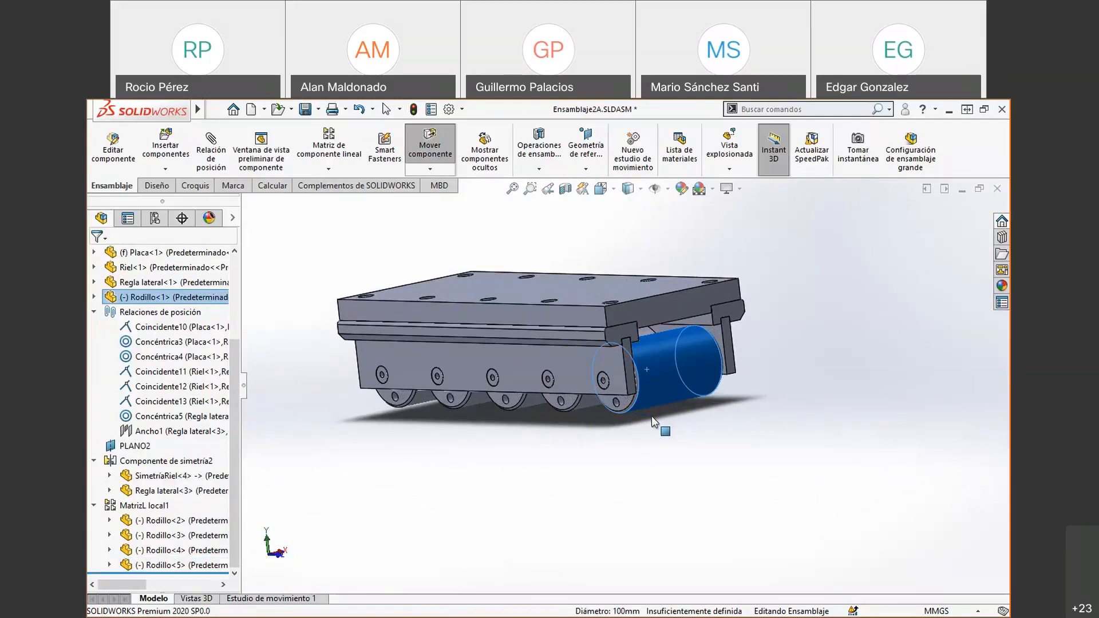
- Clear the roller selection and undo the trial roller rotations
key("Escape")
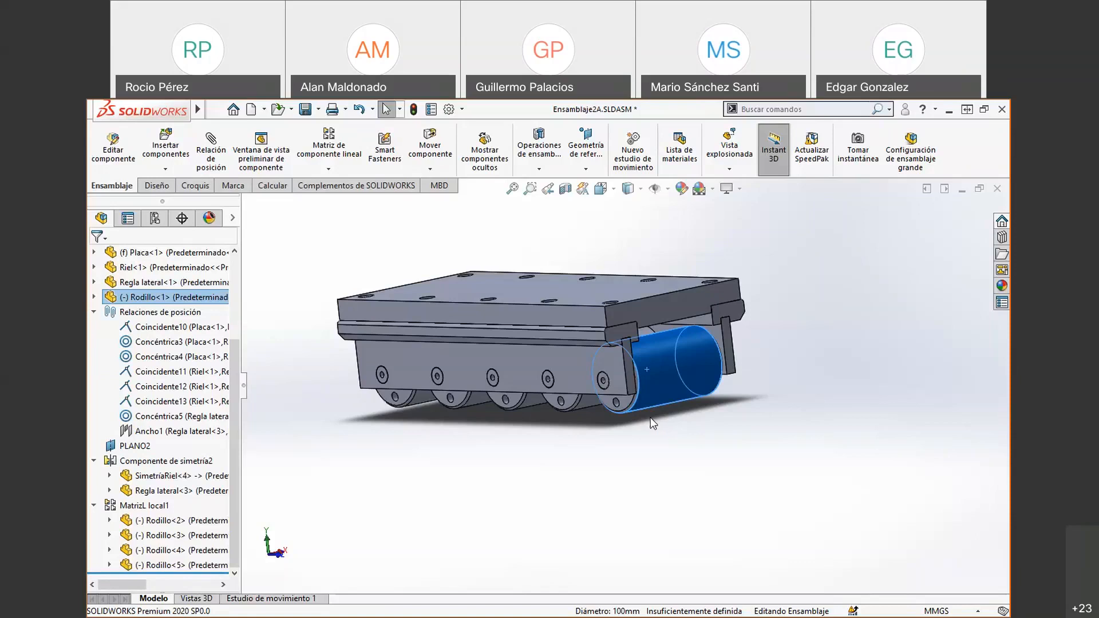
left_click(649, 417)
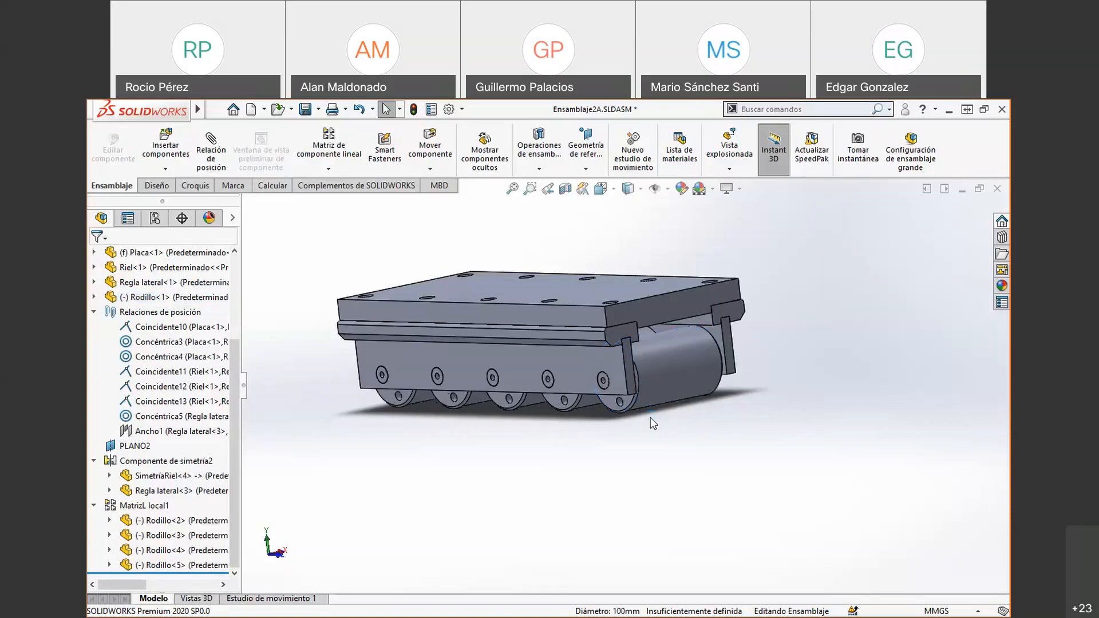
scroll(650, 417, "down", 3)
middle_click_drag(650, 417, 644, 440)
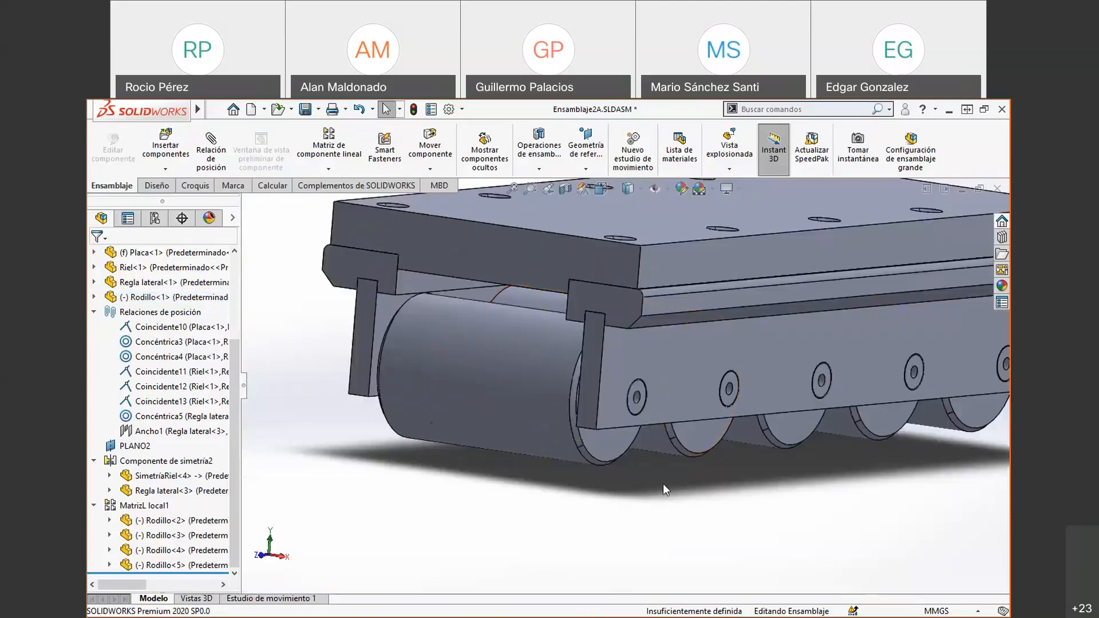
key("ctrl+Tab")
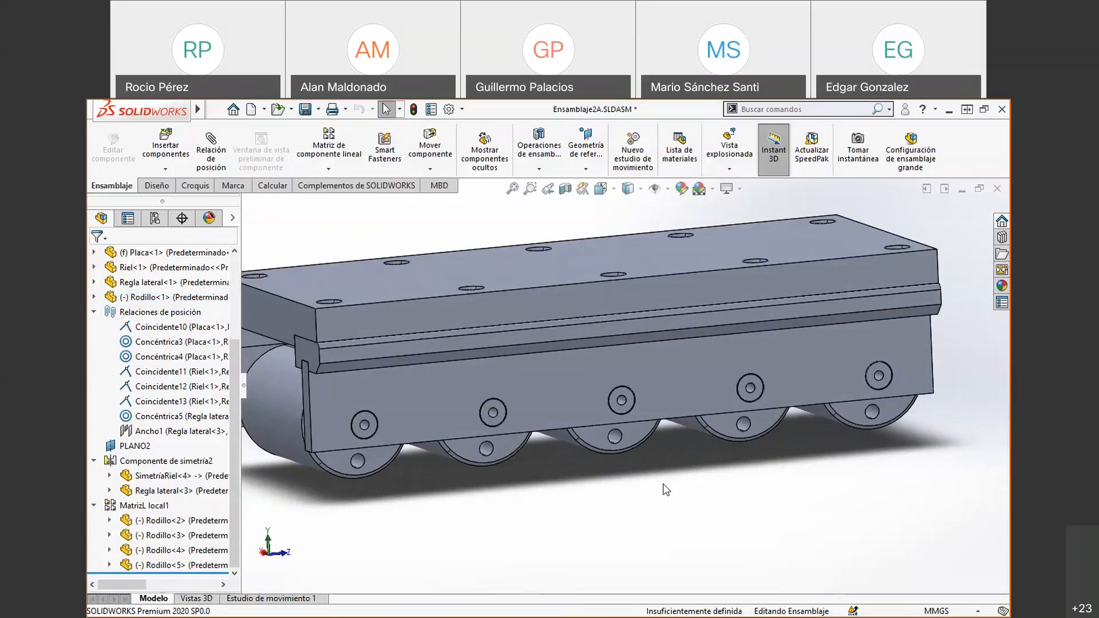
- Delete the Cortar-Extruir1 cut from the original roller, Rodillo<1>
left_click(109, 565)
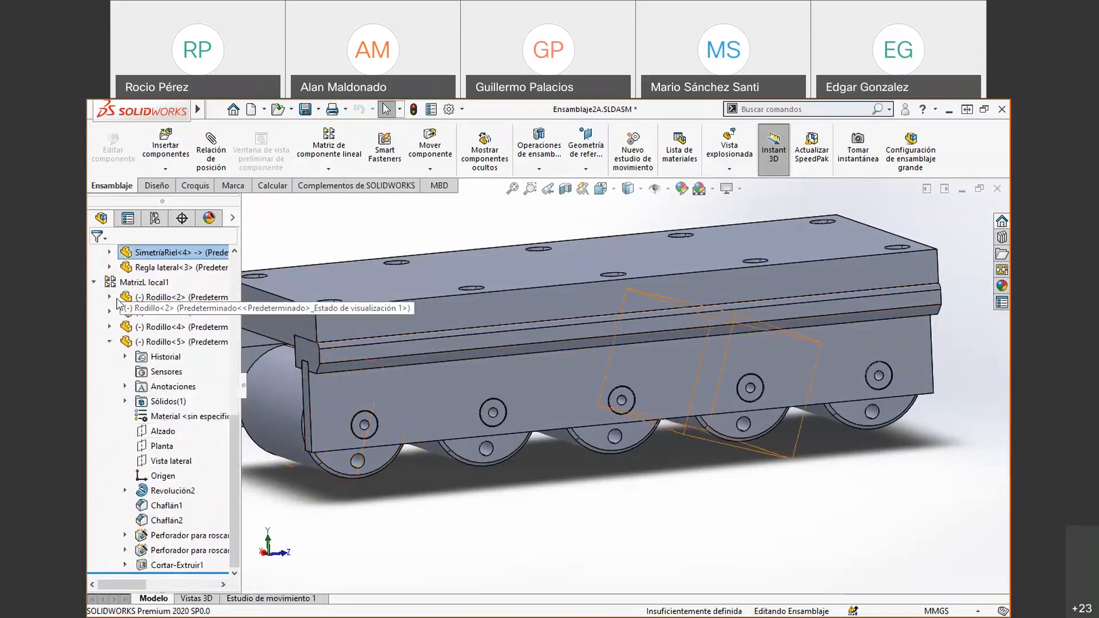
left_click(109, 342)
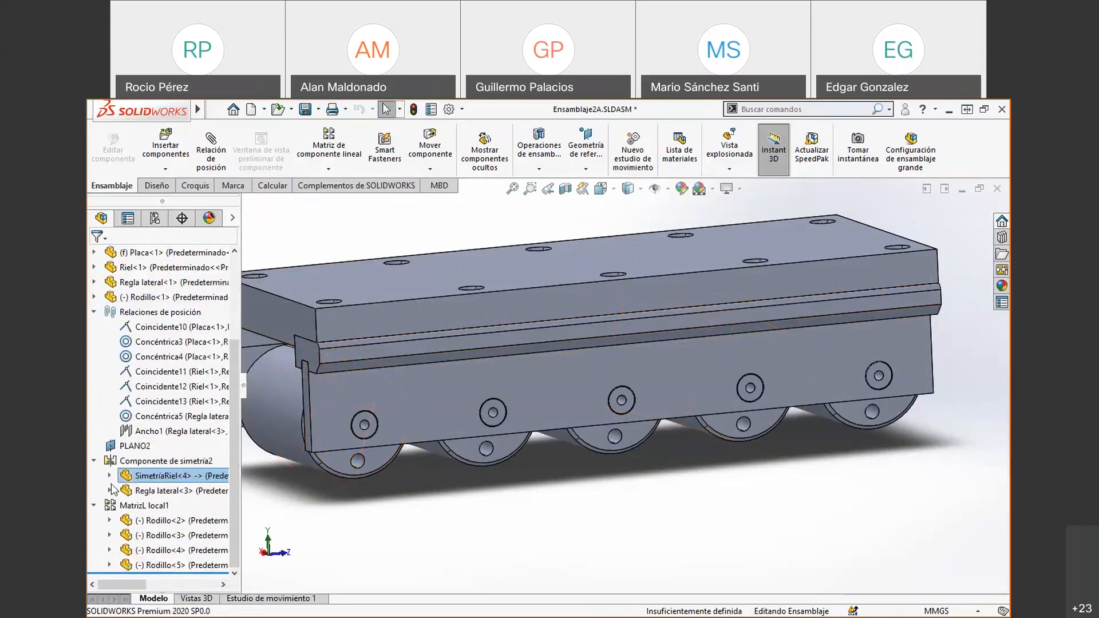
left_click(94, 298)
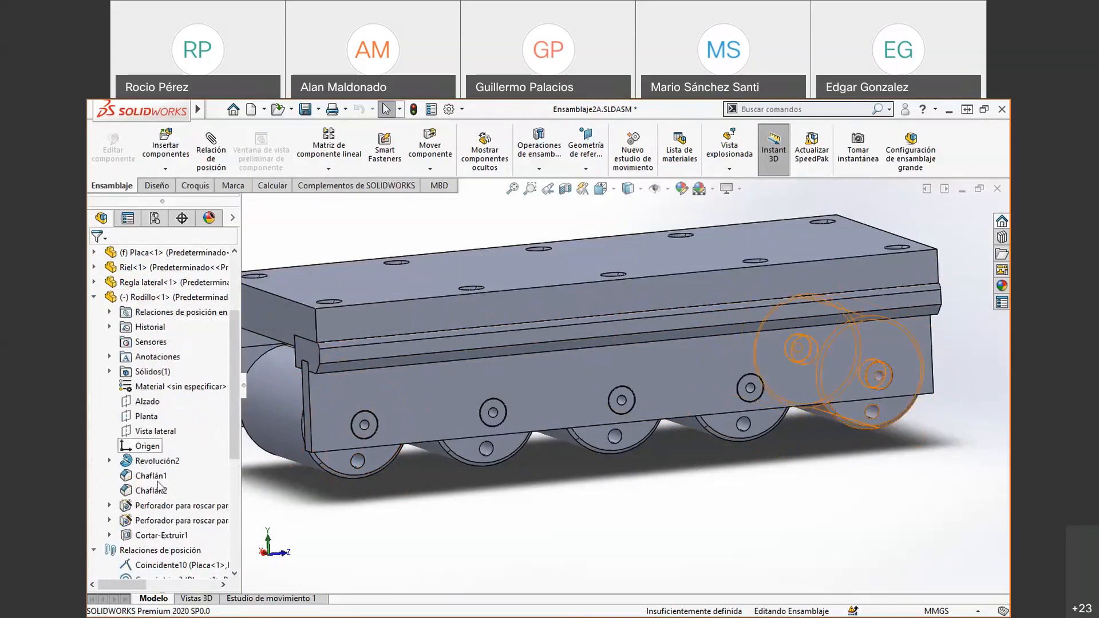
left_click(156, 537)
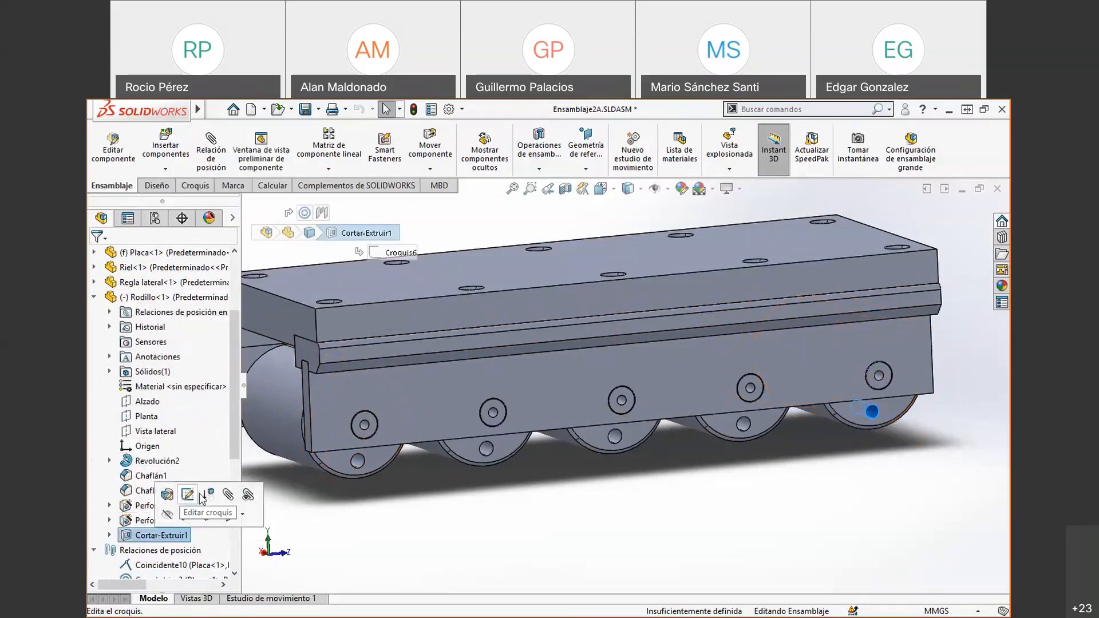
key("Delete")
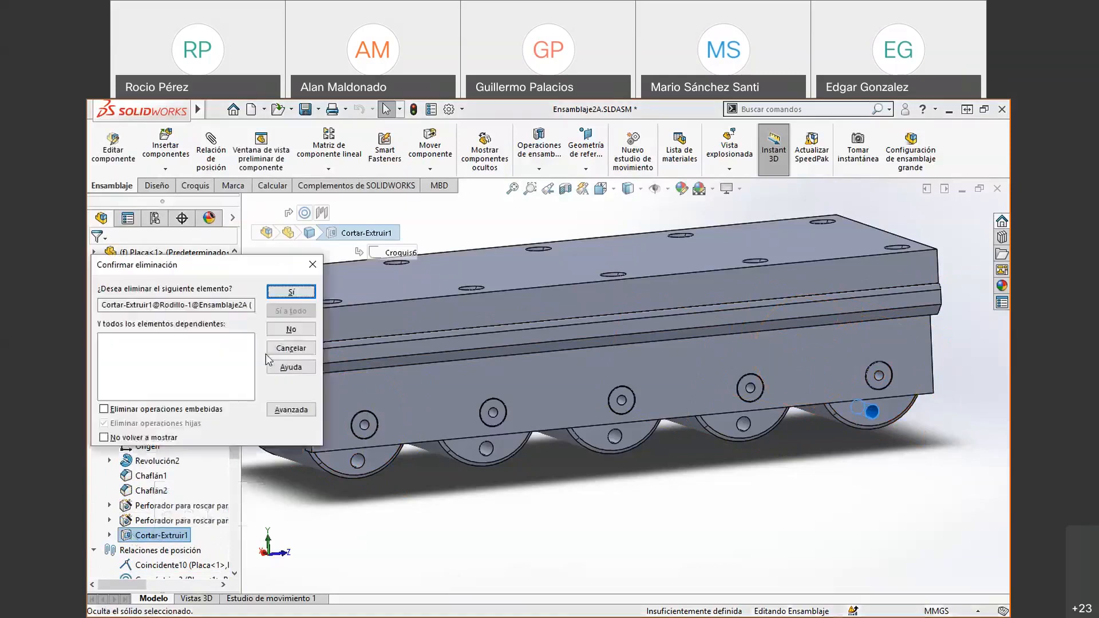
left_click(297, 293)
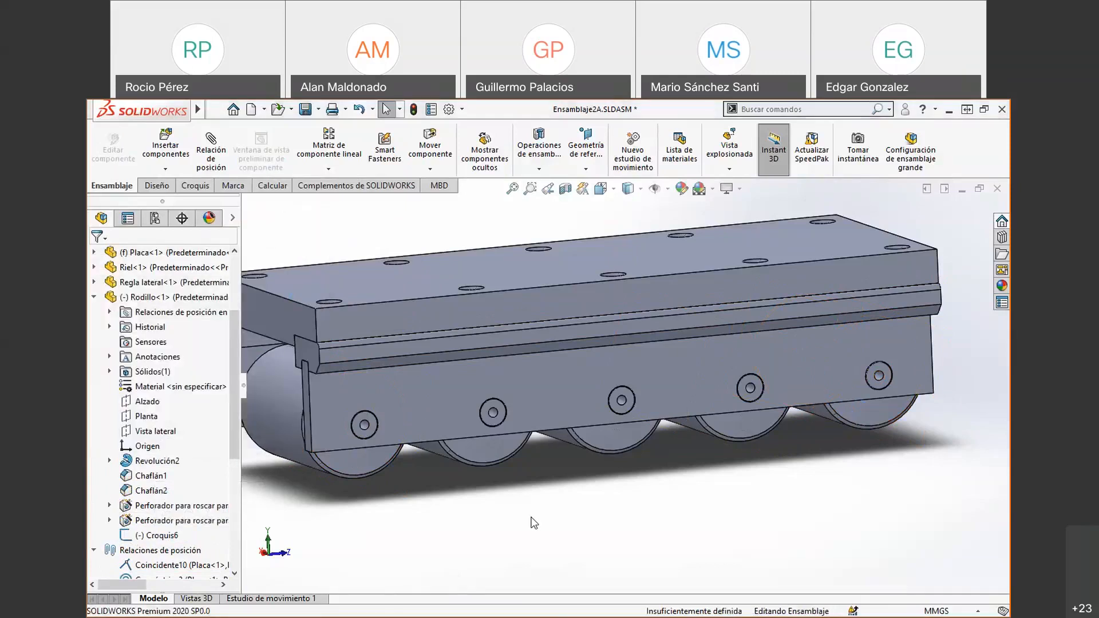
- Collapse the assembly's feature tree and open the original roller, Rodillo<1>, as a part in its own window
left_click(122, 258)
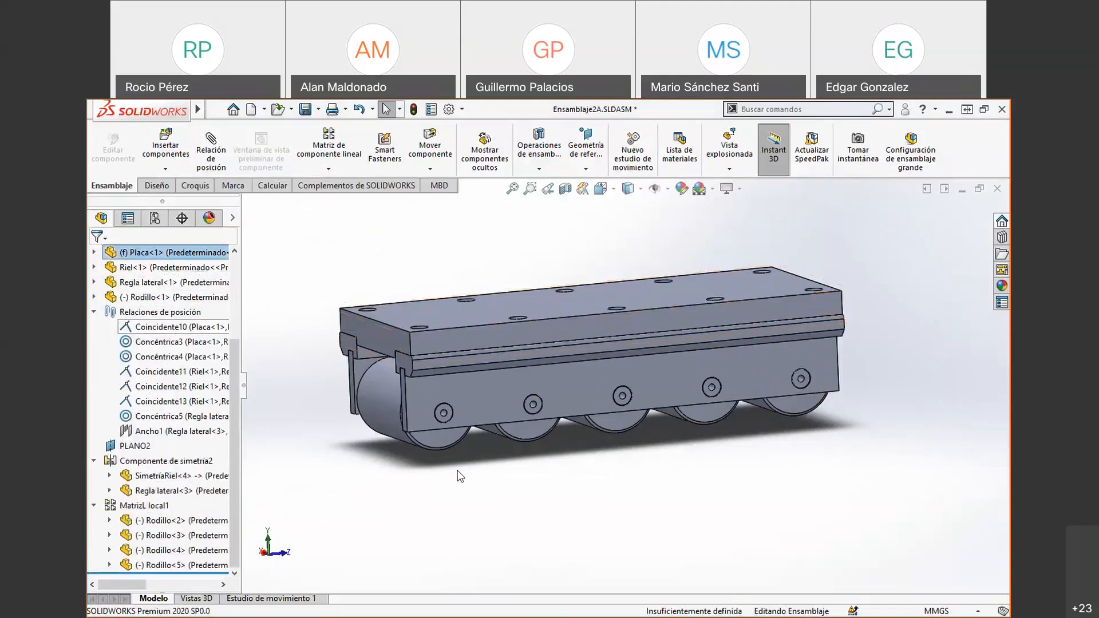
left_click(95, 312)
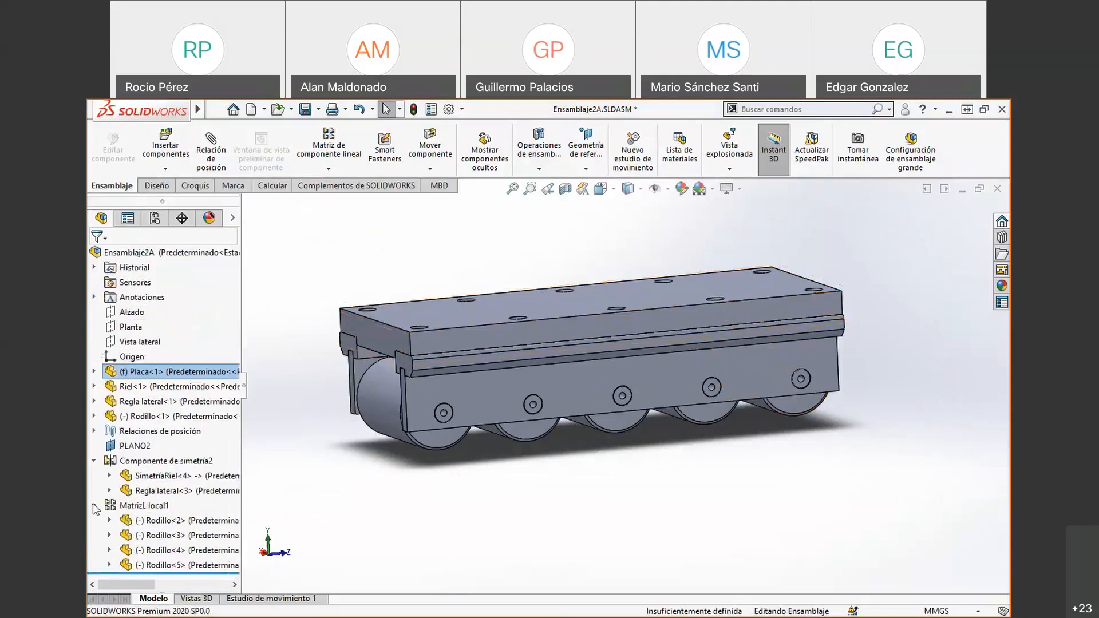
left_click(94, 506)
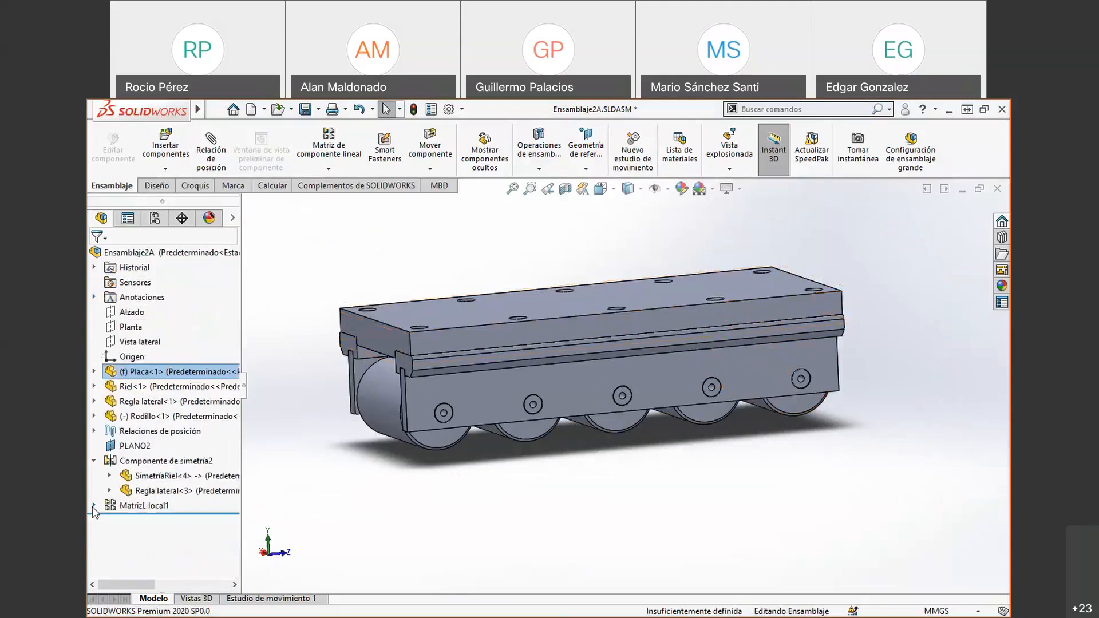
left_click(95, 461)
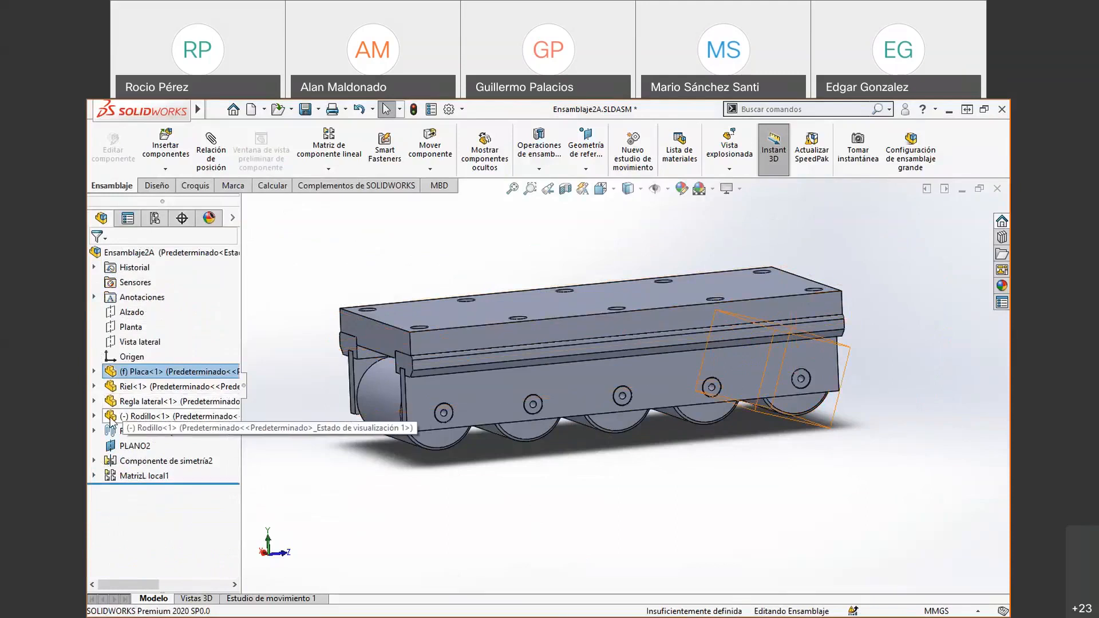
left_click(111, 417)
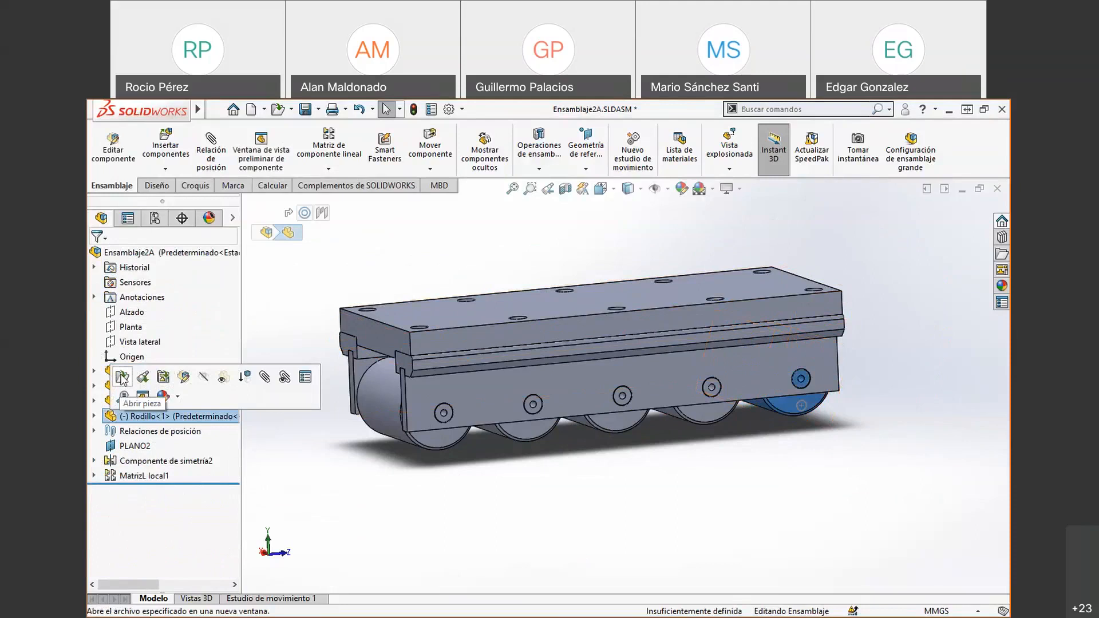
left_click(122, 378)
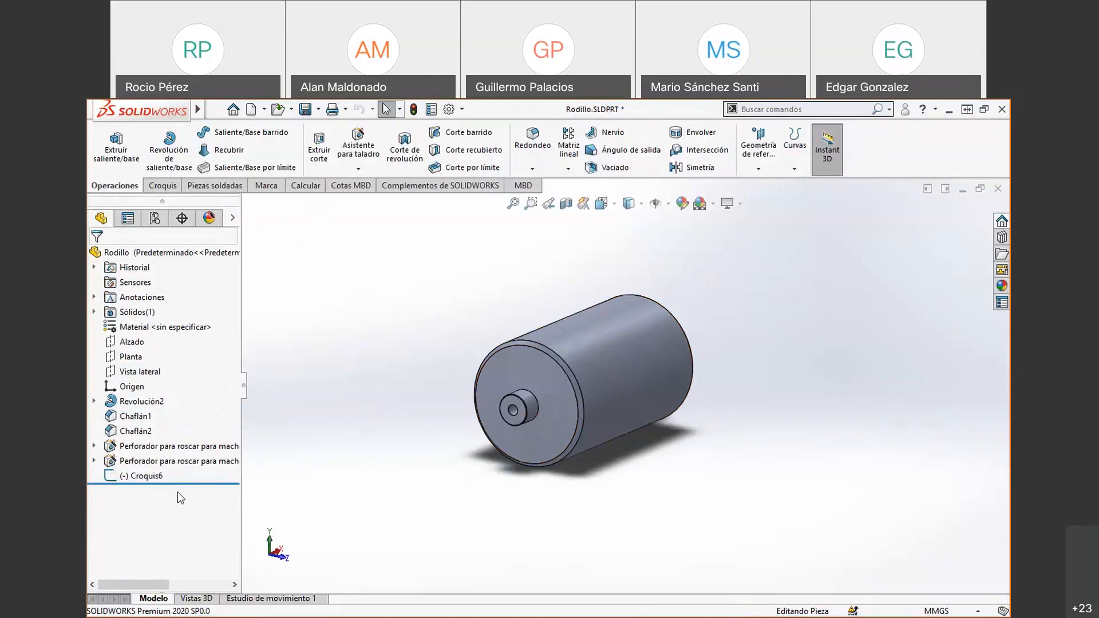
- Extrude a cut from the existing sketch Croquis6 into the roller's end face
left_click(123, 475)
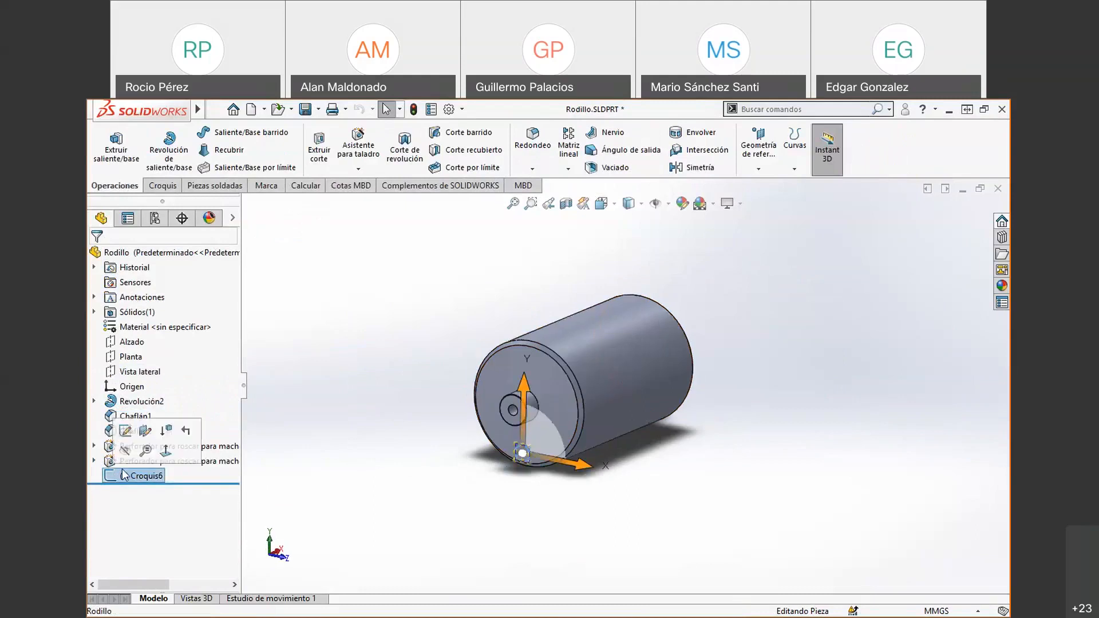
left_click(422, 428)
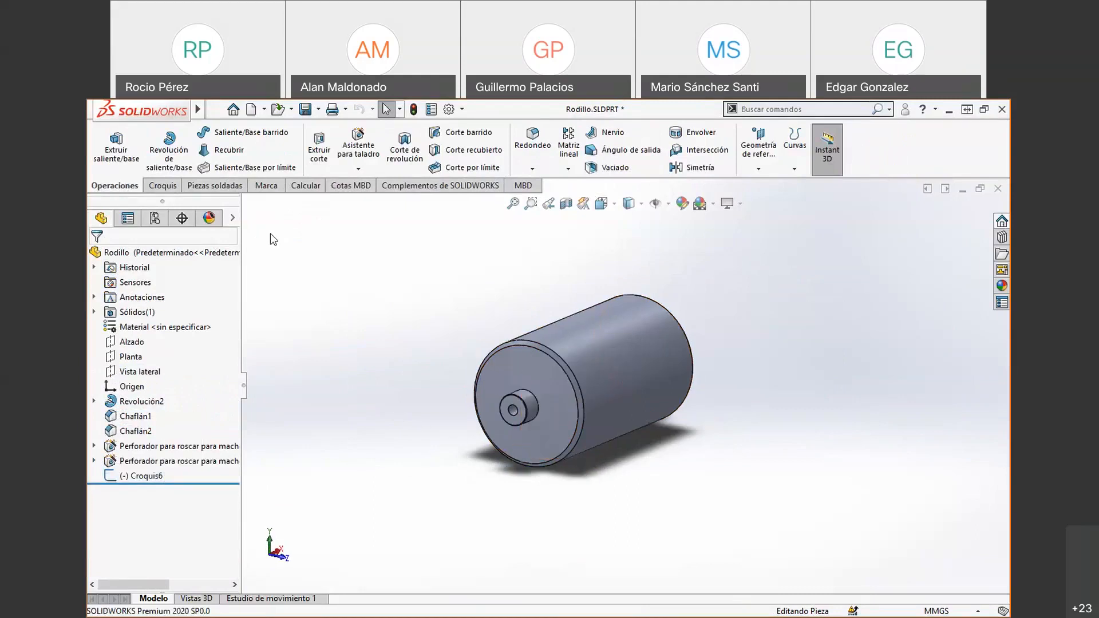
left_click(172, 187)
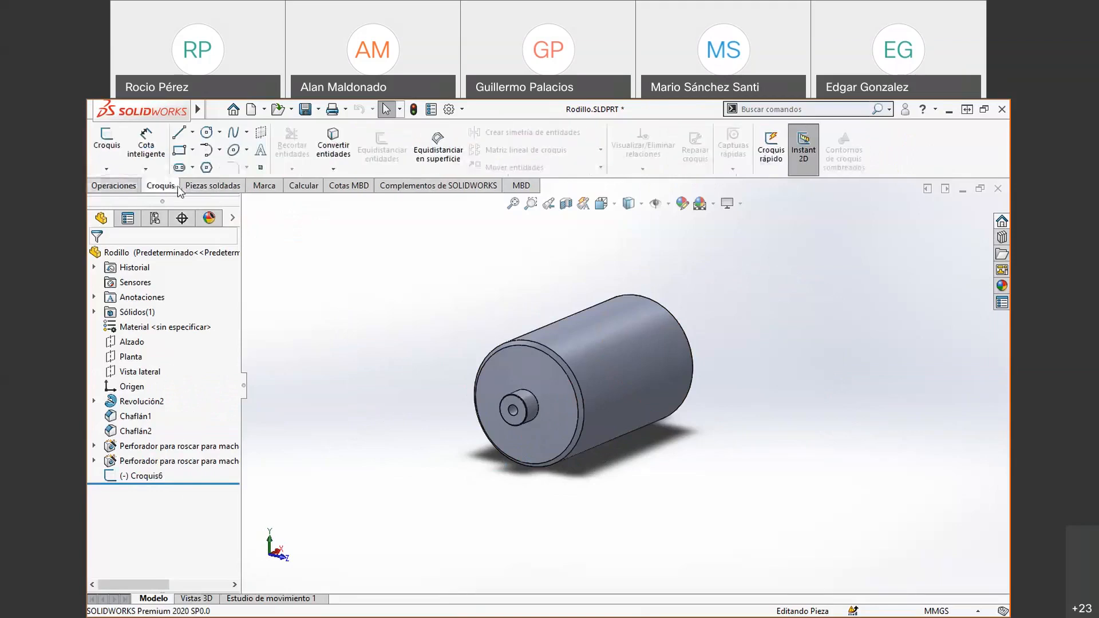
left_click(114, 186)
left_click(319, 147)
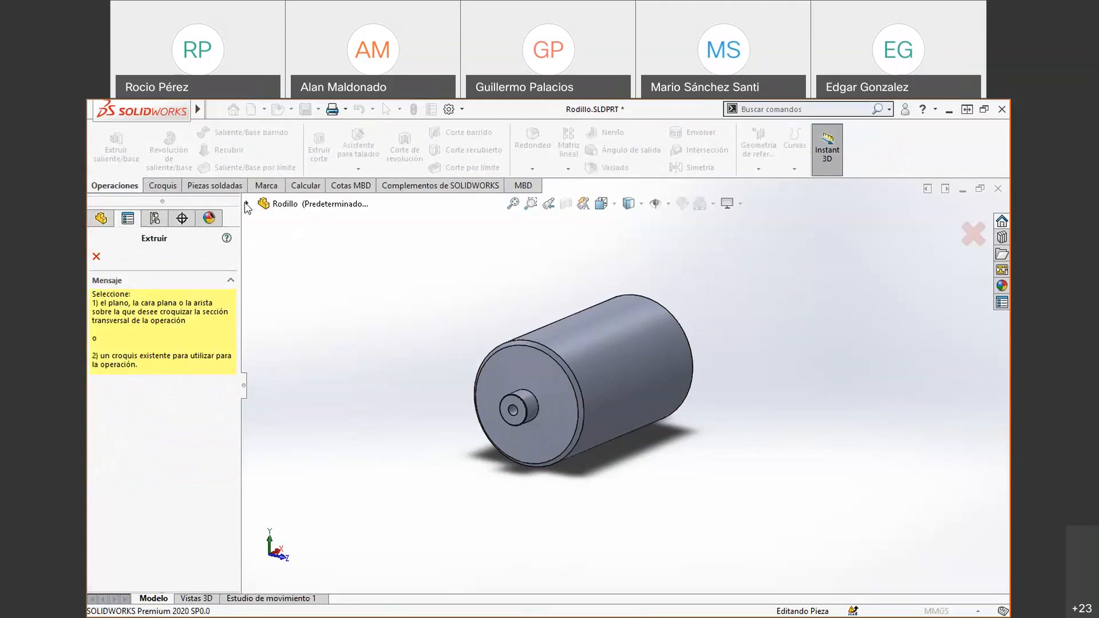
left_click(247, 204)
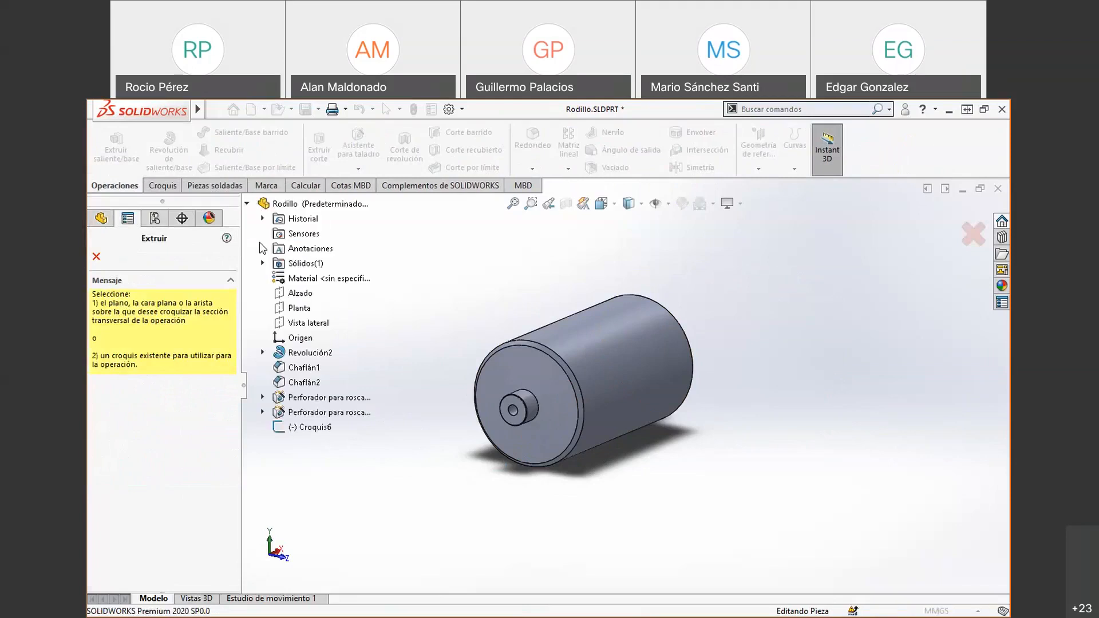
left_click(274, 433)
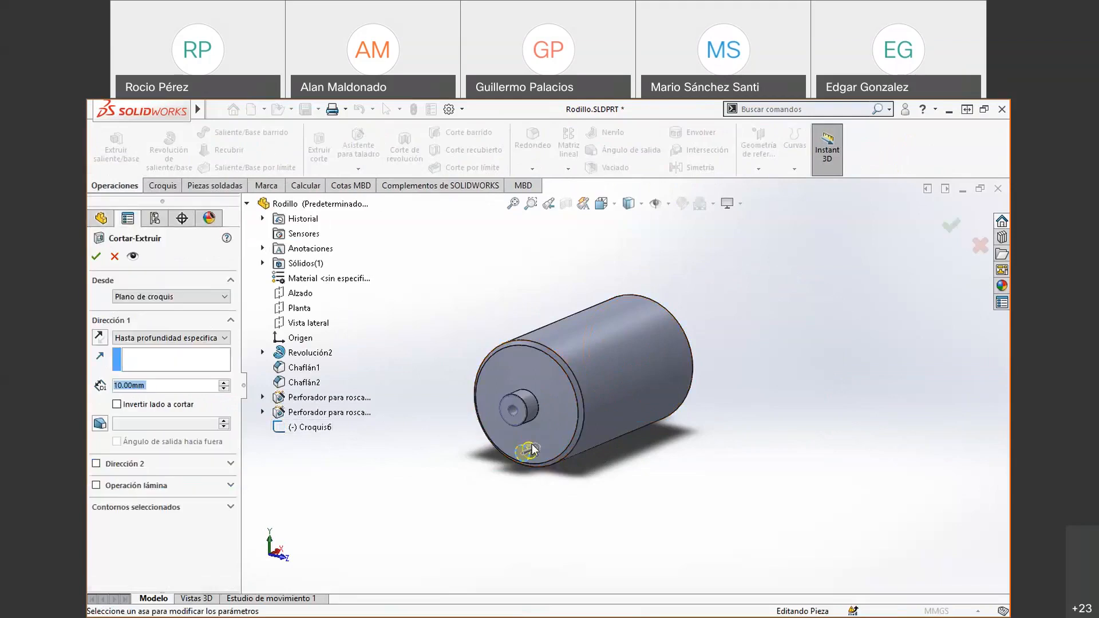
left_click_drag(555, 436, 573, 428)
middle_click_drag(575, 480, 547, 498)
left_click(97, 256)
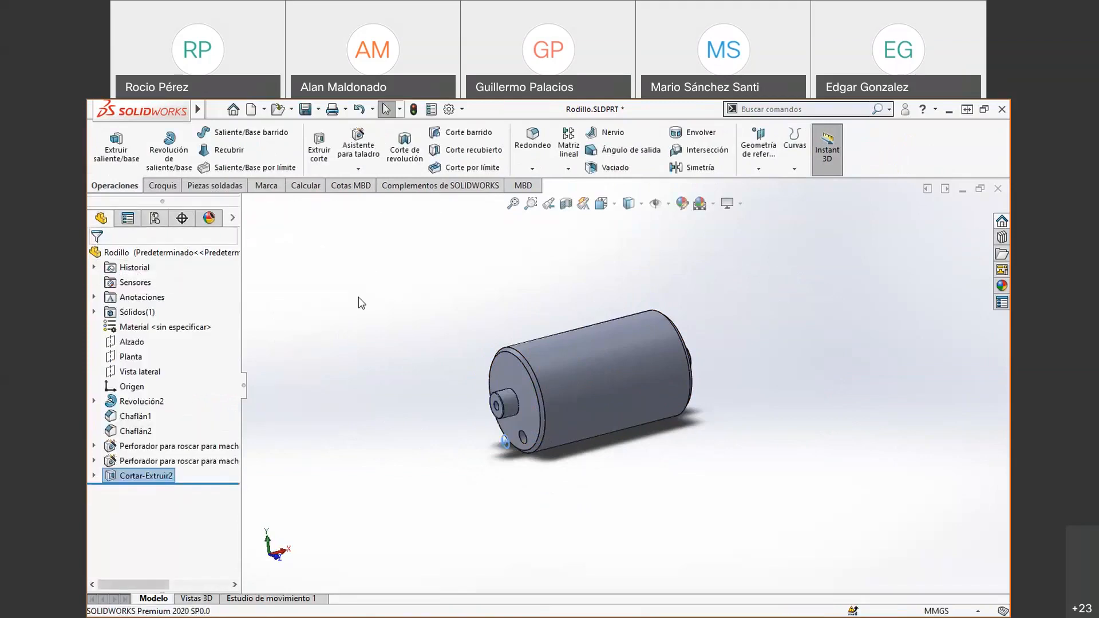
middle_click_drag(435, 455, 500, 438)
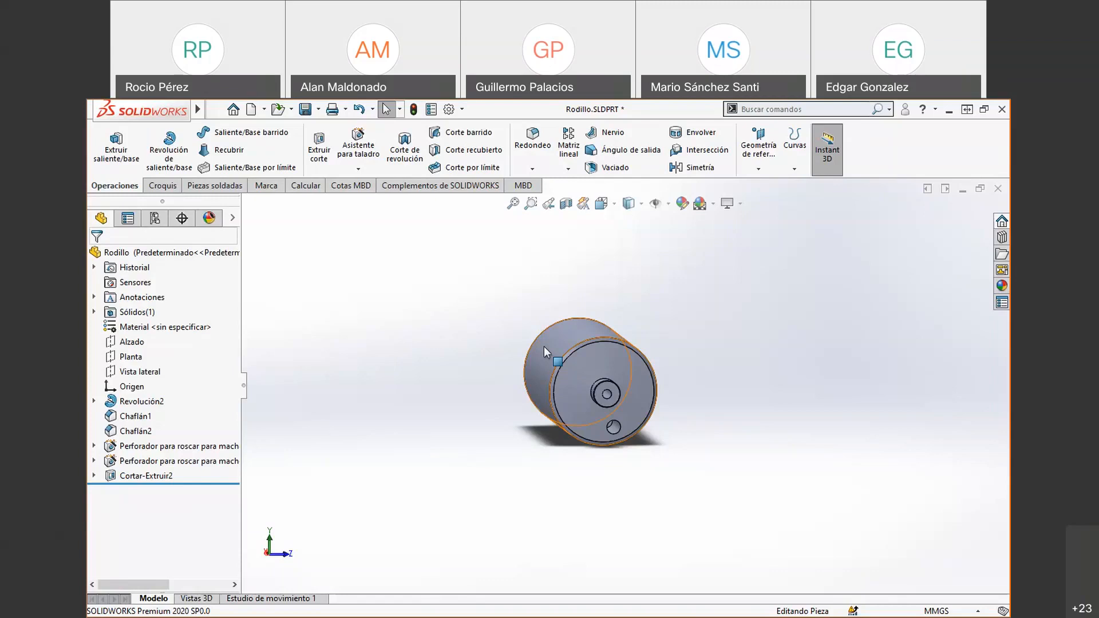
- Switch from the roller part to the Ensamblaje2A assembly and rebuild it with the changed models
key("ctrl+Tab")
key("ctrl+Tab")
key("ctrl+Tab")
key("ctrl+Tab")
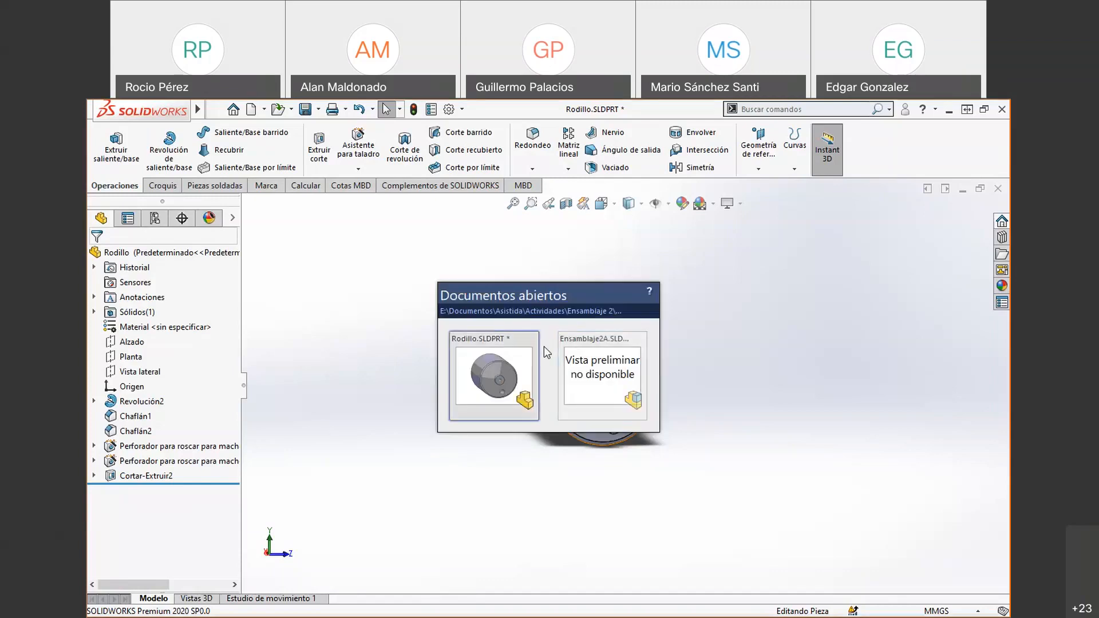
key("ctrl+Tab")
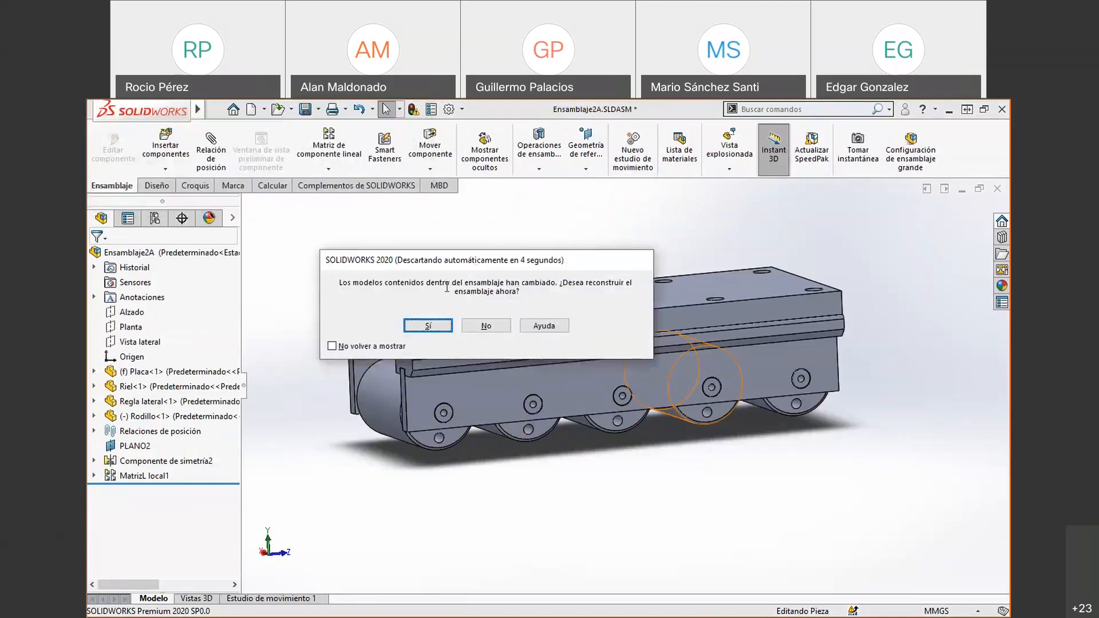
left_click(435, 326)
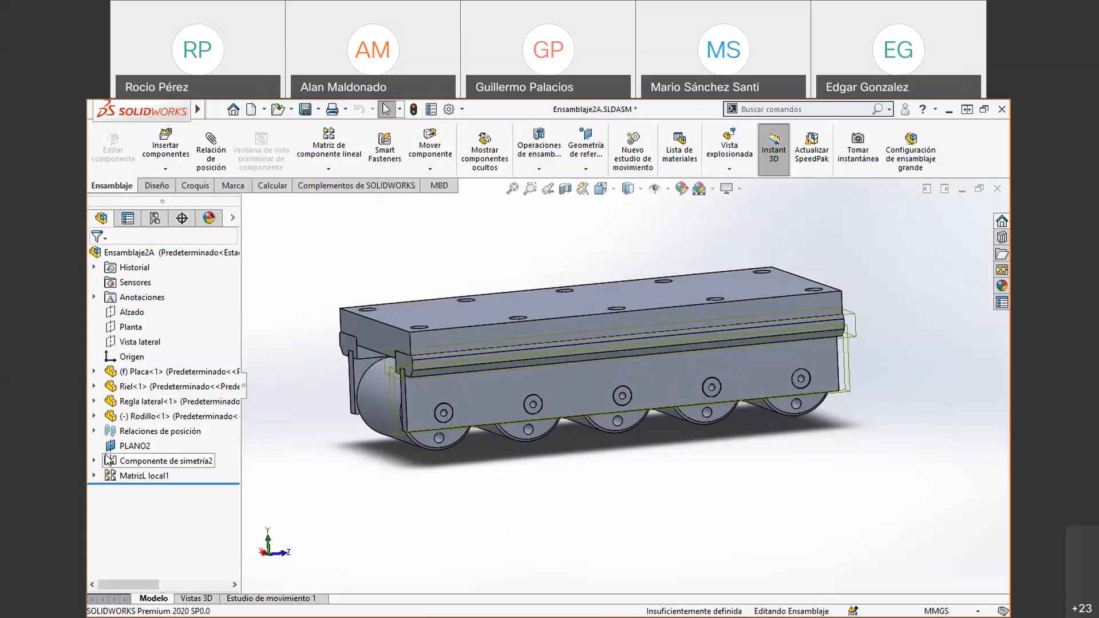
- Delete the Cortar-Extruir2 cut from the original roller, Rodillo<1>, within the assembly
left_click(94, 417)
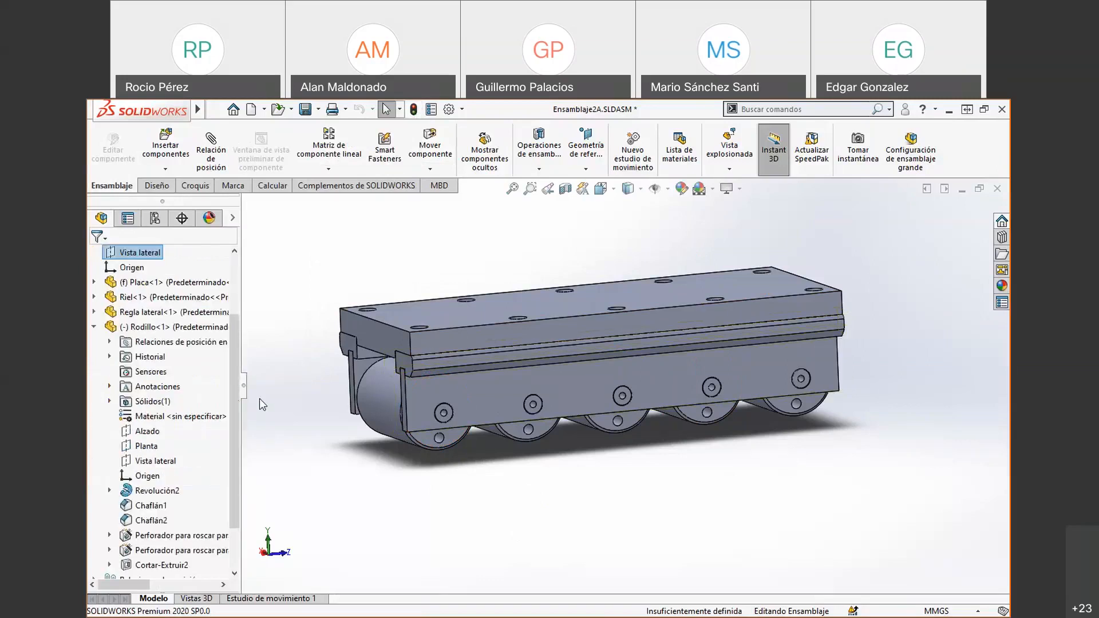
scroll(238, 393, "down", 2)
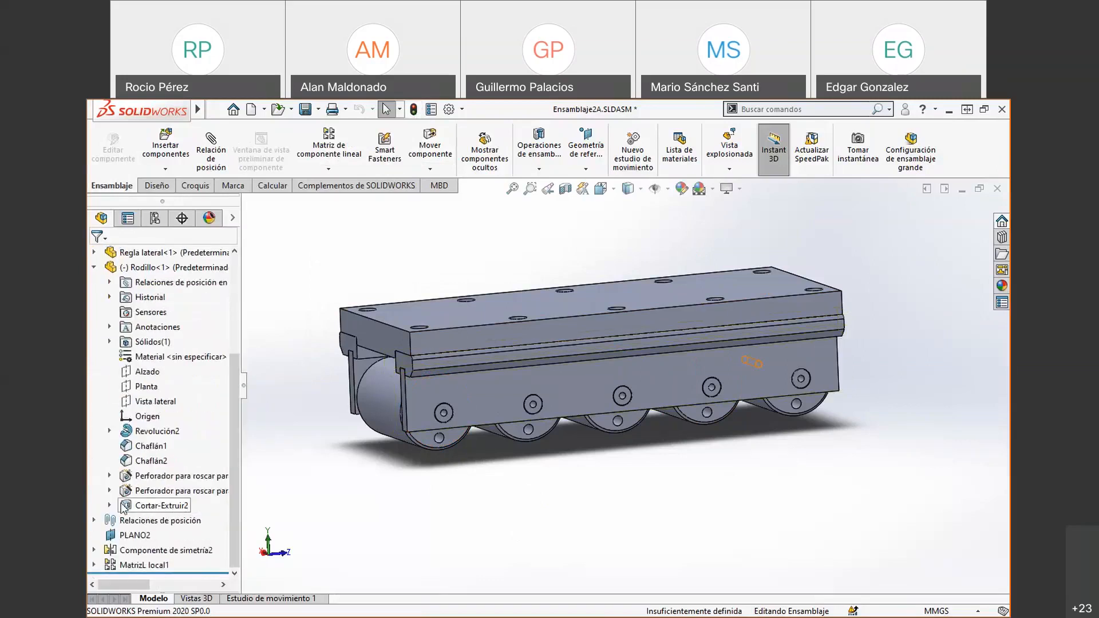
left_click(125, 507)
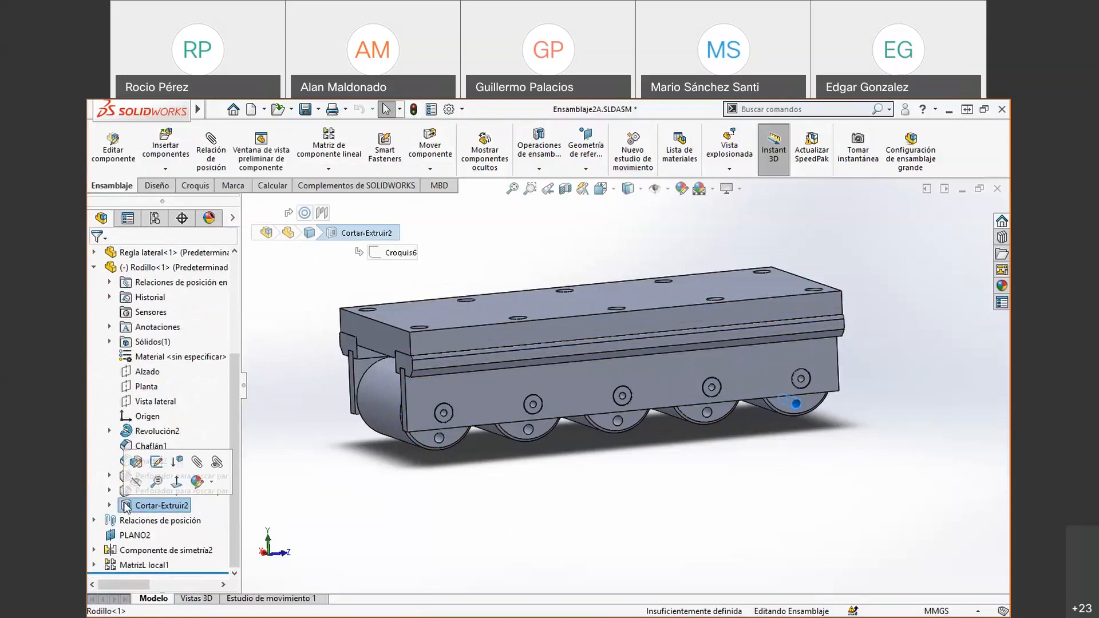
key("Delete")
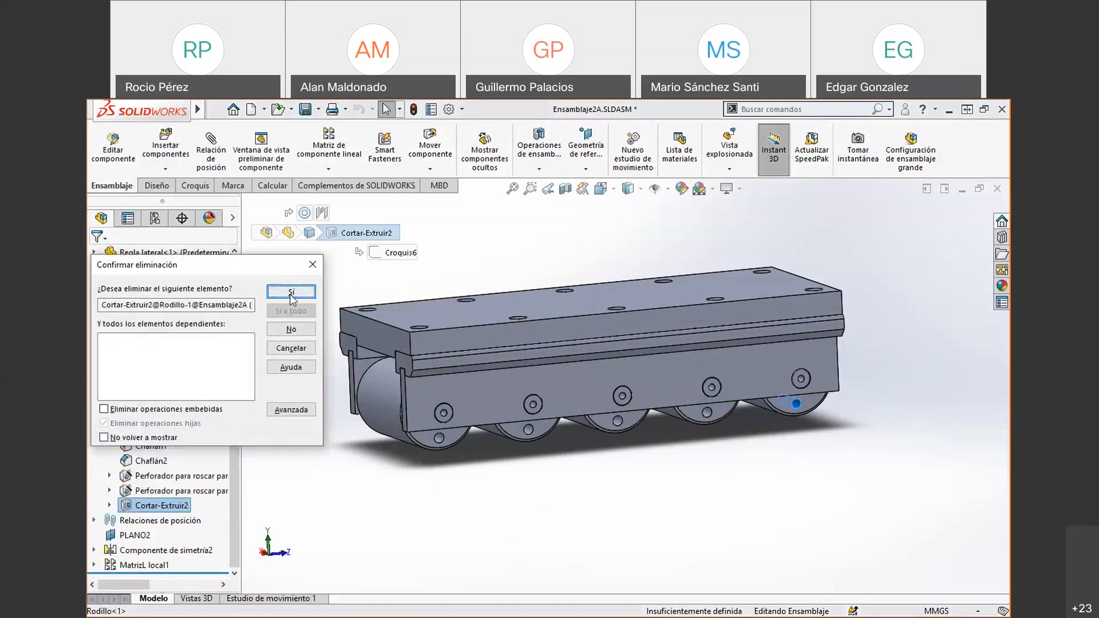
left_click(292, 293)
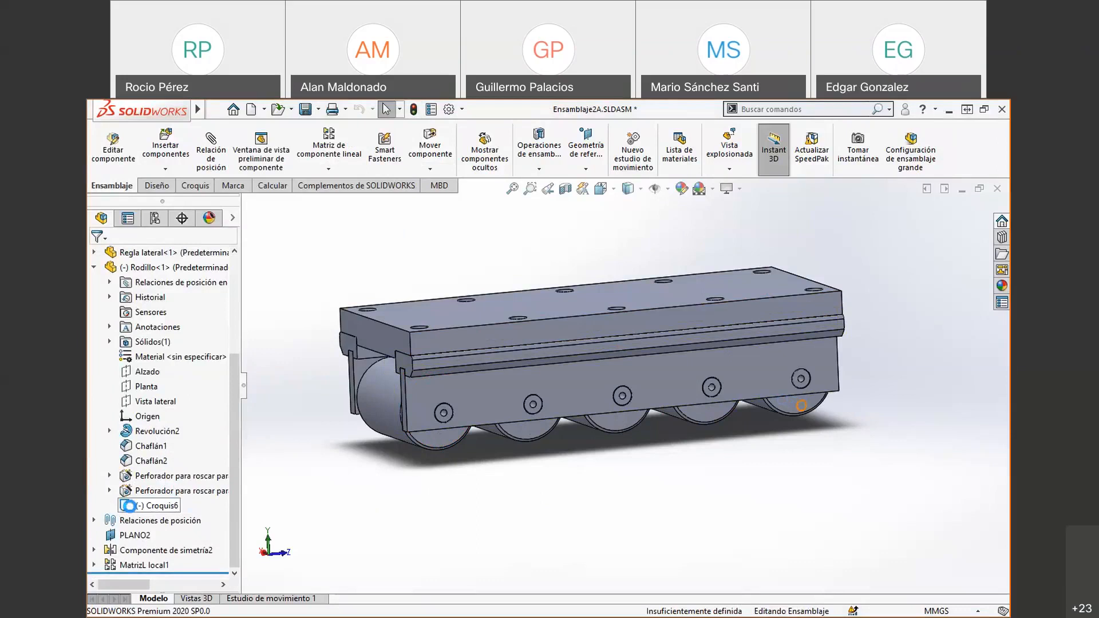
- Delete the leftover sketch Croquis6 from Rodillo<1> and collapse the roller's feature list
left_click(129, 506)
key("Delete")
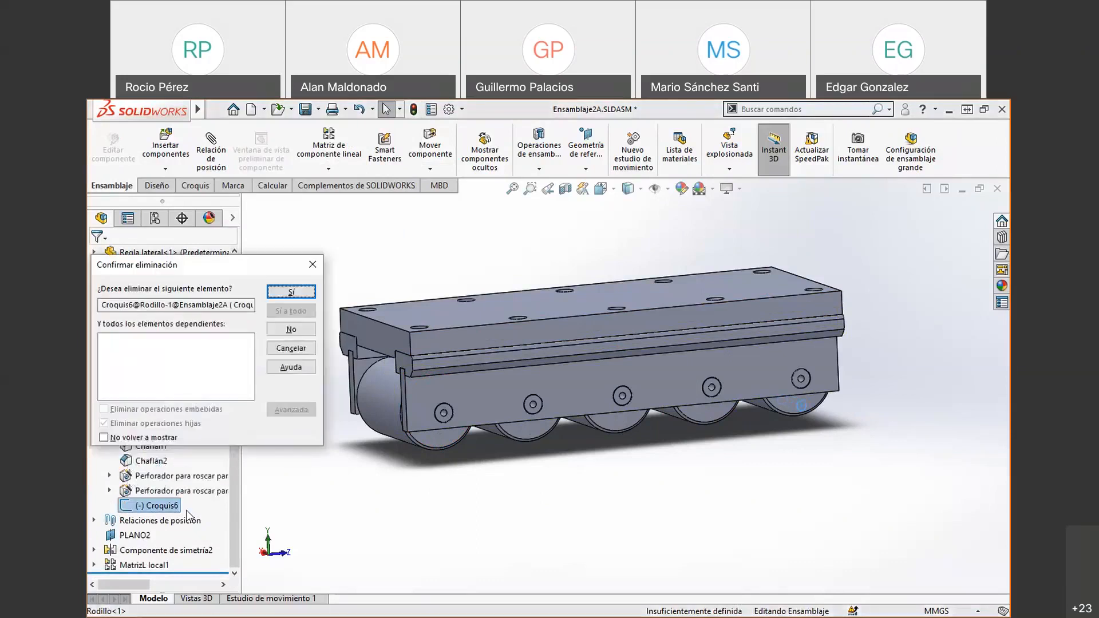
left_click(290, 293)
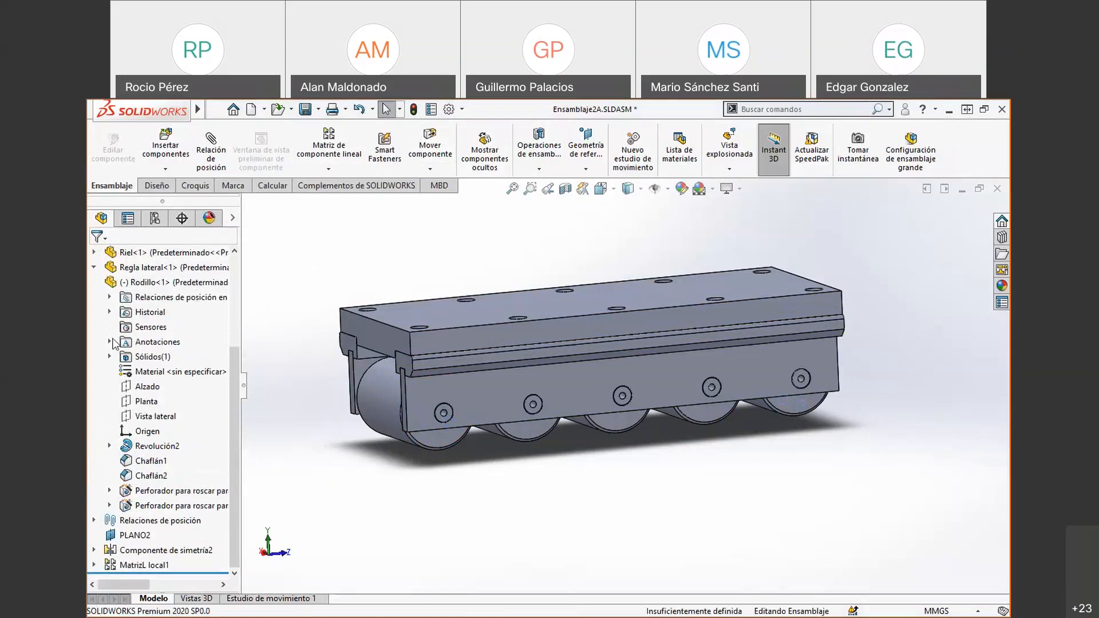
left_click(95, 282)
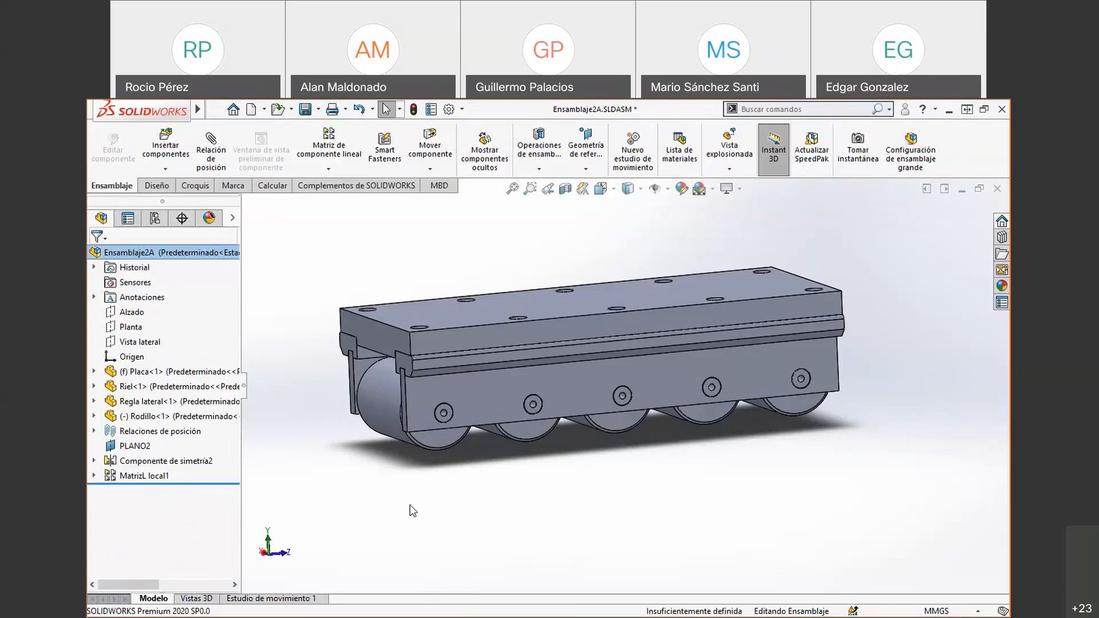
- Delete the linear roller pattern MatrizL local1 from the assembly, leaving only the original roller
left_click(106, 478)
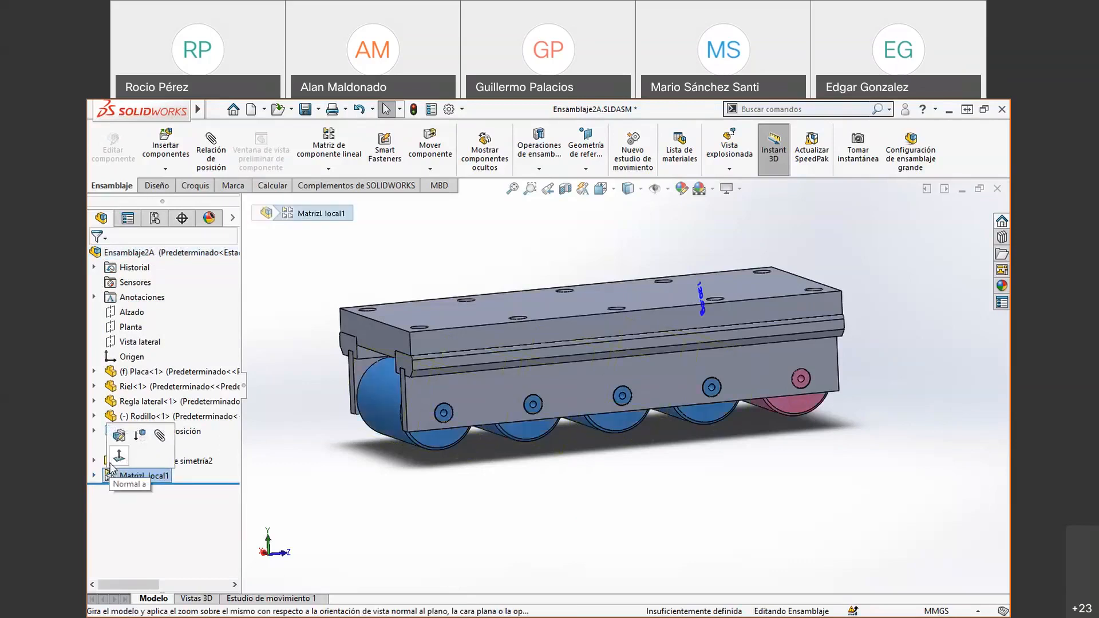
key("Delete")
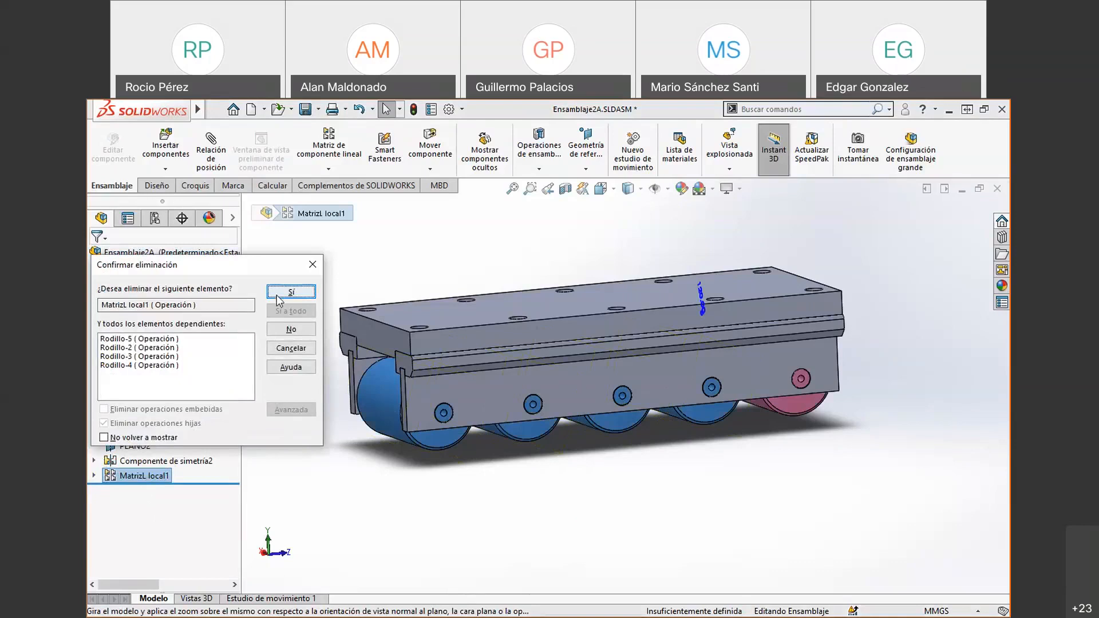
left_click(291, 292)
middle_click_drag(717, 410, 550, 504)
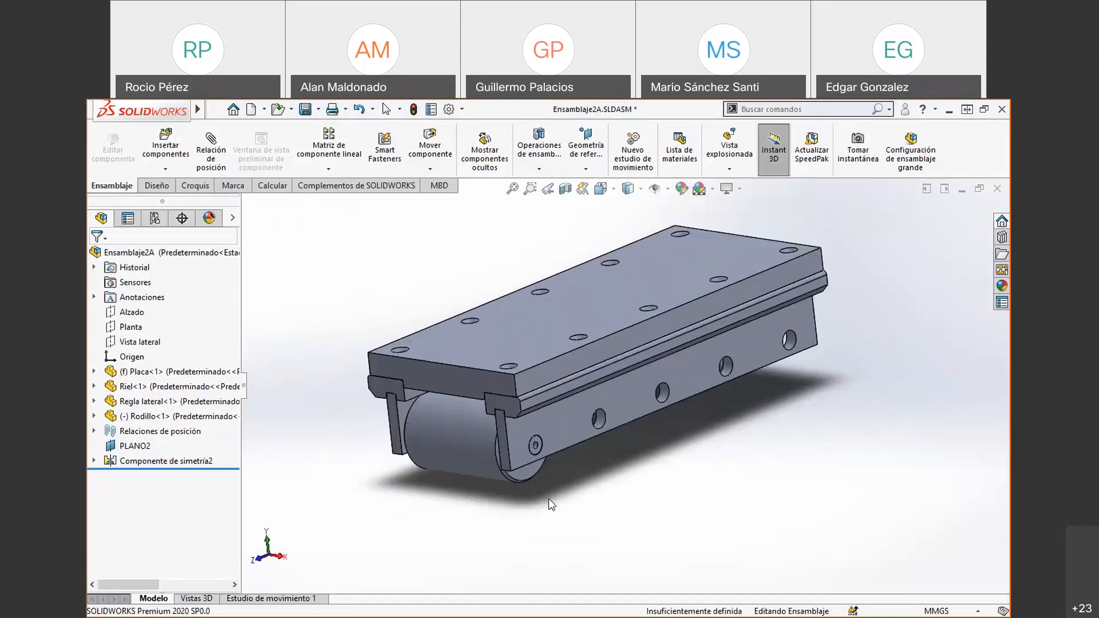
scroll(650, 441, "up", 2)
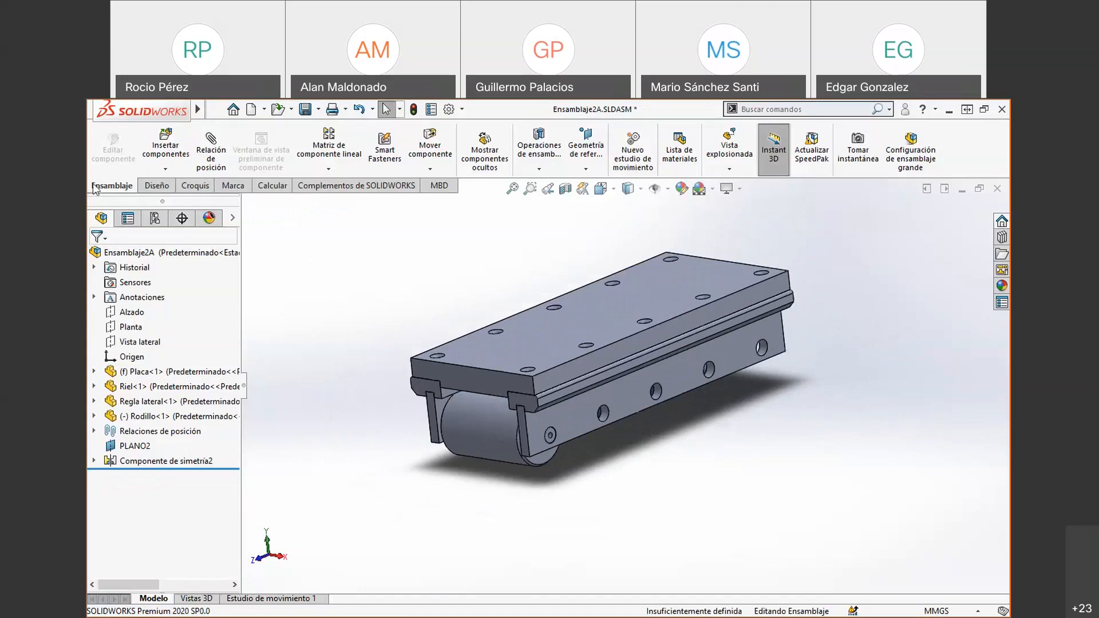
- Create a linear component pattern of Rodillo<1> along the plate's long upper edge with 120 mm spacing and 5 instances
left_click(337, 138)
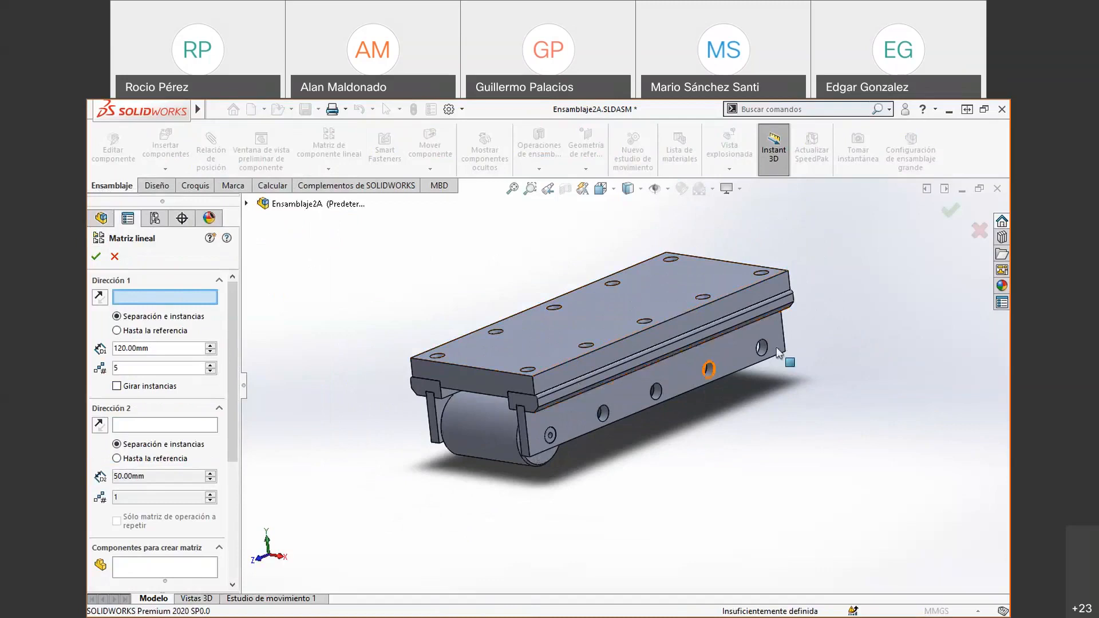
left_click(614, 344)
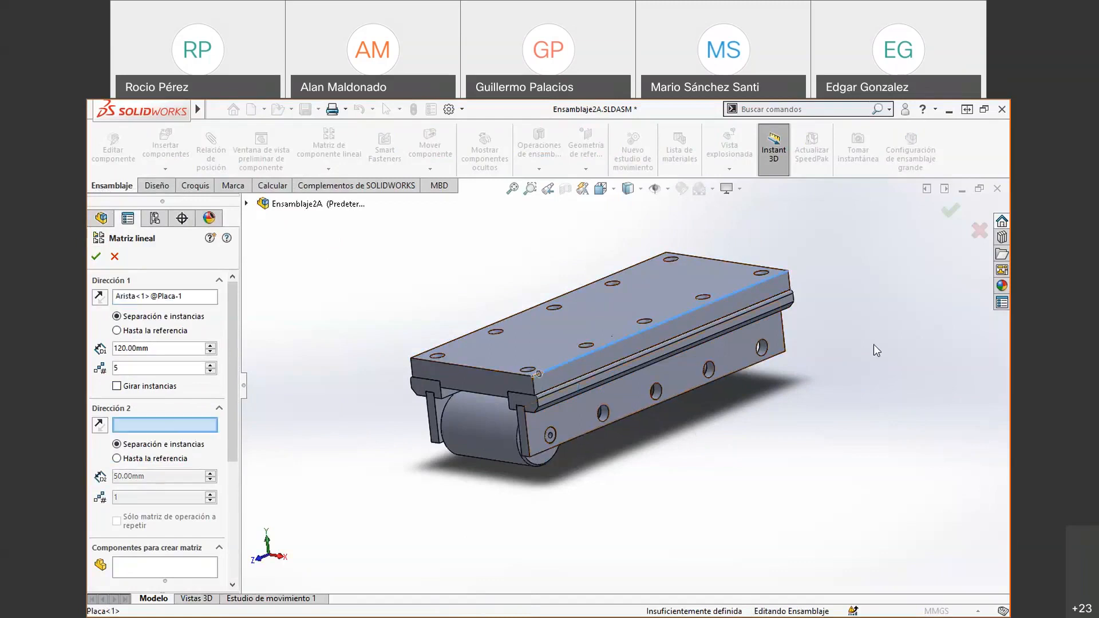
left_click_drag(237, 377, 234, 455)
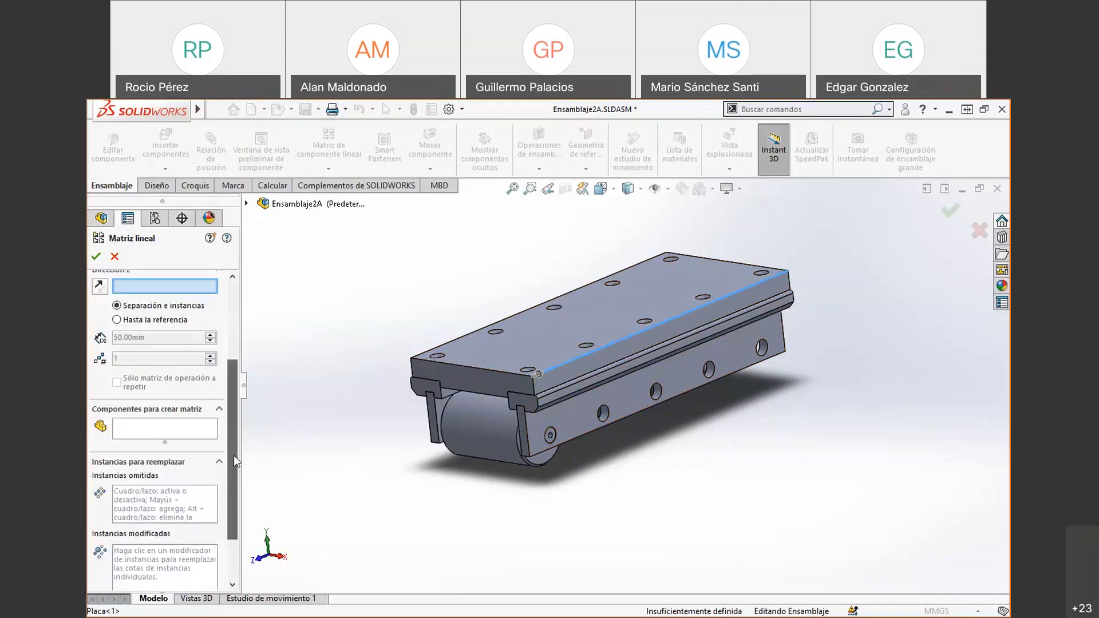
left_click(132, 429)
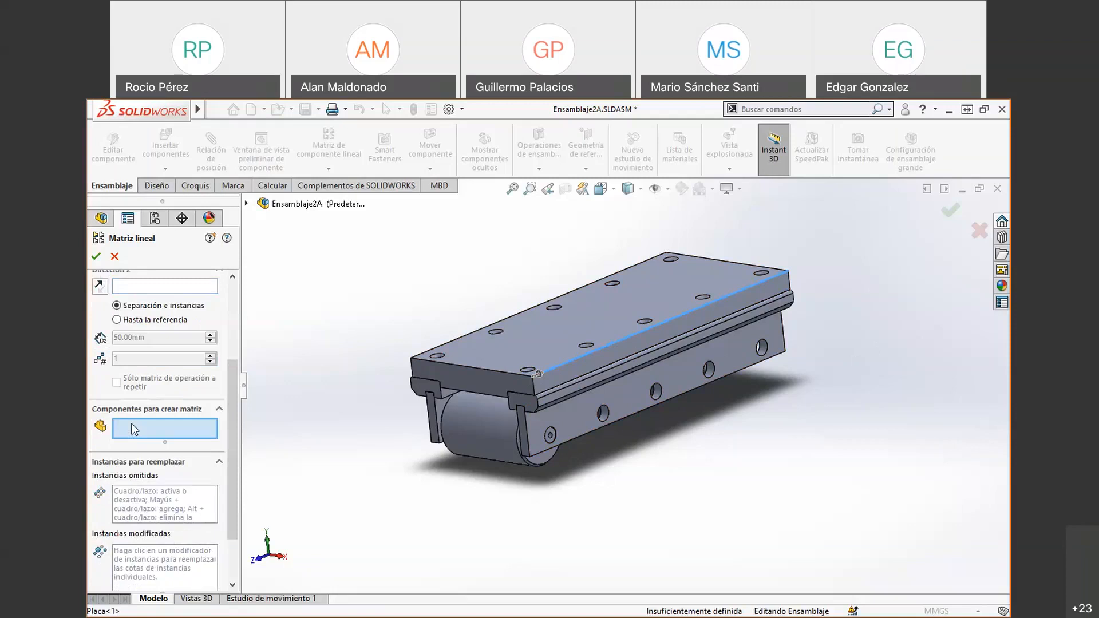
left_click(487, 434)
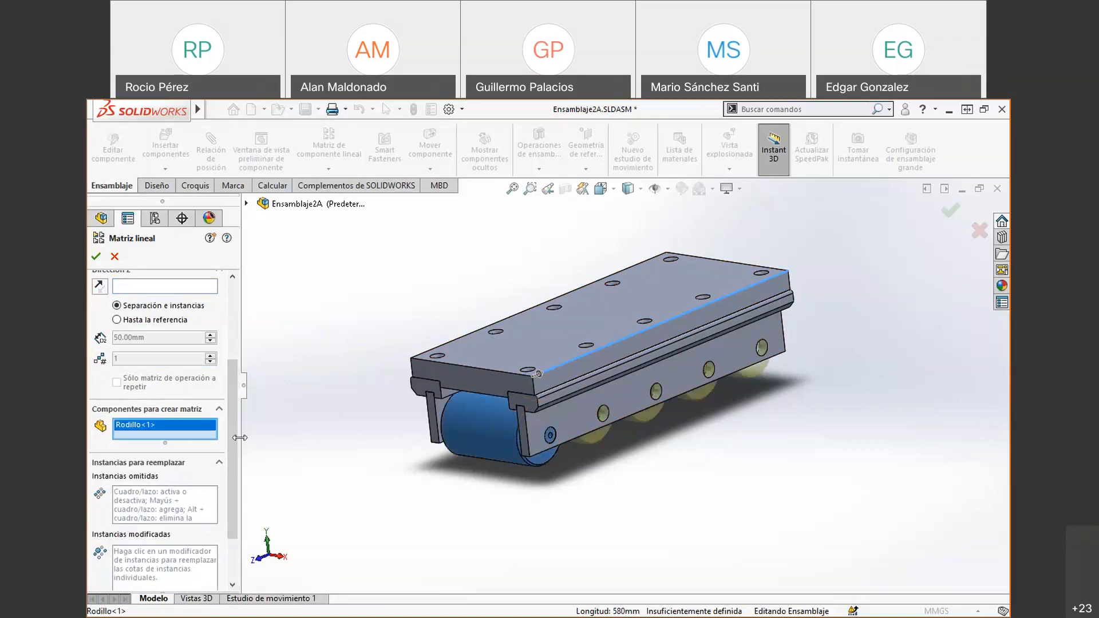
scroll(174, 371, "up", 5)
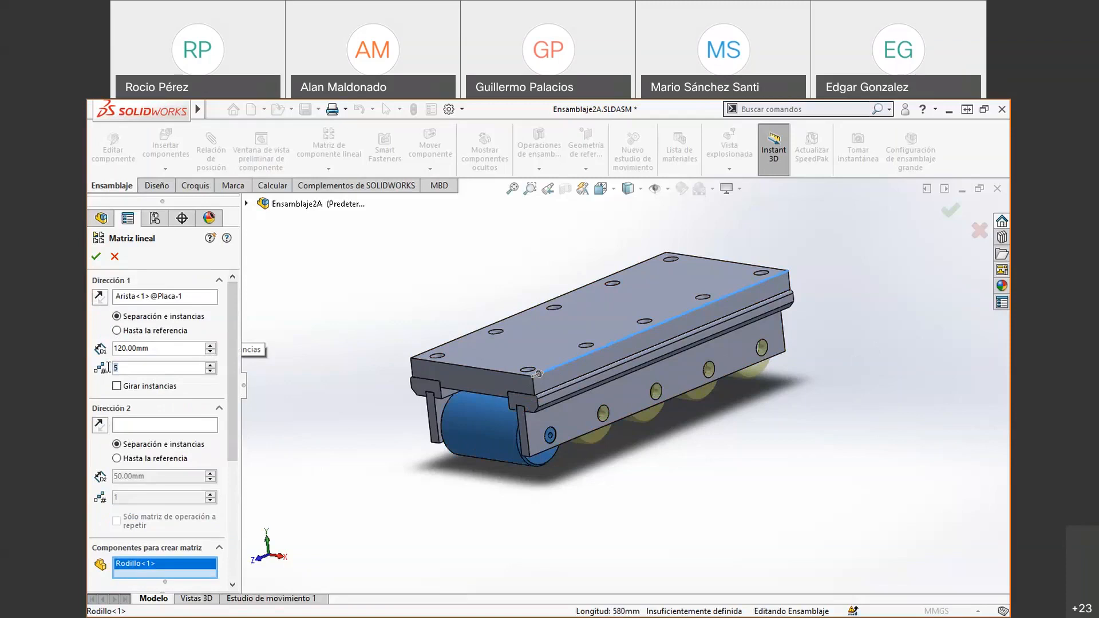
double_click(158, 347)
left_click(96, 258)
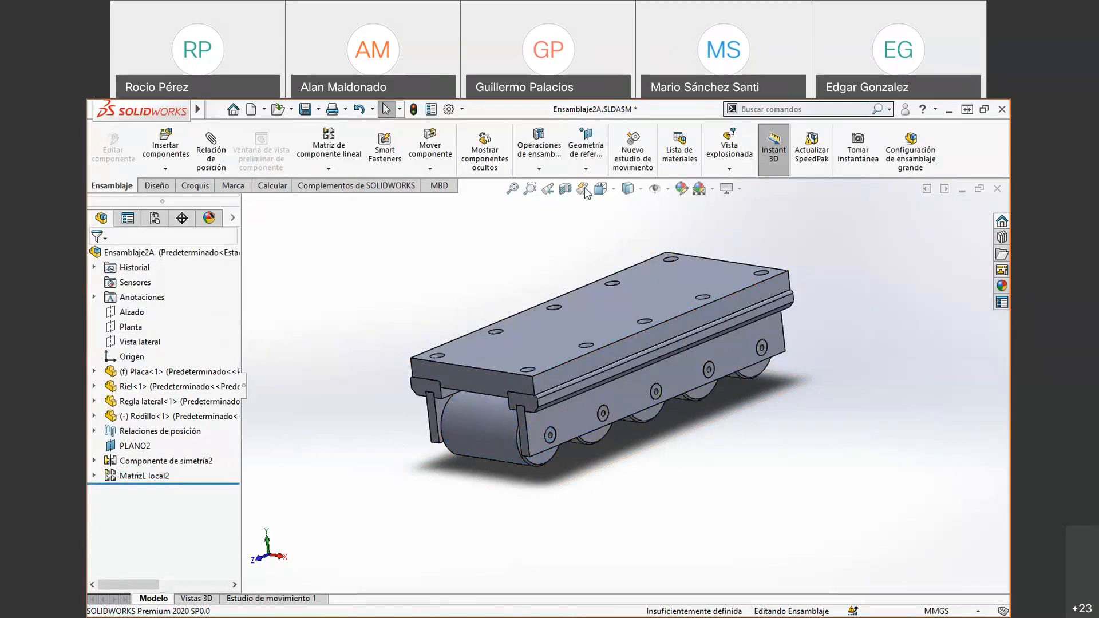
scroll(538, 198, "down", 2)
scroll(528, 513, "up", 1)
scroll(528, 513, "down", 4)
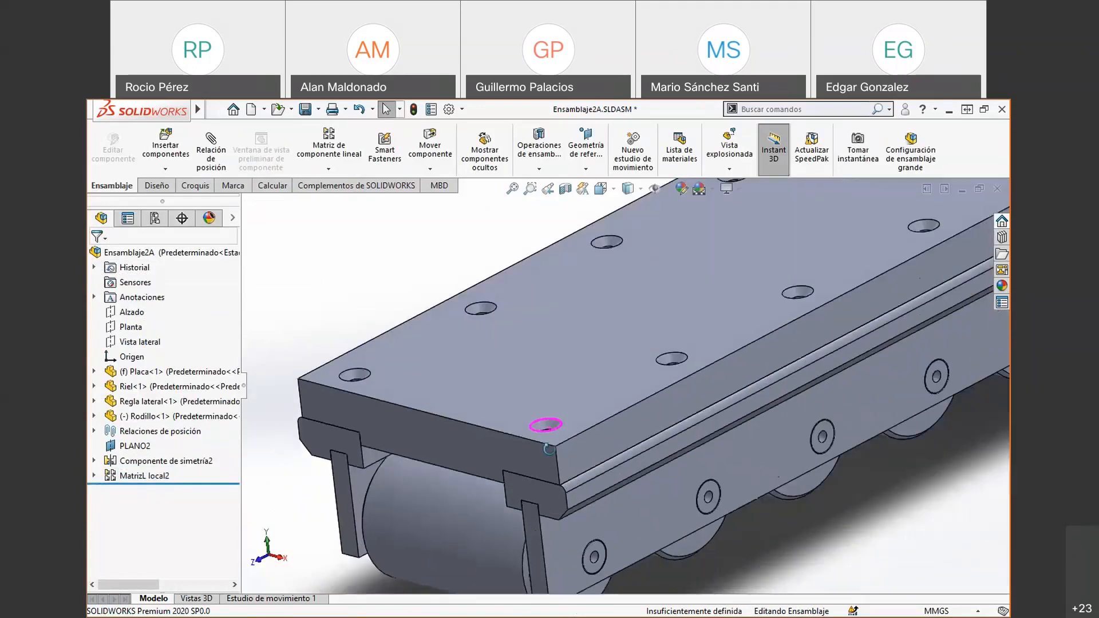
scroll(592, 468, "up", 2)
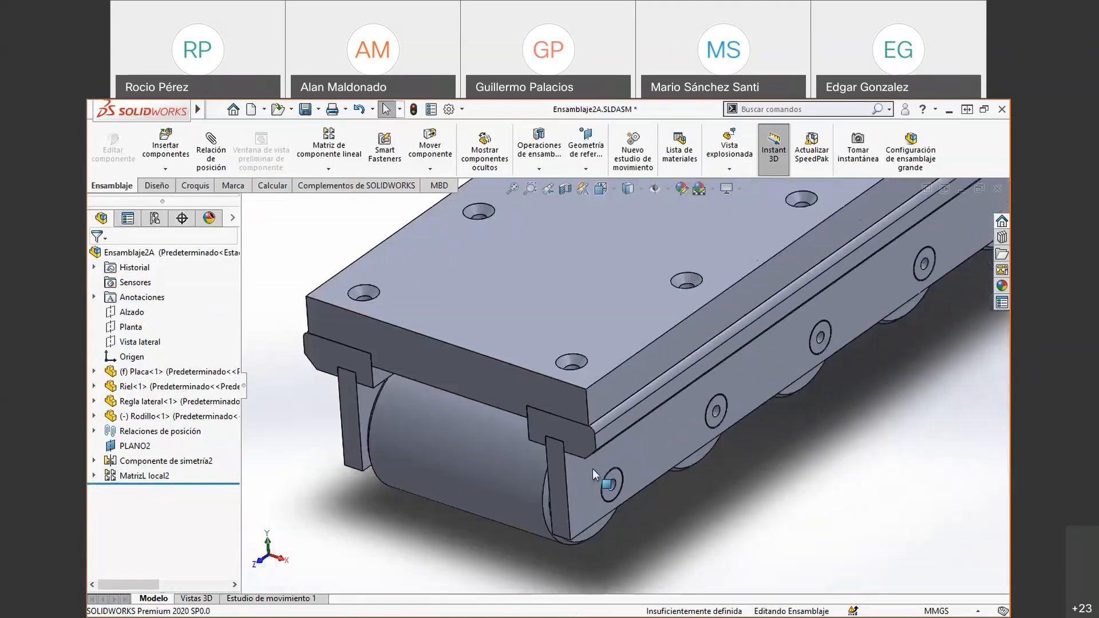
left_click(479, 443)
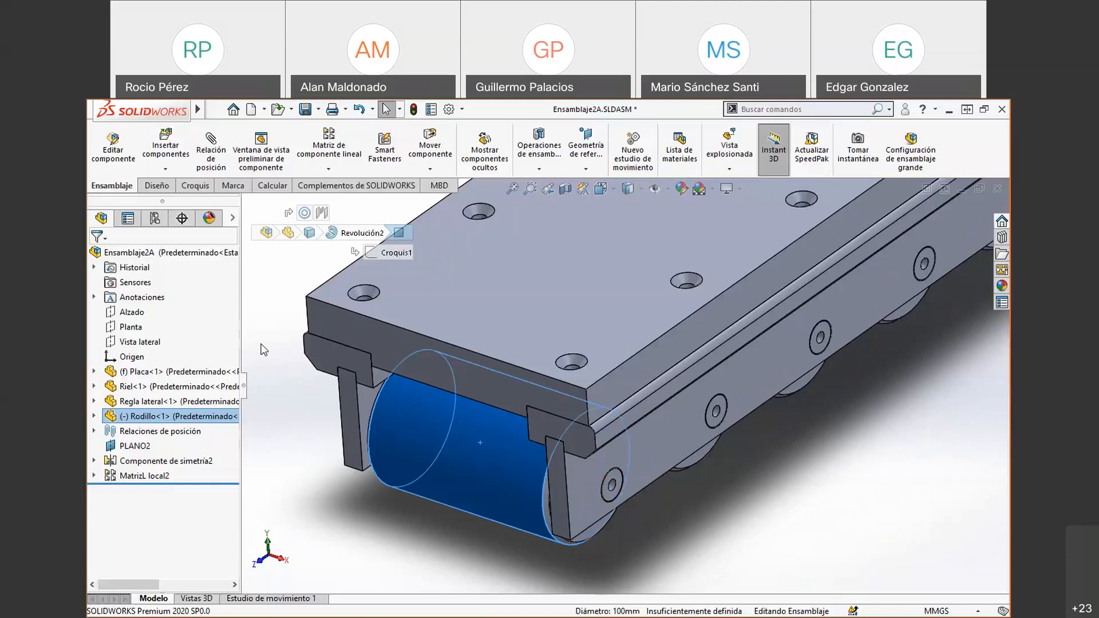
key("Escape")
middle_click_drag(630, 462, 633, 451)
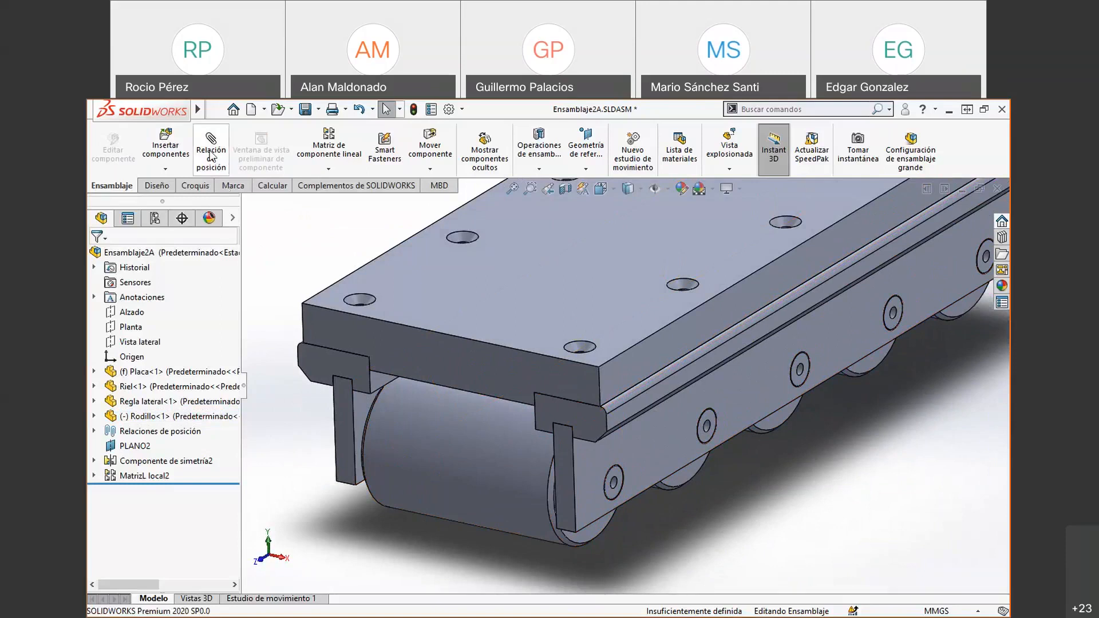
left_click(211, 155)
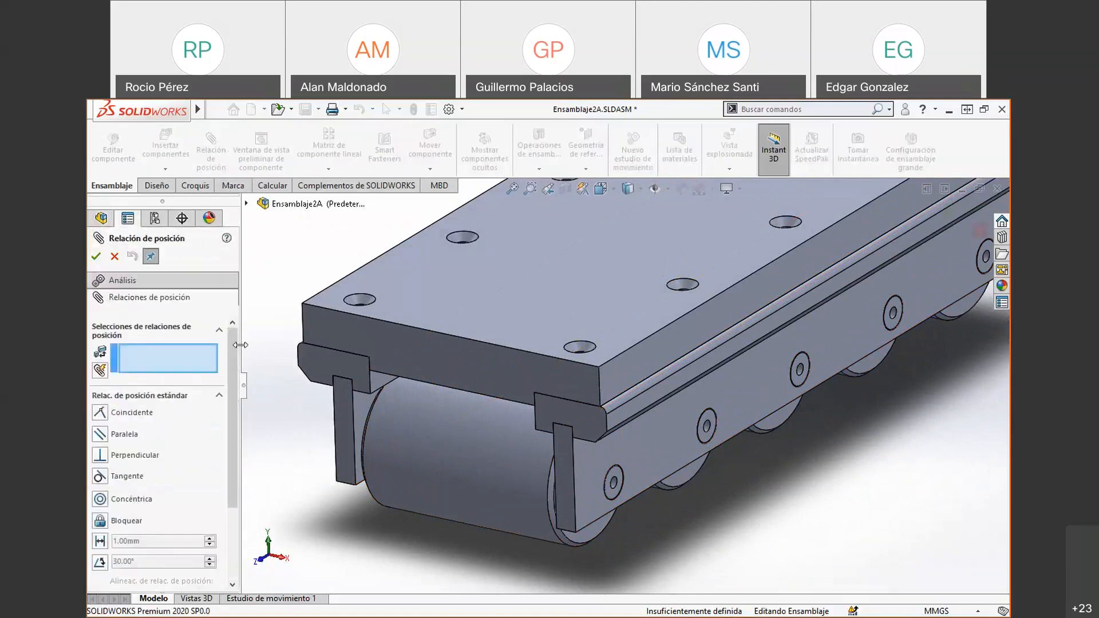
scroll(233, 375, "down", 4)
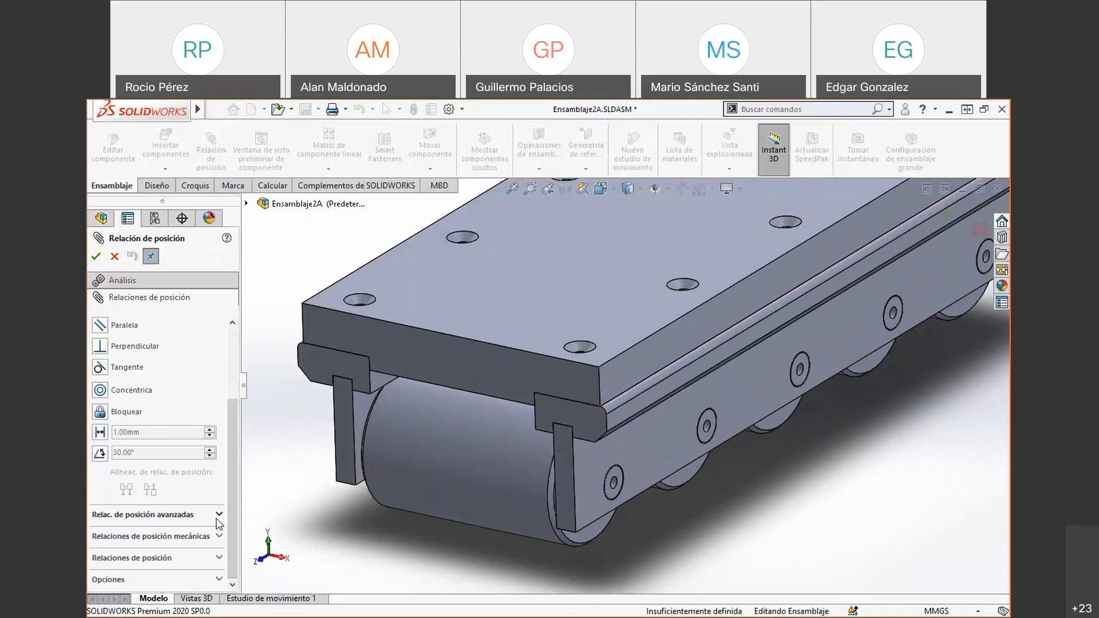
left_click(219, 516)
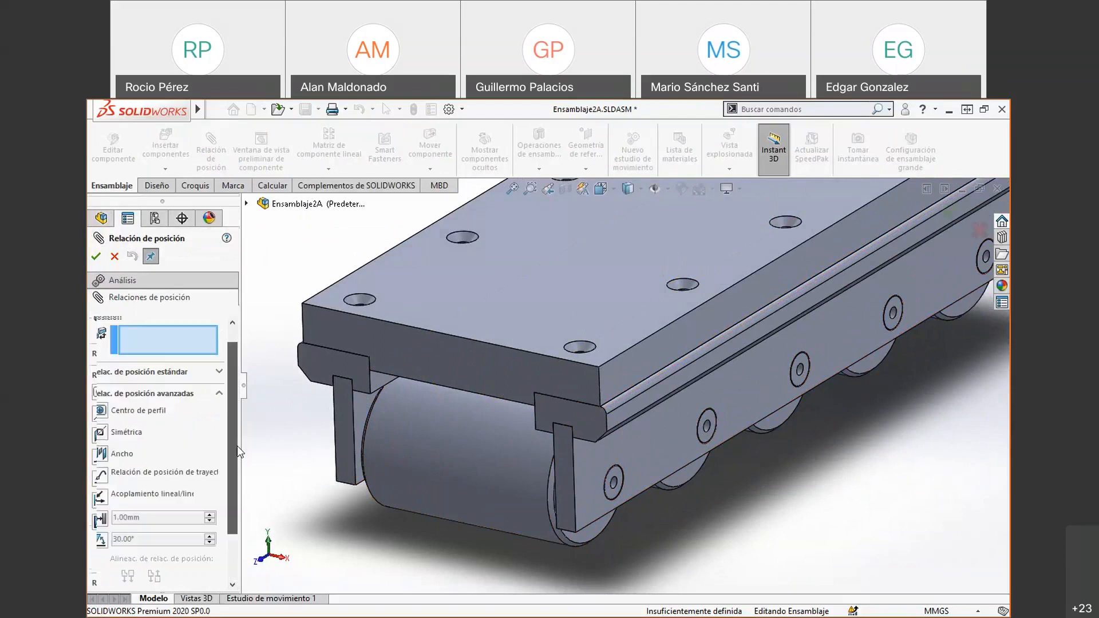
left_click(100, 455)
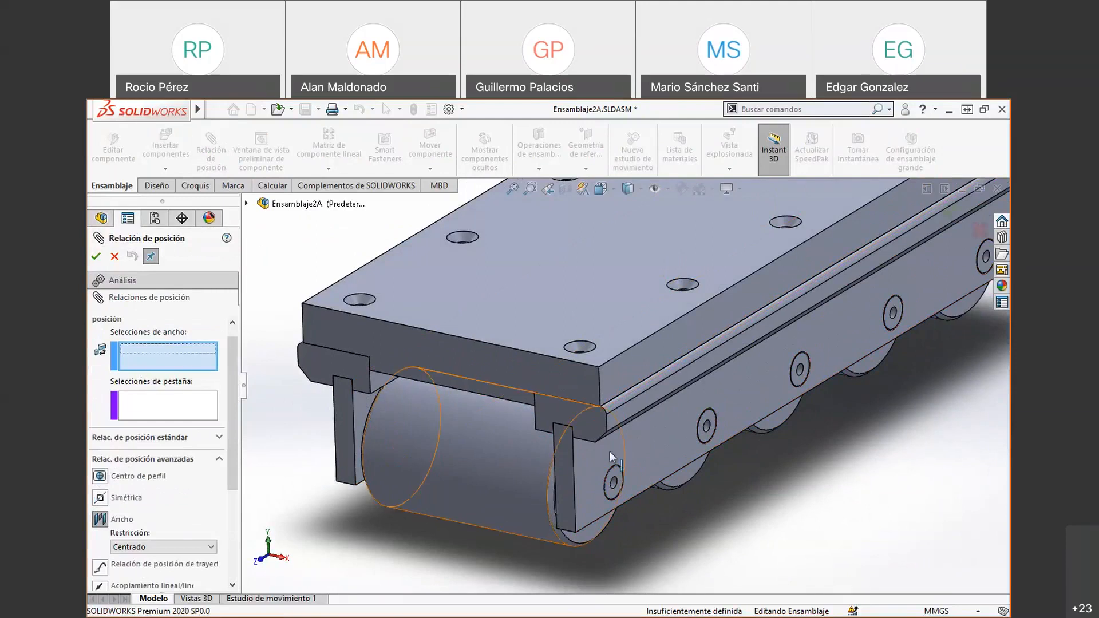
middle_click_drag(555, 461, 359, 408)
middle_click_drag(445, 564, 333, 404)
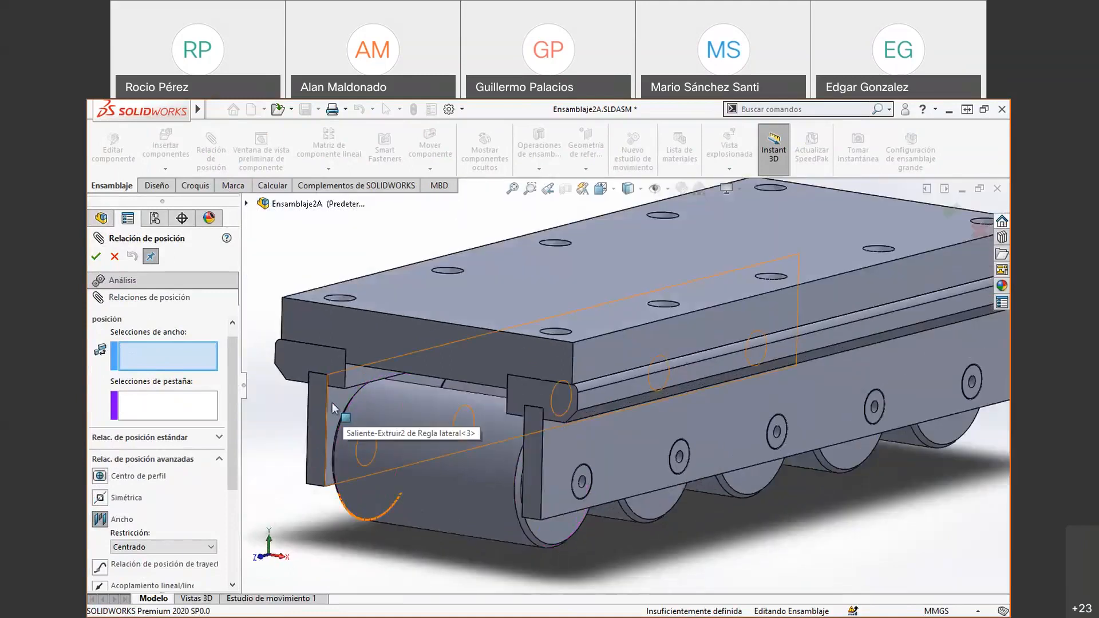
middle_click_drag(303, 472, 436, 490)
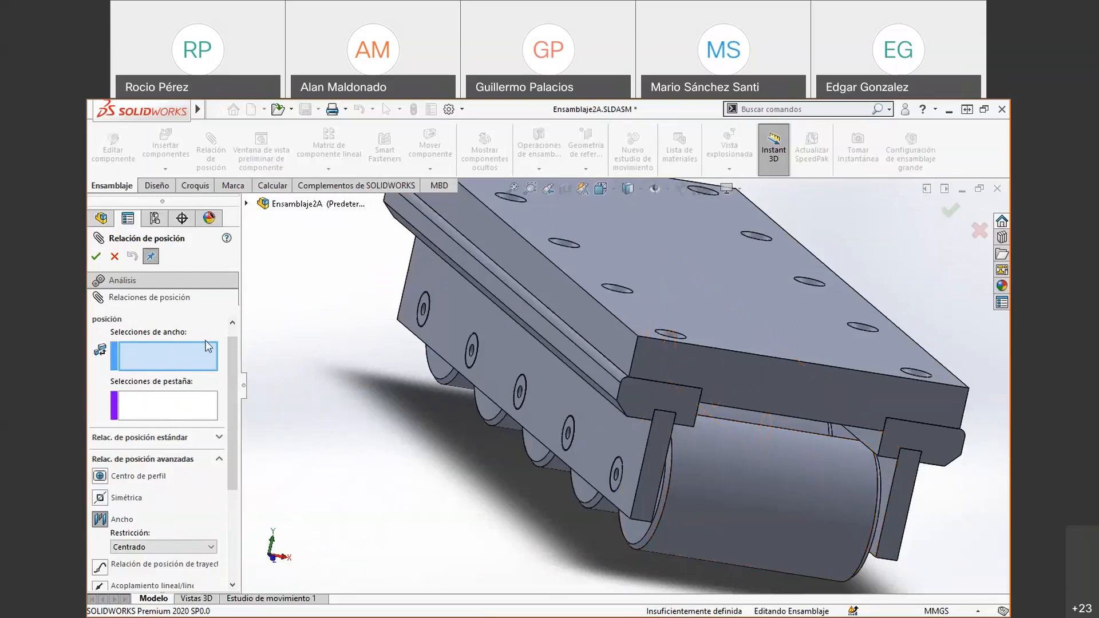
left_click(190, 406)
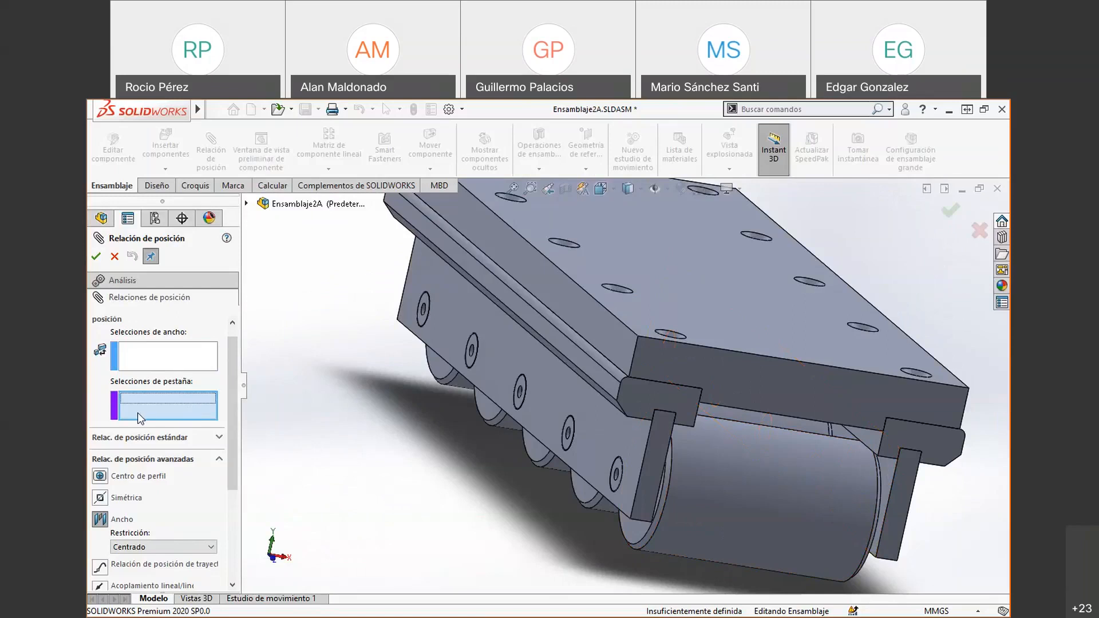
scroll(506, 486, "down", 1)
mouse_move(518, 497)
middle_mouse_down()
mouse_move(522, 510)
mouse_move(537, 503)
middle_mouse_up()
scroll(538, 504, "up", 2)
scroll(692, 504, "down", 2)
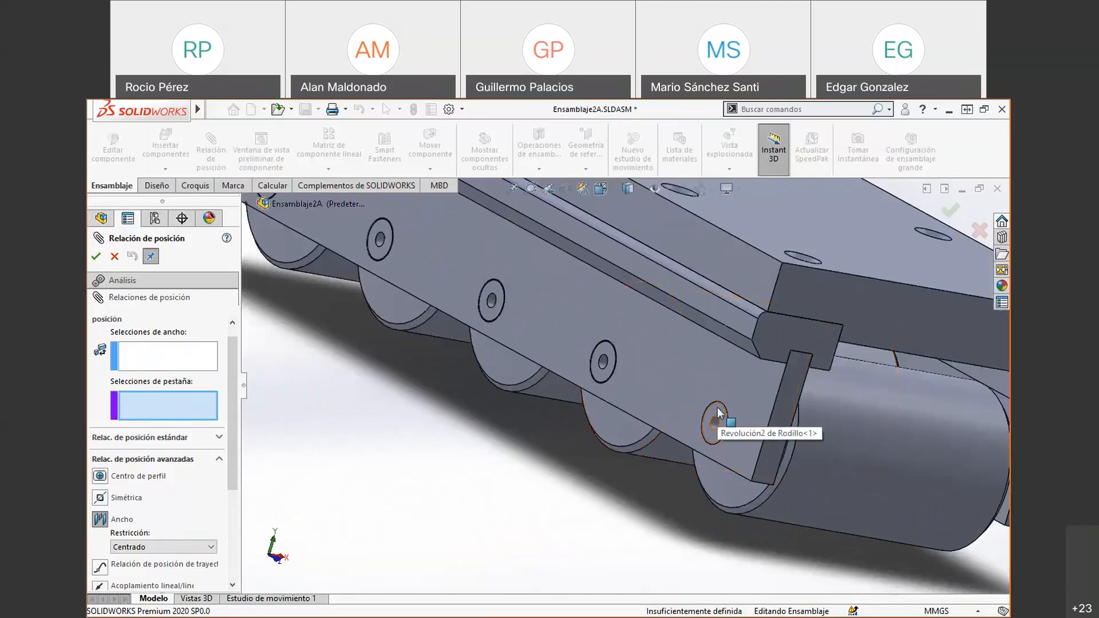
middle_click_drag(714, 422, 633, 427)
scroll(799, 445, "up", 3)
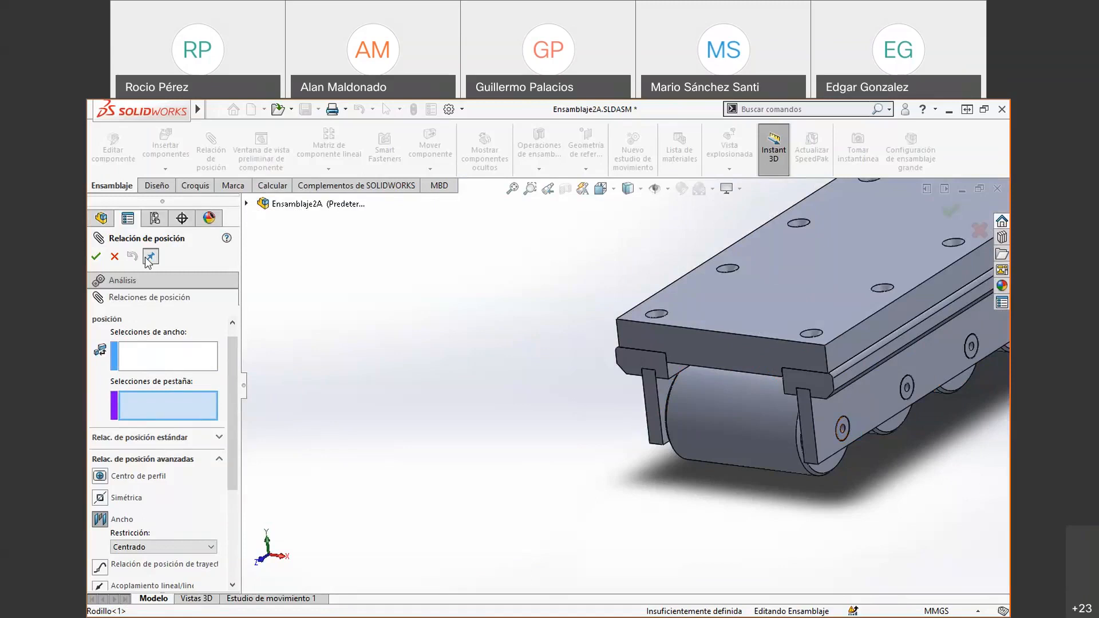
left_click(114, 256)
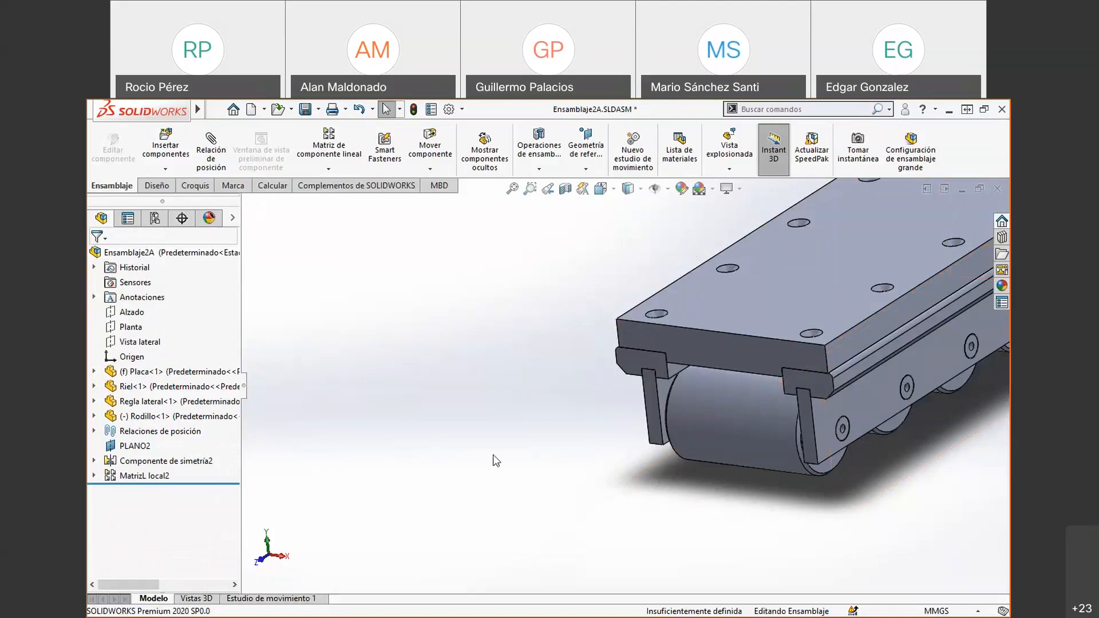
- Inspect the whole assembly, switch to File Explorer and look through the recent files for the exercise document
scroll(602, 438, "up", 5)
scroll(809, 276, "down", 3)
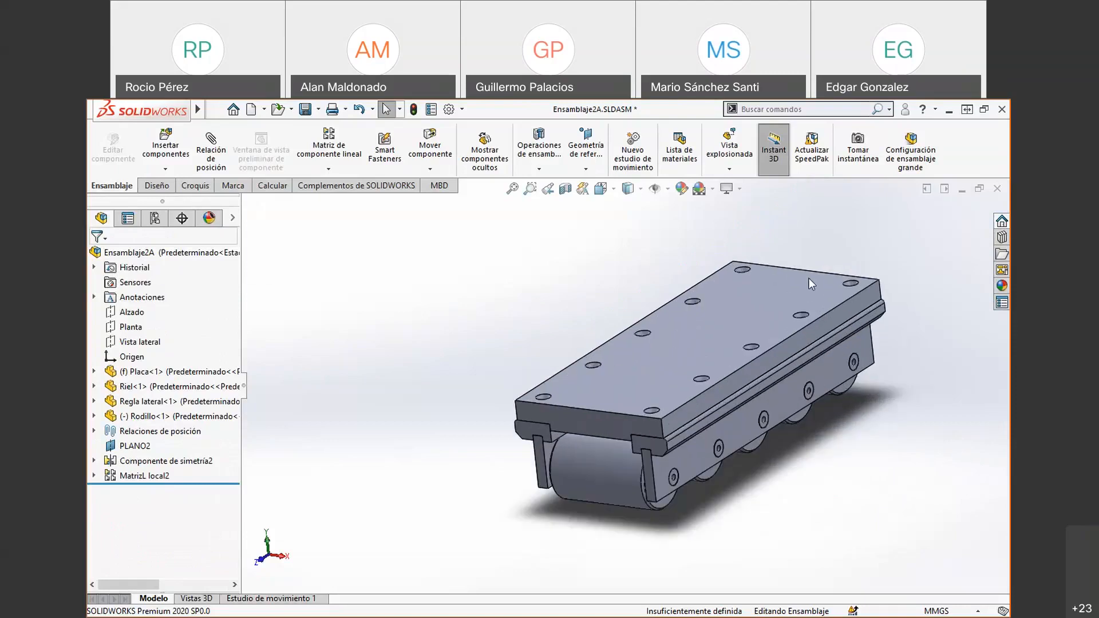
middle_click_drag(661, 417, 804, 310)
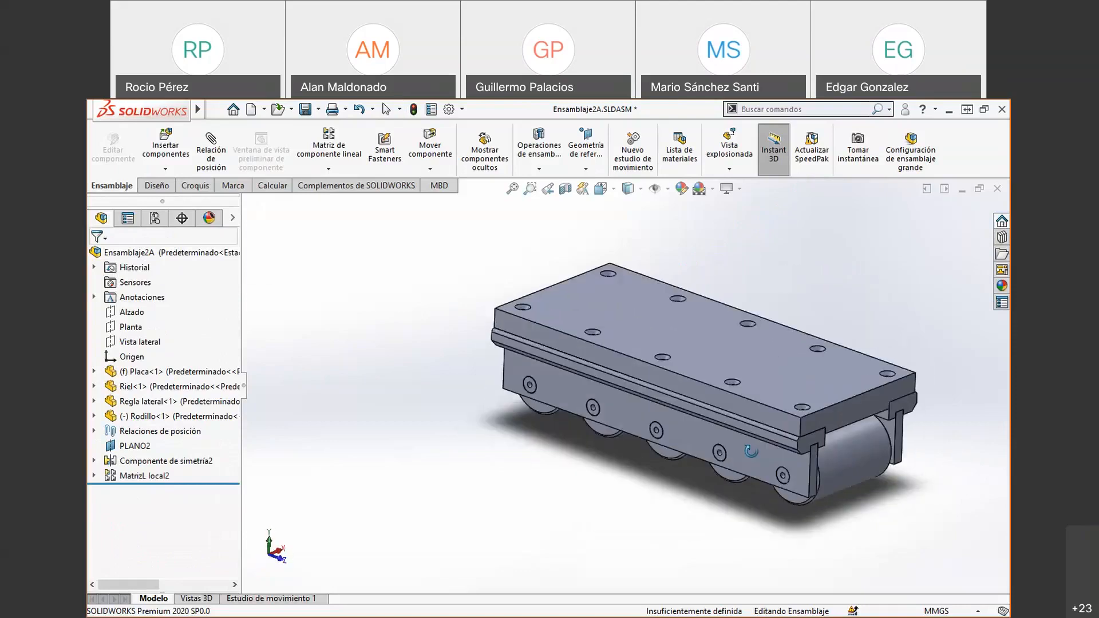
scroll(879, 434, "down", 2)
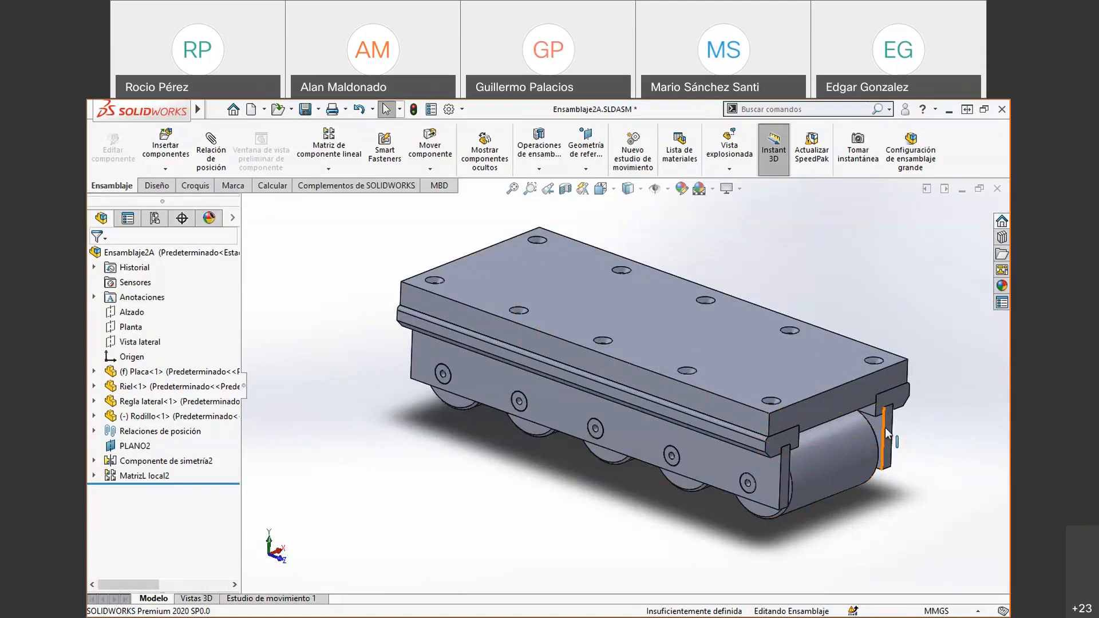
key("super")
key("Escape")
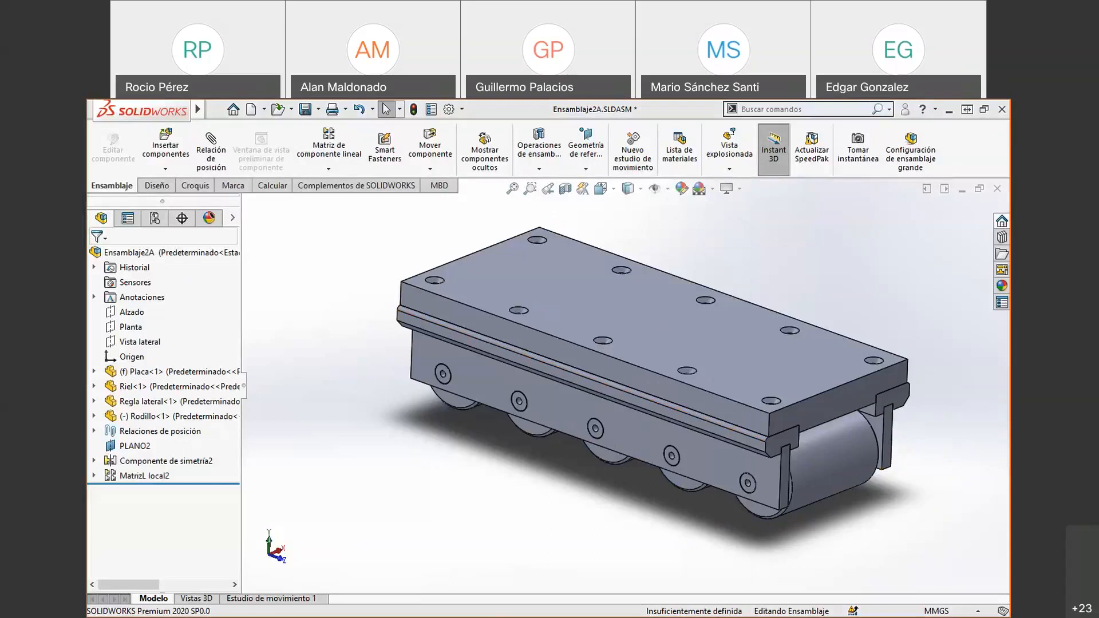
key("super+e")
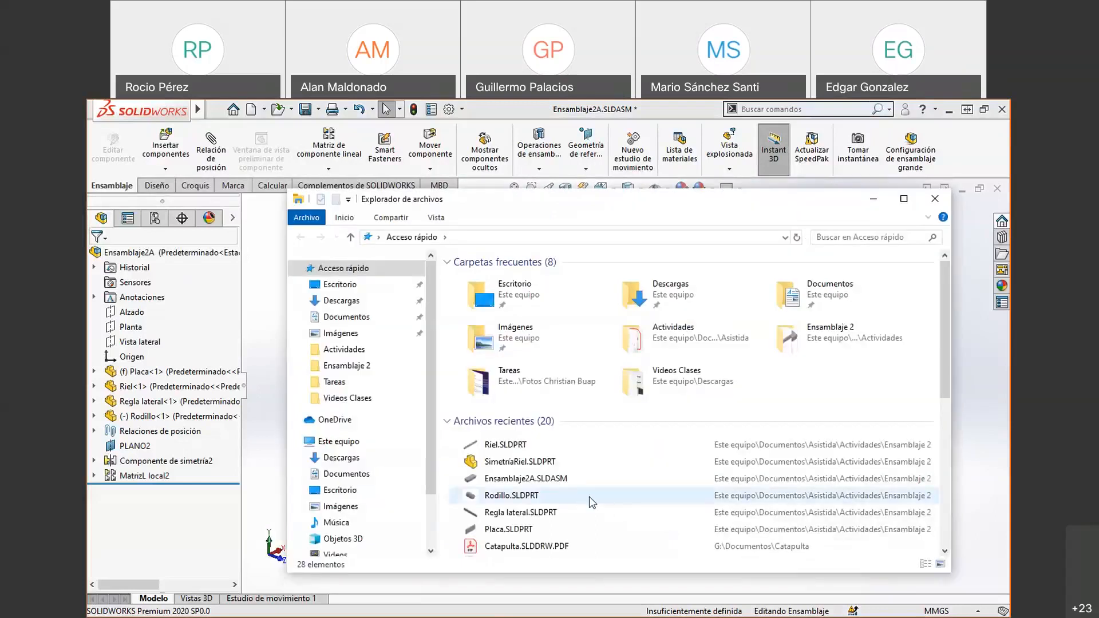
left_click(544, 546)
scroll(545, 504, "down", 4)
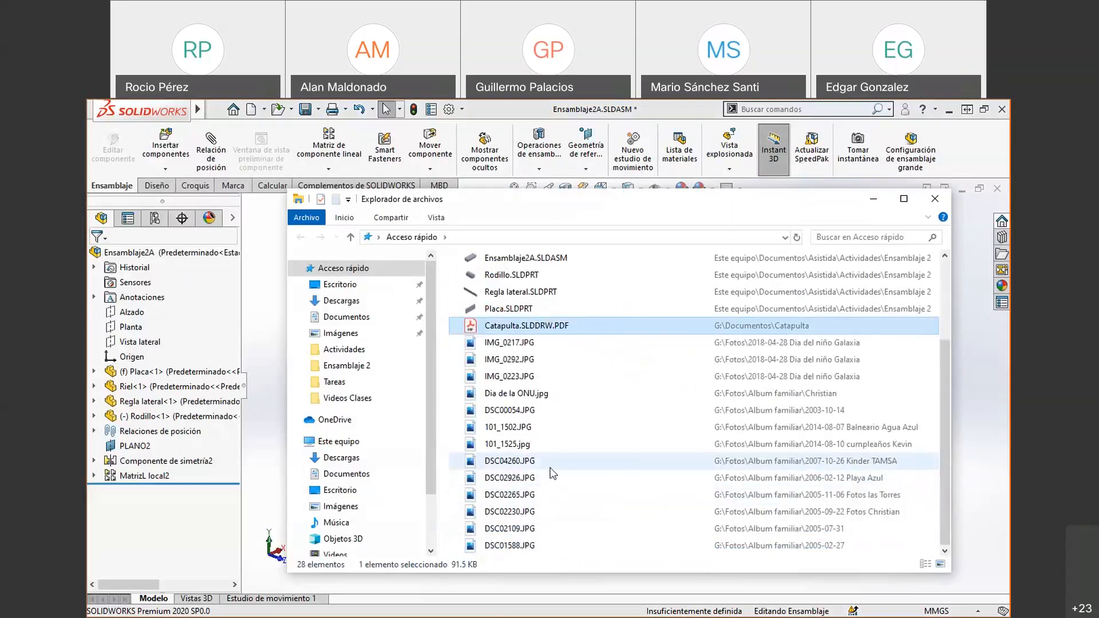
scroll(553, 474, "up", 5)
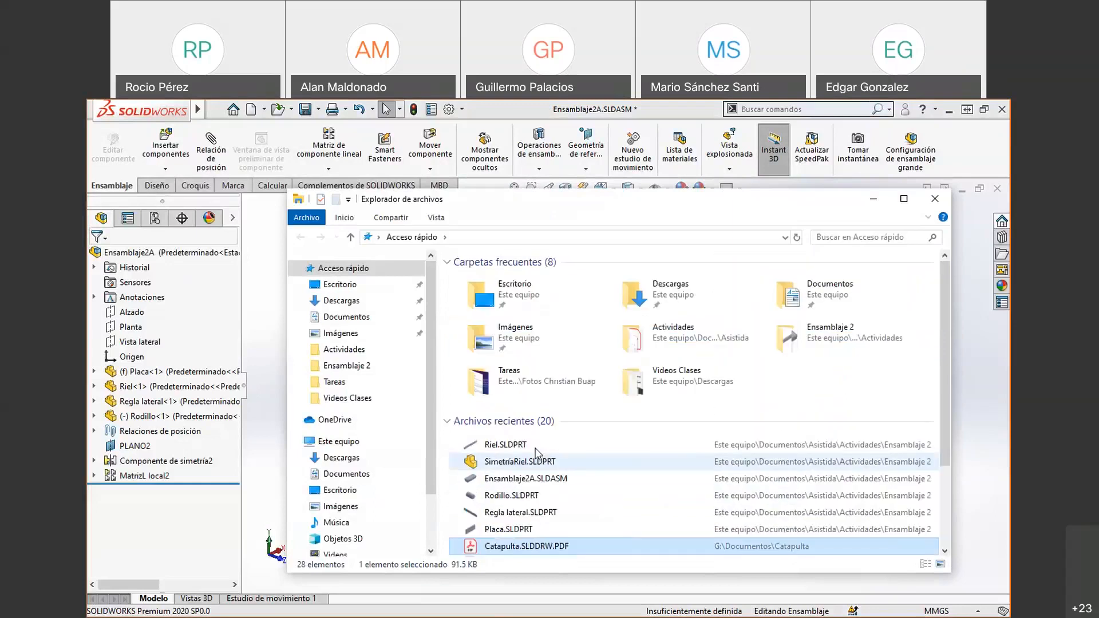
- Open Ensamblaje 2 3.15.pdf from Documents\Asistida\Actividades and enlarge the page area to read the Exercise 3-15 instructions
left_click(336, 318)
double_click(509, 306)
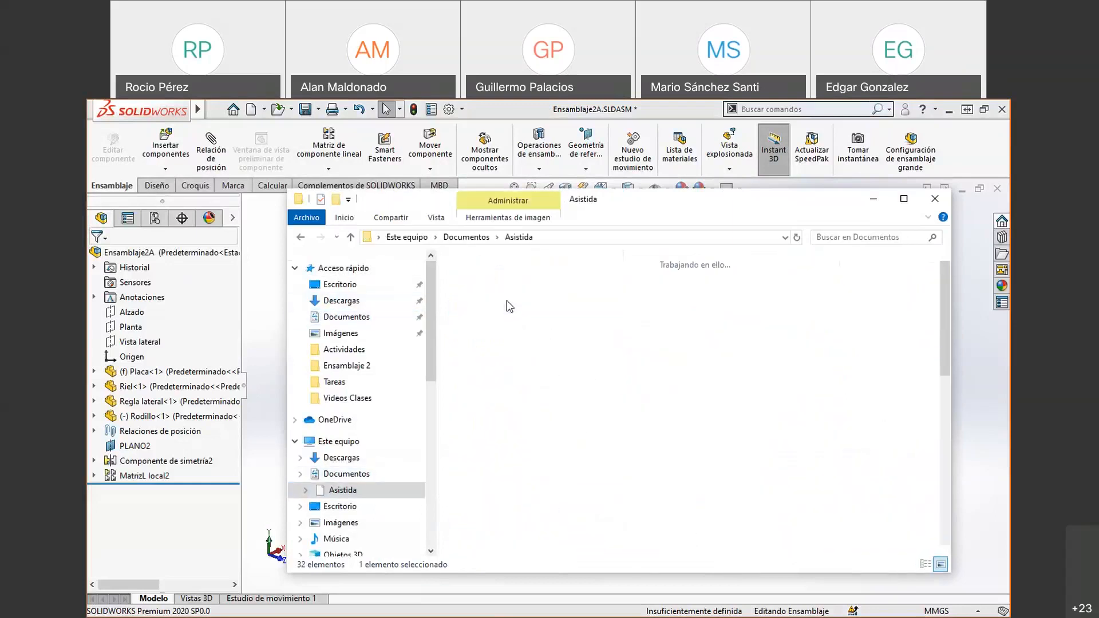
double_click(658, 300)
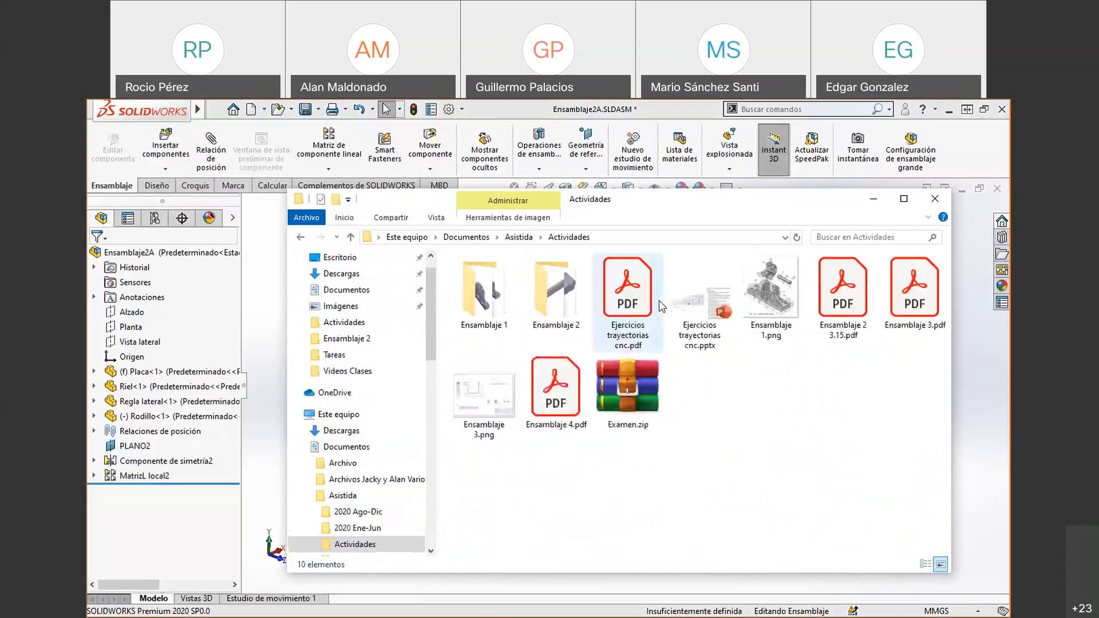
left_click(834, 290)
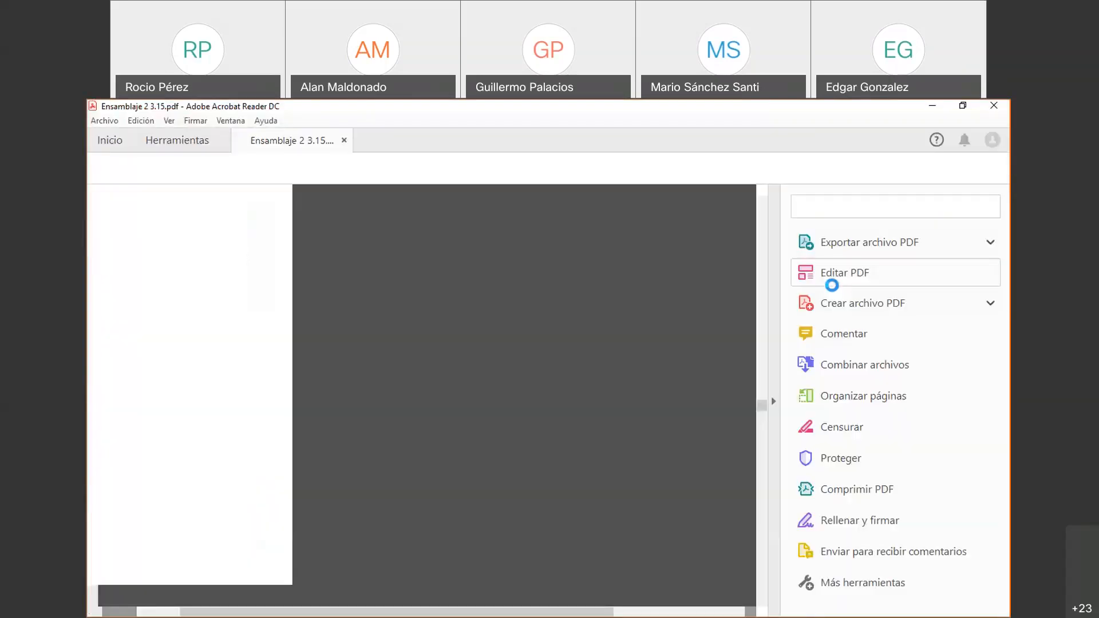
left_click(775, 304)
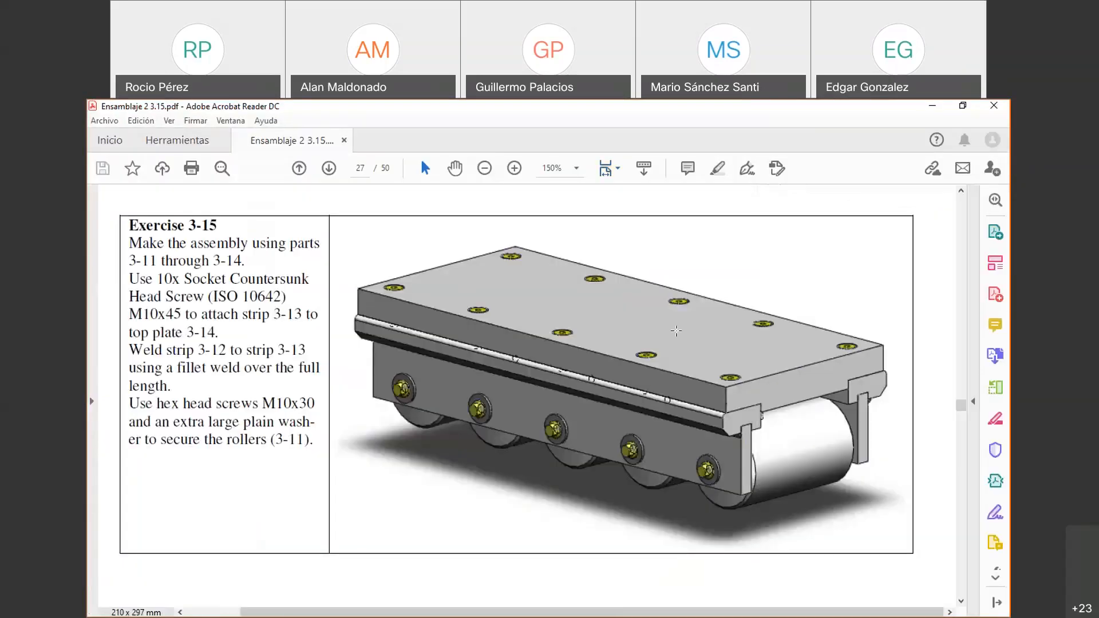
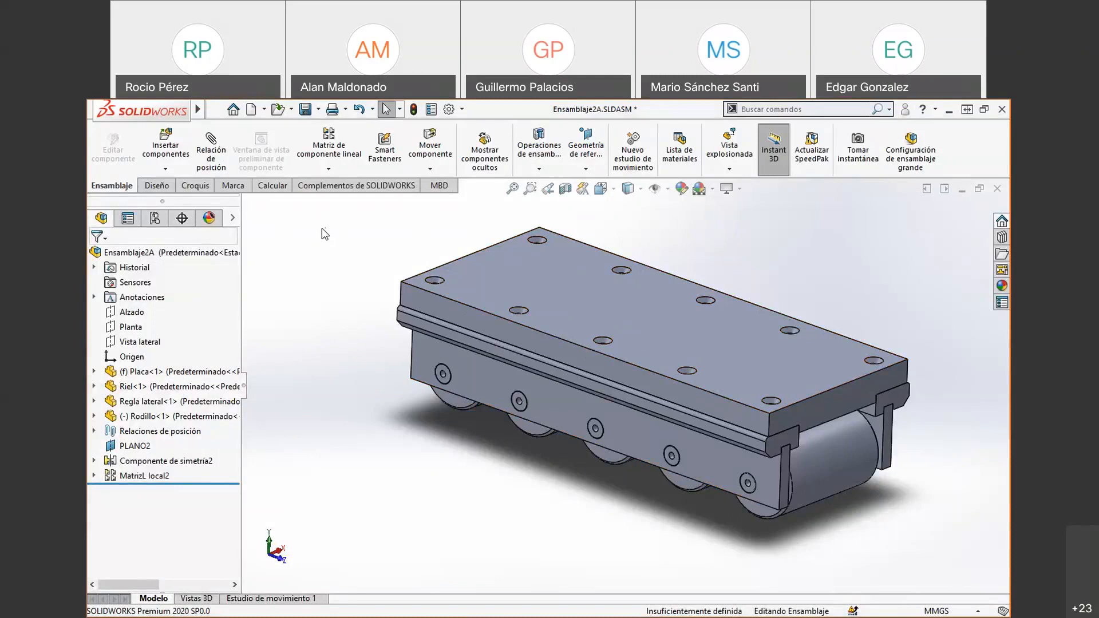
- Switch back to SOLIDWORKS, load the SOLIDWORKS Toolbox add-in and expand Toolbox in the design library
left_click(322, 186)
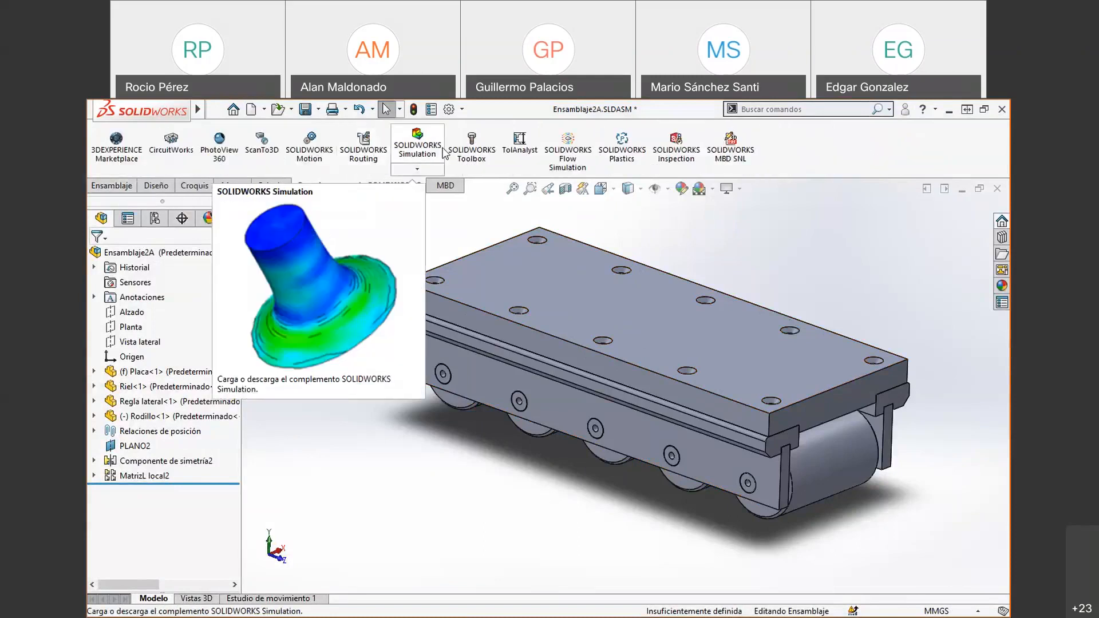
left_click(468, 150)
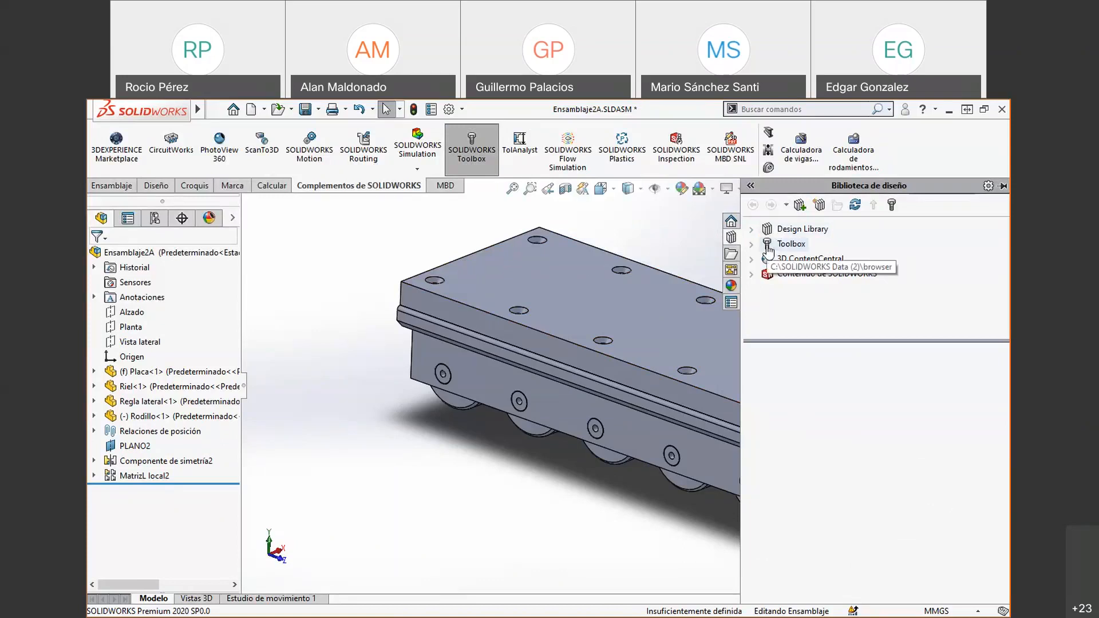
left_click(751, 244)
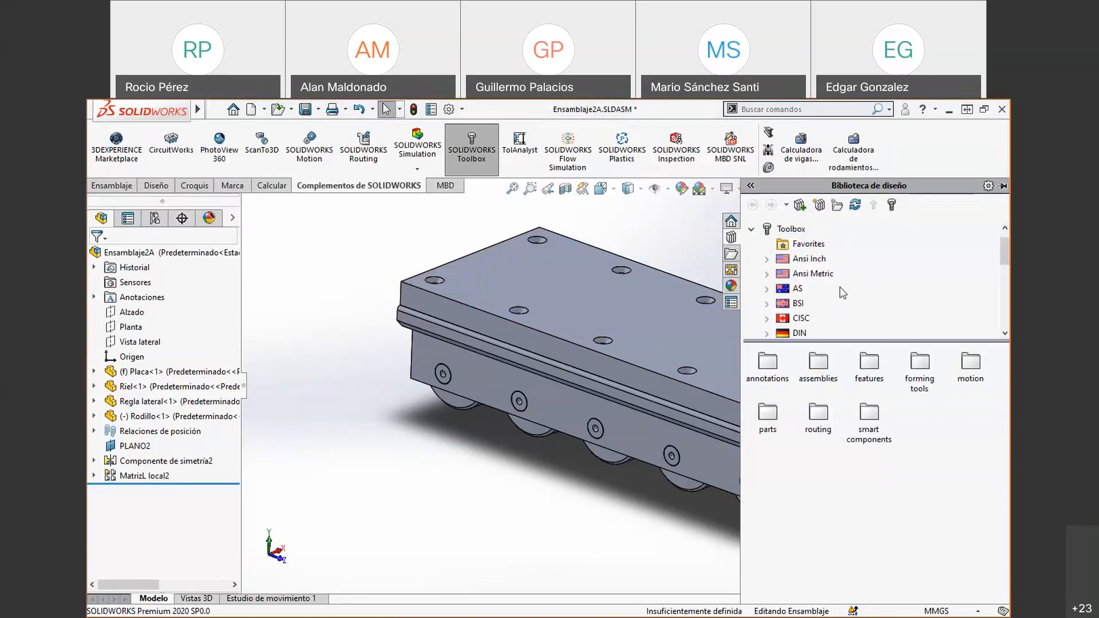
- Open the ISO bolts and screws category (Pernos y tornillos) in Toolbox and its Tornillos con cabeza hueca hexagonal folder
scroll(841, 291, "down", 1)
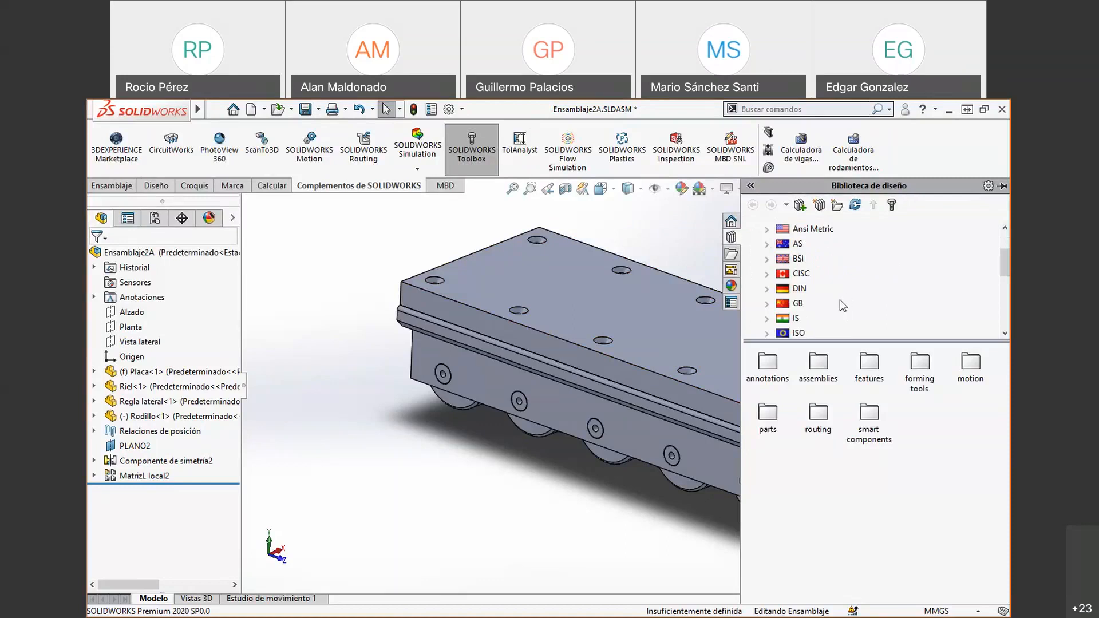
scroll(840, 300, "down", 1)
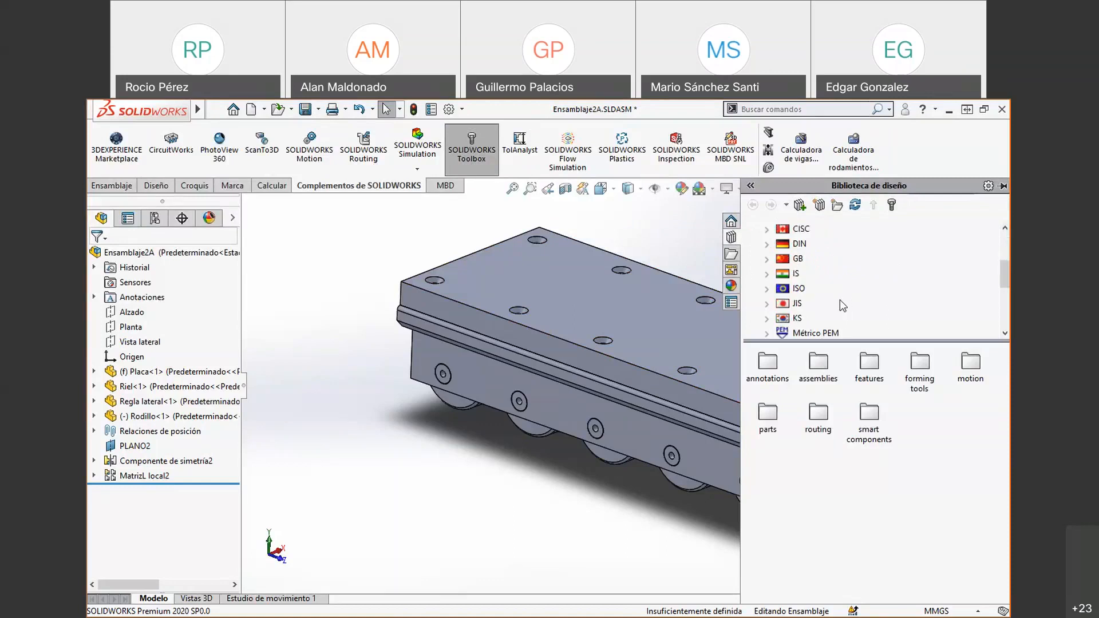
left_click(768, 288)
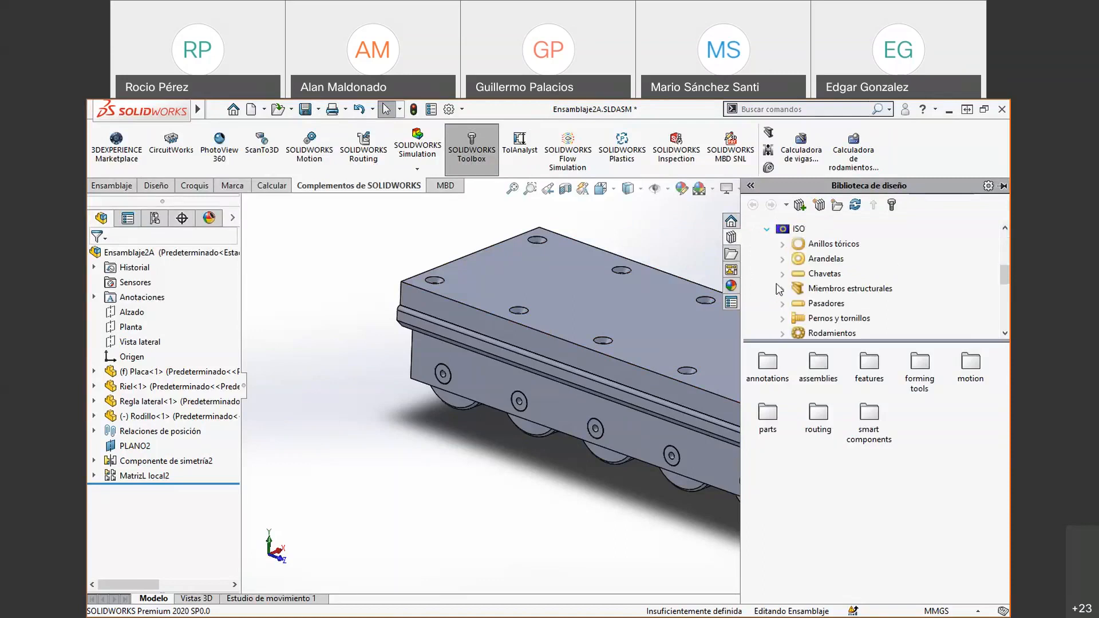
scroll(890, 234, "down", 1)
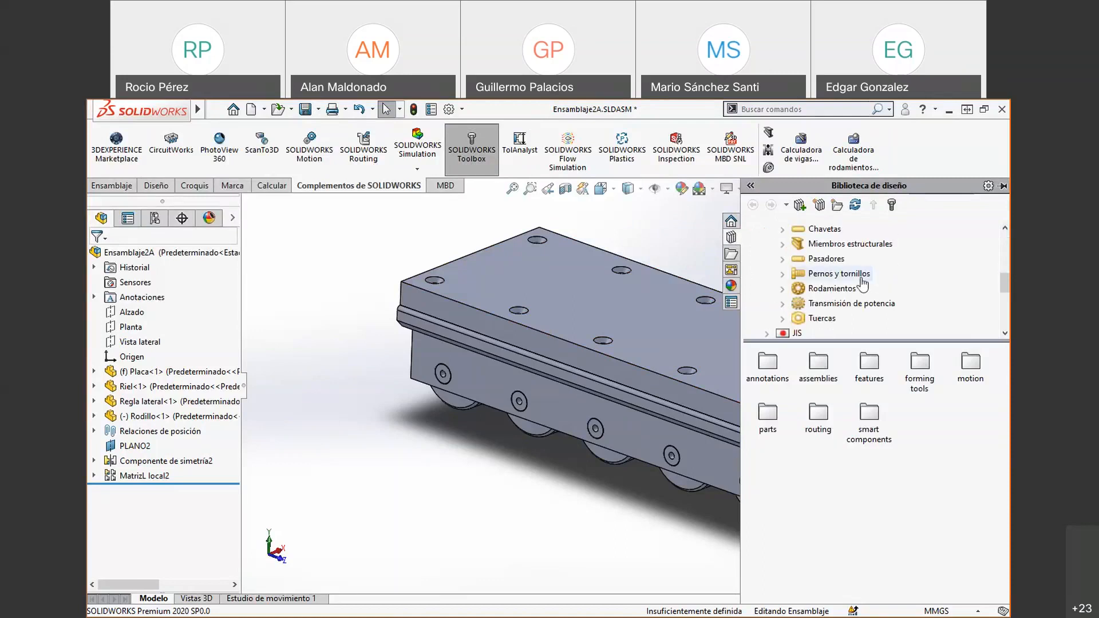
left_click(842, 274)
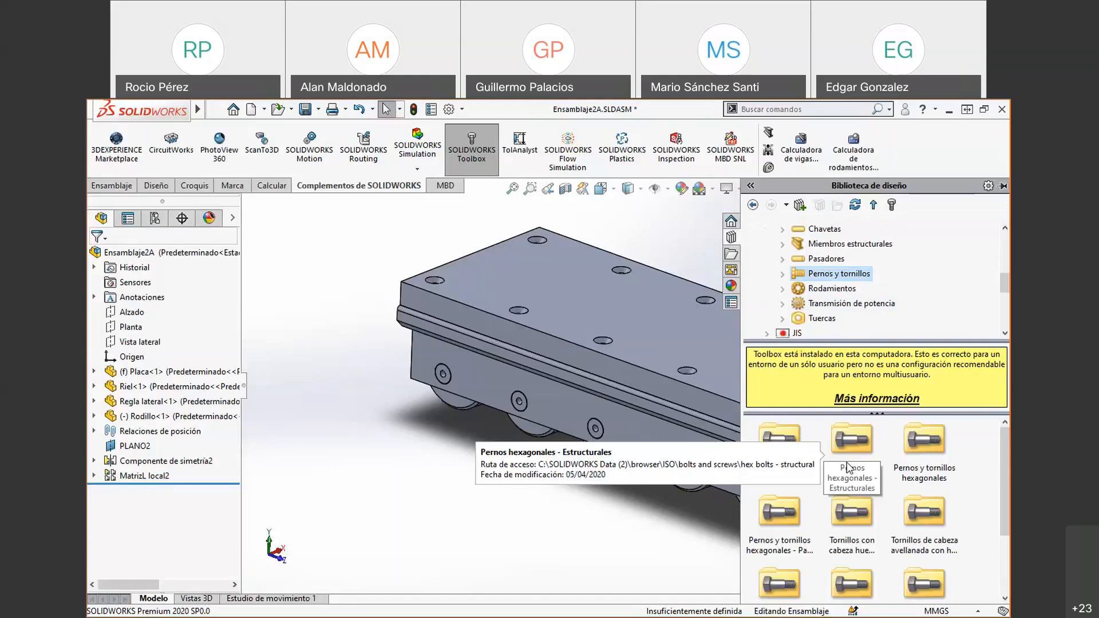
double_click(845, 517)
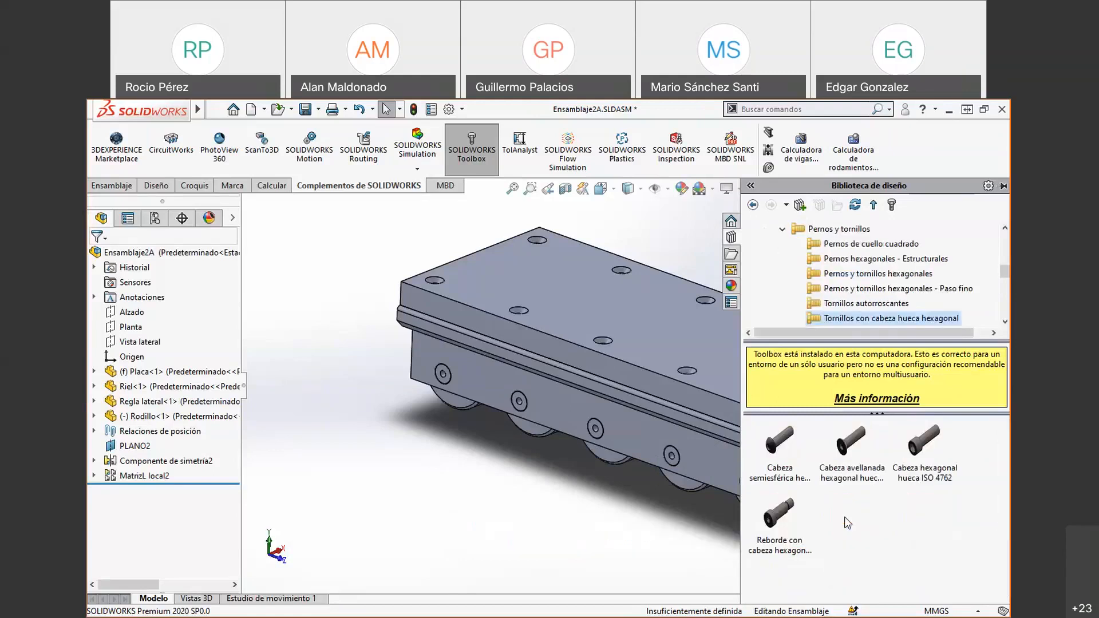
- Insert a Toolbox ISO 10642 hexagon socket countersunk head screw into the assembly, in the free space beside the roller side
mouse_move(852, 441)
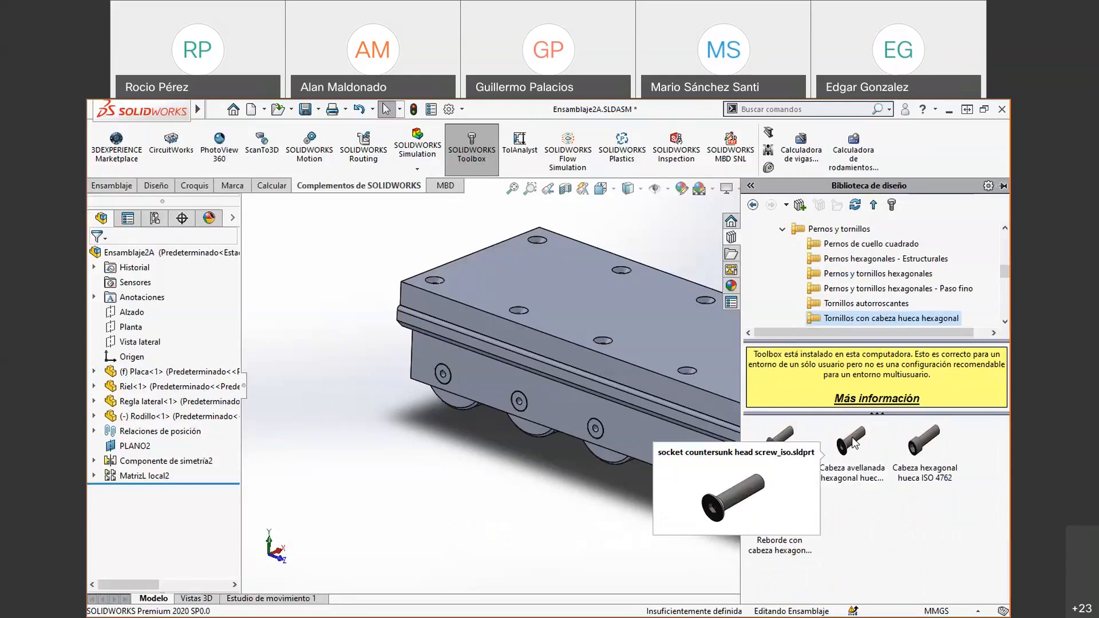
left_click_drag(853, 441, 728, 404)
scroll(728, 404, "down", 1)
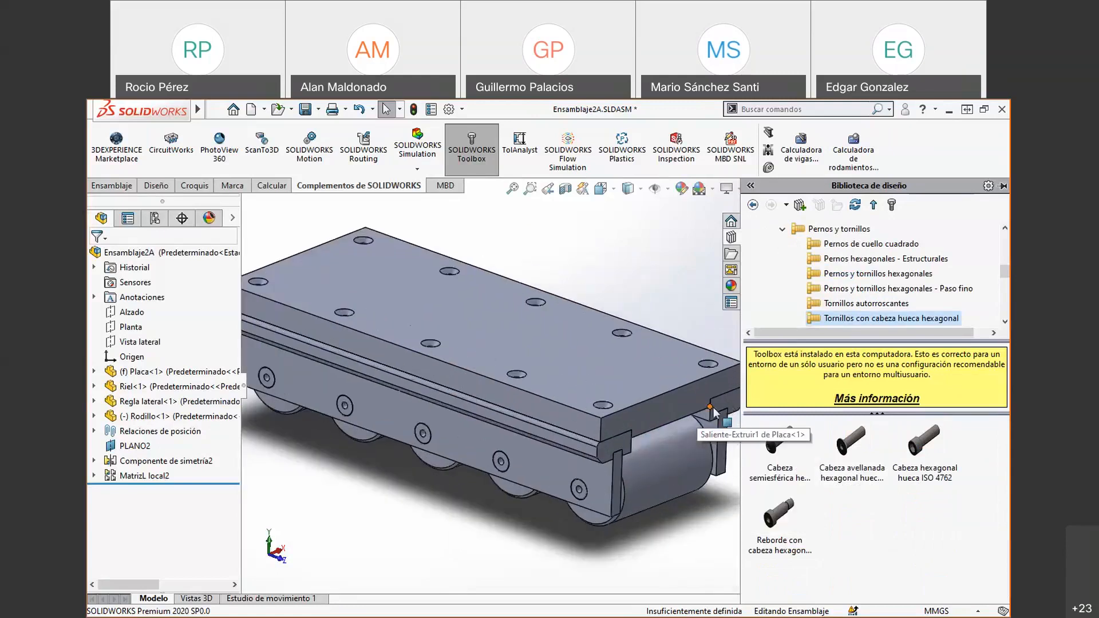
left_click_drag(807, 454, 851, 455)
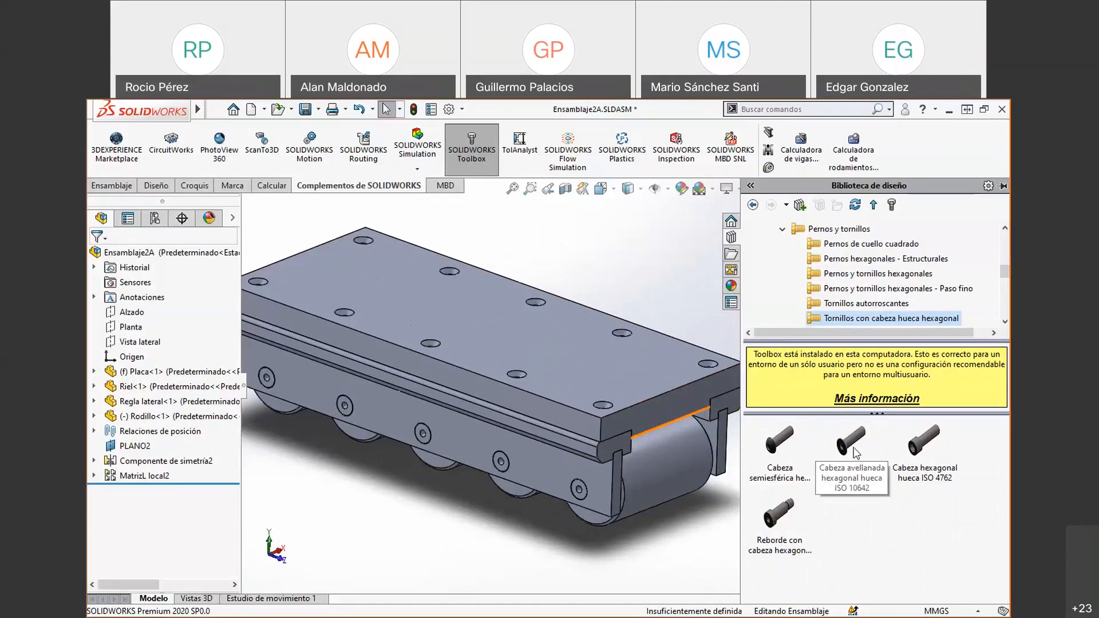
mouse_move(857, 447)
left_click_drag(857, 447, 447, 514)
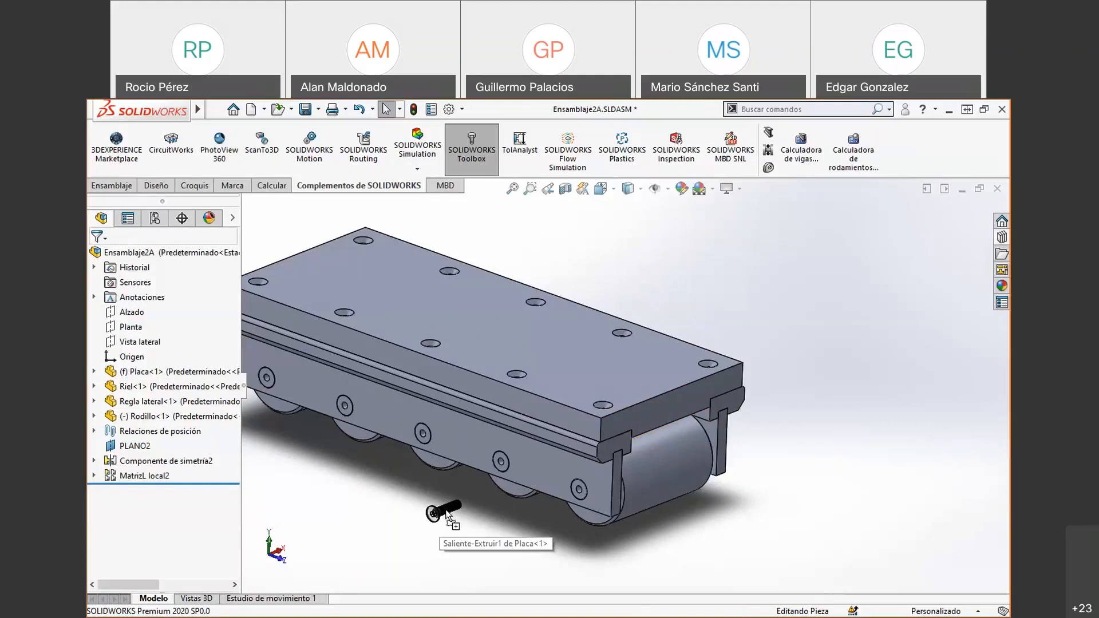
left_click_drag(446, 512, 447, 512)
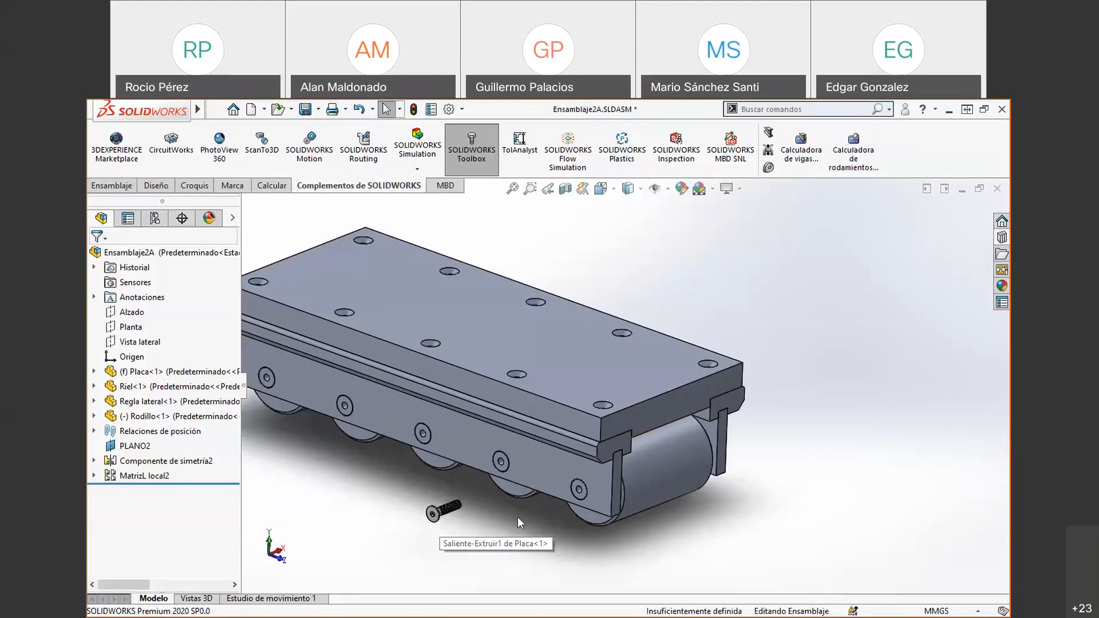
middle_click_drag(472, 511, 479, 467)
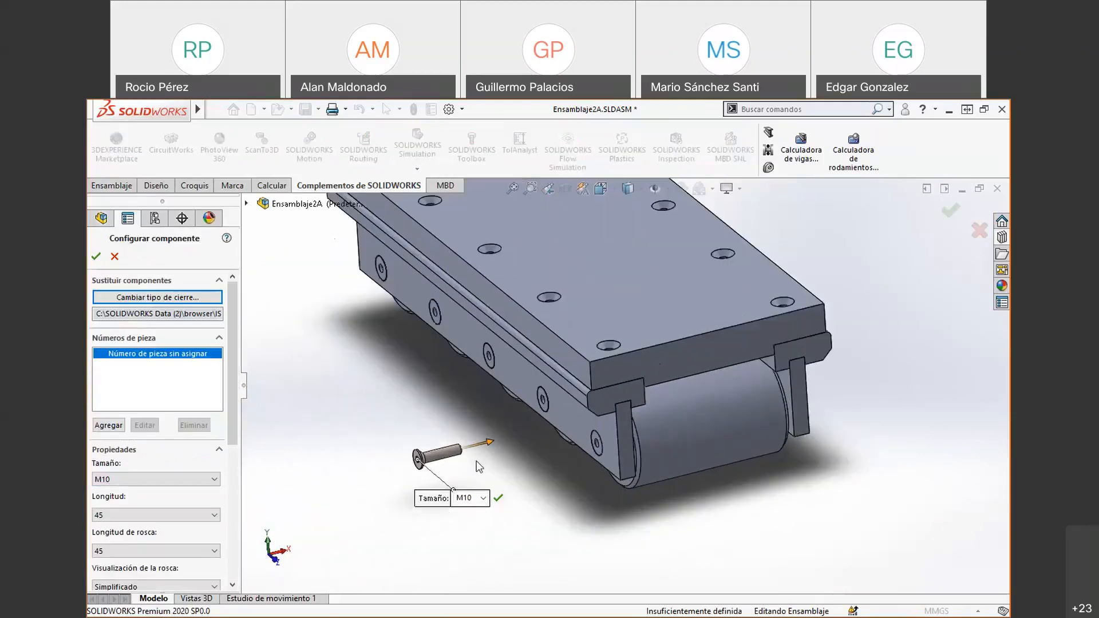
- Look through the available sizes, lengths and thread lengths for the countersunk screw
left_click(213, 516)
left_click(214, 515)
left_click(198, 484)
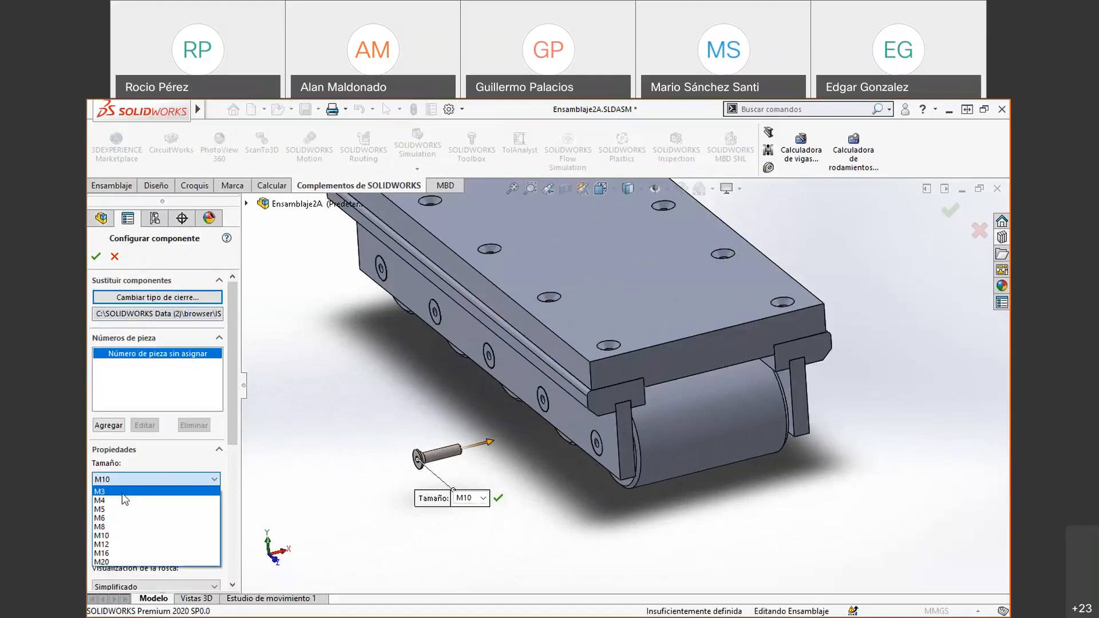
left_click(188, 460)
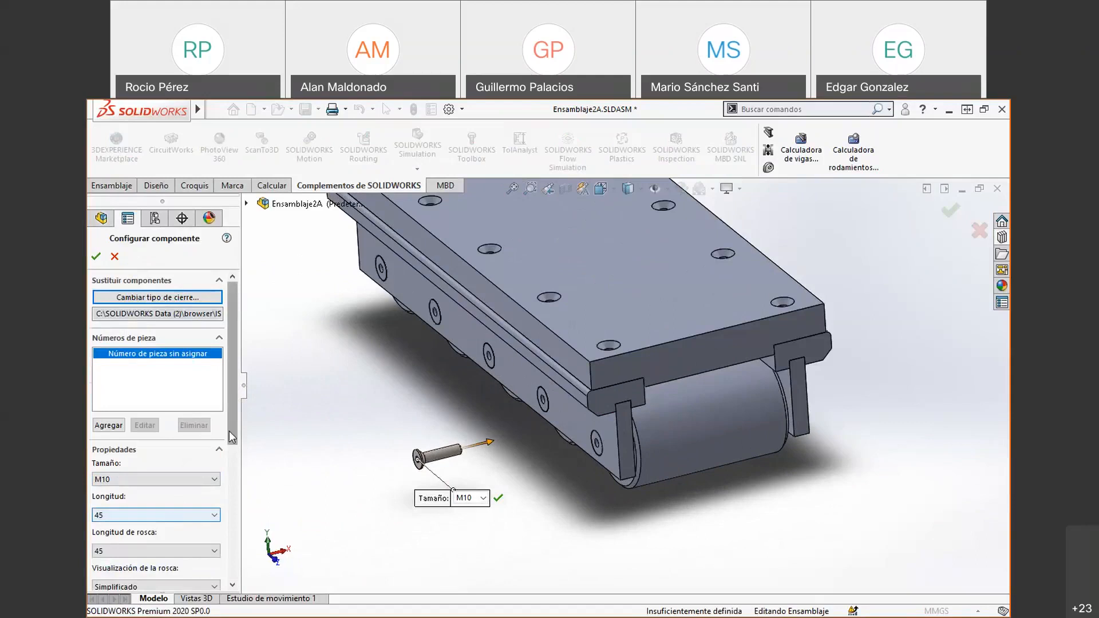
scroll(229, 431, "down", 2)
scroll(230, 465, "down", 2)
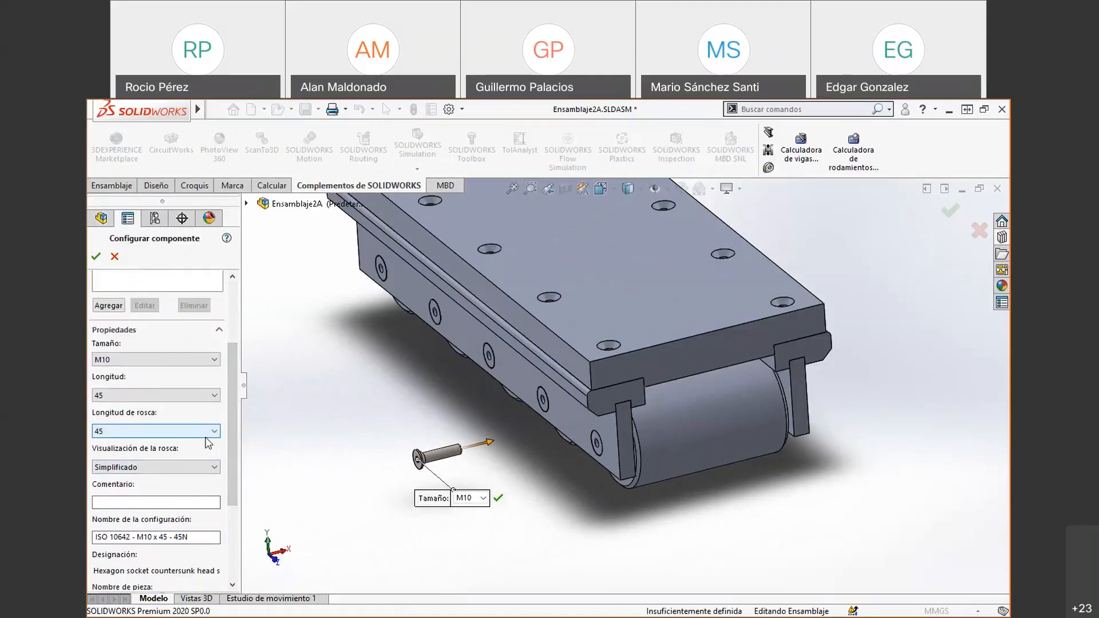
left_click(205, 437)
left_click(206, 438)
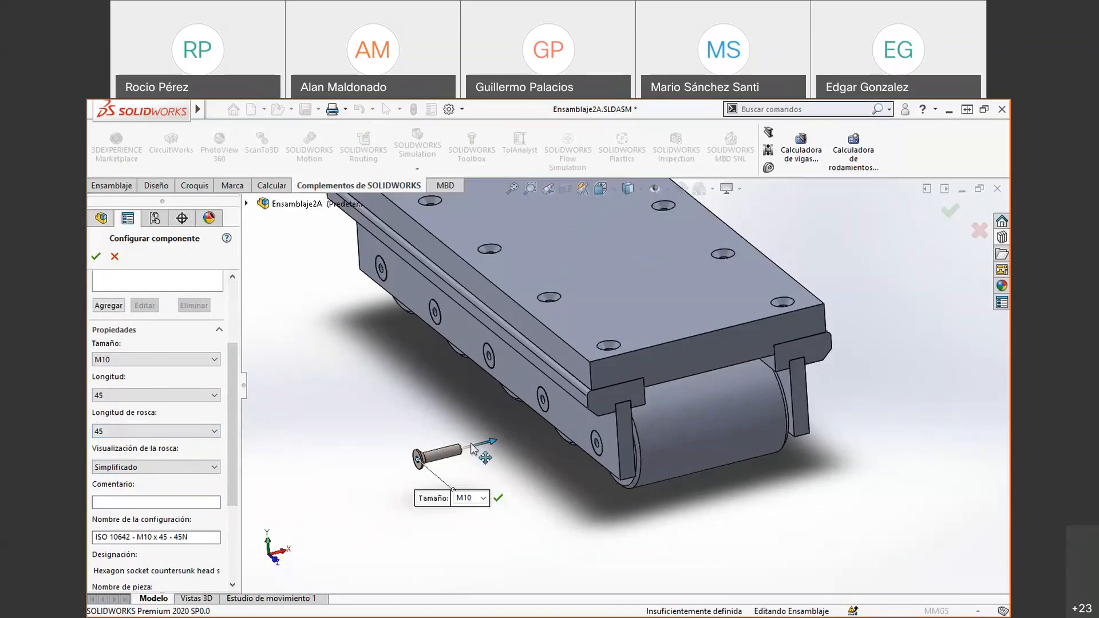
- Try a 60 mm length for the M10 screw, check its thread length options, and restore the length to 45 mm
left_click(200, 400)
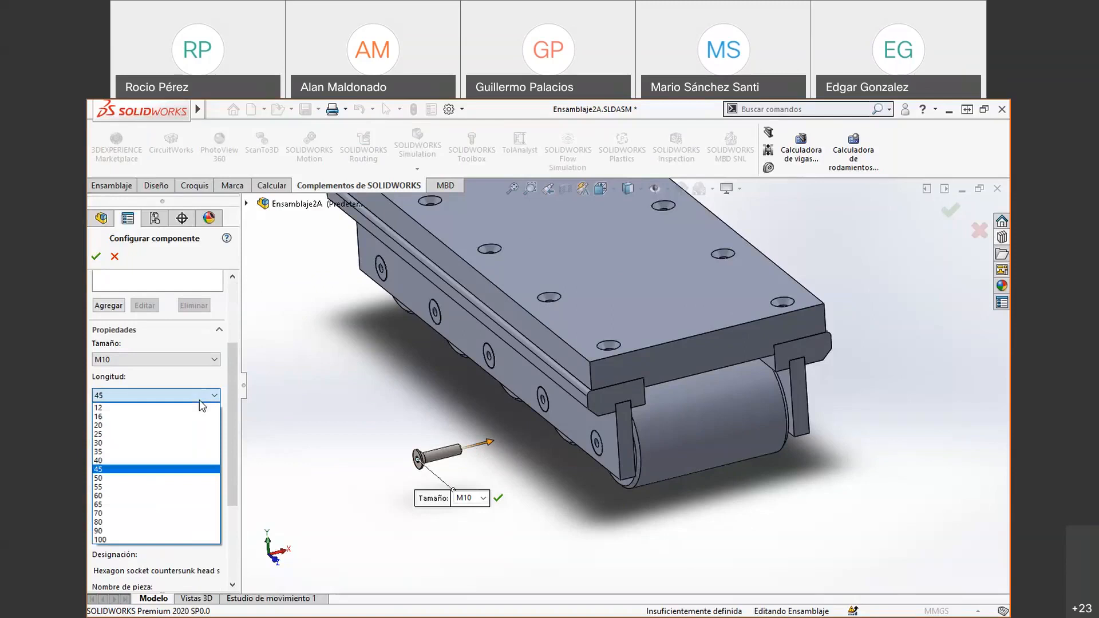
left_click(166, 496)
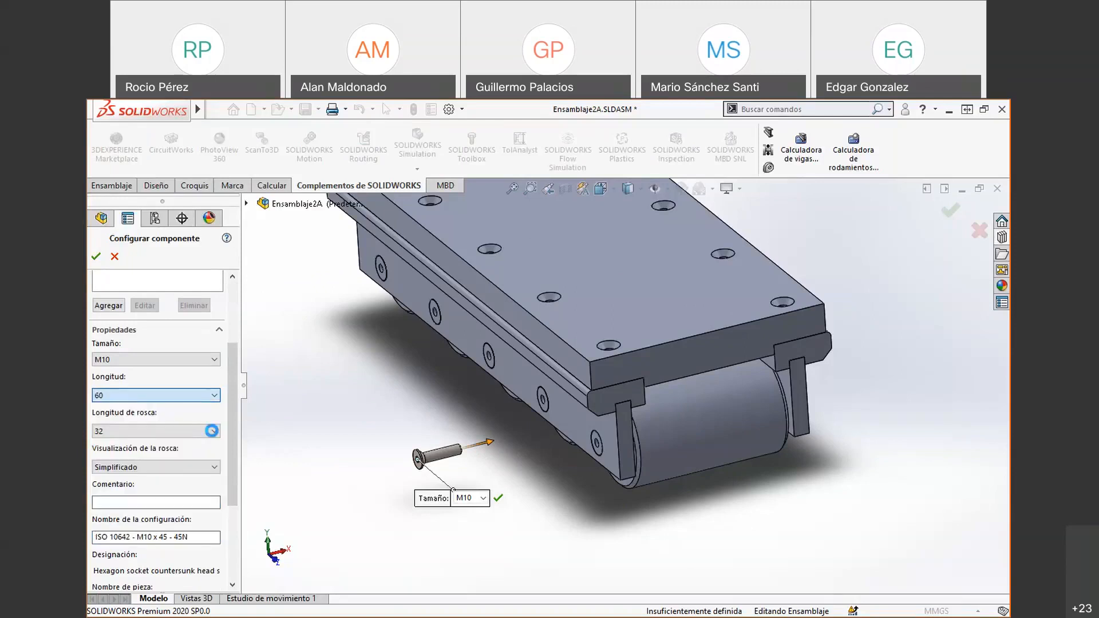
left_click(113, 433)
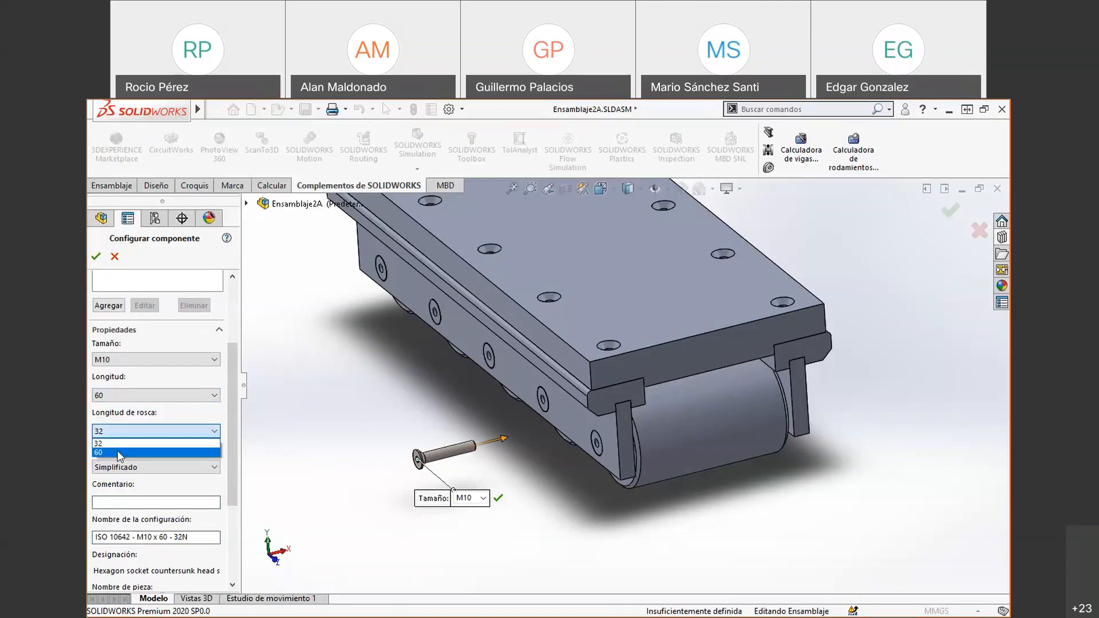
left_click(167, 400)
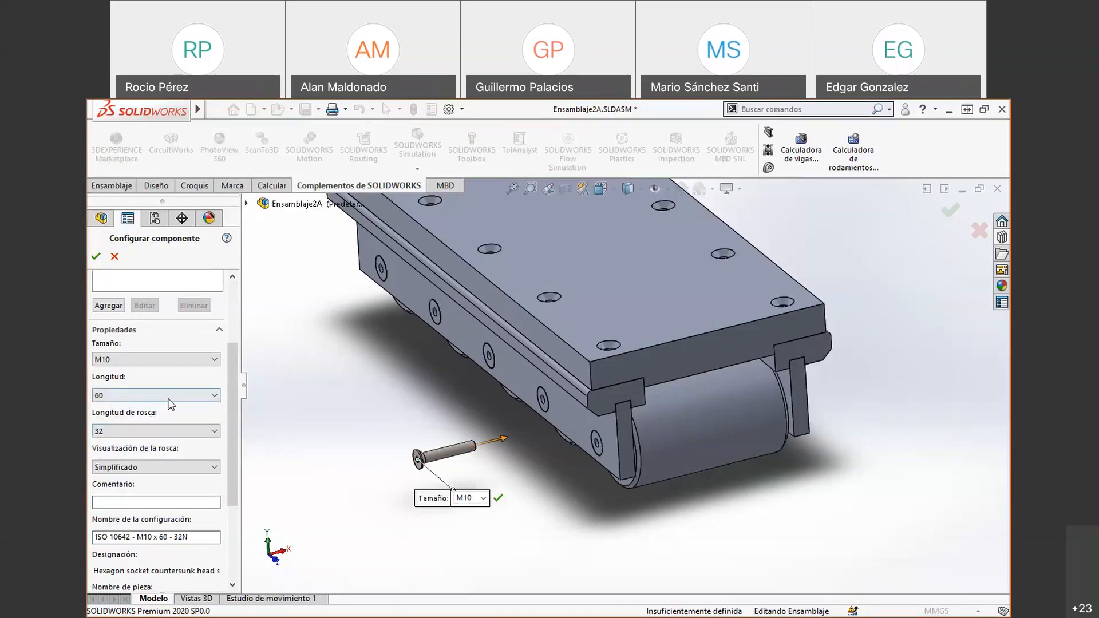
left_click(168, 399)
left_click(162, 469)
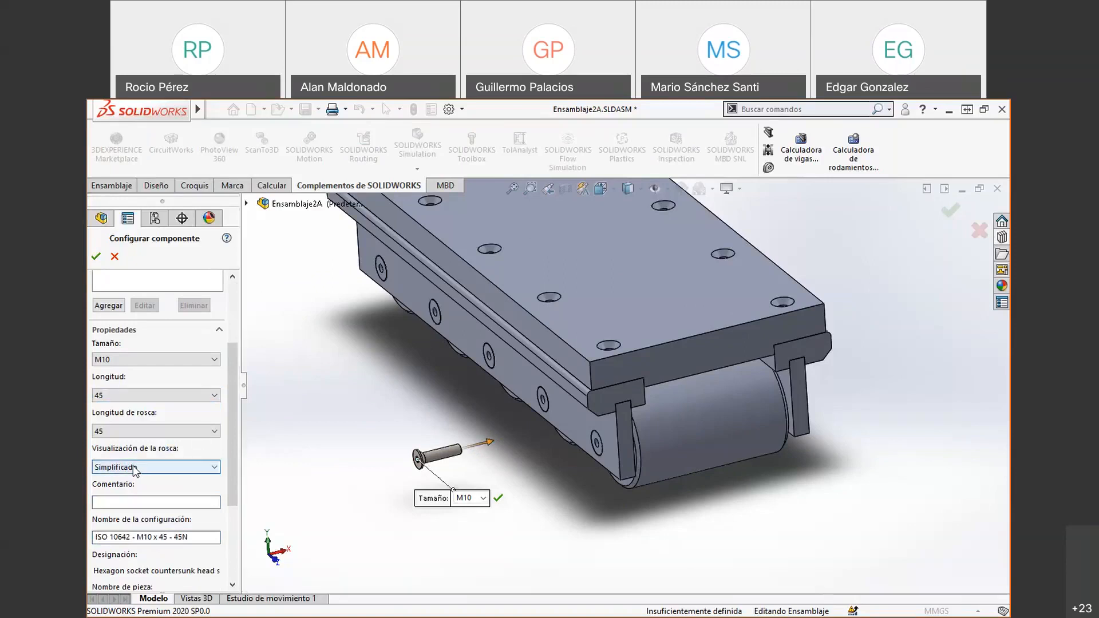
- Try the Cosmético thread display on the screw and inspect its shank up close
scroll(452, 458, "down", 6)
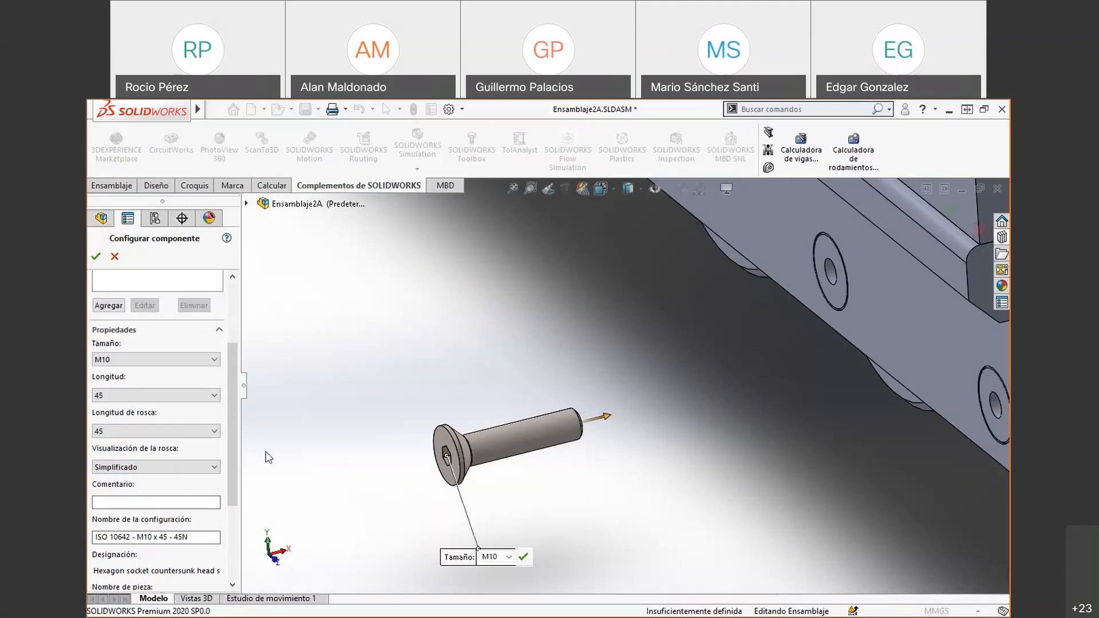
left_click(214, 467)
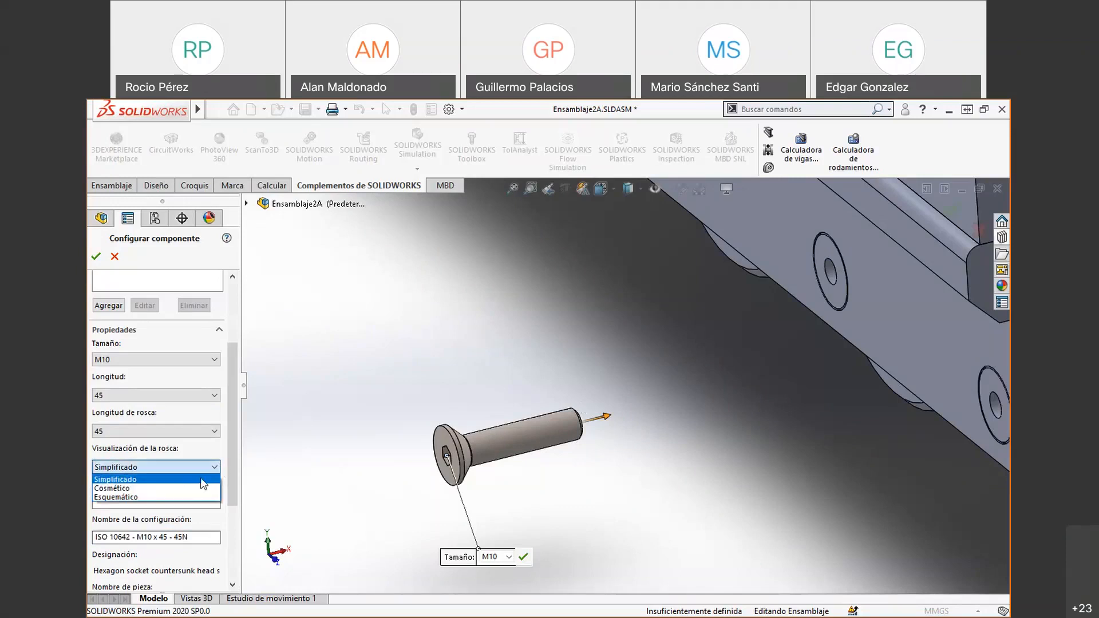
left_click(188, 489)
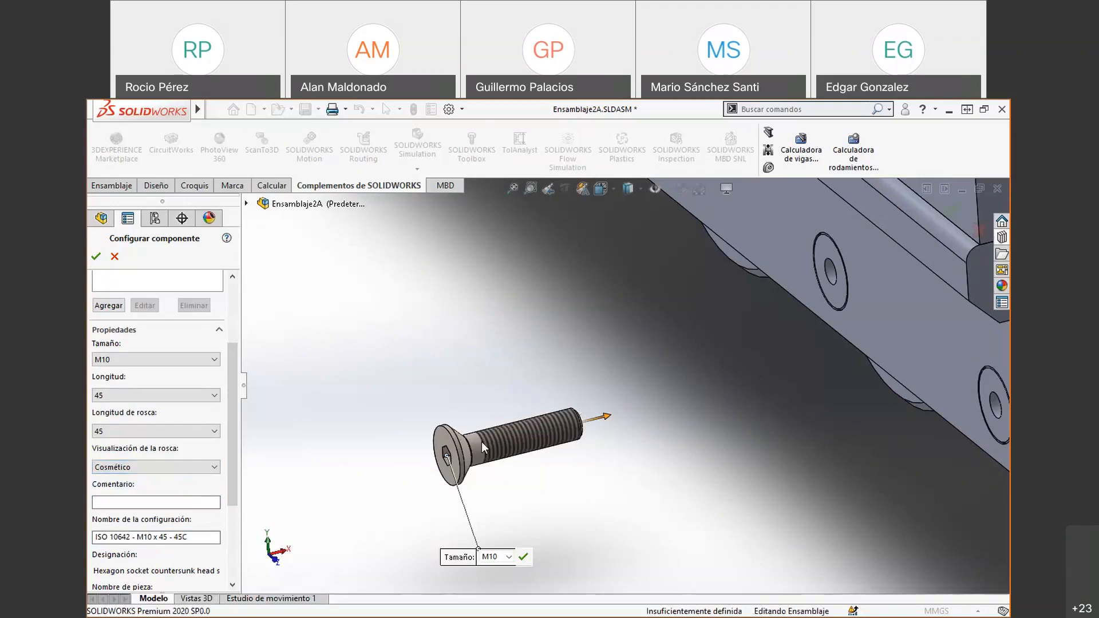
scroll(482, 442, "down", 3)
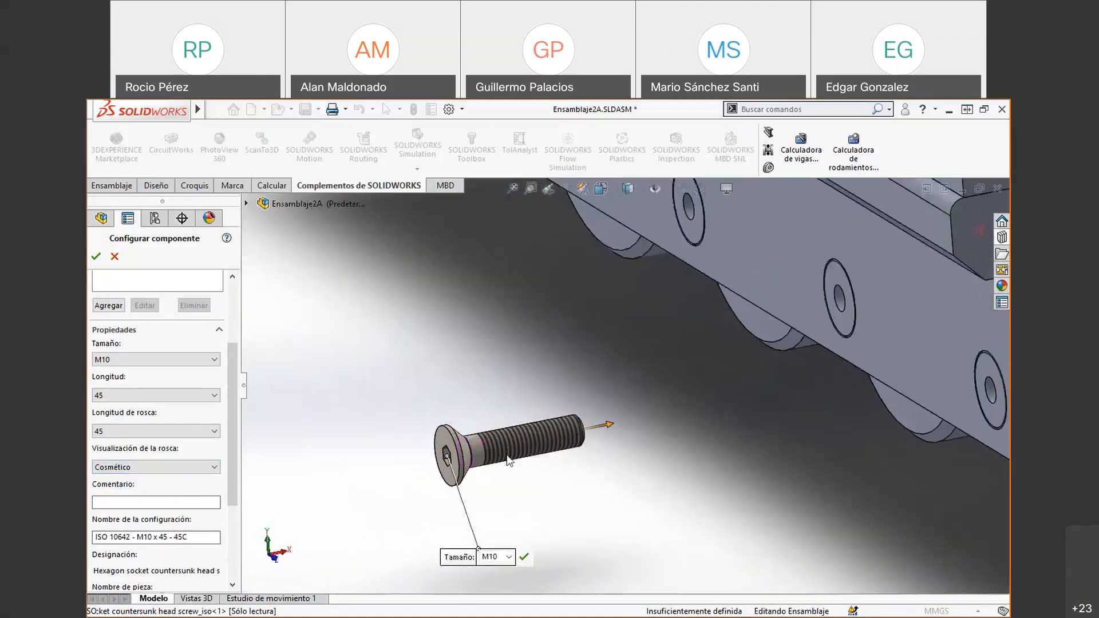
scroll(515, 401, "down", 2)
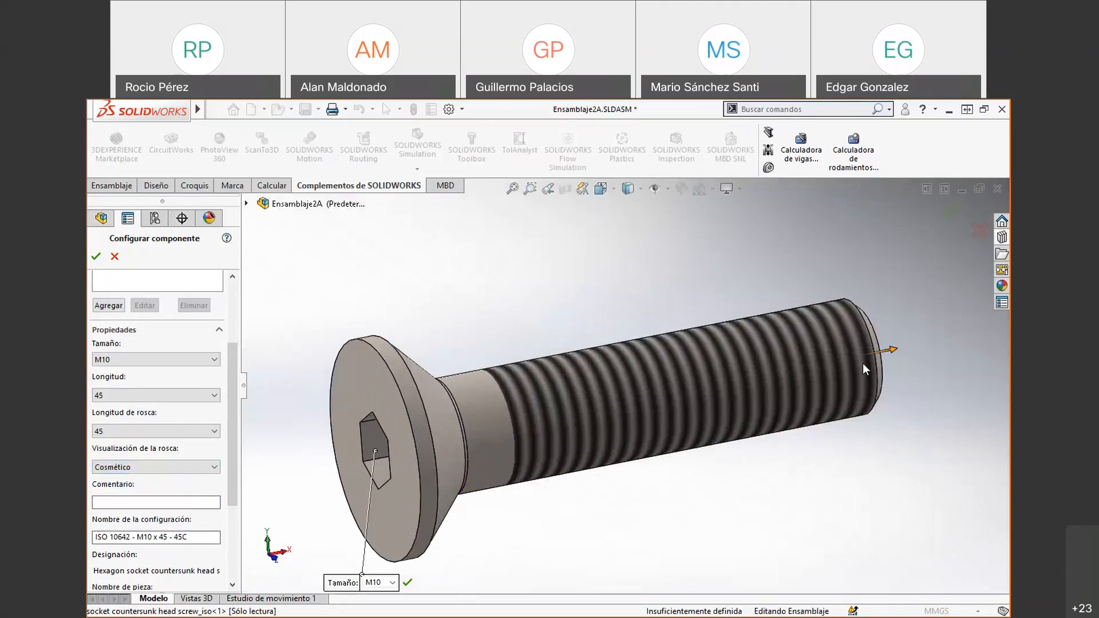
scroll(864, 363, "up", 5)
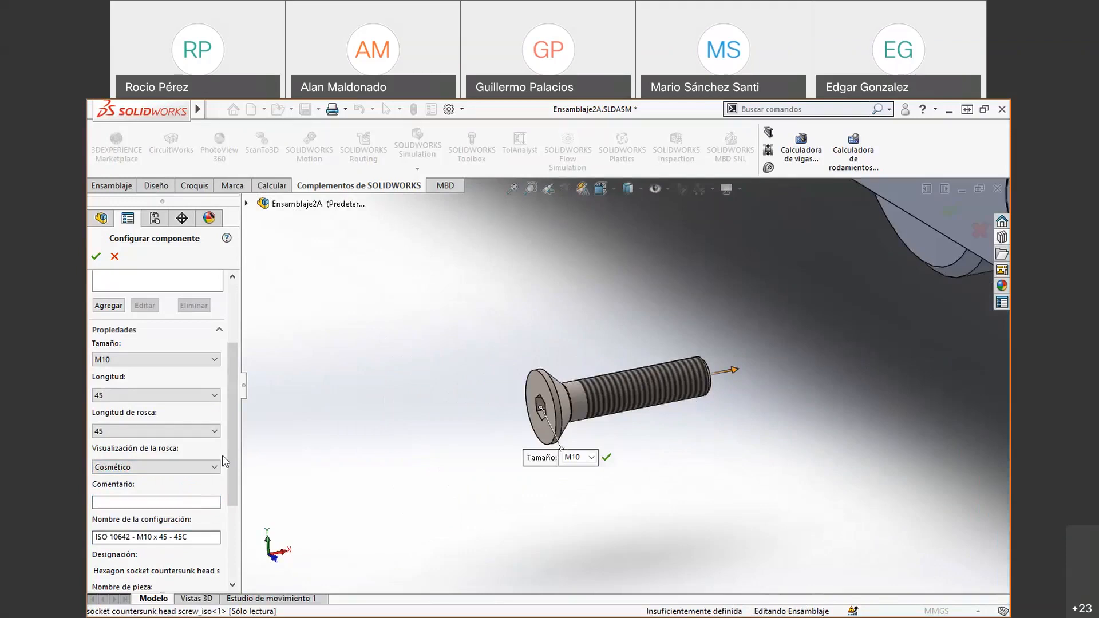
- Try the Esquemático thread display on the screw and inspect the thread profile from several angles
left_click(214, 467)
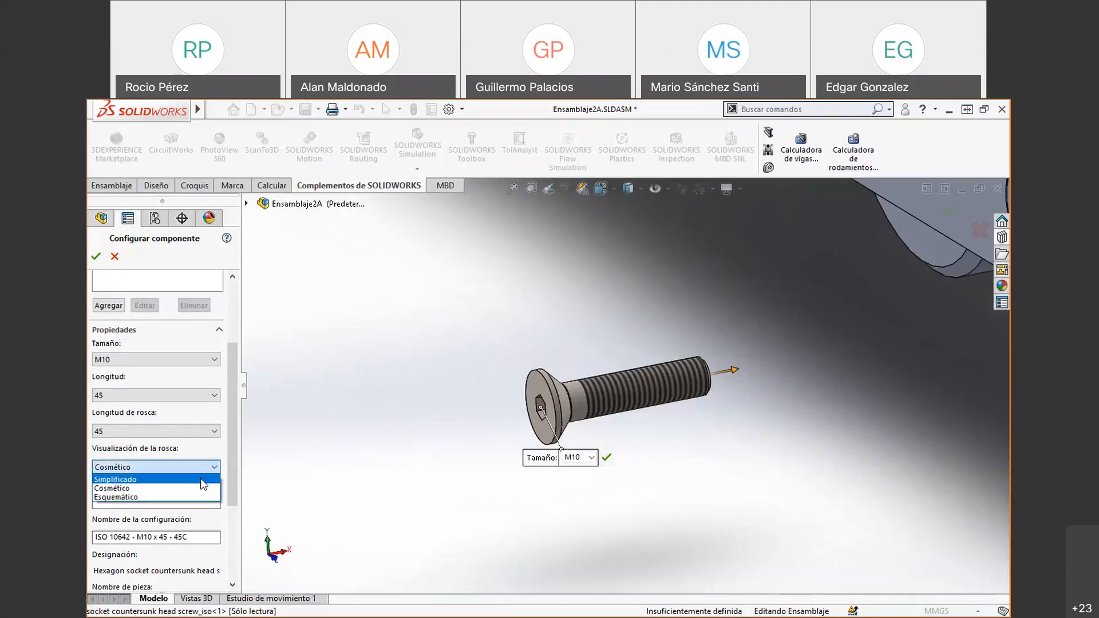
left_click(160, 496)
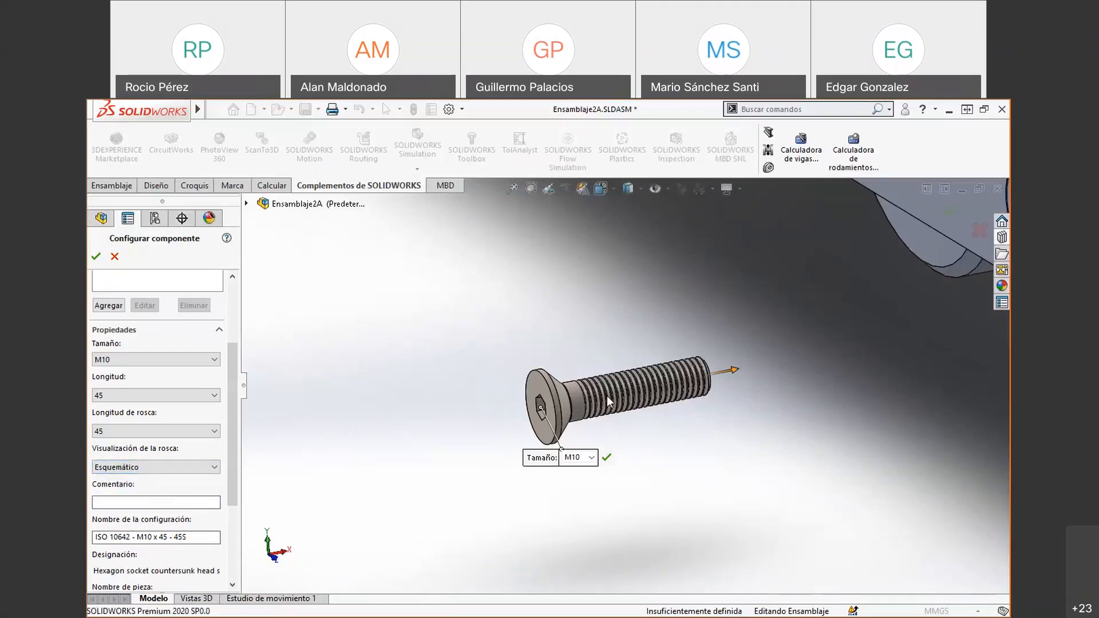
scroll(595, 394, "down", 8)
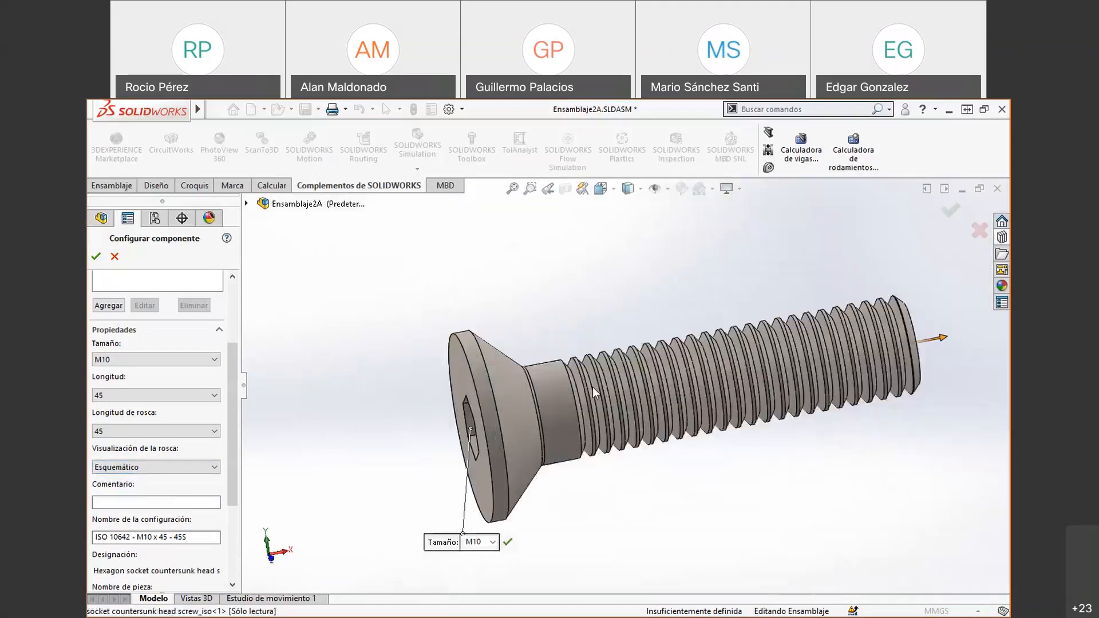
scroll(593, 385, "down", 5)
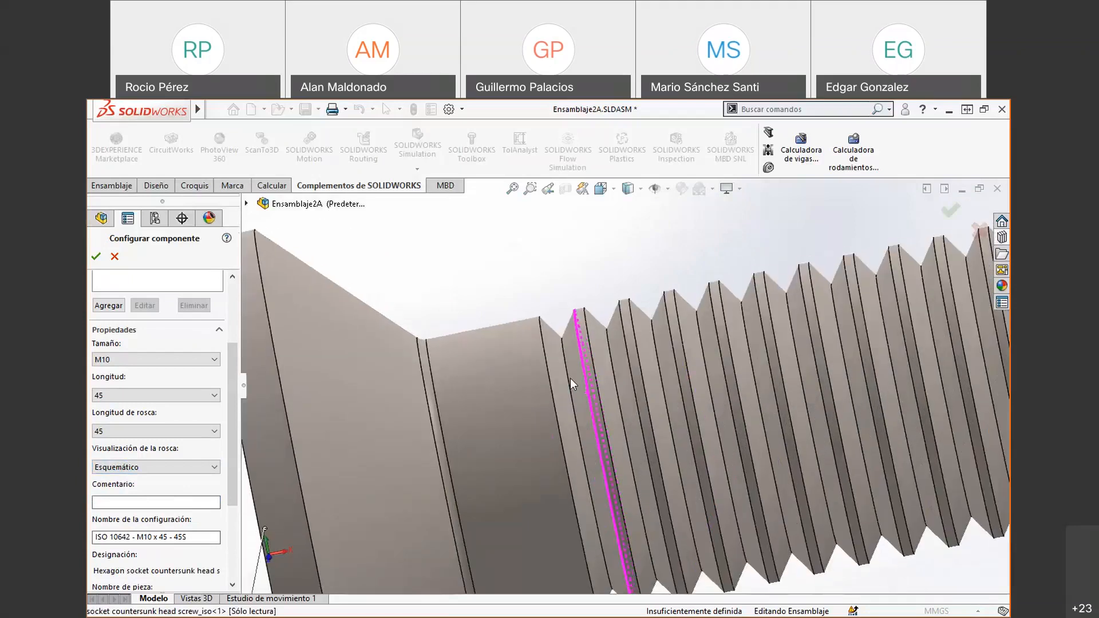
scroll(828, 311, "up", 10)
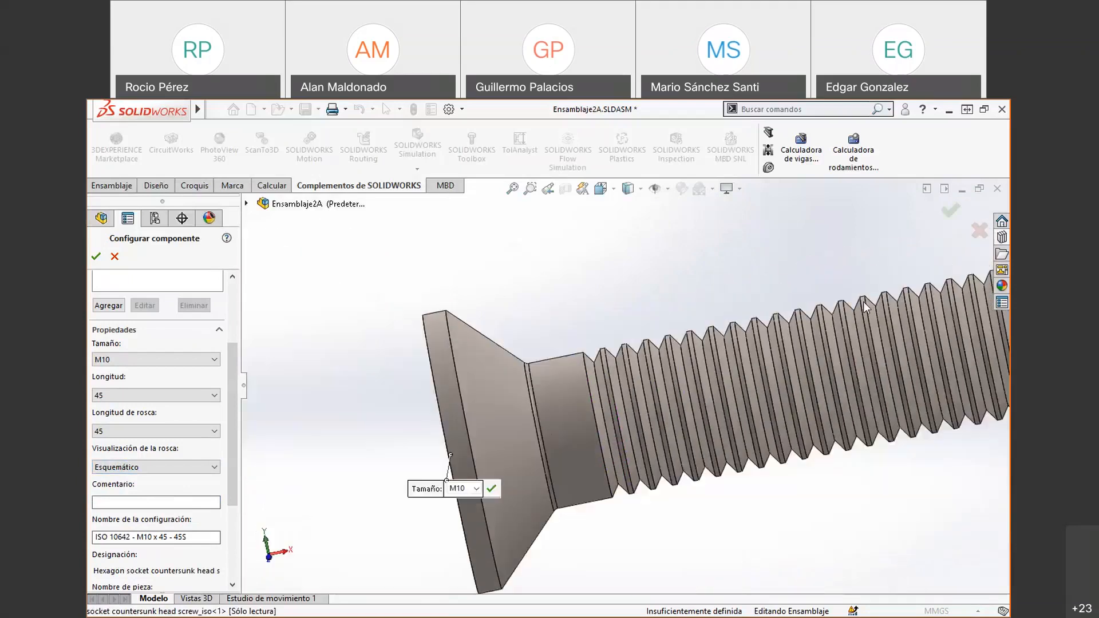
scroll(831, 410, "down", 3)
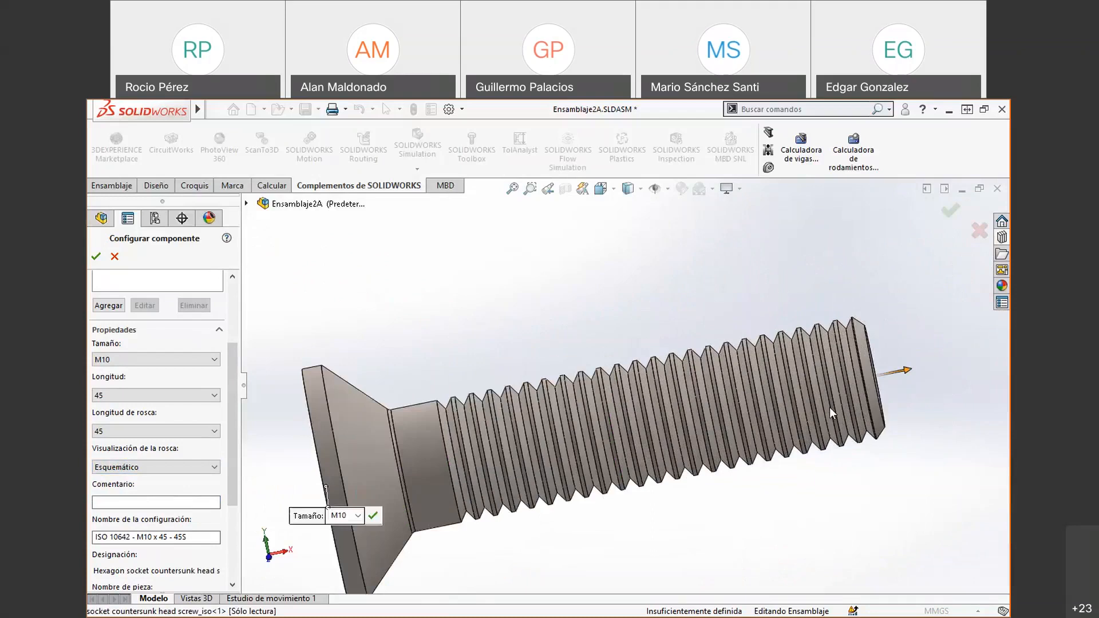
scroll(696, 434, "up", 8)
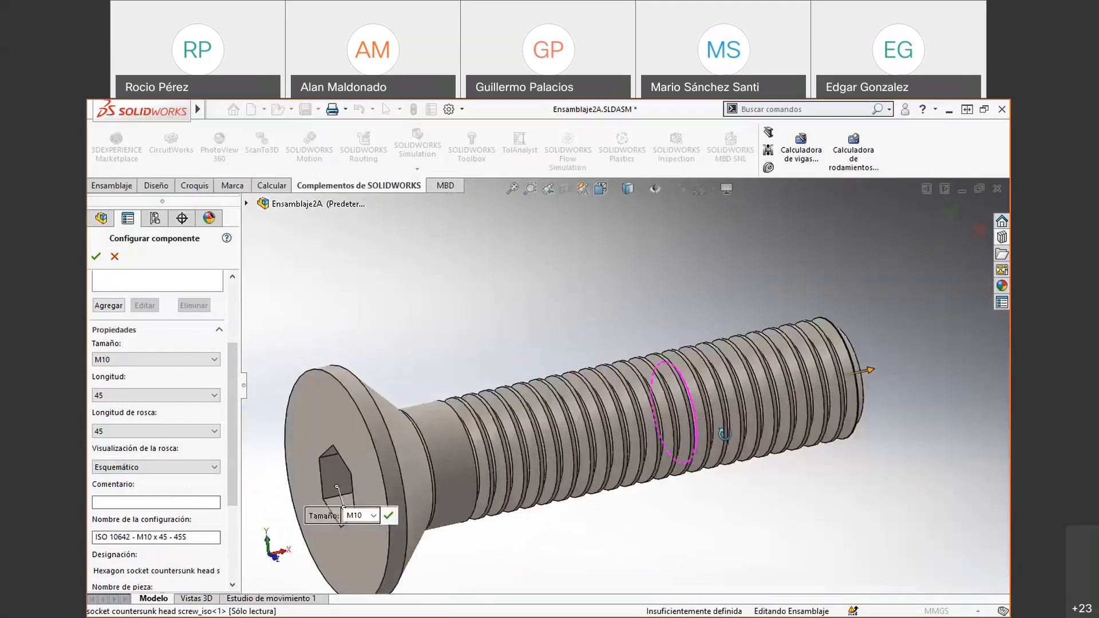
- Set the screw's thread display to Simplificado and accept the M10 x 45 configuration, placing no additional copies
left_click(125, 468)
left_click(120, 480)
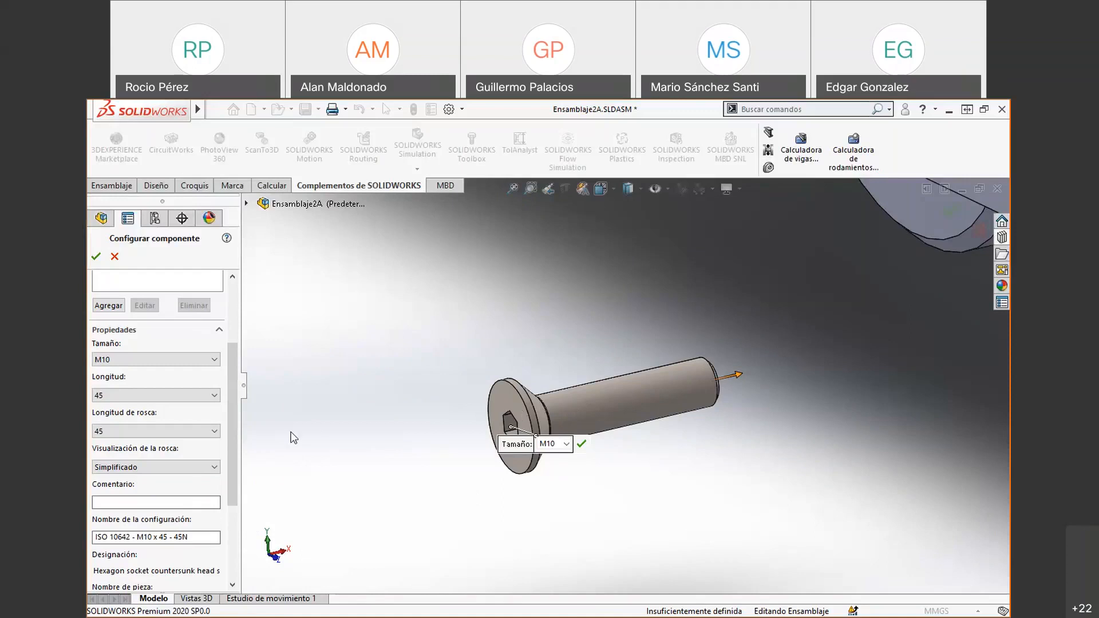
scroll(500, 454, "down", 1)
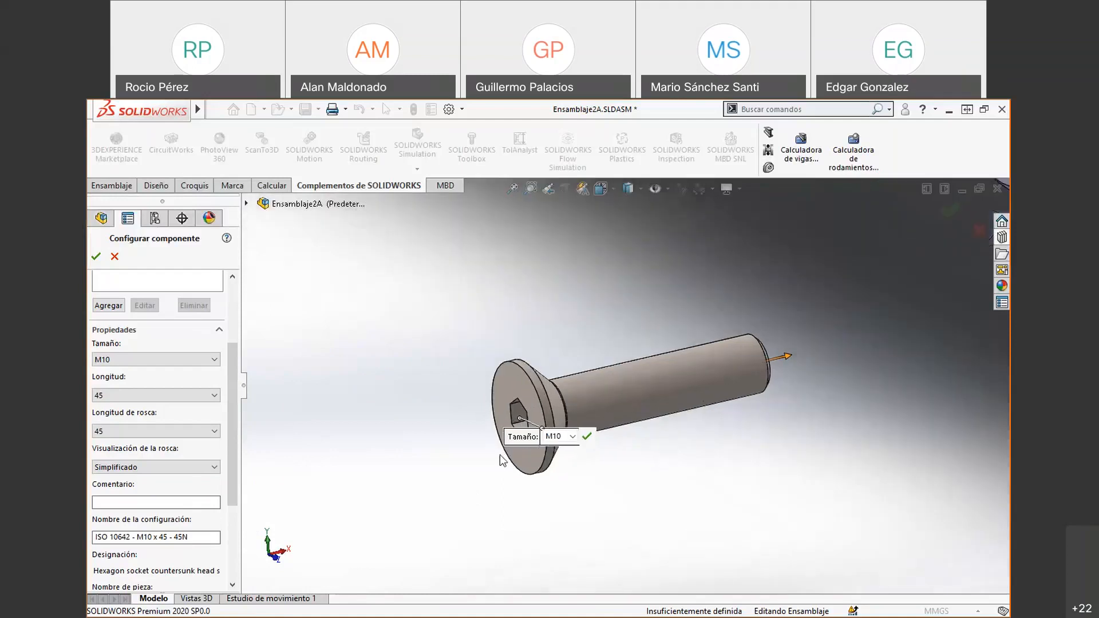
scroll(500, 454, "up", 3)
scroll(630, 378, "up", 1)
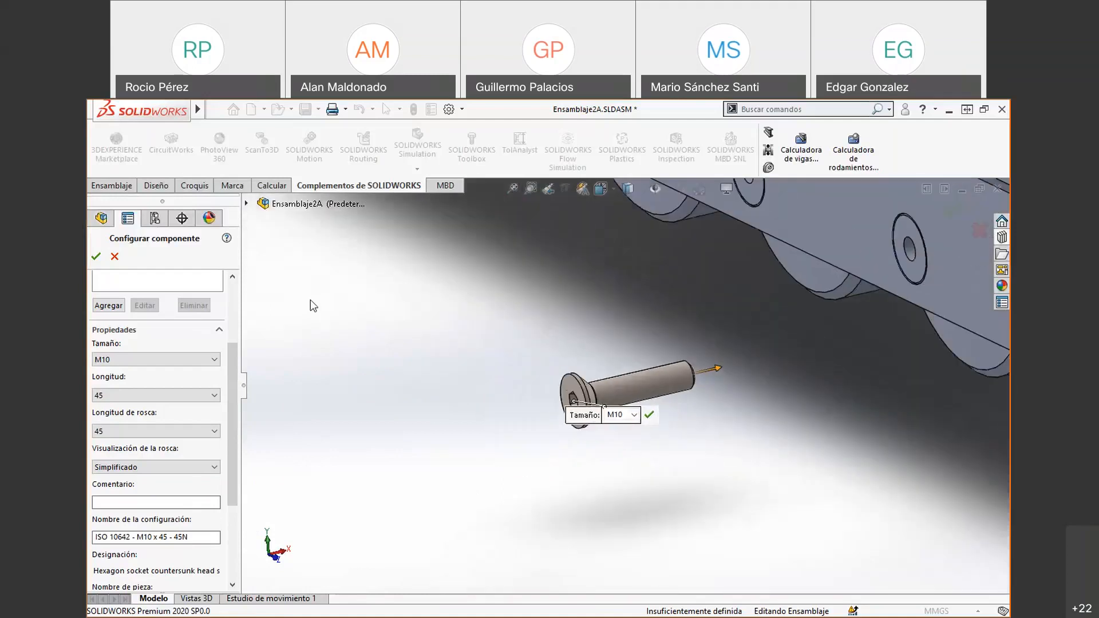
left_click(97, 257)
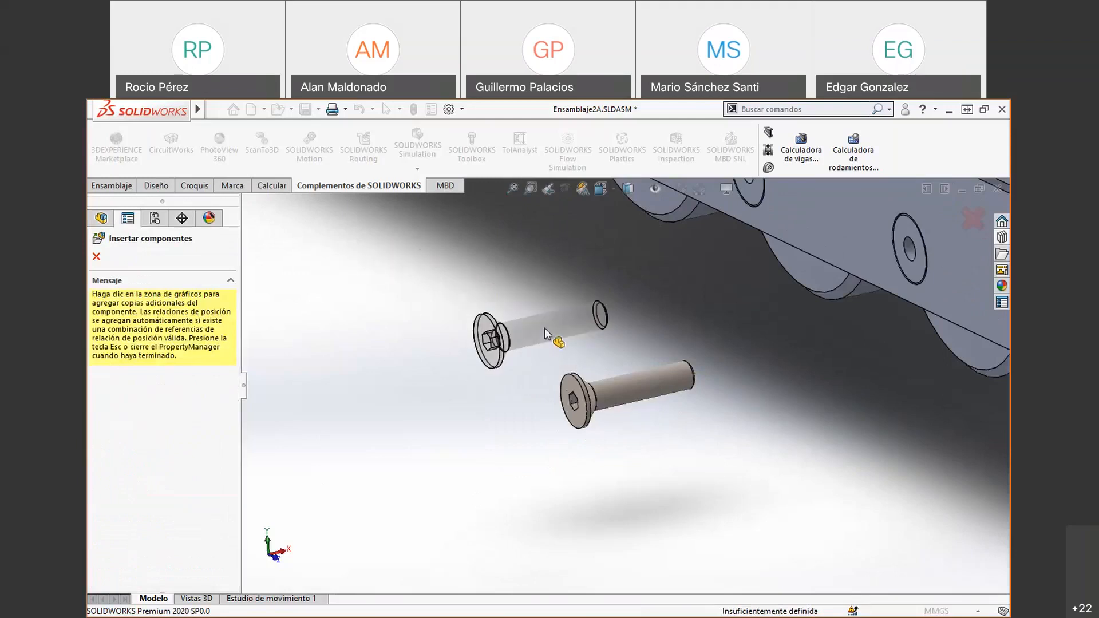
key("Escape")
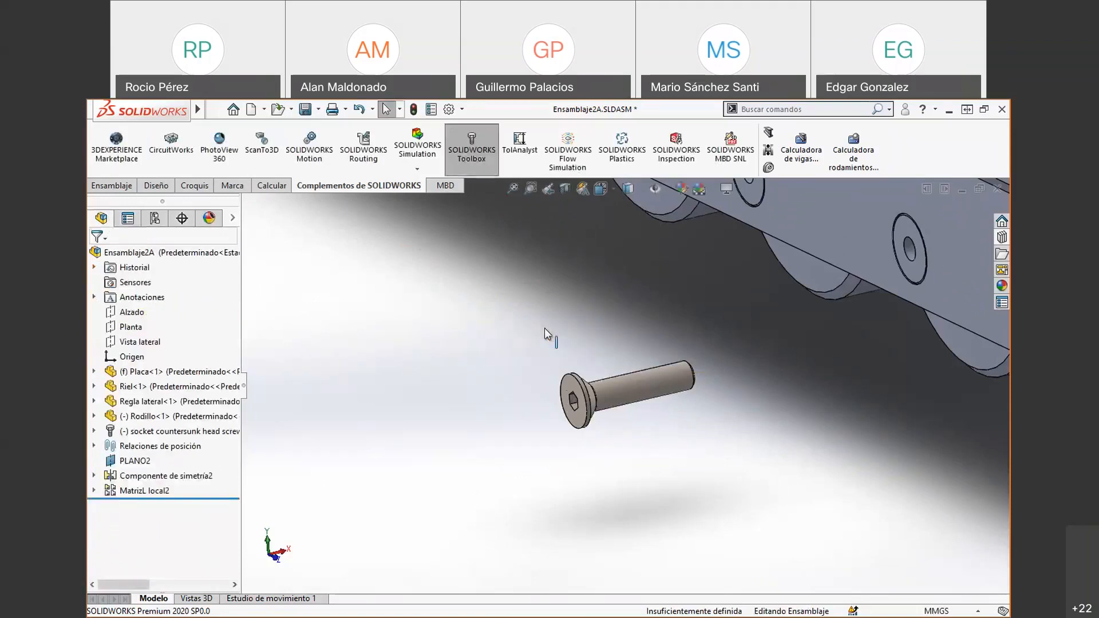
- Examine the inserted countersunk screw and the roller holes along the side rule
scroll(595, 355, "up", 1)
scroll(644, 383, "up", 4)
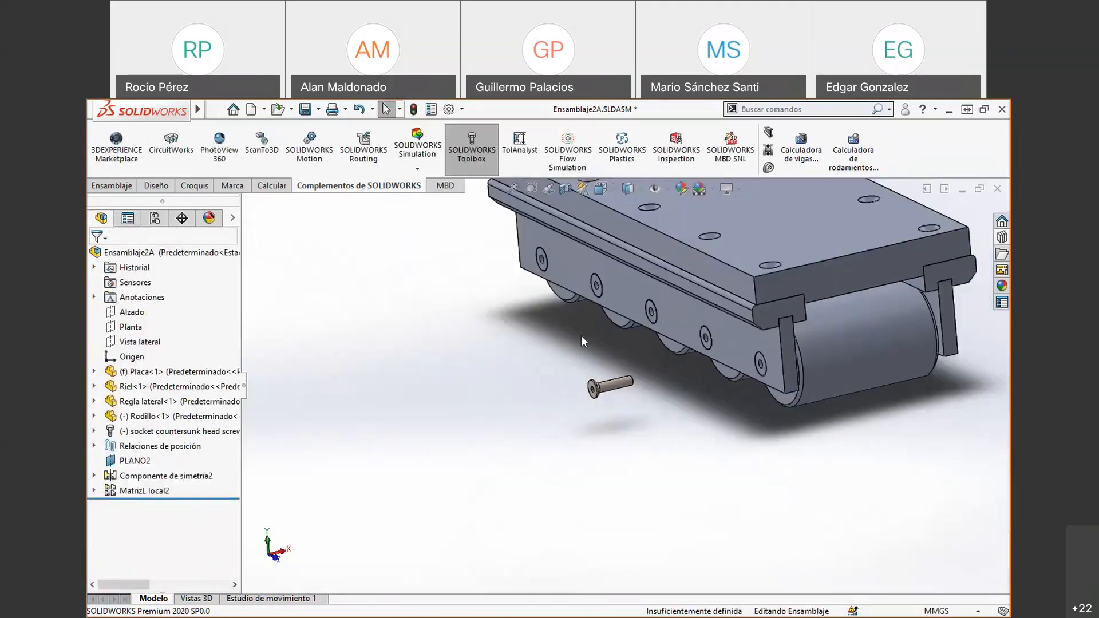
scroll(692, 360, "down", 5)
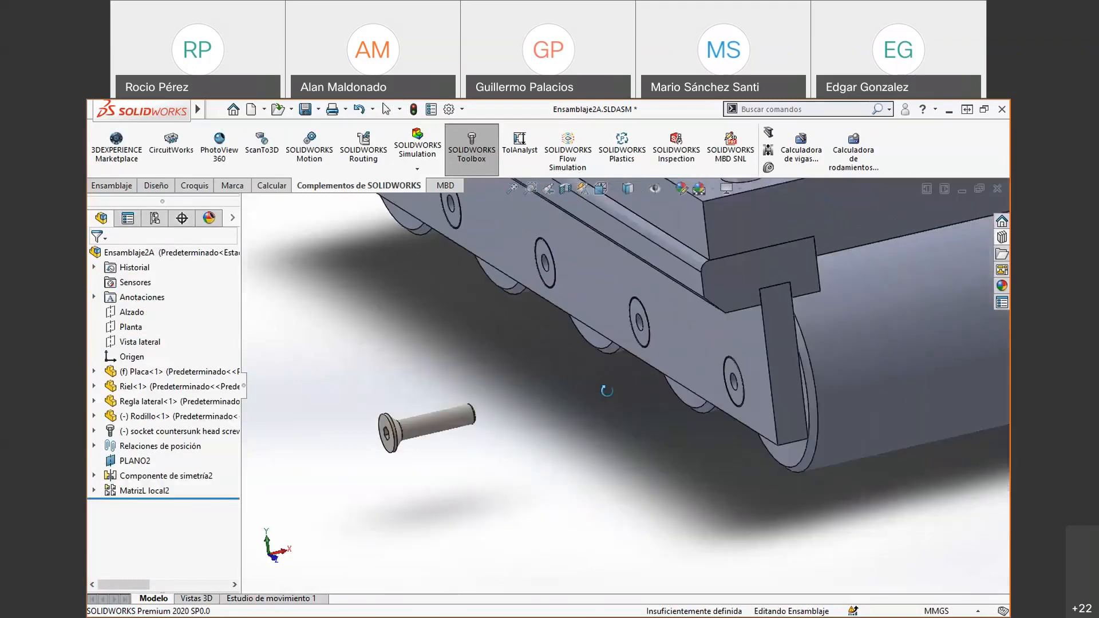
scroll(606, 391, "down", 4)
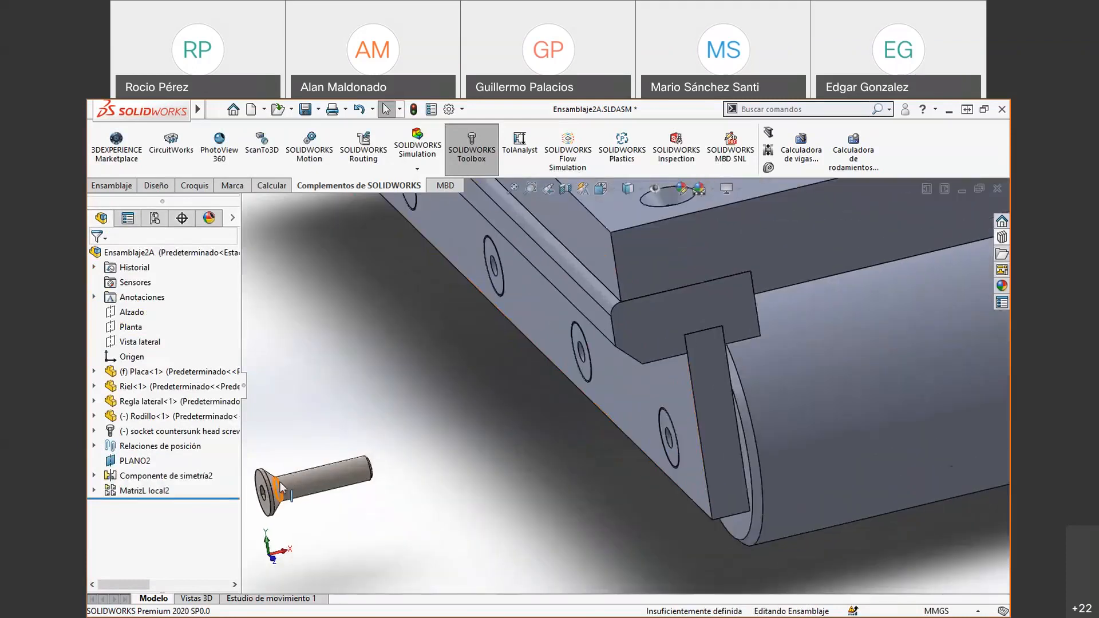
left_click(277, 483)
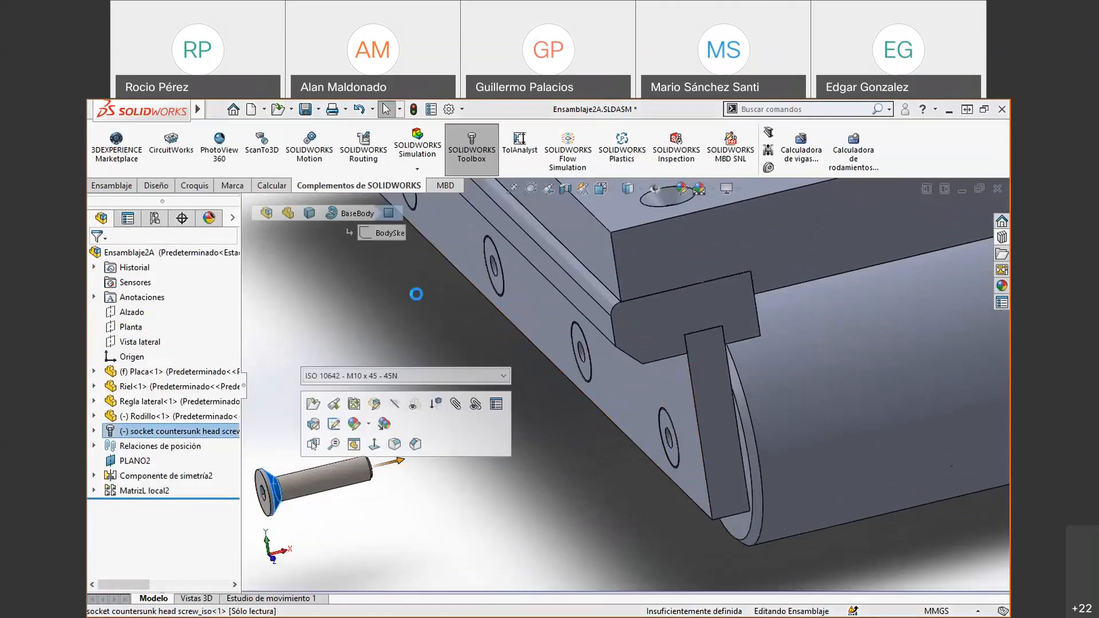
scroll(616, 263, "up", 2)
middle_click_drag(616, 262, 616, 290, "ctrl")
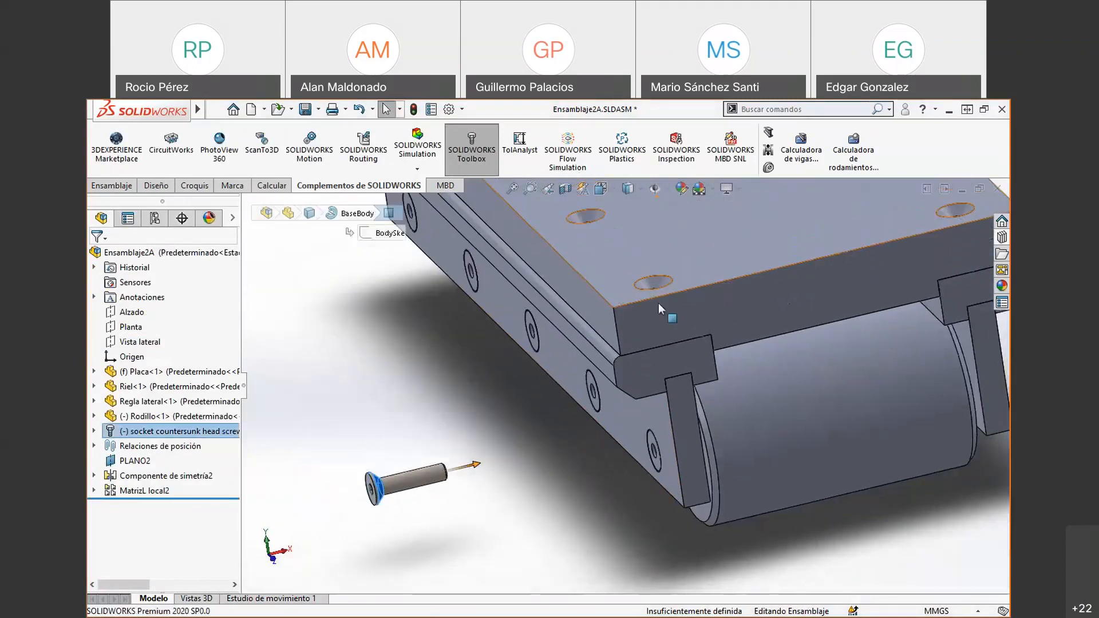
left_click(524, 397)
left_click(417, 481)
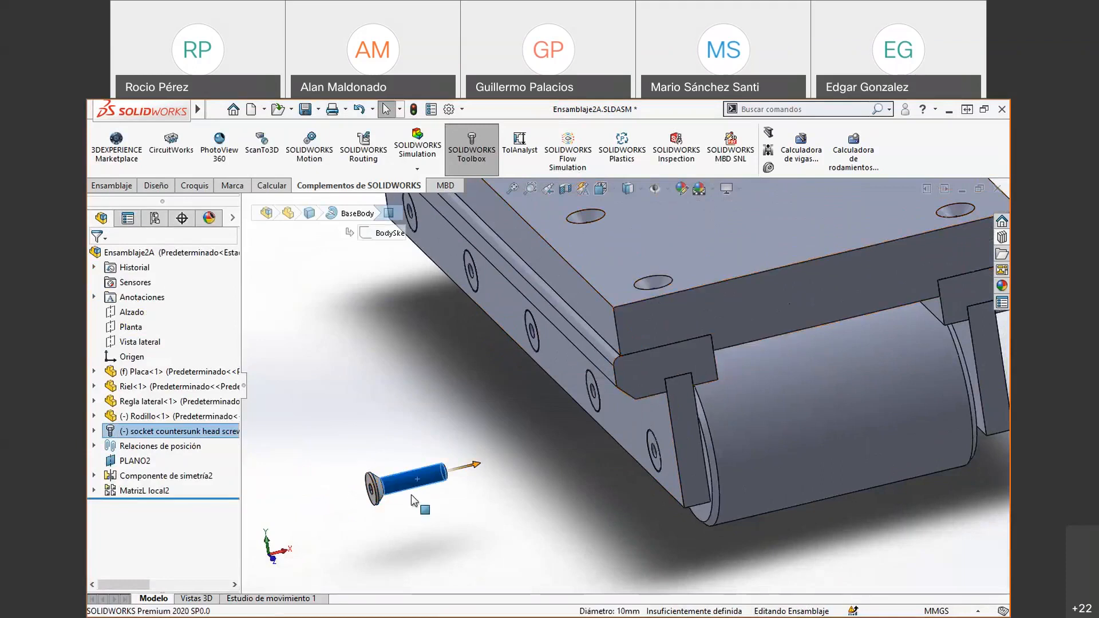
left_click(419, 444)
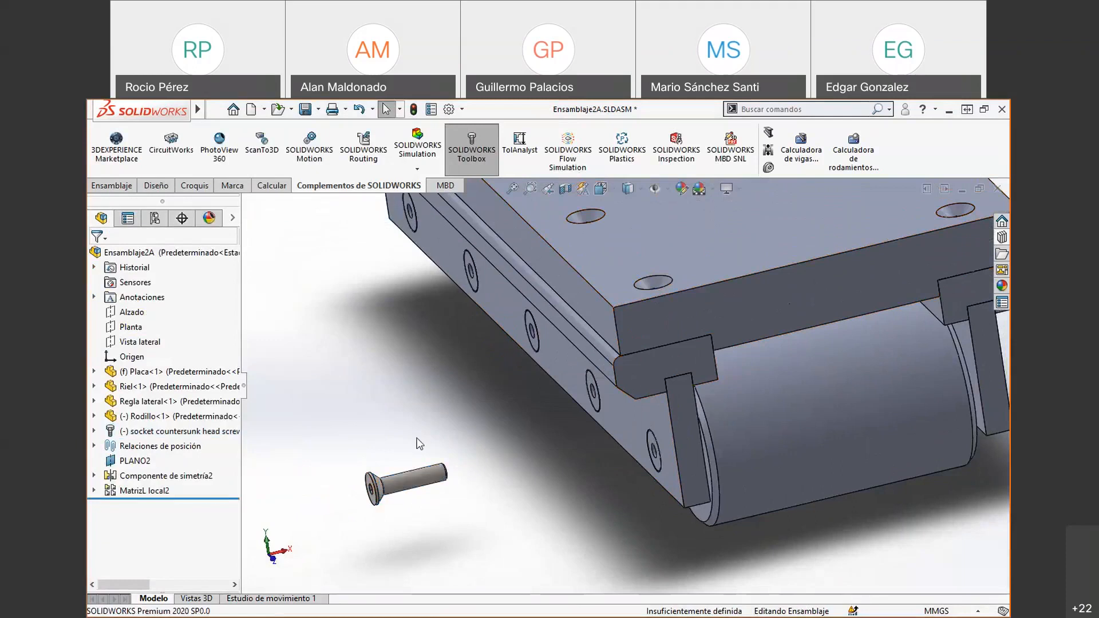
- Try a coincident mate between the loose screw's conical head face and the countersink of the plate's corner hole
scroll(420, 444, "down", 5)
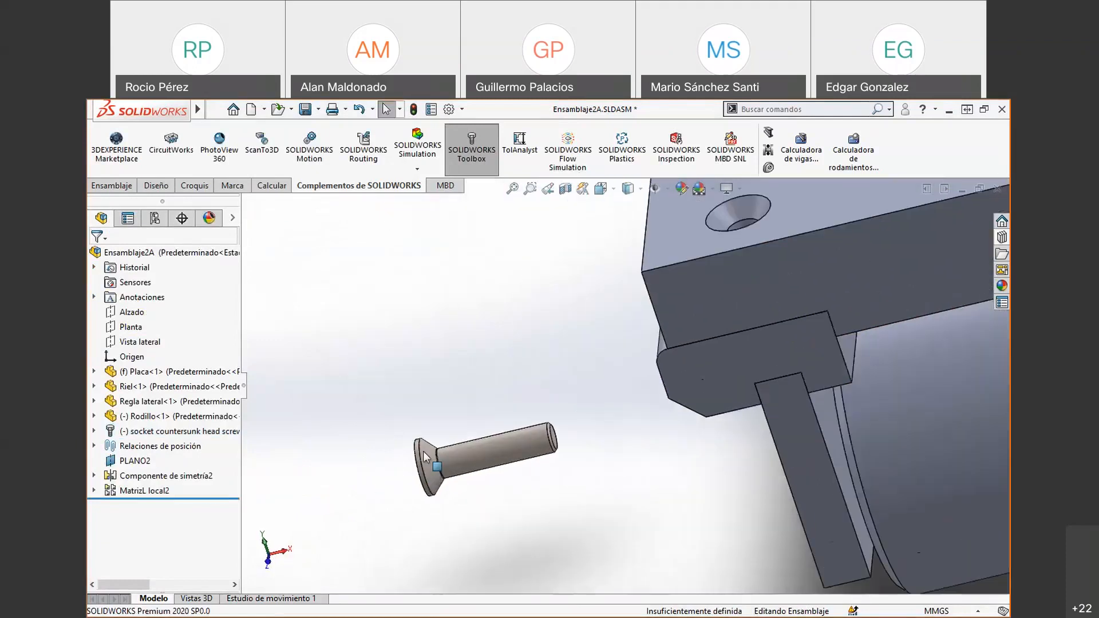
left_click(428, 452)
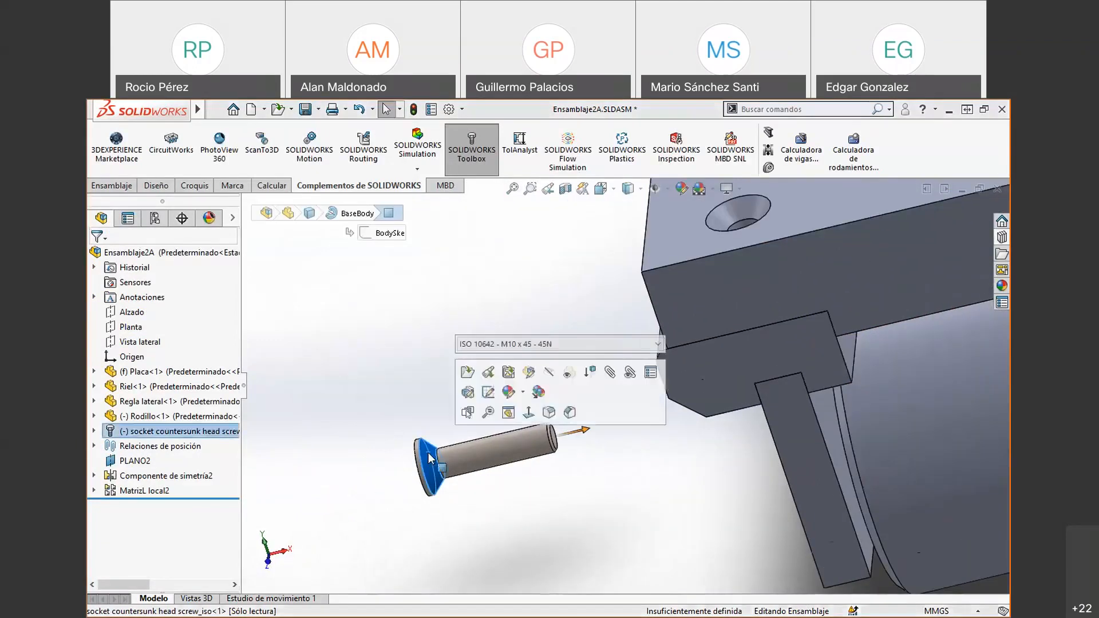
left_click(740, 208, "ctrl")
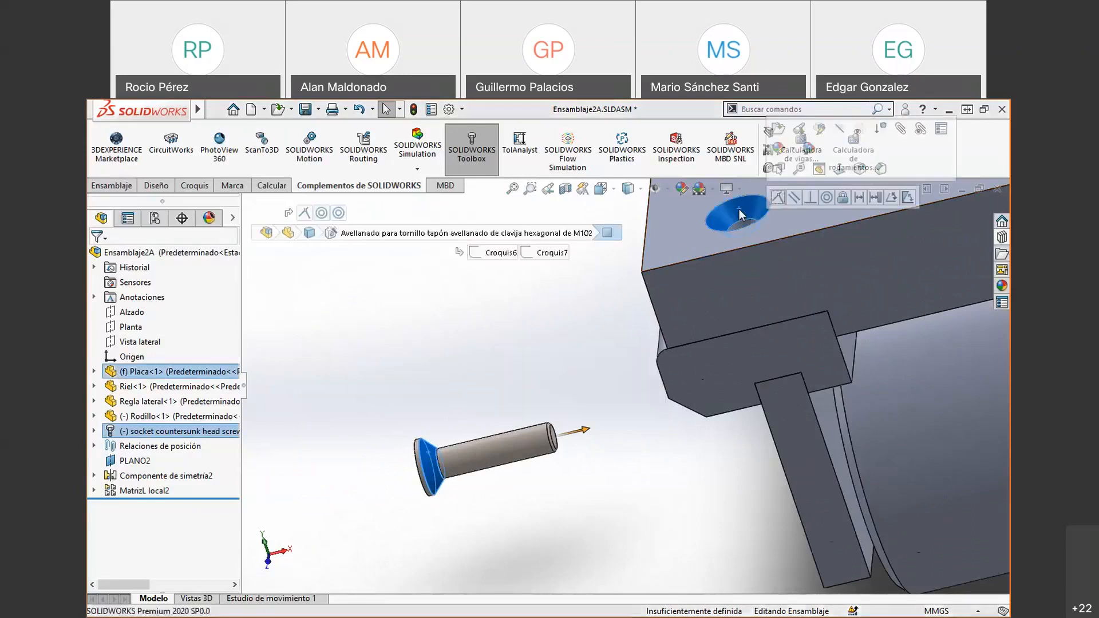
left_click(776, 197)
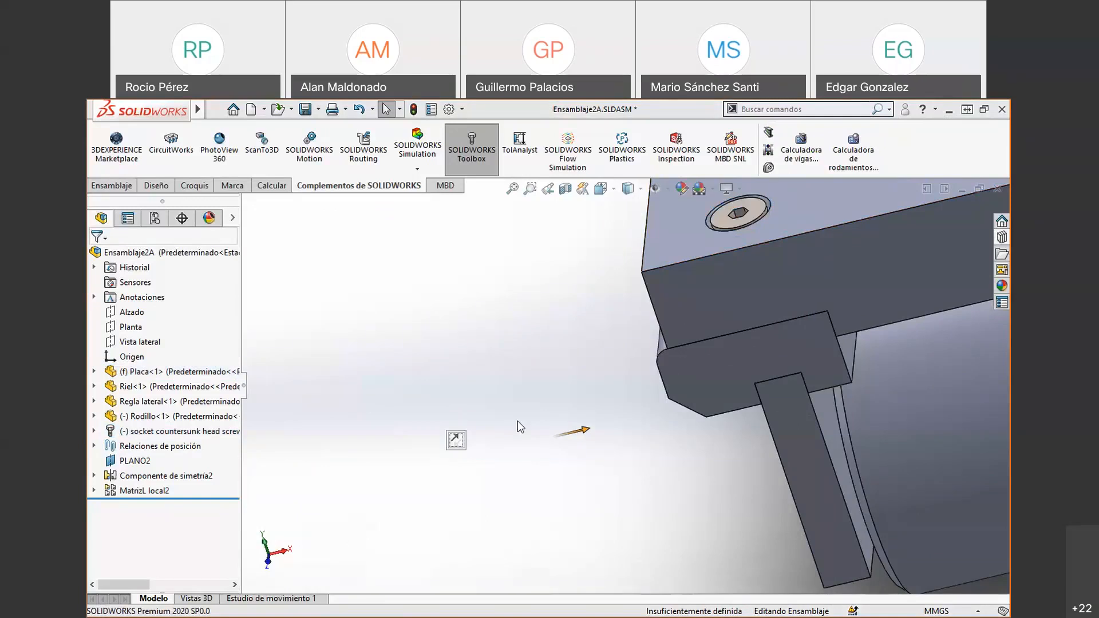
middle_click_drag(517, 421, 573, 424)
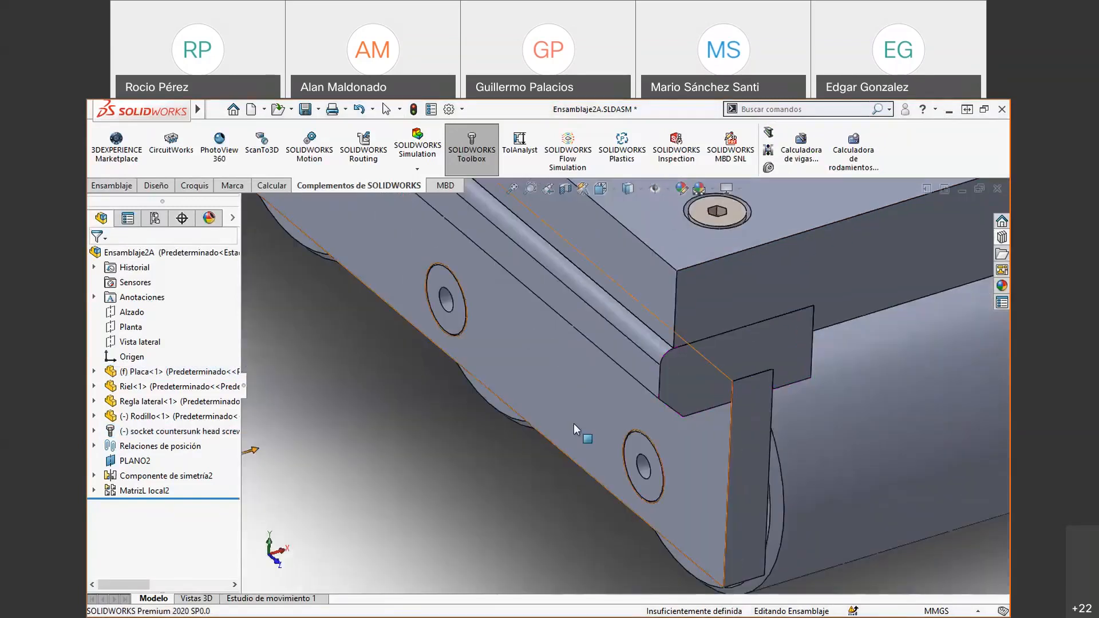
scroll(627, 382, "up", 6)
middle_click_drag(699, 327, 702, 314)
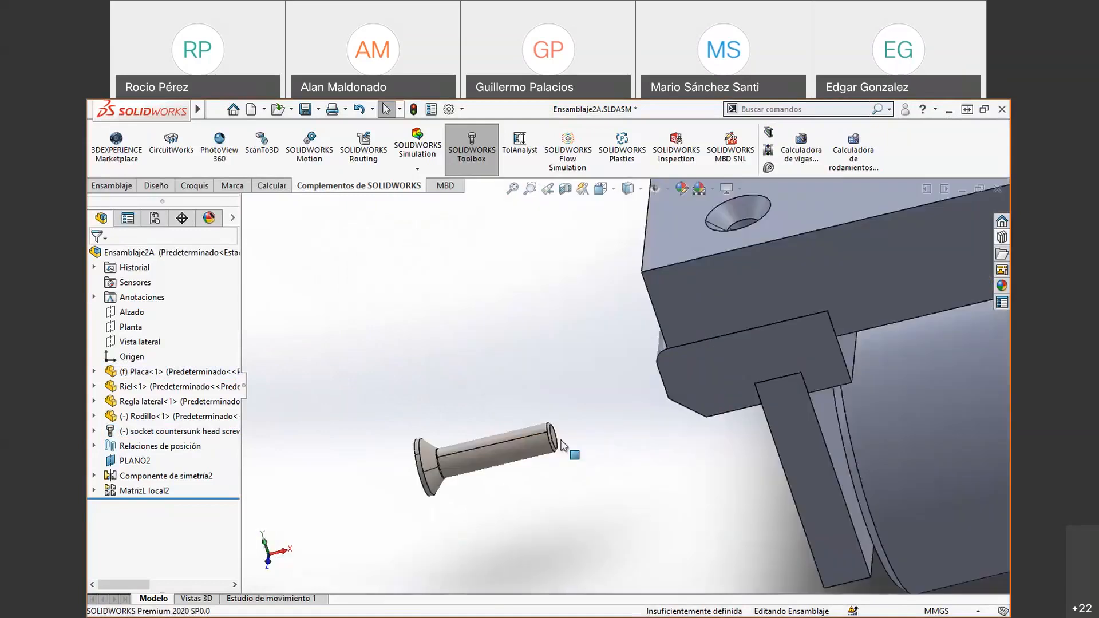
- Delete the loose socket countersunk head screw from the assembly
left_click_drag(387, 431, 589, 500)
left_click_drag(347, 385, 589, 518)
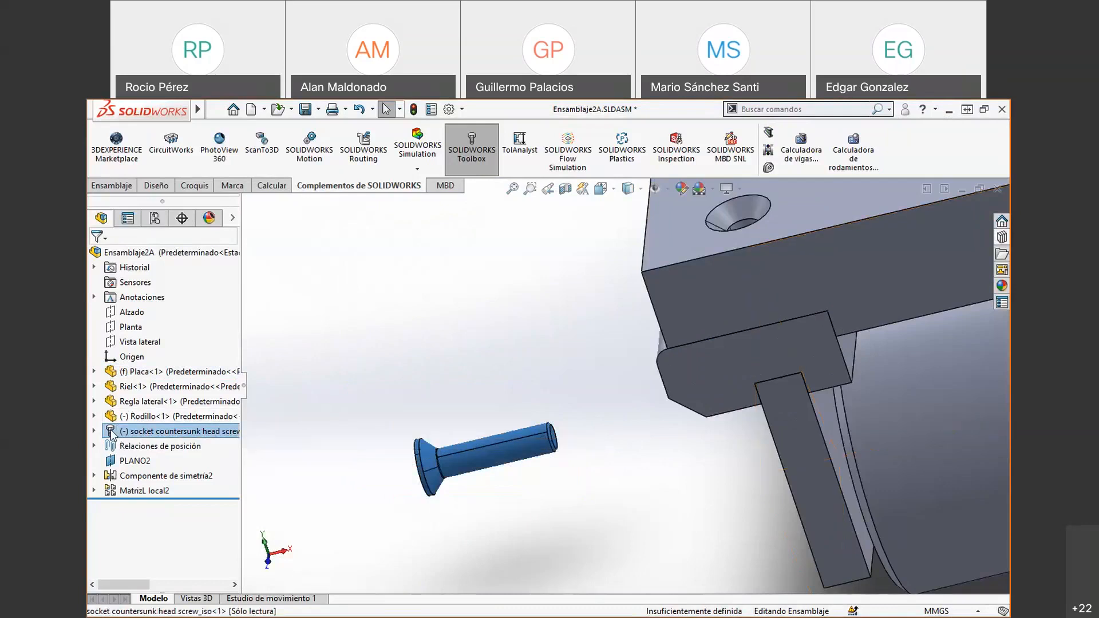
key("Delete")
left_click(291, 292)
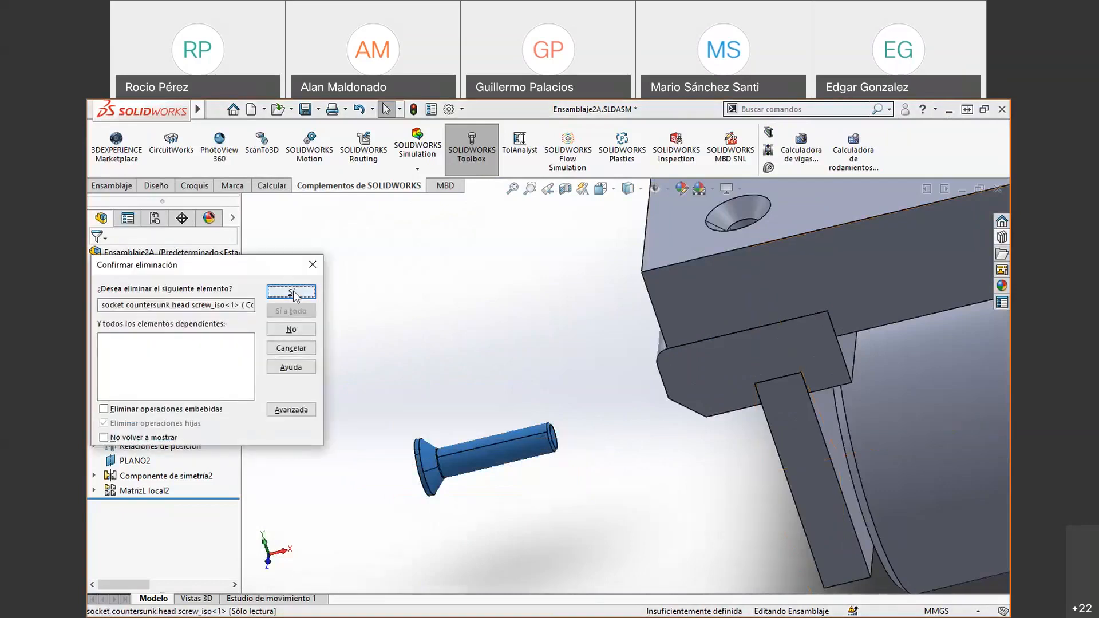
- Insert a hex socket countersunk head screw from the Toolbox into the plate's near corner hole on the side-rail side
middle_click_drag(664, 298, 764, 332)
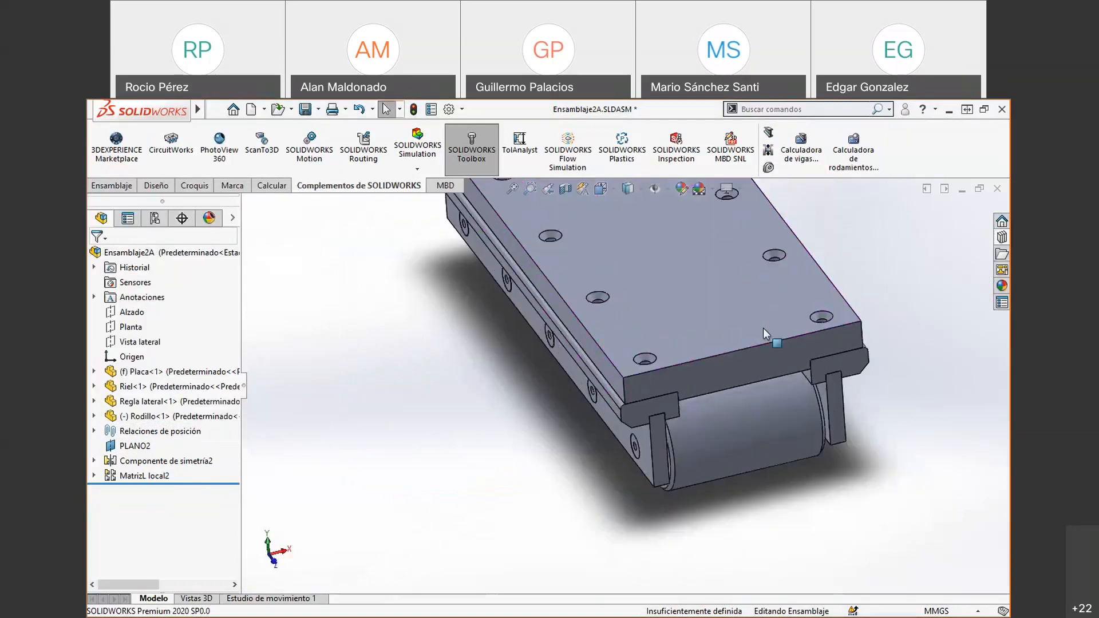
left_click(1003, 253)
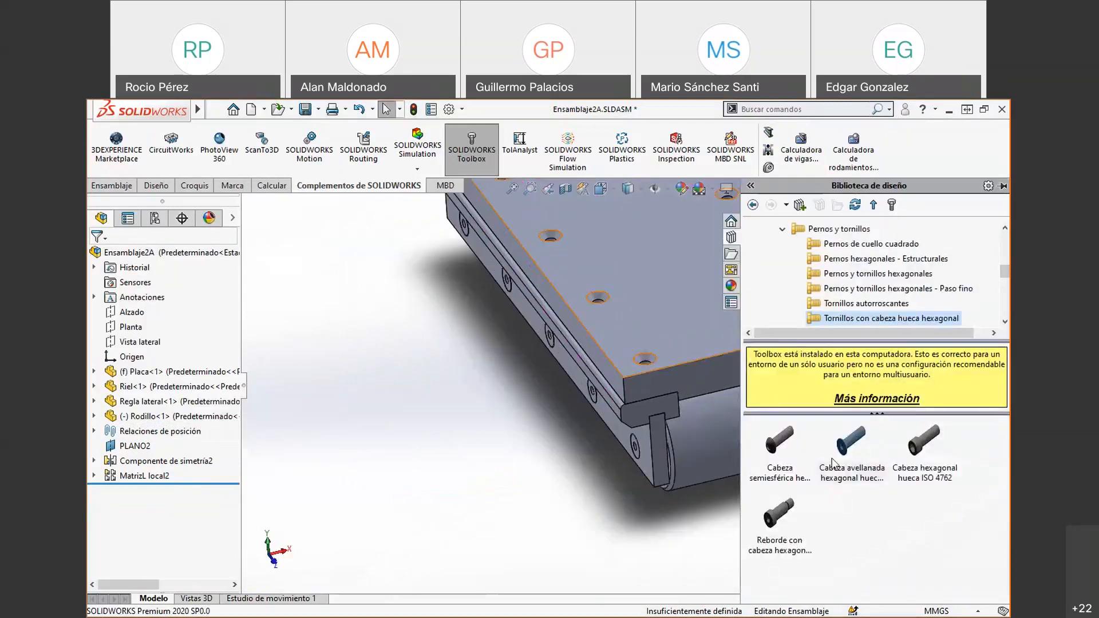
middle_click_drag(611, 338, 682, 345)
scroll(679, 343, "up", 2)
scroll(710, 367, "down", 3)
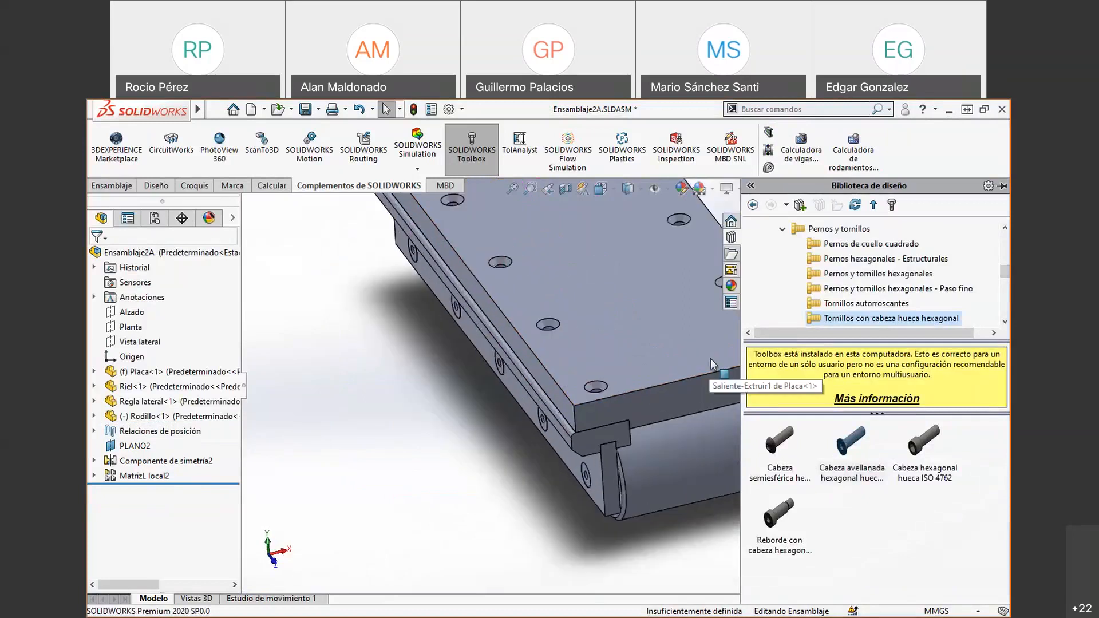
left_click_drag(850, 440, 654, 366)
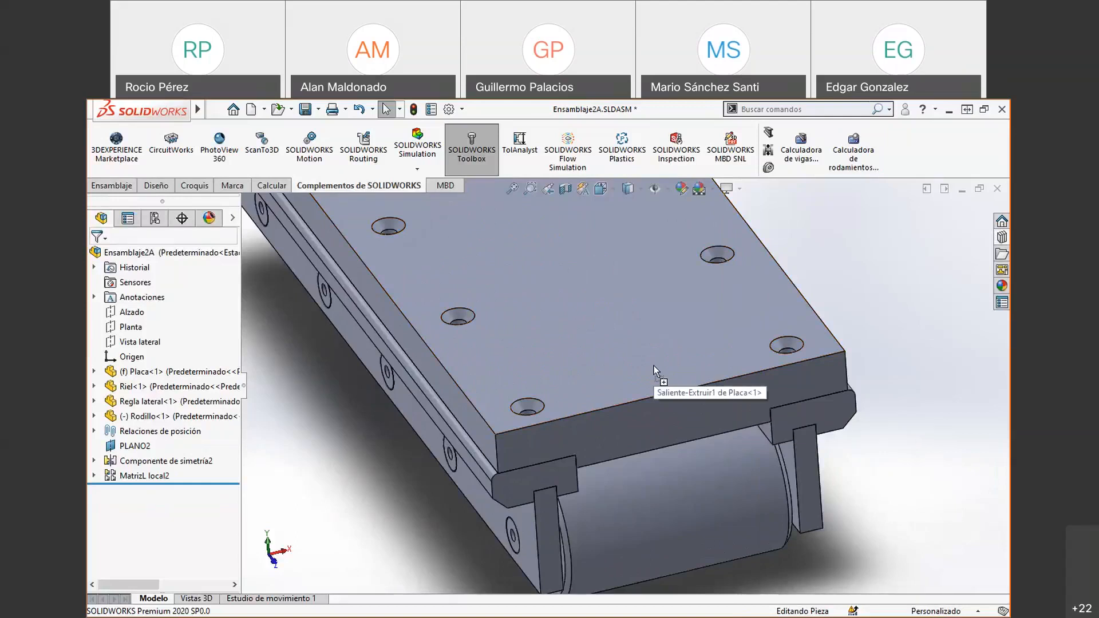
left_click_drag(654, 366, 537, 401)
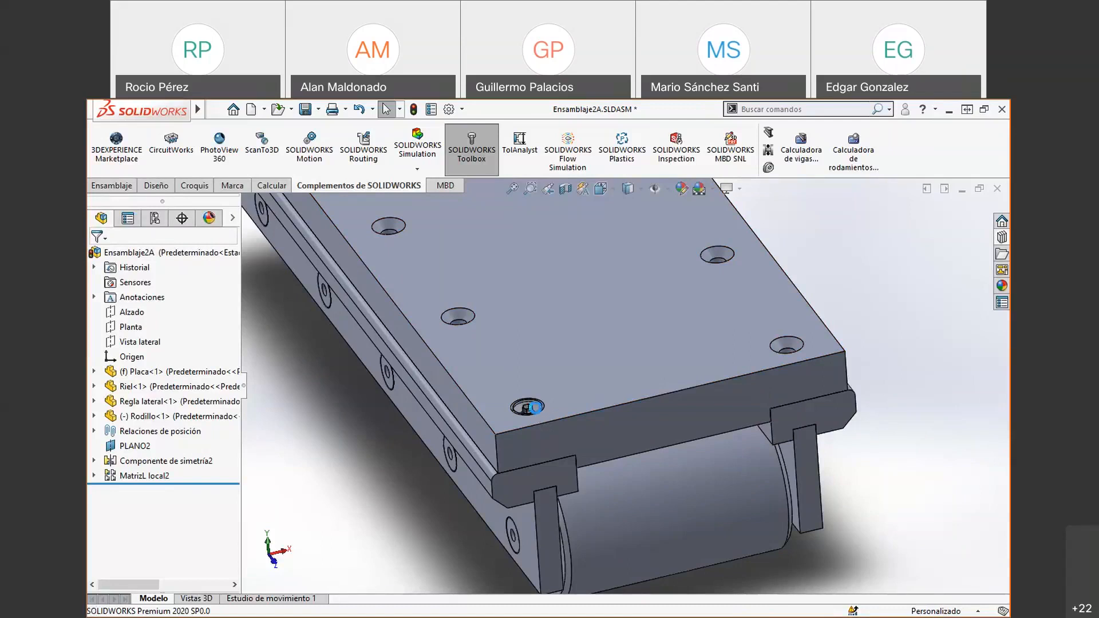
left_click_drag(536, 407, 536, 409)
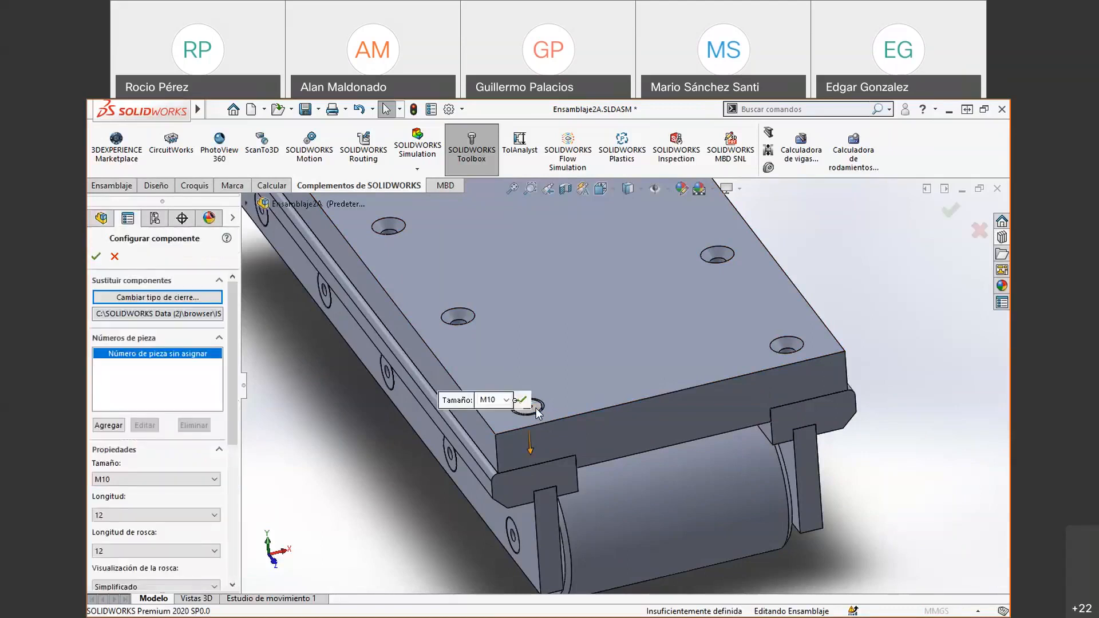
- Set the M10 screw's length to 45 and finish the insertion without placing additional copies
left_click(164, 514)
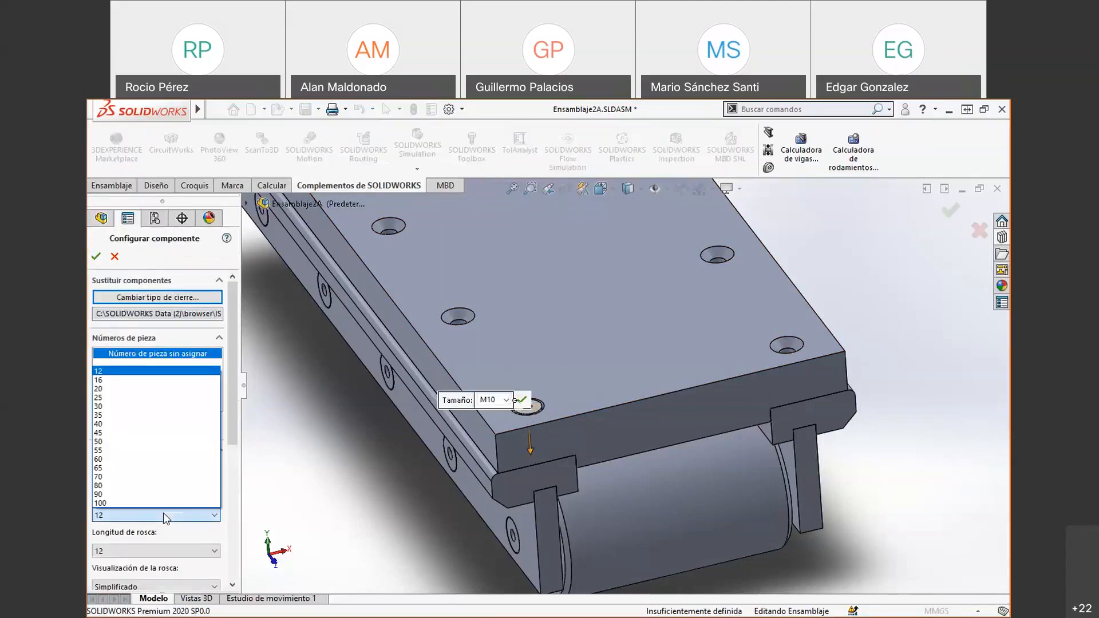
left_click(137, 434)
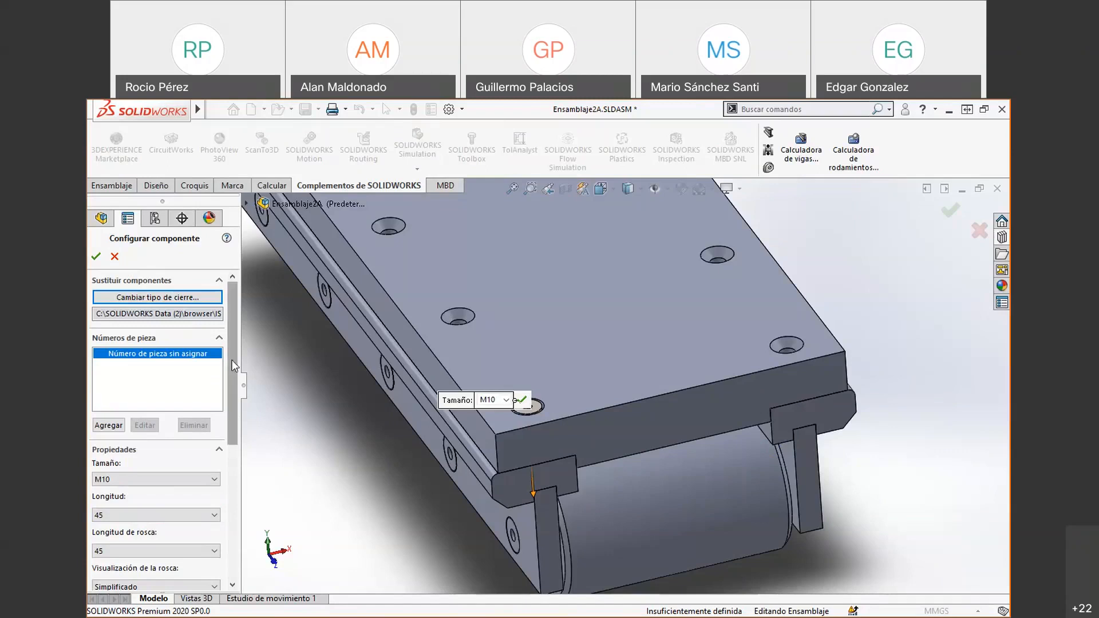
left_click_drag(233, 361, 230, 430)
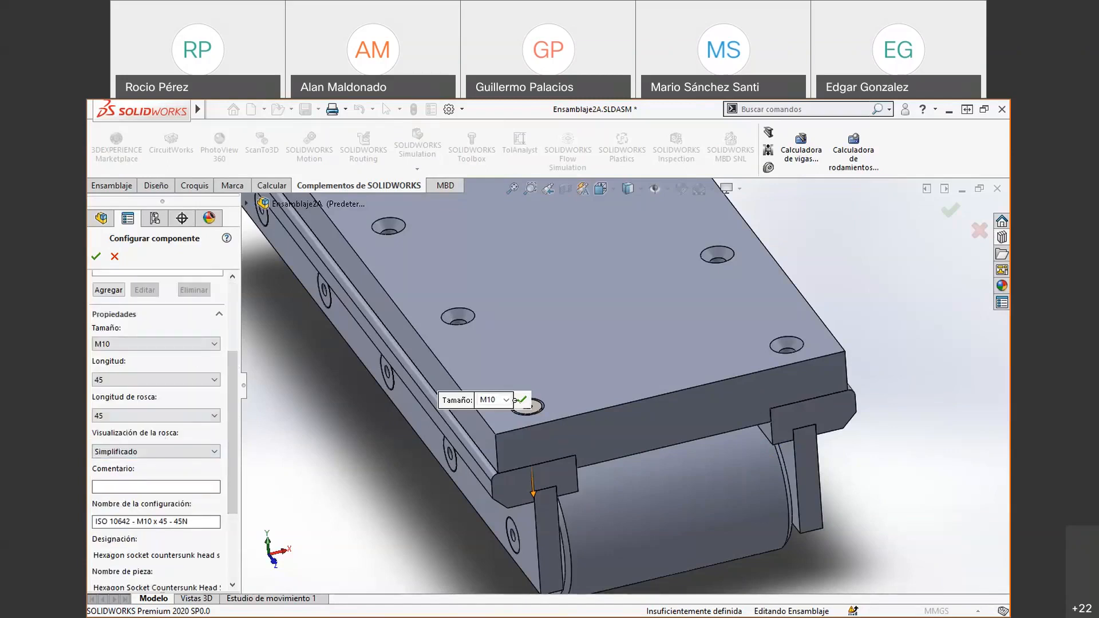
left_click(96, 257)
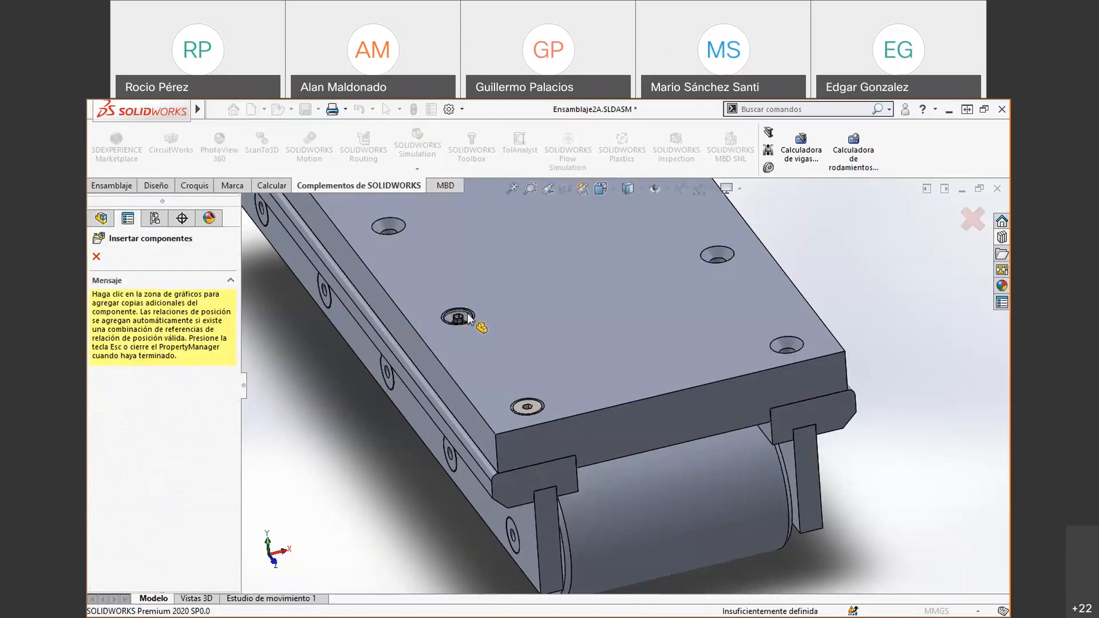
scroll(467, 313, "down", 6)
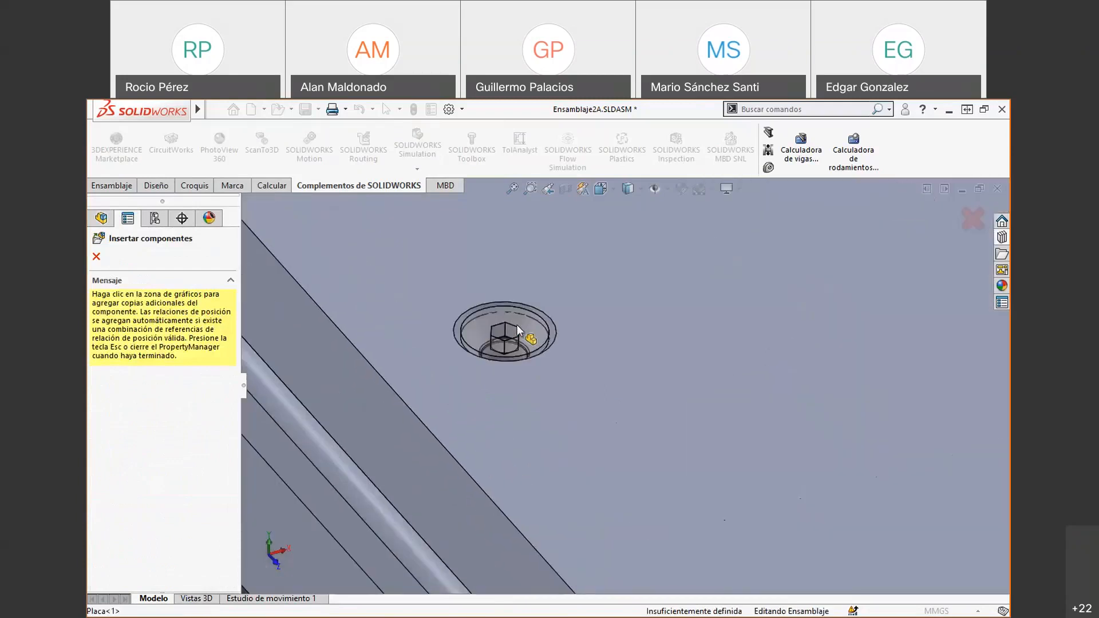
scroll(518, 331, "up", 5)
scroll(682, 421, "down", 5)
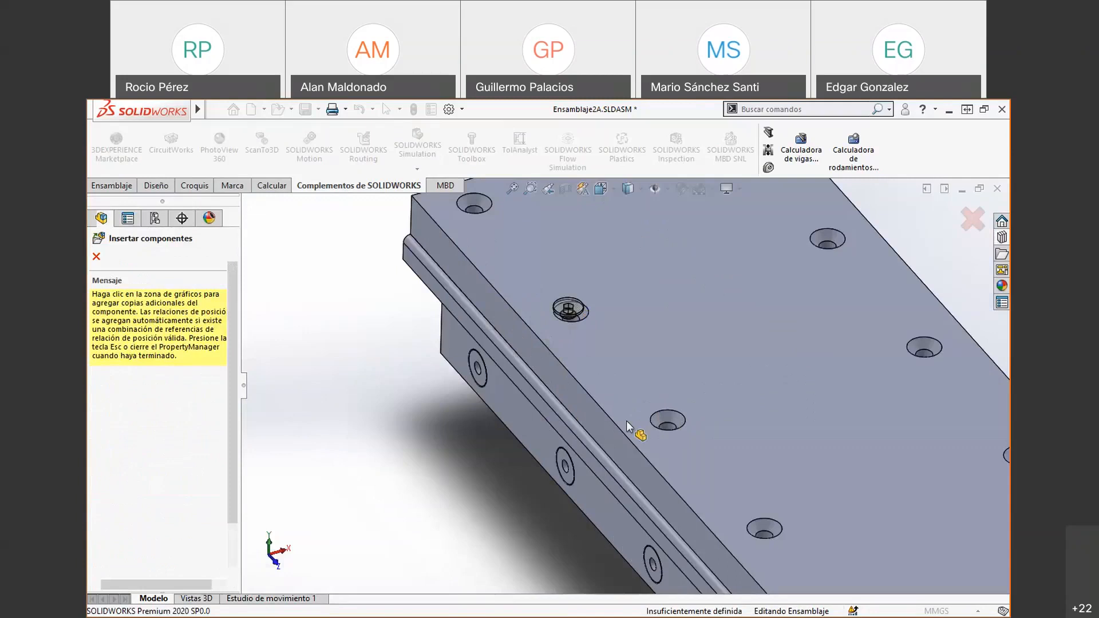
key("Escape")
scroll(743, 437, "up", 6)
scroll(740, 463, "down", 4)
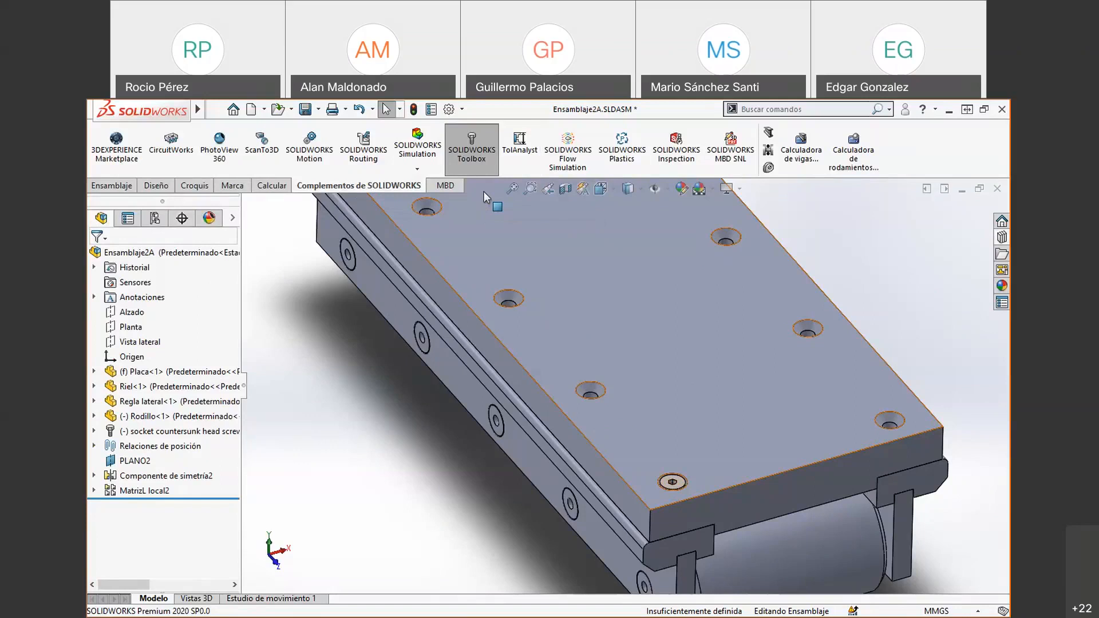
- Display the Toolbox's top-level standards folders in the design library
left_click(1002, 237)
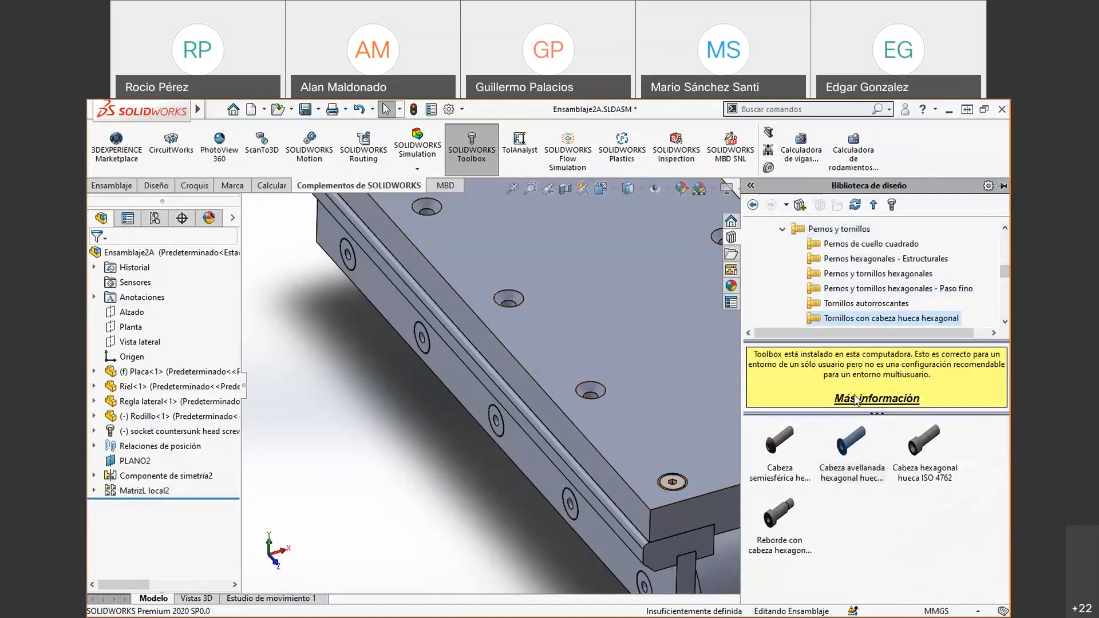
mouse_move(857, 485)
scroll(974, 247, "up", 10)
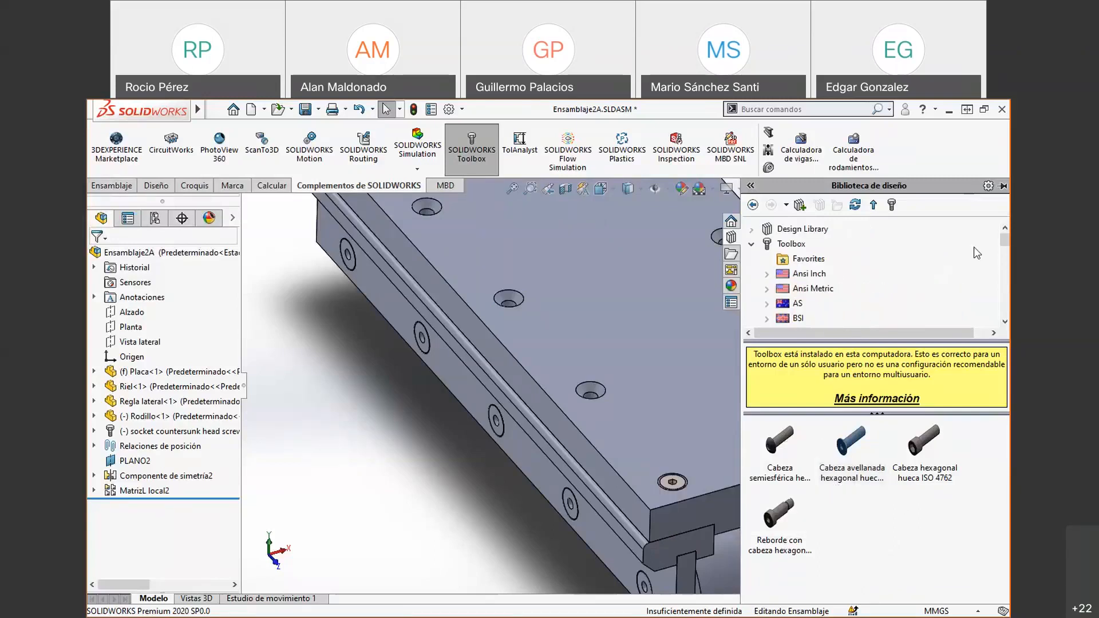
left_click(788, 245)
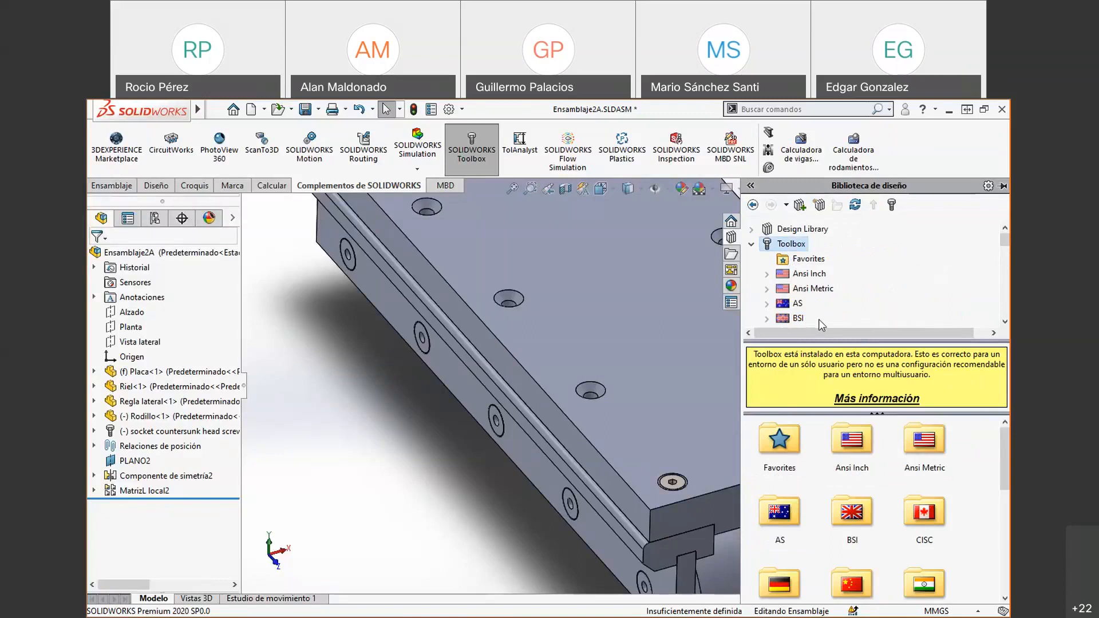
scroll(559, 441, "up", 8)
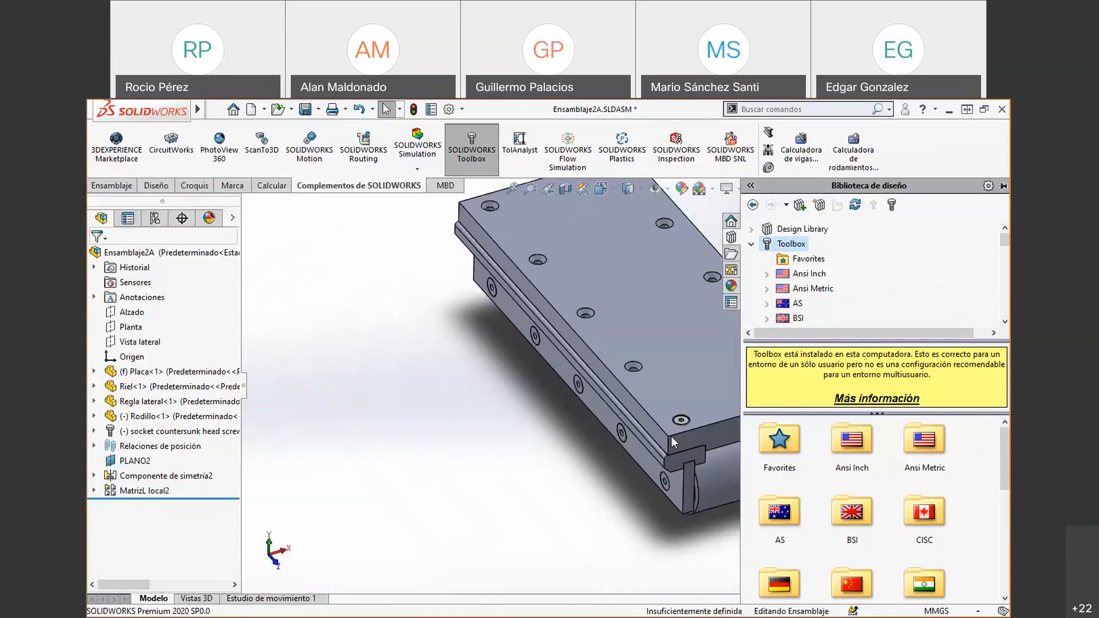
left_click(661, 489)
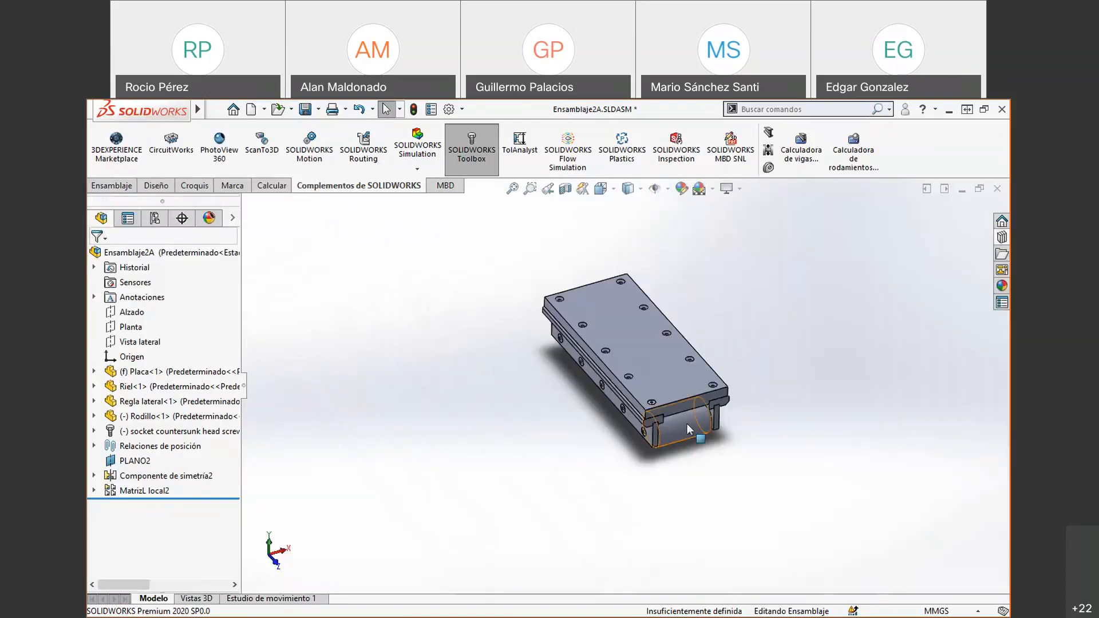
- Browse the Toolbox's ISO standard to Pernos y tornillos and show the Tornillos con cabeza hueca hexagonal category
left_click(1002, 237)
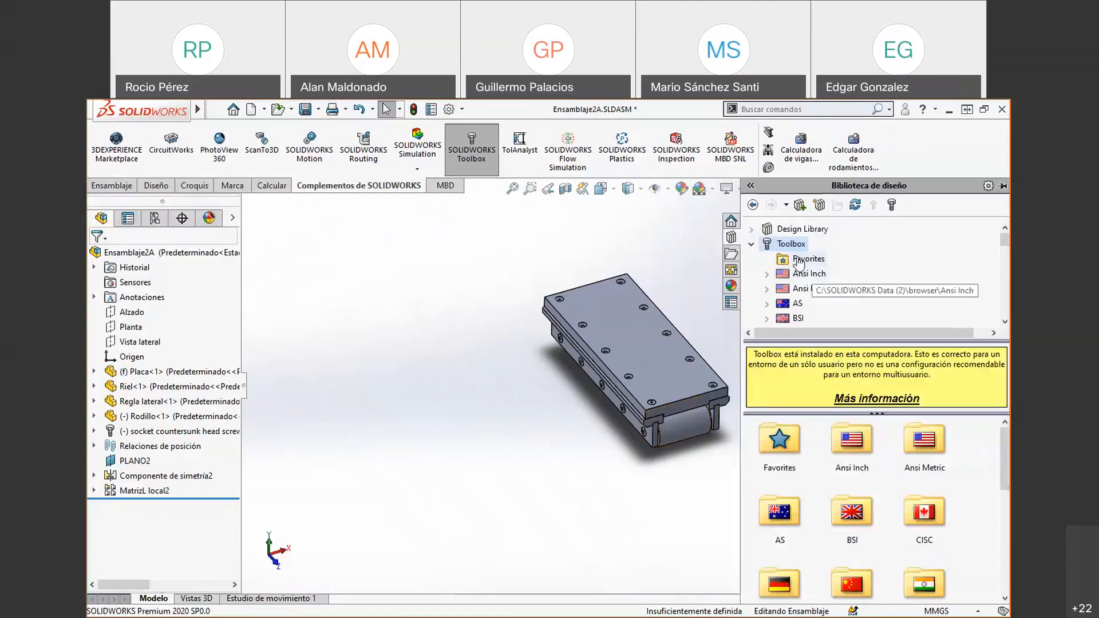
scroll(790, 269, "down", 2)
left_click(768, 305)
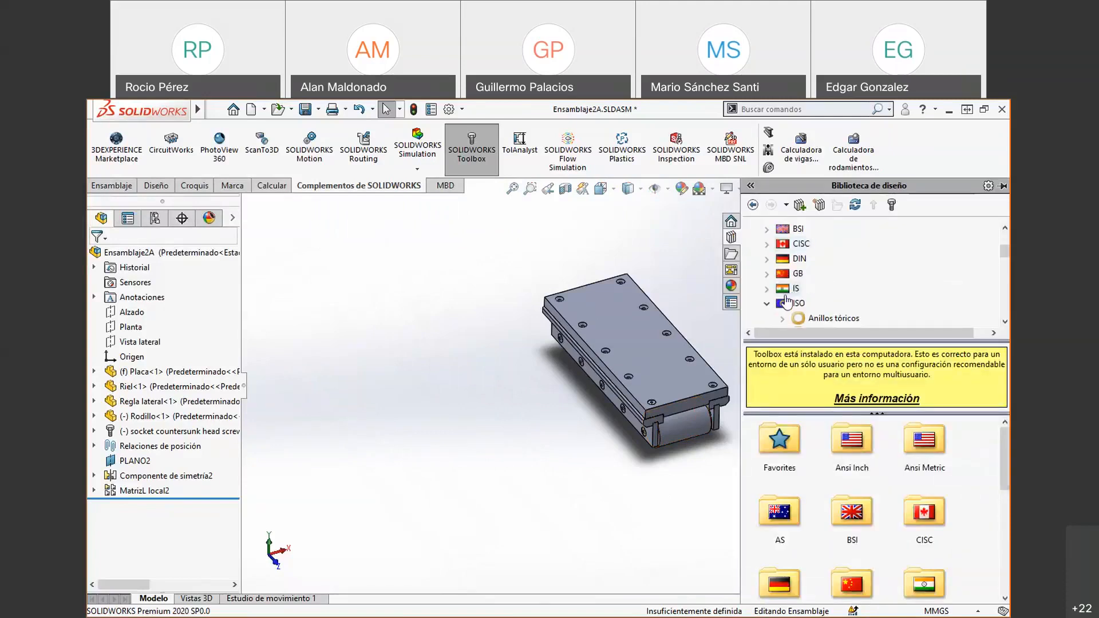
scroll(774, 310, "down", 2)
left_click(782, 304)
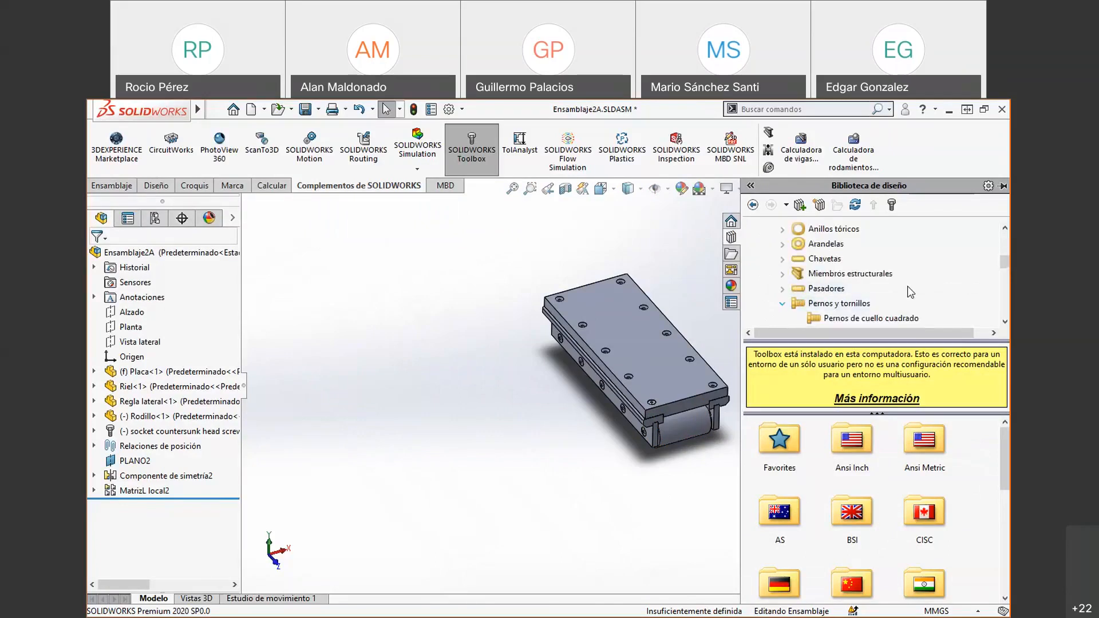
scroll(933, 288, "down", 1)
scroll(933, 288, "down", 1)
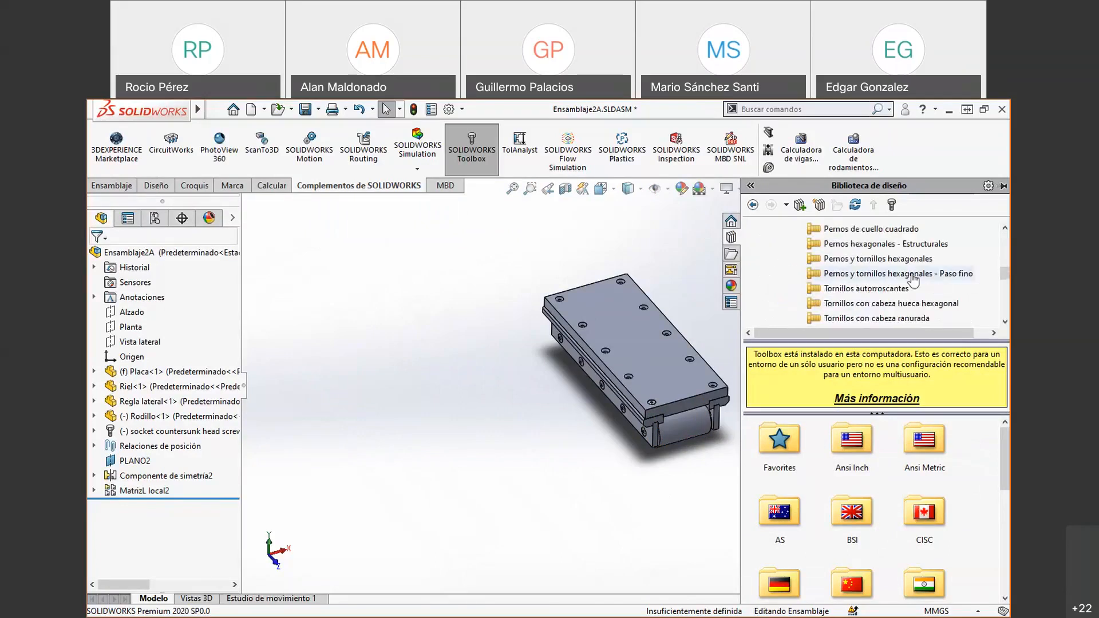
left_click(886, 309)
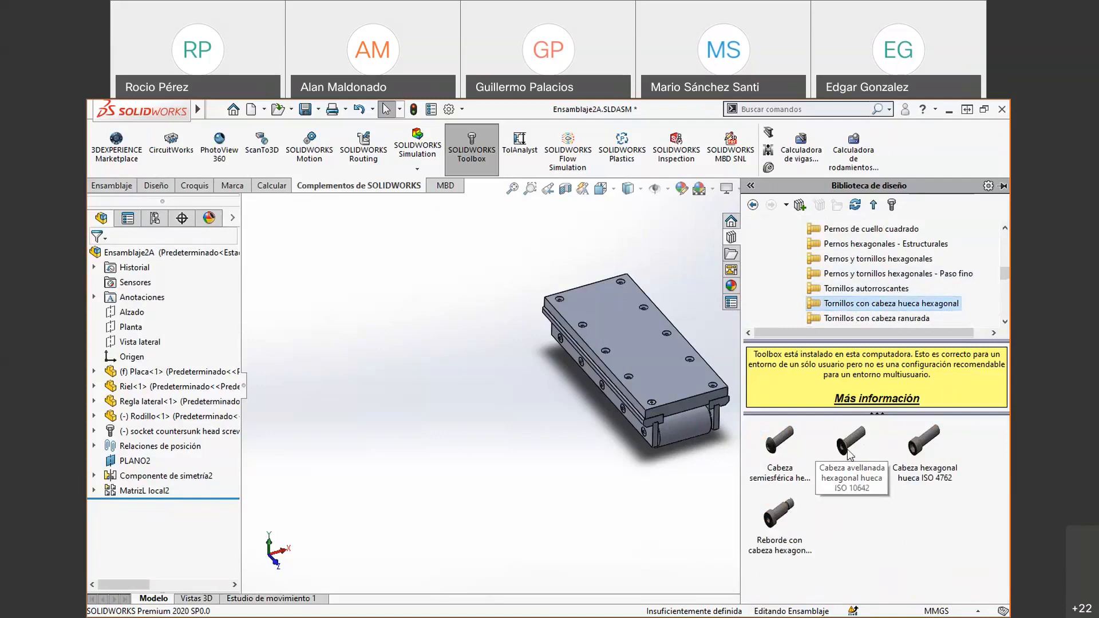
- Look through the ISO screw categories around Tornillos con cabeza hueca hexagonal in the Toolbox
mouse_move(837, 453)
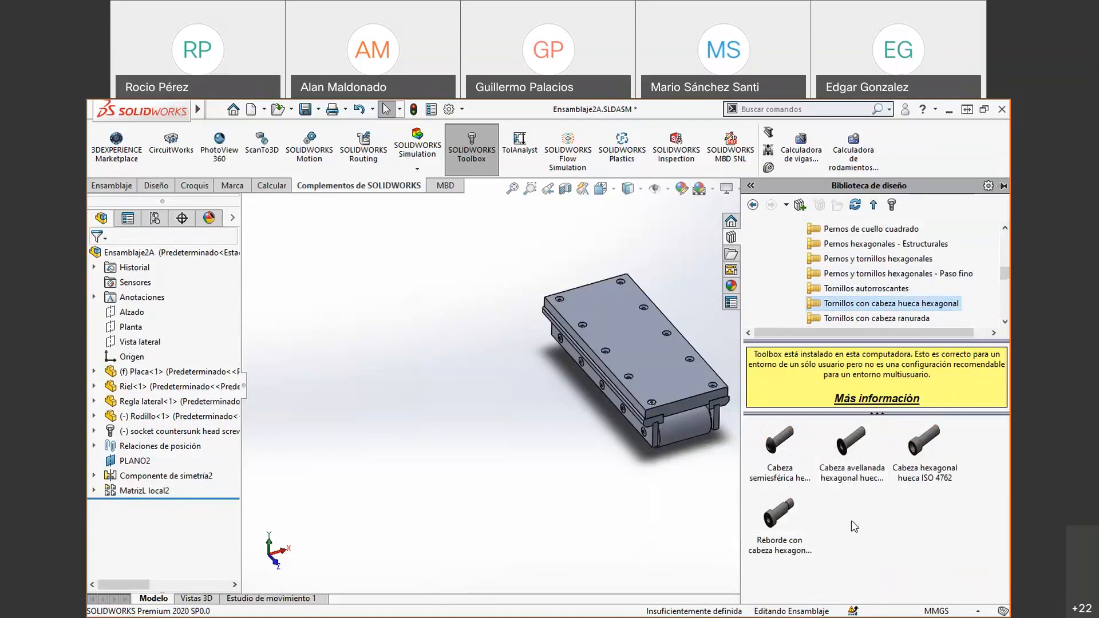
scroll(960, 274, "down", 1)
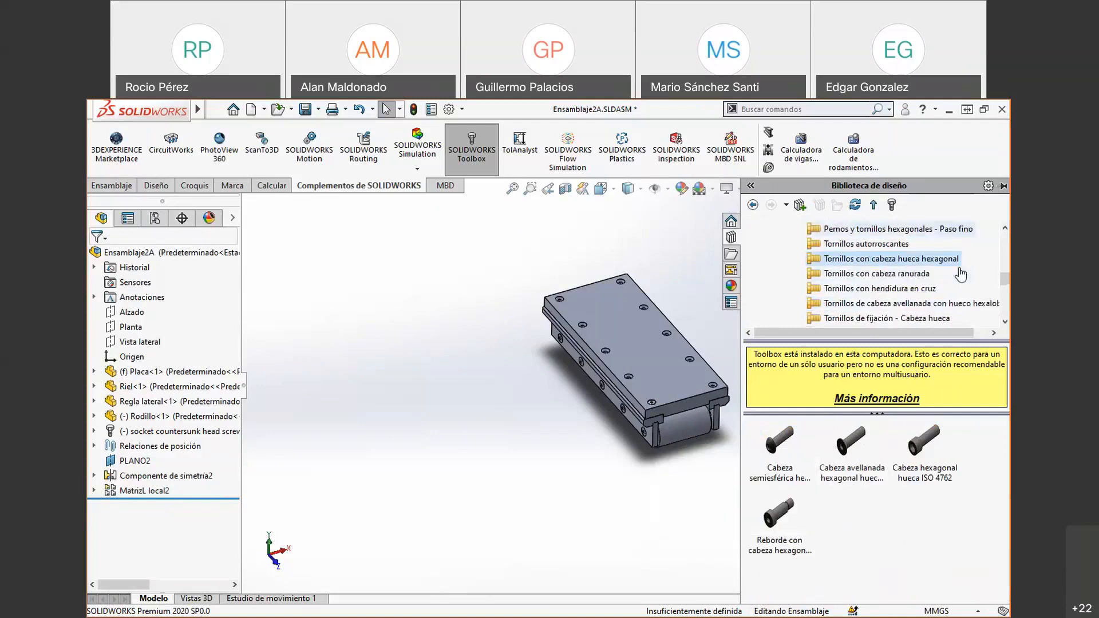
scroll(961, 274, "down", 1)
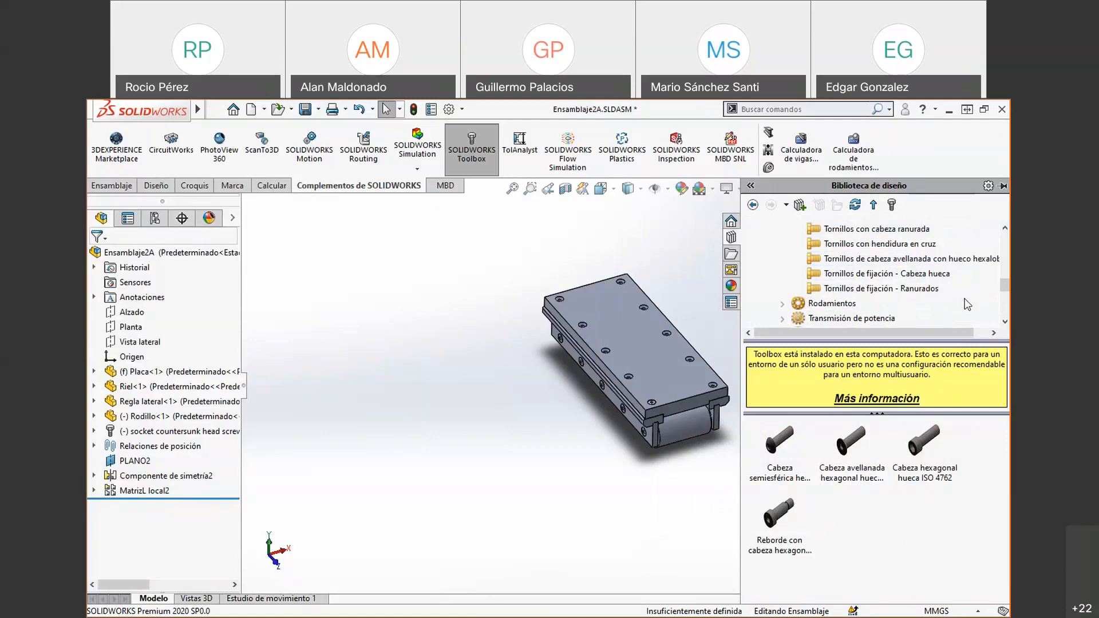
scroll(967, 304, "up", 2)
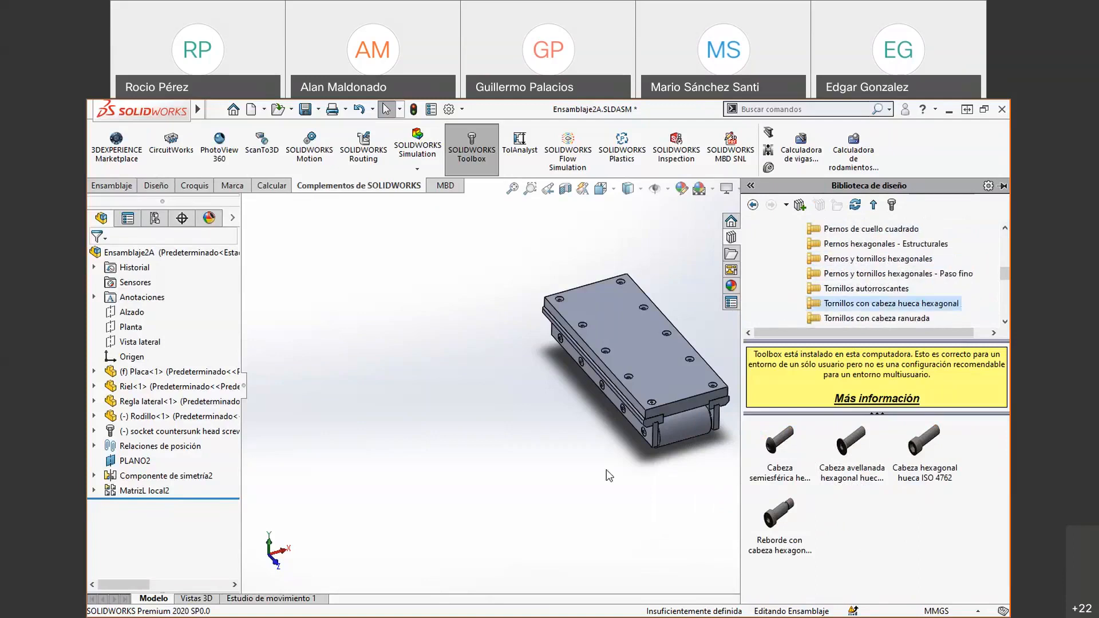
- Expand the assembly's mates and locate the coincident mate between the plate and the inserted corner screw
scroll(721, 433, "up", 2)
scroll(726, 385, "down", 3)
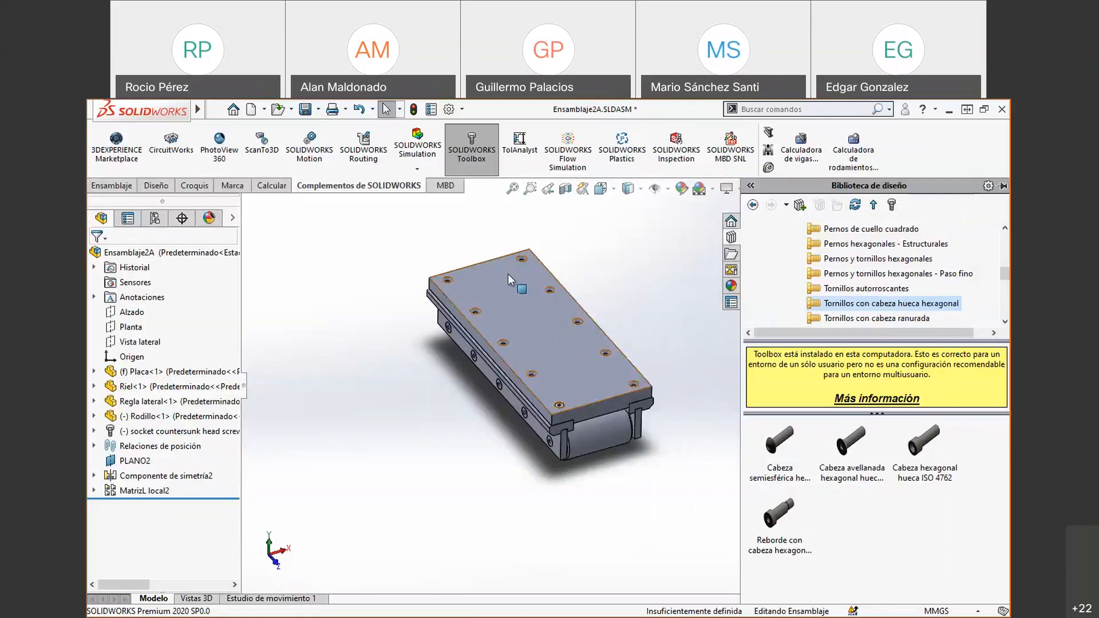
scroll(593, 346, "down", 2)
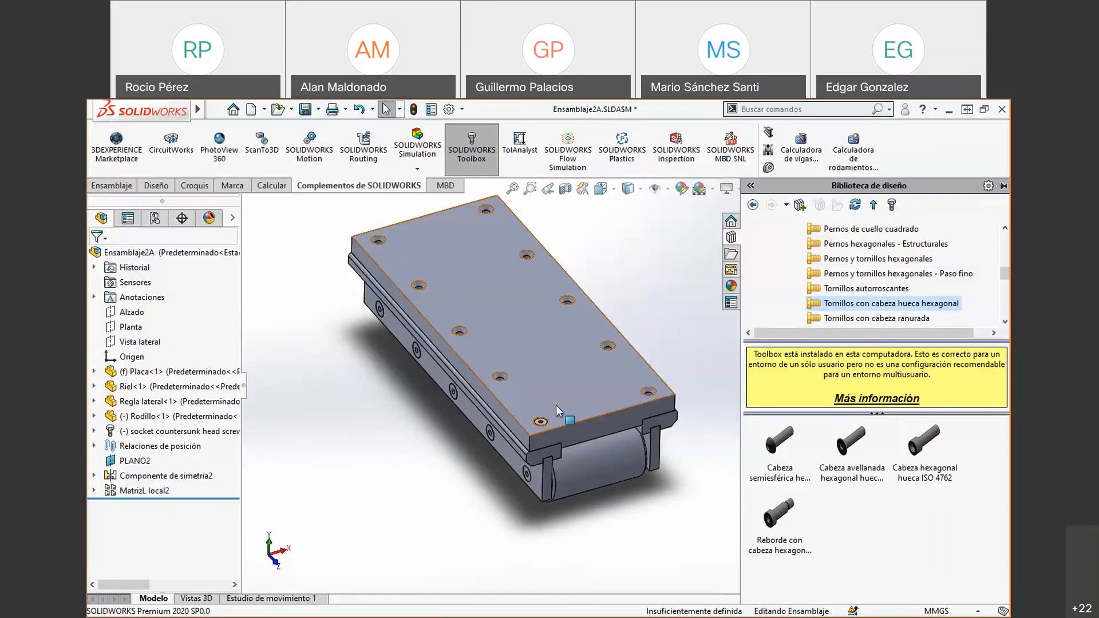
left_click(486, 498)
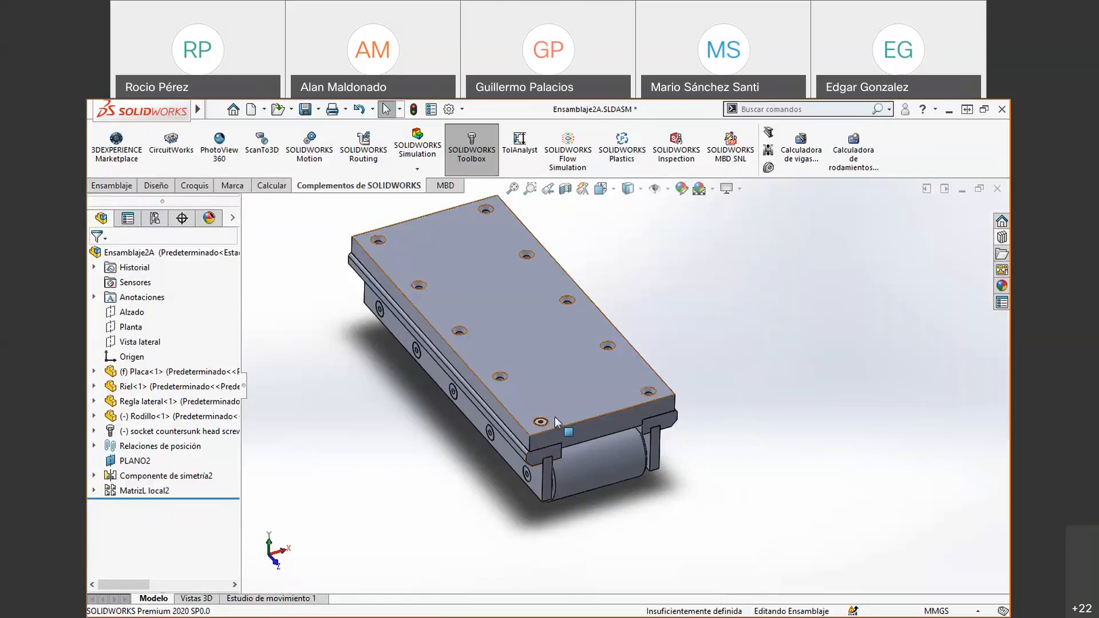
scroll(556, 423, "down", 3)
scroll(664, 380, "down", 2)
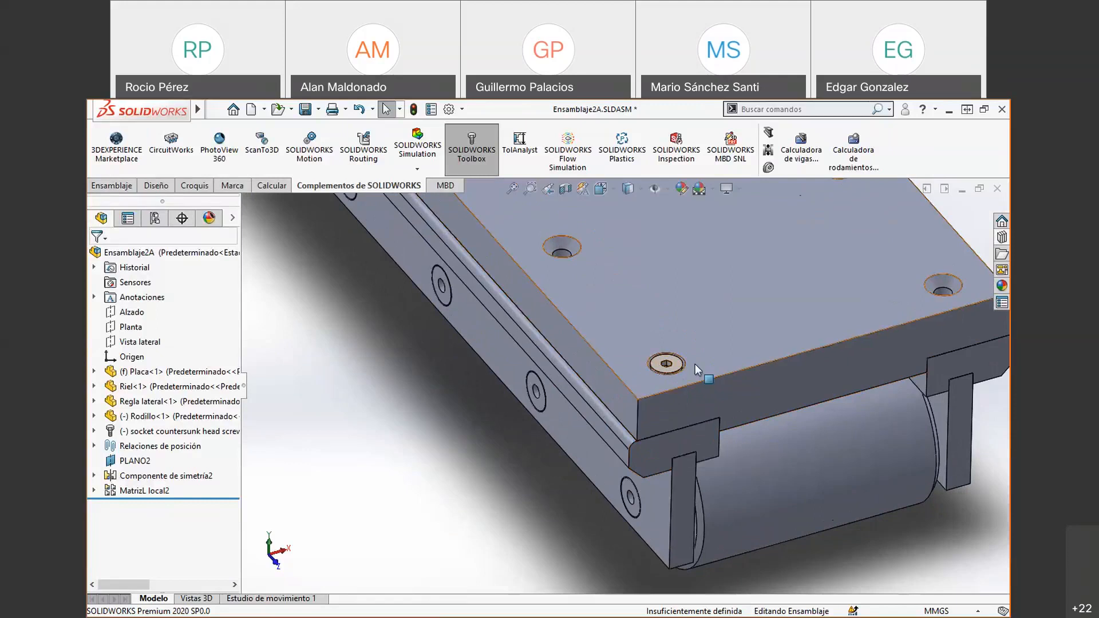
left_click(94, 446)
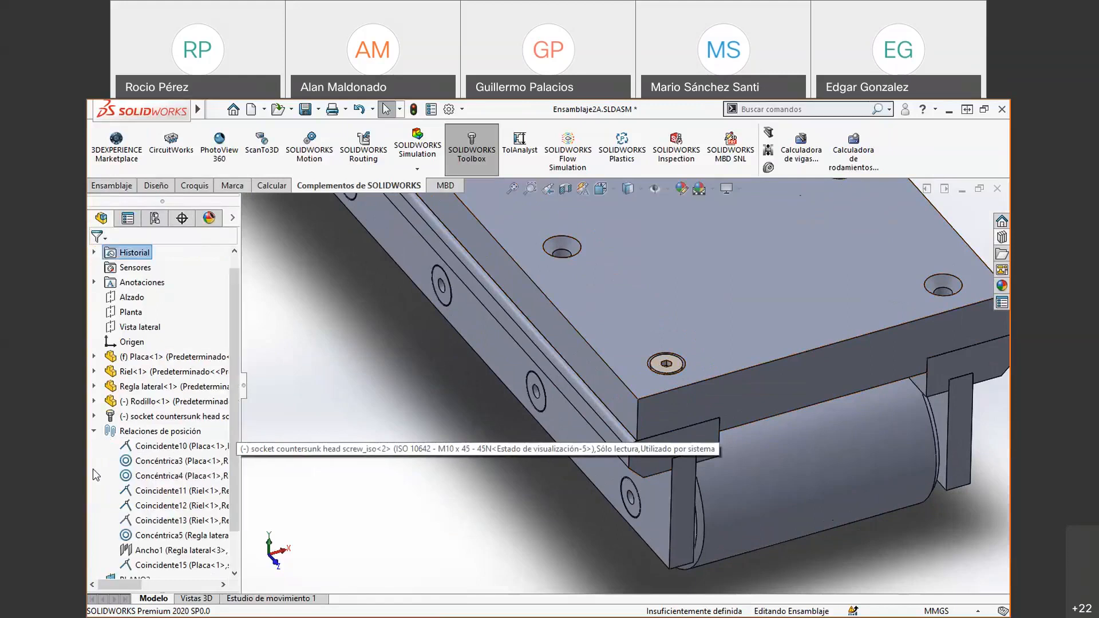
scroll(107, 484, "down", 2)
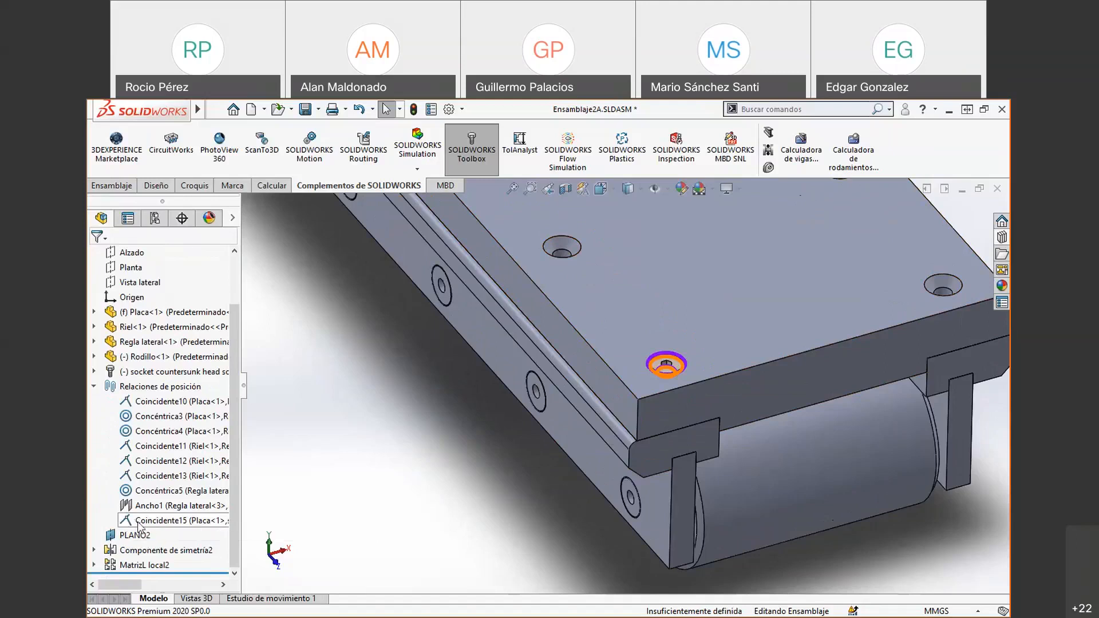
left_click(139, 521)
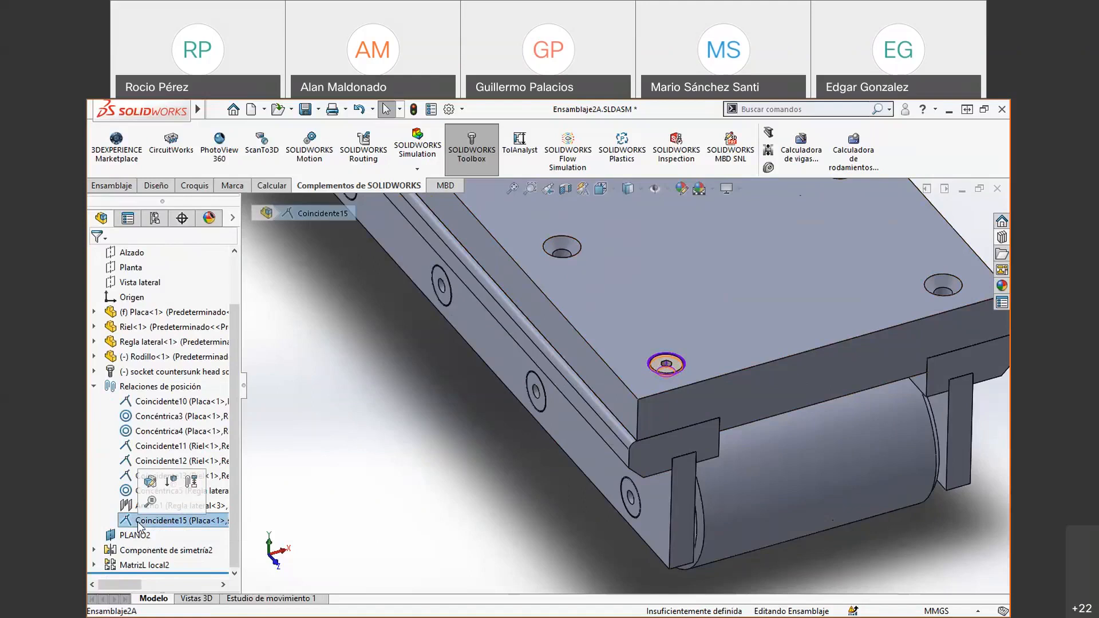
left_click(277, 503)
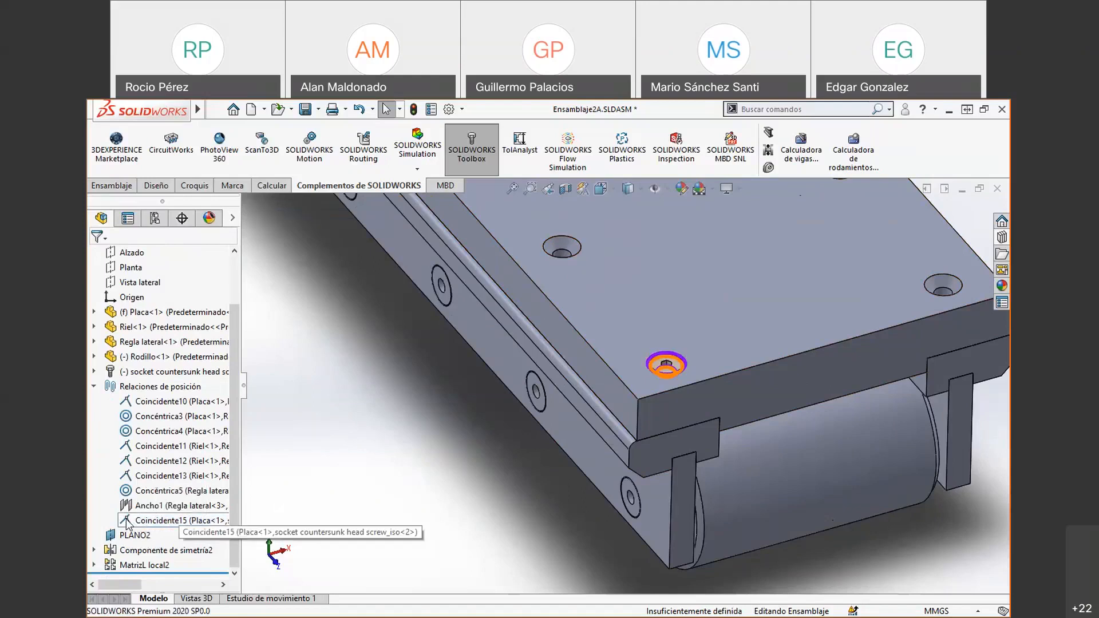
left_click(128, 521)
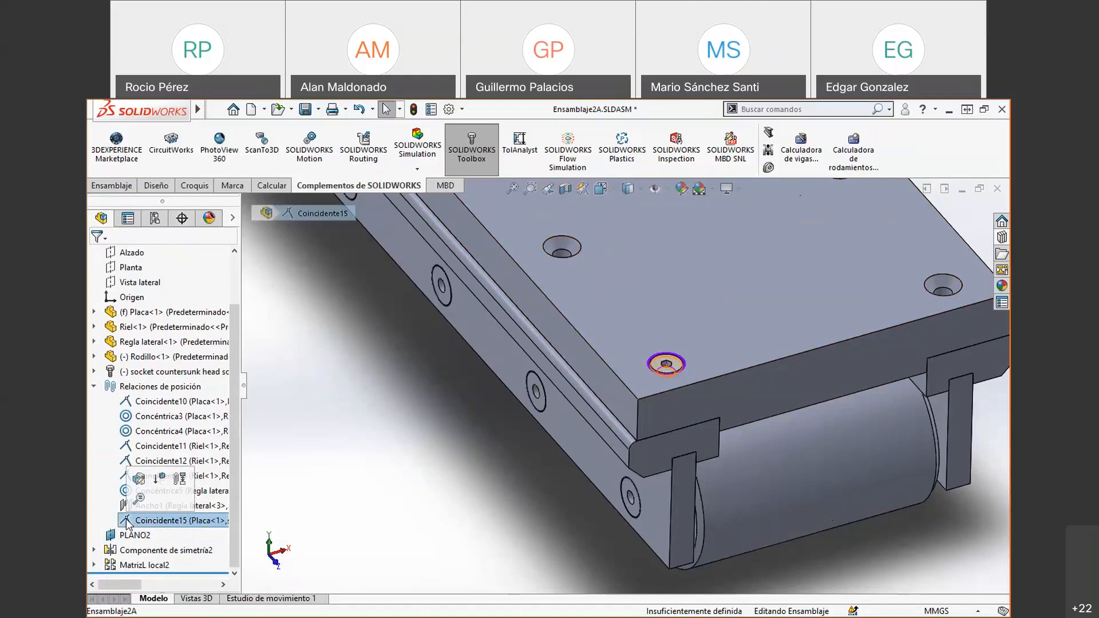
- Edit the corner screw's coincident mate, flip its alignment to anti-aligned, and restore the aligned condition
left_click(139, 480)
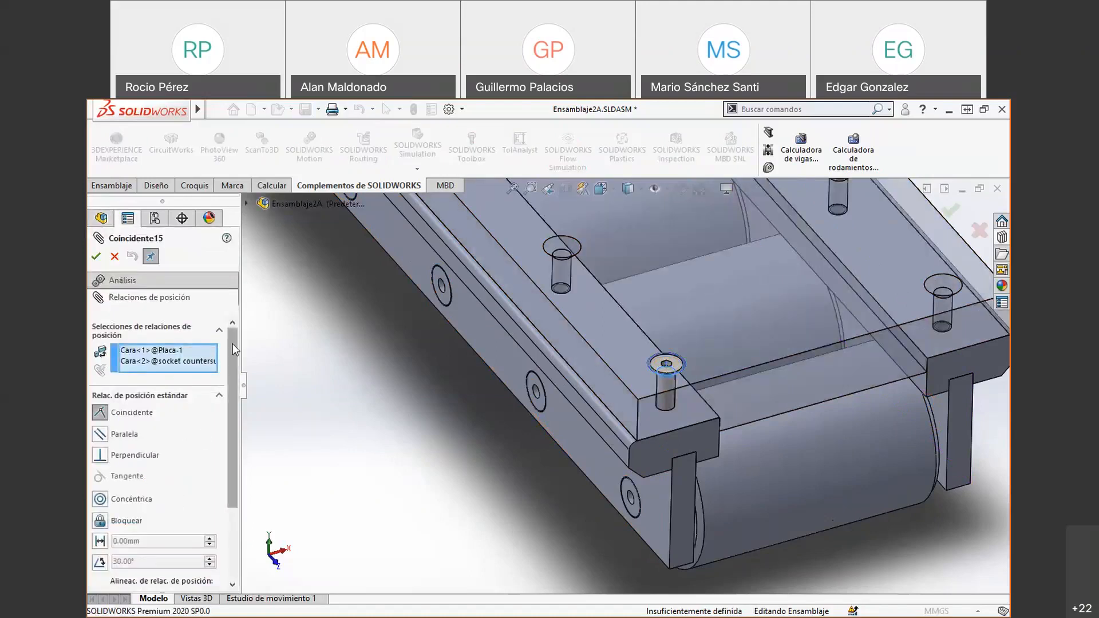
left_click_drag(232, 349, 233, 351)
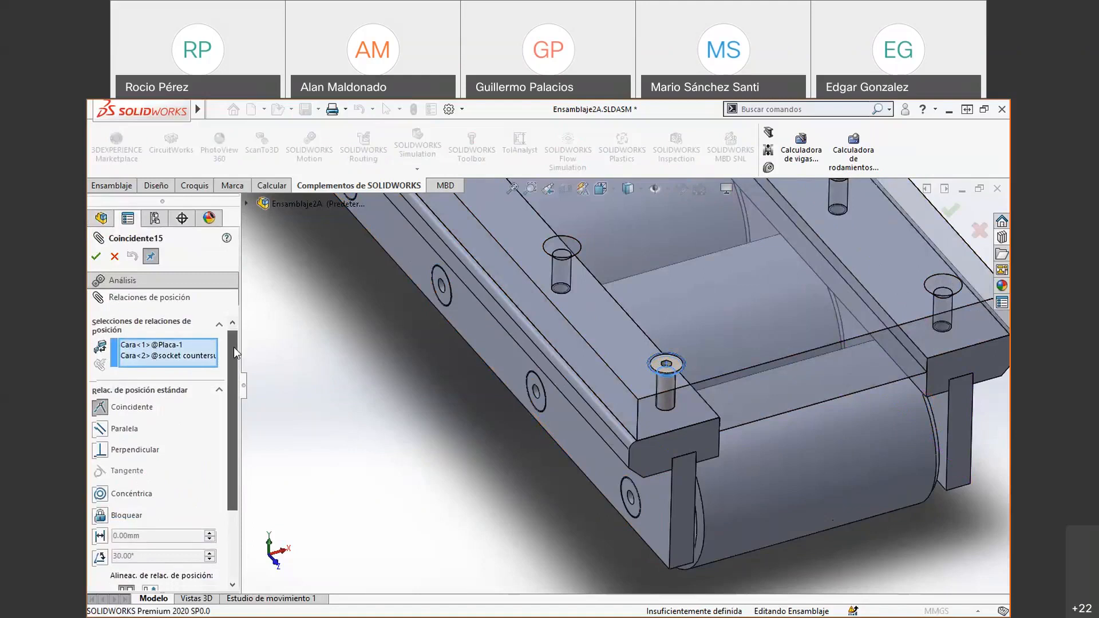
scroll(234, 347, "down", 3)
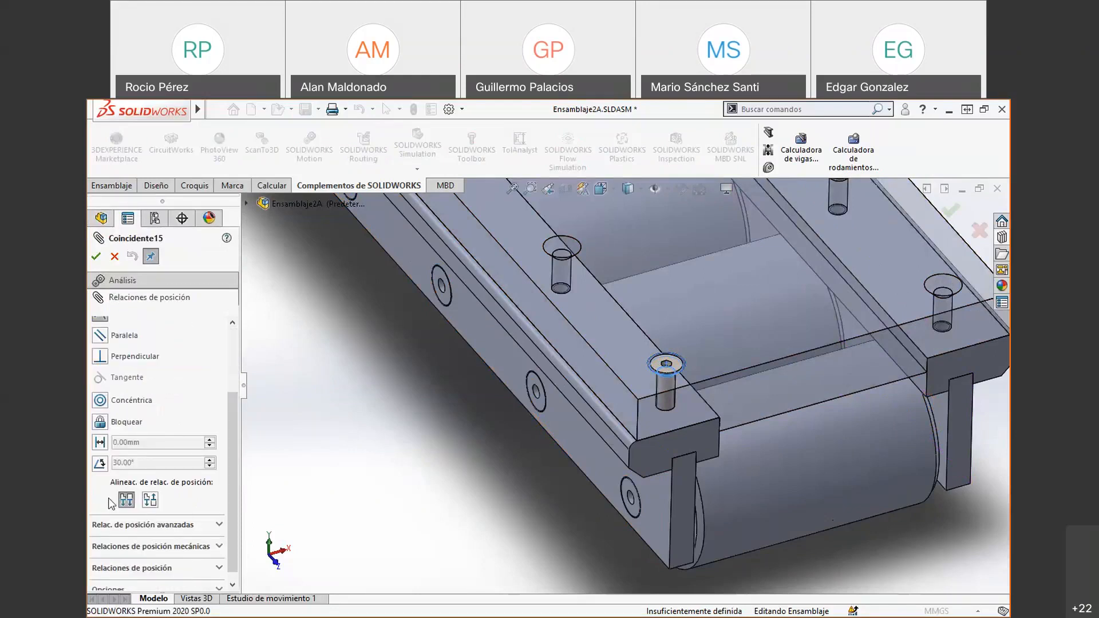
left_click(151, 500)
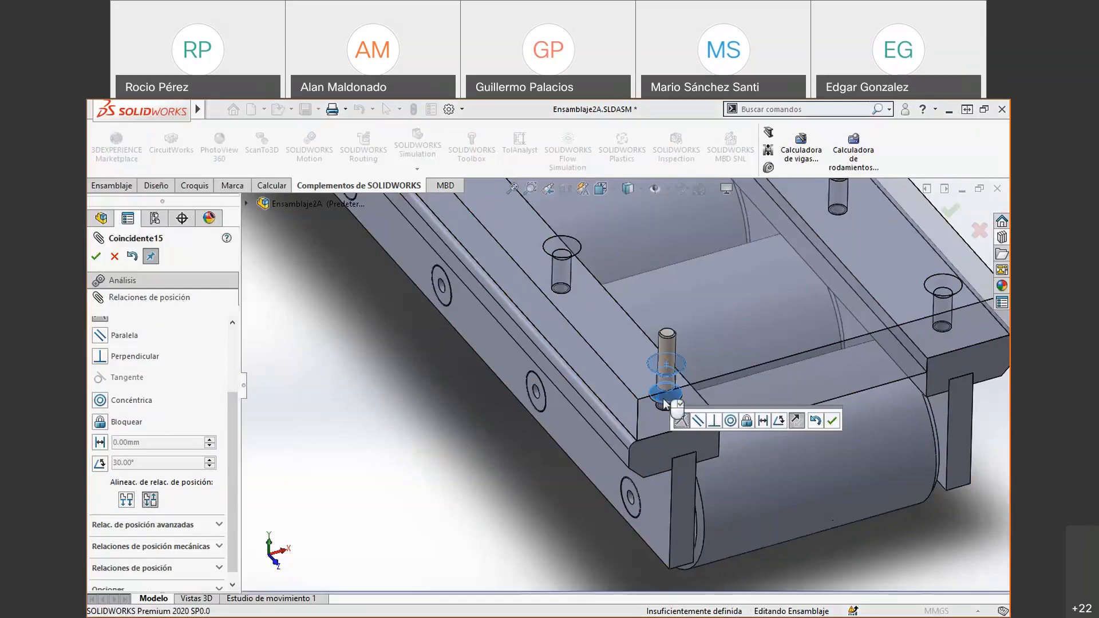
left_click(127, 501)
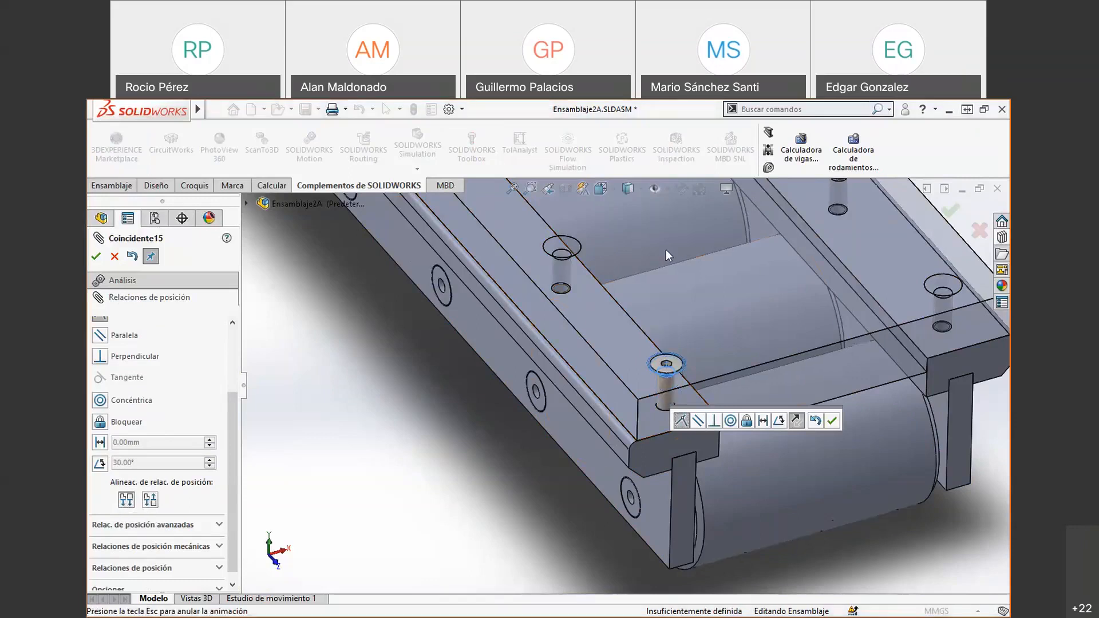
left_click(95, 256)
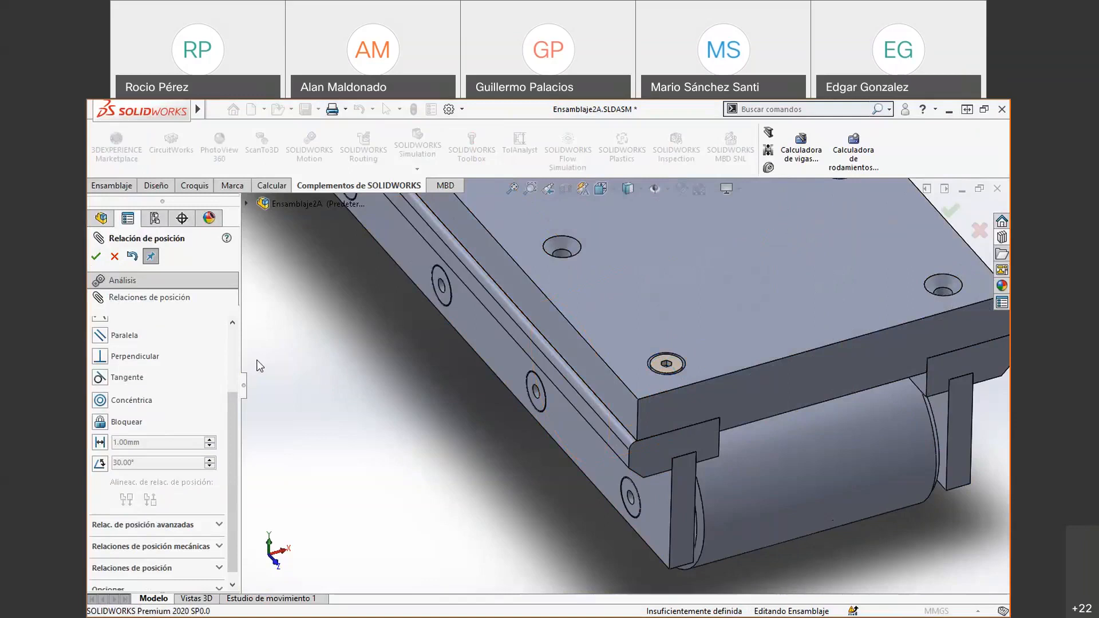
left_click(115, 256)
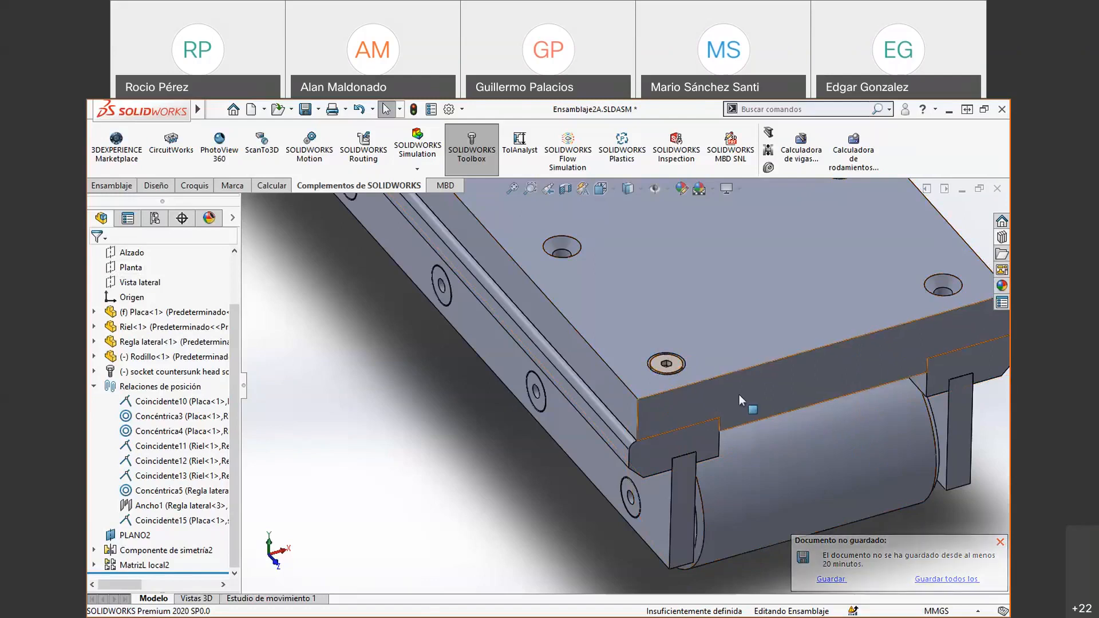
- Insert another ISO 10642 hex socket countersunk head screw from the Toolbox into the empty space beside the side rail
scroll(708, 369, "up", 1)
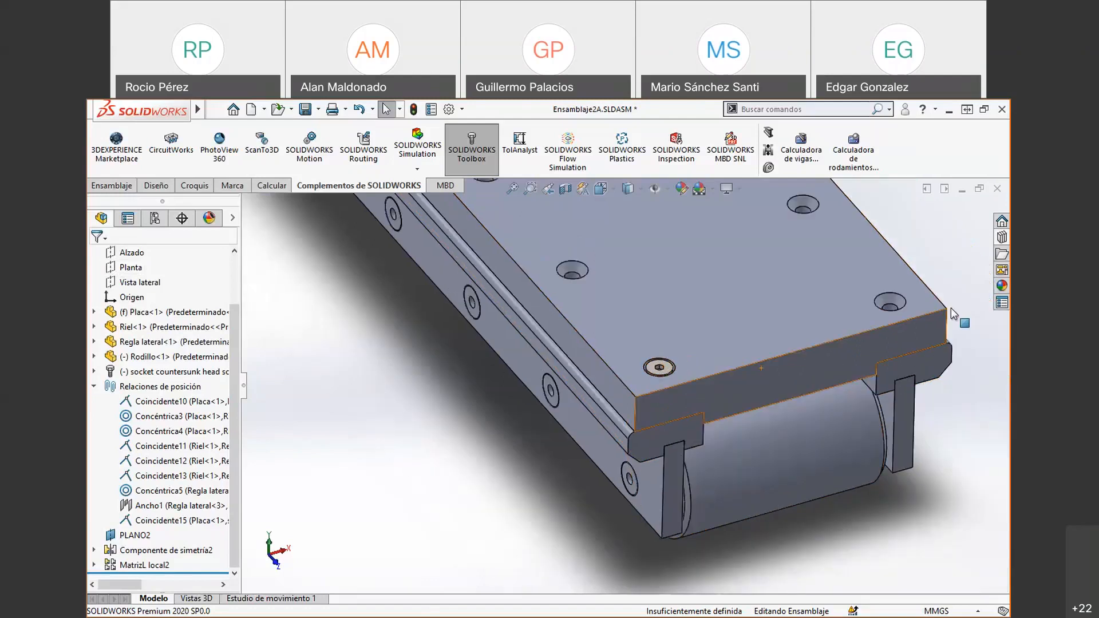
scroll(971, 257, "up", 2)
scroll(970, 249, "down", 1)
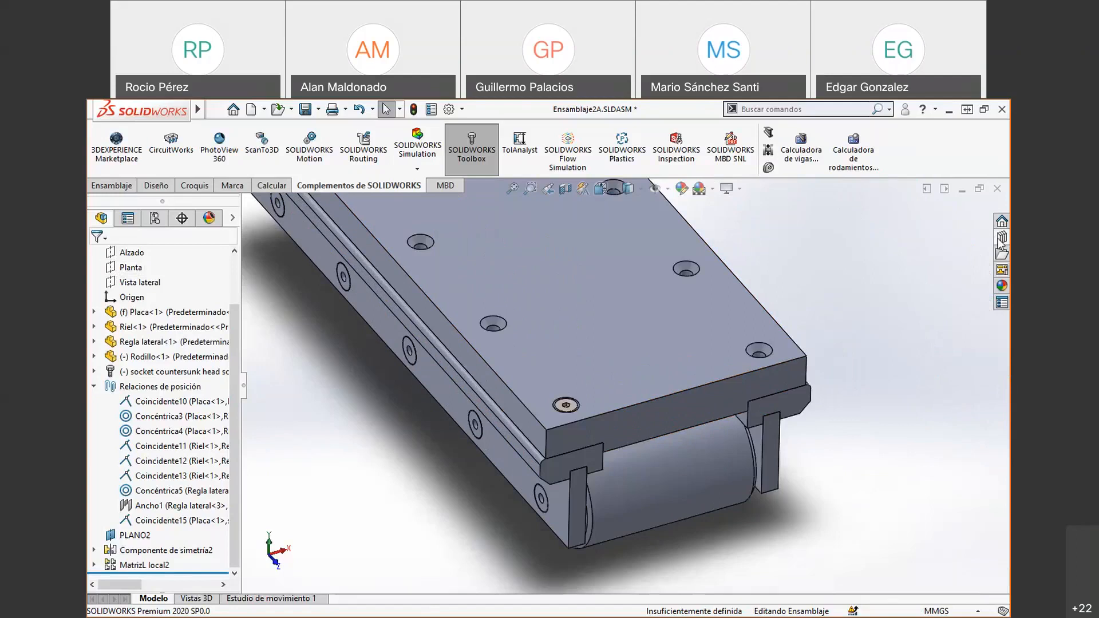
left_click(1002, 254)
left_click_drag(846, 448, 502, 327)
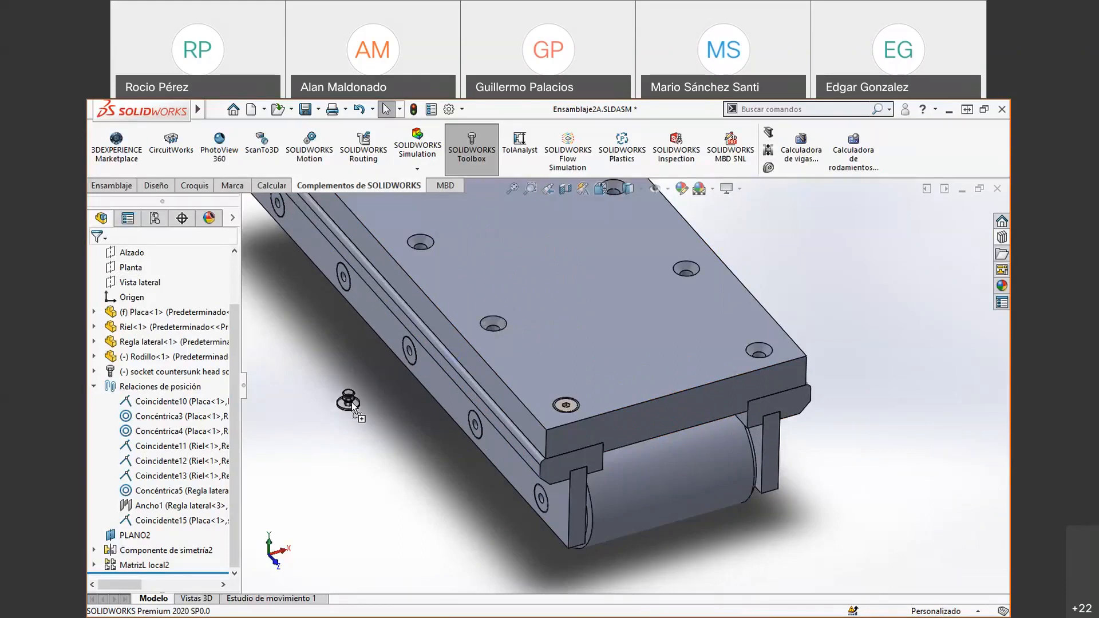
left_click(351, 401)
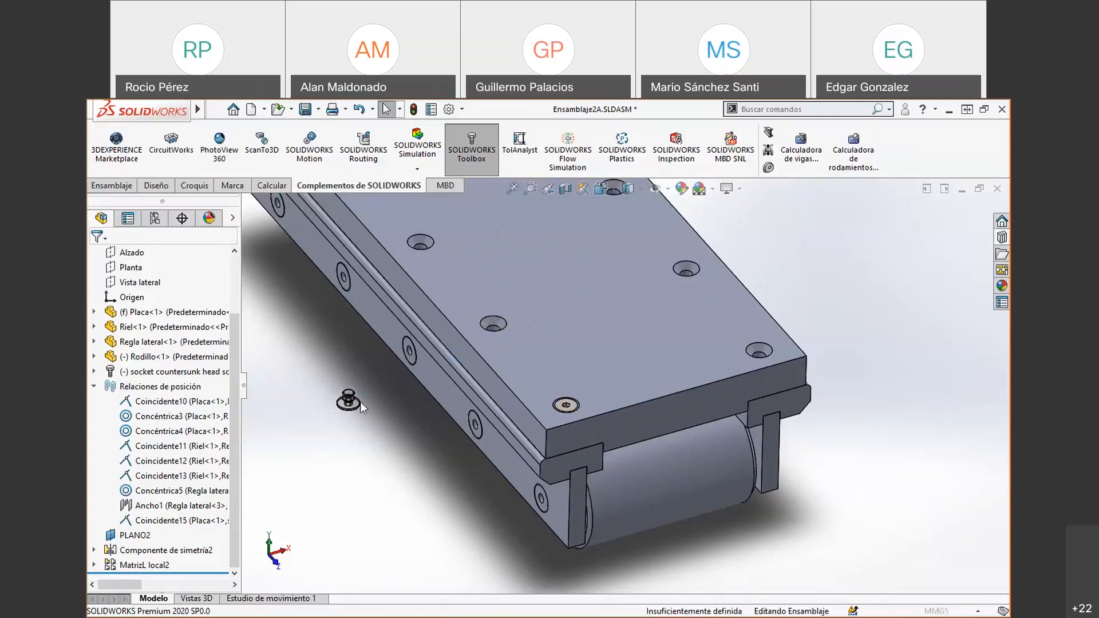
- Set the loose M10 screw's length to 45 and finish the insertion without placing additional copies
left_click(180, 514)
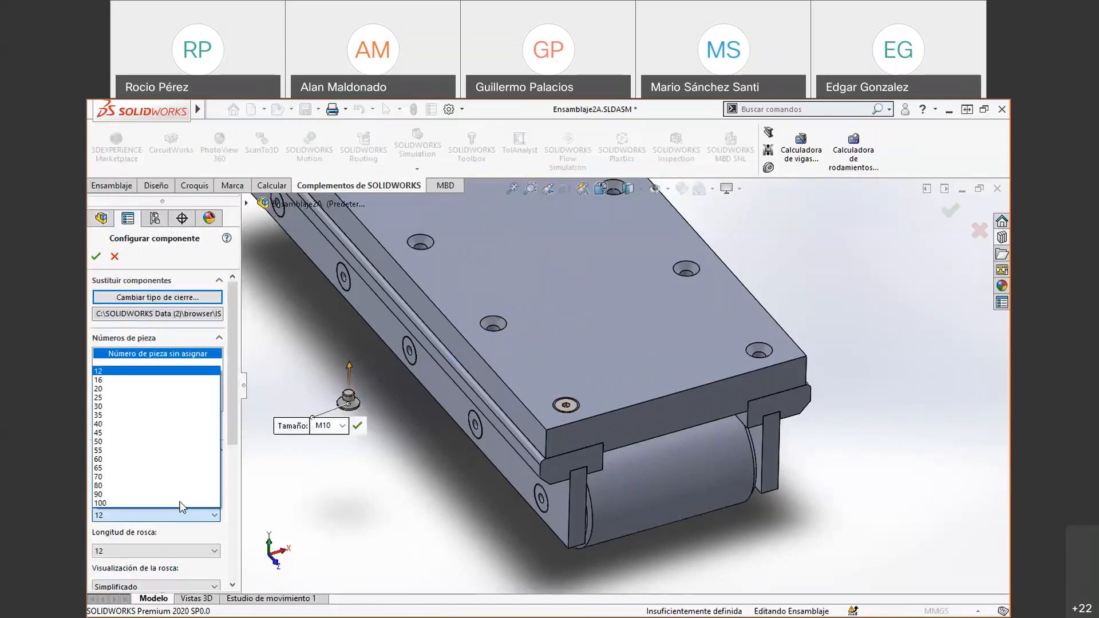
left_click(136, 433)
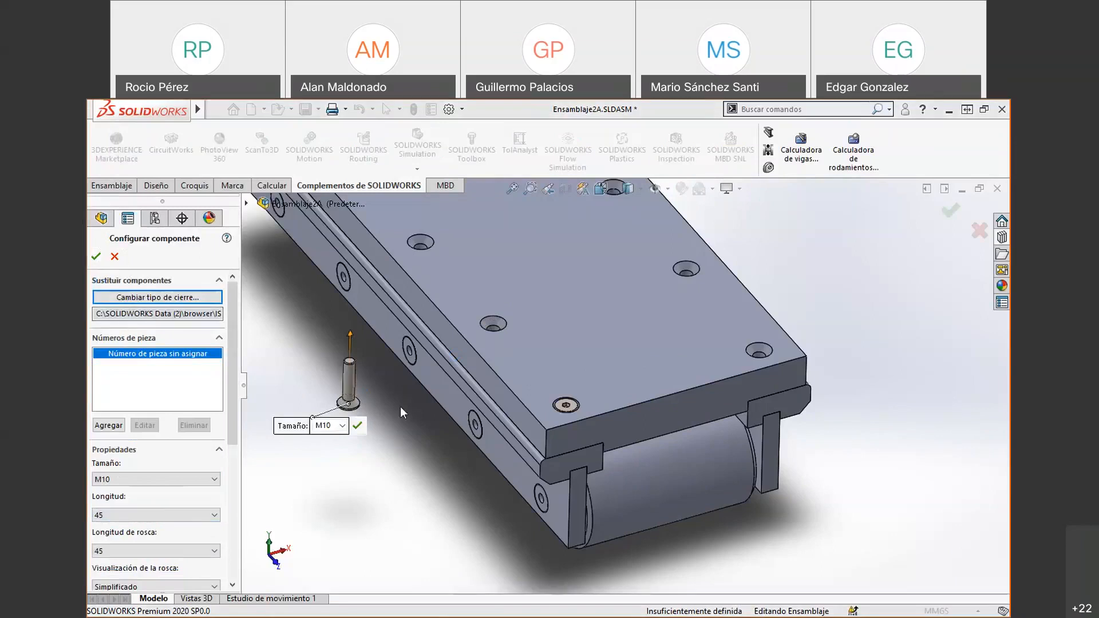
left_click(96, 257)
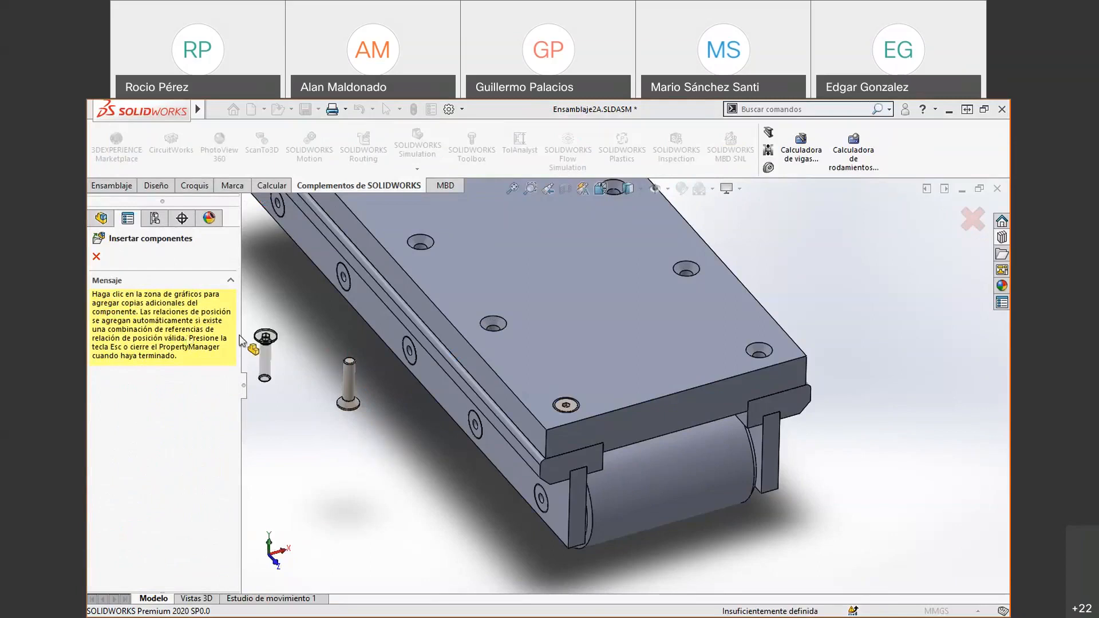
key("Escape")
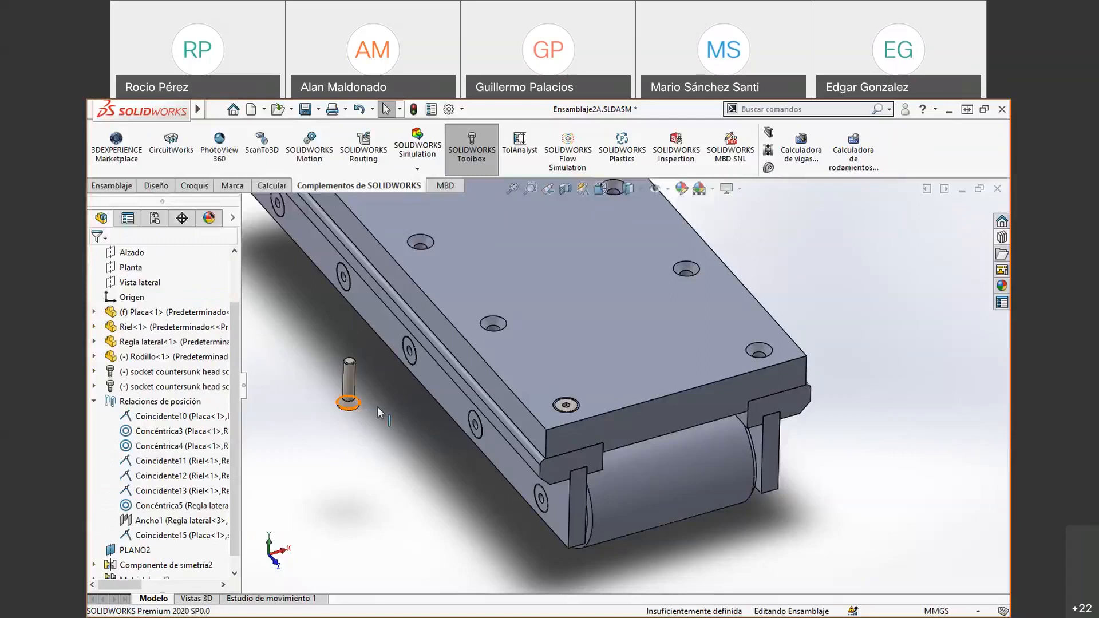
- Mate the loose screw's conical head face coincident with the countersink of the plate hole next to the filled corner hole
scroll(349, 404, "down", 2)
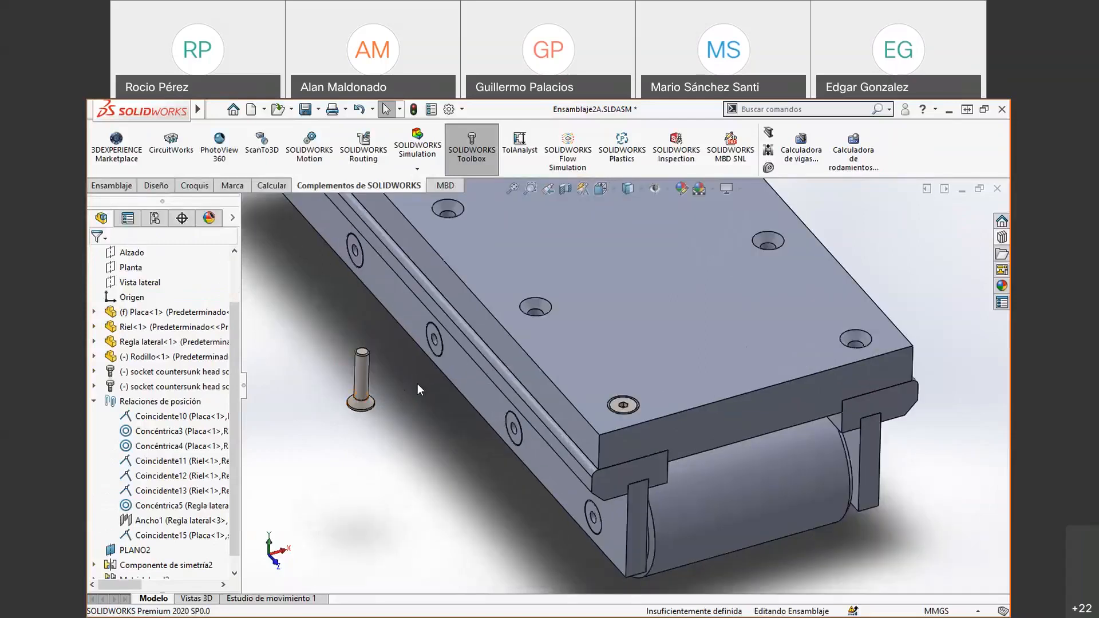
left_click(366, 406)
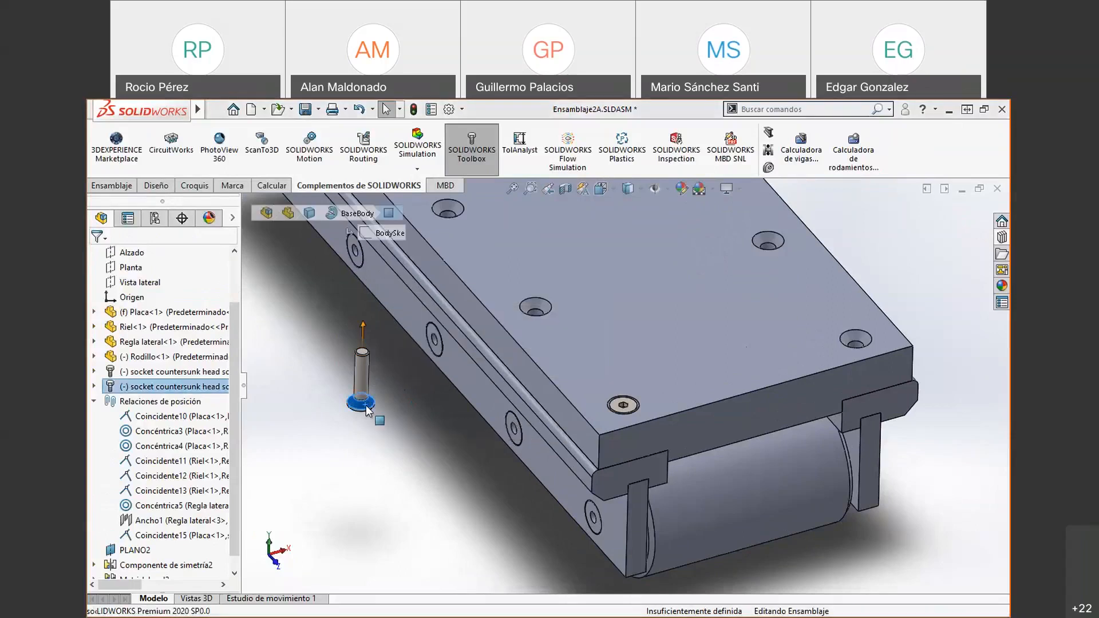
left_click(535, 307, "ctrl")
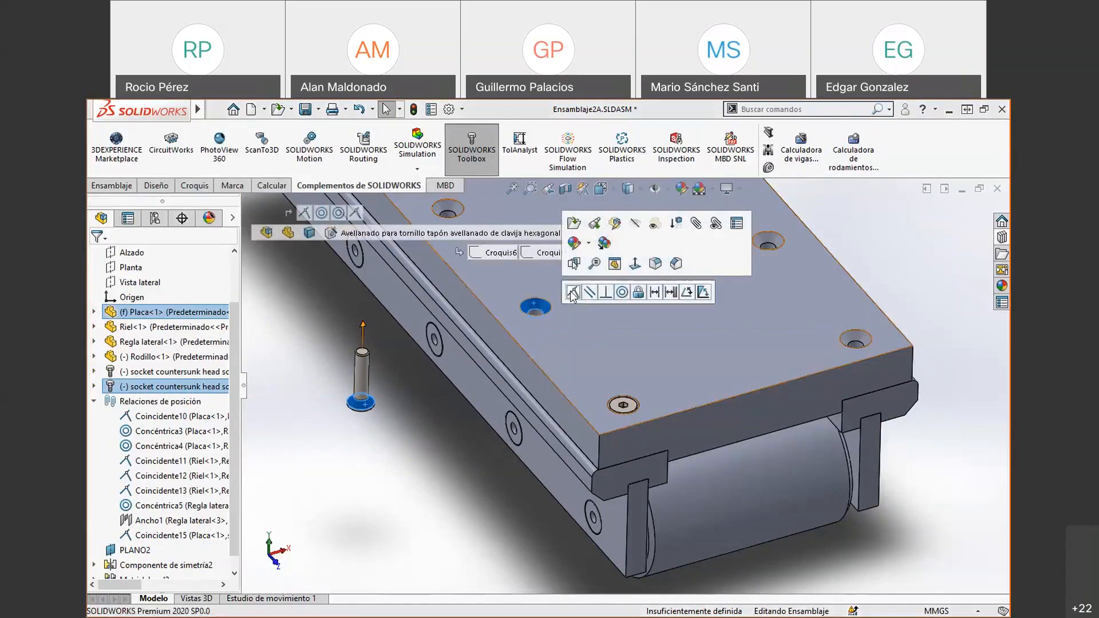
left_click(571, 291)
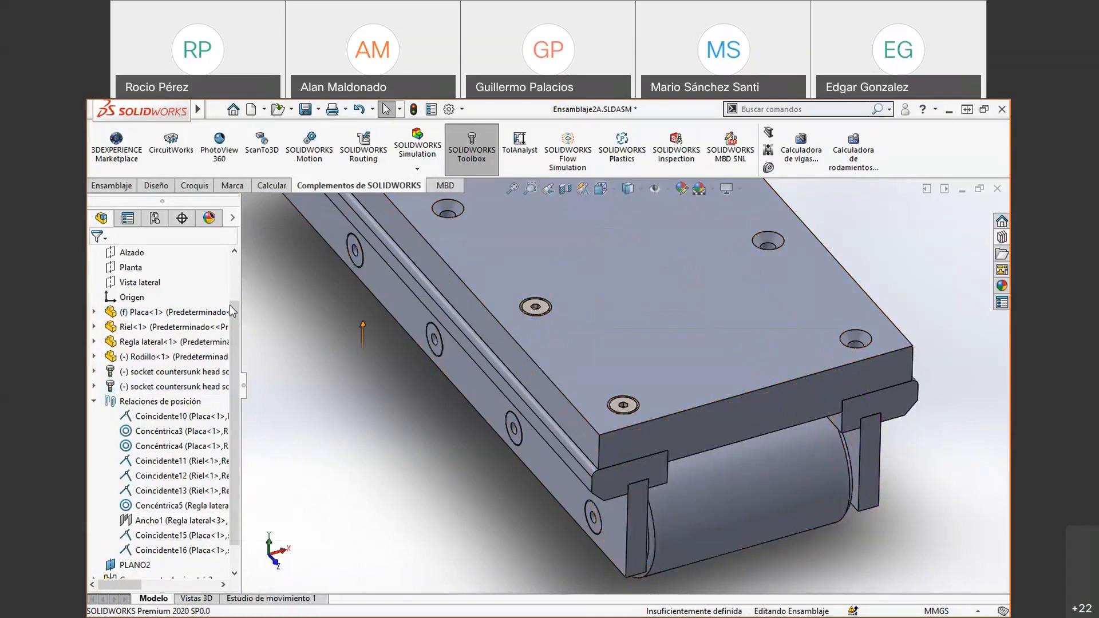
- Undo the second screw's coincident mate and its insertion into the assembly
key("ctrl+z")
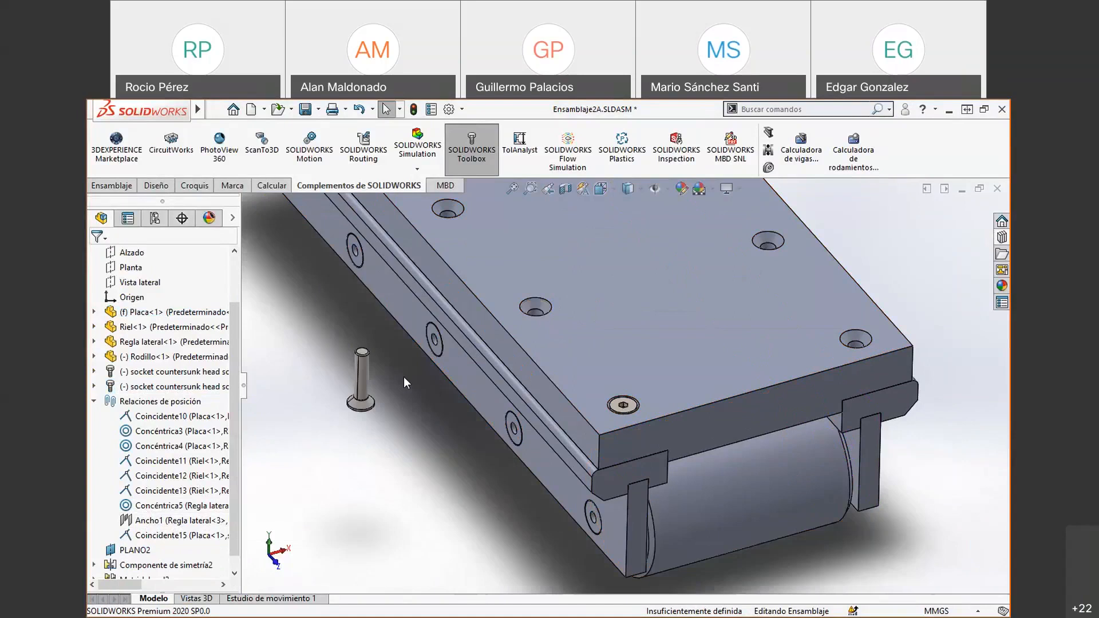
key("ctrl+z")
scroll(406, 413, "up", 1)
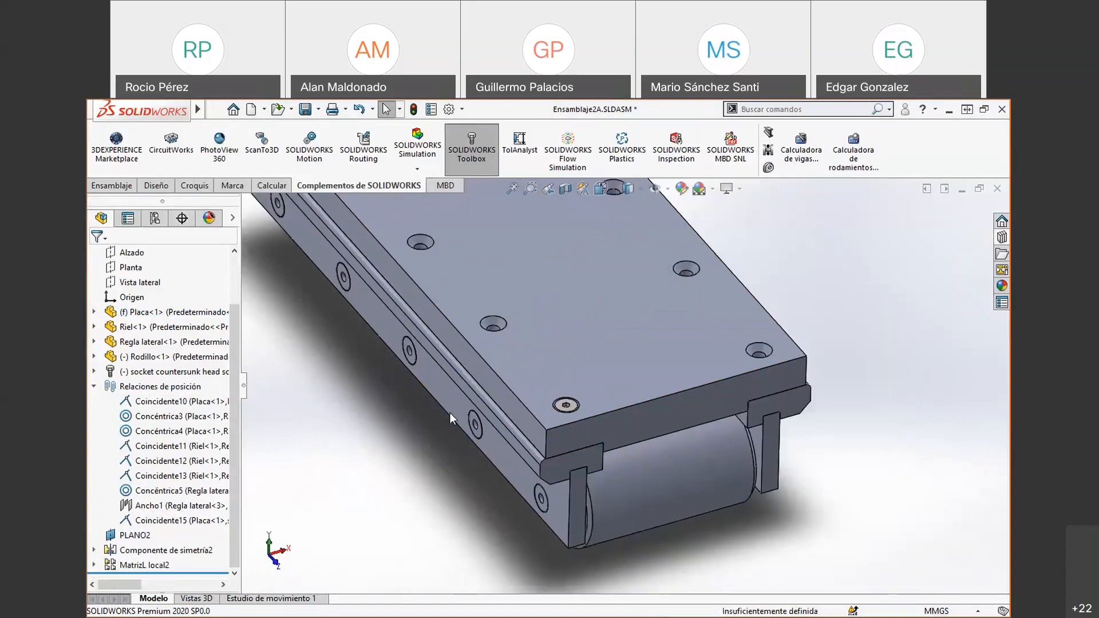
scroll(624, 406, "up", 5)
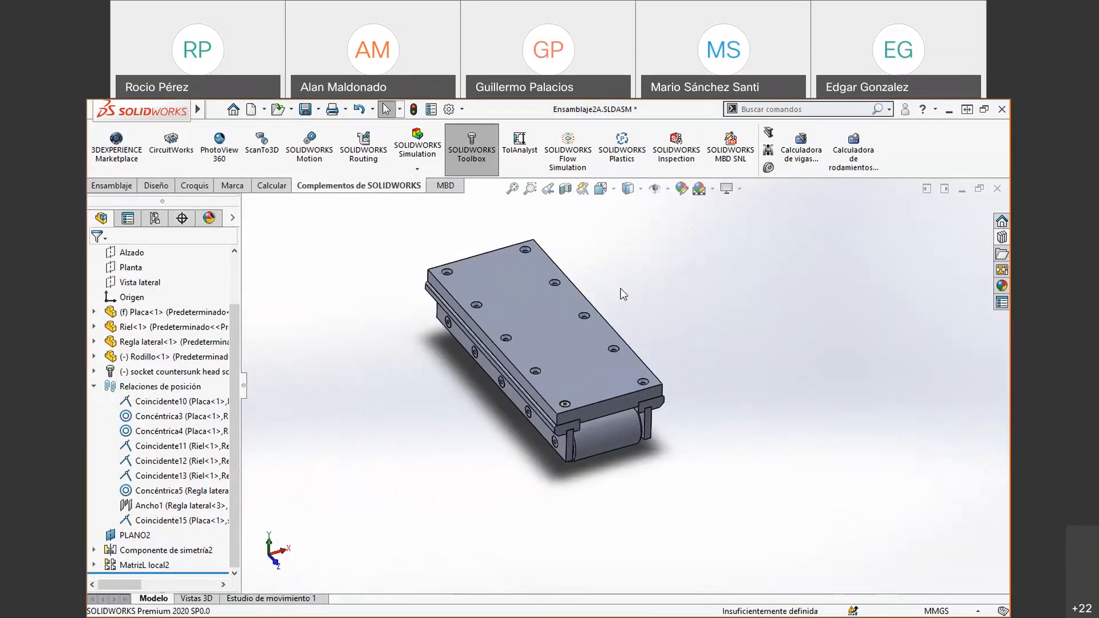
- Start a linear component pattern along the plate's long edge beside the filled corner hole, with 132.5 mm spacing and 5 instances
scroll(620, 294, "down", 2)
middle_click_drag(480, 249, 633, 493)
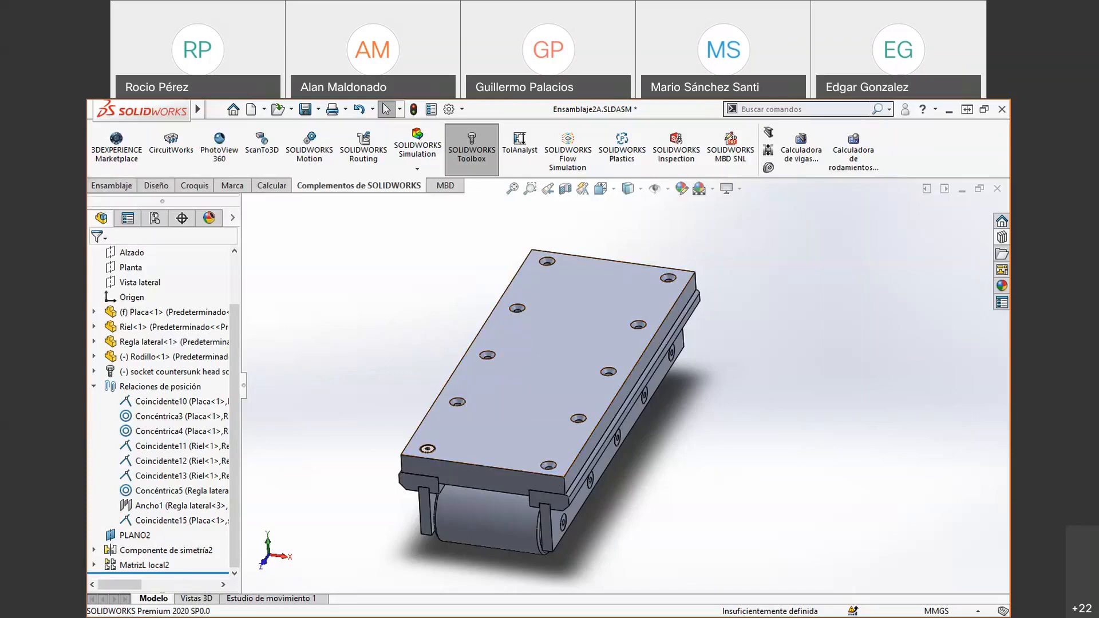
left_click(112, 186)
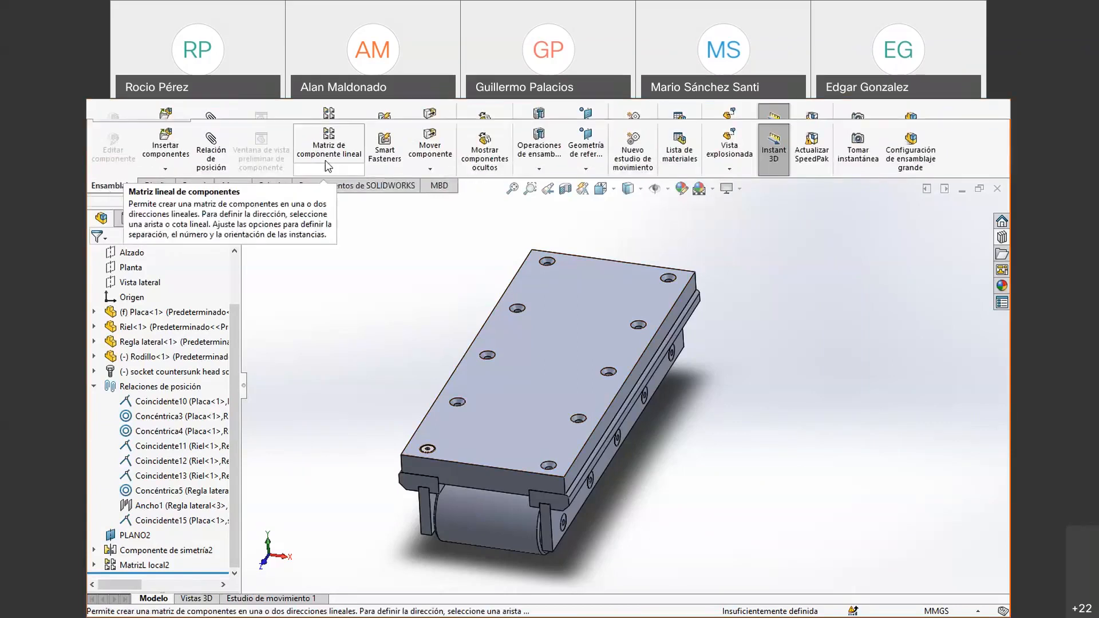
left_click(346, 155)
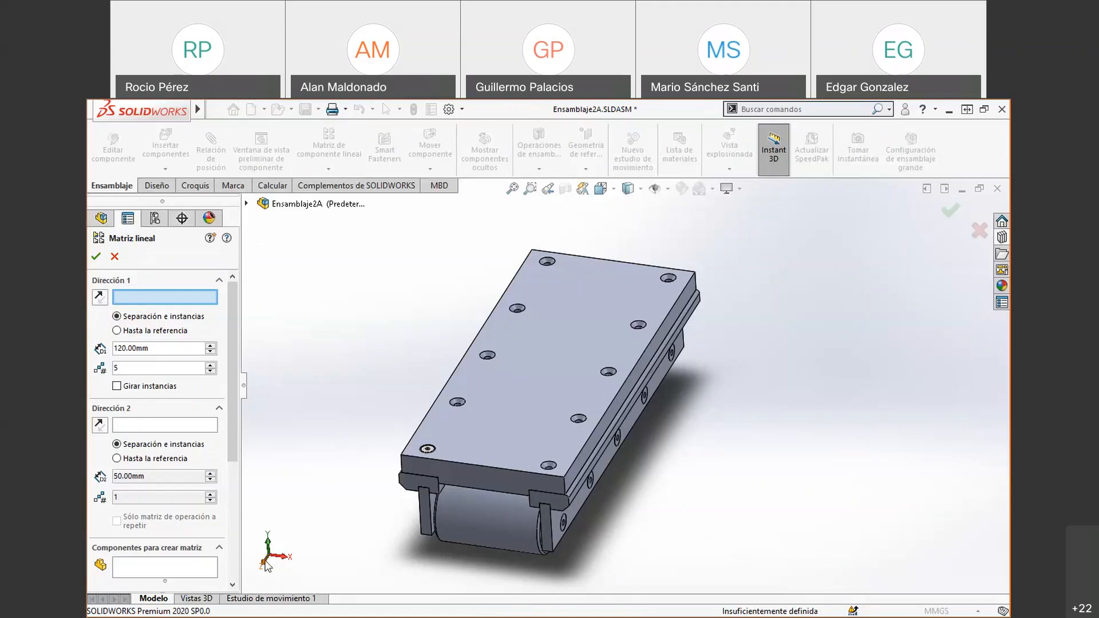
left_click(444, 389)
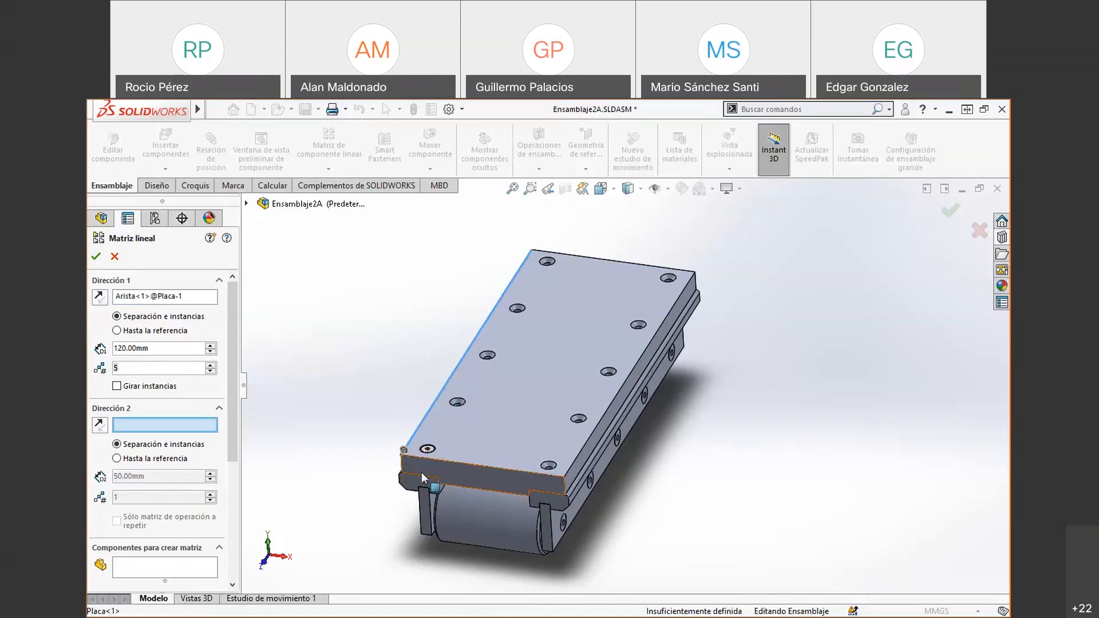
double_click(196, 348)
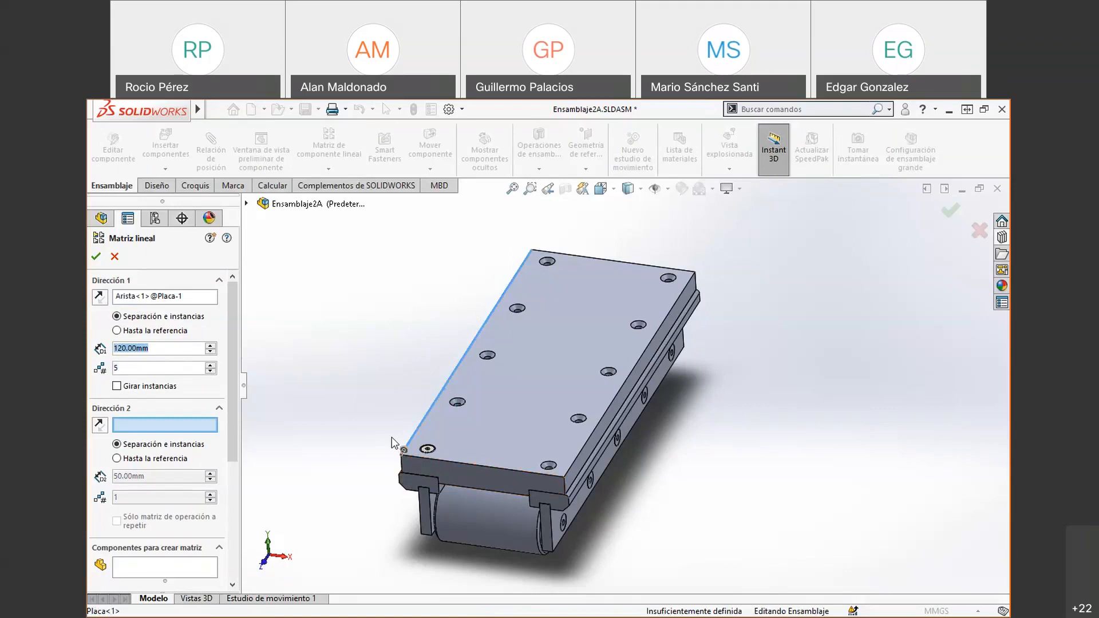
type("132.5")
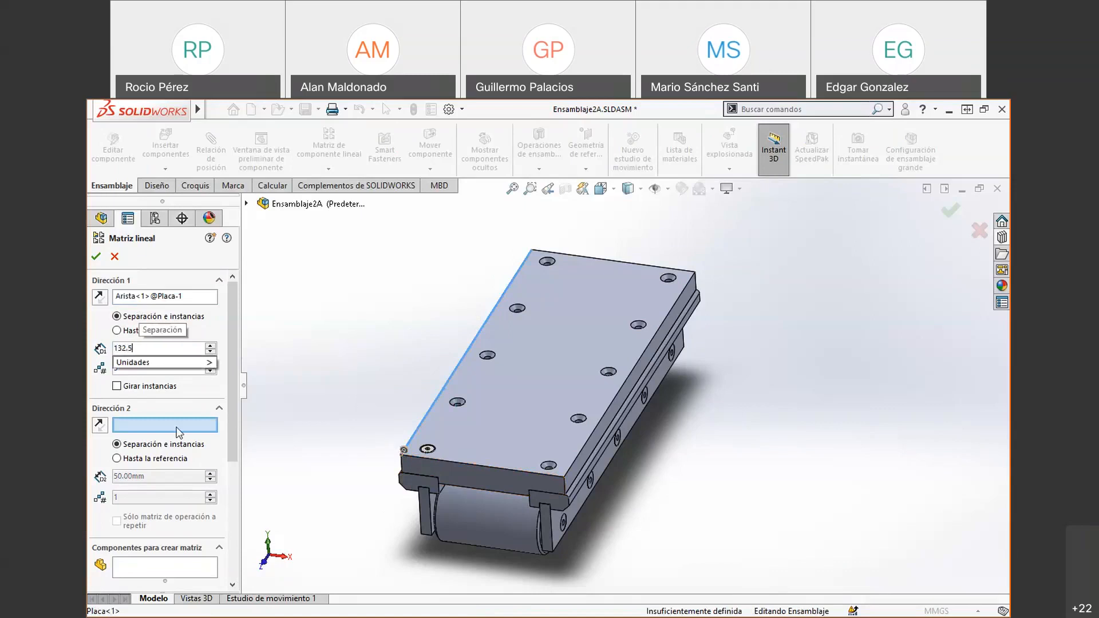
- Set the pattern's second direction along the plate's short front edge and reverse it
left_click(167, 424)
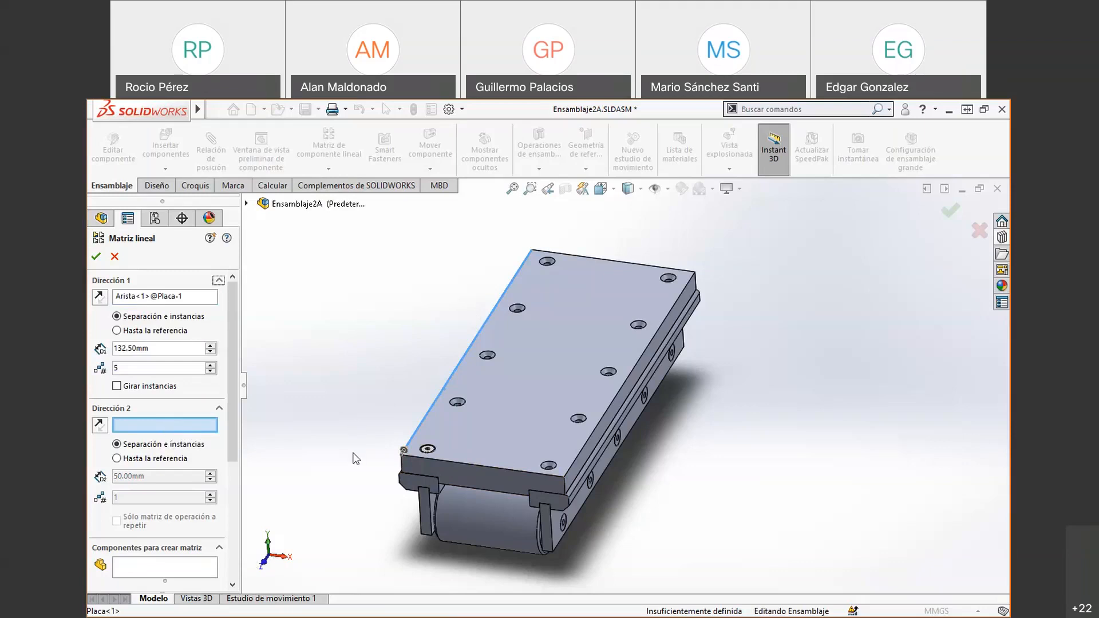
left_click(493, 469)
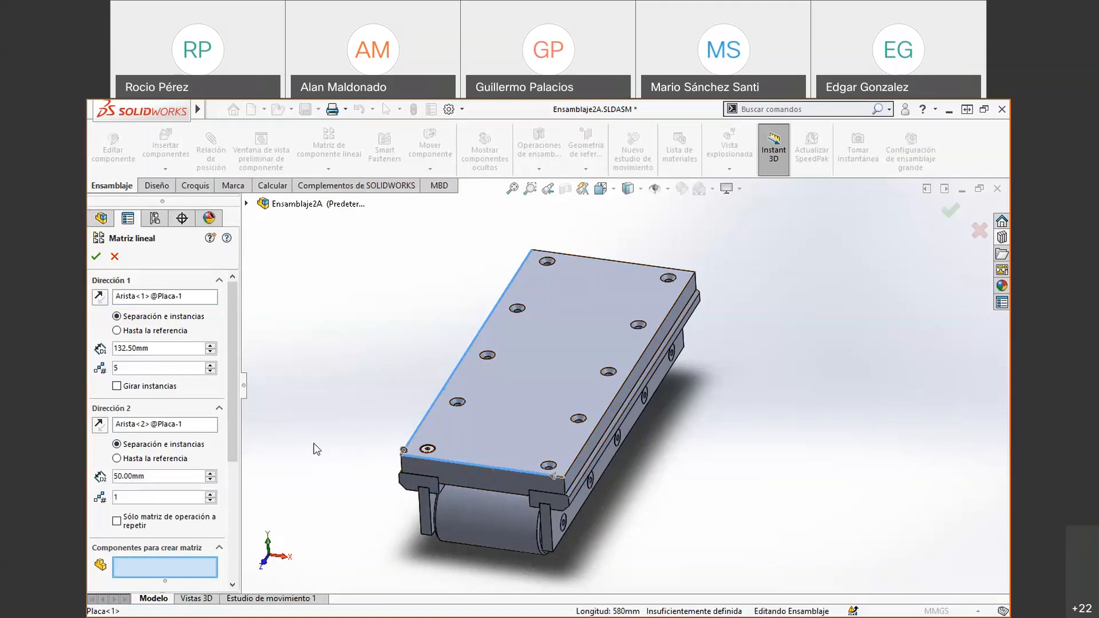
left_click(101, 425)
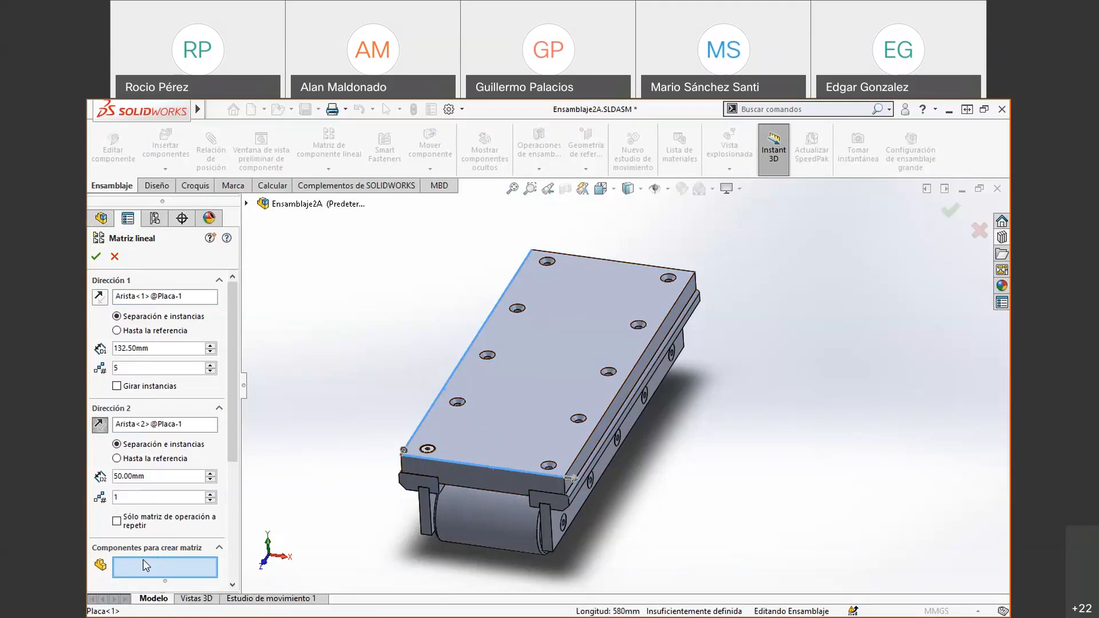
- Choose the countersunk screw in the plate's corner hole as the component to pattern
scroll(420, 447, "down", 3)
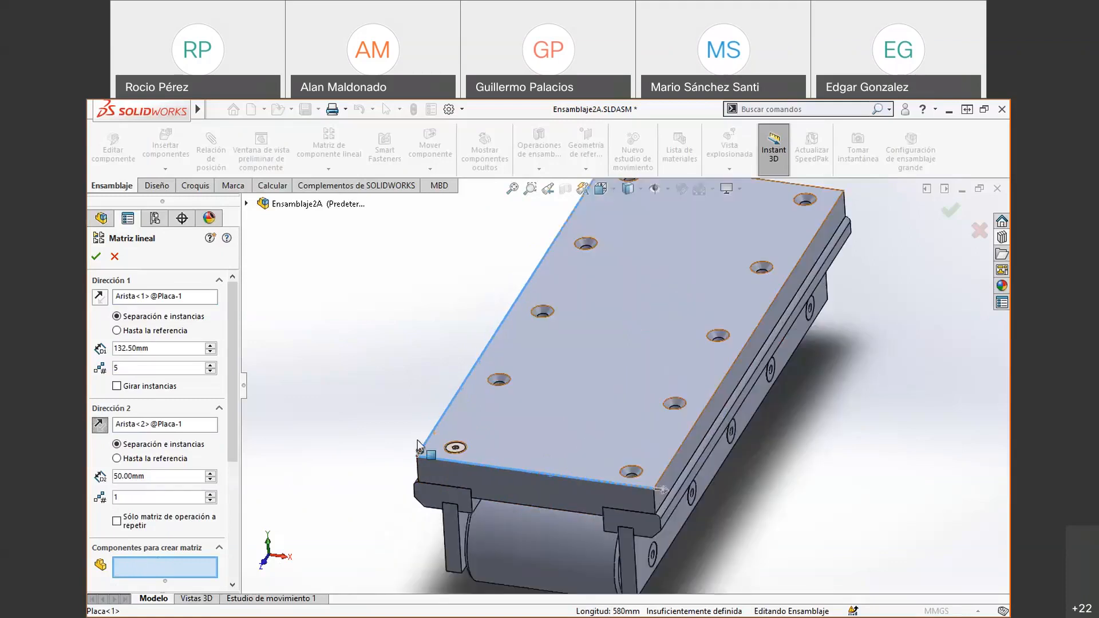
scroll(421, 446, "down", 4)
left_click(560, 448)
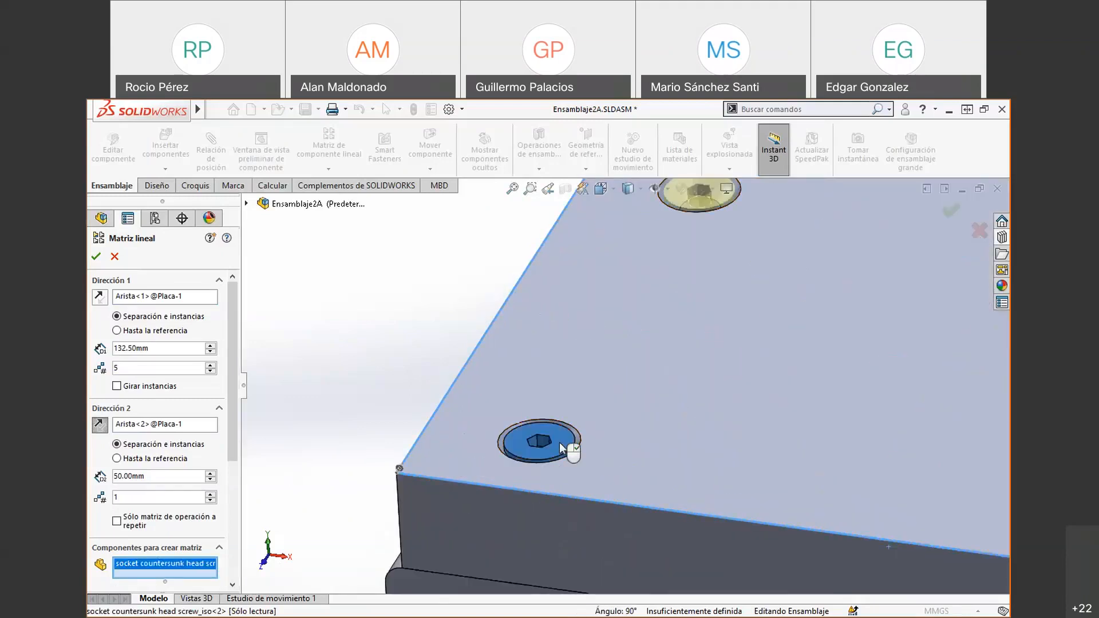
scroll(677, 422, "up", 3)
scroll(677, 422, "up", 3)
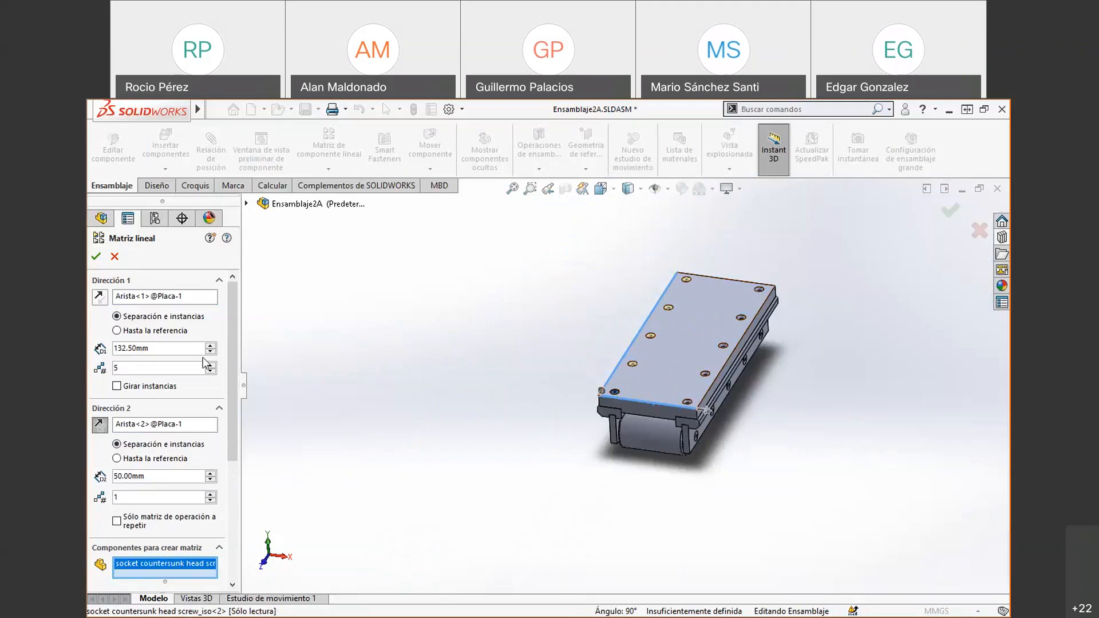
- Give the second direction 2 instances spaced 184 mm and create the screw pattern
scroll(229, 331, "down", 2)
left_click(140, 438)
double_click(140, 438)
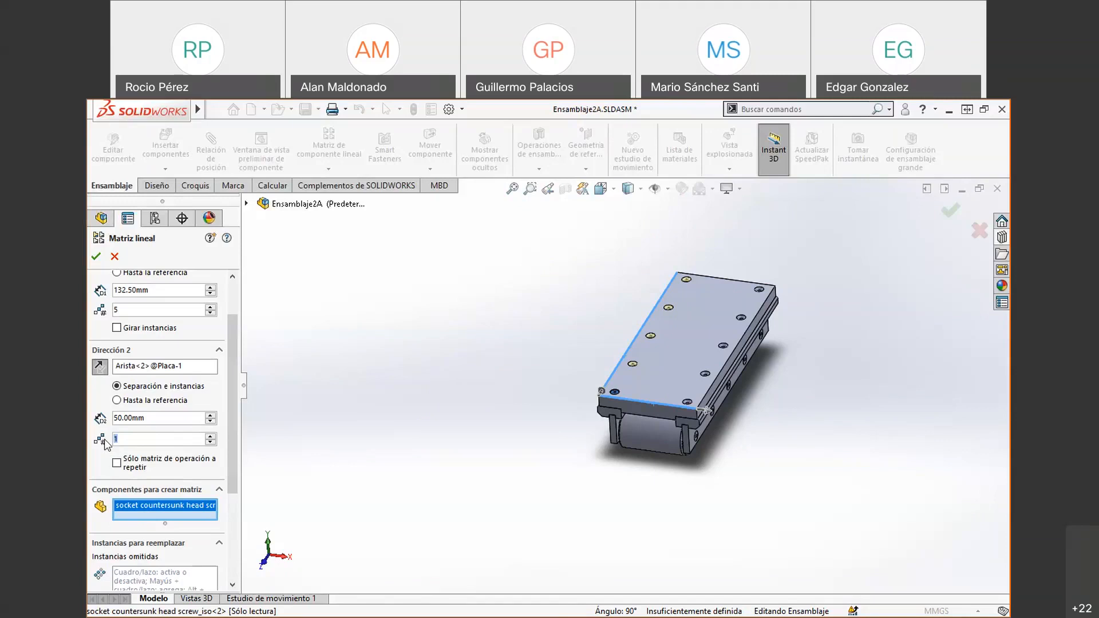
type("2")
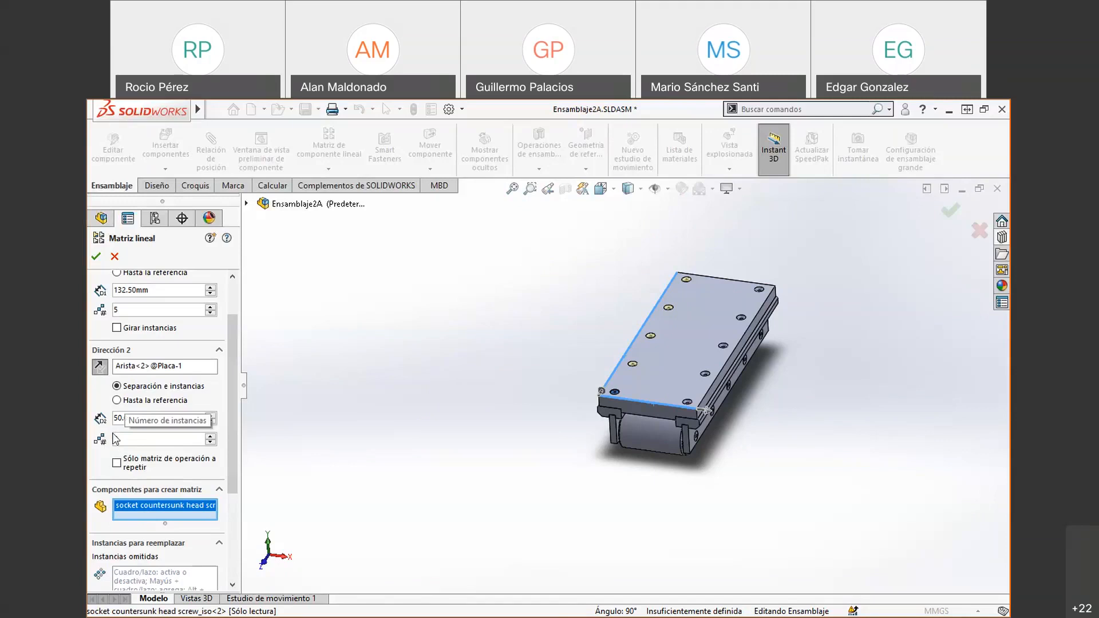
double_click(128, 415)
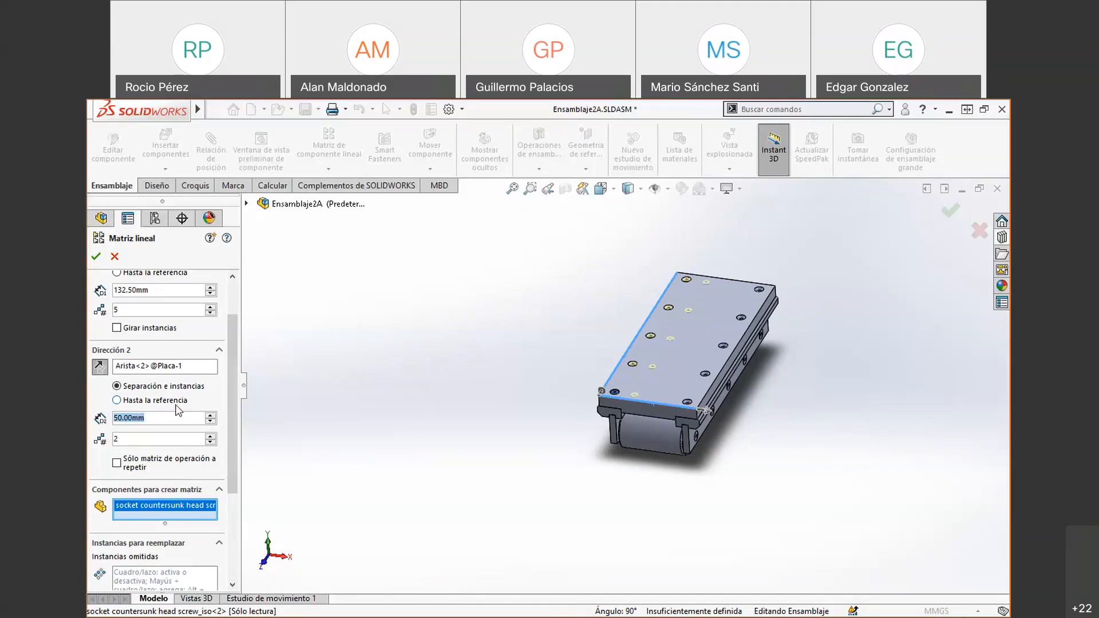
type("84")
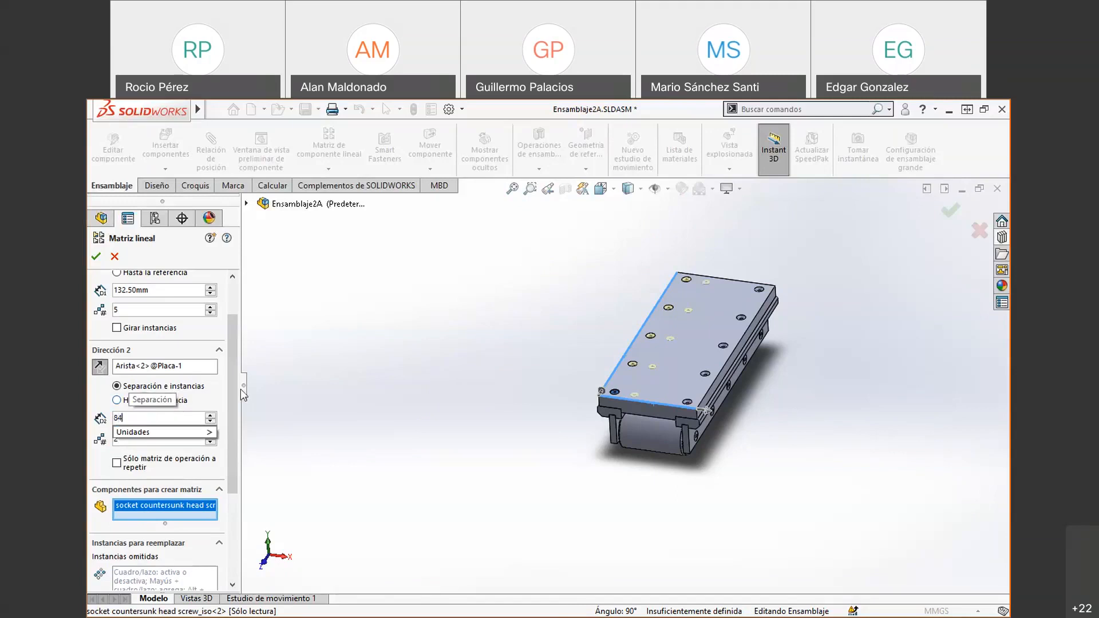
key("Return")
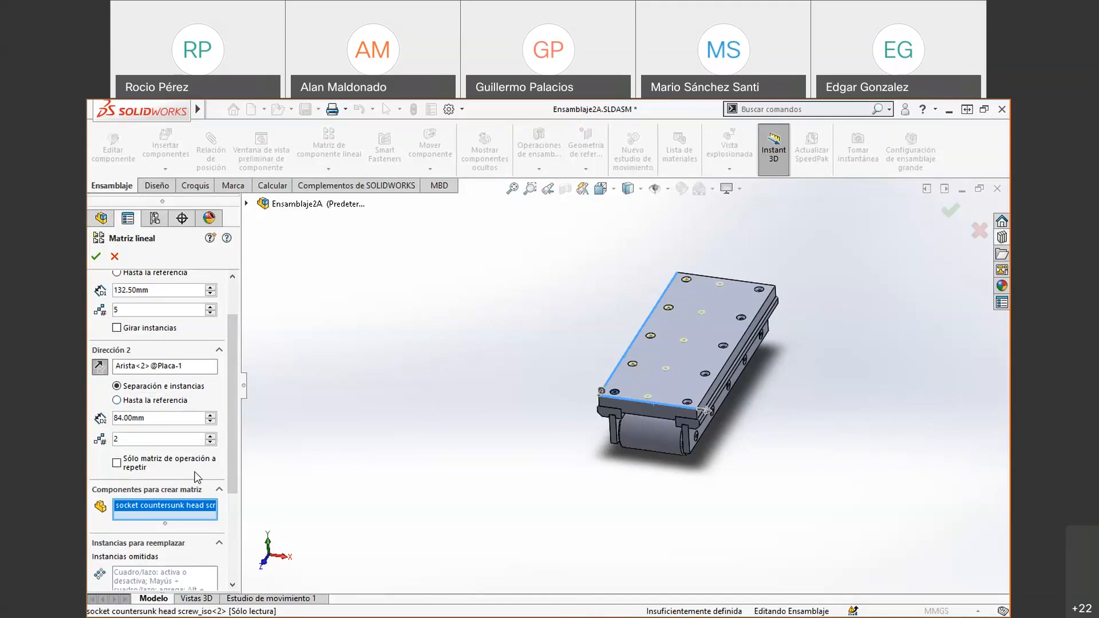
double_click(151, 417)
type("184")
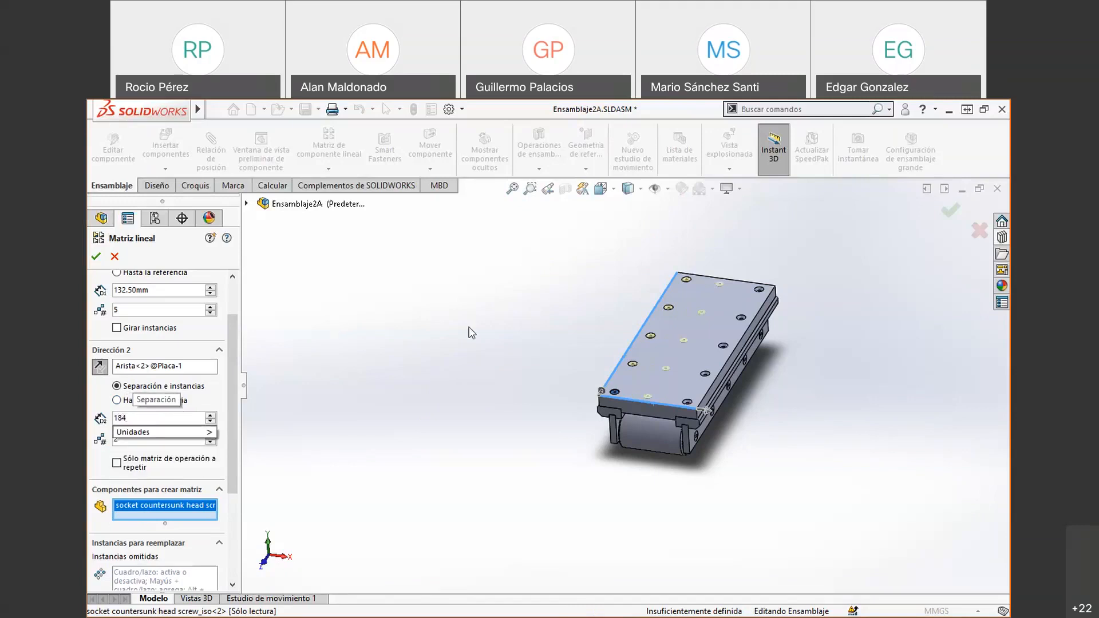
key("Return")
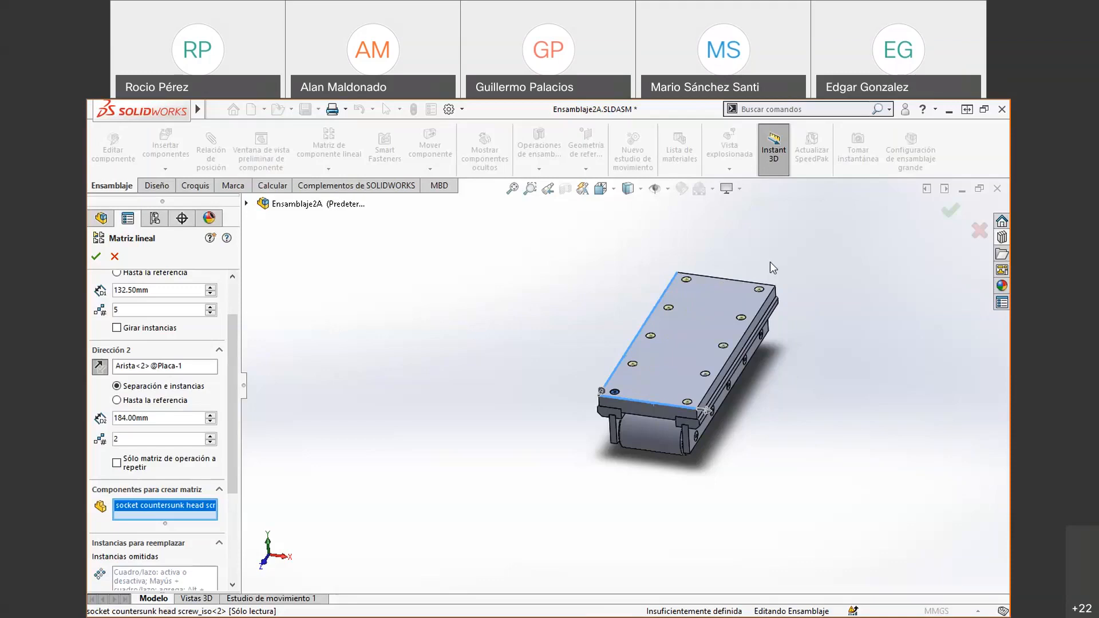
left_click(97, 257)
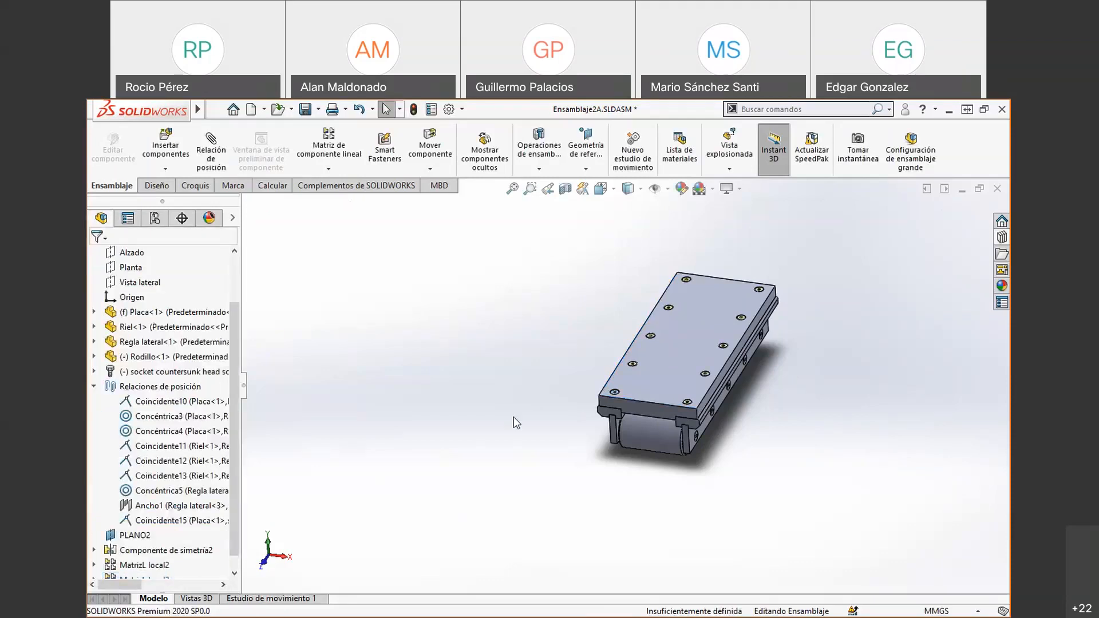
- Open the Toolbox plain washers category (Arandelas simples) in the design library and widen the library to show all washer types
middle_click_drag(484, 390, 593, 403)
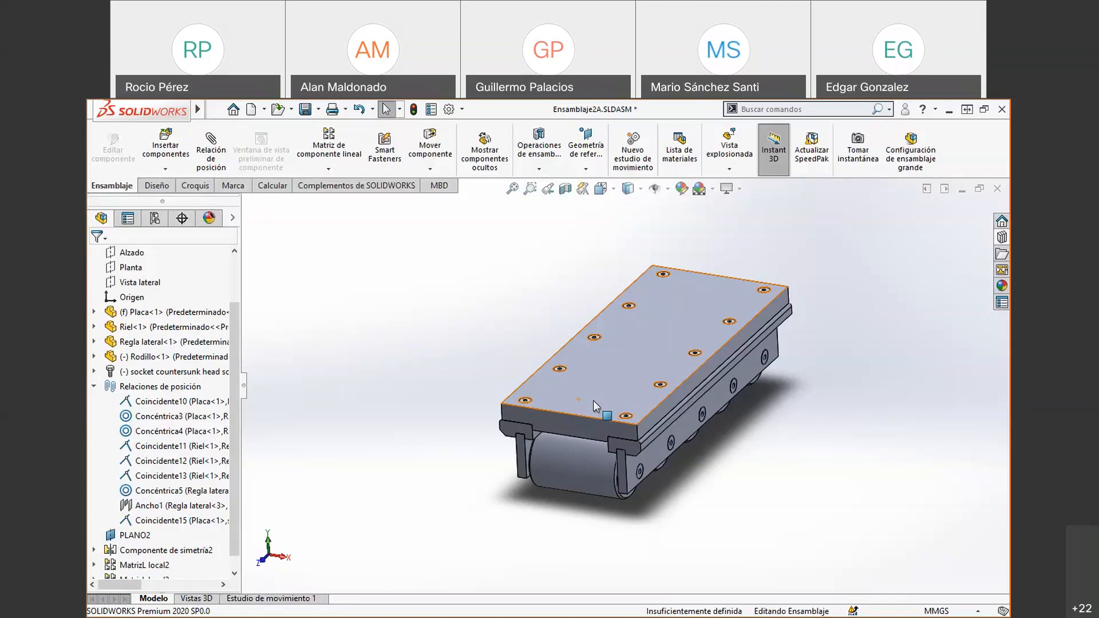
scroll(803, 506, "down", 3)
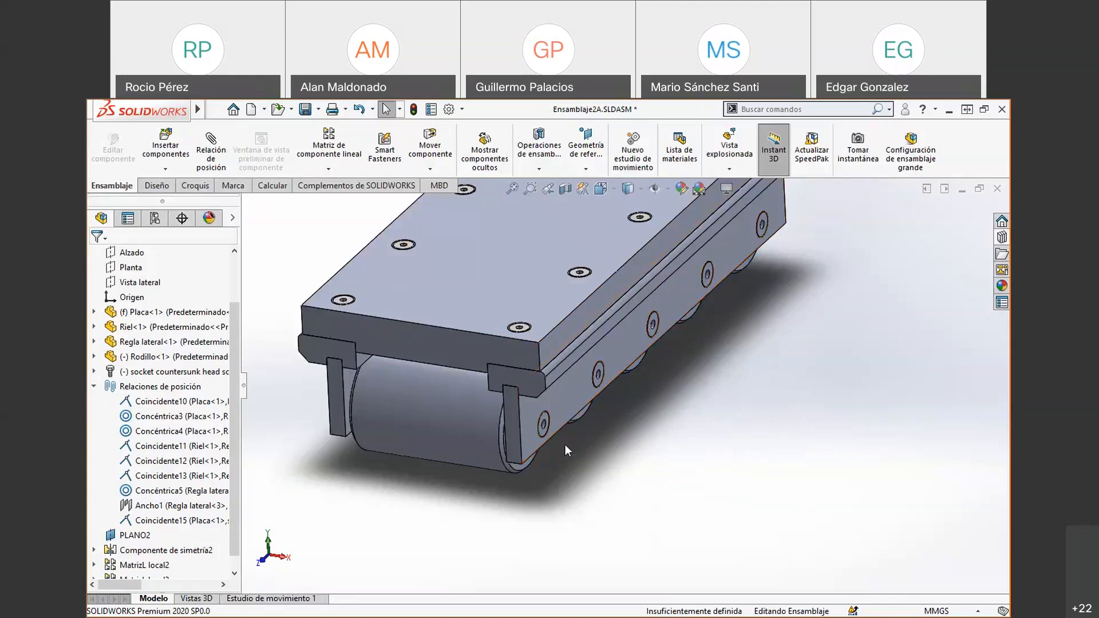
left_click(1002, 240)
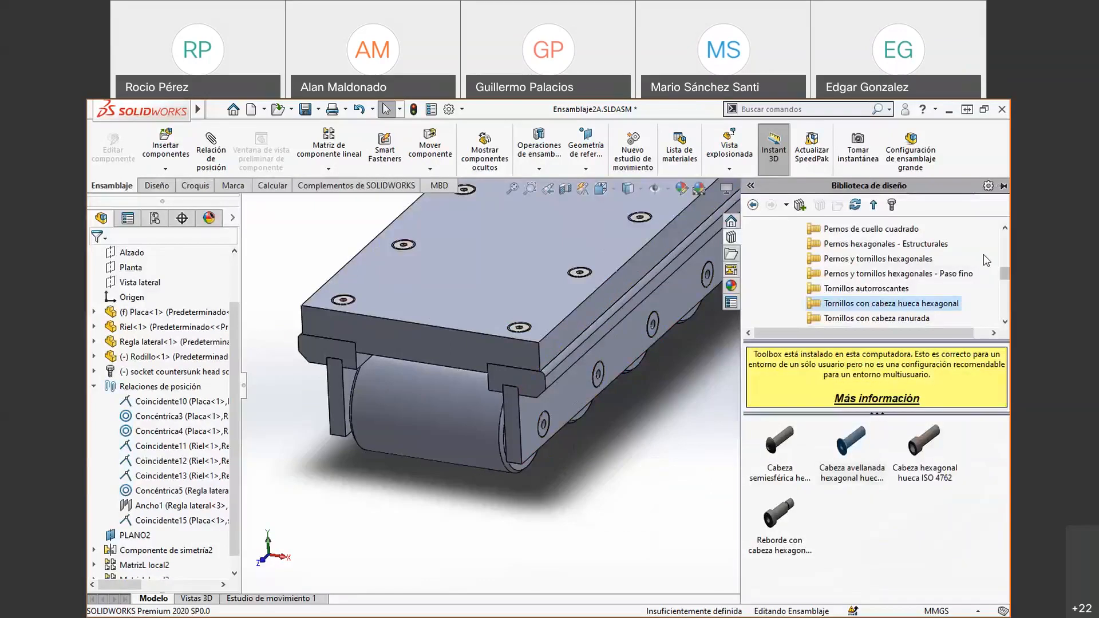
scroll(806, 293, "down", 5)
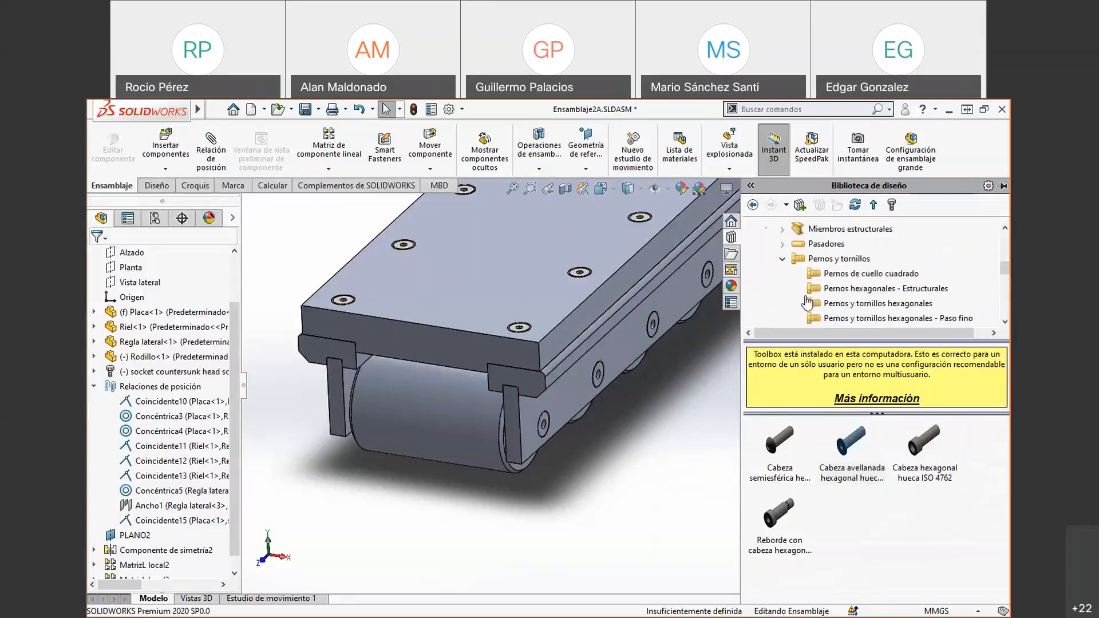
left_click(783, 259)
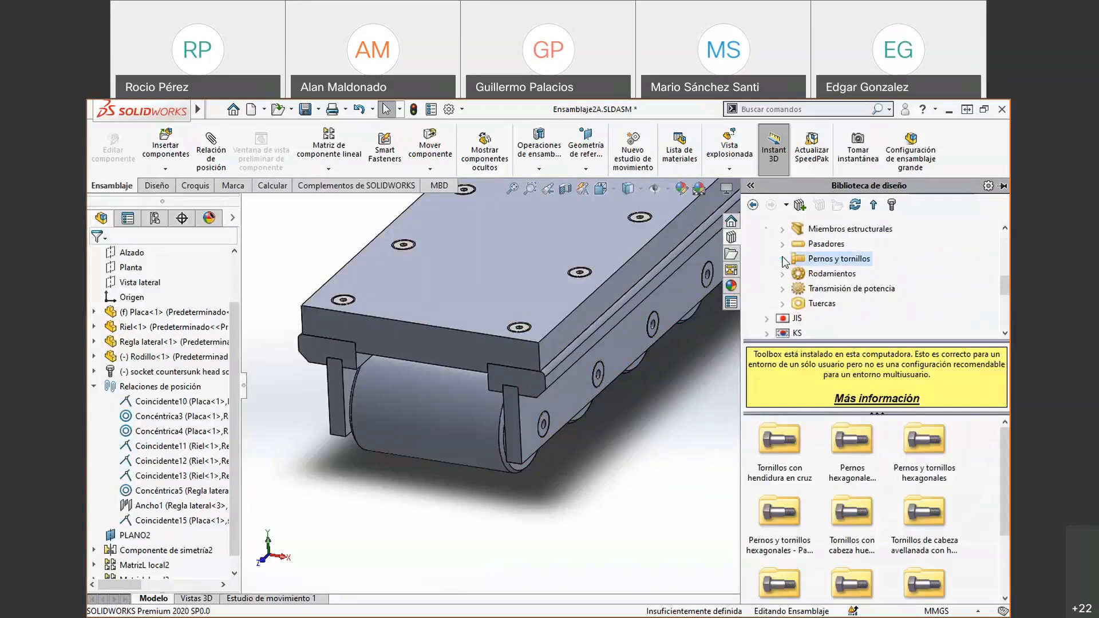
scroll(785, 263, "up", 1)
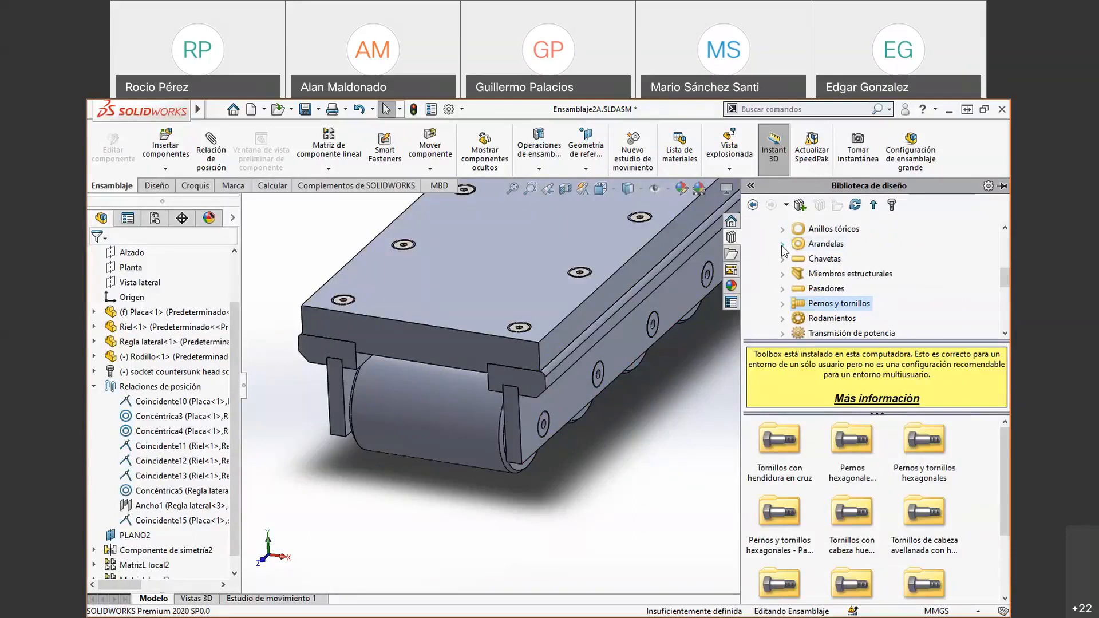
left_click(783, 245)
left_click(827, 263)
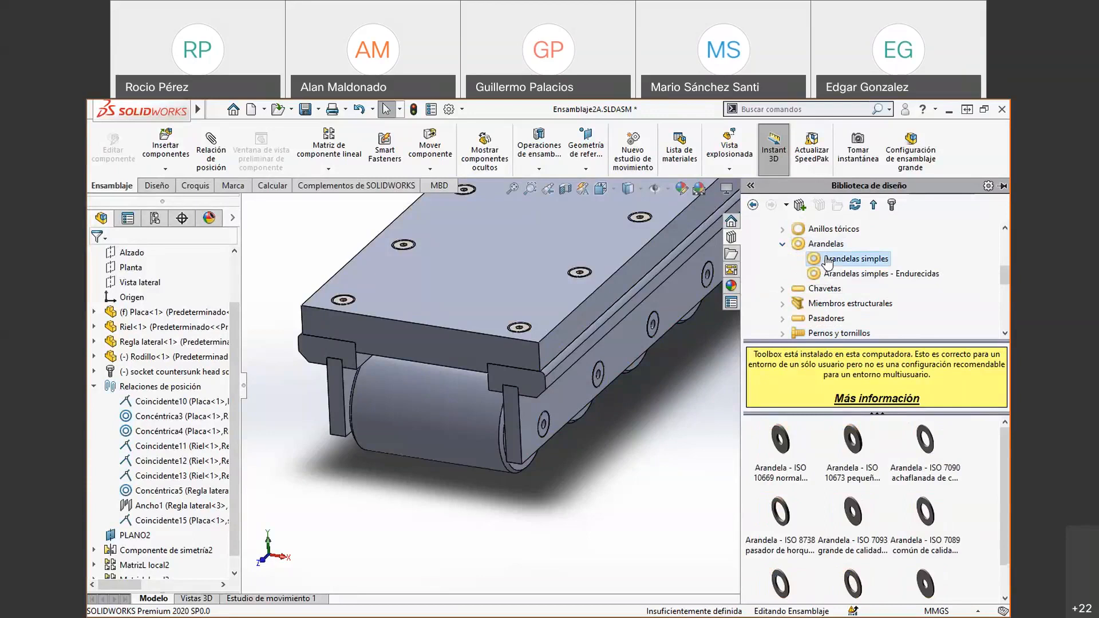
scroll(939, 456, "down", 1)
scroll(941, 458, "up", 1)
left_click_drag(741, 371, 536, 396)
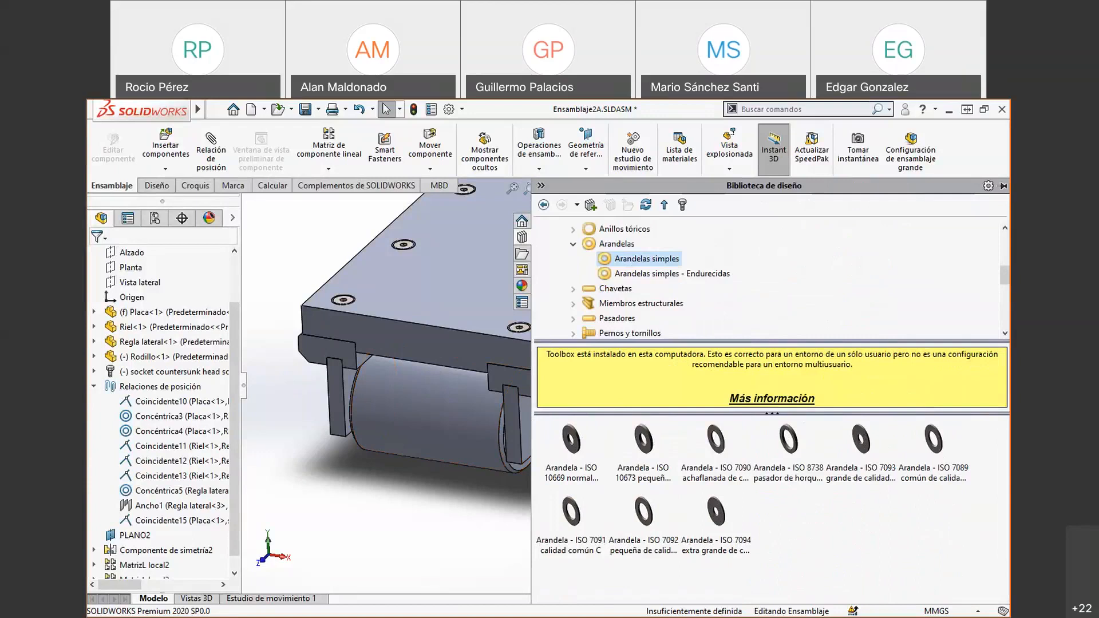
- Switch to the Ensamblaje 2 3.15 PDF in Adobe Acrobat Reader, check which washer secures the rollers, and return to SOLIDWORKS
key("alt+Tab")
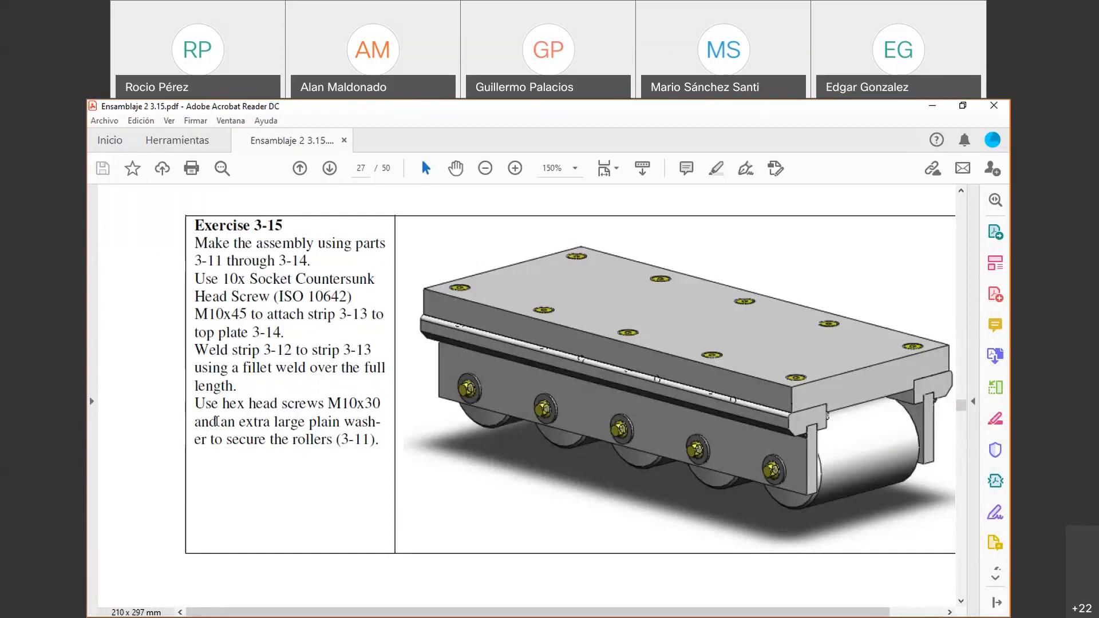
left_click_drag(240, 422, 378, 419)
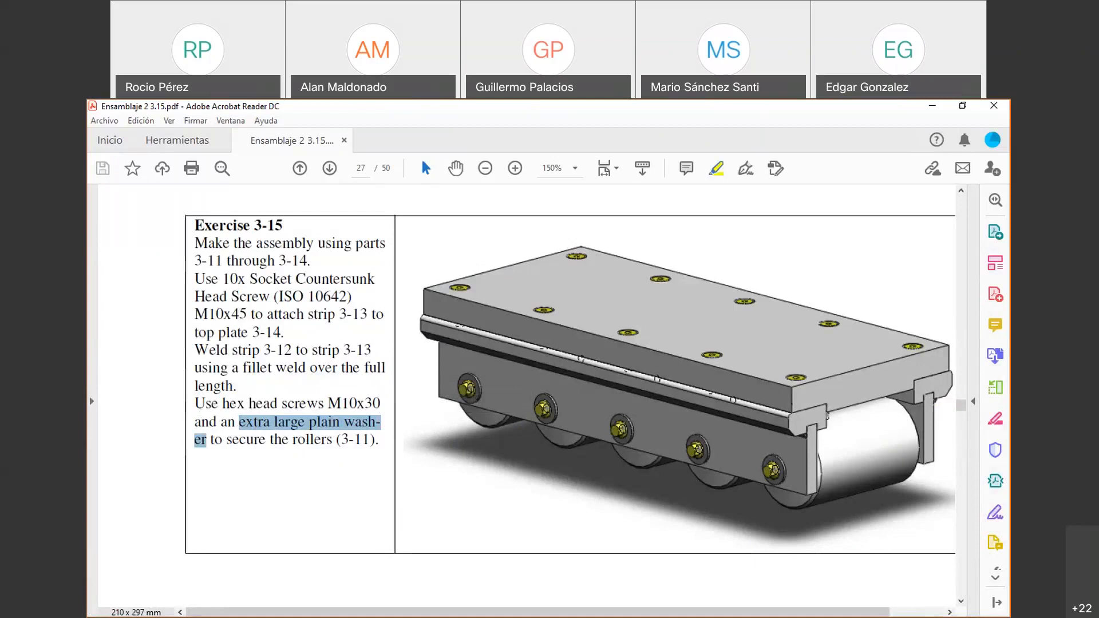
left_click(933, 106)
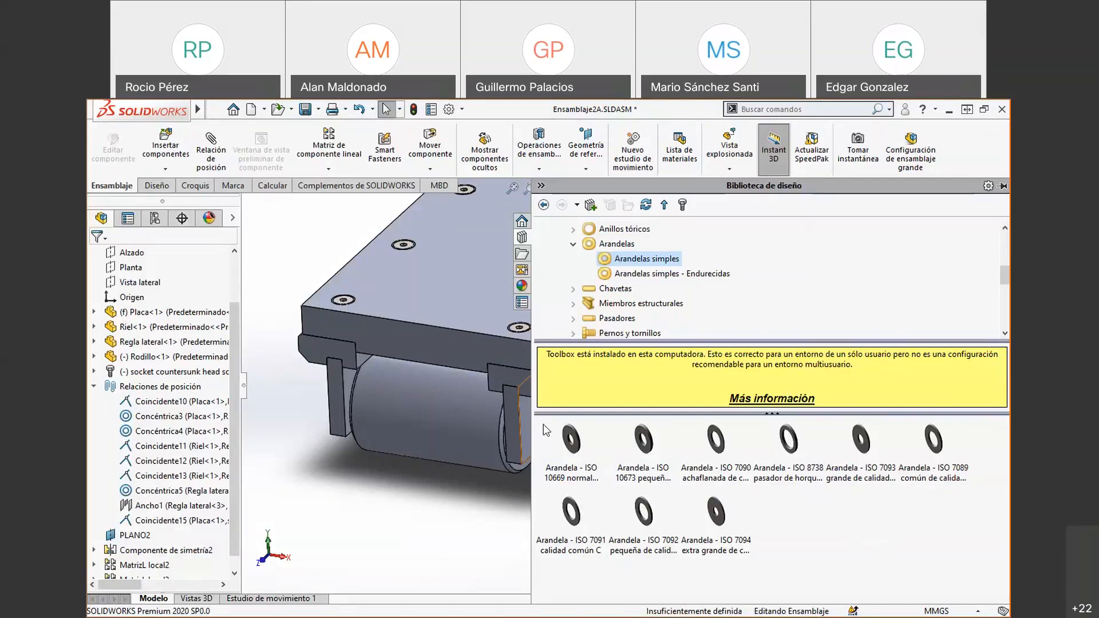
- Compare the plain washer types and select the ISO 7094 extra large grade C washer (Arandela - ISO 7094 extra grande de calidad C)
left_click(730, 523)
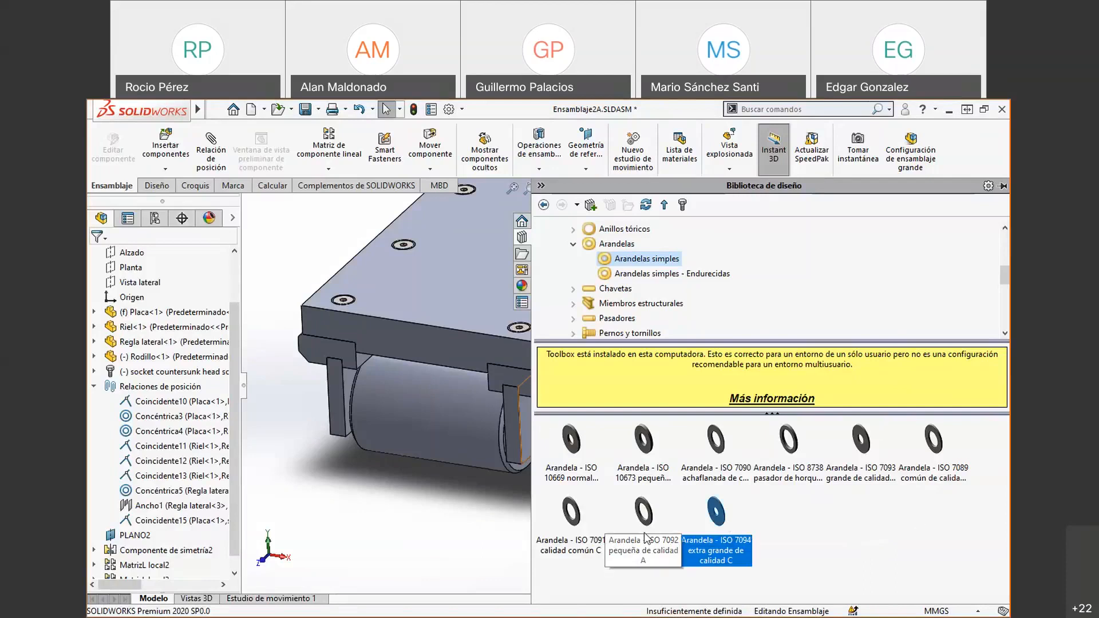
left_click(646, 513)
left_click(577, 518)
left_click(572, 453)
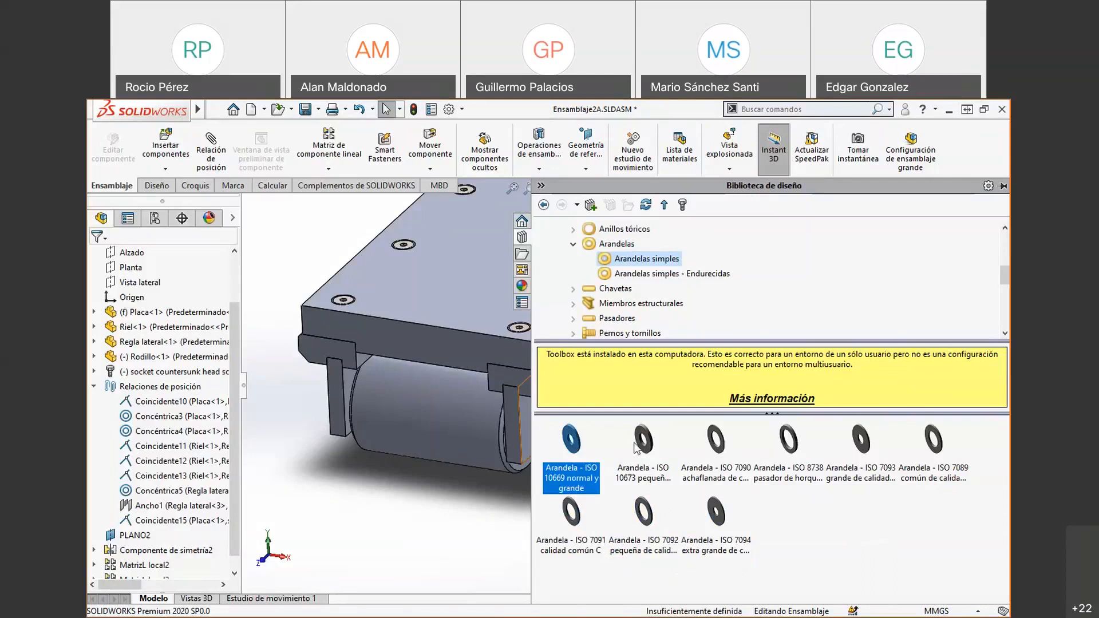
left_click(643, 458)
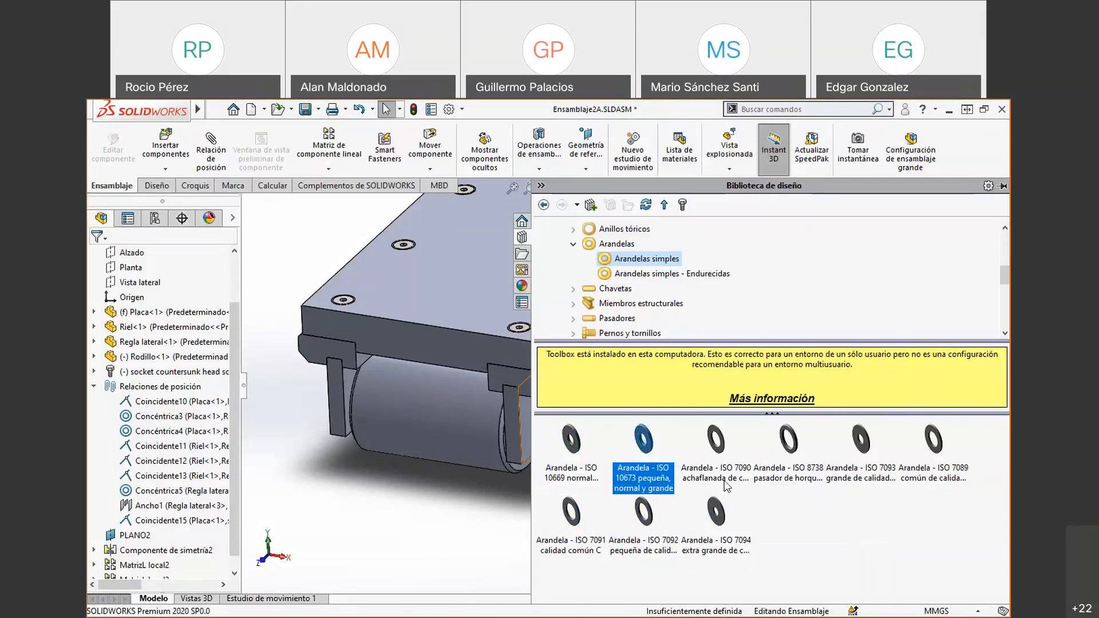
left_click(712, 525)
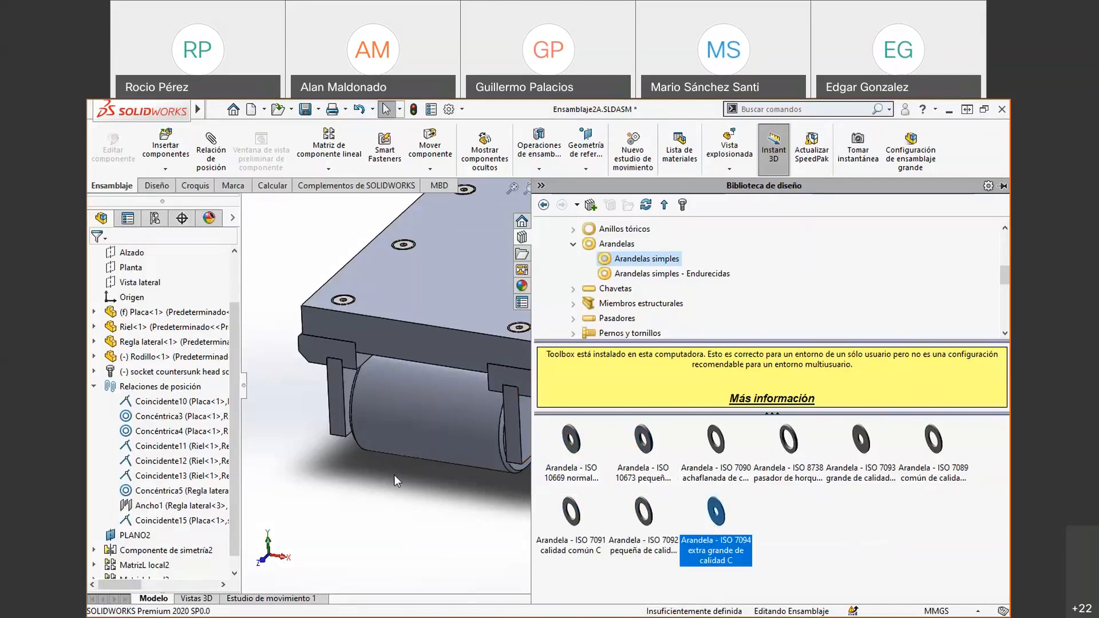
- Reopen the design library's plain washers beside the first roller hole and narrow the library to keep that hole in view
scroll(395, 474, "up", 3)
scroll(486, 425, "down", 5)
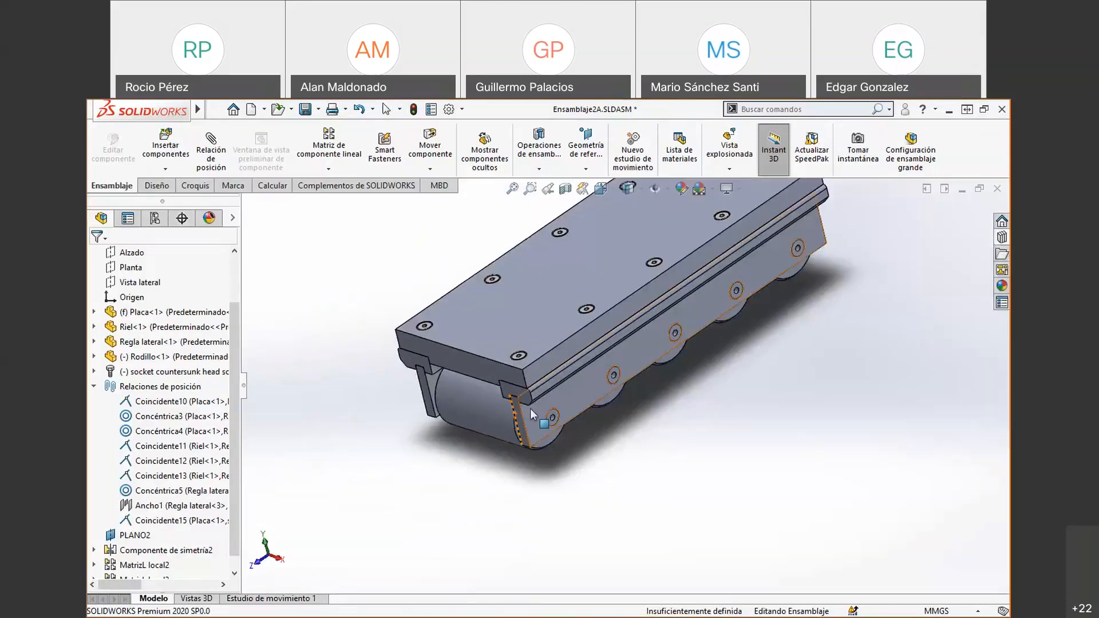
scroll(590, 416, "down", 2)
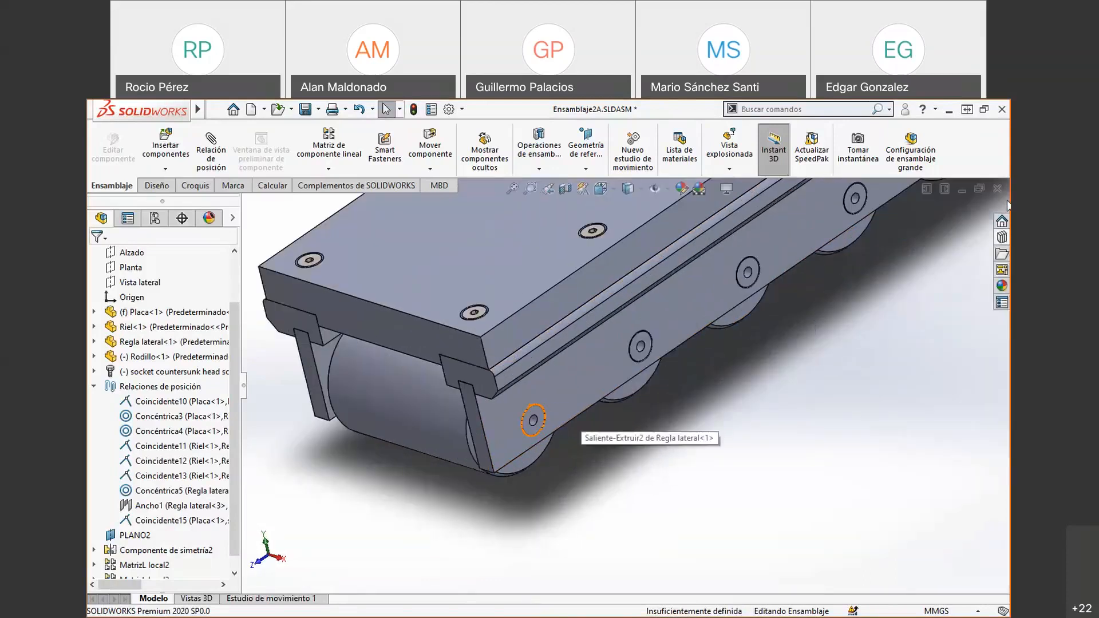
left_click(1001, 252)
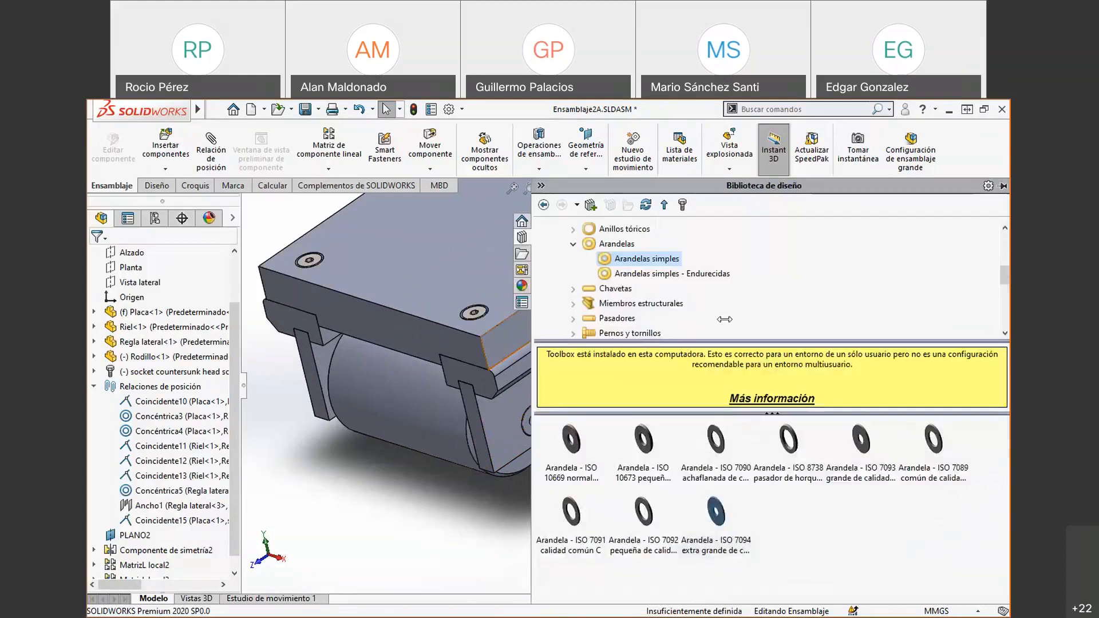
left_click_drag(766, 319, 770, 318)
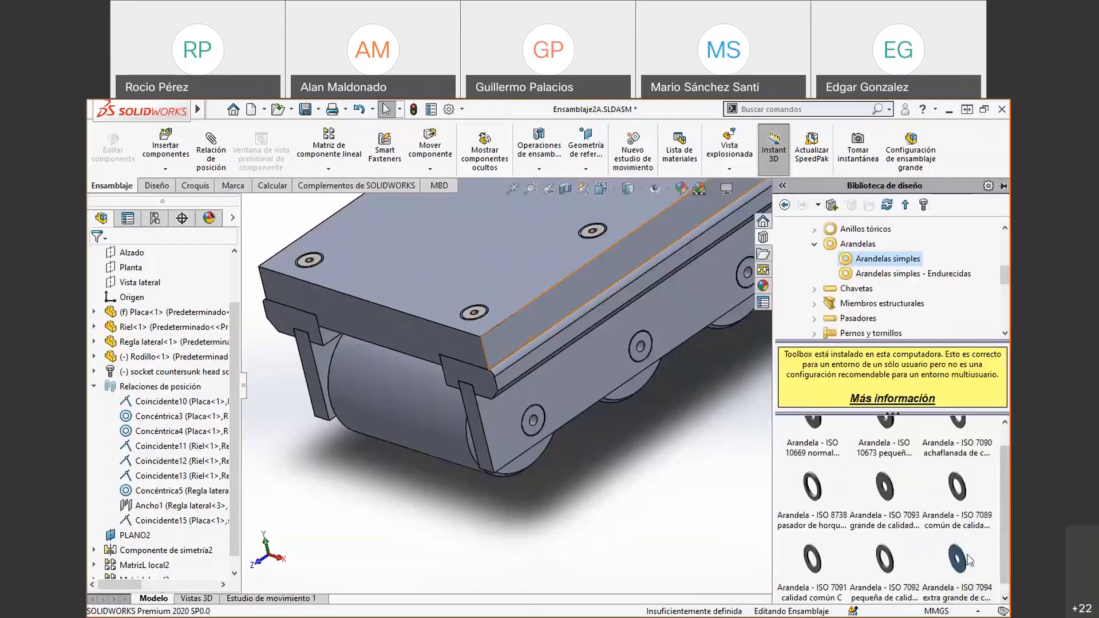
left_click(967, 564)
left_click_drag(966, 564, 670, 511)
left_click_drag(556, 429, 537, 443)
key("Escape")
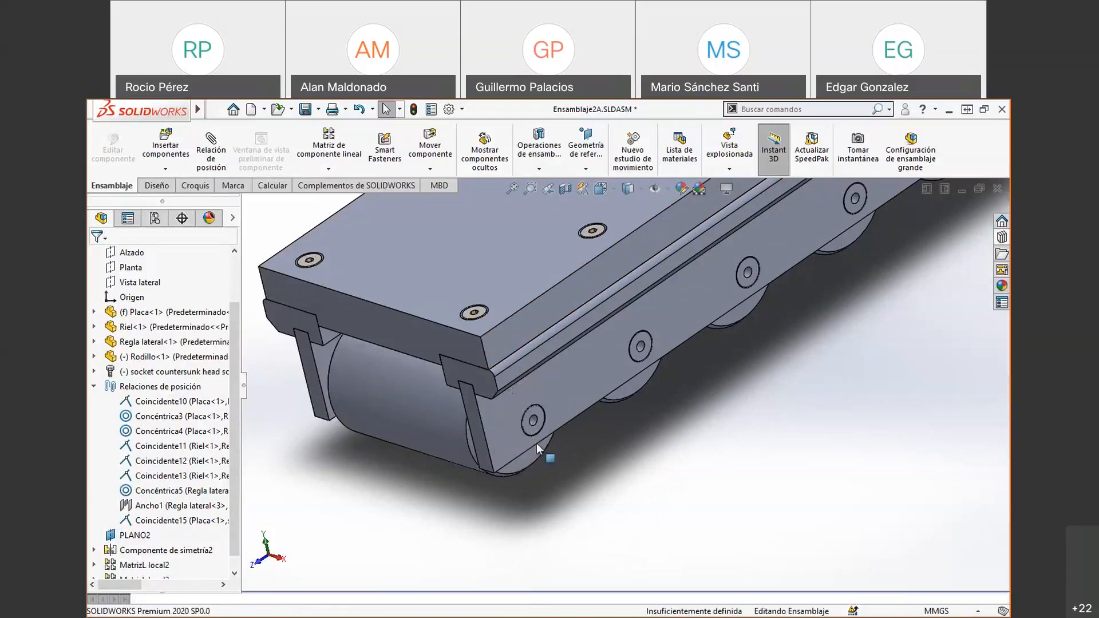
- Try to place an ISO 7094 extra large grade C washer on the first roller's hole in the side strip
scroll(528, 413, "down", 8)
scroll(593, 394, "down", 3)
middle_click_drag(594, 393, 625, 388)
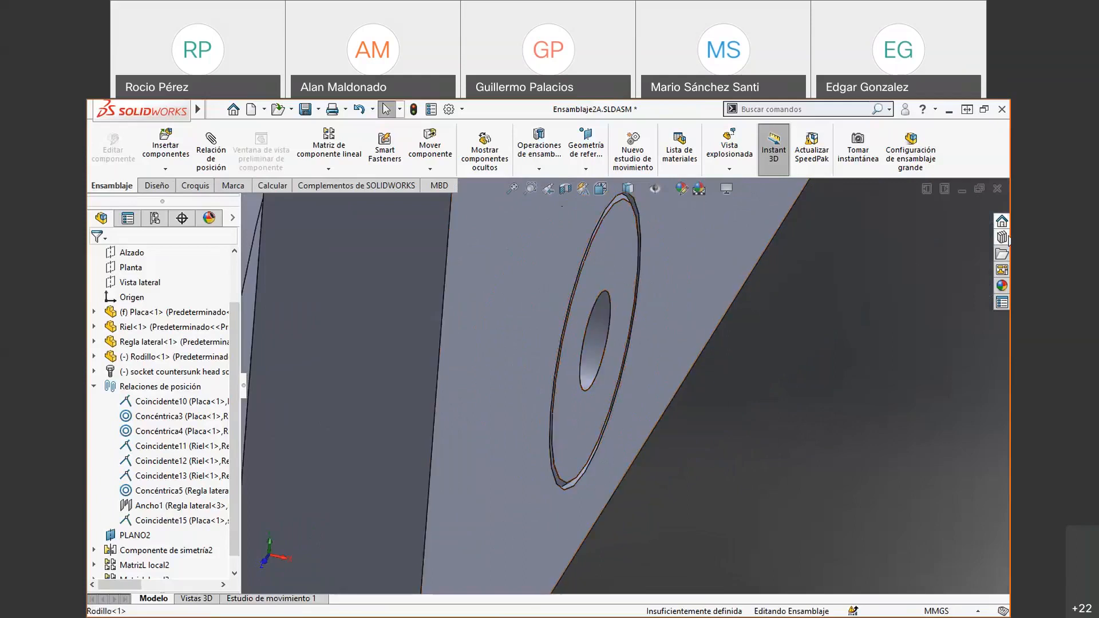
left_click(1002, 237)
left_click_drag(957, 558, 619, 400)
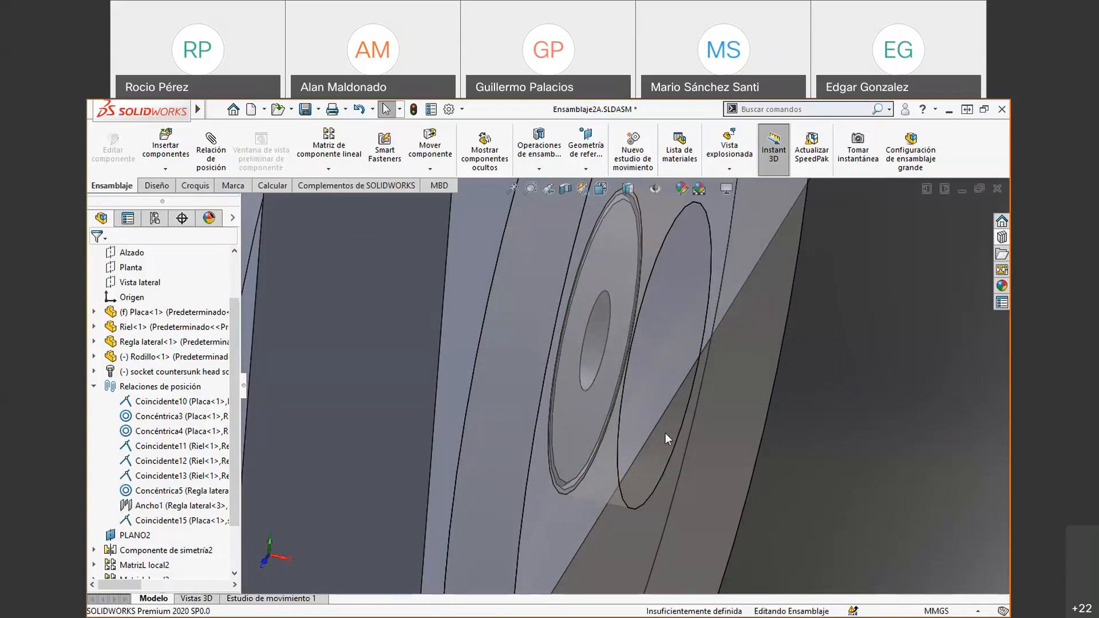
scroll(682, 439, "up", 6)
middle_click_drag(696, 423, 625, 410)
scroll(626, 409, "up", 1)
scroll(504, 382, "down", 2)
middle_click_drag(501, 378, 421, 304)
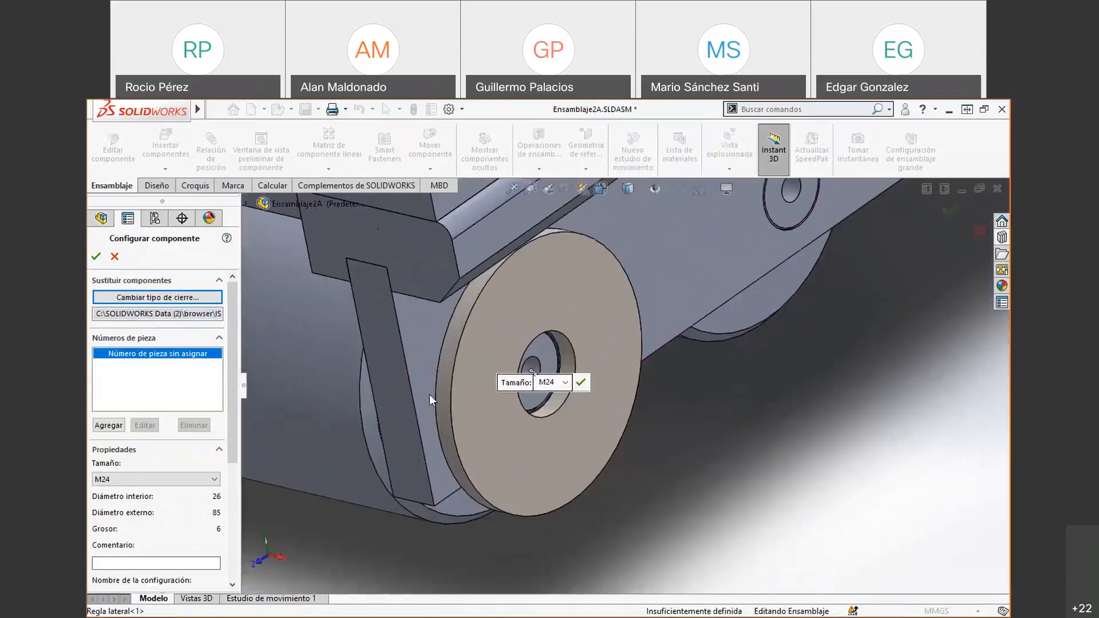
- Try to size the placed washer as M10 and accept it
middle_click_drag(429, 394, 448, 383)
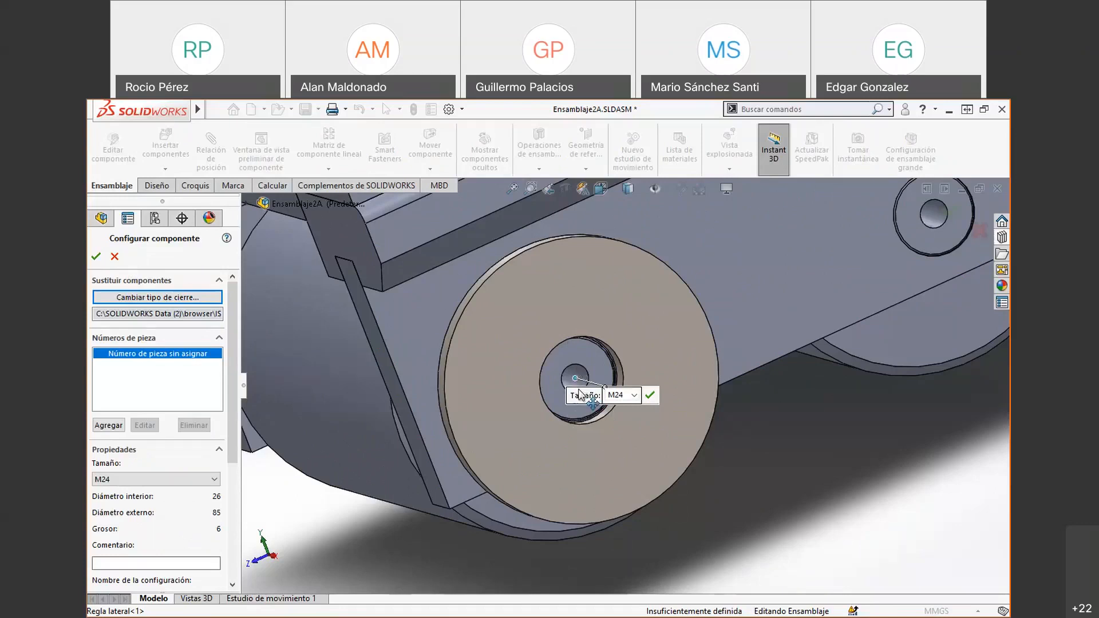
left_click(634, 395)
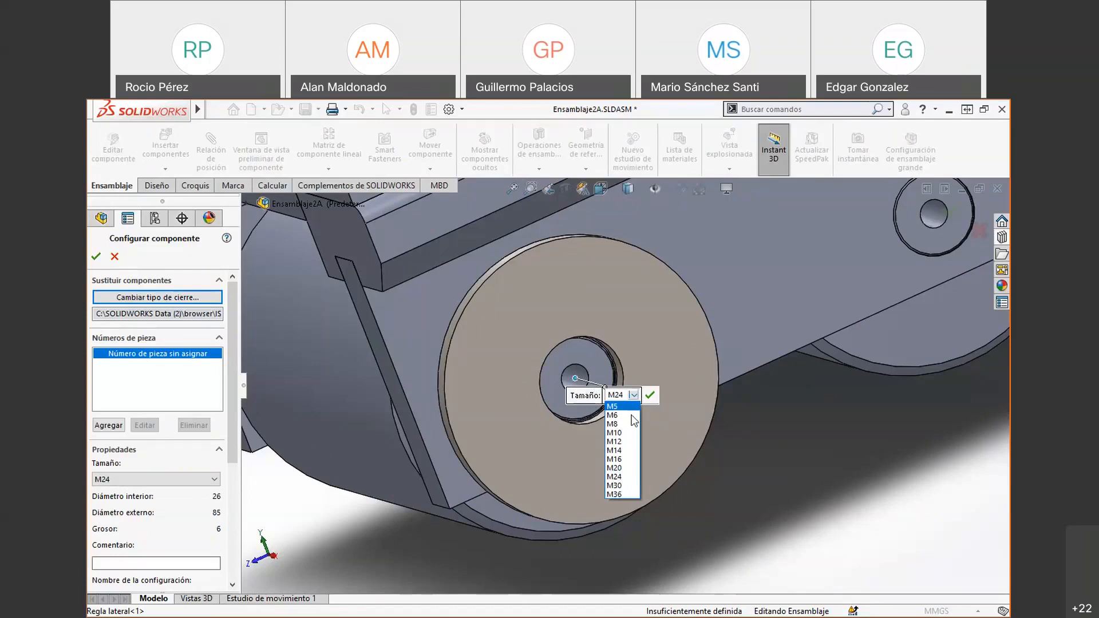
left_click(620, 432)
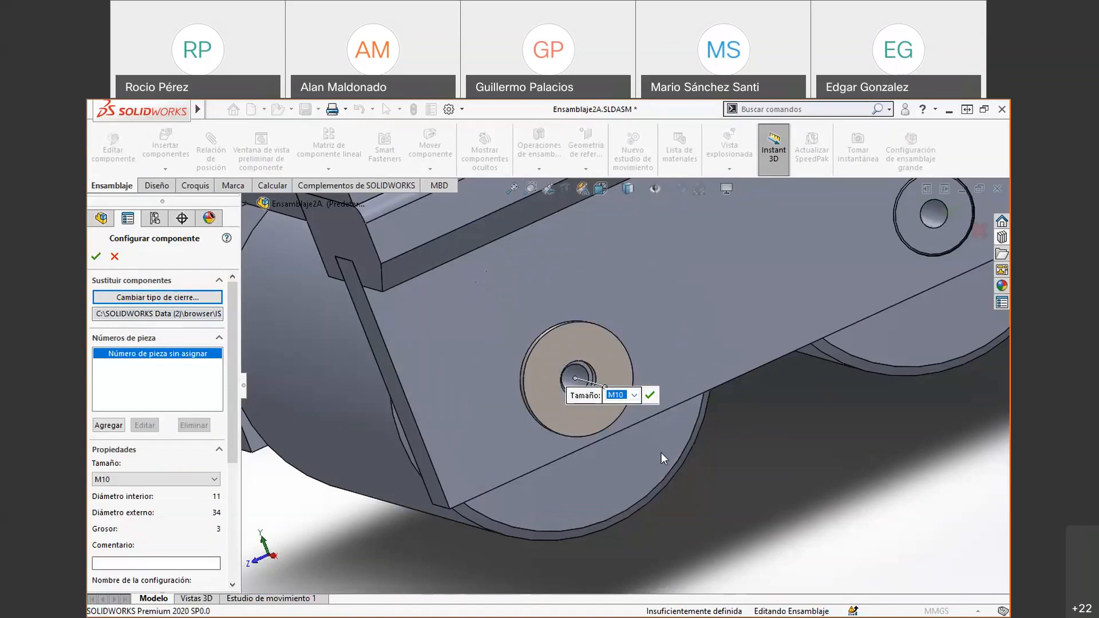
key("Return")
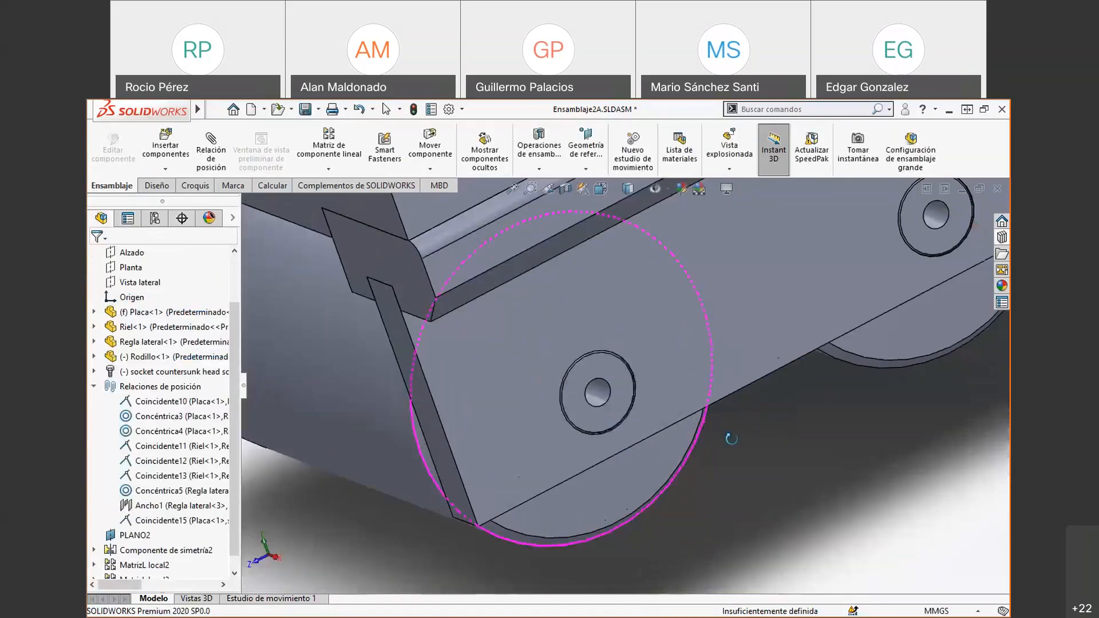
- Place an ISO 7094 extra large grade C washer concentric with the first roller's hole in the side strip
left_click(1002, 254)
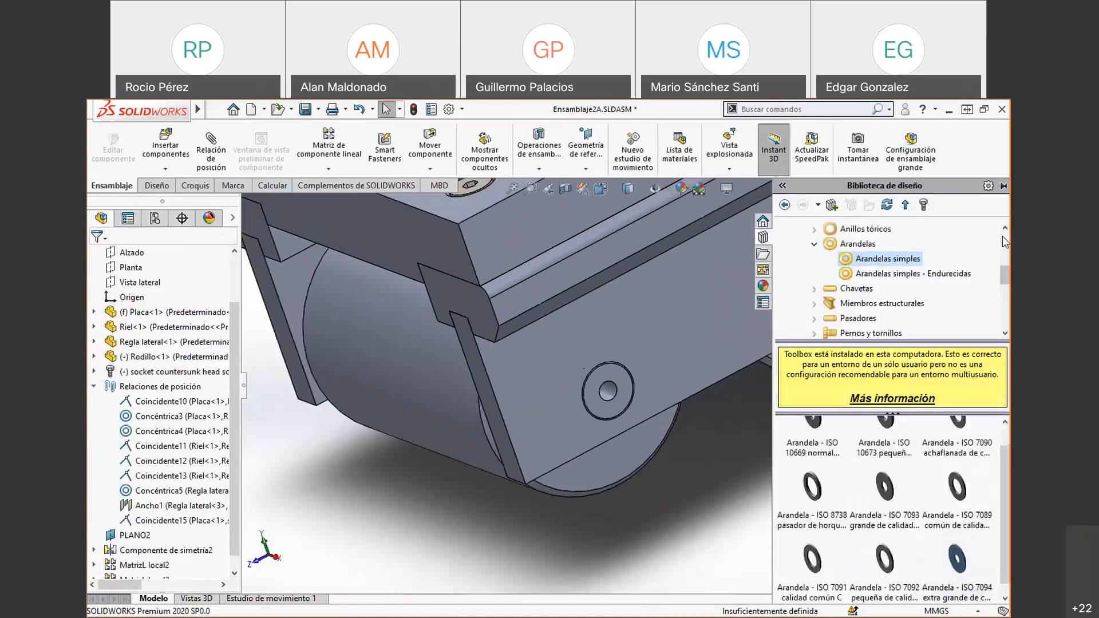
mouse_move(964, 560)
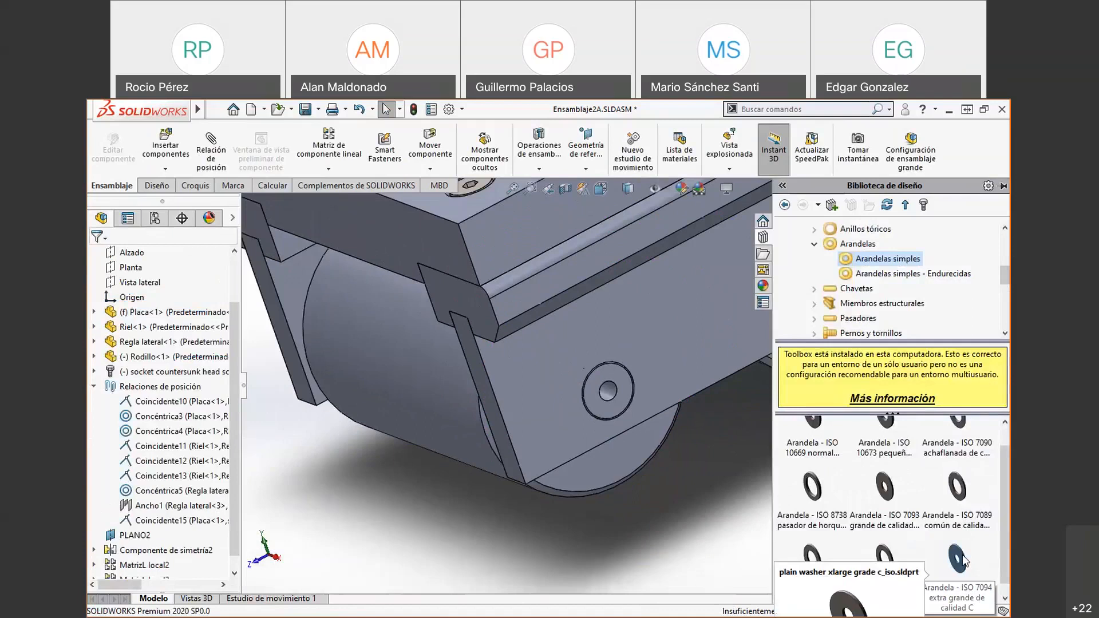
left_click_drag(964, 560, 622, 395)
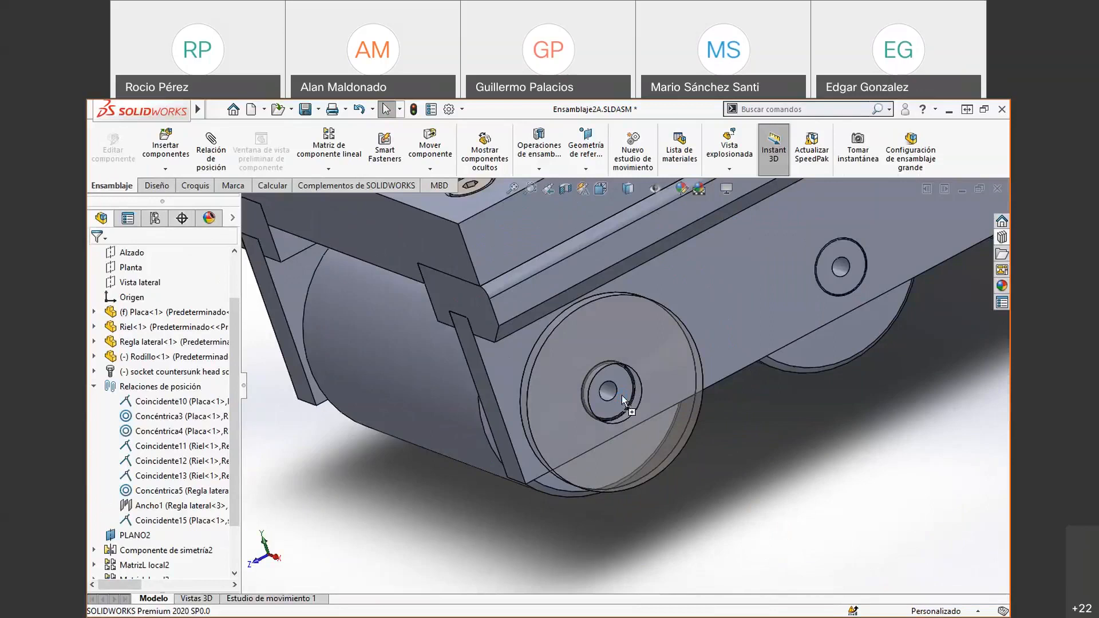
left_click(621, 395)
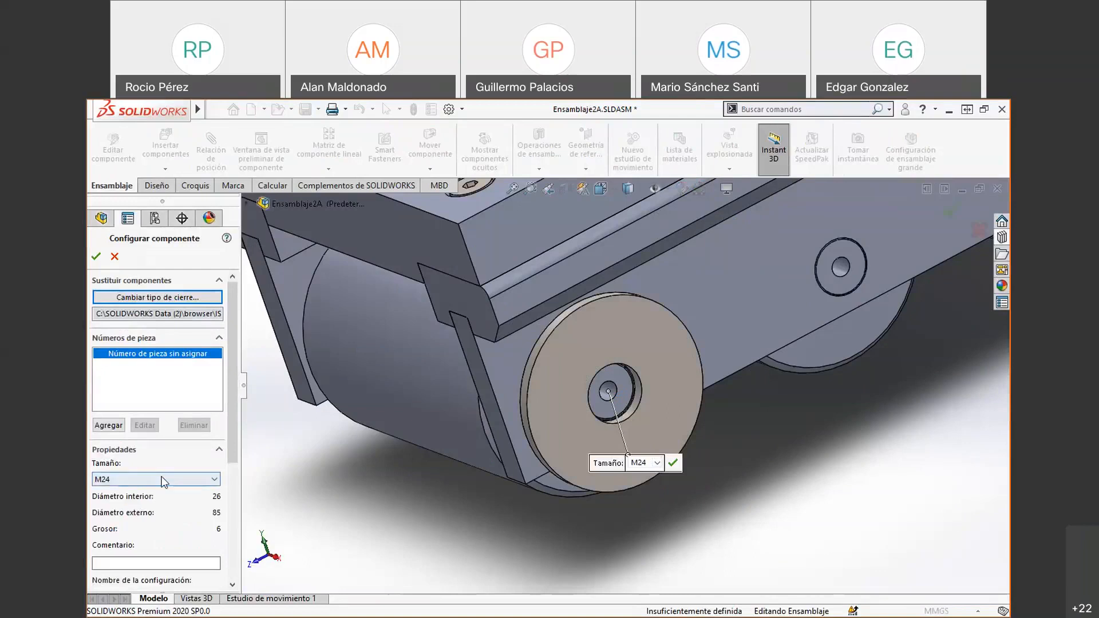
- Set the washer's size to M10, accept the configuration, and finish without adding further copies
left_click(214, 481)
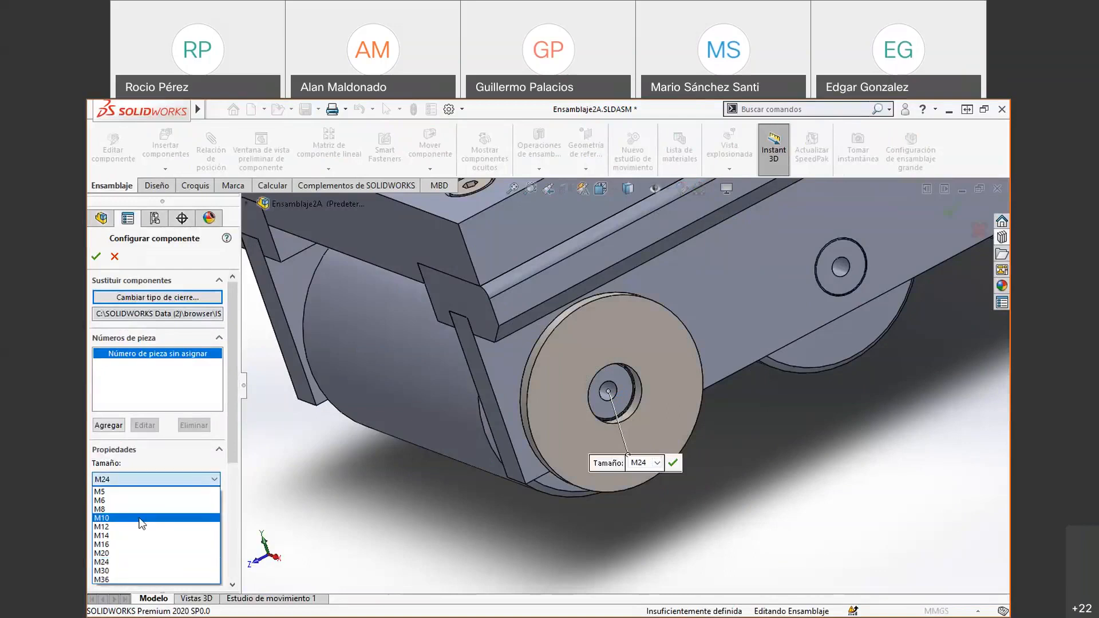
left_click(135, 519)
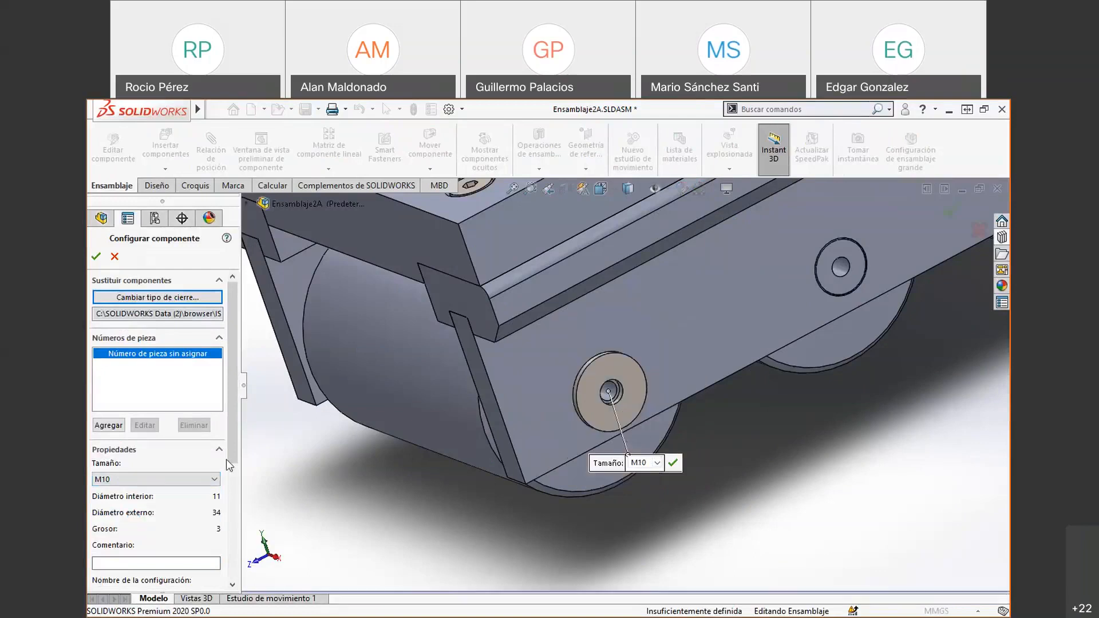
scroll(237, 438, "down", 2)
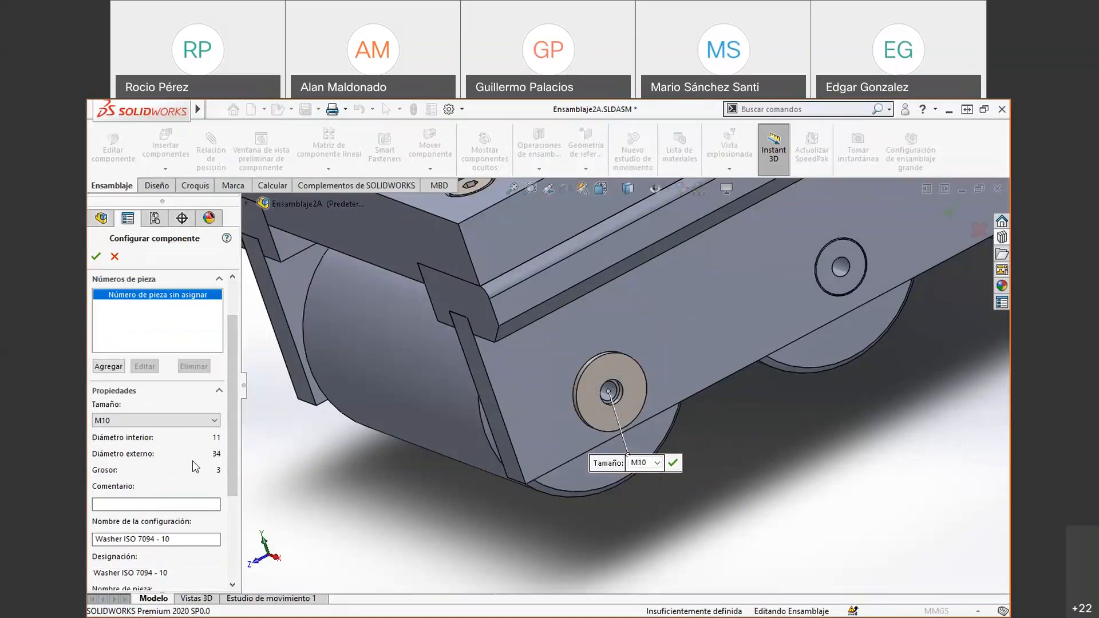
scroll(231, 452, "down", 1)
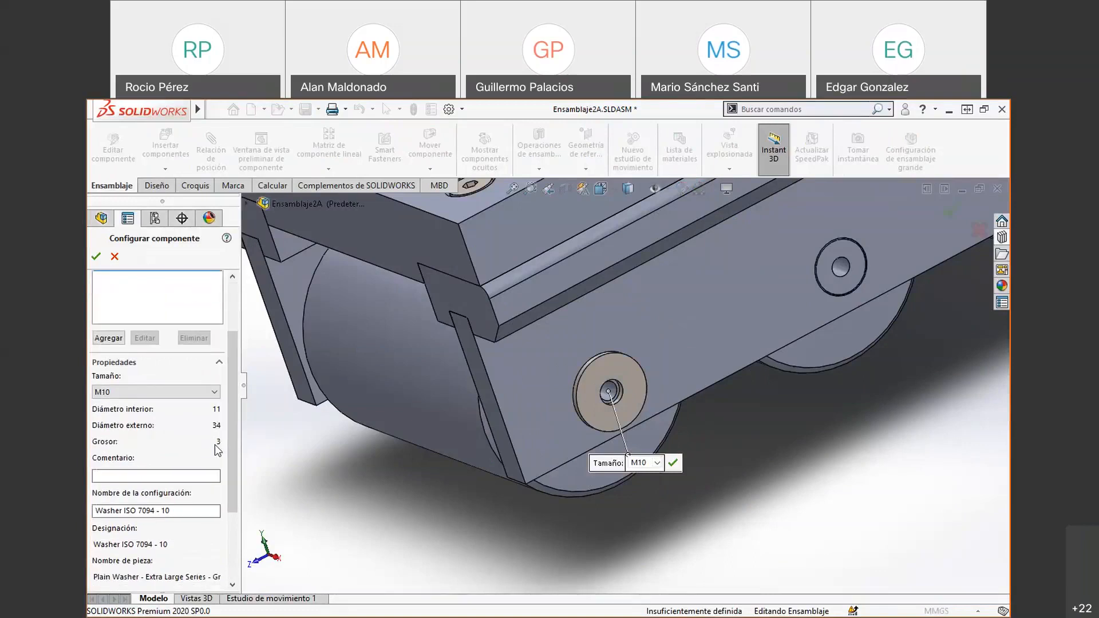
left_click_drag(232, 424, 235, 356)
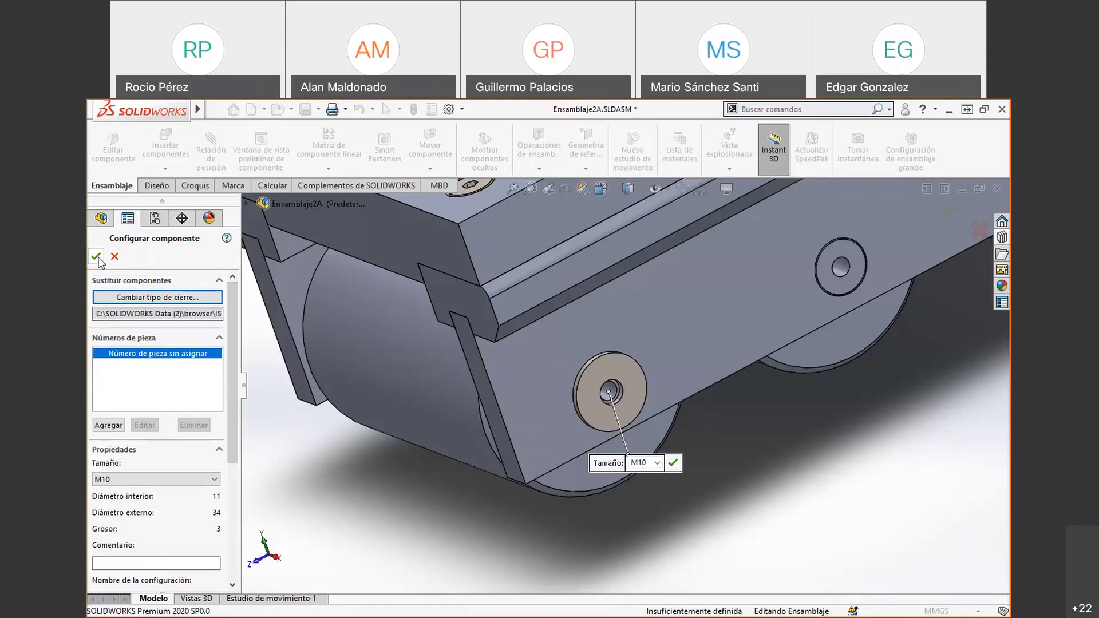
left_click(97, 257)
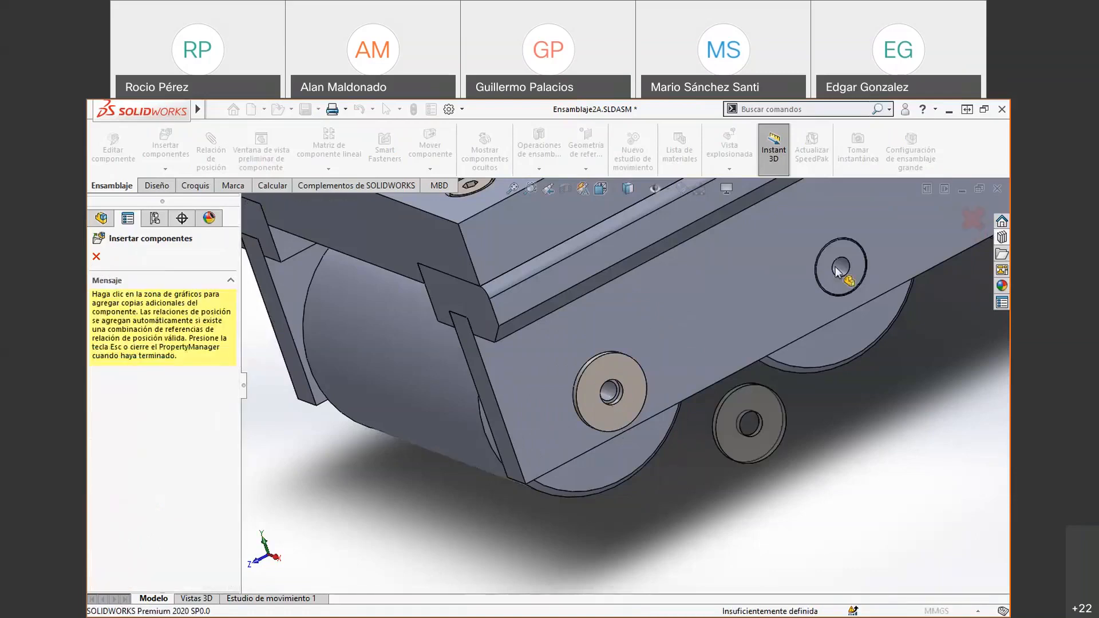
scroll(849, 409, "up", 3)
scroll(824, 400, "up", 1)
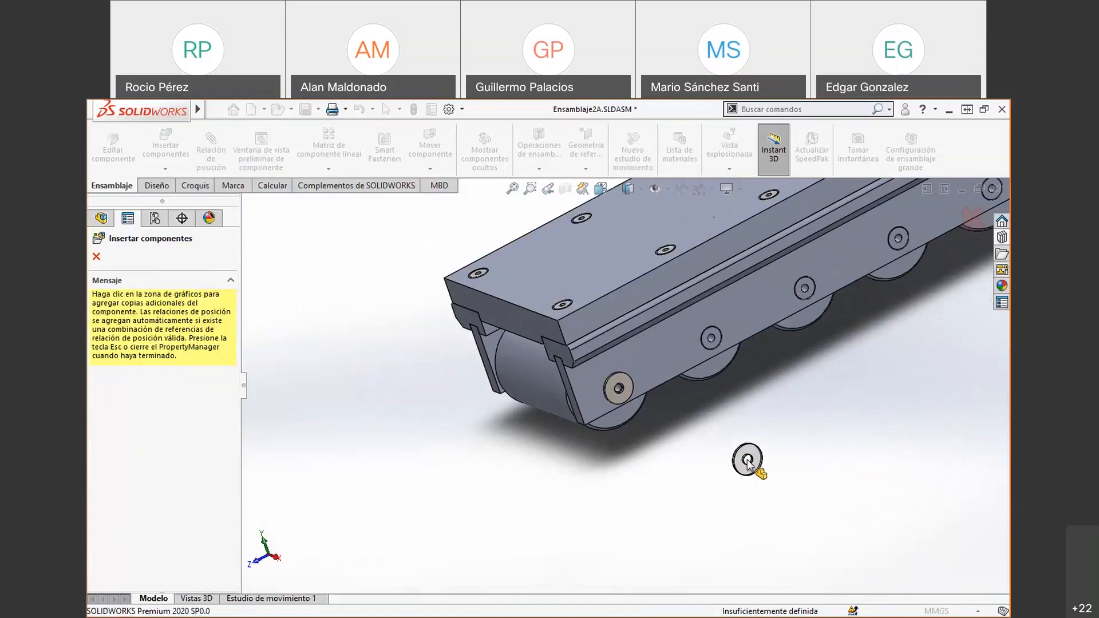
key("Escape")
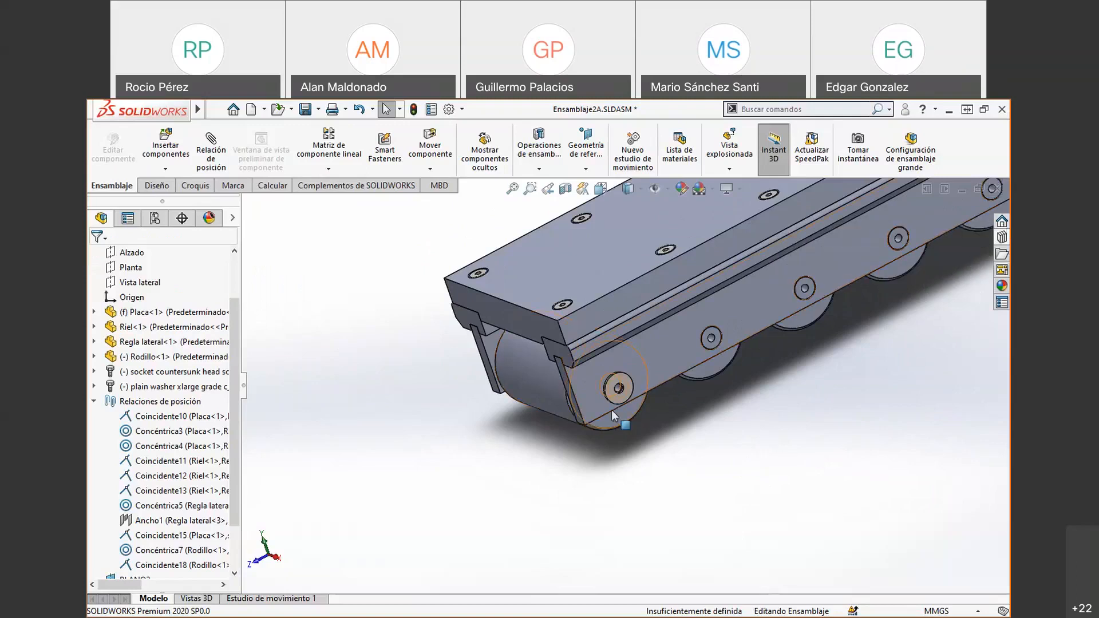
- Fit the whole assembly in view and open the Toolbox hex bolts and screws category (Pernos y tornillos hexagonales)
key("f")
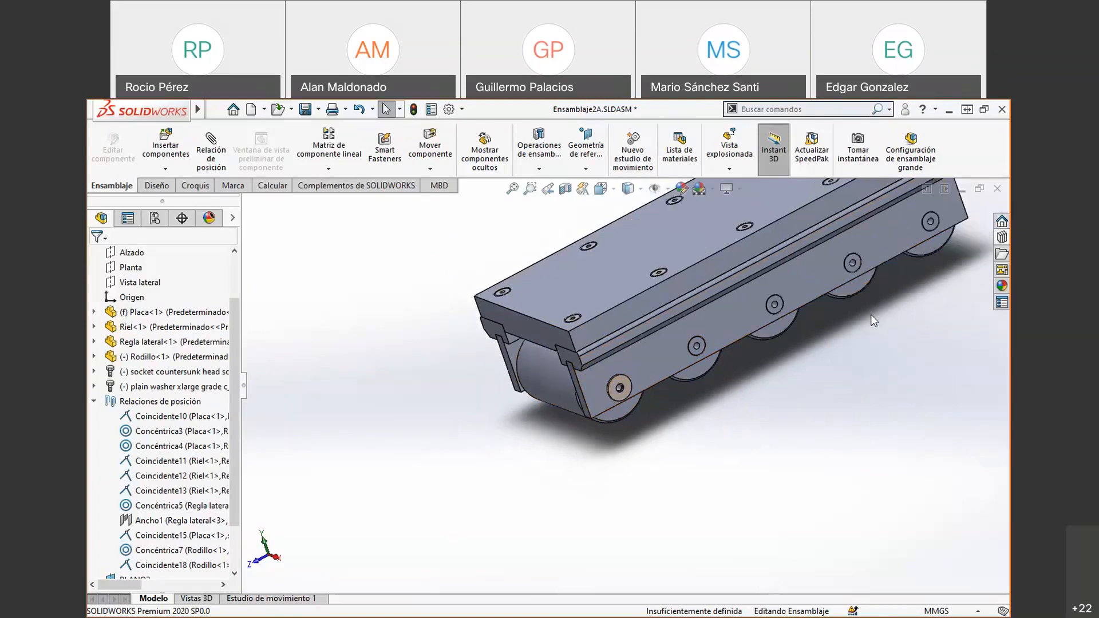
scroll(895, 309, "down", 2)
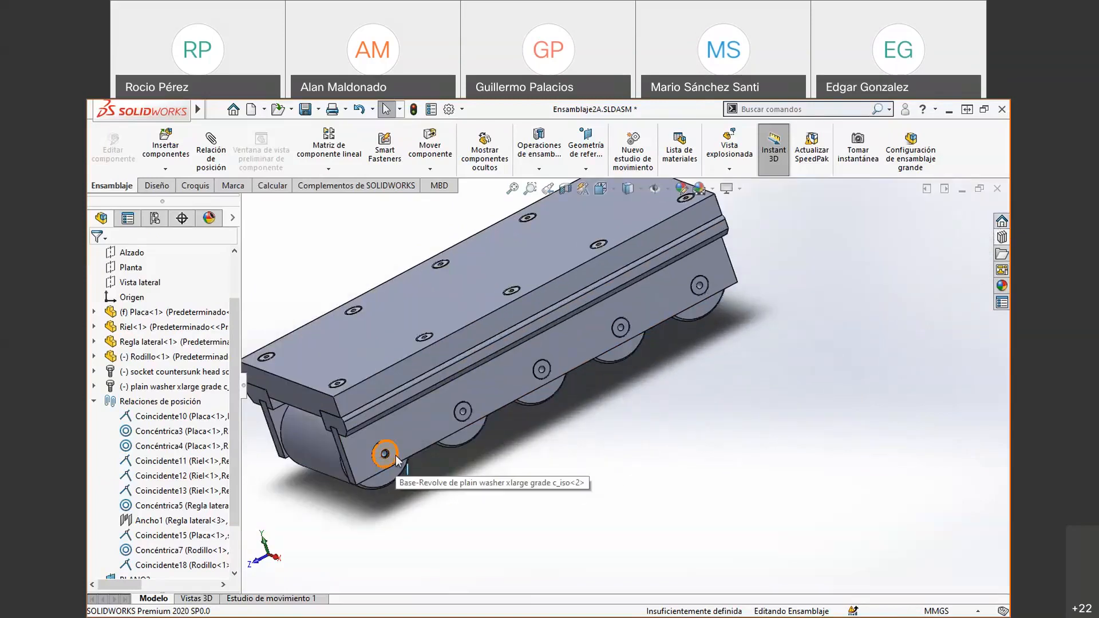
left_click(1003, 237)
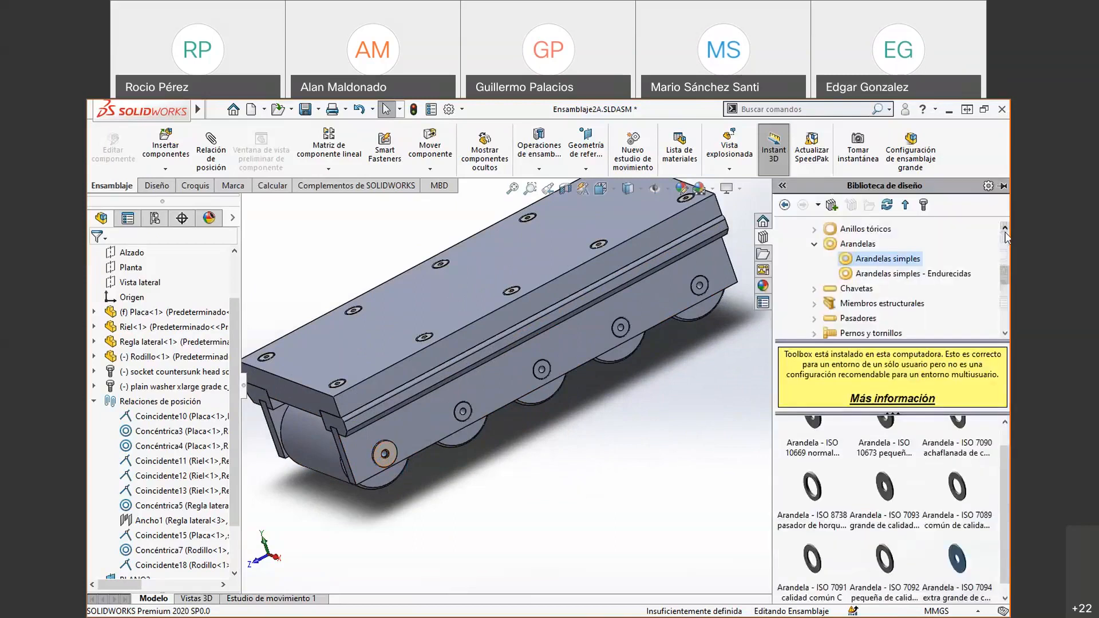
left_click(815, 244)
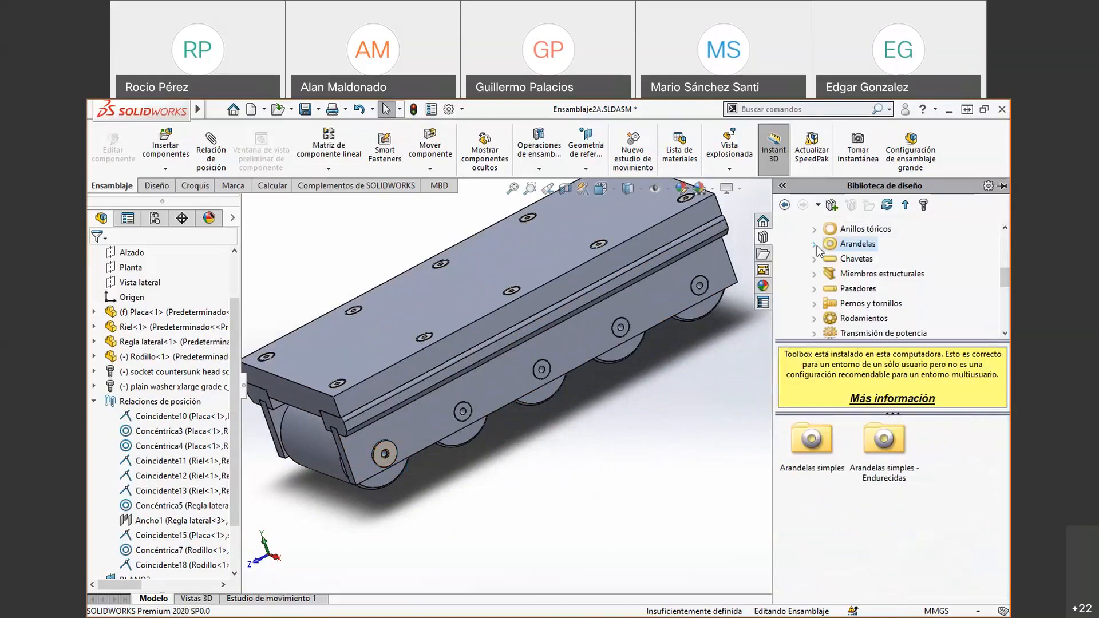
scroll(822, 248, "down", 1)
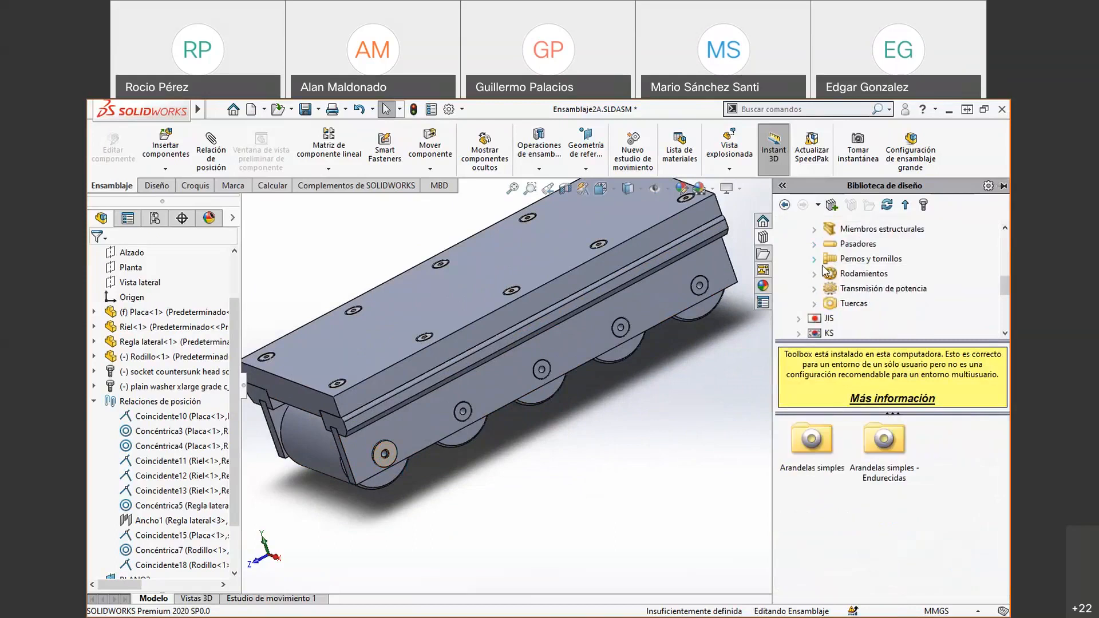
left_click(813, 260)
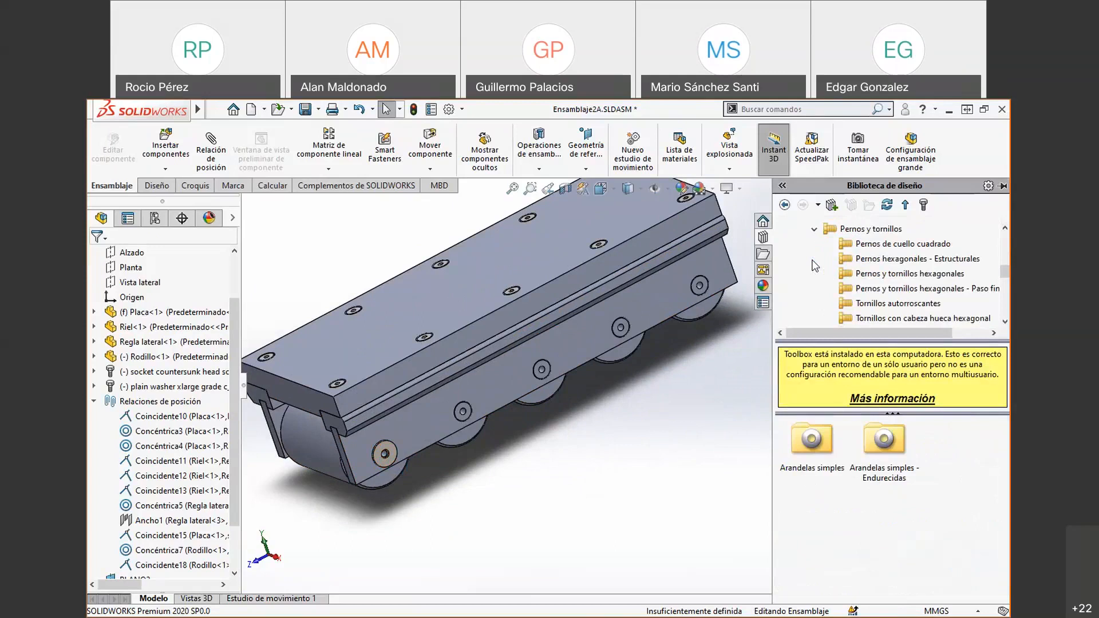
left_click(853, 276)
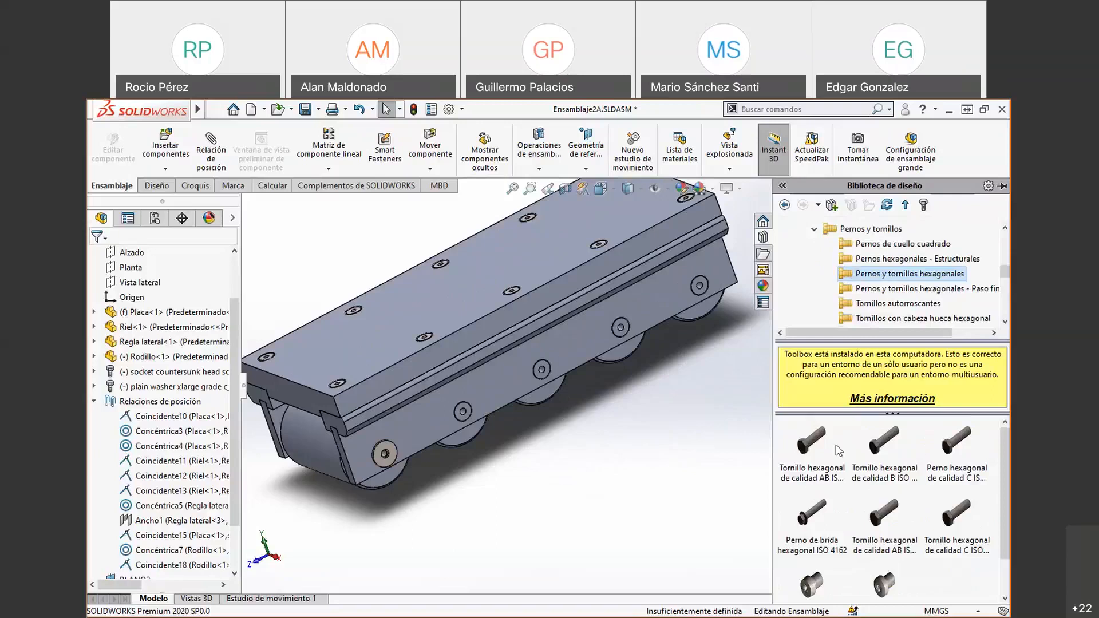
- Compare the hex screw types in the library, checking the required roller screw in the Ensamblaje 2 3.15 PDF in Adobe Acrobat Reader
mouse_move(938, 543)
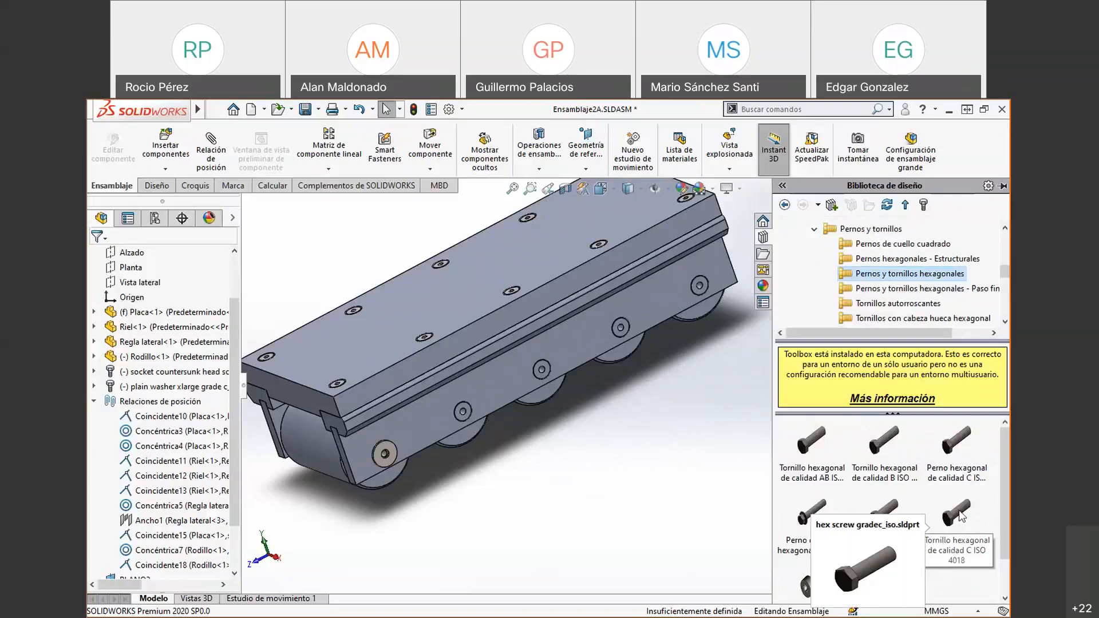
key("alt+Tab")
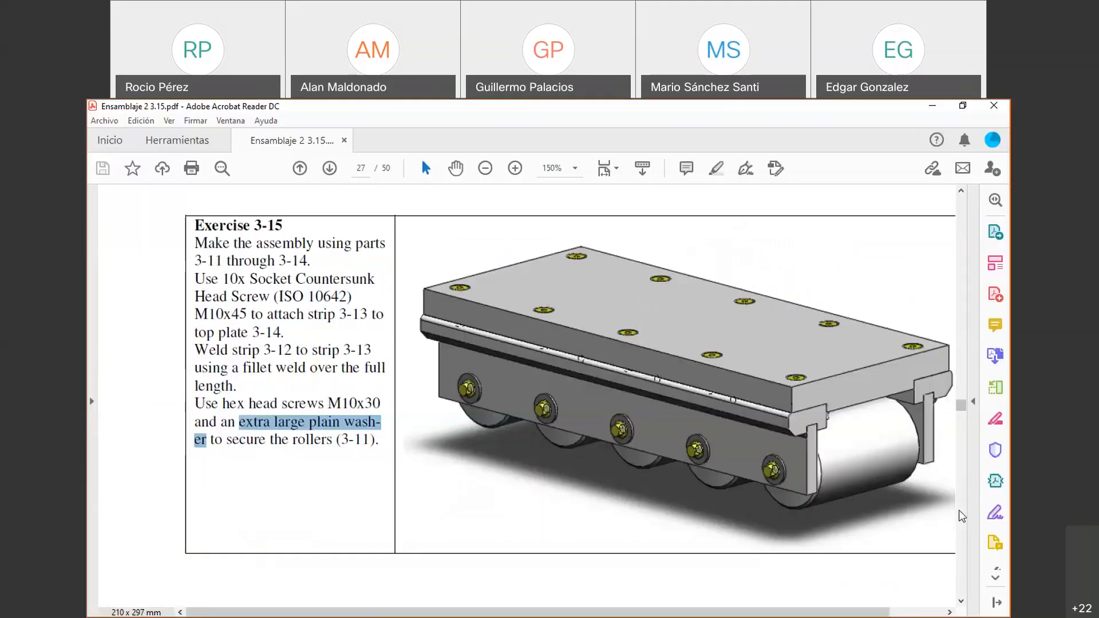
key("alt+Tab")
mouse_move(899, 470)
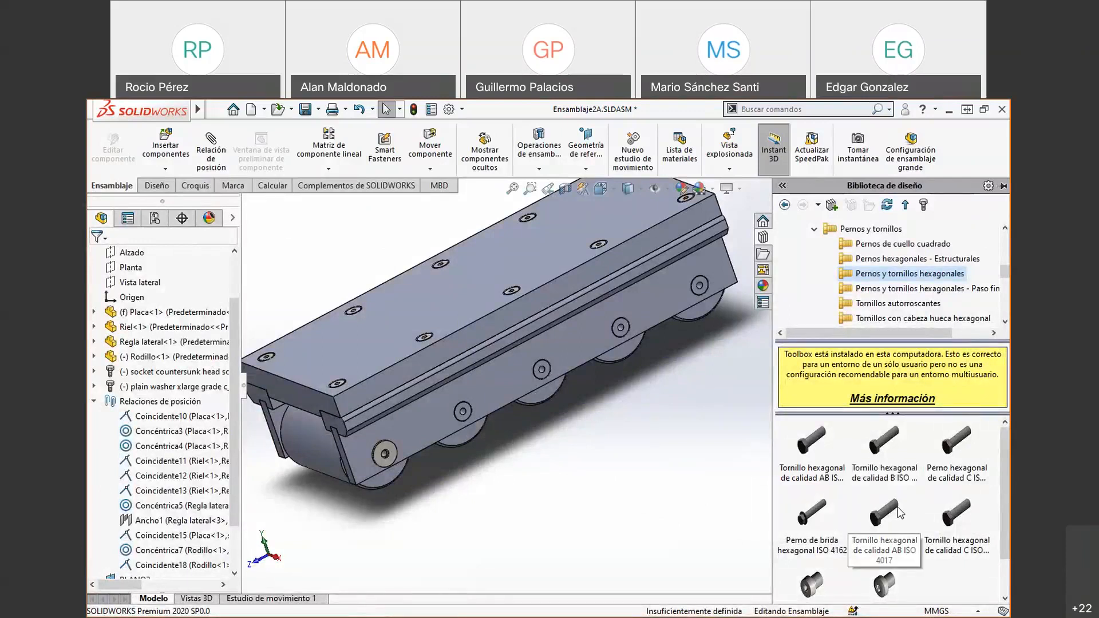
mouse_move(835, 455)
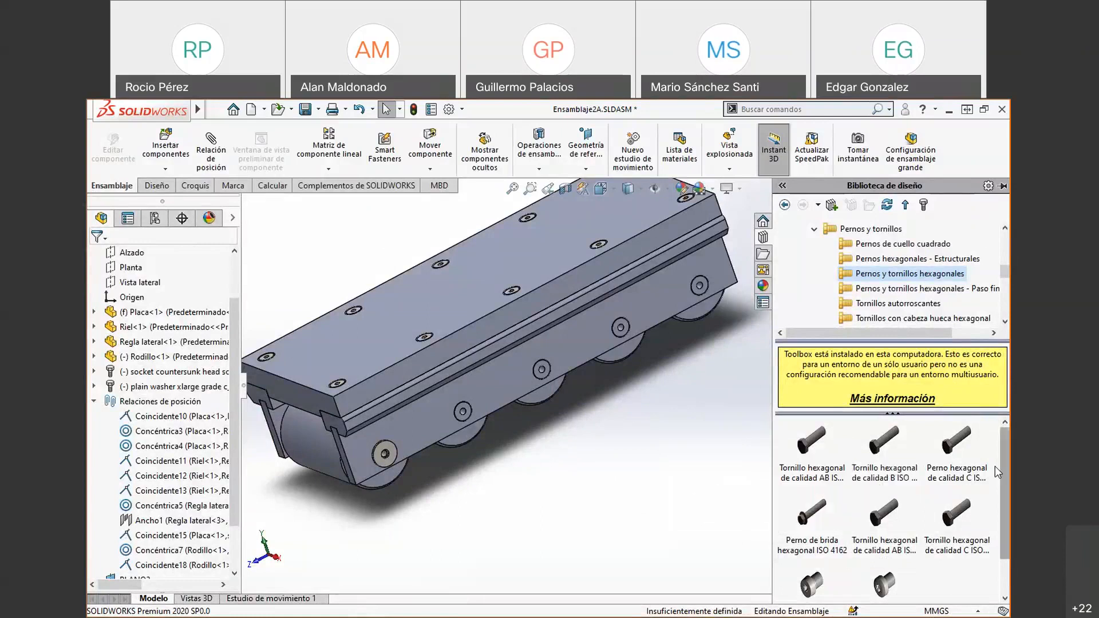
- Place a grade AB ISO 4017 hex head screw in the first roller's hole, concentric with the extra large washer
mouse_move(966, 473)
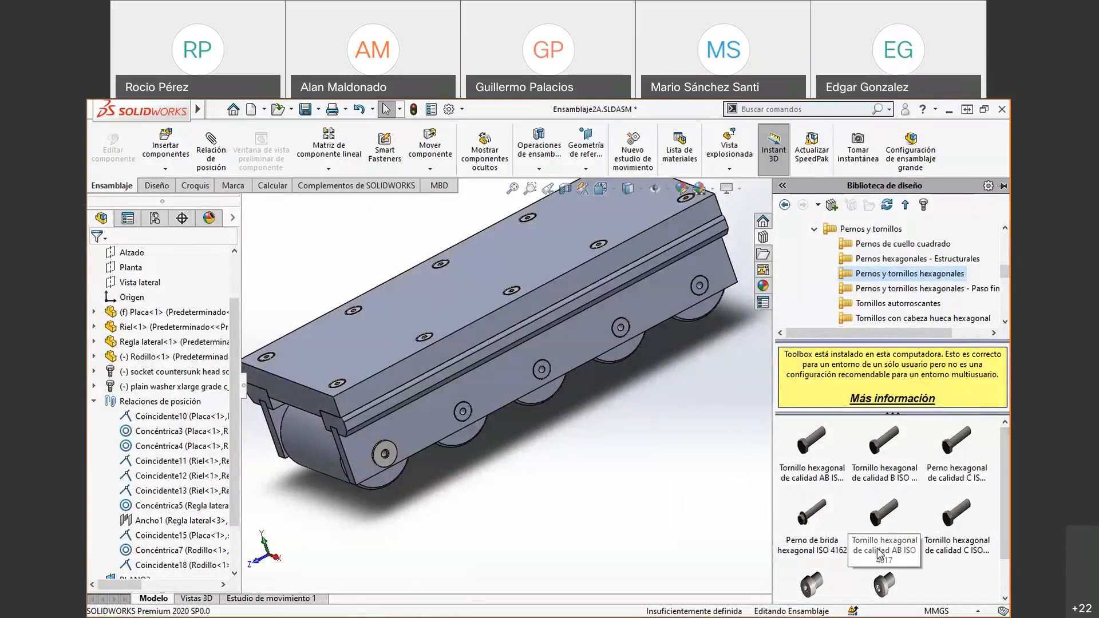
mouse_move(904, 536)
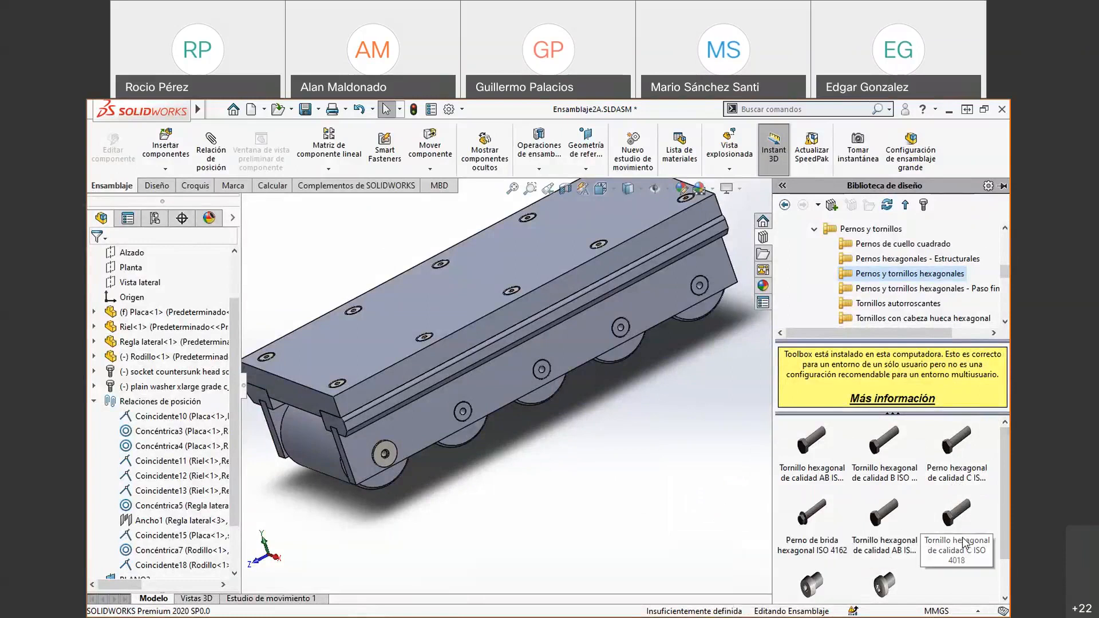
left_click_drag(880, 545, 393, 456)
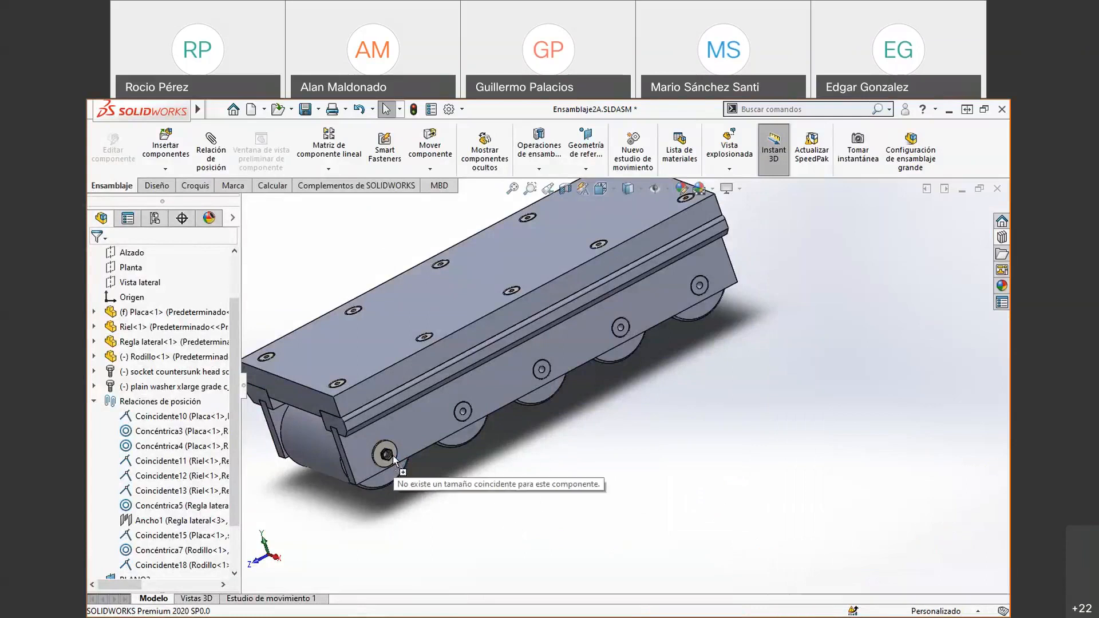
left_click_drag(393, 458, 394, 462)
scroll(373, 452, "down", 8)
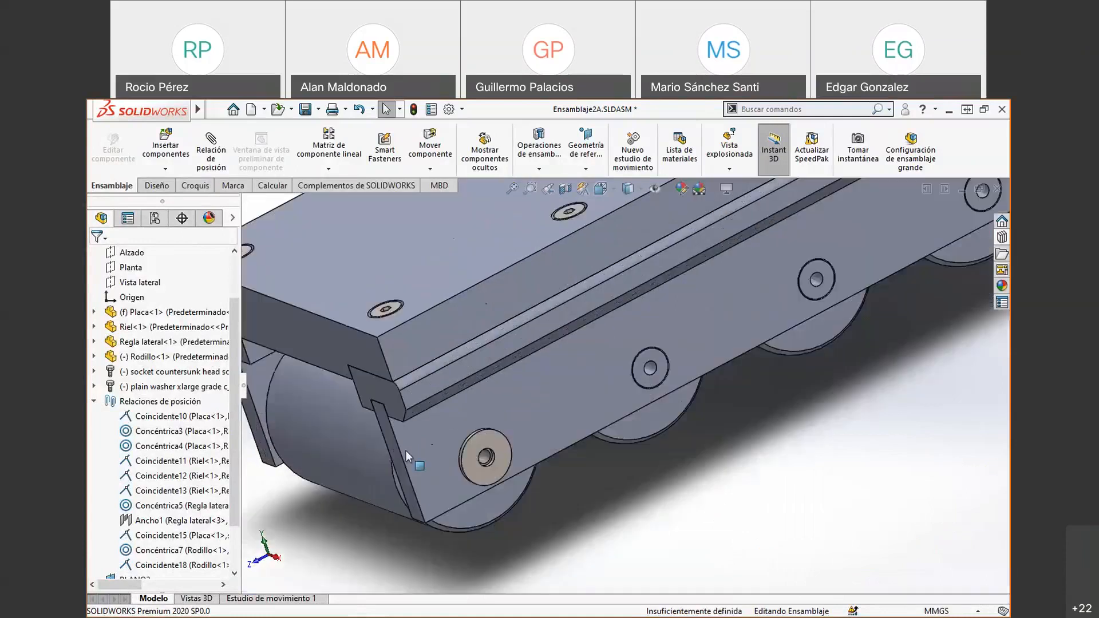
left_click(1002, 238)
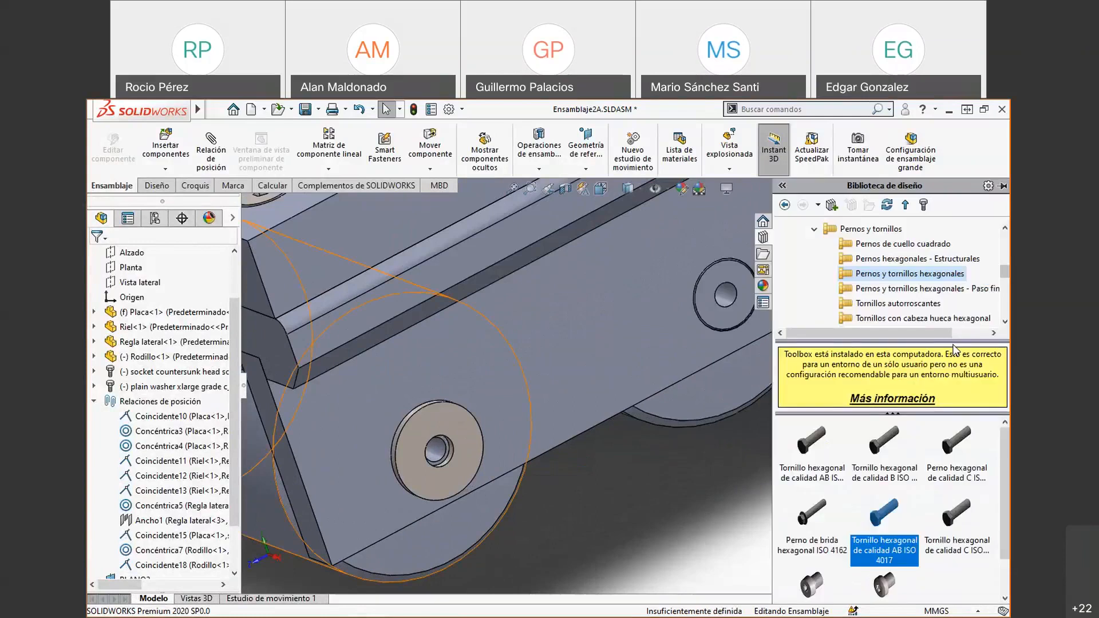
left_click_drag(886, 522, 461, 460)
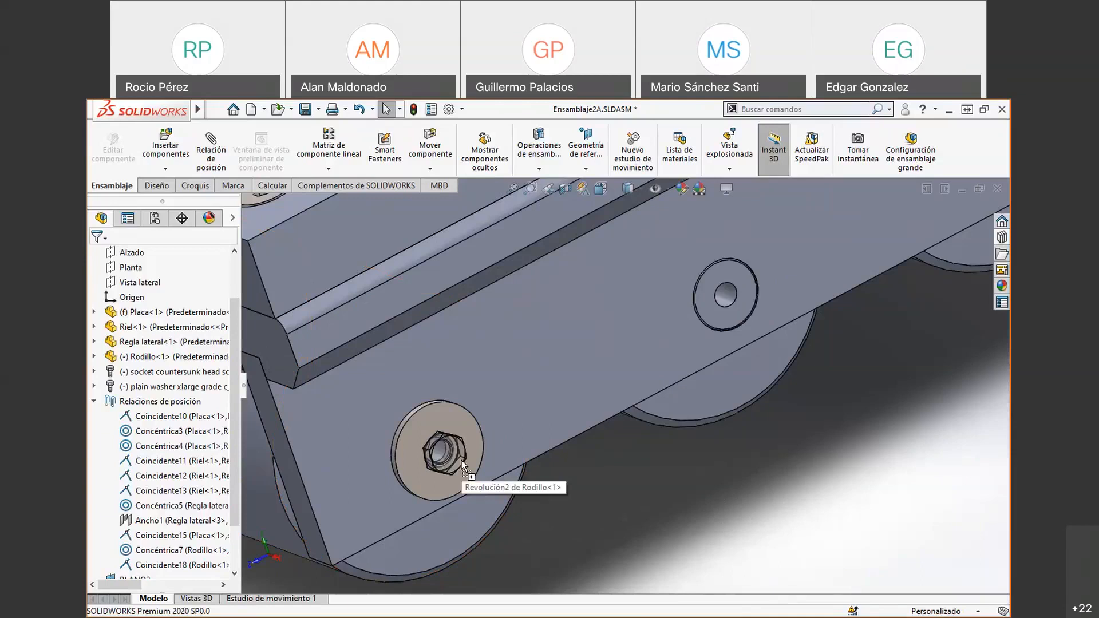
left_click_drag(459, 460, 460, 461)
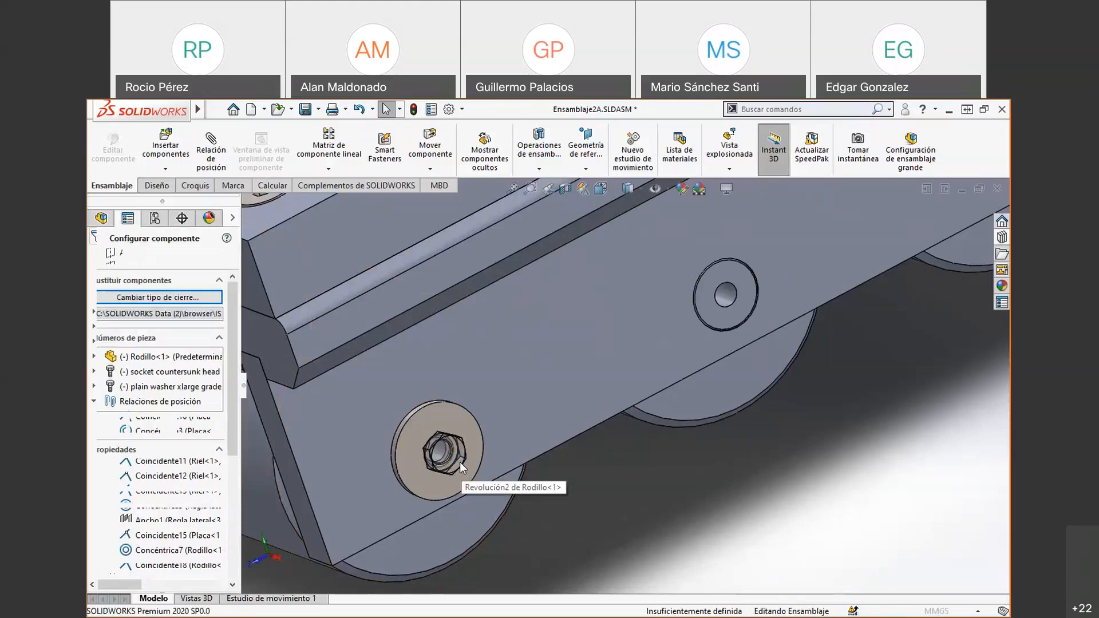
- Set the hex screw's size to M10 and length to 45, accept the configuration, and finish without adding further copies
left_click(216, 479)
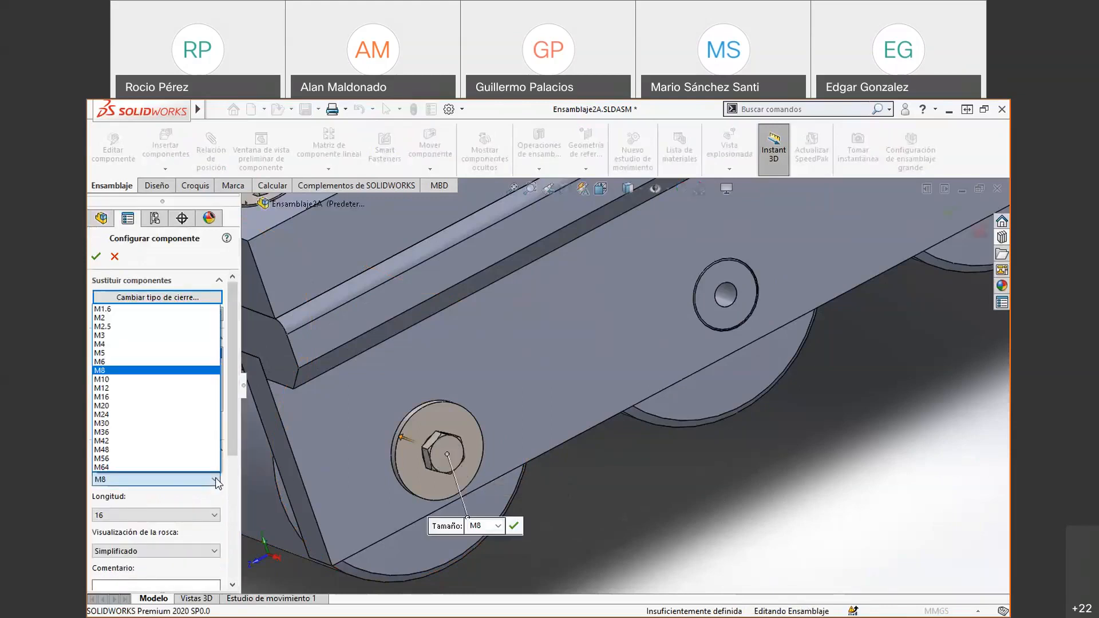
left_click(165, 379)
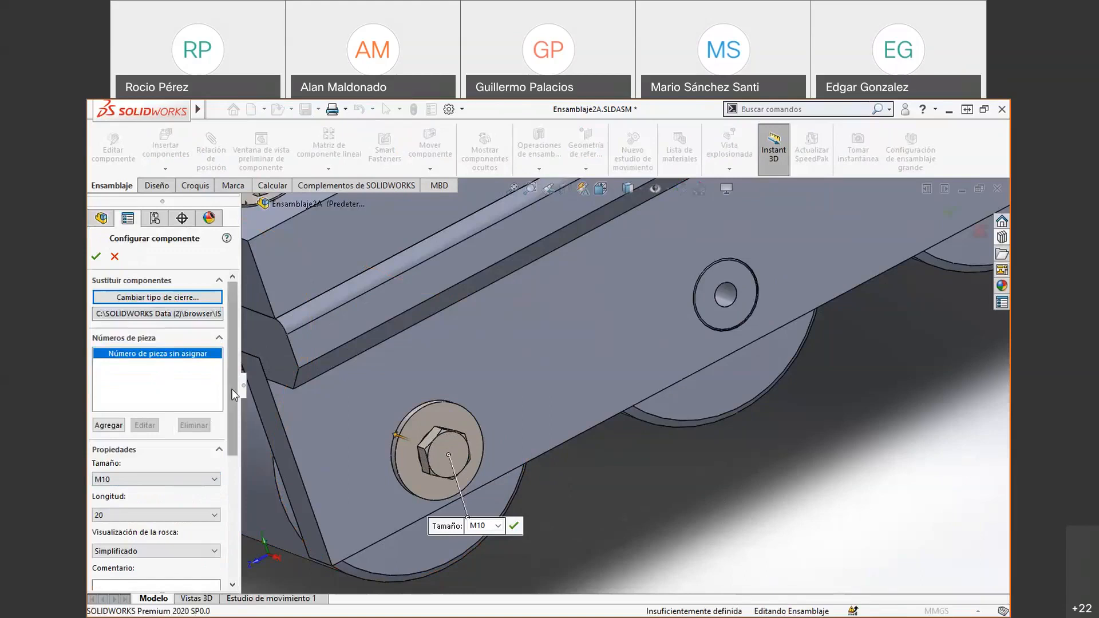
scroll(230, 401, "down", 3)
left_click(217, 434)
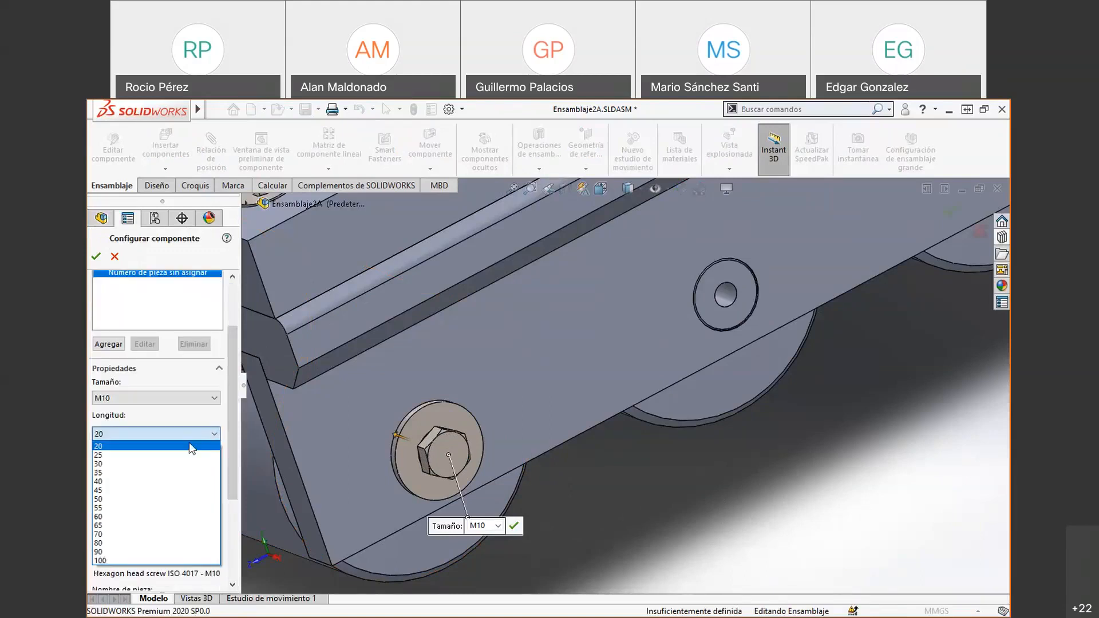
left_click(134, 490)
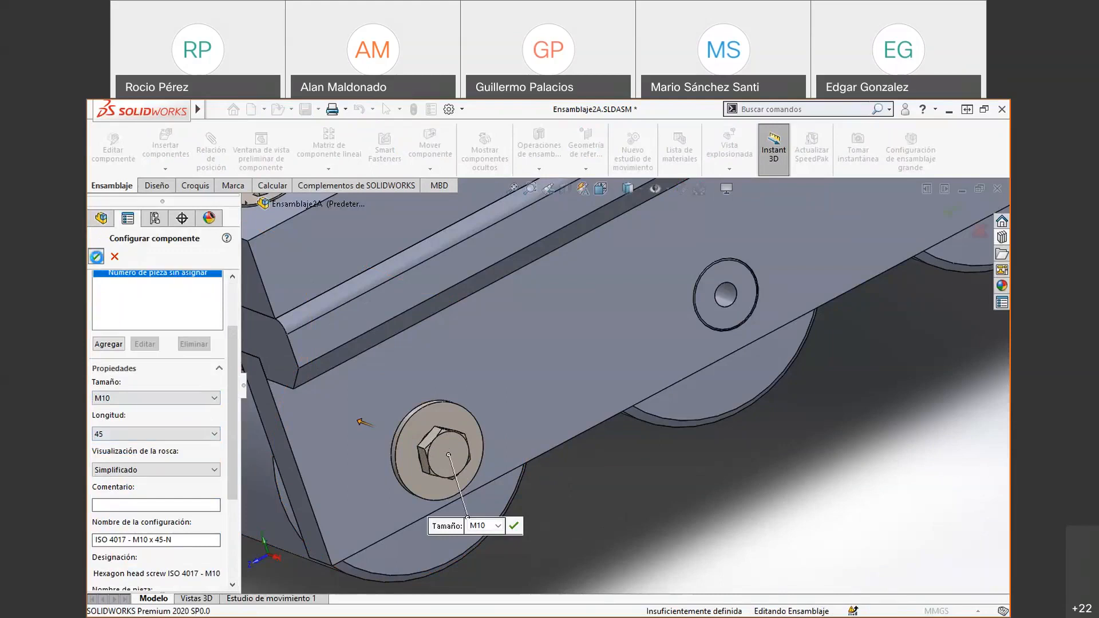
left_click(95, 257)
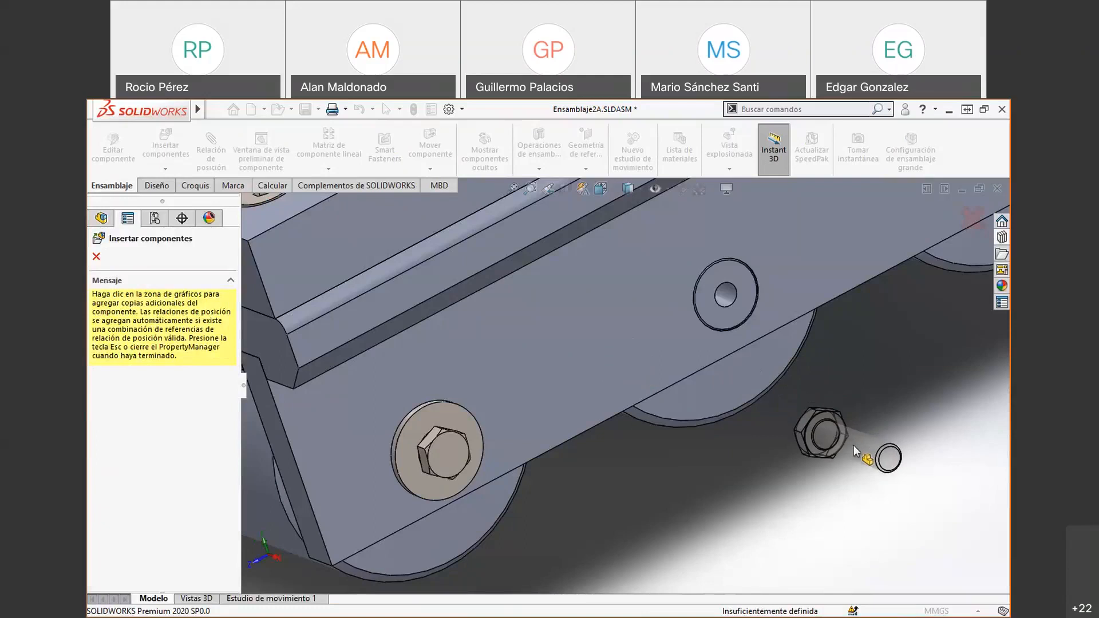
key("Escape")
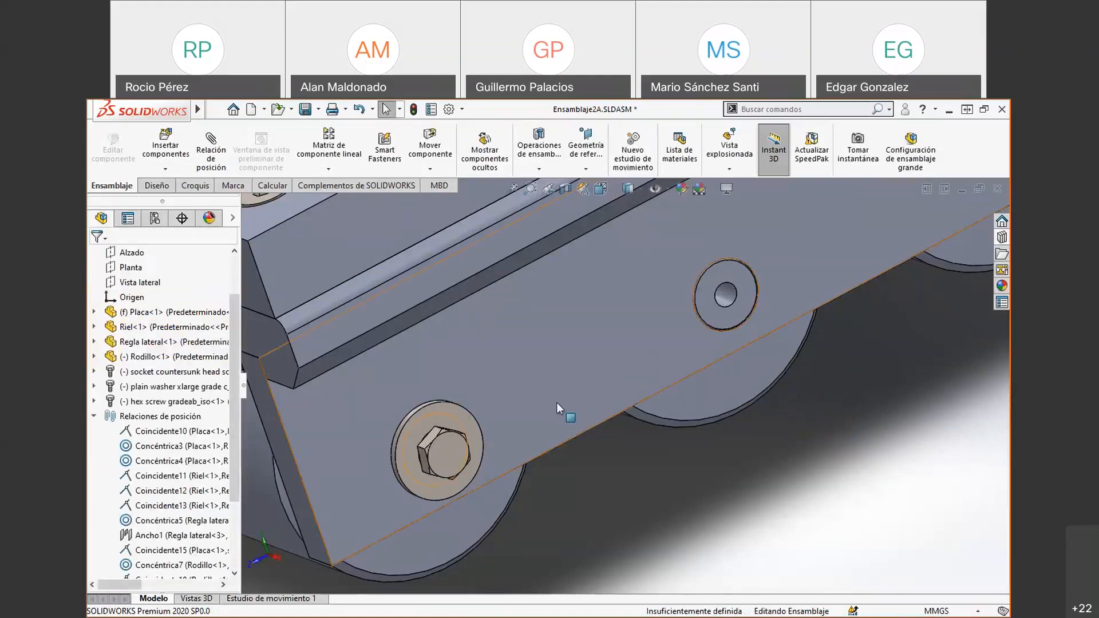
left_click(446, 455)
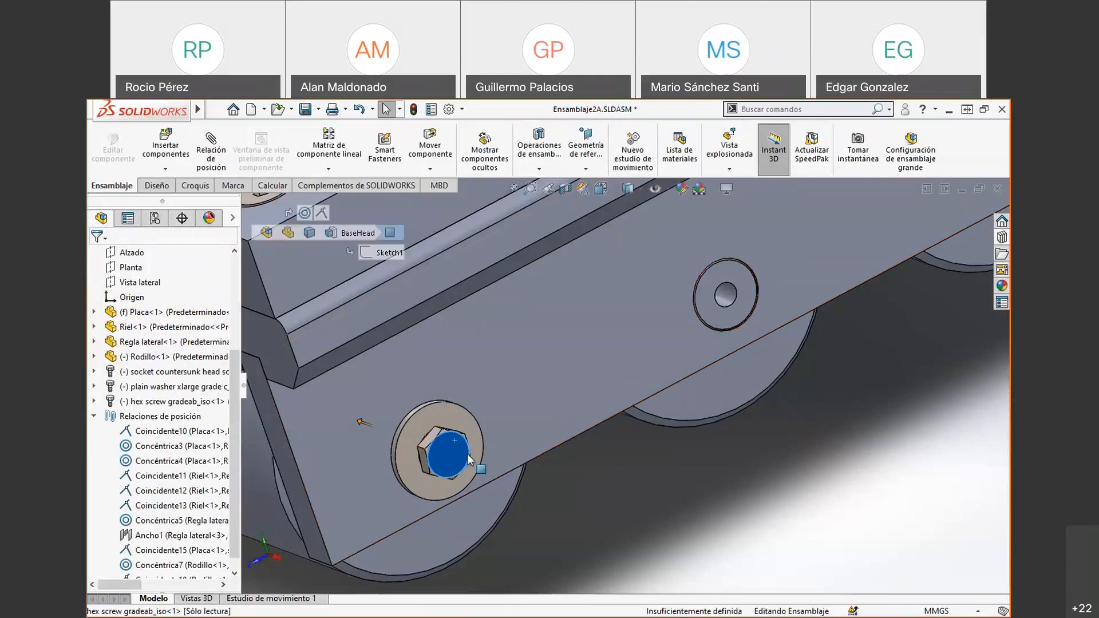
left_click_drag(540, 499, 473, 478)
left_click(460, 418)
left_click(609, 515)
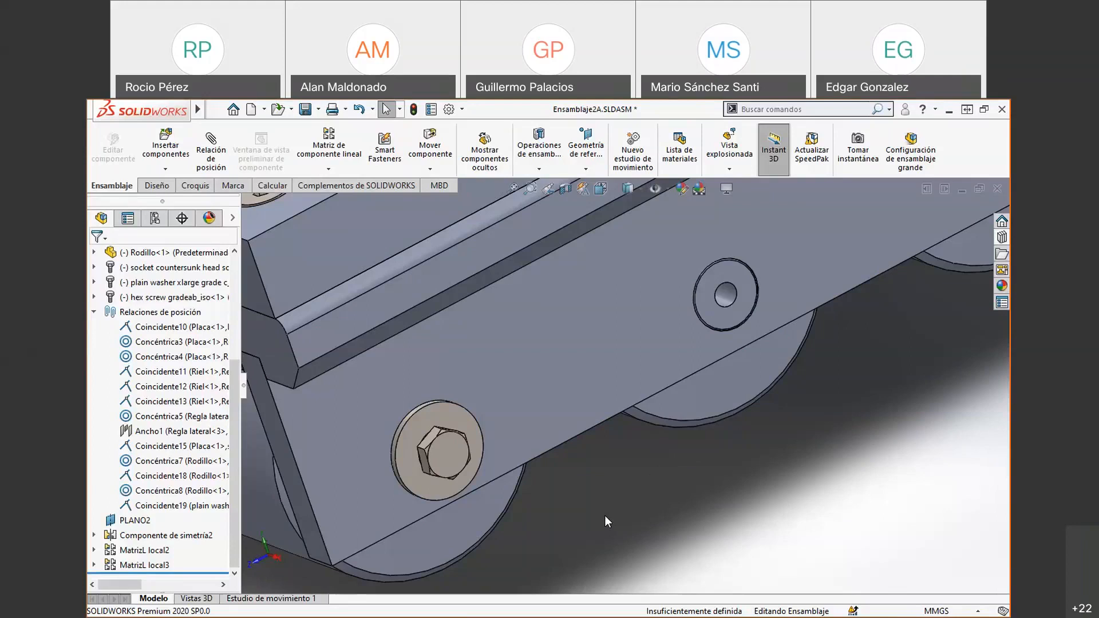
- Start a linear component pattern with the first roller's extra large washer and hex screw as the components to repeat
key("f")
scroll(811, 286, "down", 3)
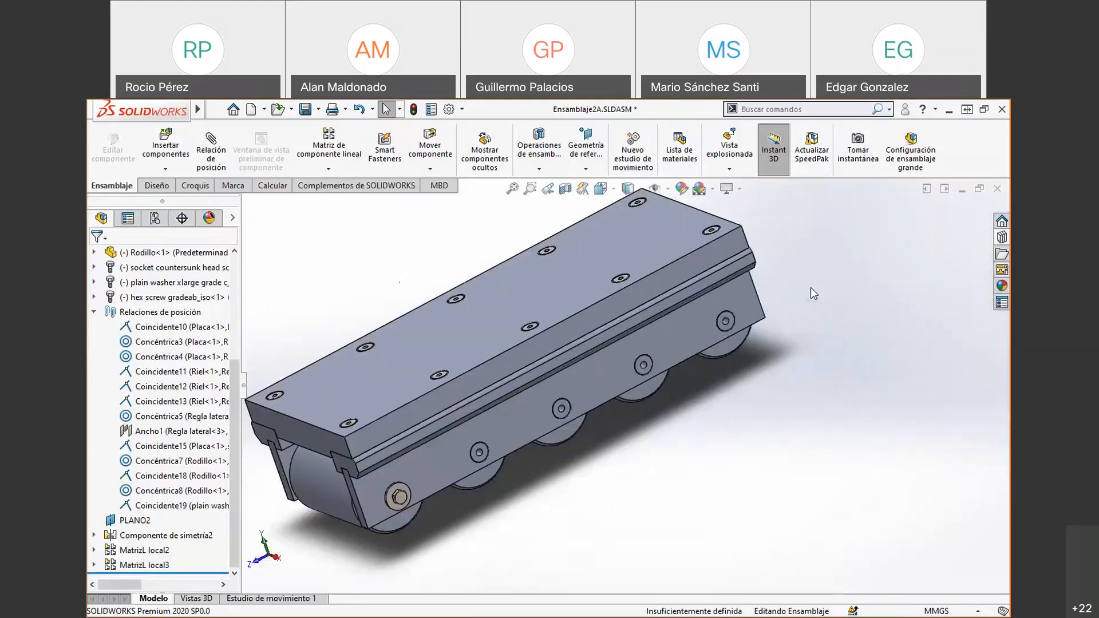
scroll(811, 287, "up", 1)
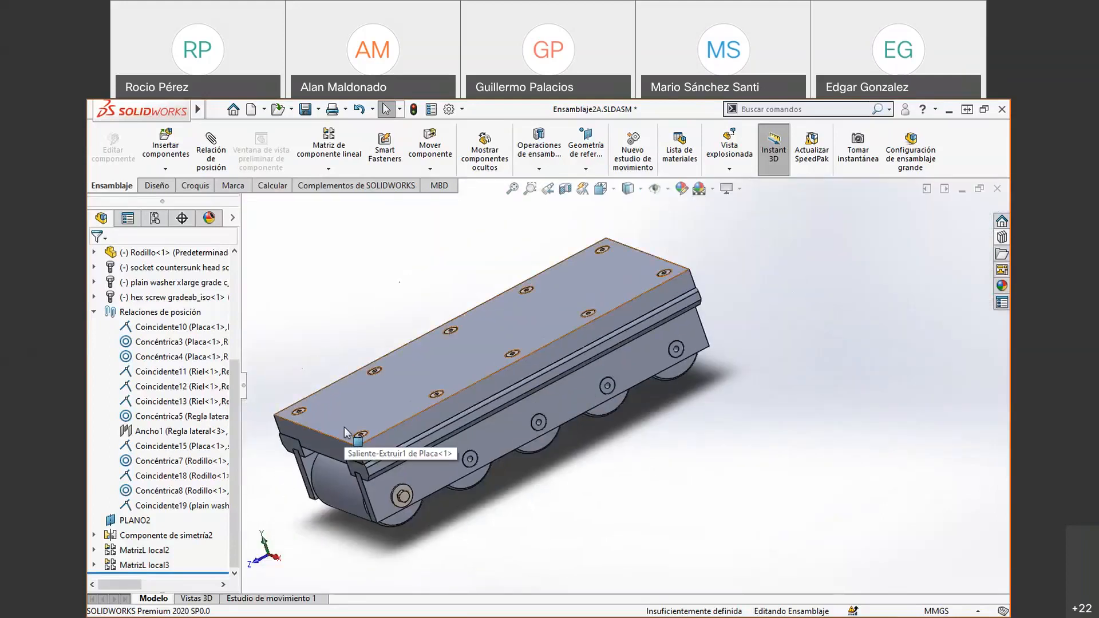
scroll(332, 504, "up", 2)
scroll(575, 438, "down", 2)
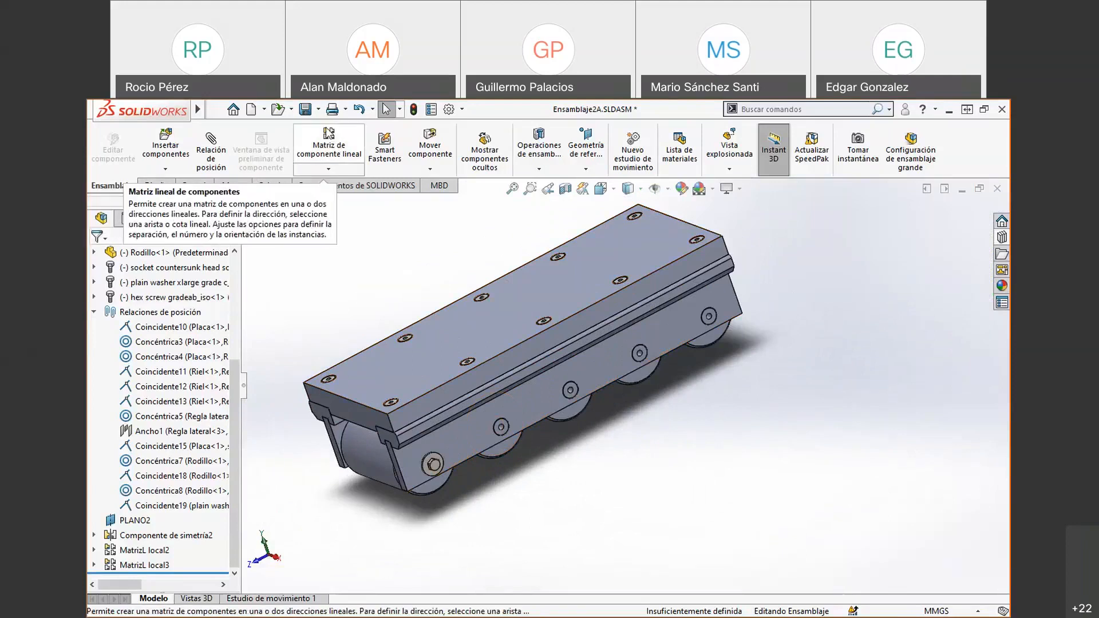
left_click(328, 143)
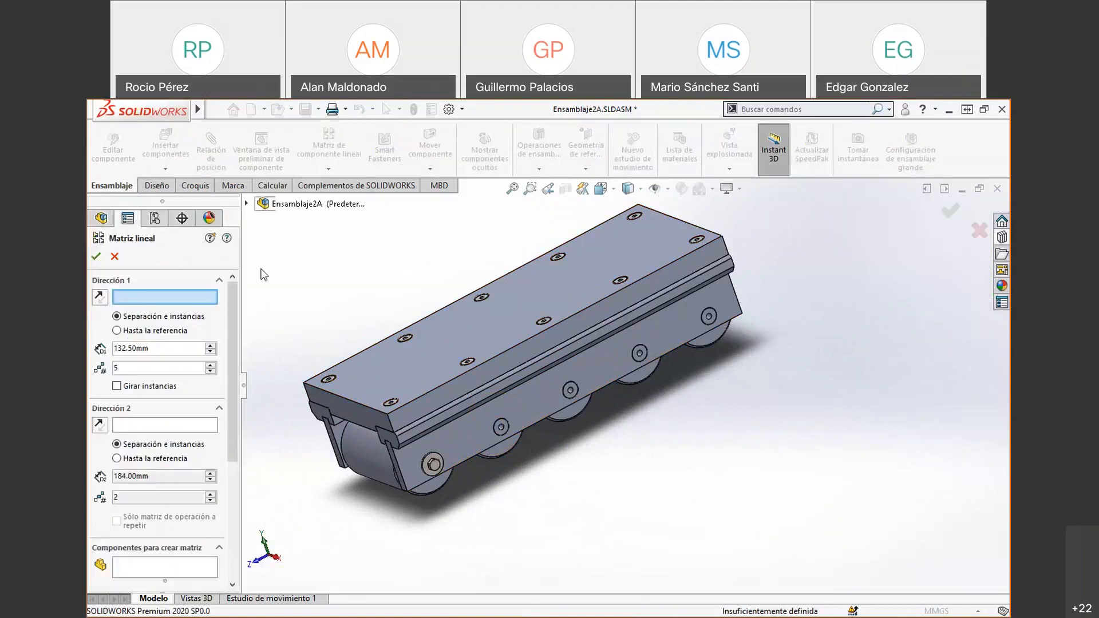
left_click_drag(236, 314, 245, 367)
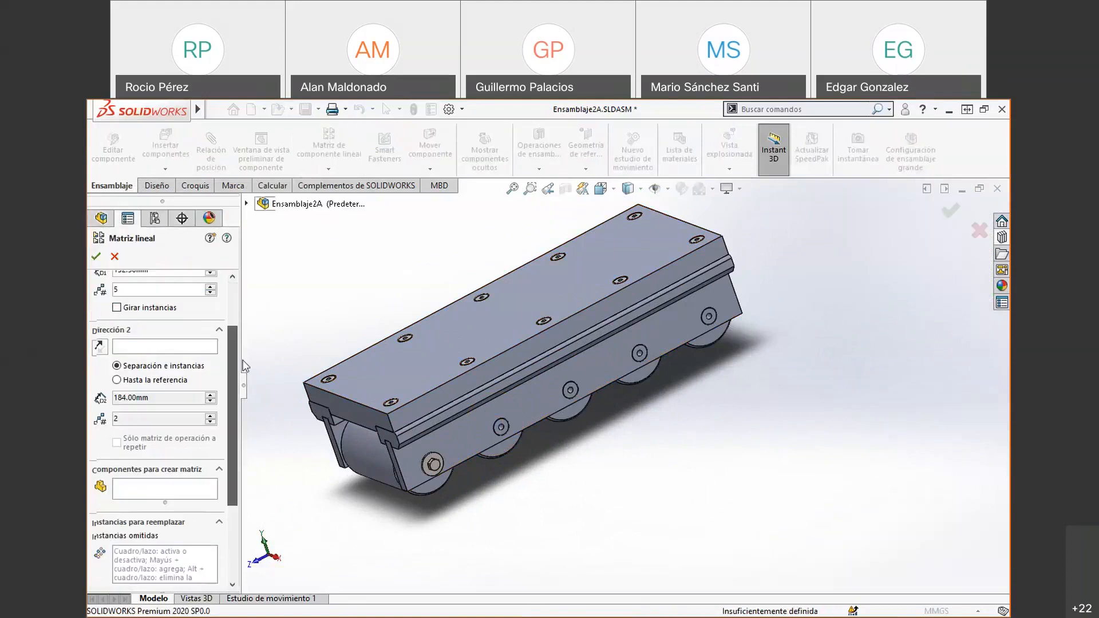
left_click(133, 487)
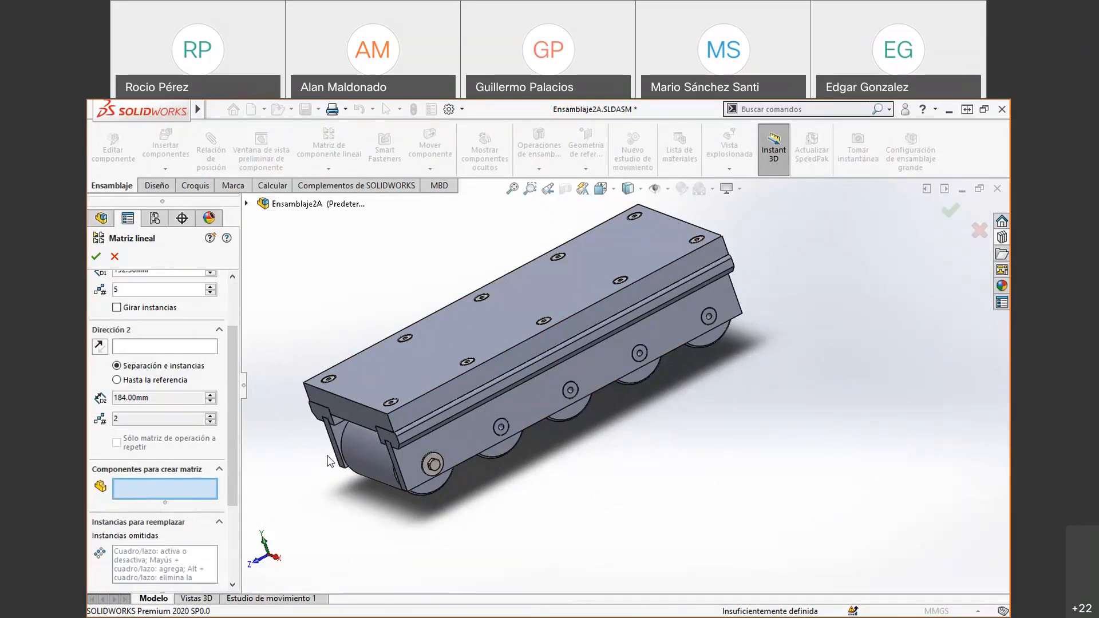
scroll(410, 458, "down", 3)
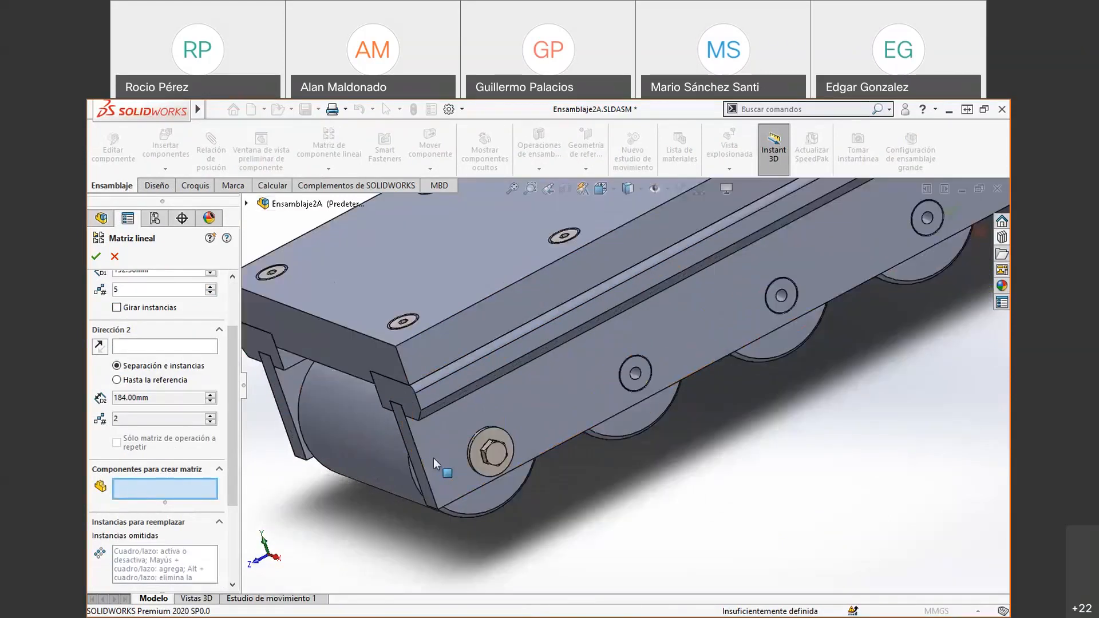
left_click(489, 436)
left_click(495, 455)
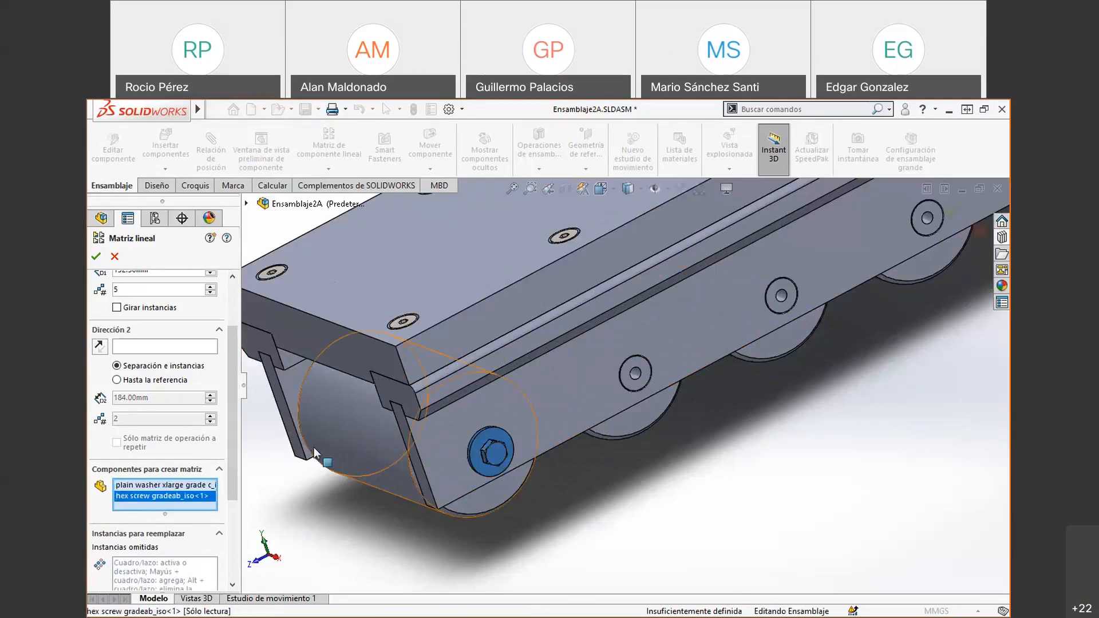
- Define the pattern's first direction along the side strip's lower long edge, with 120 mm spacing and 5 instances
scroll(227, 367, "up", 2)
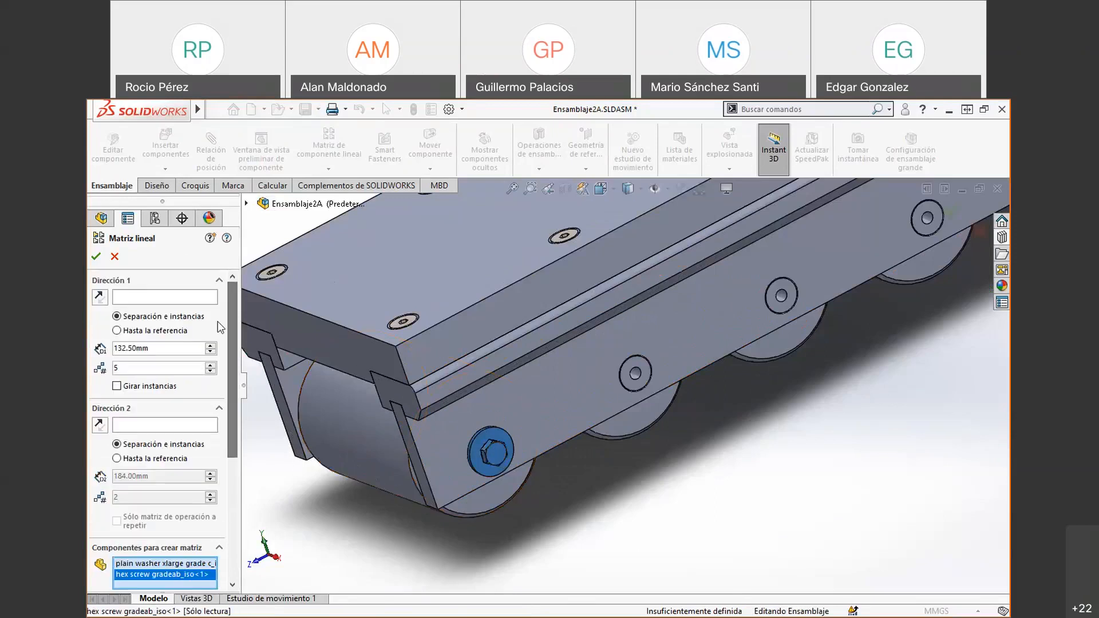
scroll(587, 352, "up", 3)
scroll(592, 308, "down", 2)
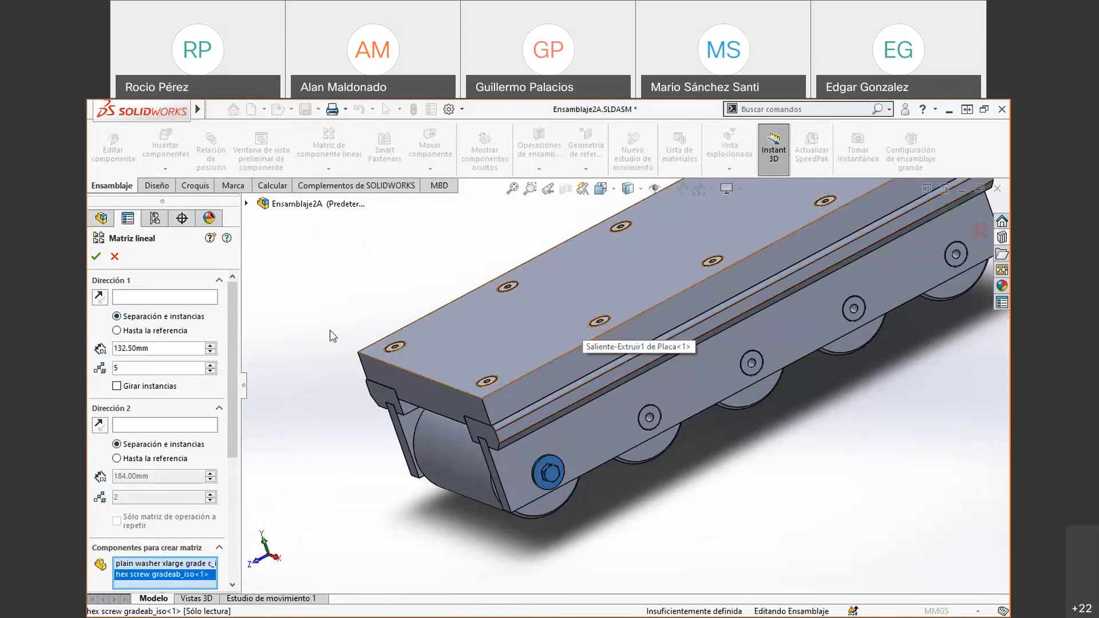
left_click(166, 299)
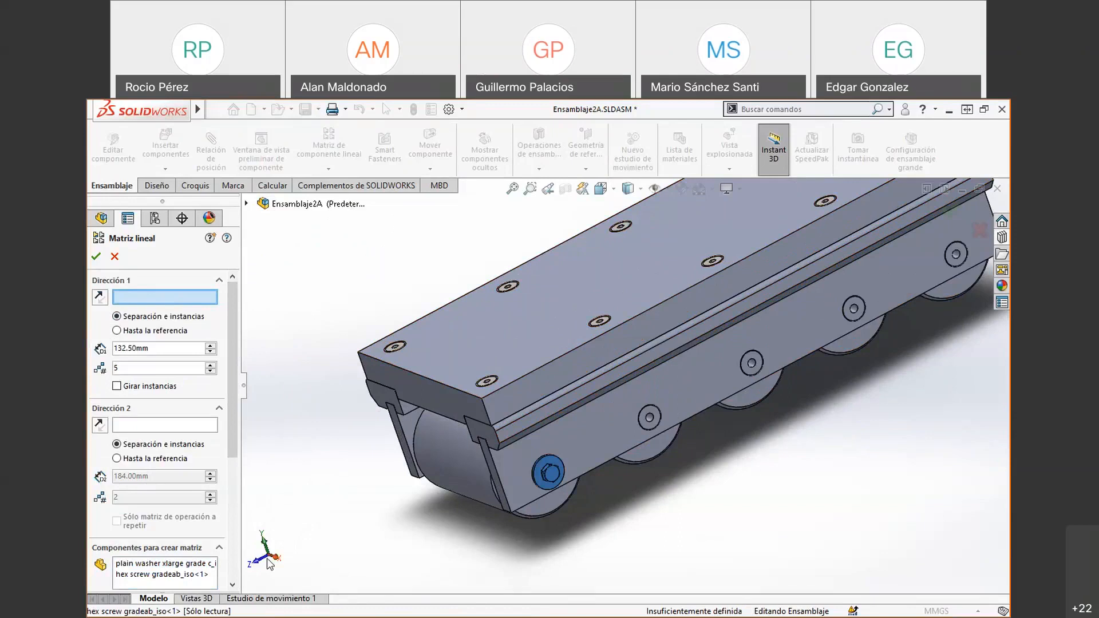
left_click(605, 470)
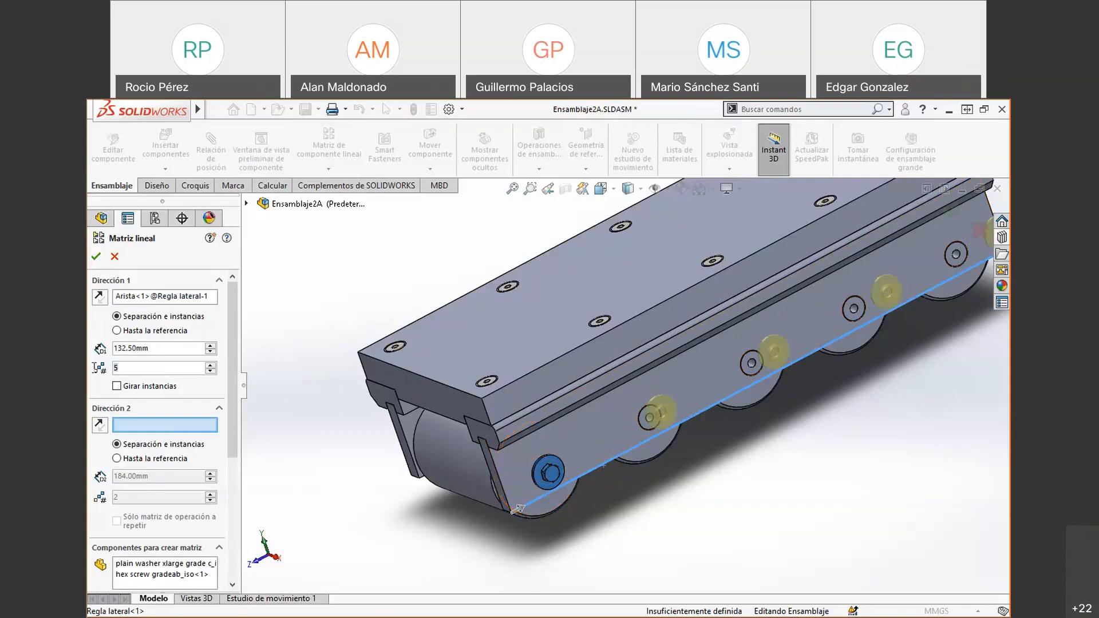
left_click(172, 349)
double_click(137, 348)
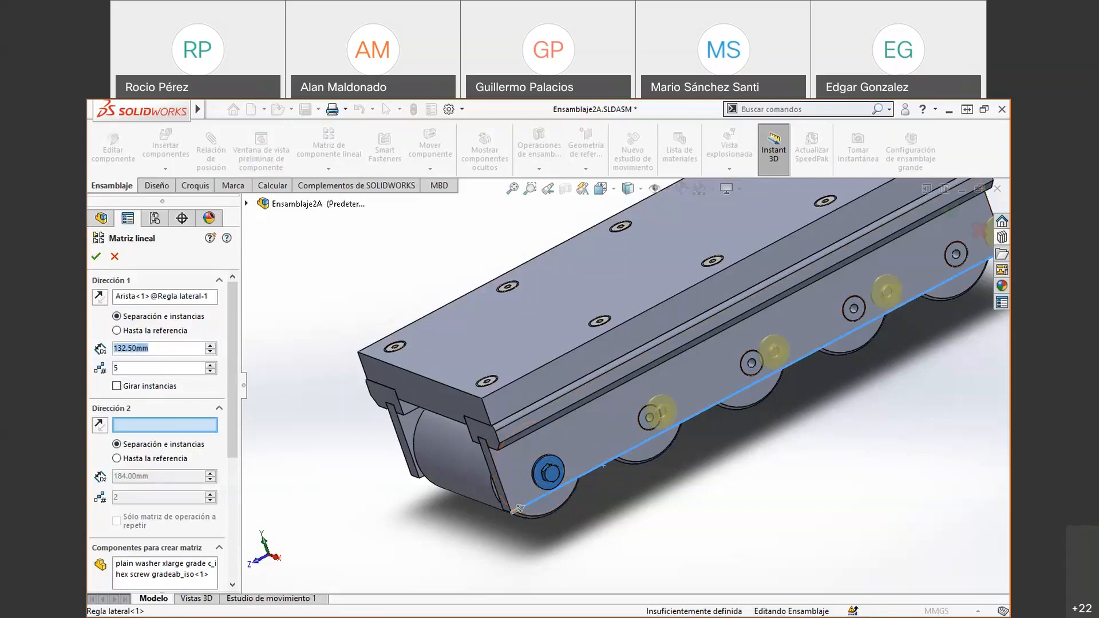
type("120")
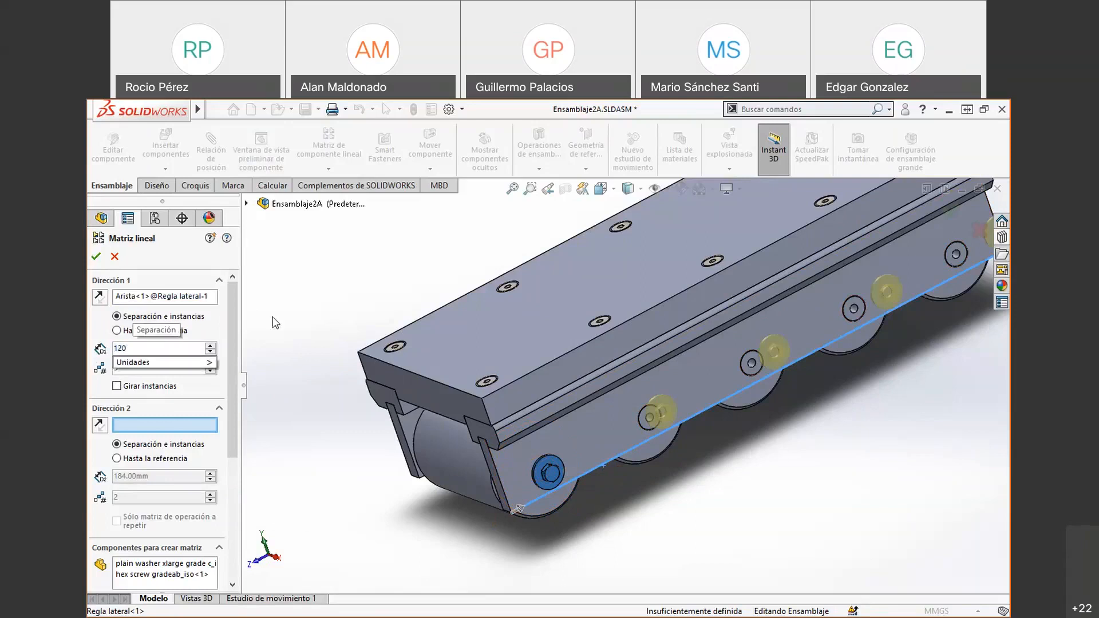
left_click(304, 300)
- Use the plate's short front edge as the pattern's second direction and check the preview on the opposite side strip
scroll(500, 399, "up", 4)
middle_click_drag(481, 405, 703, 405)
scroll(541, 464, "down", 5)
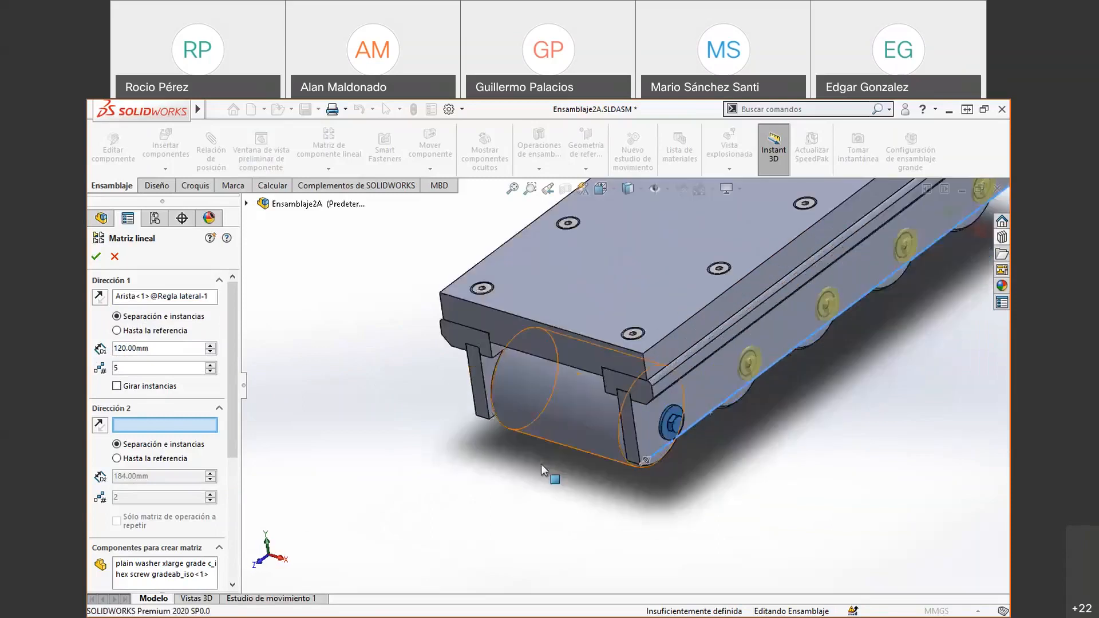
scroll(541, 465, "up", 1)
middle_click_drag(540, 400, 552, 398)
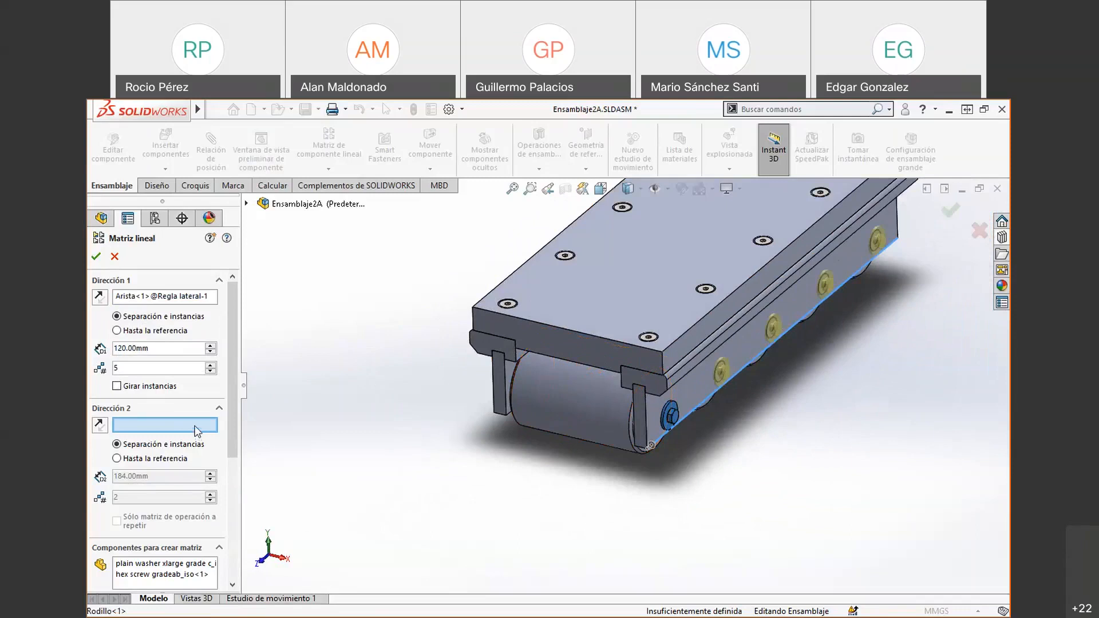
left_click(575, 336)
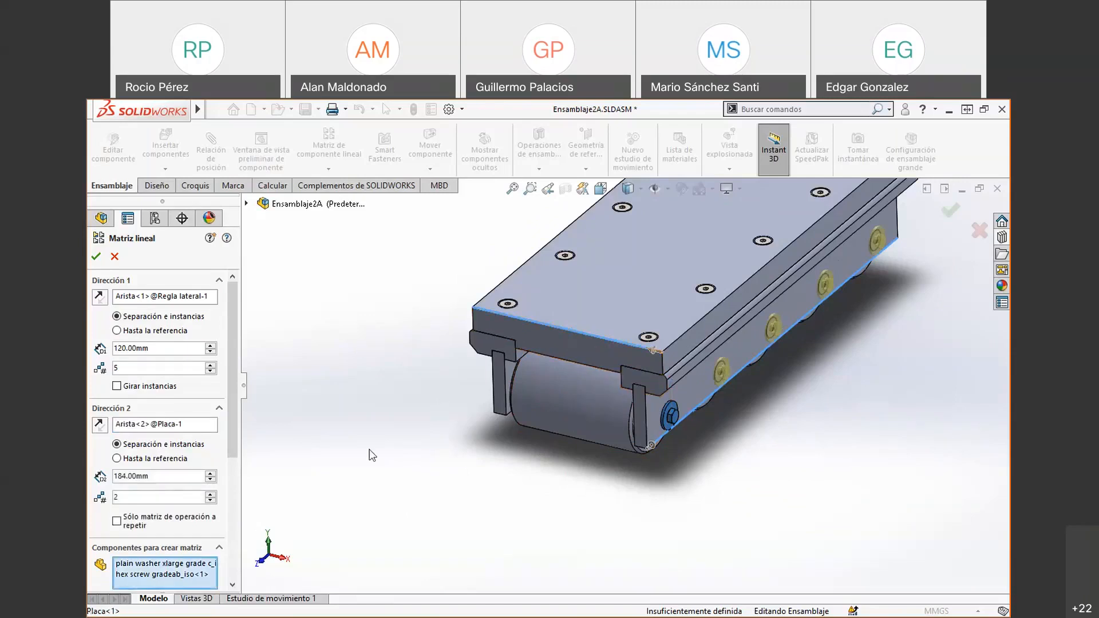
middle_click_drag(412, 420, 477, 375)
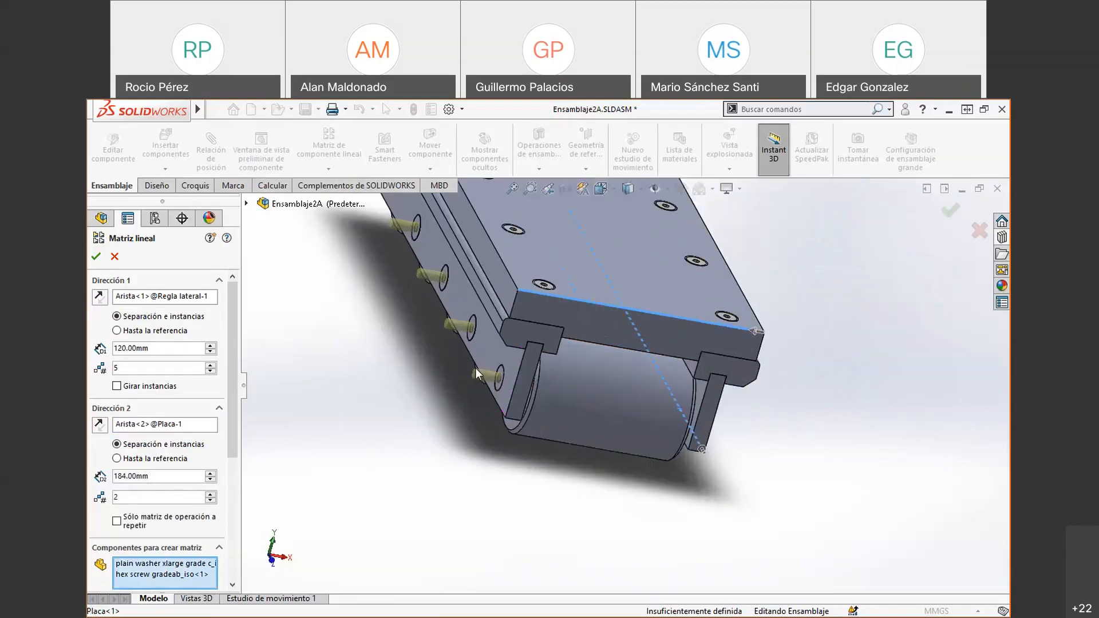
scroll(478, 376, "down", 2)
mouse_move(557, 413)
middle_mouse_down()
mouse_move(576, 418)
mouse_move(543, 428)
middle_mouse_up()
scroll(633, 421, "up", 3)
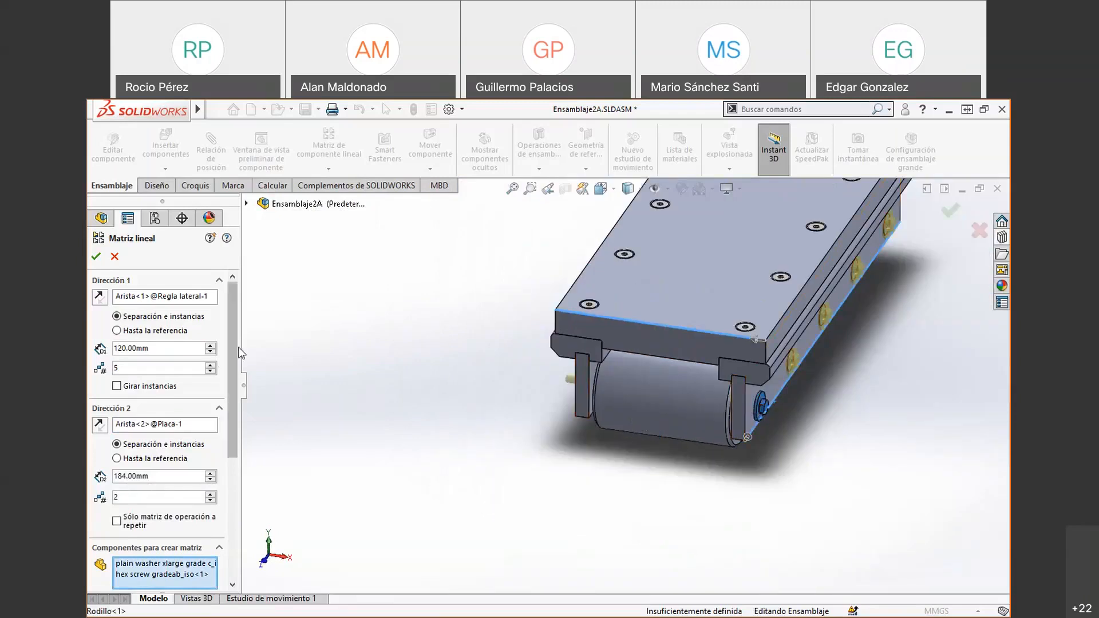
left_click(243, 385)
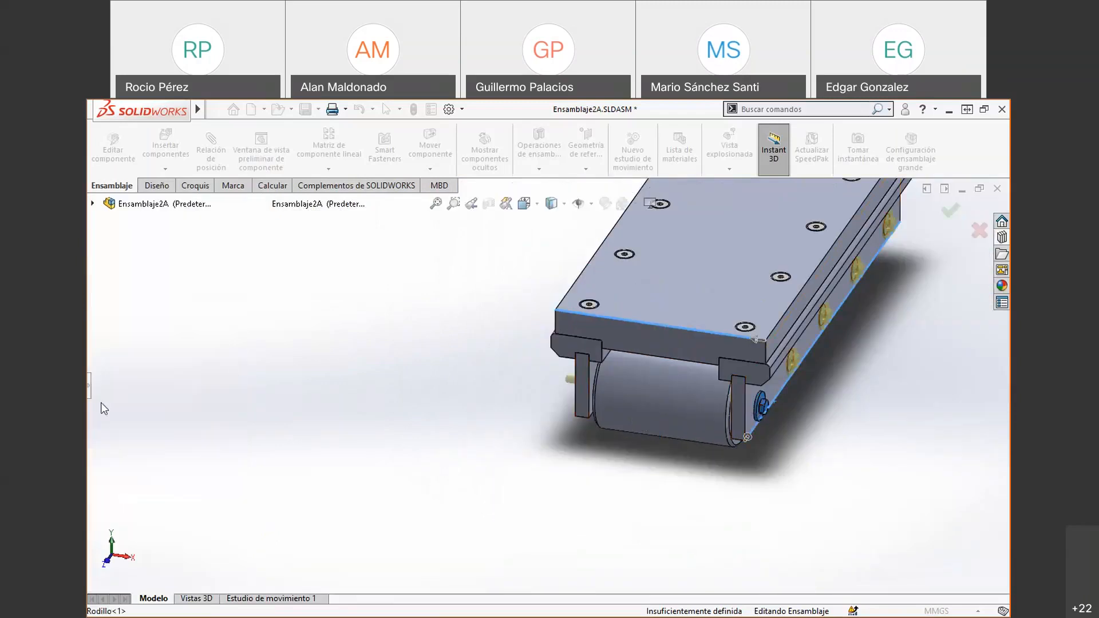
- Try a 264 mm spacing for the second direction of the washer and screw pattern
left_click(89, 385)
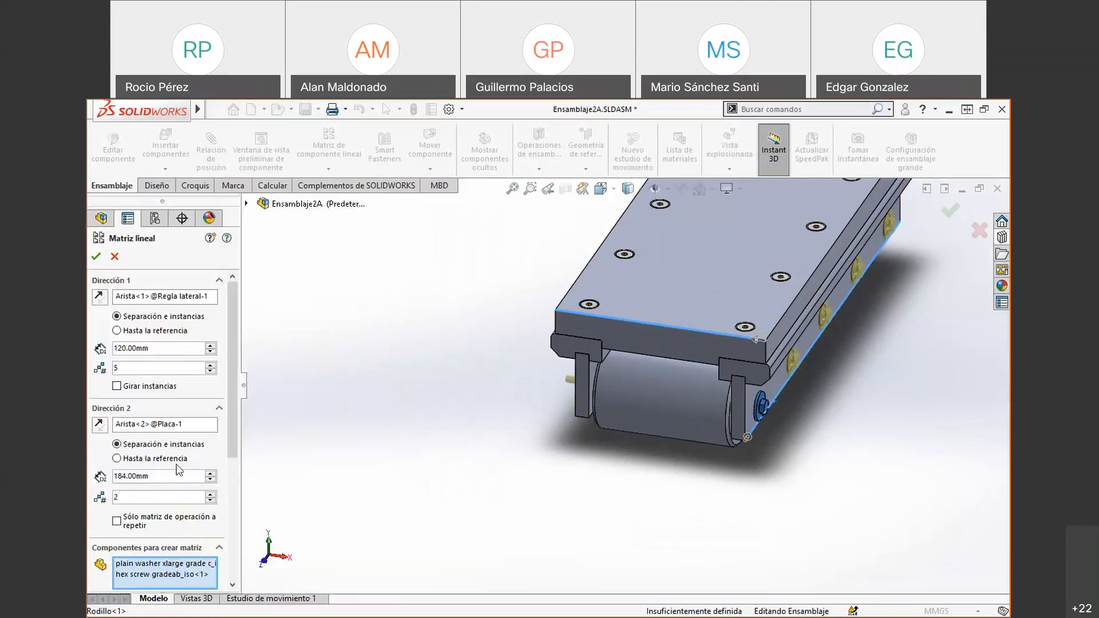
left_click(210, 473)
left_click(210, 473)
left_click(209, 474)
left_click(208, 474)
left_click(208, 474)
left_click(208, 474)
left_click(208, 474)
left_click(209, 474)
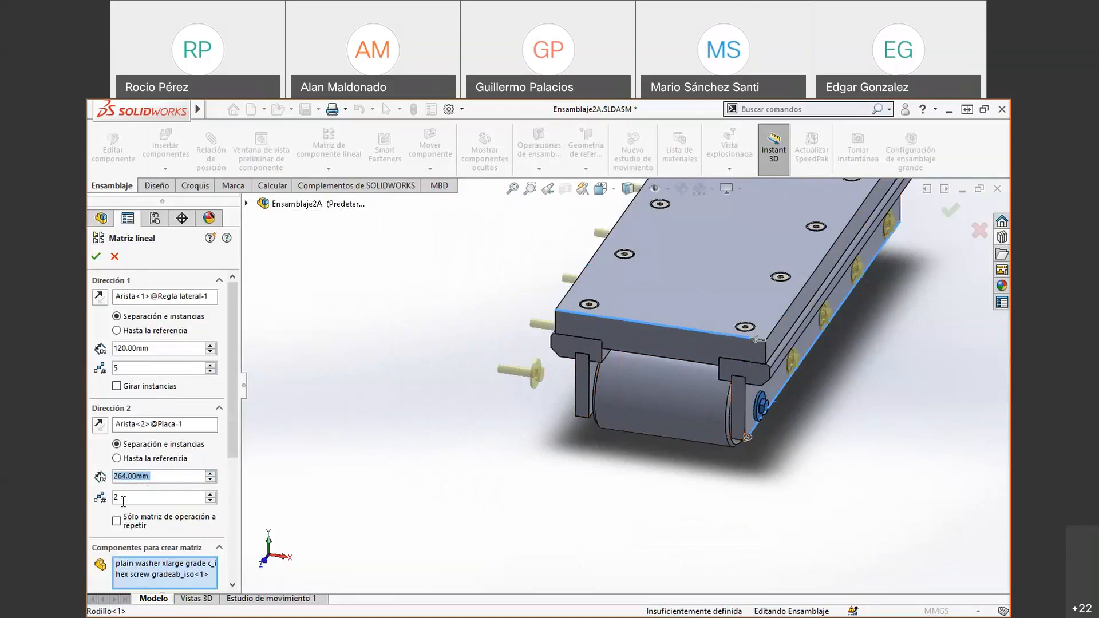
- Set the second direction's instances to 1, accept the linear component pattern, and check the fasteners on the rollers
left_click(130, 502)
type("1")
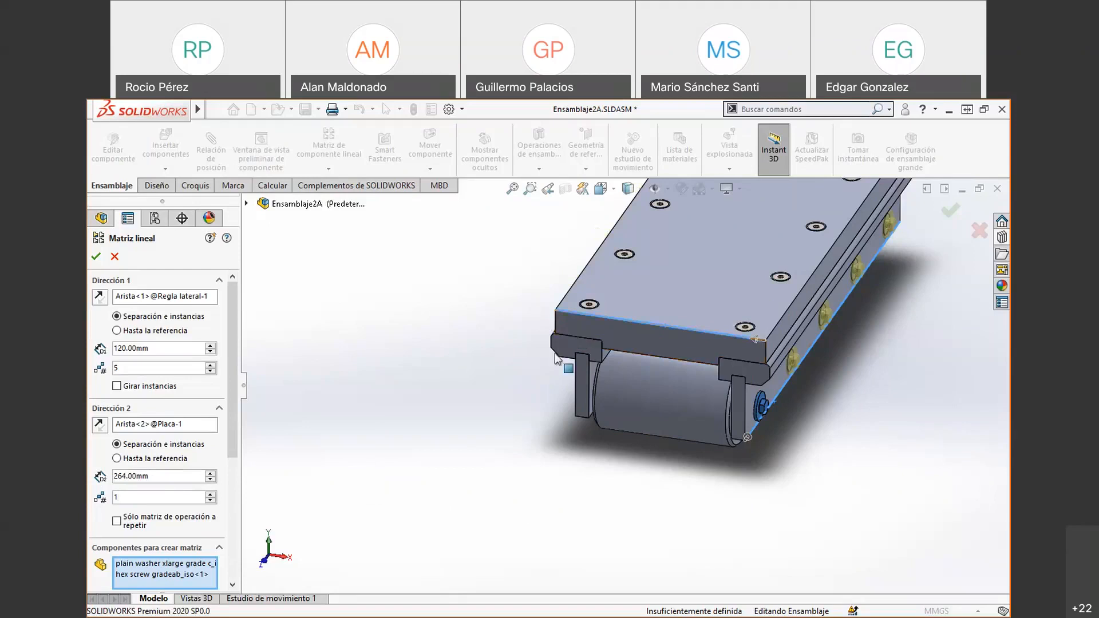
middle_click_drag(575, 463, 498, 281)
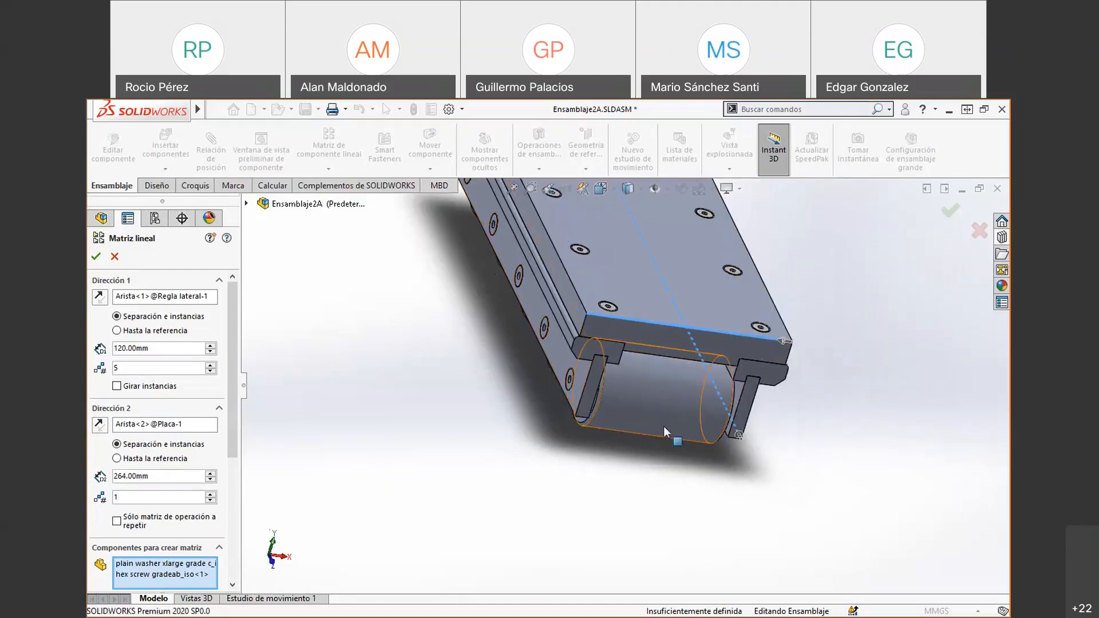
middle_click_drag(667, 437, 759, 408)
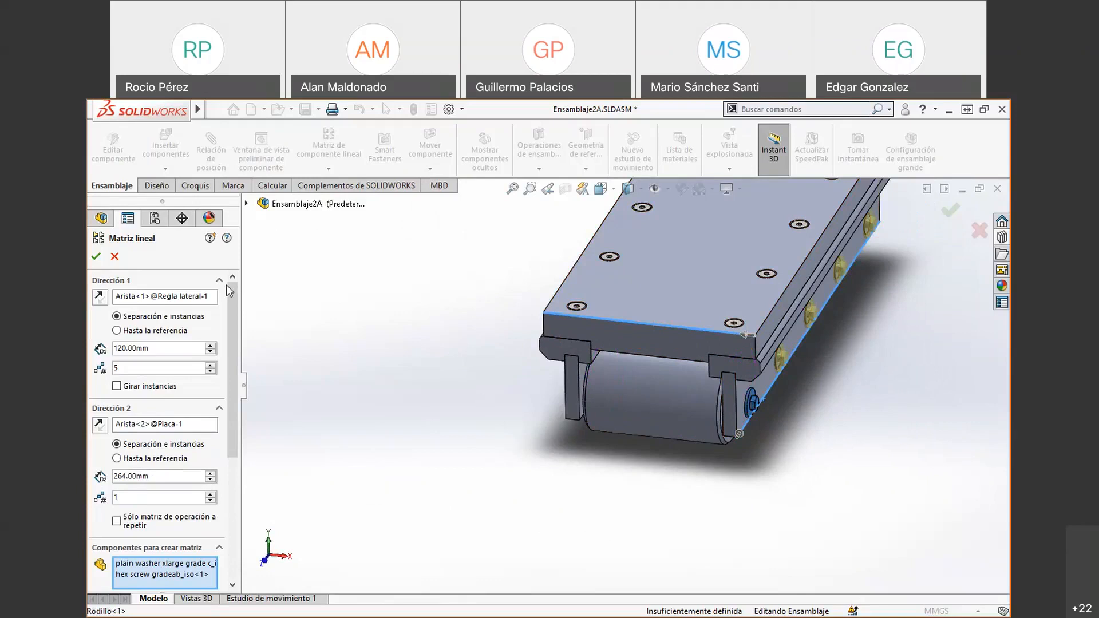
left_click(97, 257)
middle_click_drag(579, 437, 535, 435)
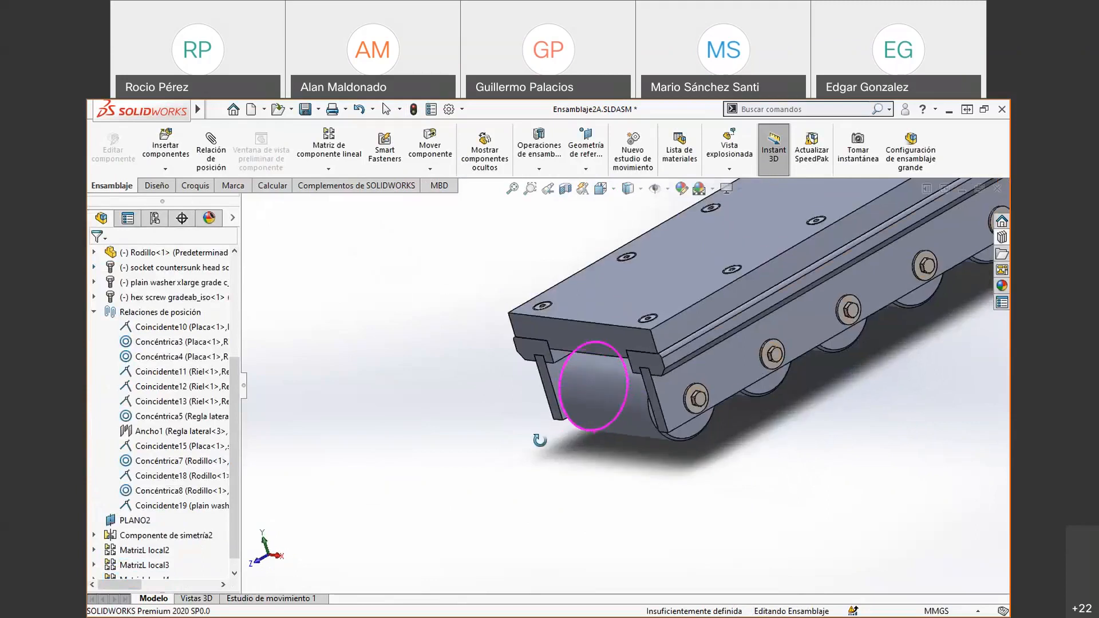
key("f")
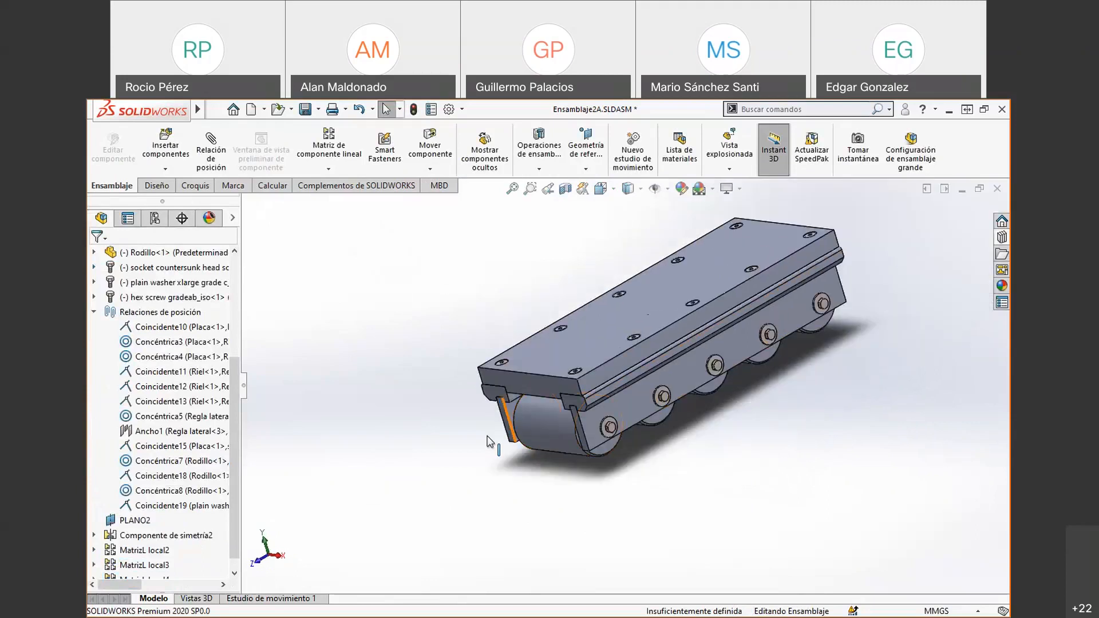
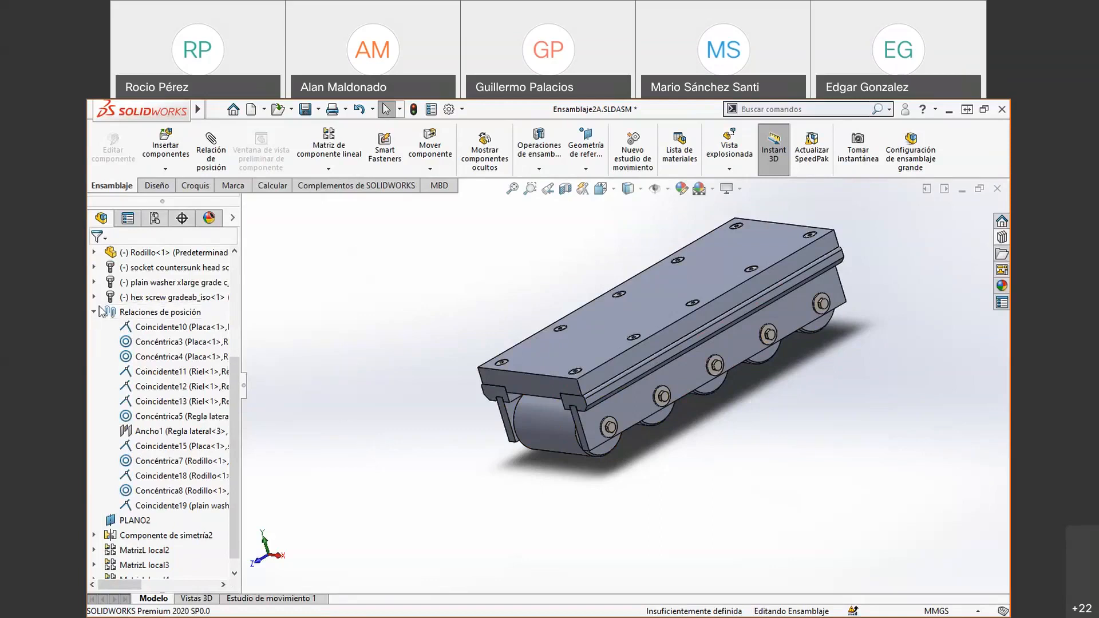
- Start a component mirror with PLANO2 as the mirror plane
left_click(95, 312)
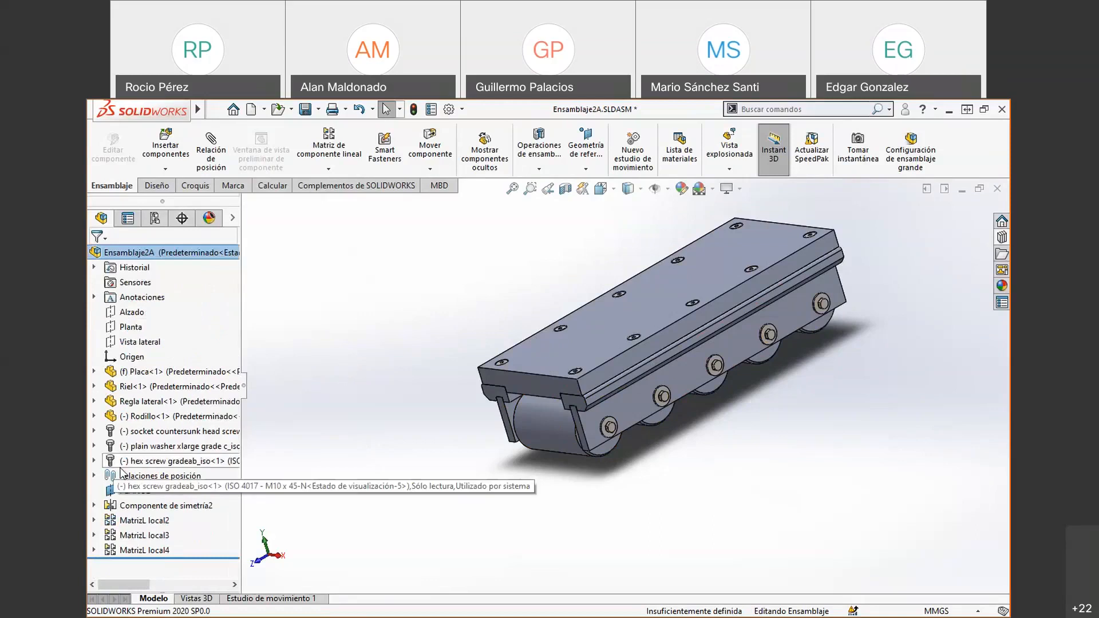
left_click(131, 491)
middle_click_drag(449, 466, 406, 436)
left_click(402, 440)
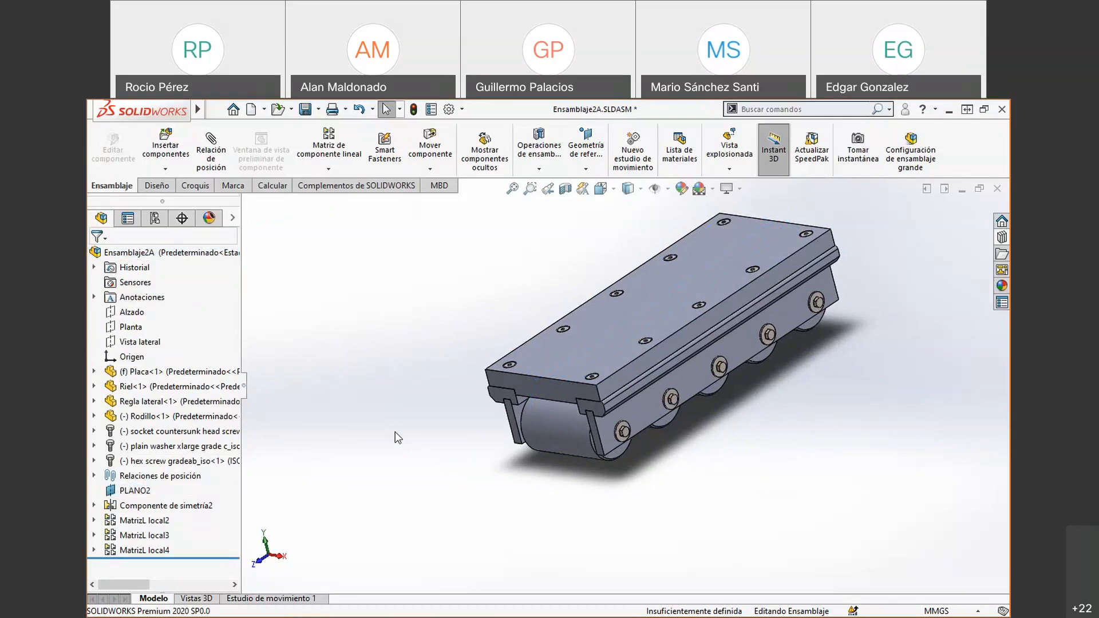
left_click(329, 172)
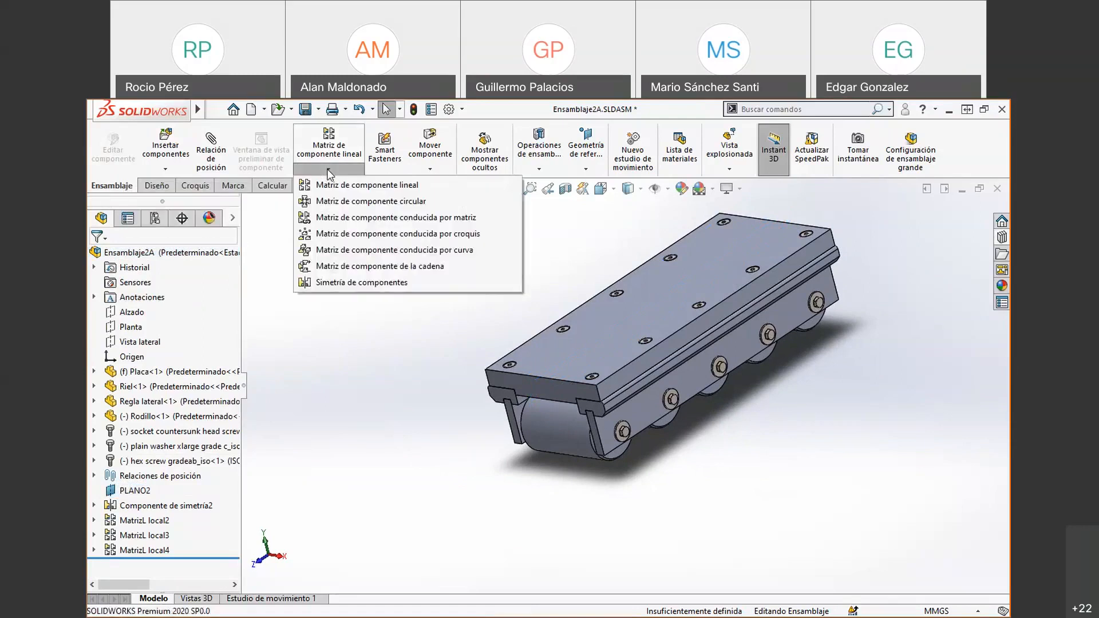
left_click(341, 283)
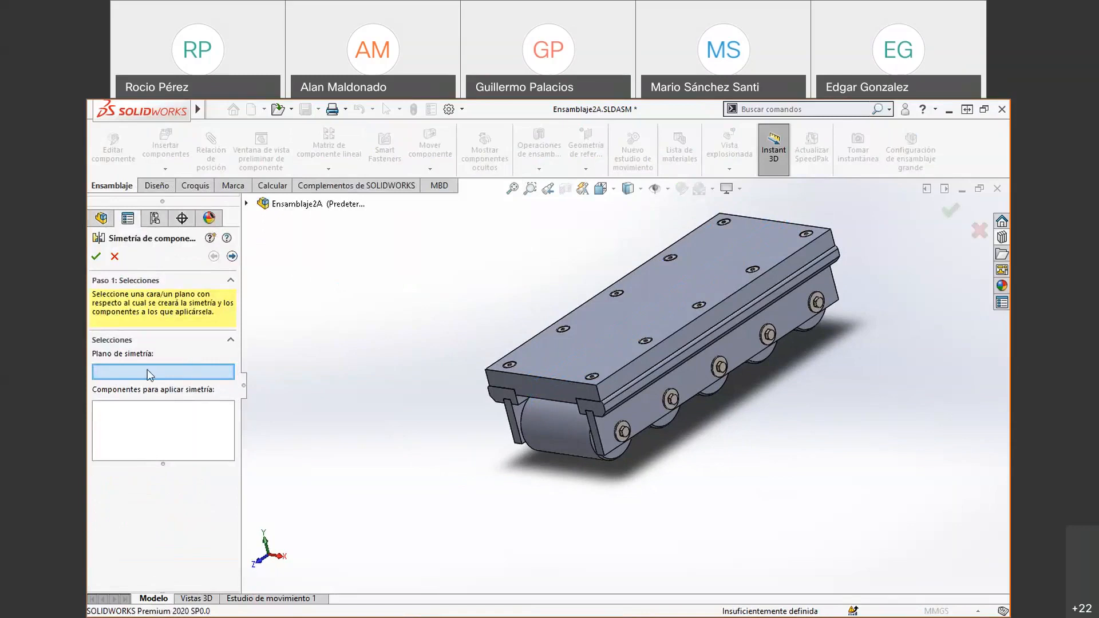
left_click(247, 203)
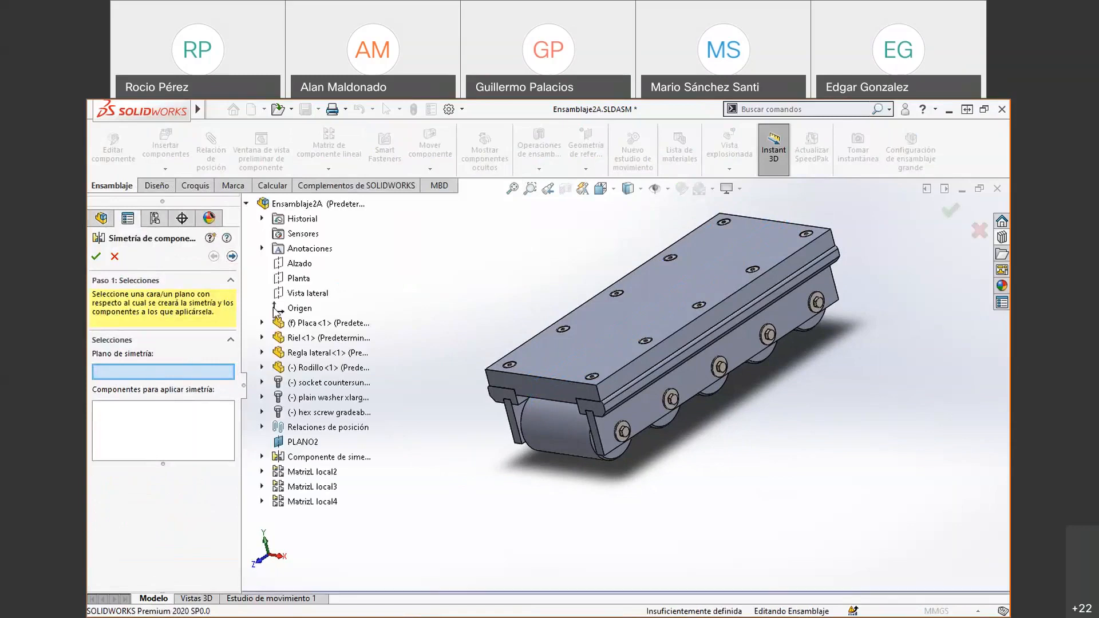
left_click(311, 444)
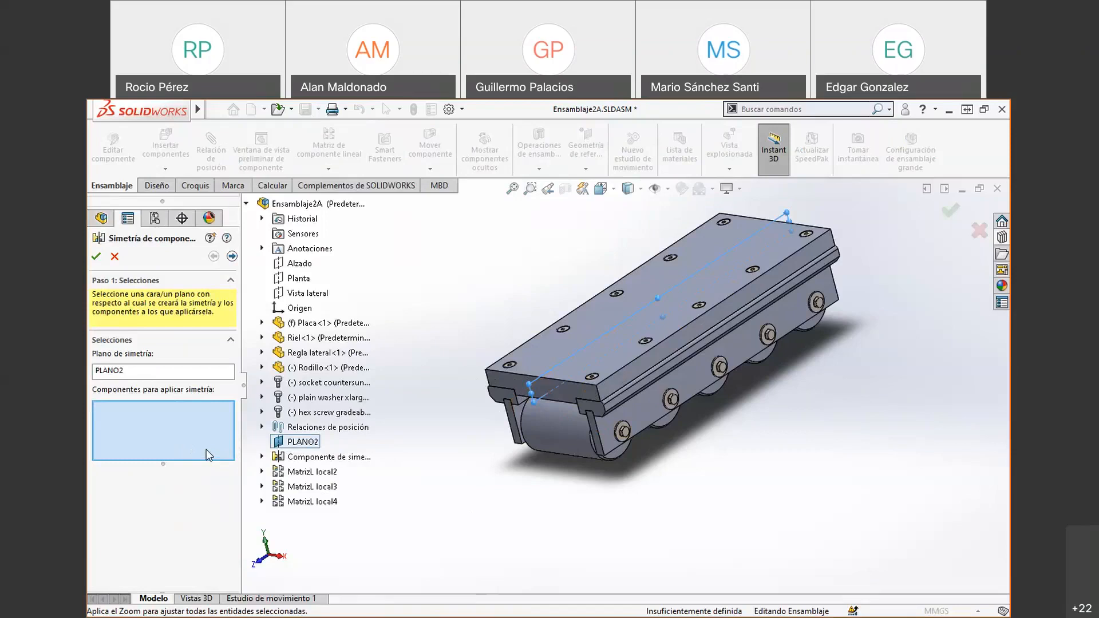
- Choose the MatrizL local4 pattern plus the first roller's hex screw and extra large washer as the components to mirror
left_click(288, 503)
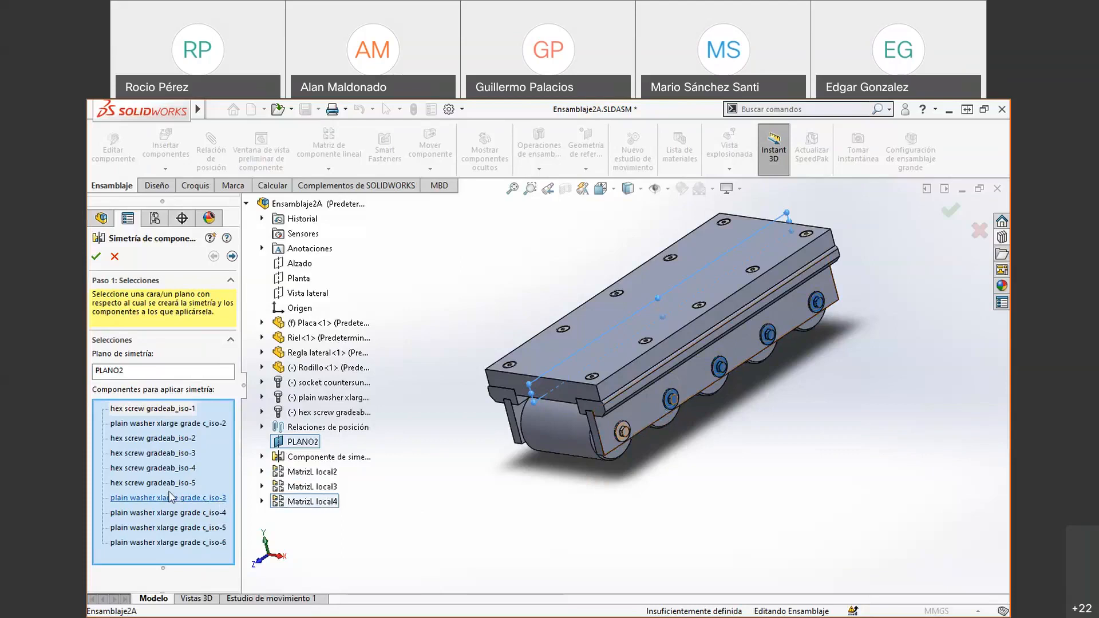
mouse_move(281, 503)
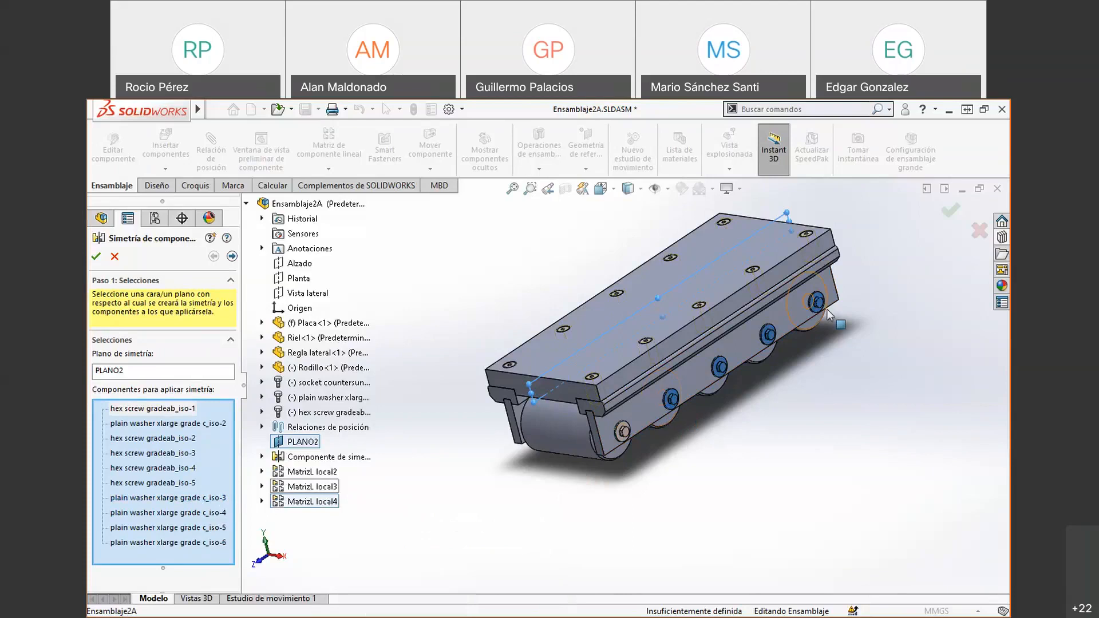
scroll(624, 435, "down", 5)
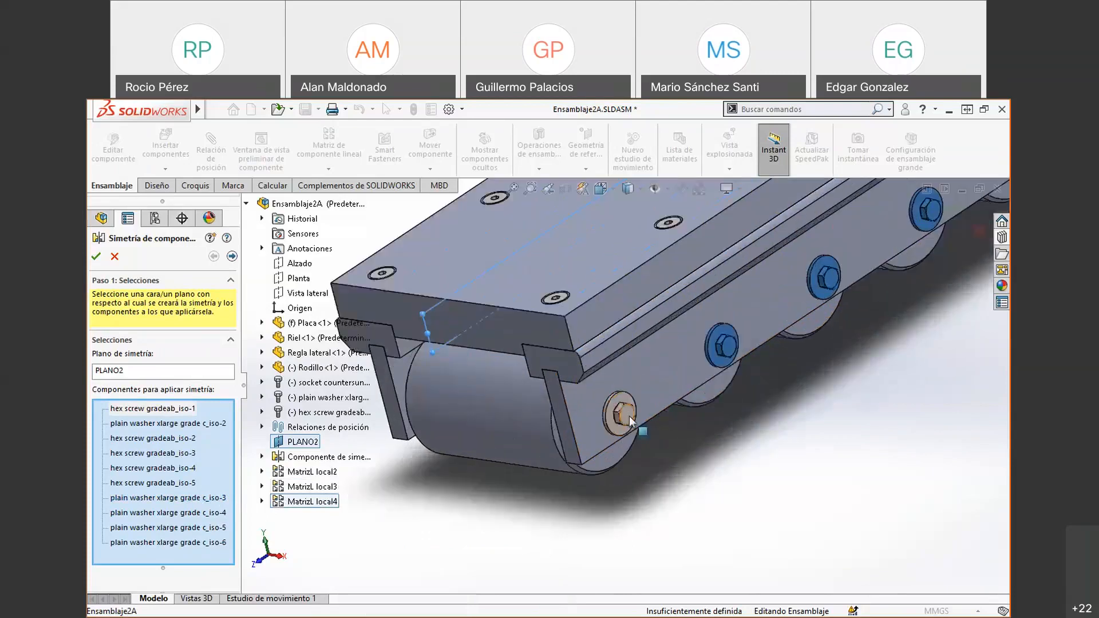
left_click(630, 414)
left_click(628, 400)
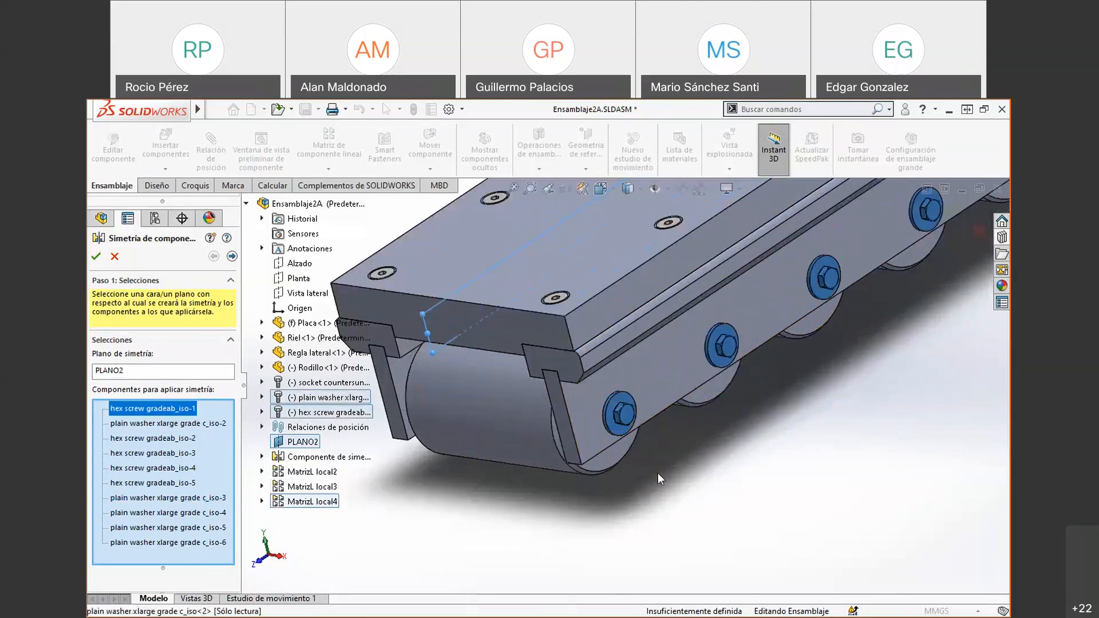
scroll(736, 380, "up", 6)
middle_click_drag(581, 422, 567, 400)
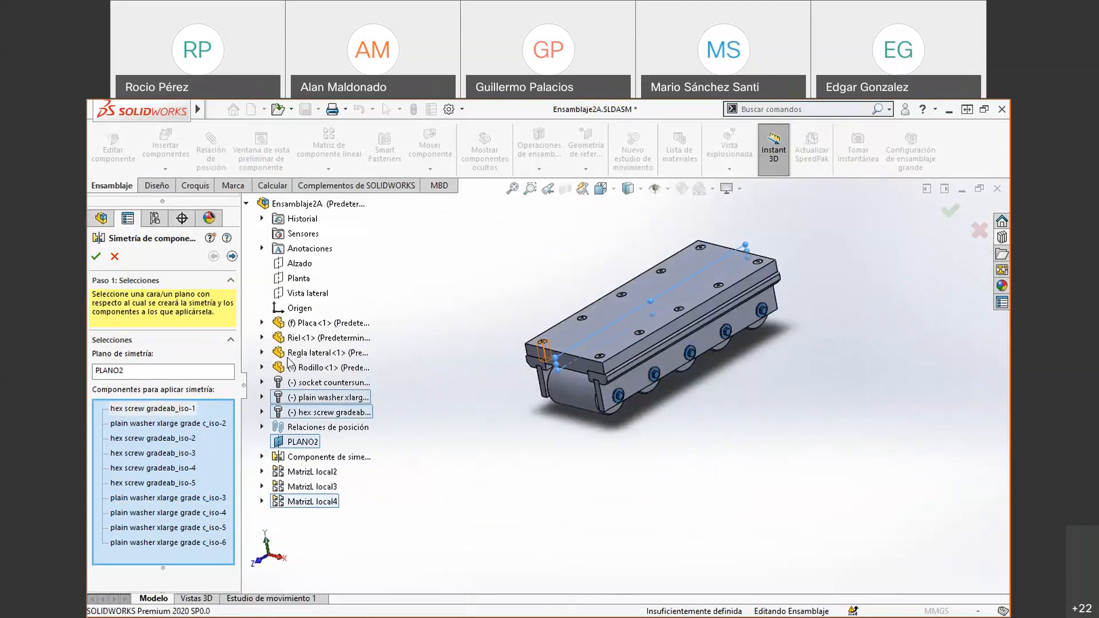
- Go on to the orientation settings, check the mirrored fasteners on the opposite side strip, and accept the component mirror
left_click(232, 257)
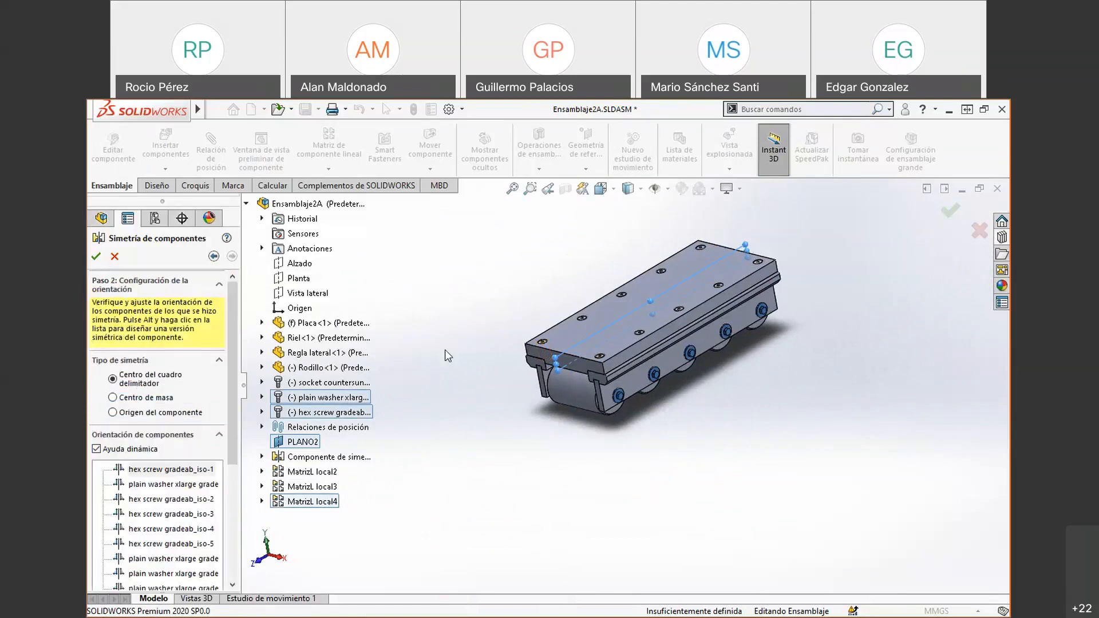
middle_click_drag(503, 438, 672, 407)
scroll(672, 406, "down", 8)
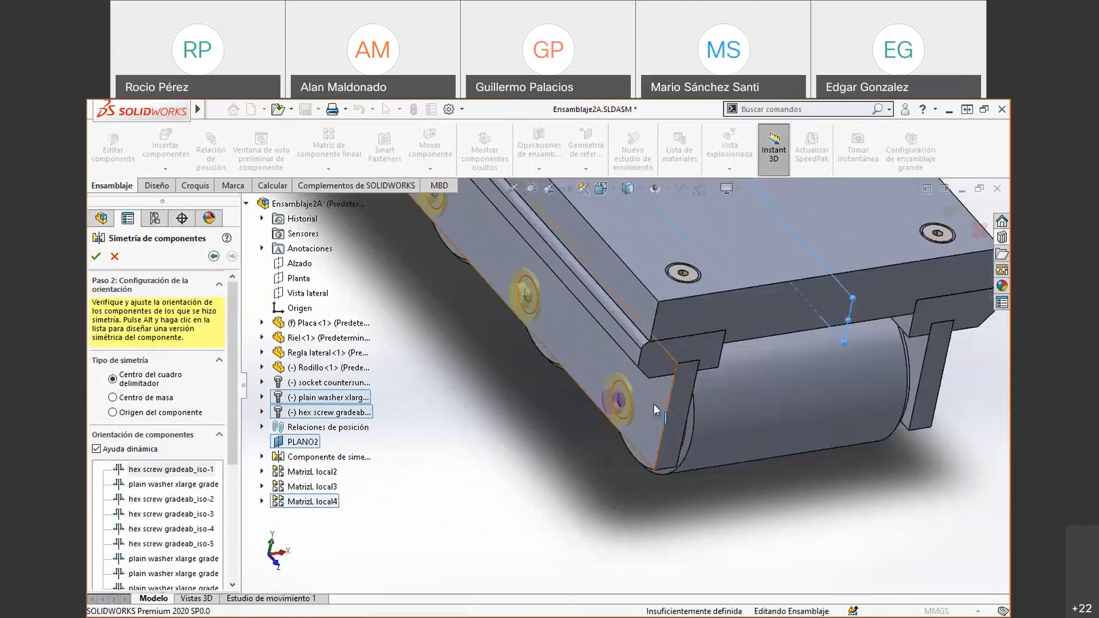
scroll(161, 435, "down", 5)
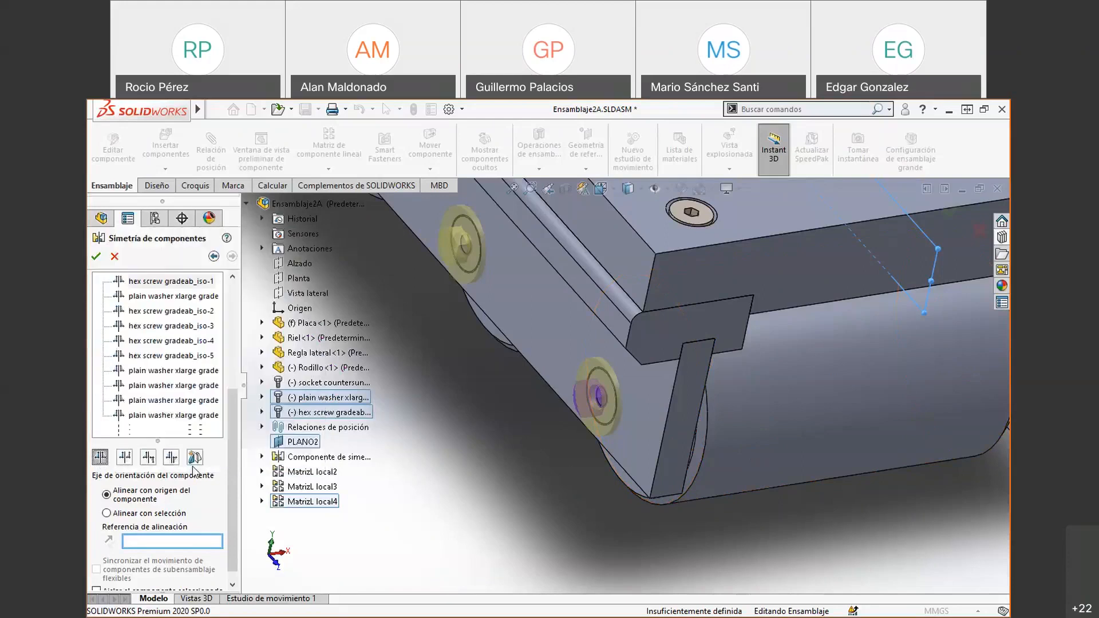
scroll(232, 438, "down", 1)
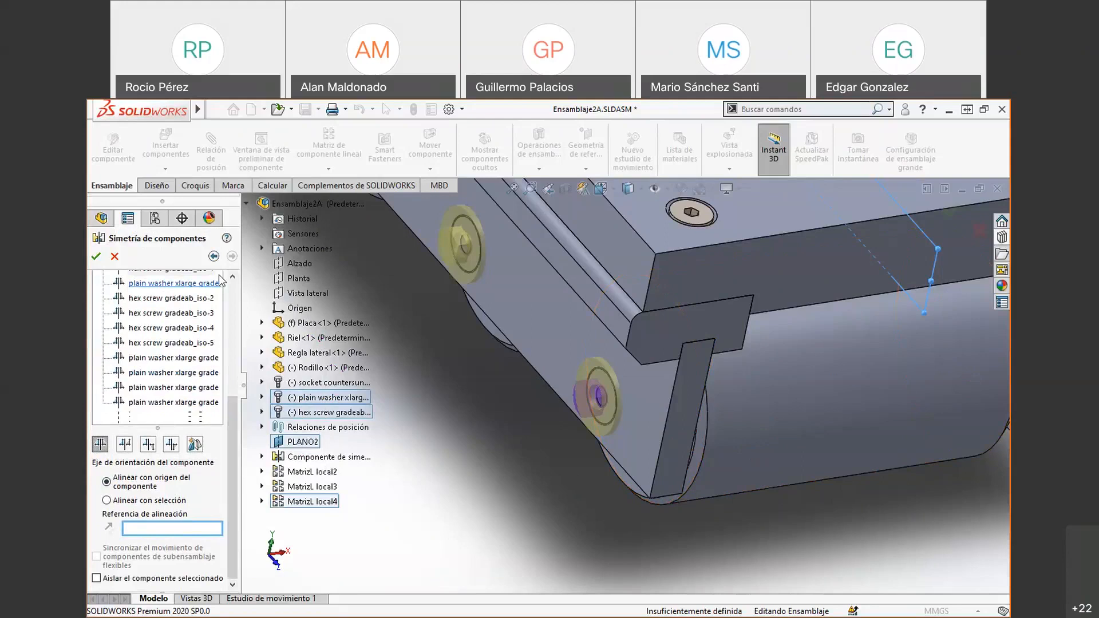
left_click(97, 257)
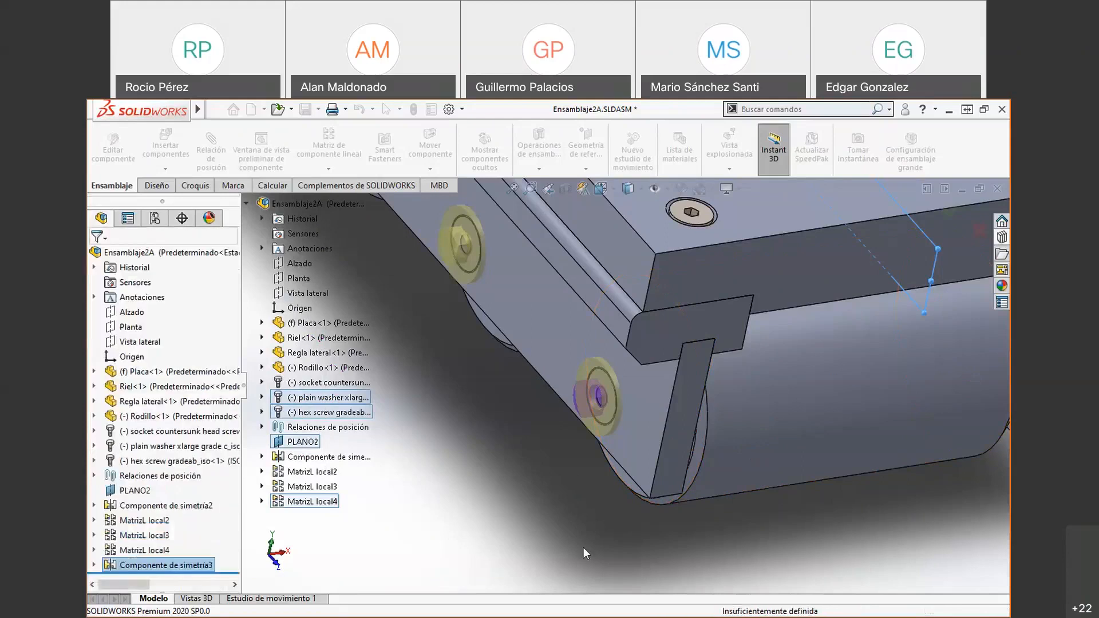
- Inspect the first roller's fasteners on both side strips from the front, picking the original hex screw's head
scroll(608, 449, "up", 7)
middle_click_drag(735, 345, 781, 388)
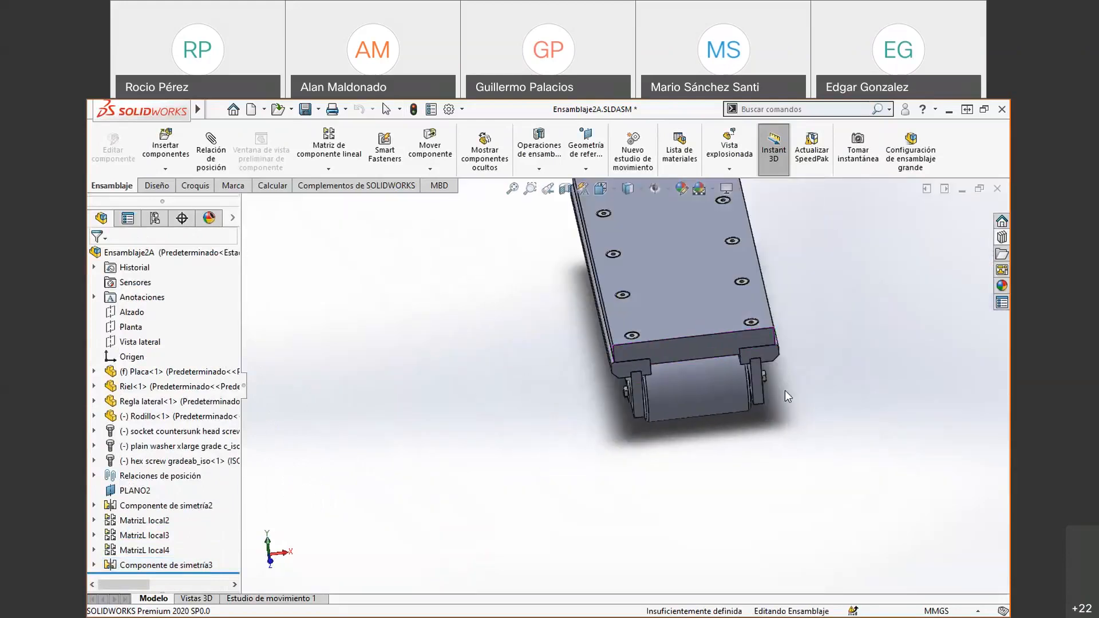
scroll(657, 390, "down", 5)
scroll(482, 359, "down", 3)
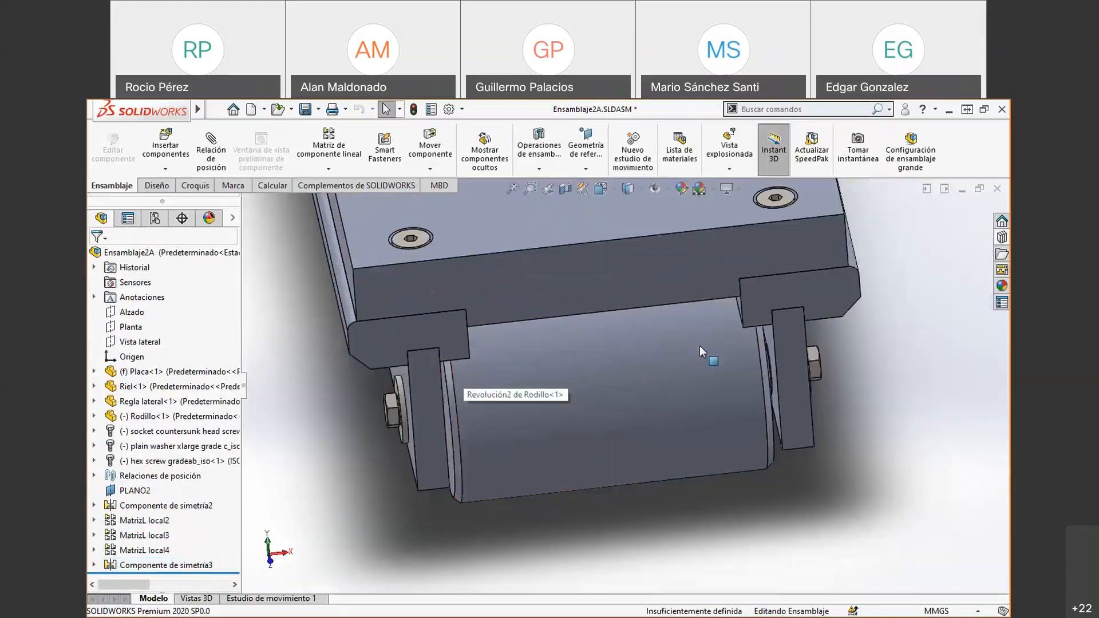
left_click(814, 353)
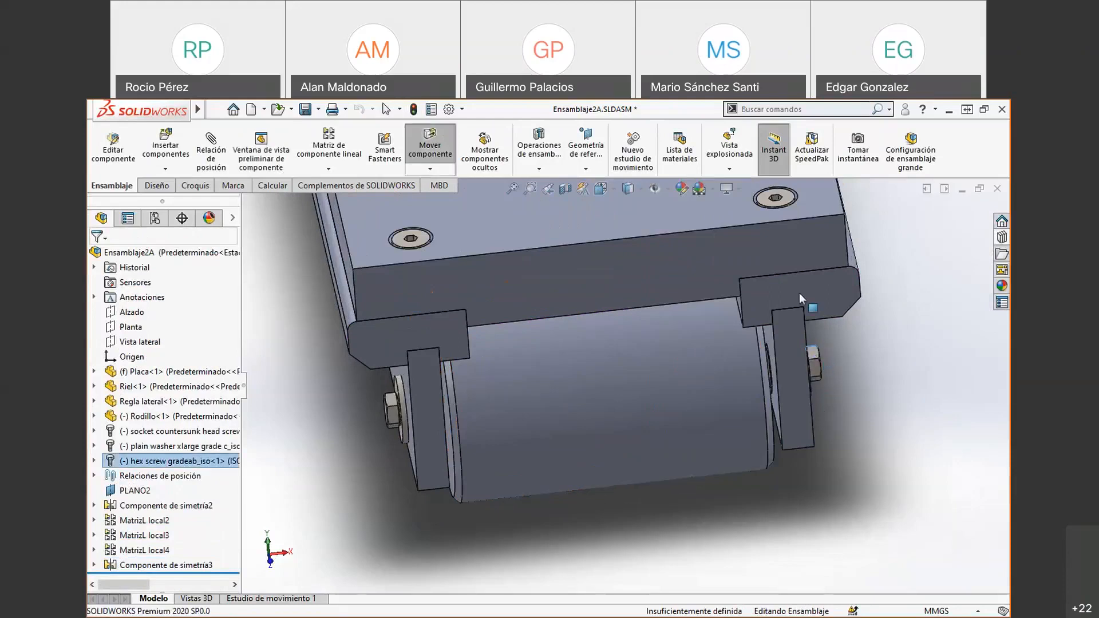
left_click_drag(813, 355, 814, 359)
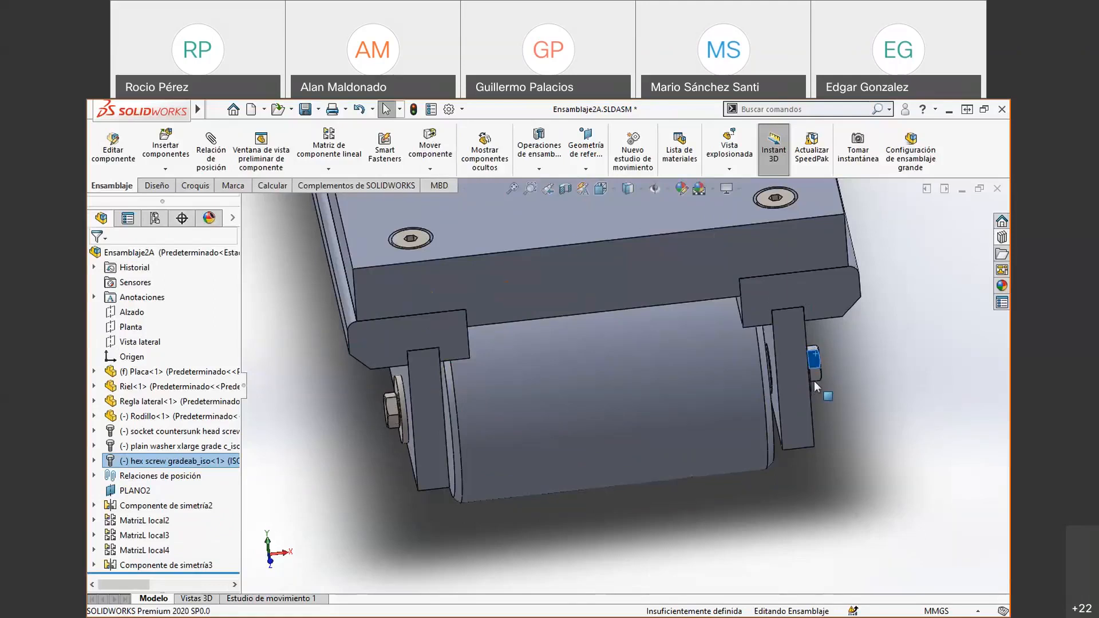
mouse_move(814, 384)
left_mouse_down()
mouse_move(818, 393)
mouse_move(815, 366)
mouse_move(822, 402)
mouse_move(823, 387)
mouse_move(799, 396)
left_mouse_up()
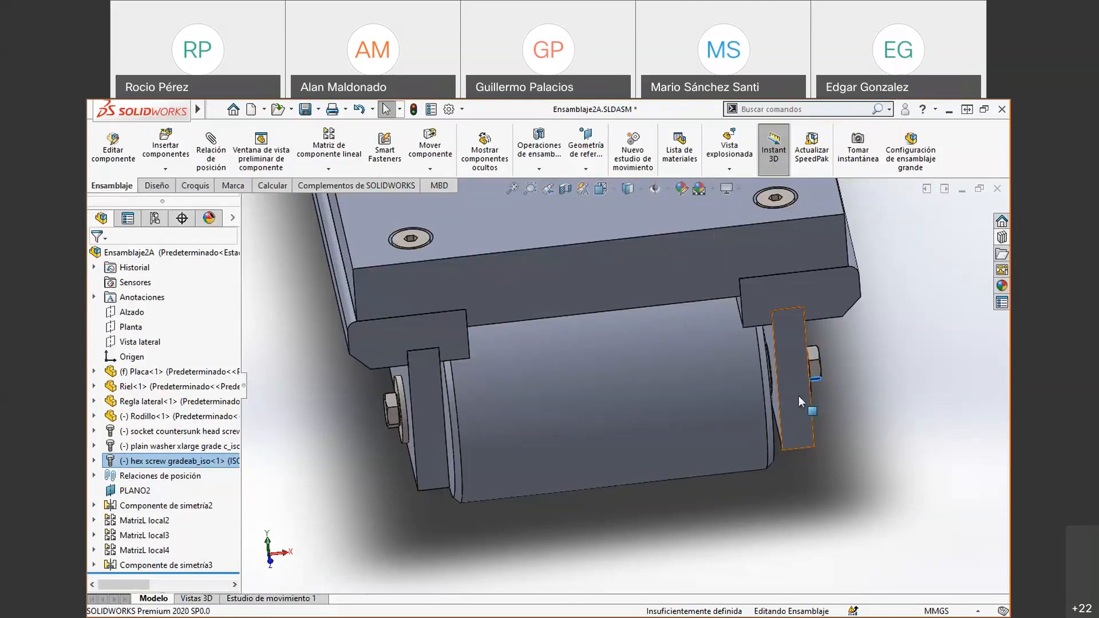
- Examine the whole assembly from both long sides to check the screws and washers on every roller
middle_click_drag(747, 474, 737, 443)
scroll(737, 442, "up", 3)
middle_click_drag(836, 349, 780, 434)
scroll(787, 346, "up", 4)
scroll(787, 346, "up", 2)
scroll(692, 303, "down", 1)
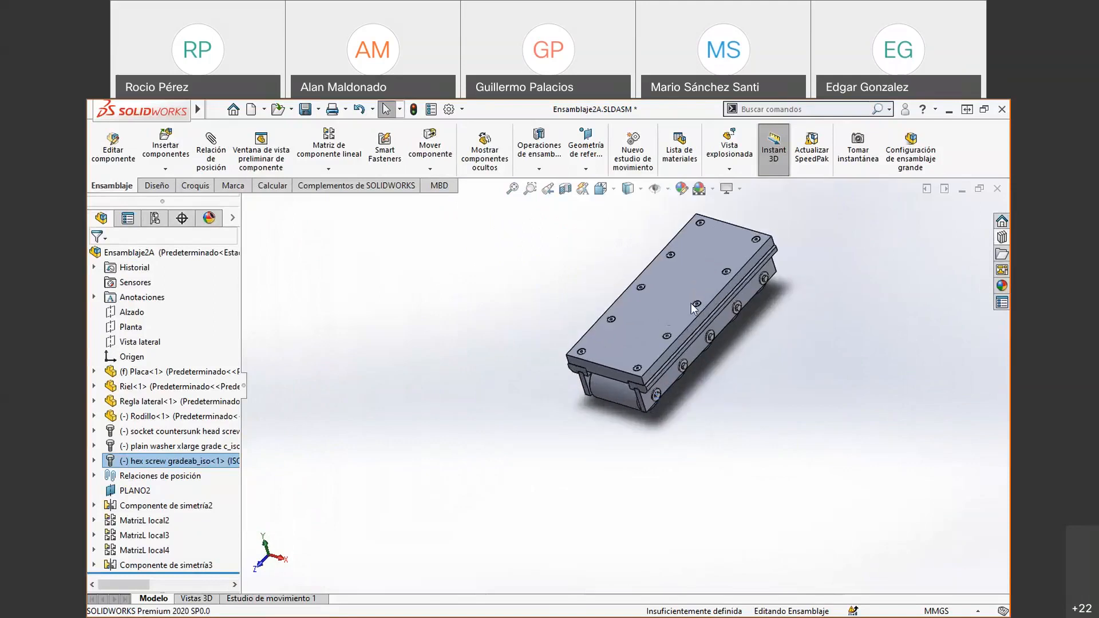
scroll(588, 329, "down", 1)
scroll(612, 335, "up", 2)
middle_click_drag(527, 405, 682, 348)
scroll(682, 348, "up", 2)
scroll(682, 348, "down", 4)
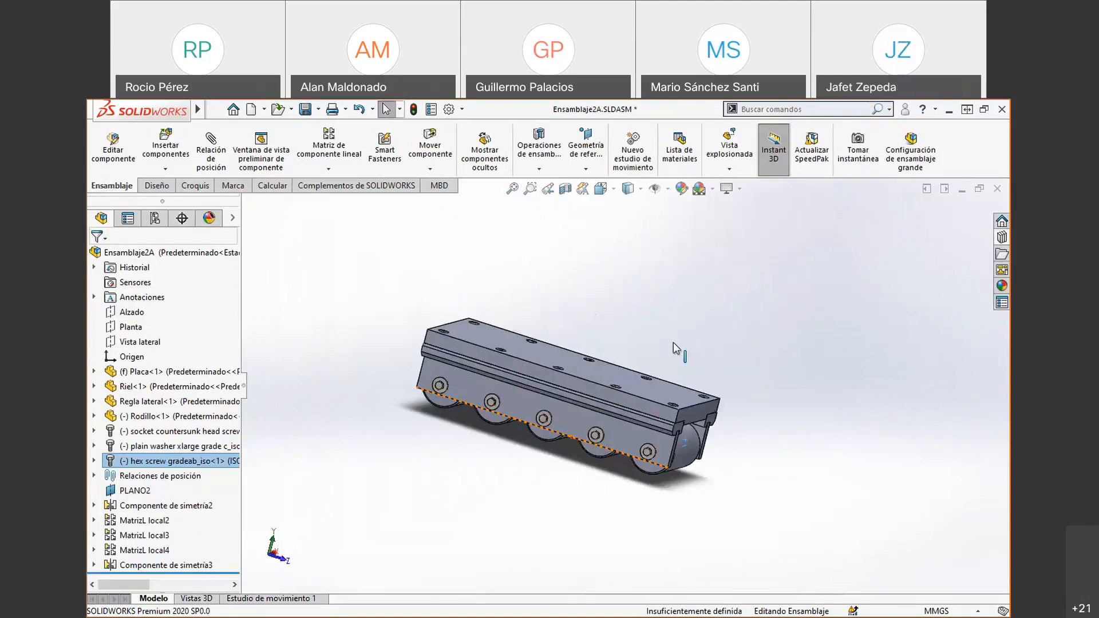
middle_click_drag(486, 446, 569, 523)
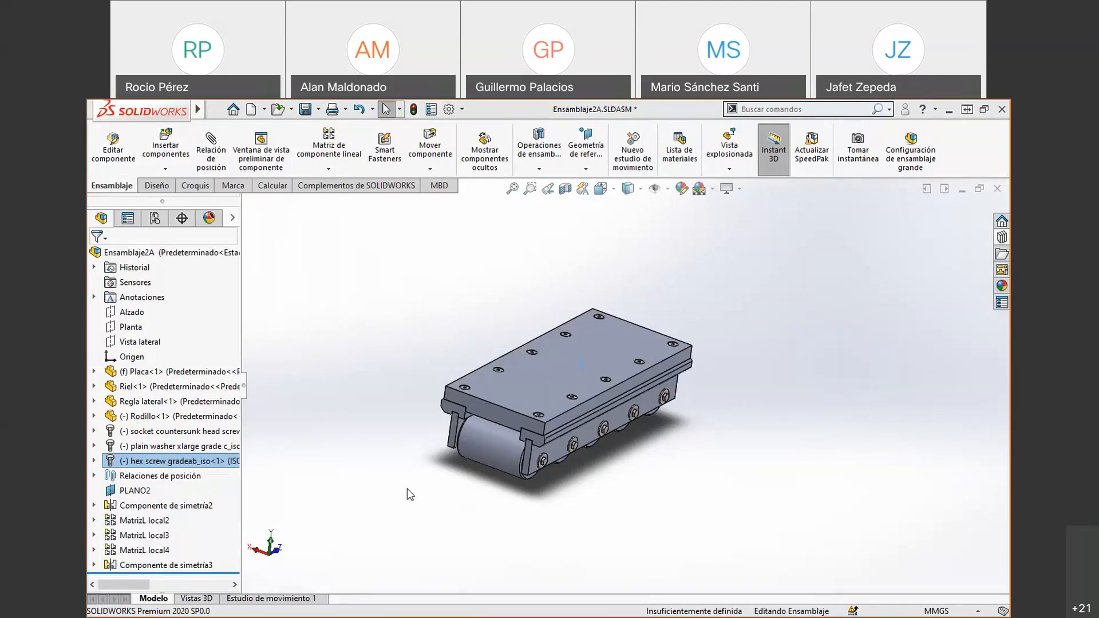
- Switch to the exercise PDF in Adobe Acrobat Reader and read the instruction on fillet-welding strip 3-12 to strip 3-13
key("alt+Tab")
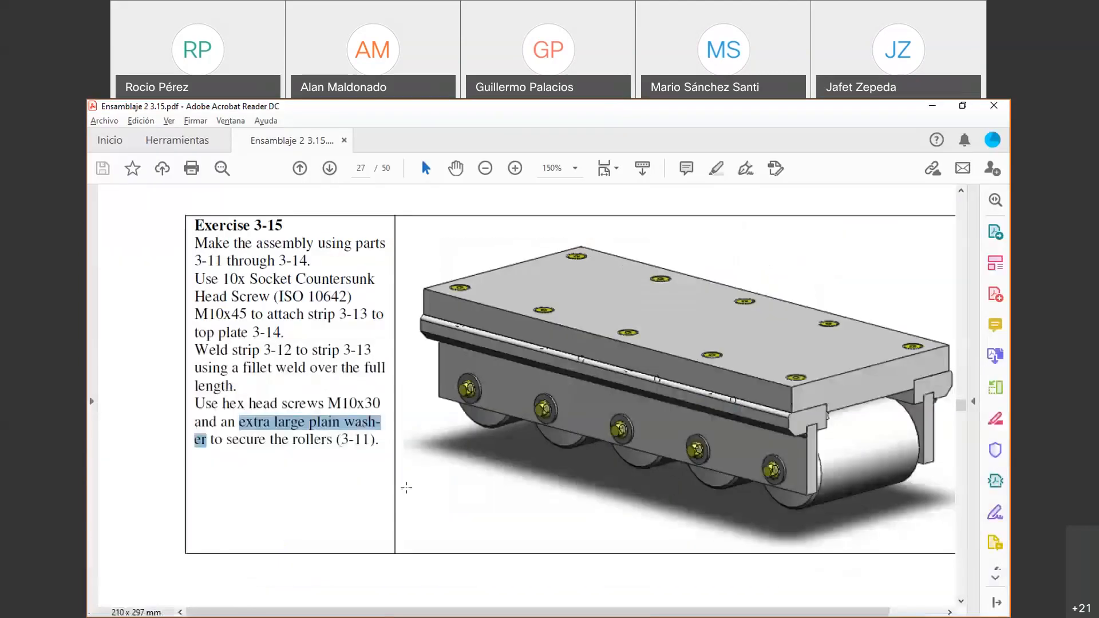
left_click_drag(196, 350, 385, 376)
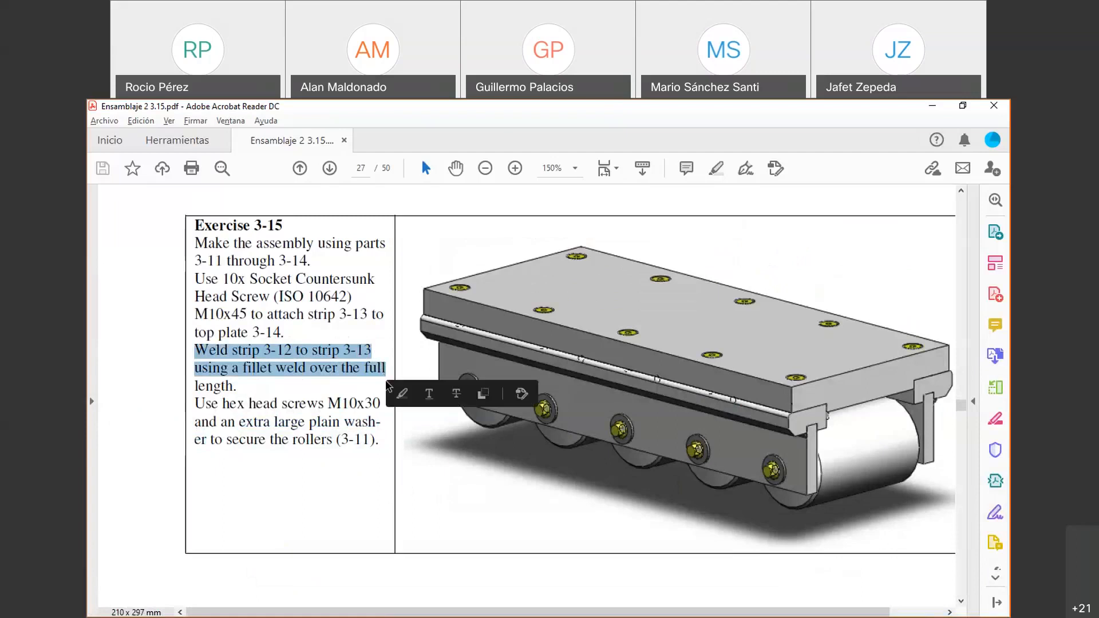
left_click(797, 435)
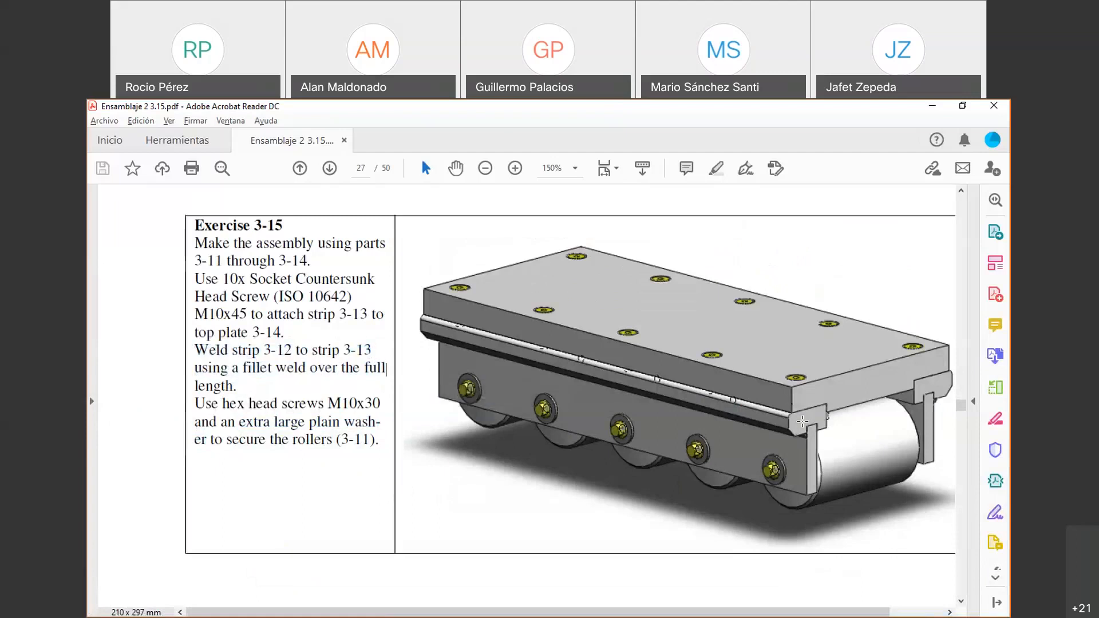
- Switch back to the SolidWorks assembly and start a weld bead for the joint between side strip and rail
left_click(807, 445)
key("alt+Tab")
middle_click_drag(686, 491, 681, 369)
scroll(681, 369, "down", 3)
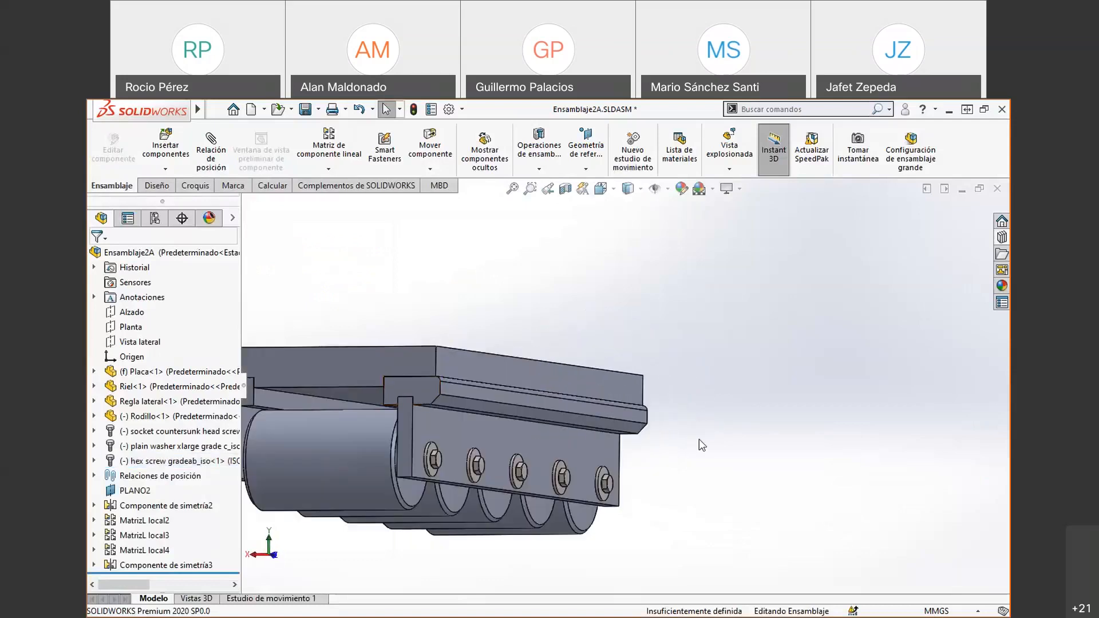
scroll(711, 466, "up", 1)
scroll(517, 379, "down", 3)
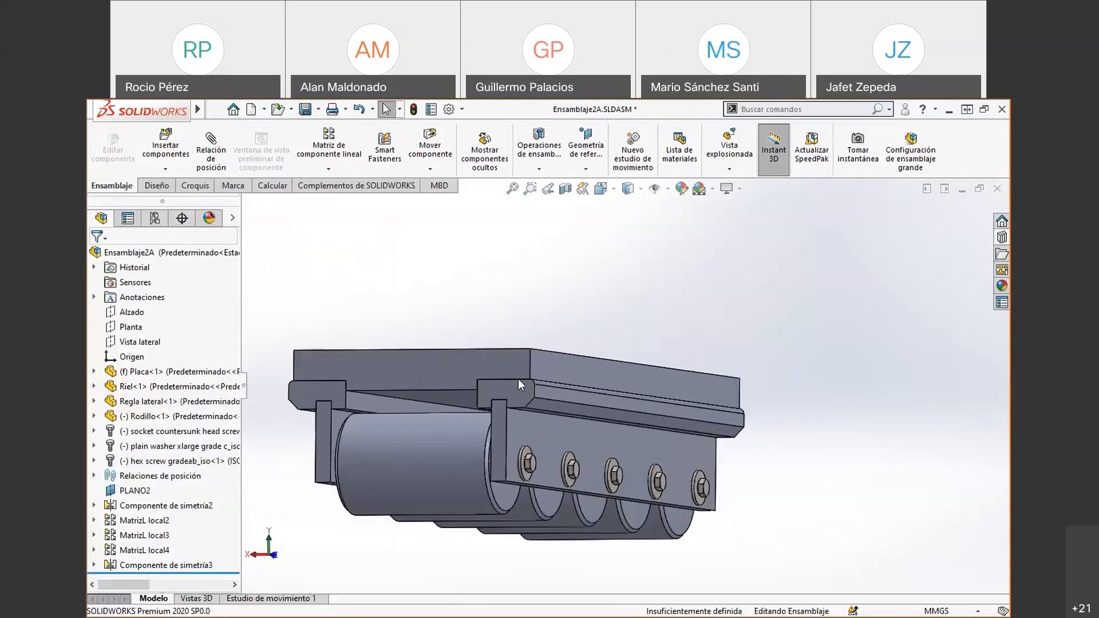
scroll(469, 466, "up", 3)
scroll(515, 466, "down", 1)
scroll(569, 414, "down", 1)
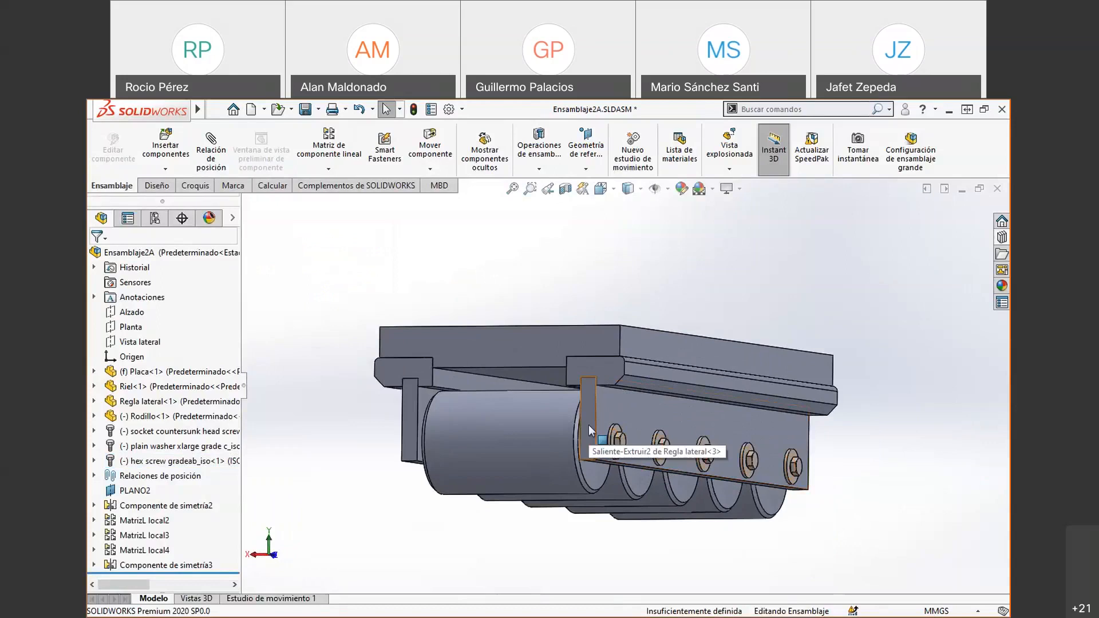
left_click(538, 170)
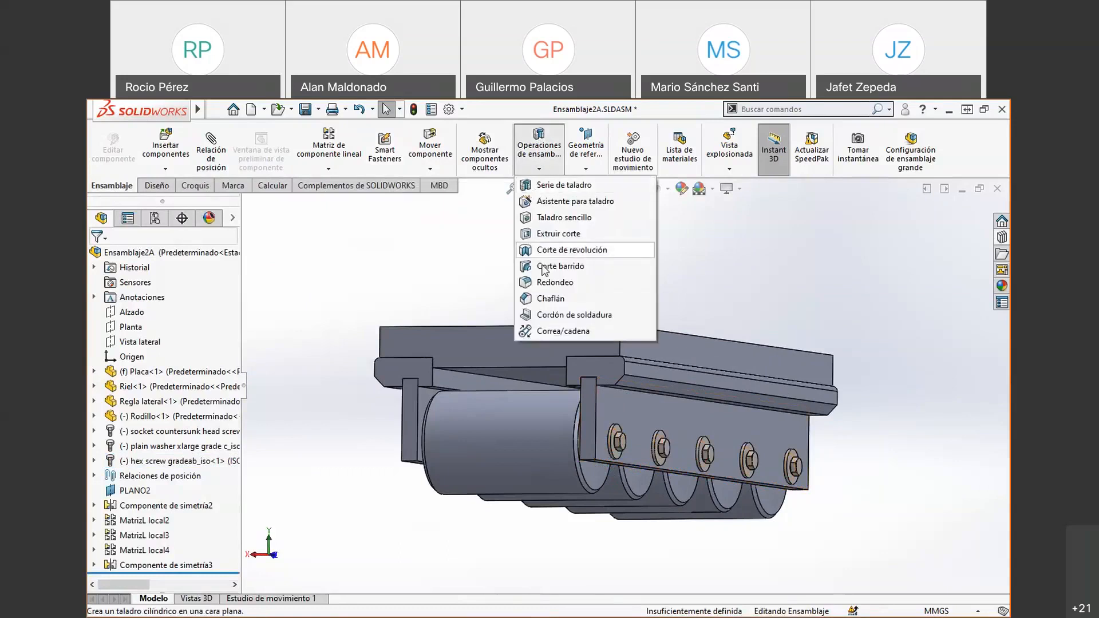
left_click(552, 316)
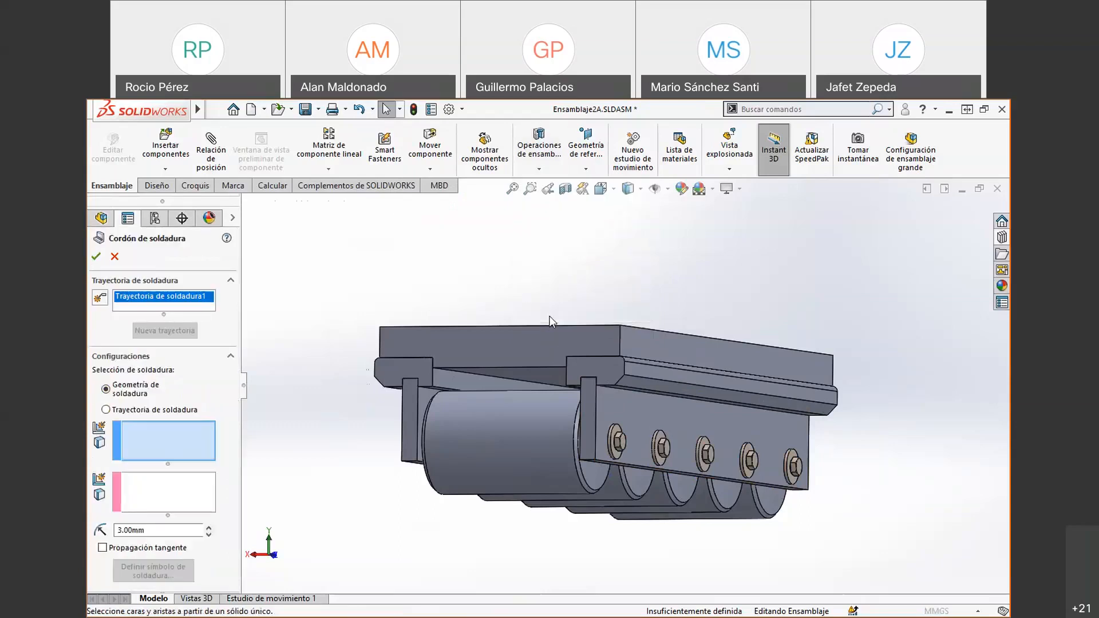
- Try defining the weld by geometry, from the mirrored rail's underside face to the side strip's outer face
mouse_move(645, 297)
middle_mouse_down()
mouse_move(579, 259)
mouse_move(616, 234)
mouse_move(630, 292)
middle_mouse_up()
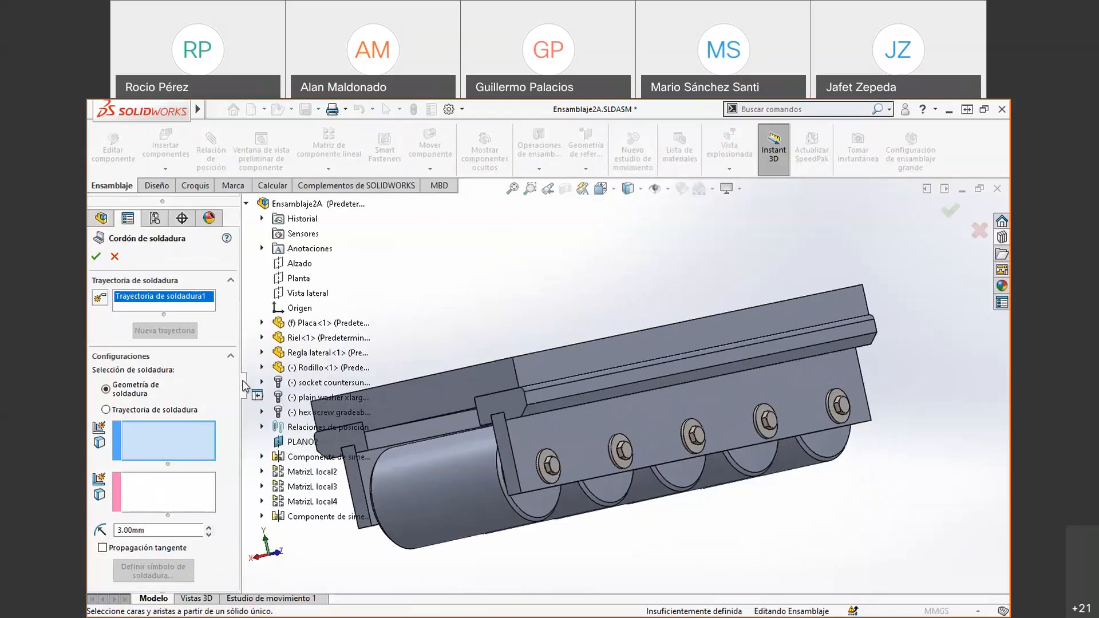
left_click_drag(208, 387, 205, 387)
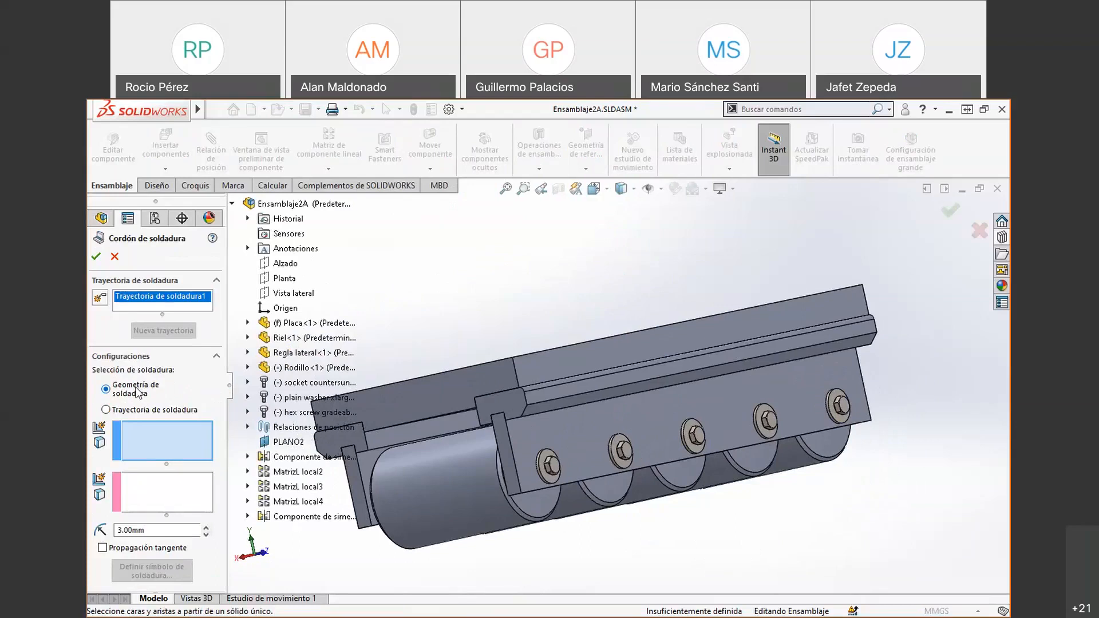
left_click(154, 500)
left_click(145, 448)
middle_click_drag(658, 361, 675, 304)
scroll(423, 343, "down", 3)
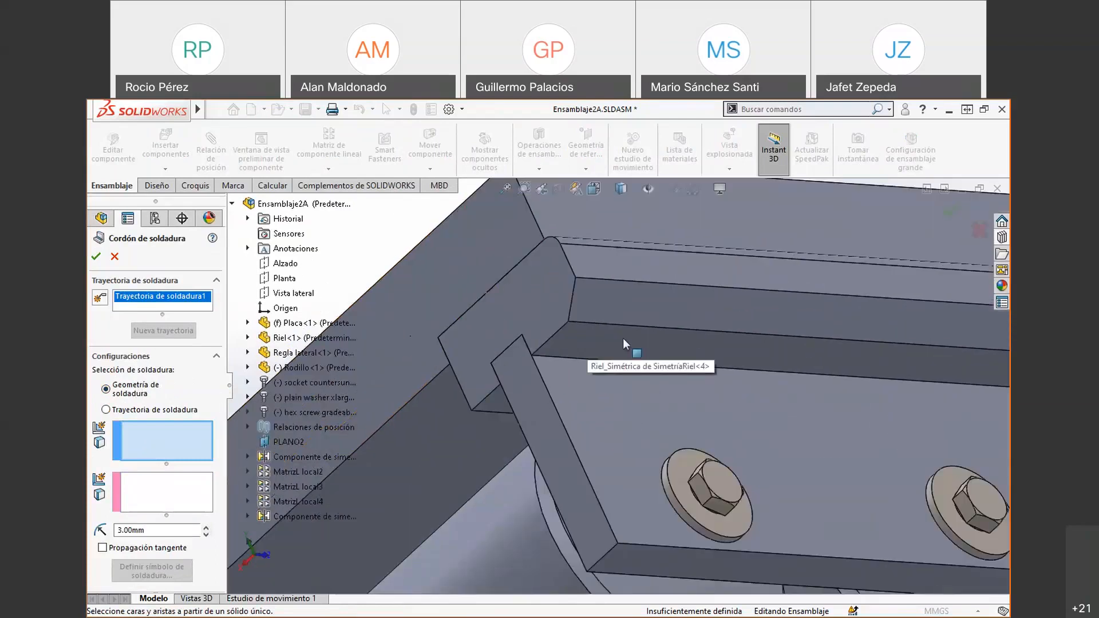
left_click(623, 339)
left_click(153, 497)
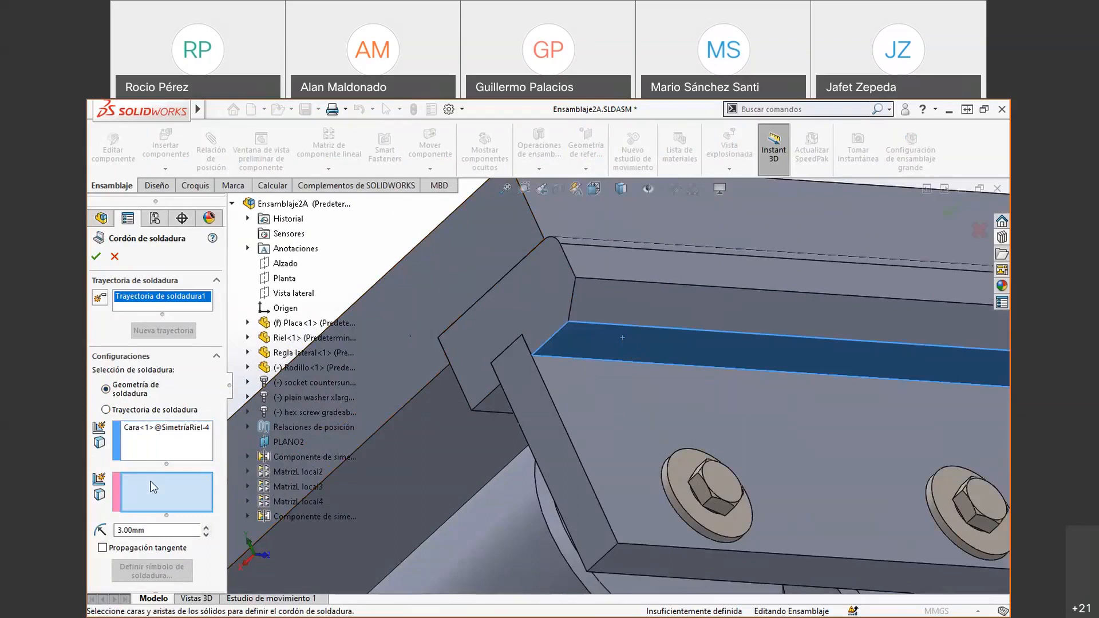
left_click(615, 393)
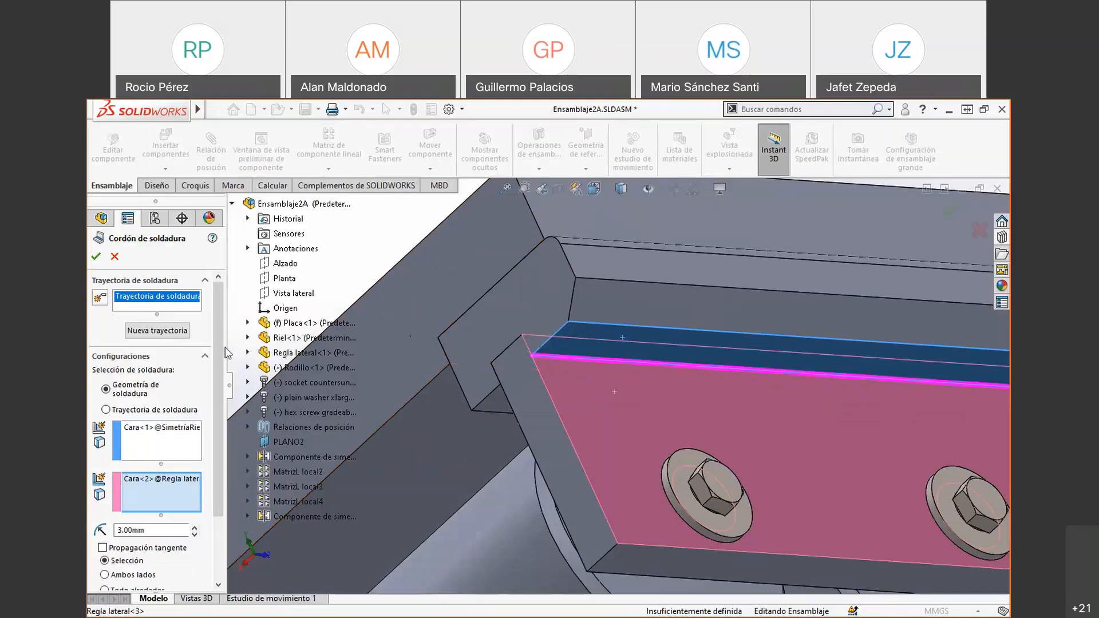
- Try other weld bead sizes for the strip joint and return the size to 3 mm
left_click_drag(222, 339, 224, 412)
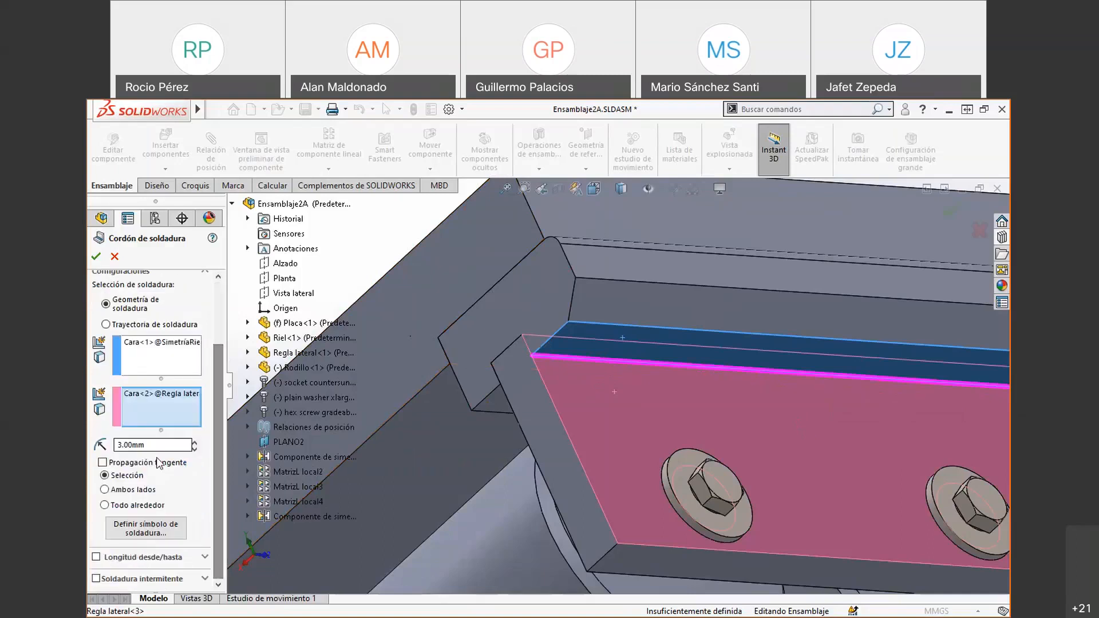
left_click_drag(148, 446, 99, 447)
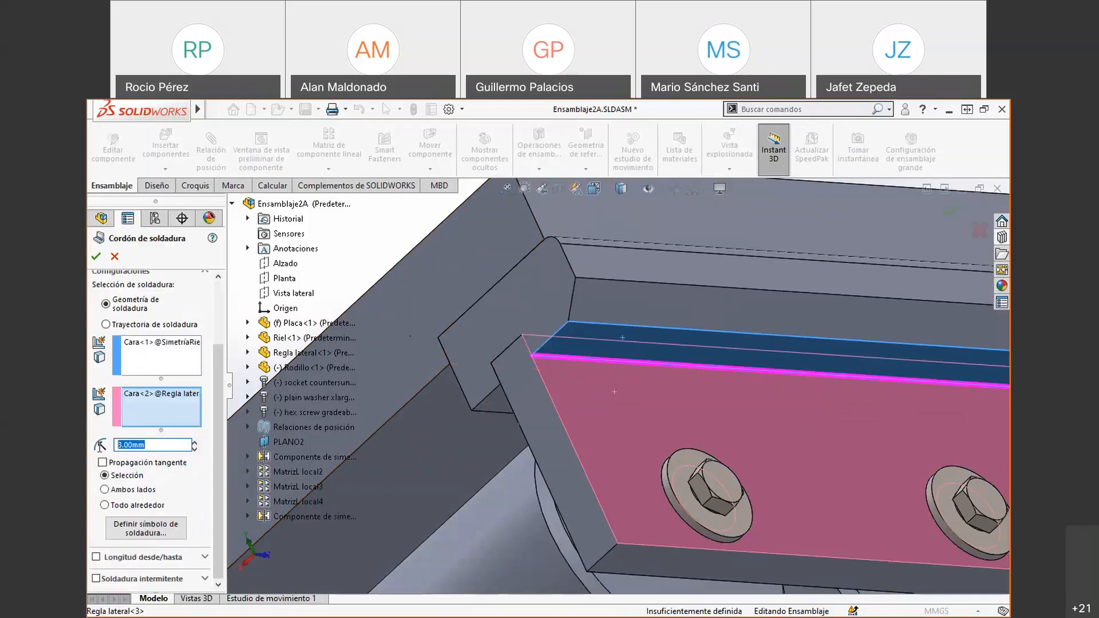
left_click(196, 442)
left_click(195, 442)
left_click(195, 450)
left_click(195, 450)
left_click_drag(150, 445, 106, 431)
left_click(105, 426)
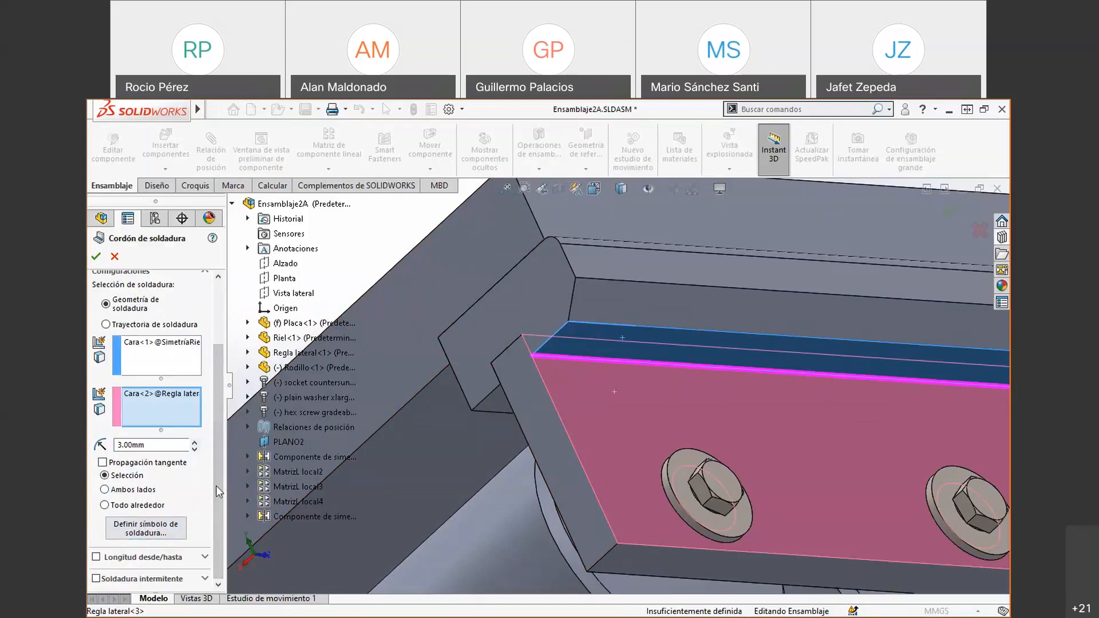
- Examine the ISO weld symbol definition without changing it, and check the selected joint along the whole strip
left_click(176, 529)
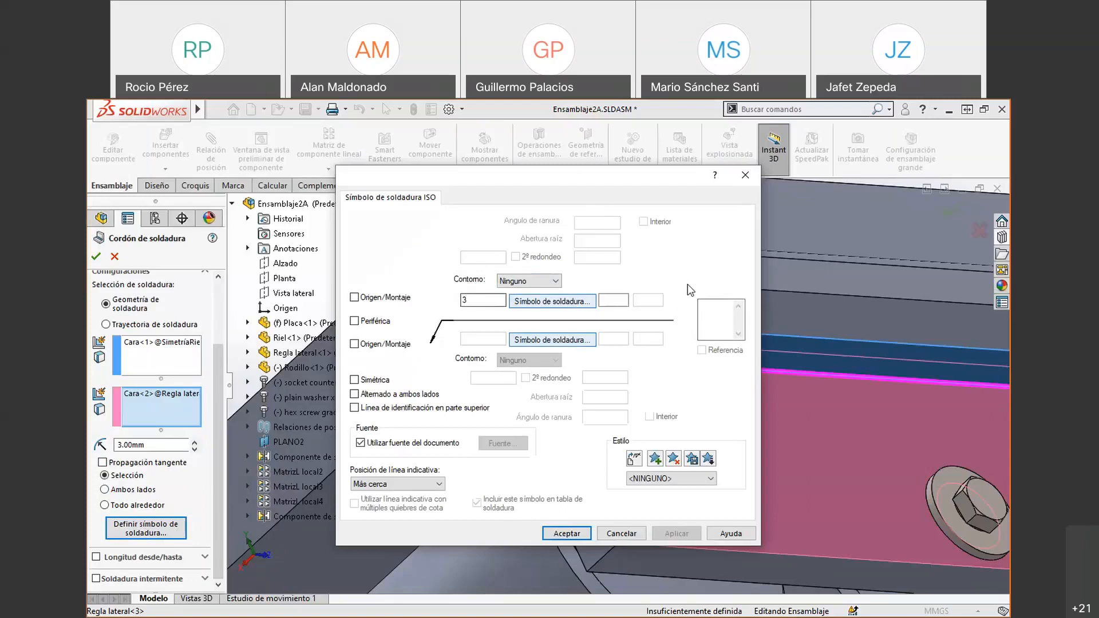
left_click(743, 176)
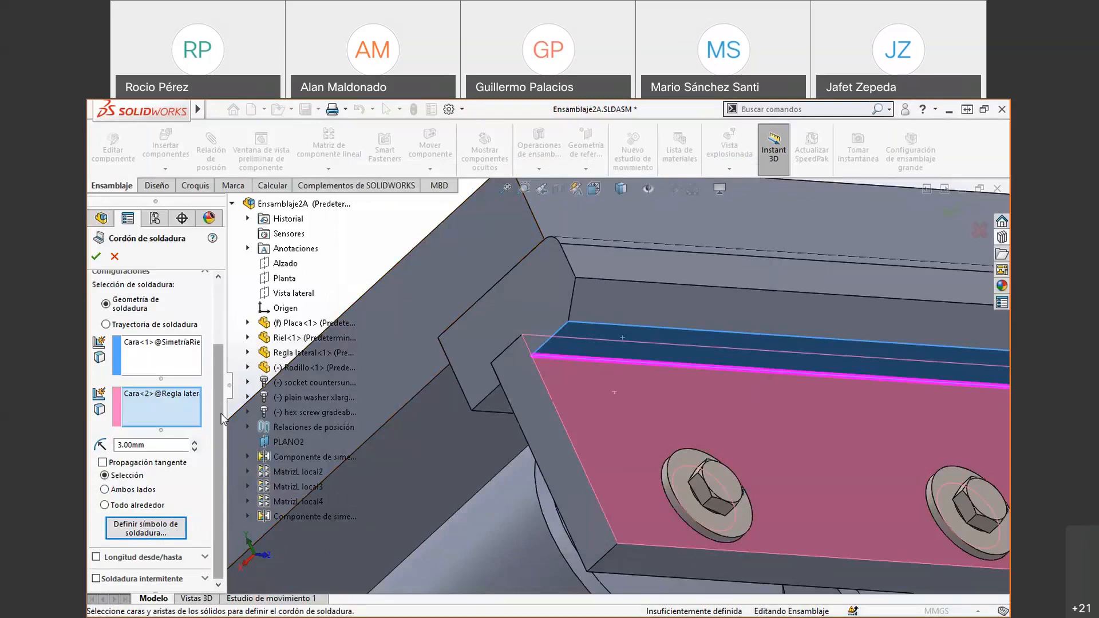
scroll(853, 355, "up", 5)
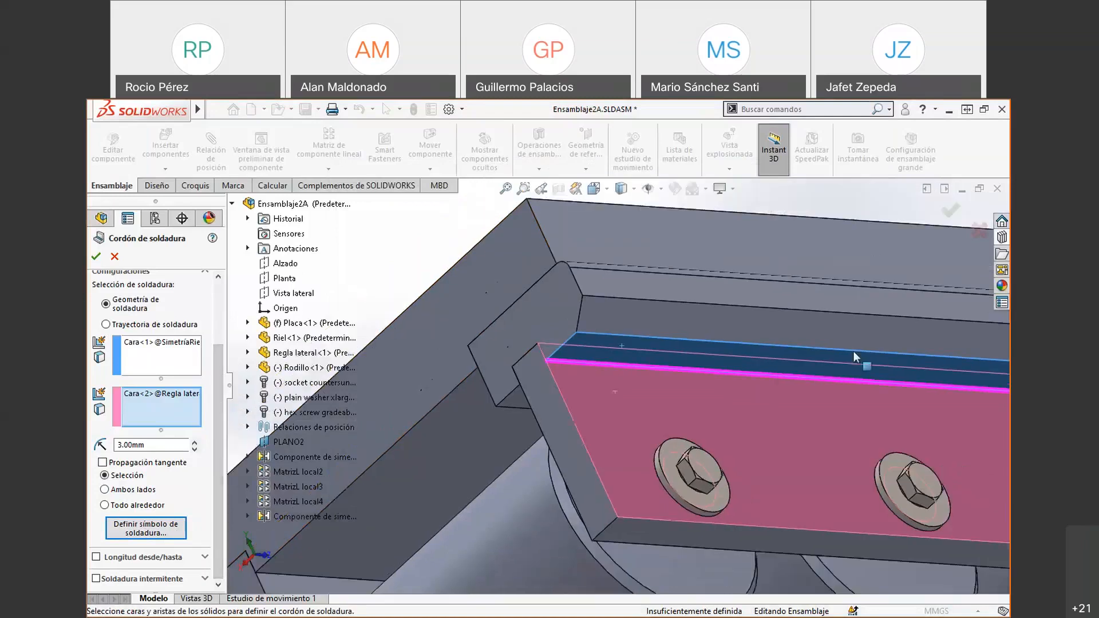
scroll(851, 396, "down", 3)
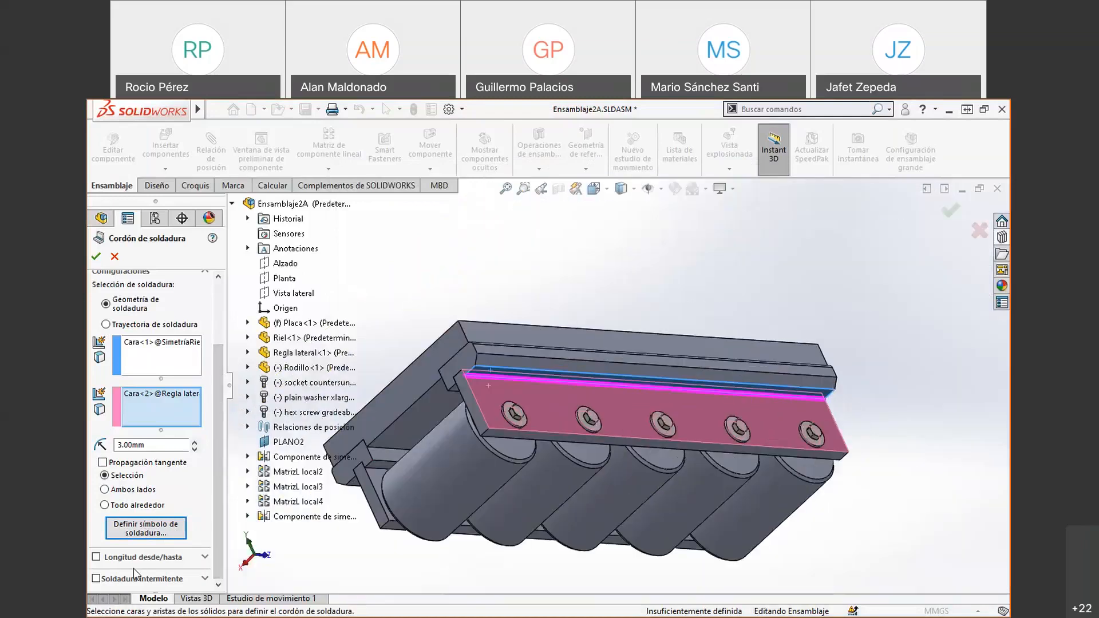
middle_click_drag(534, 291, 512, 309)
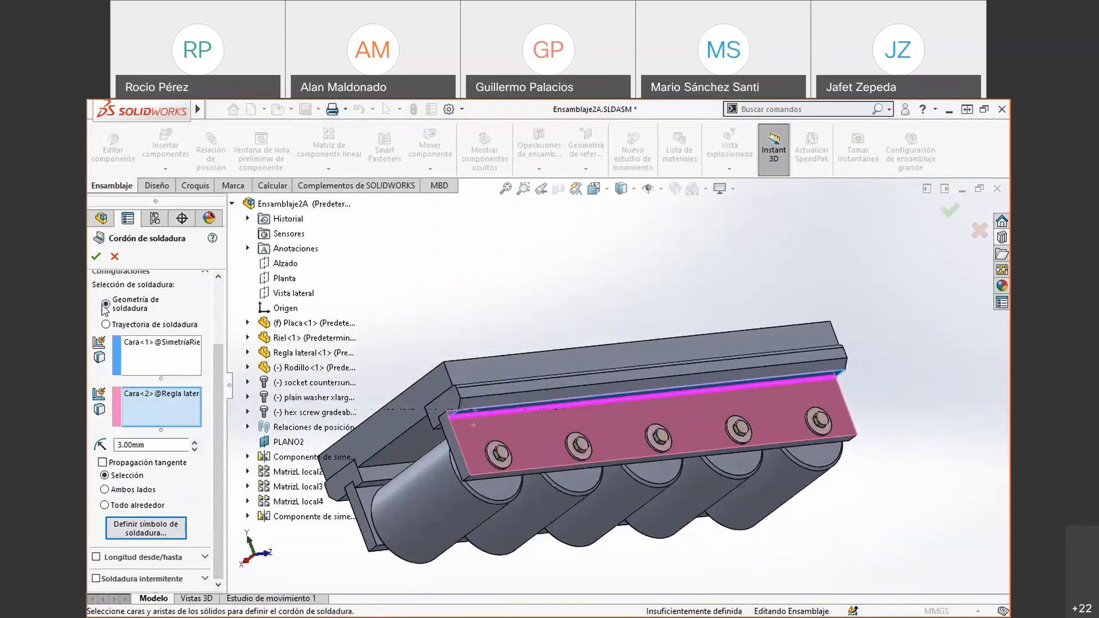
scroll(106, 309, "up", 3)
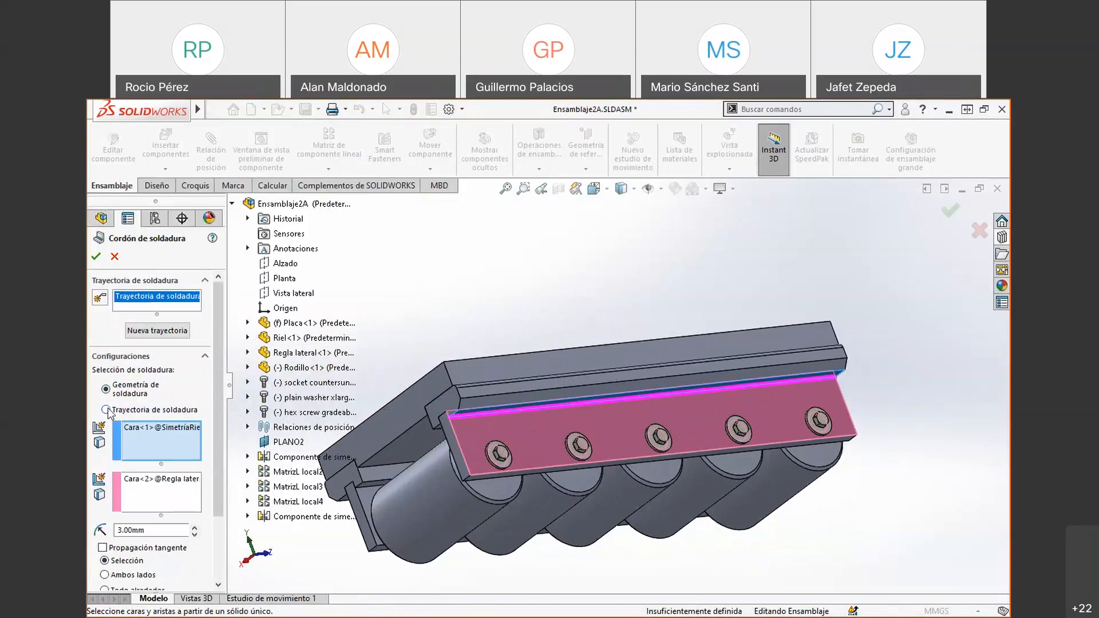
- Switch the weld selection to weld path and pick the mirrored rail's long edge against the side strip, keeping the 3 mm size
left_click(106, 410)
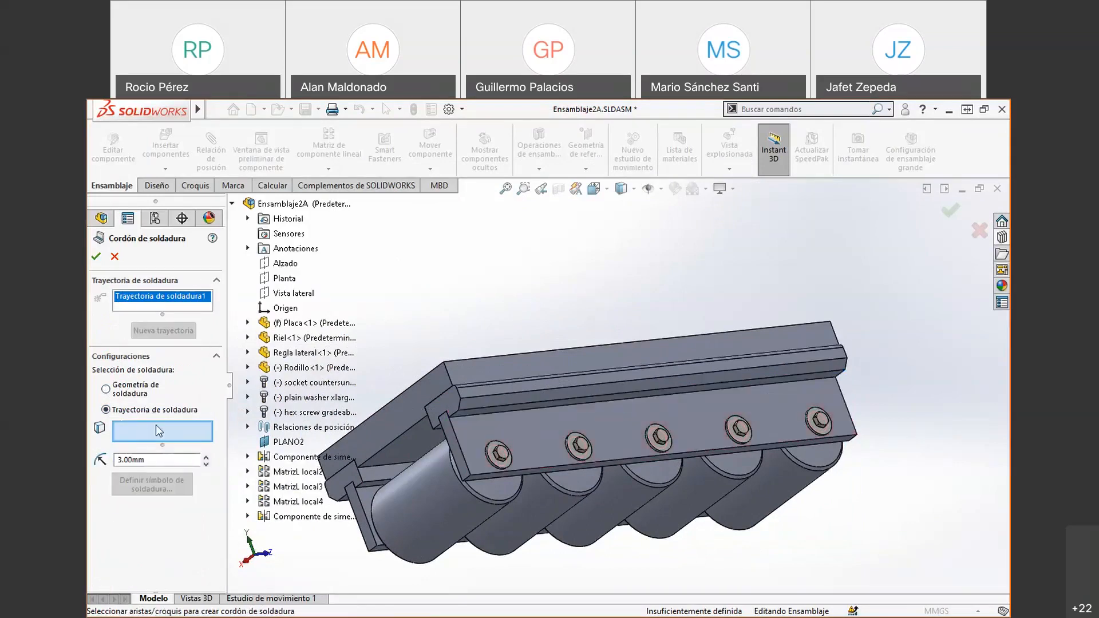
middle_click_drag(626, 299, 627, 261)
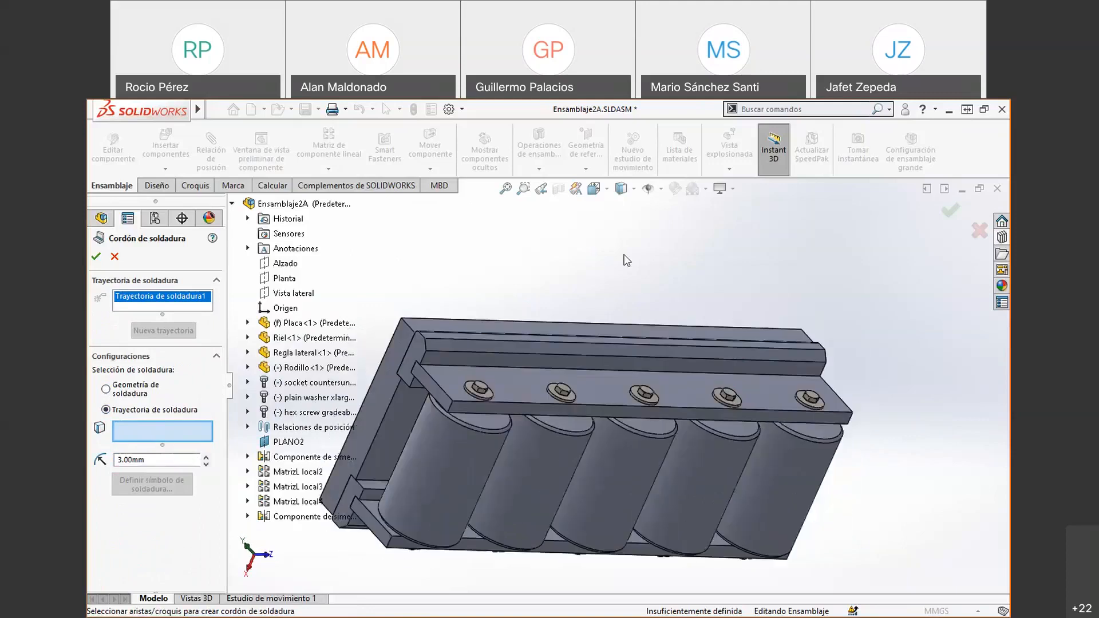
scroll(570, 291, "down", 2)
scroll(373, 361, "up", 2)
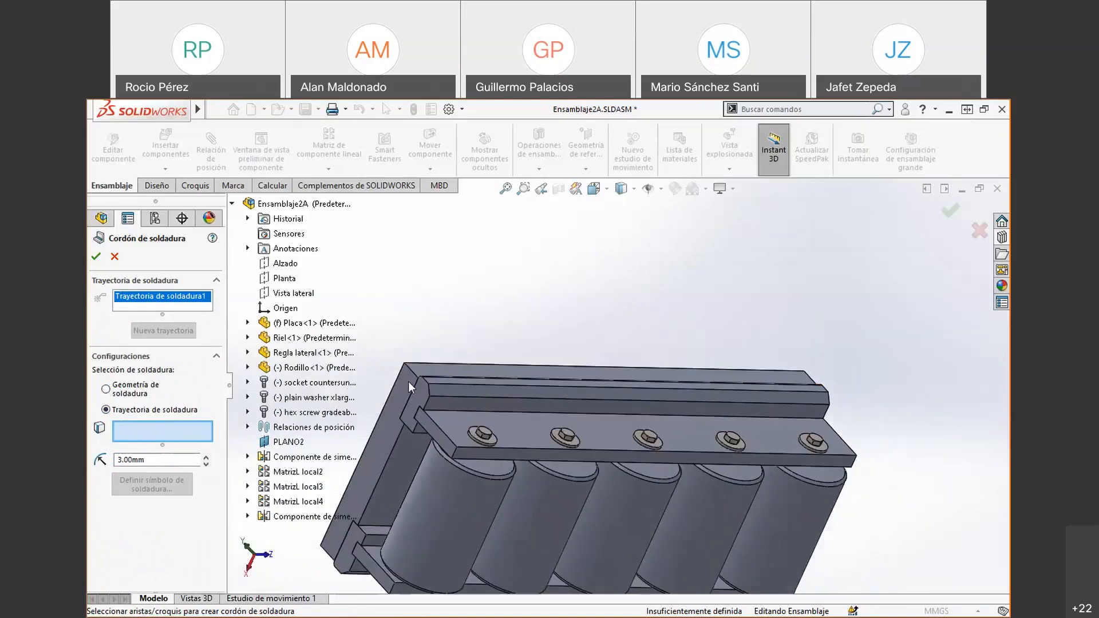
scroll(408, 382, "down", 3)
scroll(436, 384, "up", 2)
scroll(738, 401, "down", 1)
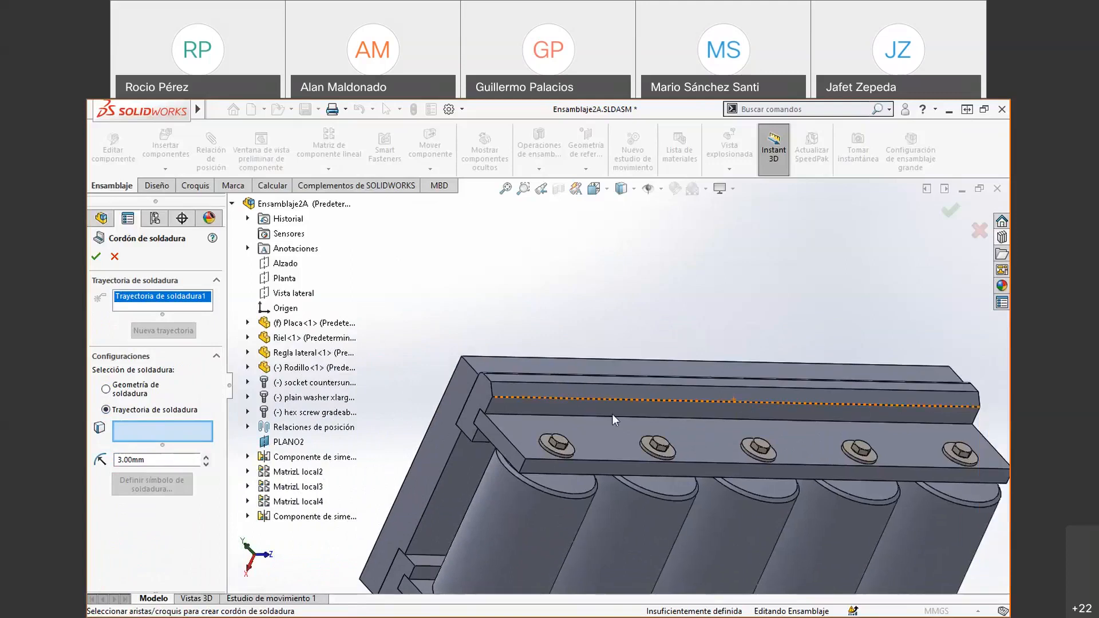
left_click(530, 415)
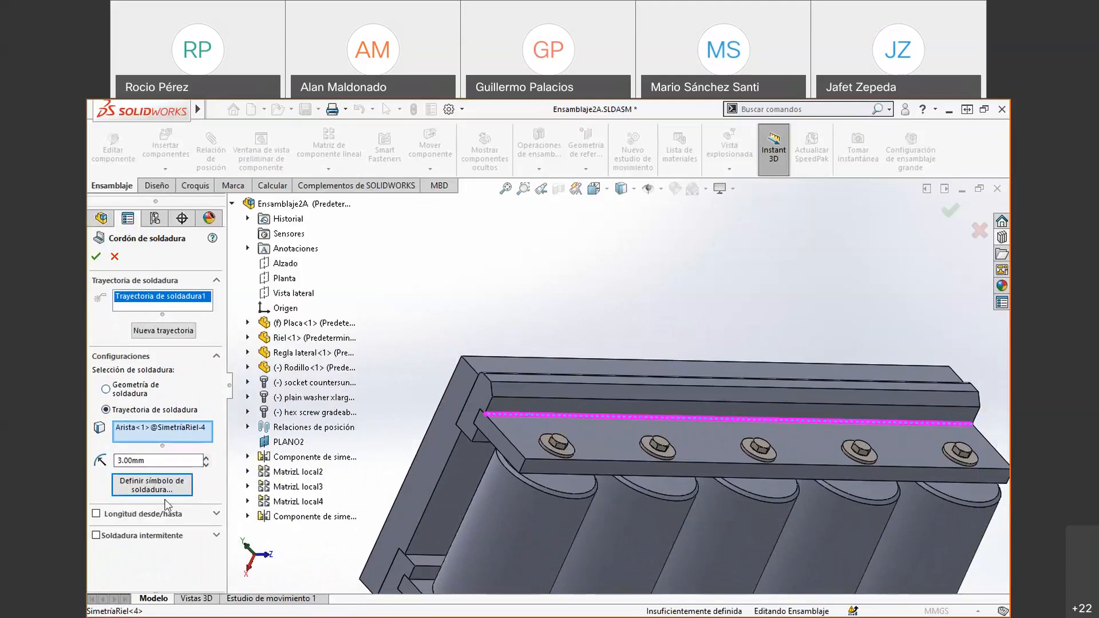
left_click_drag(159, 460, 101, 455)
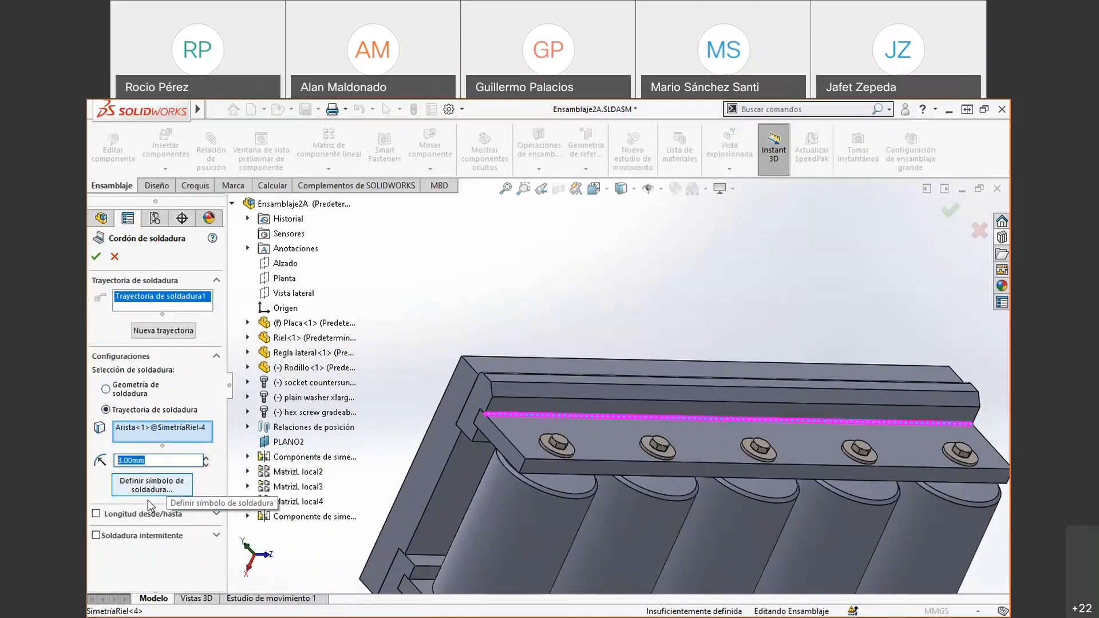
- Enable the from/to length option, set the weld's start point to 10 mm and reverse the end it starts from
left_click(216, 514)
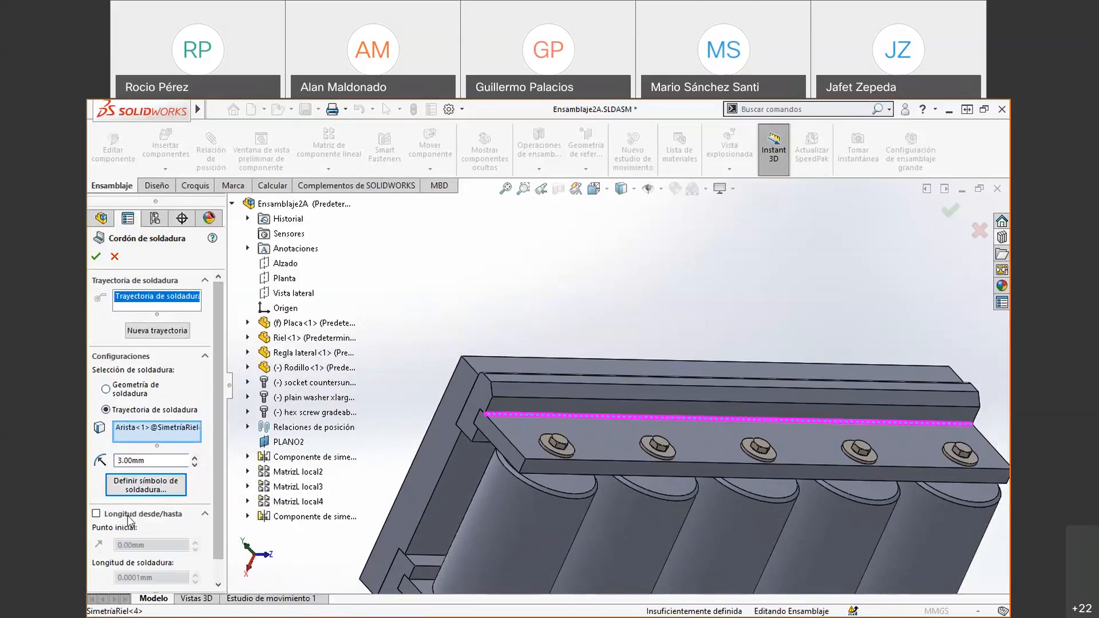
scroll(214, 504, "down", 1)
left_click(96, 491)
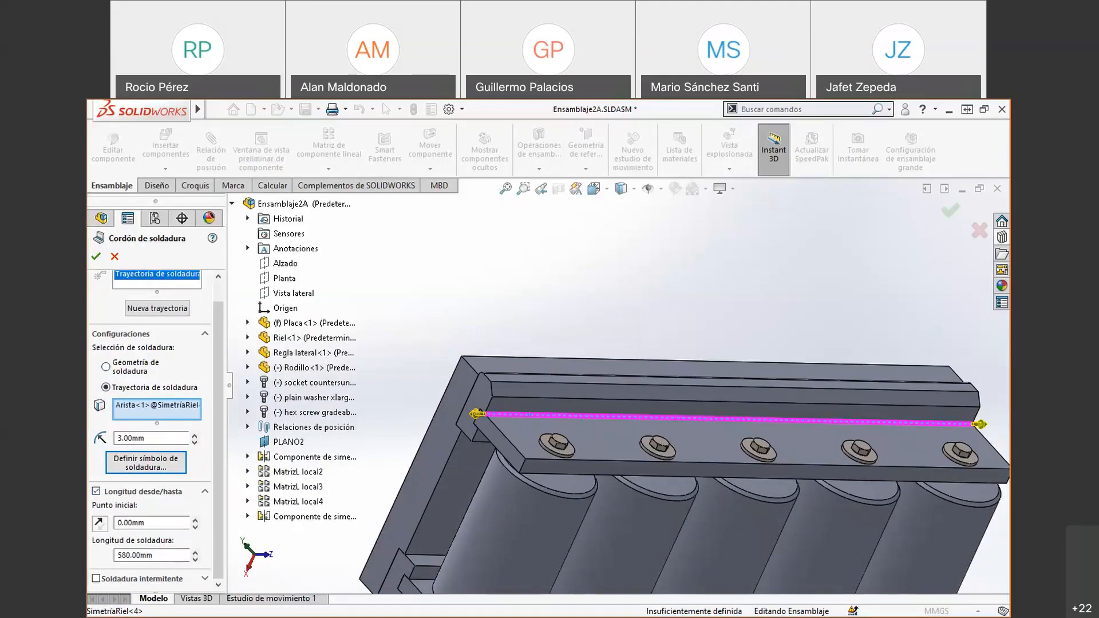
left_click(195, 520)
left_click(195, 522)
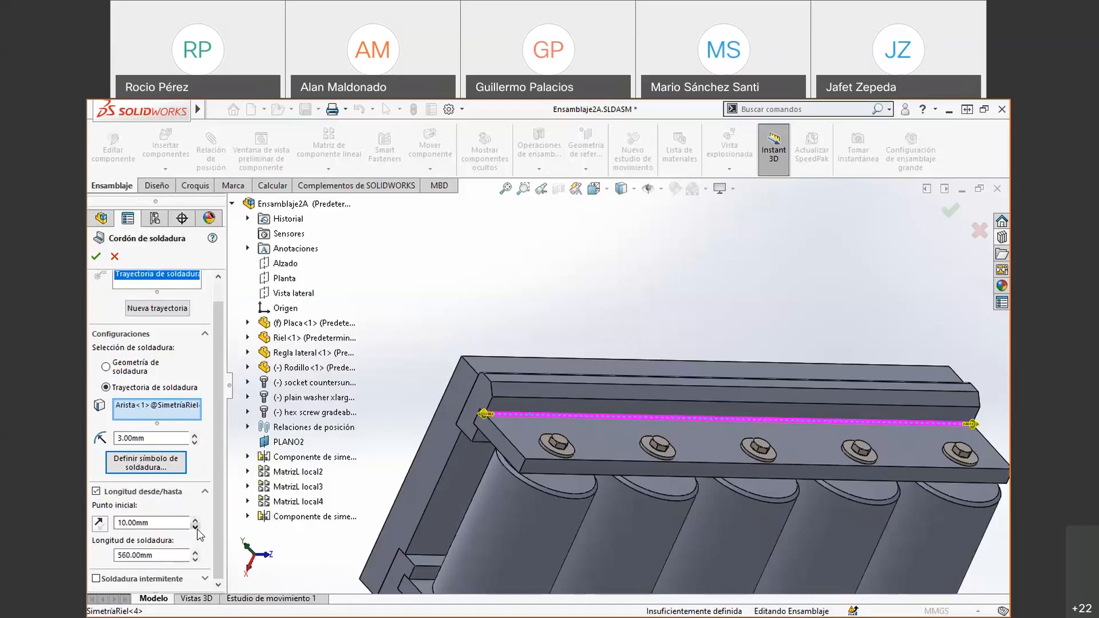
left_click(165, 522)
left_click(101, 523)
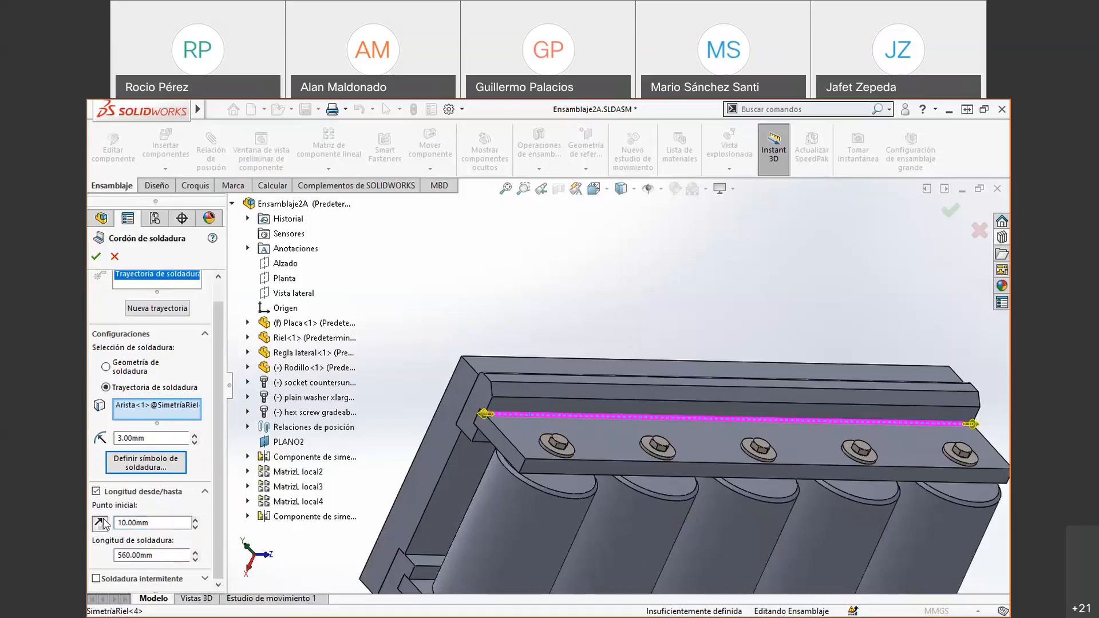
- Try a weld start point of 120 mm along the edge and reduce it to 60 mm
left_click(196, 520)
left_click(195, 520)
left_click(195, 520)
left_click(195, 520)
left_click(195, 520)
left_click(195, 519)
left_click(196, 520)
left_click(195, 520)
left_click(196, 520)
left_click(195, 520)
left_click(195, 519)
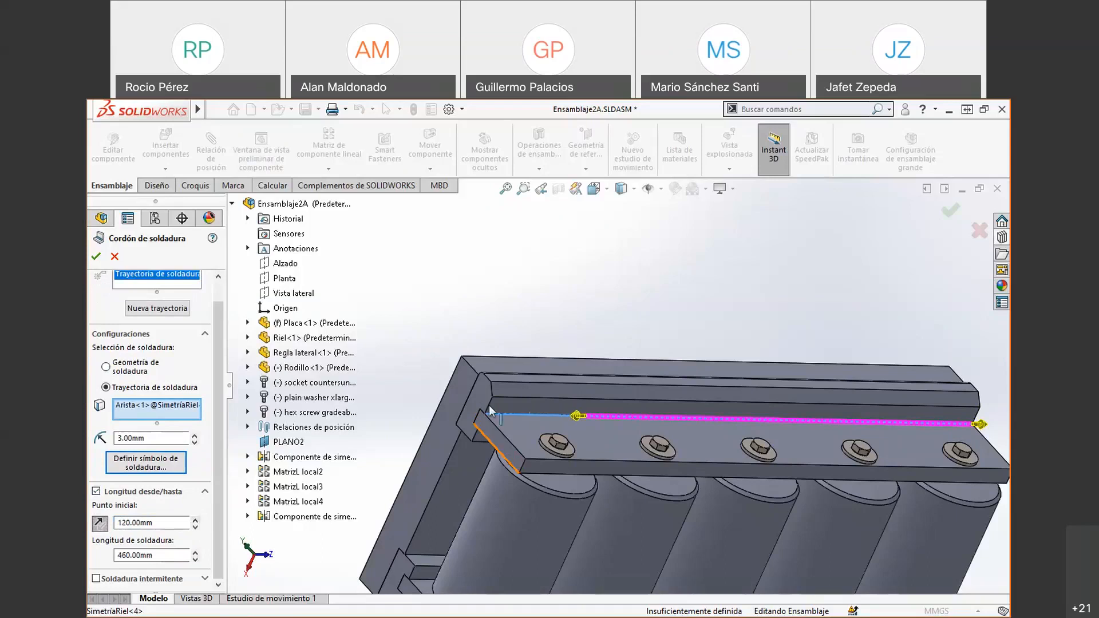
left_click(195, 526)
left_click(195, 526)
left_click(196, 526)
left_click(196, 526)
left_click(196, 526)
- Try weld lengths from 490 mm down to 450 mm and turn the from/to length option off
left_click(140, 555)
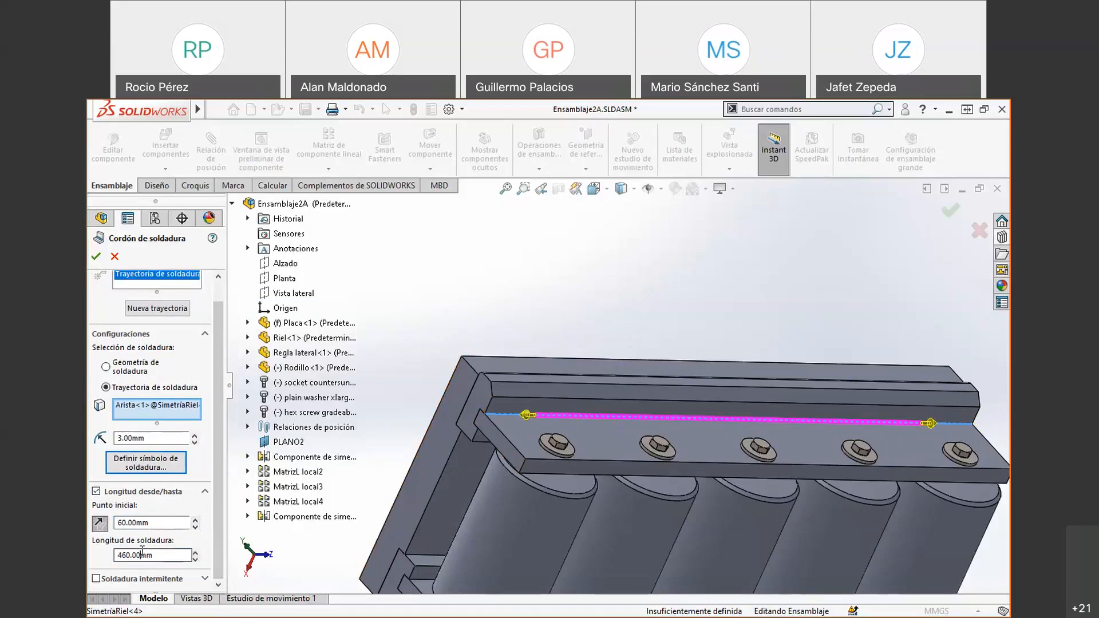
left_click(195, 553)
left_click(195, 553)
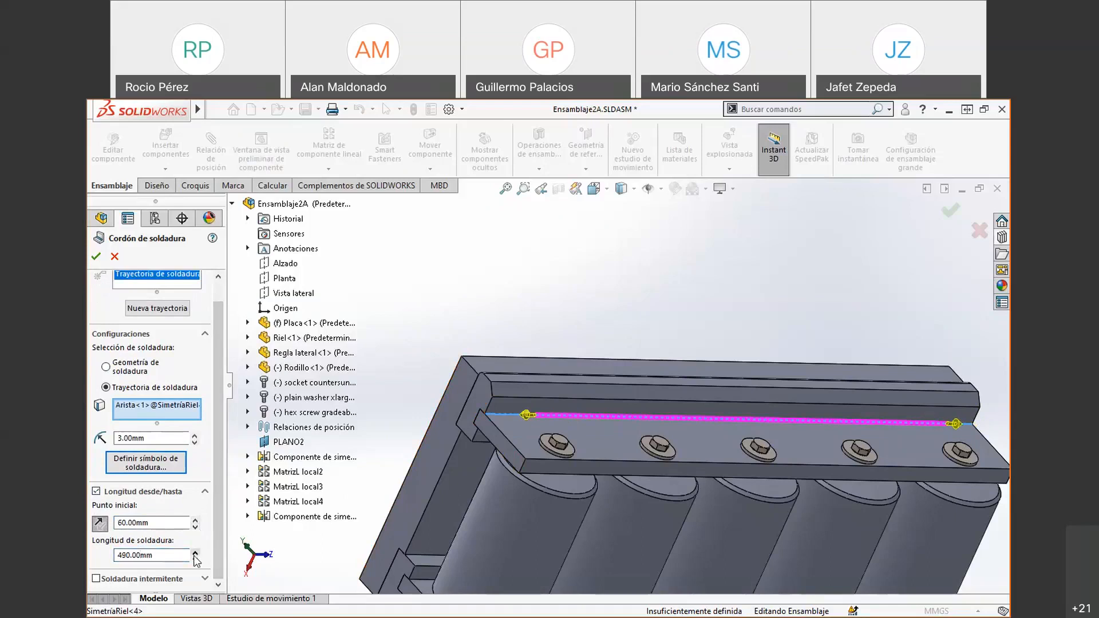
left_click(196, 559)
left_click(196, 560)
left_click(196, 559)
left_click(196, 559)
left_click(196, 559)
left_click(195, 551)
left_click(195, 551)
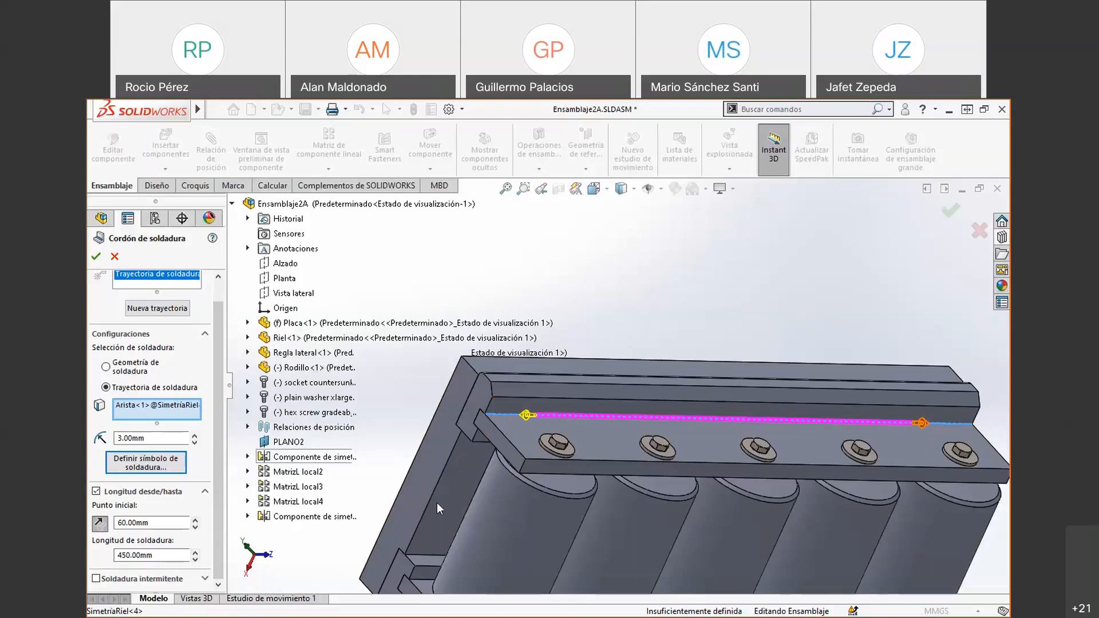
left_click(100, 493)
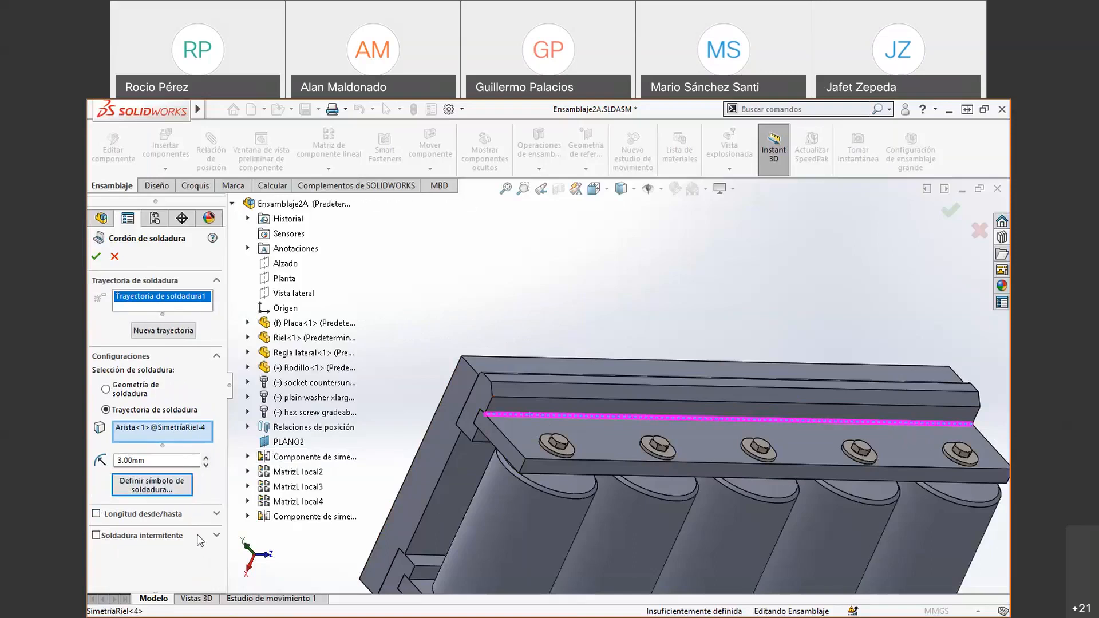
- Try the intermittent weld option with gap and weld length, setting the weld length to 59 mm
left_click(216, 537)
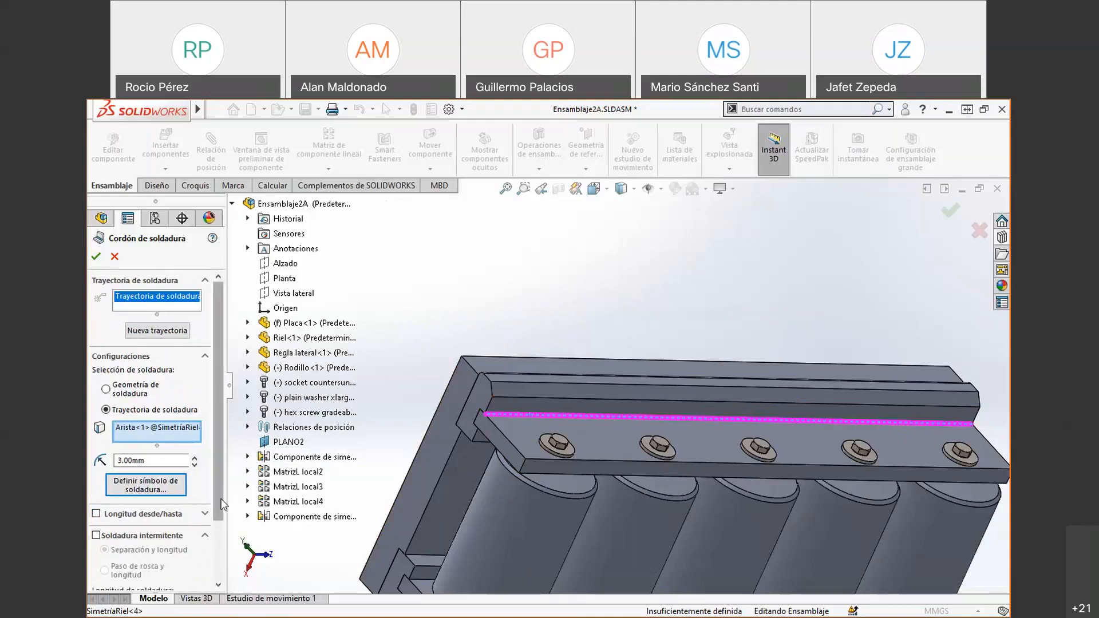
scroll(216, 530, "down", 2)
left_click(121, 485)
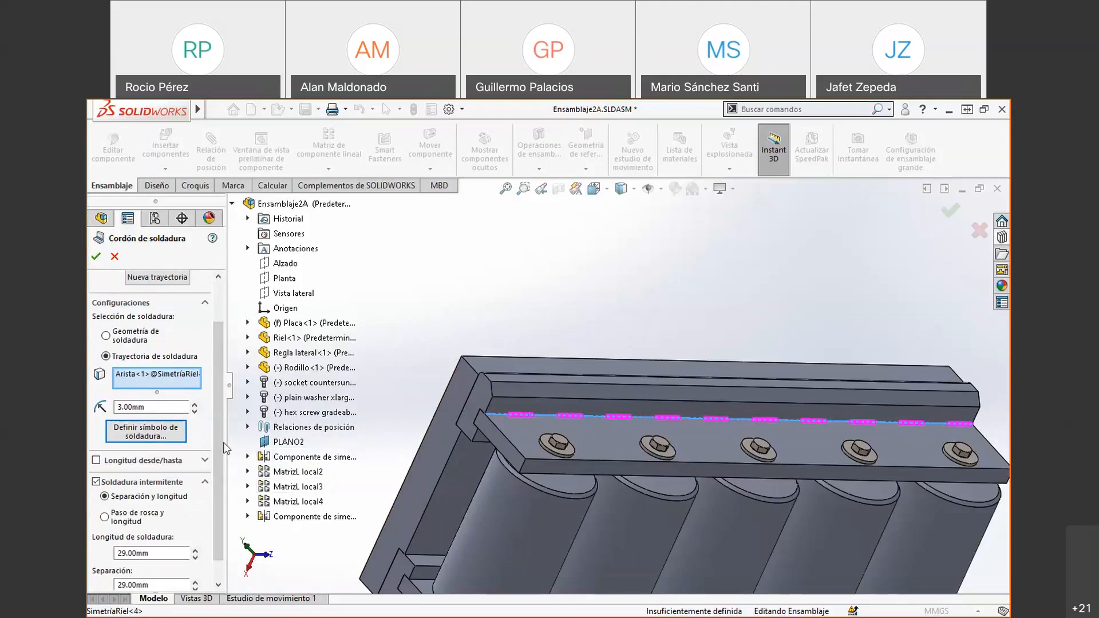
left_click_drag(219, 438, 217, 467)
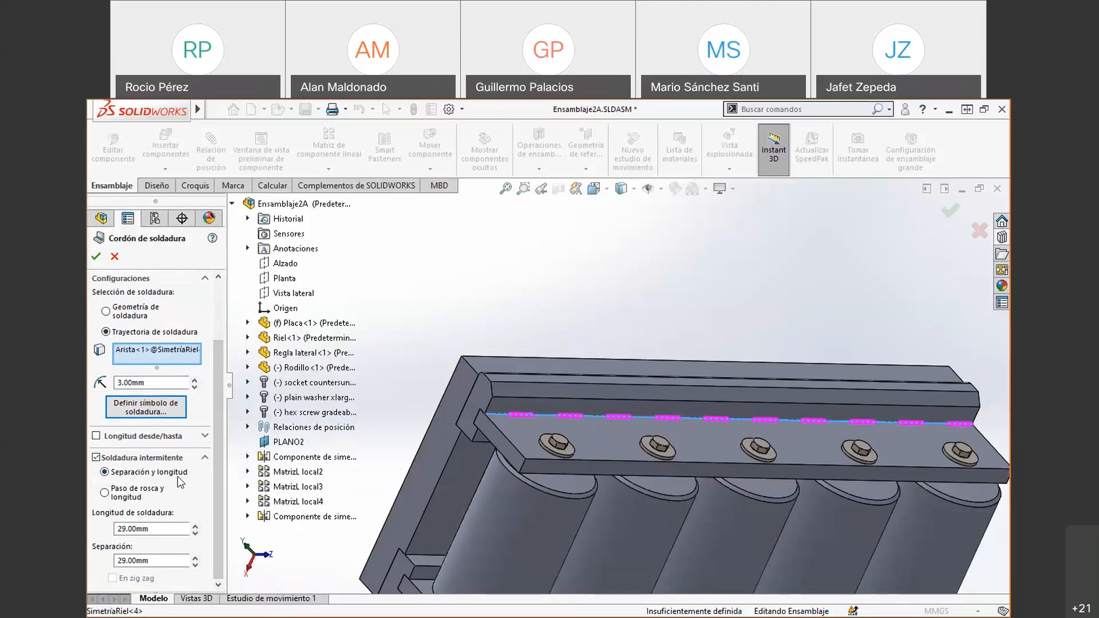
left_click_drag(157, 529, 111, 530)
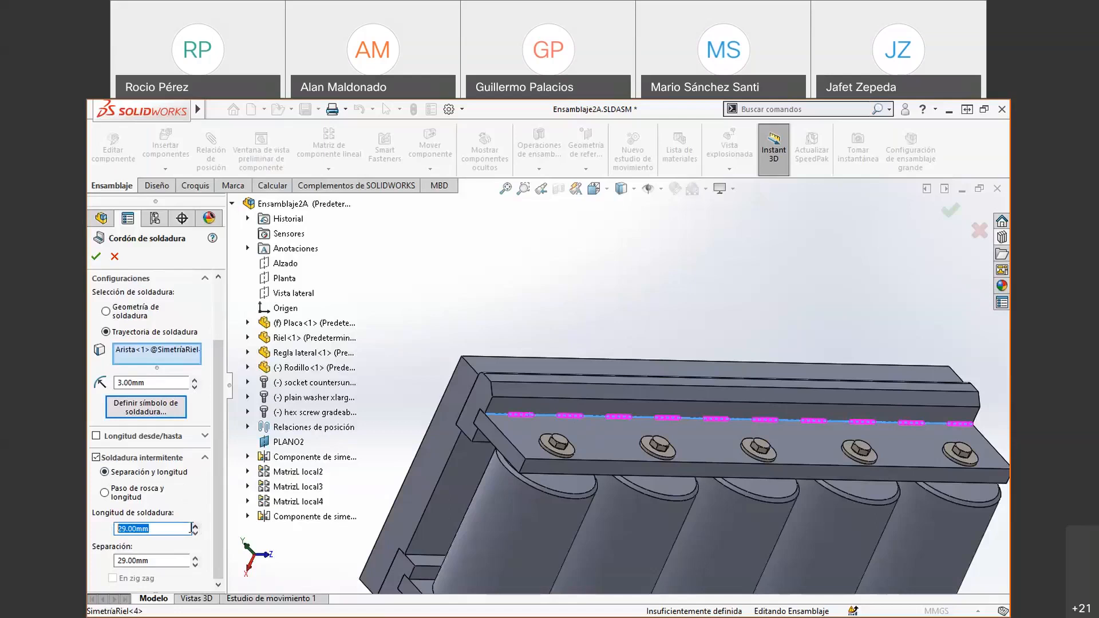
left_click(194, 526)
left_click(194, 526)
left_click(195, 527)
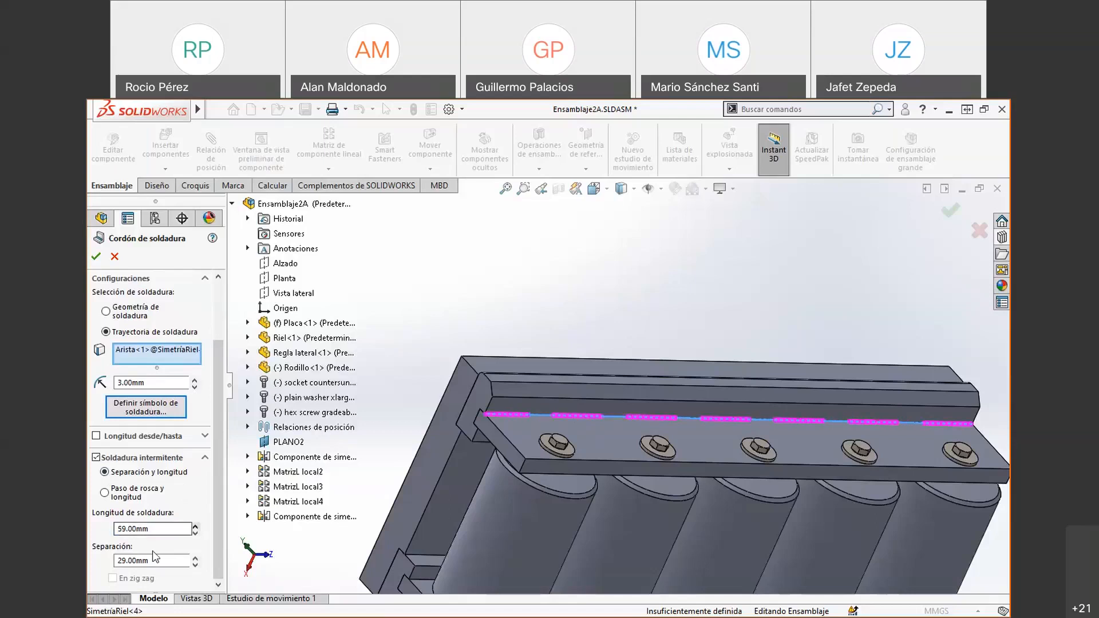
- Try a 59 mm gap between the intermittent welds and turn the intermittent weld option off
left_click(195, 557)
left_click(194, 557)
left_click(195, 557)
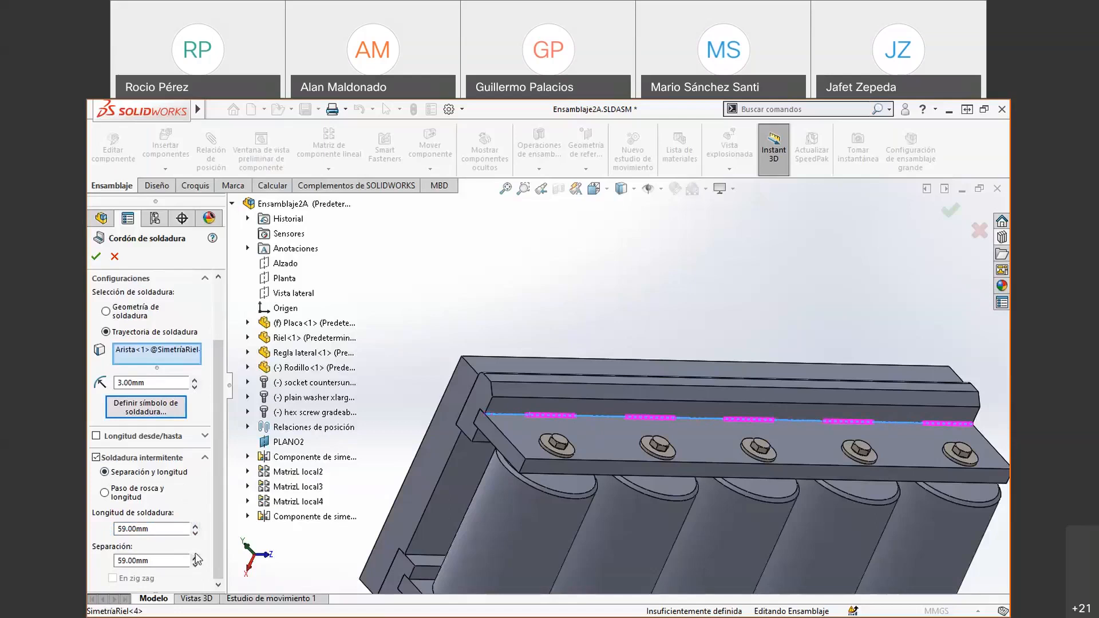
left_click(96, 458)
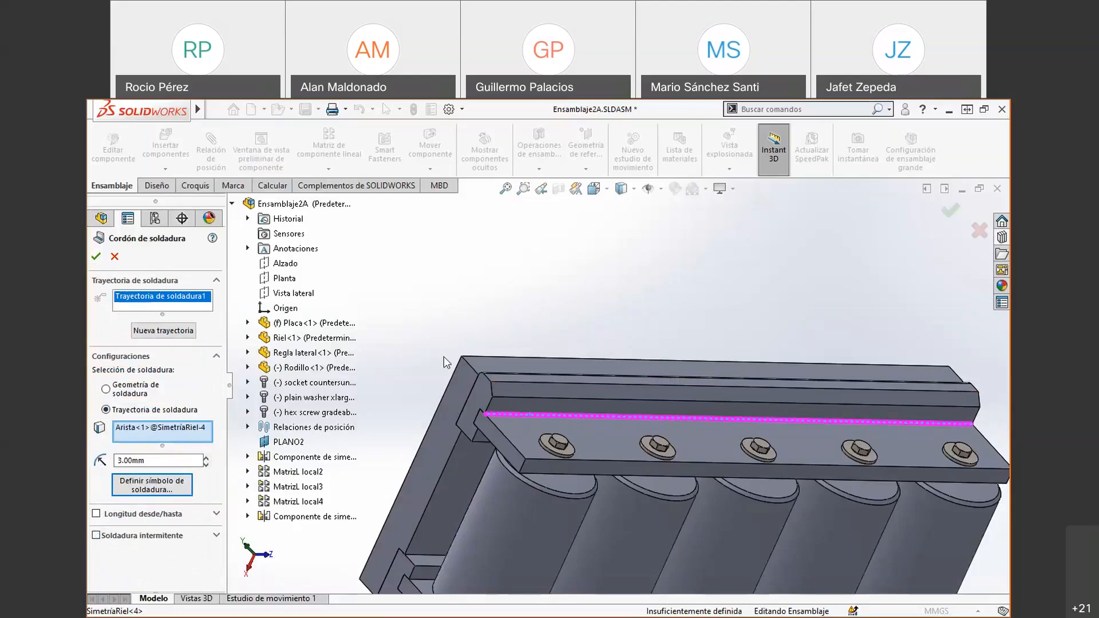
- Accept the full-length 3 mm weld bead on the mirrored rail's edge and check its weld symbol
middle_click_drag(521, 307, 583, 322)
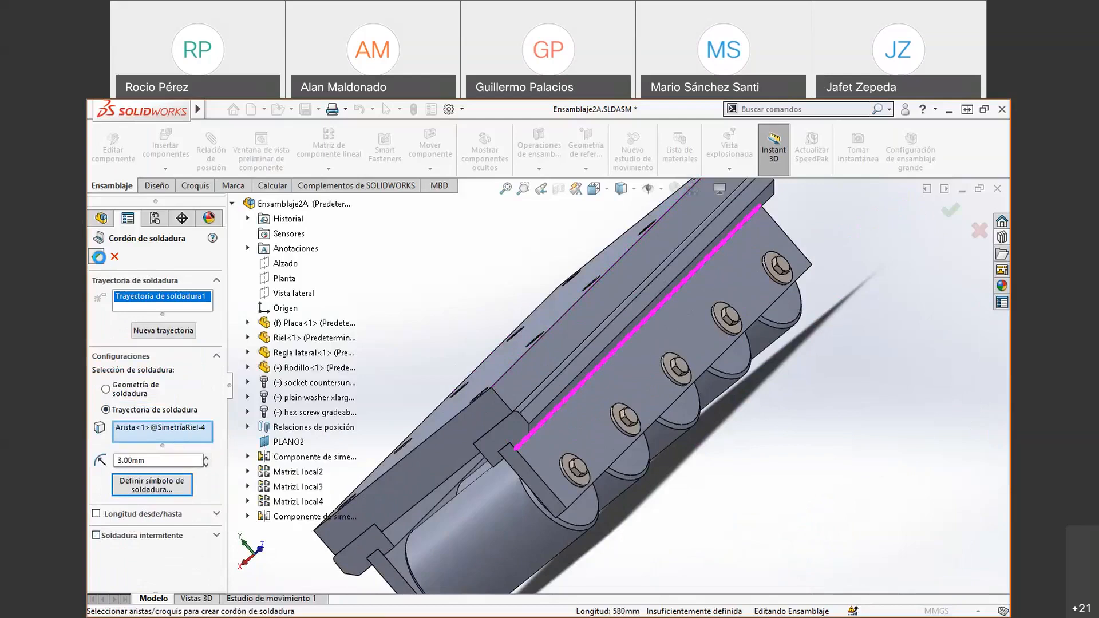
left_click(99, 257)
left_click(502, 304)
scroll(618, 329, "up", 4)
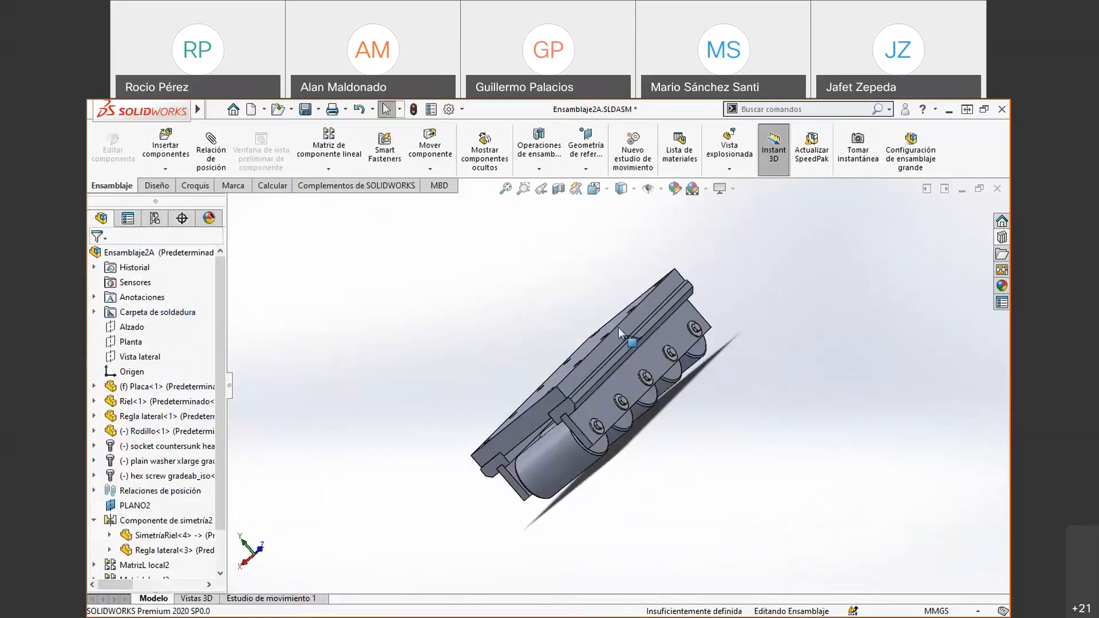
scroll(663, 335, "down", 2)
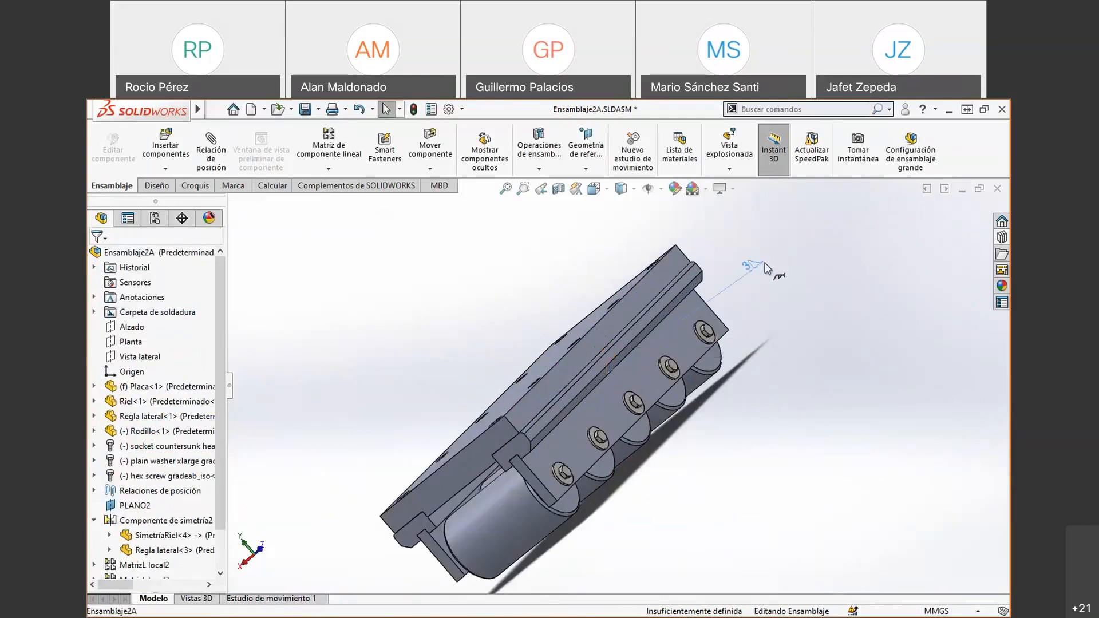
middle_click_drag(562, 389, 602, 350)
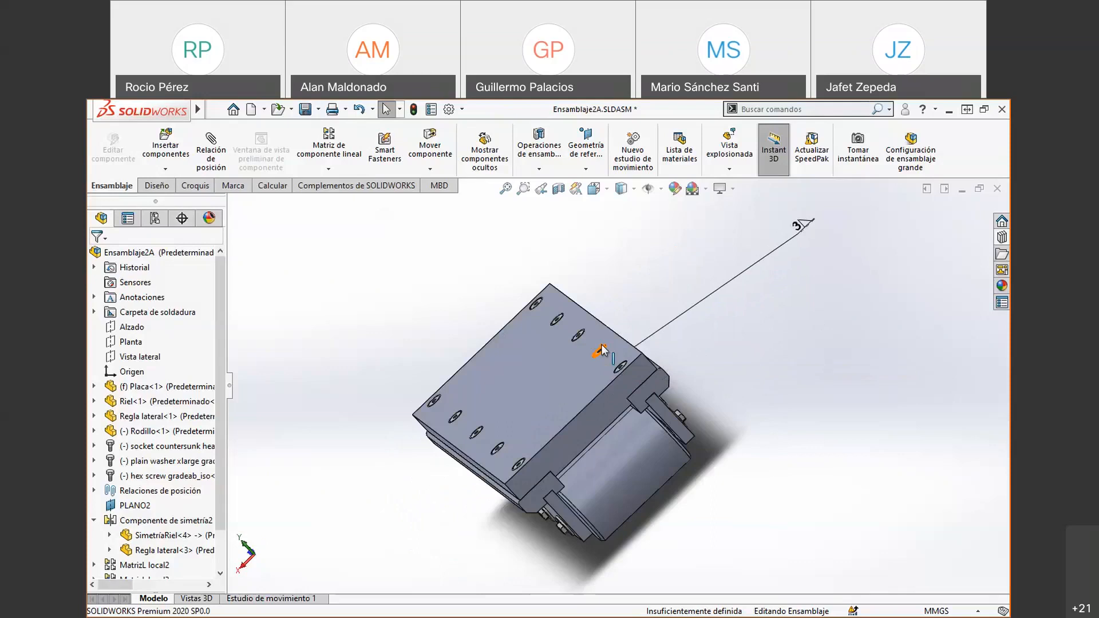
middle_click_drag(603, 350, 549, 390)
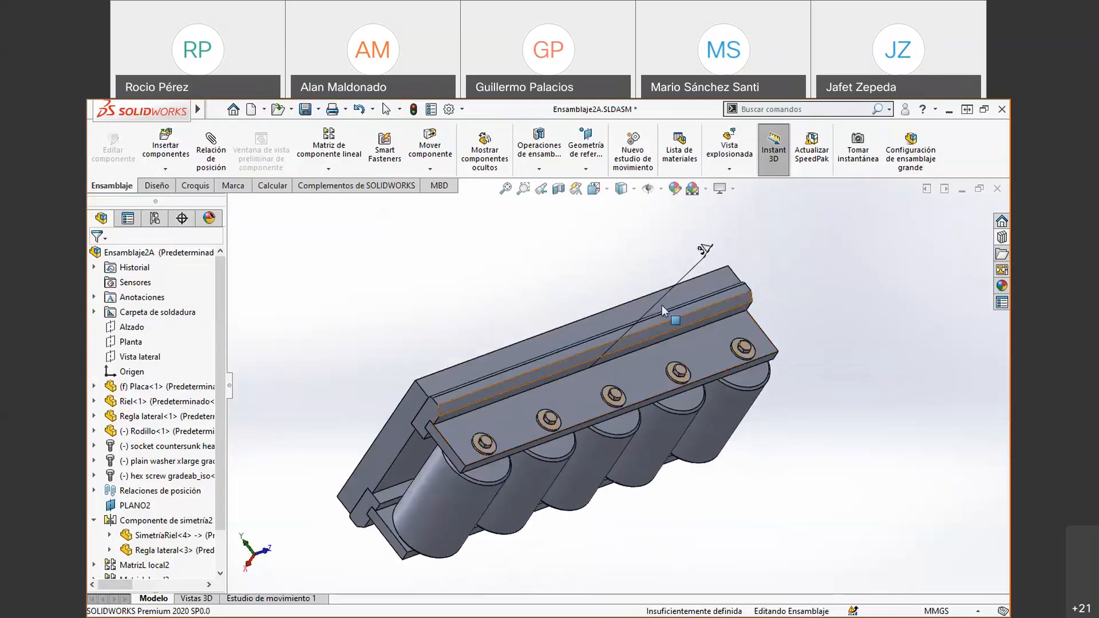
left_click(707, 249)
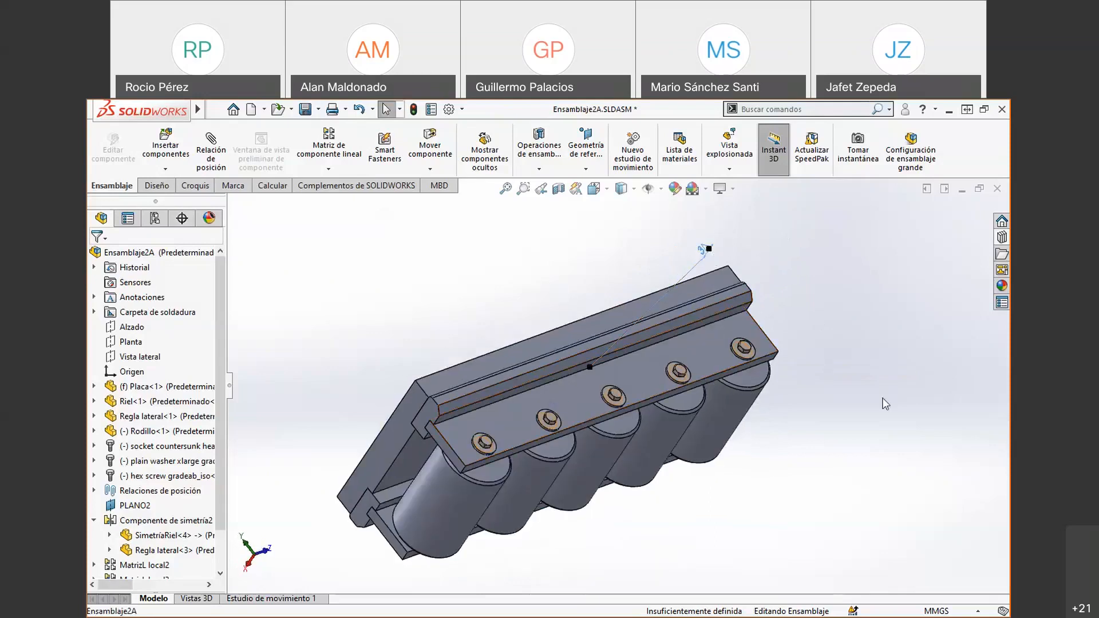
middle_click_drag(377, 350, 516, 422)
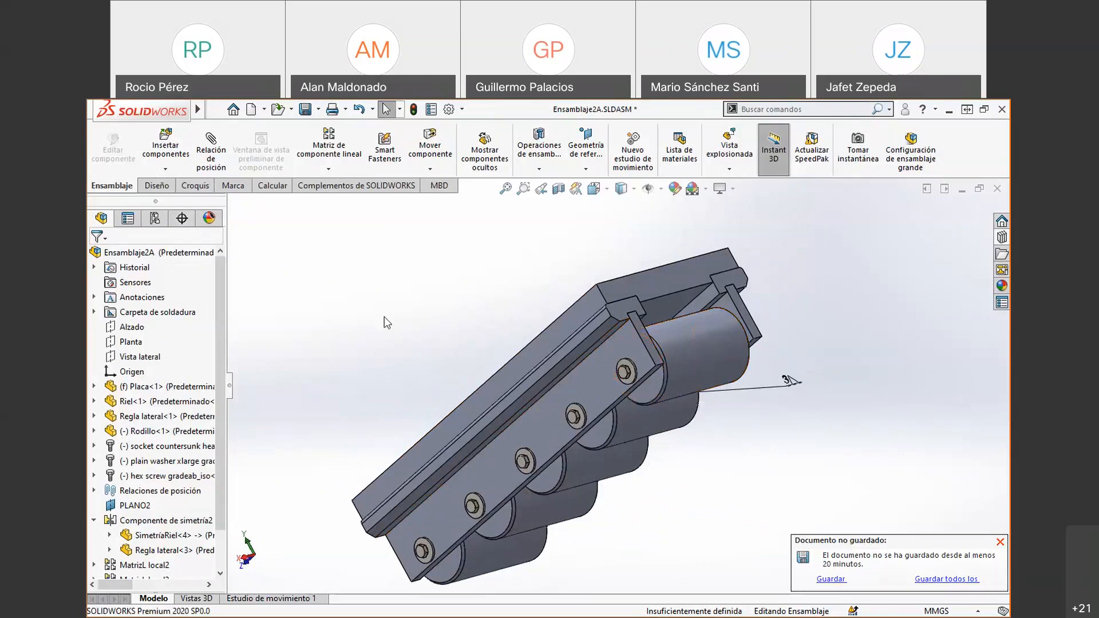
middle_click_drag(534, 318, 424, 366)
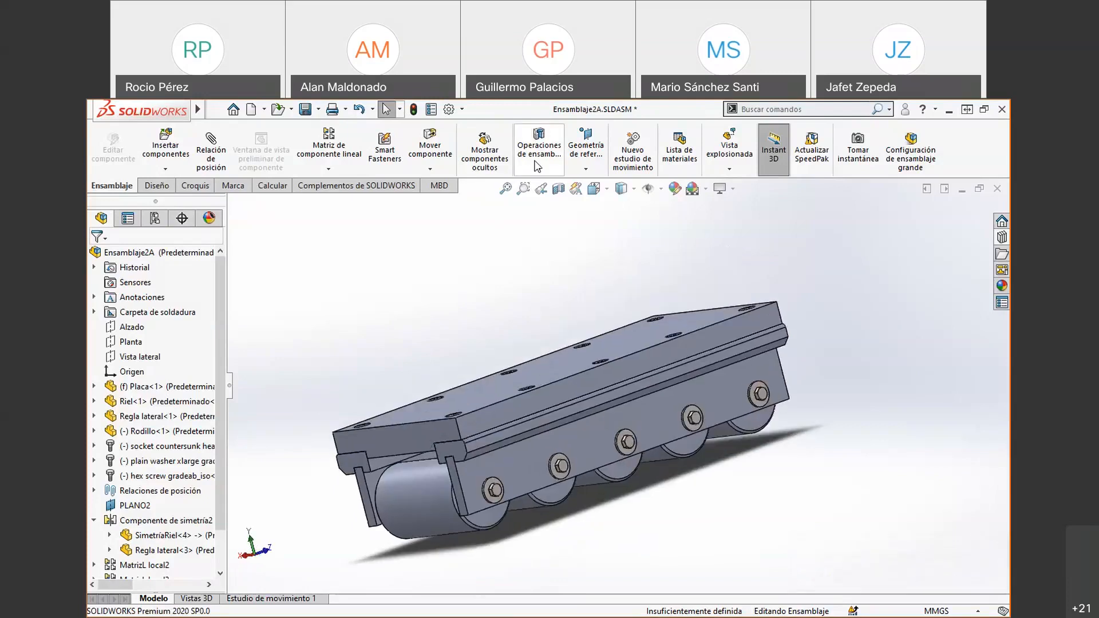
left_click(538, 166)
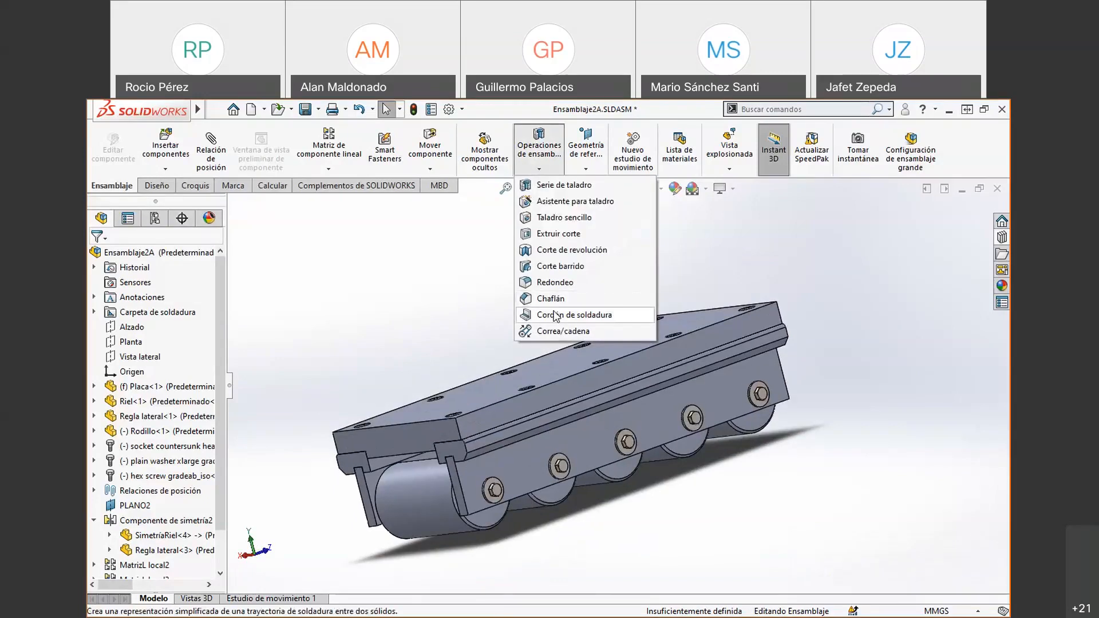
left_click(555, 315)
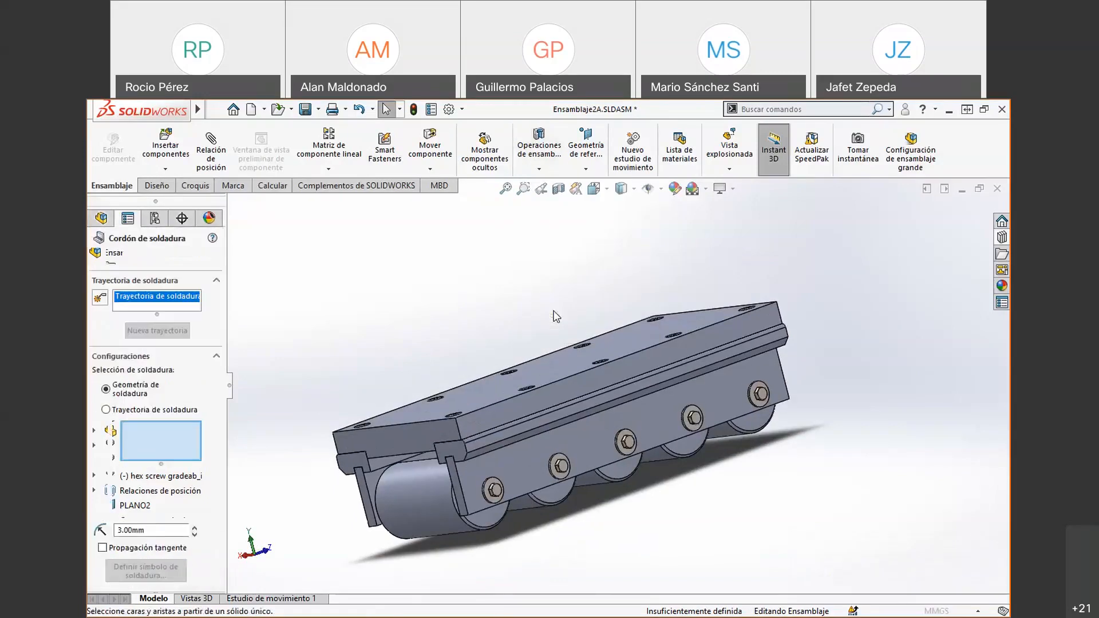
left_click(138, 411)
middle_click_drag(641, 369, 625, 284)
scroll(539, 359, "down", 2)
scroll(538, 359, "down", 1)
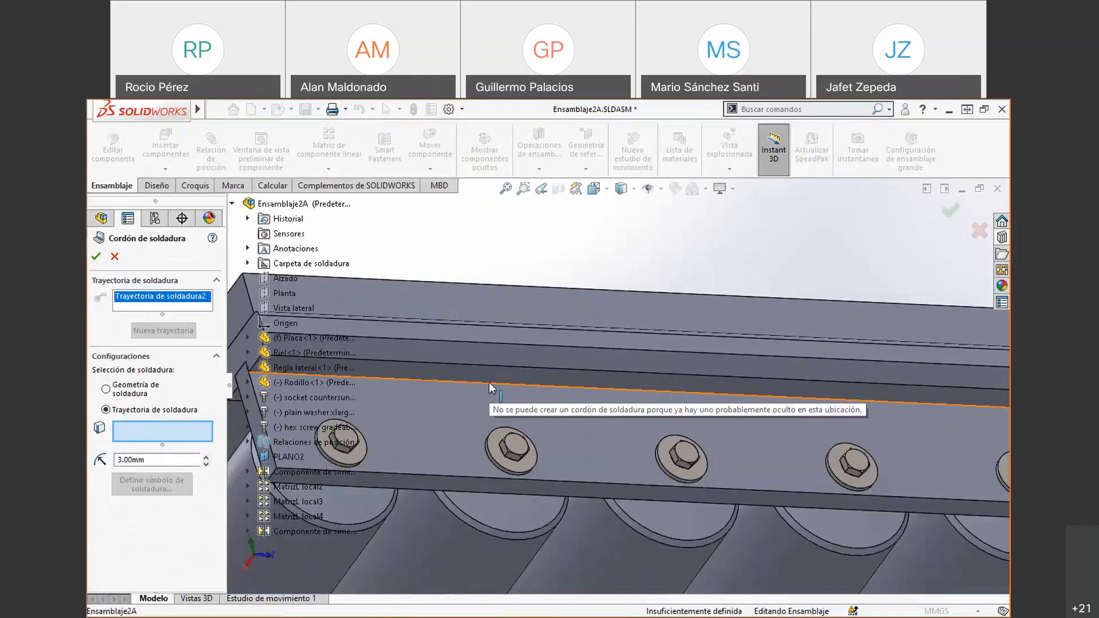
left_click(190, 297)
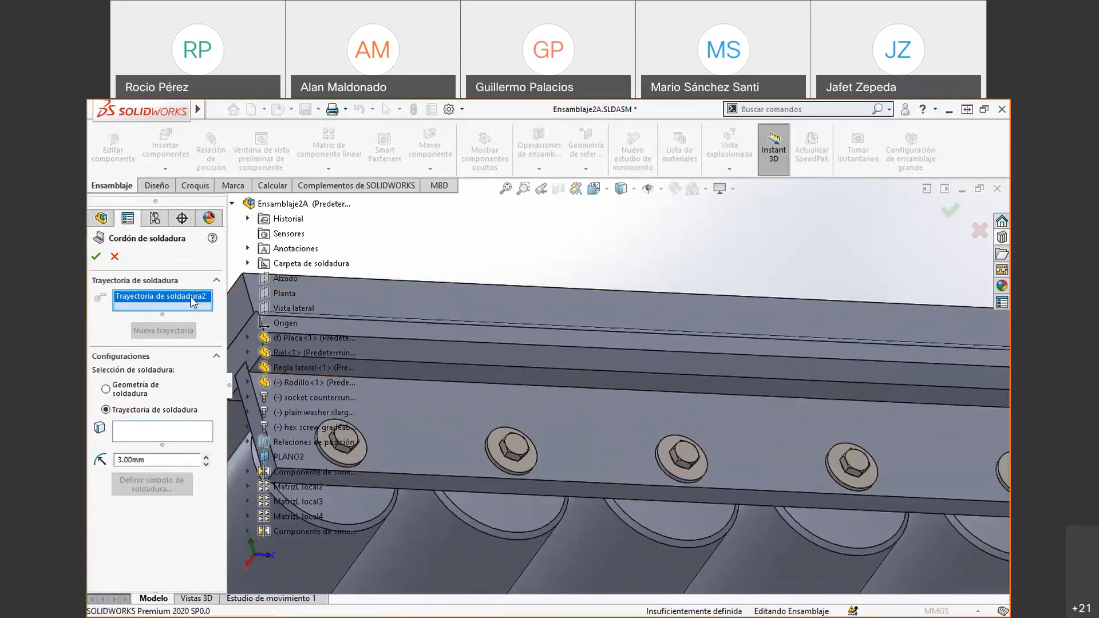
left_click(96, 259)
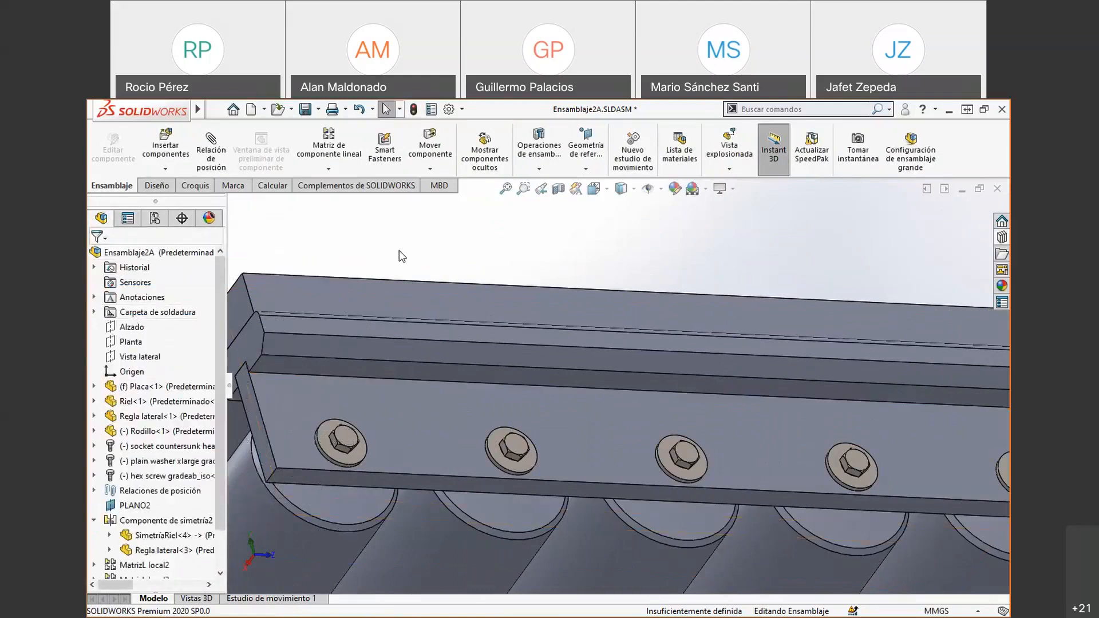
- Delete the 3 mm fillet weld subfolder together with its dependent weld bead
scroll(401, 254, "up", 5)
scroll(240, 323, "down", 1)
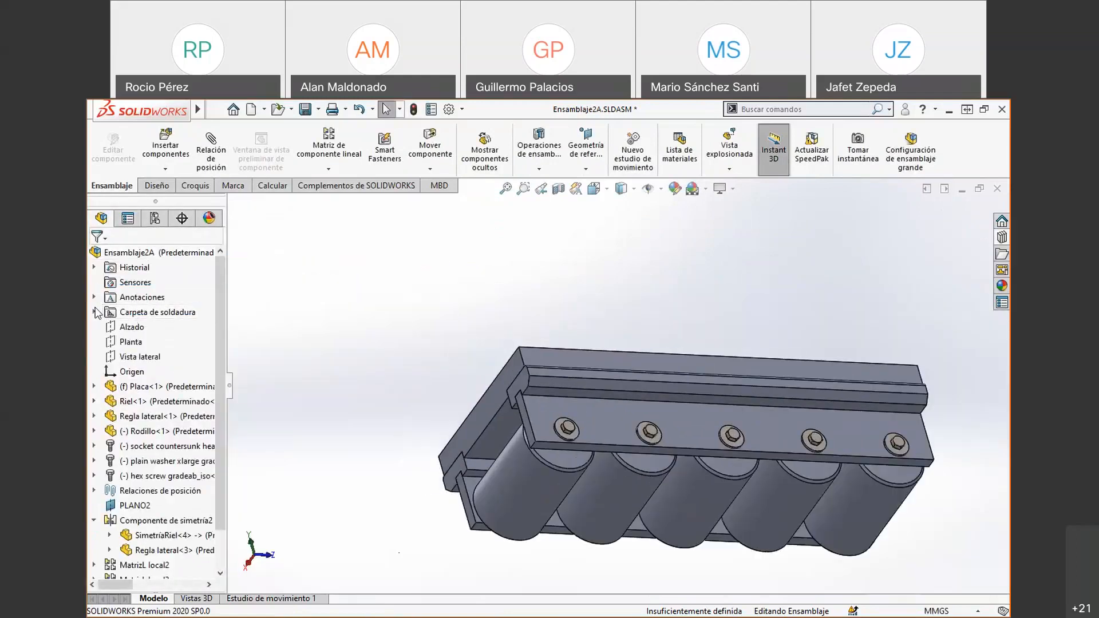
left_click(94, 312)
left_click(143, 327)
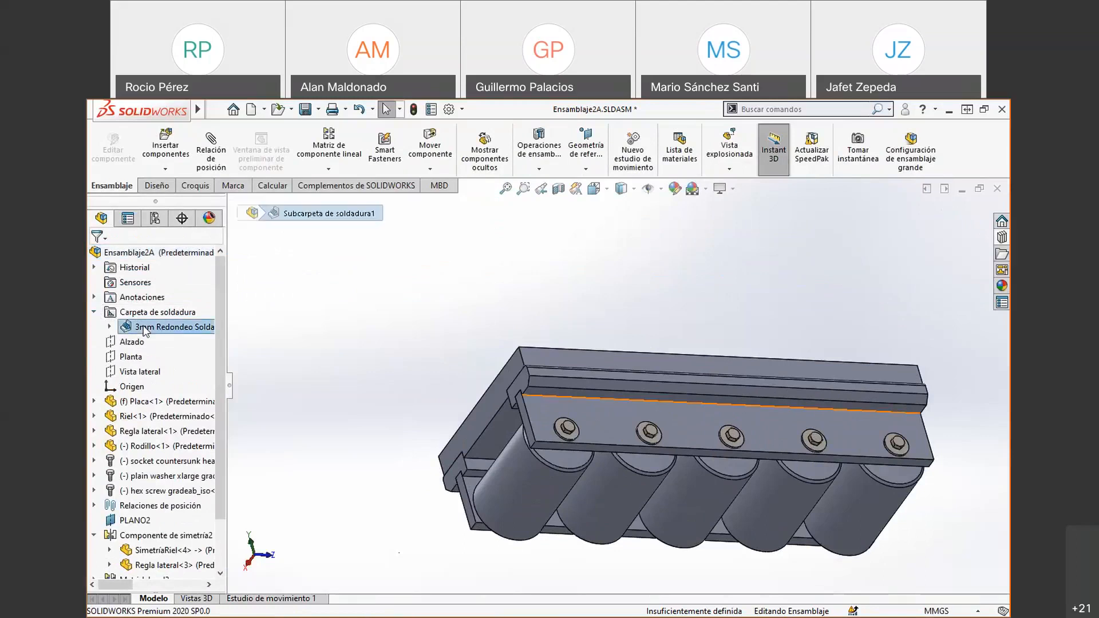
key("Delete")
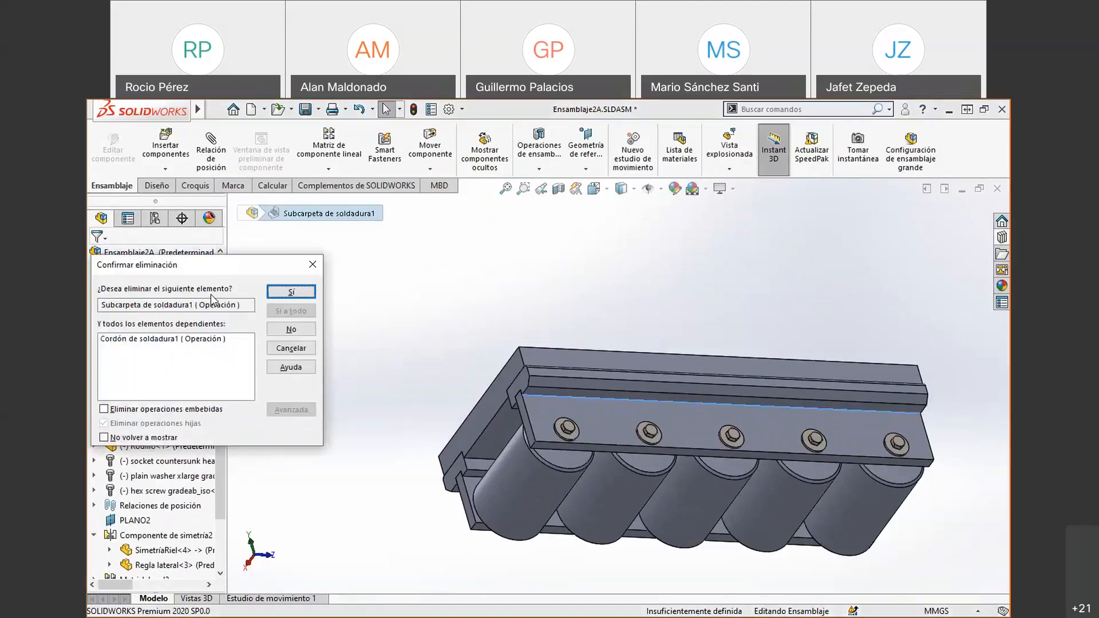
left_click(274, 289)
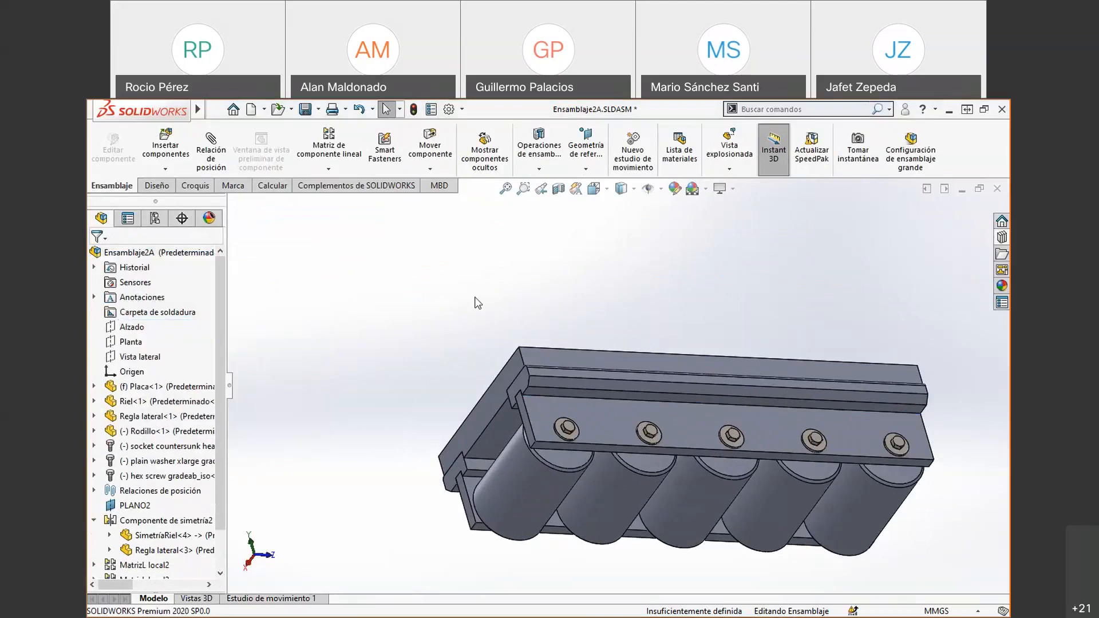
- Start a new weld bead by weld path and pick the mirrored rail's long edge against the side strip, with a 3 mm size
left_click(544, 171)
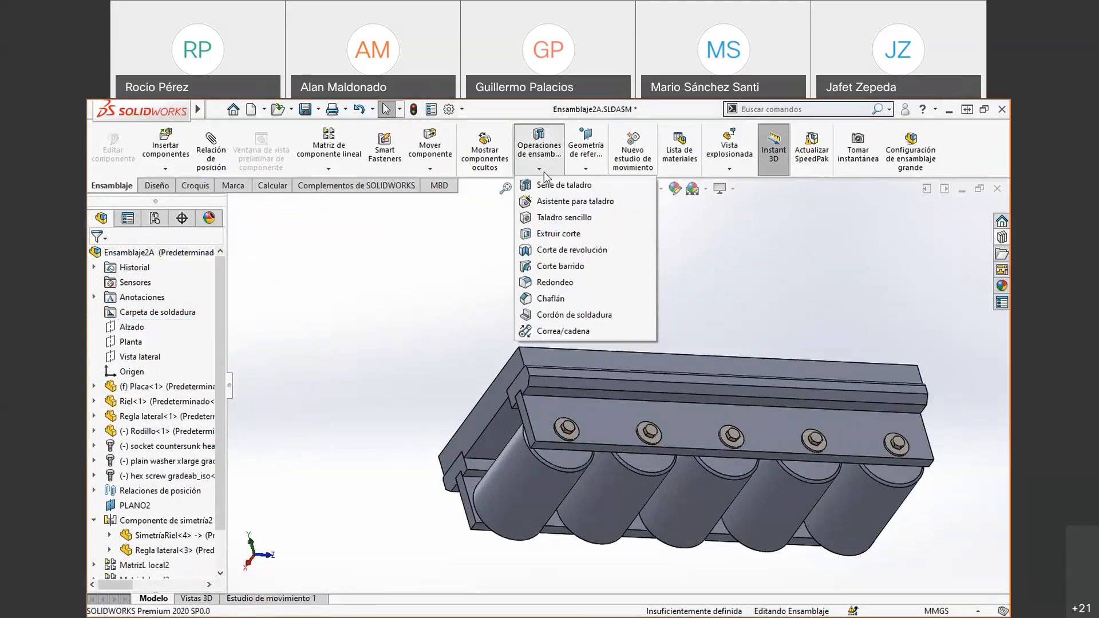
left_click(573, 315)
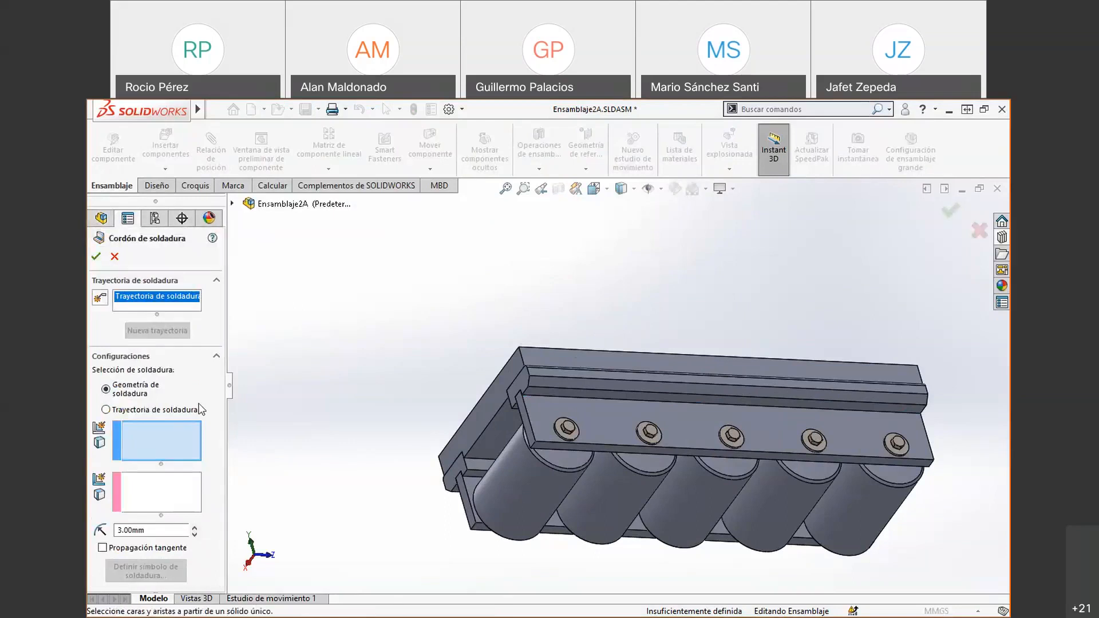
left_click(164, 411)
scroll(667, 390, "down", 2)
scroll(667, 390, "down", 2)
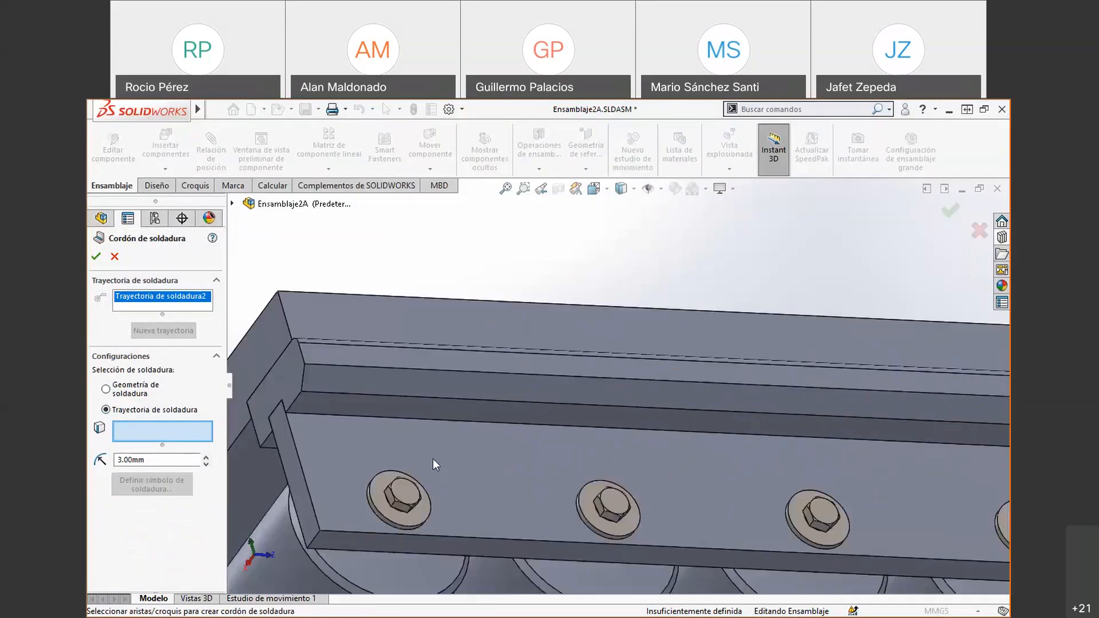
left_click(421, 419)
scroll(449, 439, "up", 5)
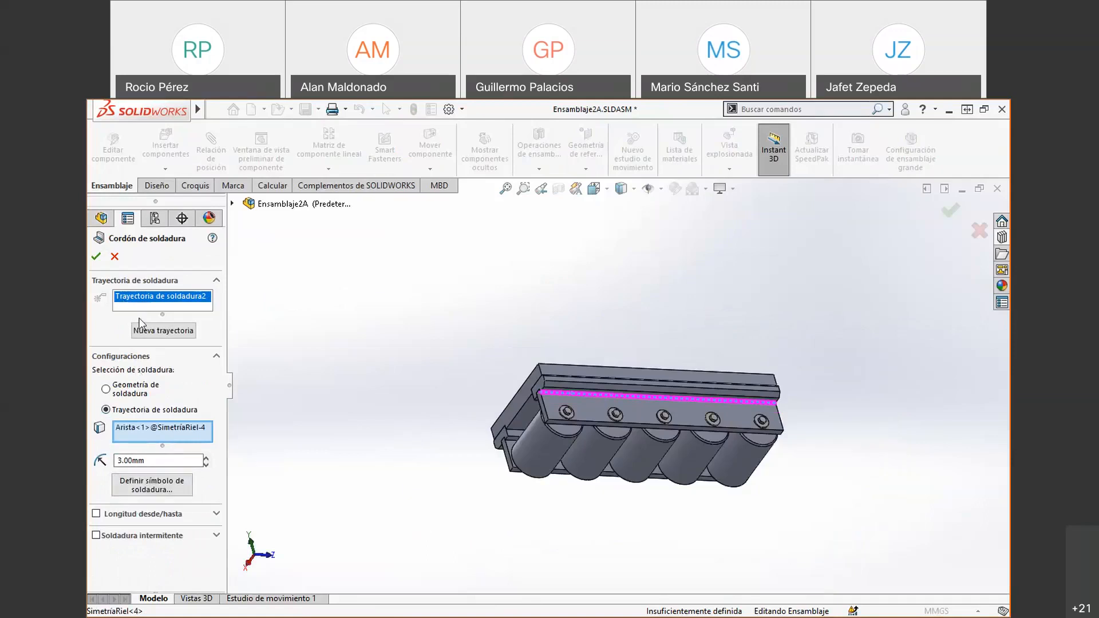
- Add a second 3 mm weld path on the original rail's long edge against its side strip and accept both beads
left_click(164, 330)
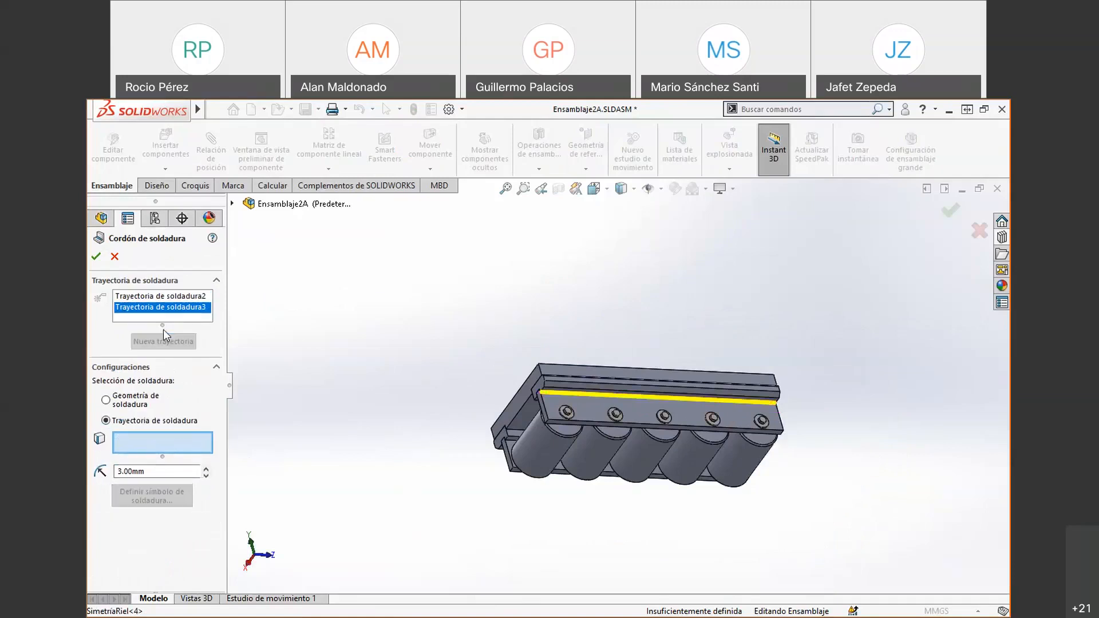
middle_click_drag(422, 431, 514, 253)
scroll(641, 329, "down", 6)
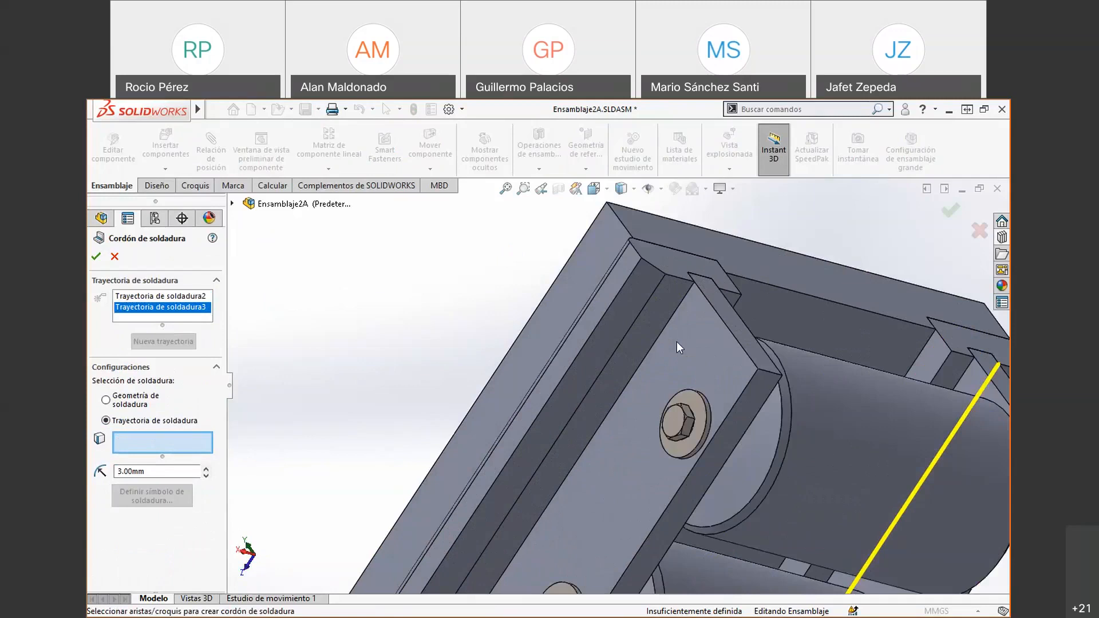
left_click(660, 332)
scroll(638, 428, "up", 8)
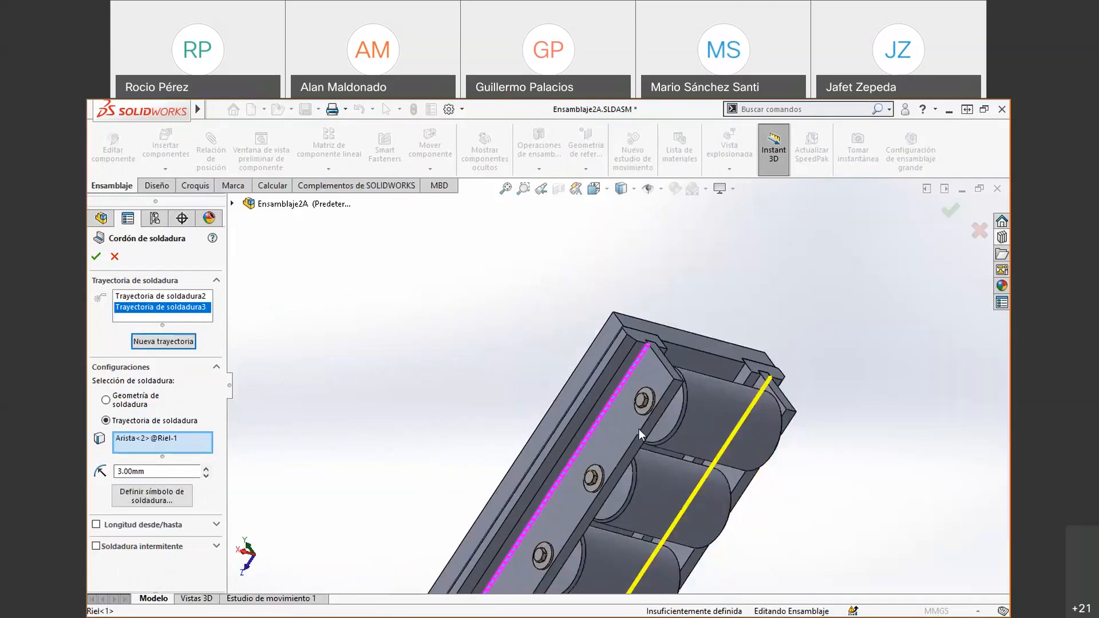
middle_click_drag(714, 339, 571, 471)
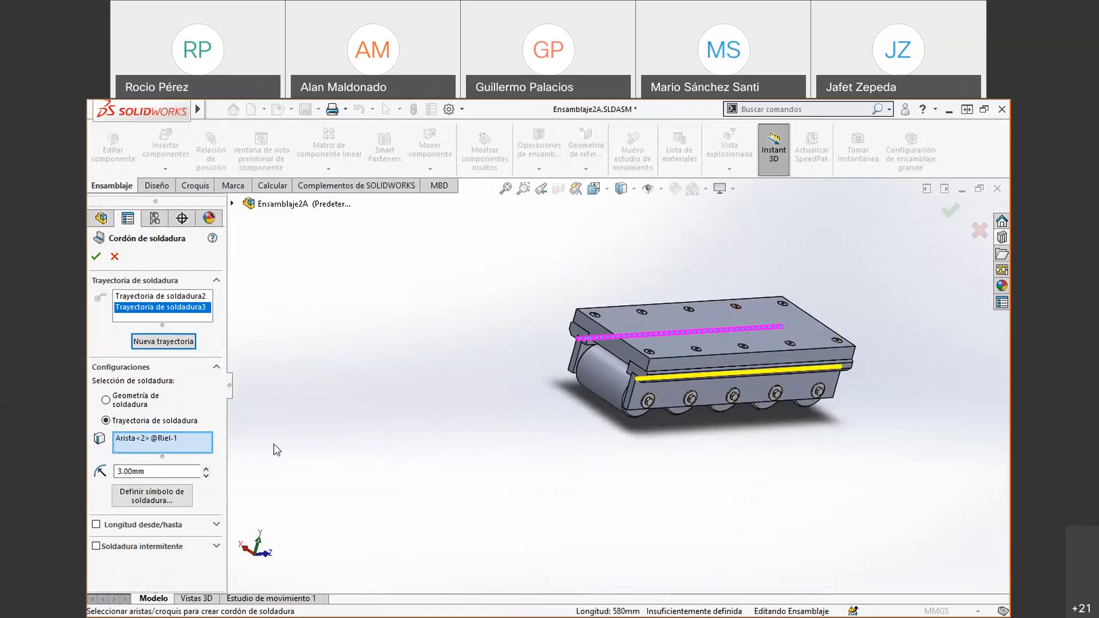
left_click(95, 255)
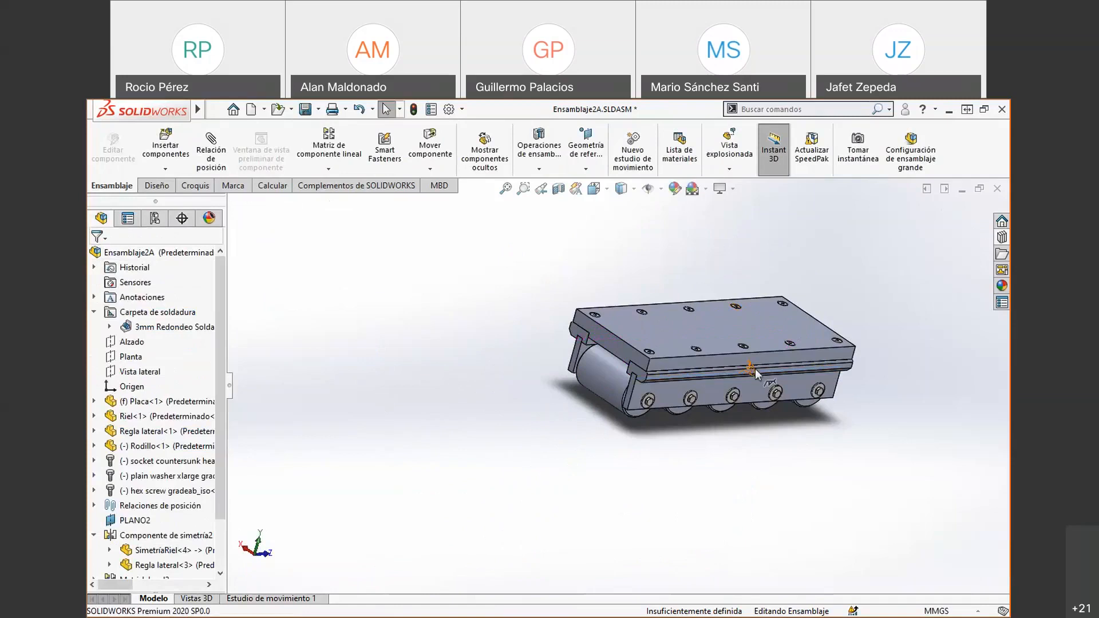
middle_click_drag(697, 442, 589, 377)
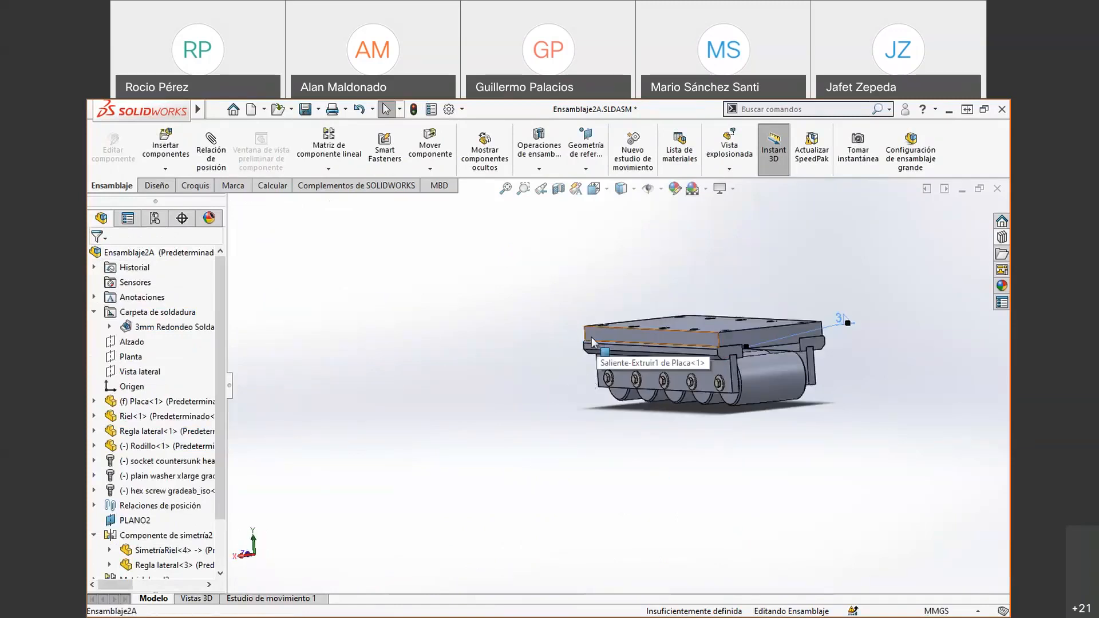
middle_click_drag(592, 336, 597, 364)
scroll(644, 353, "down", 5)
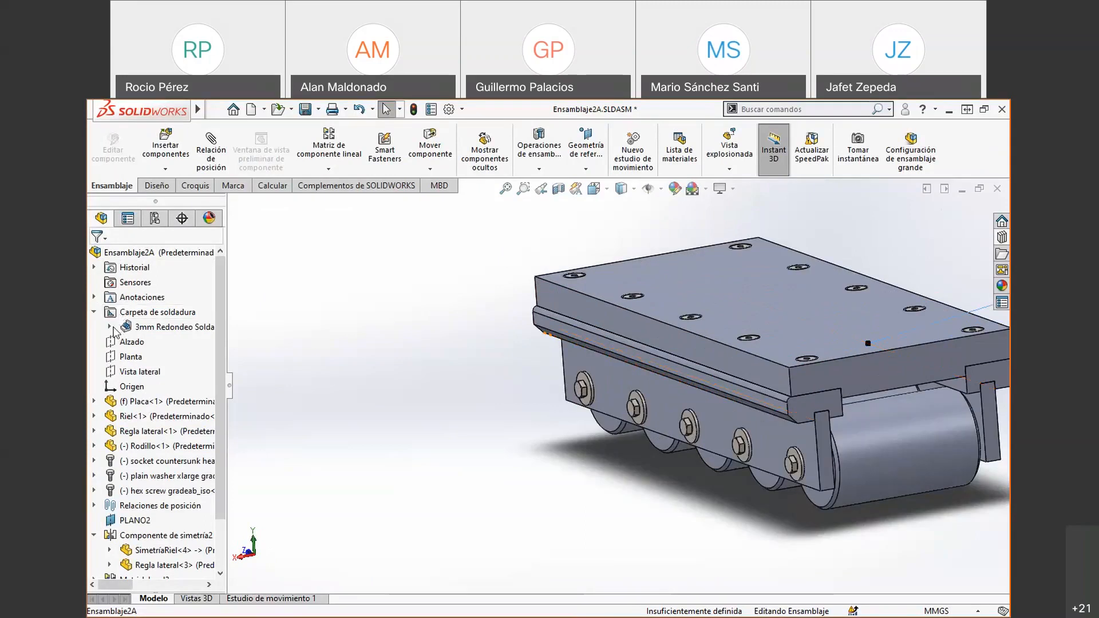
- Expand the 3 mm fillet weld subfolder and examine which rail edge each of its two weld beads follows
left_click(109, 327)
left_click(144, 327)
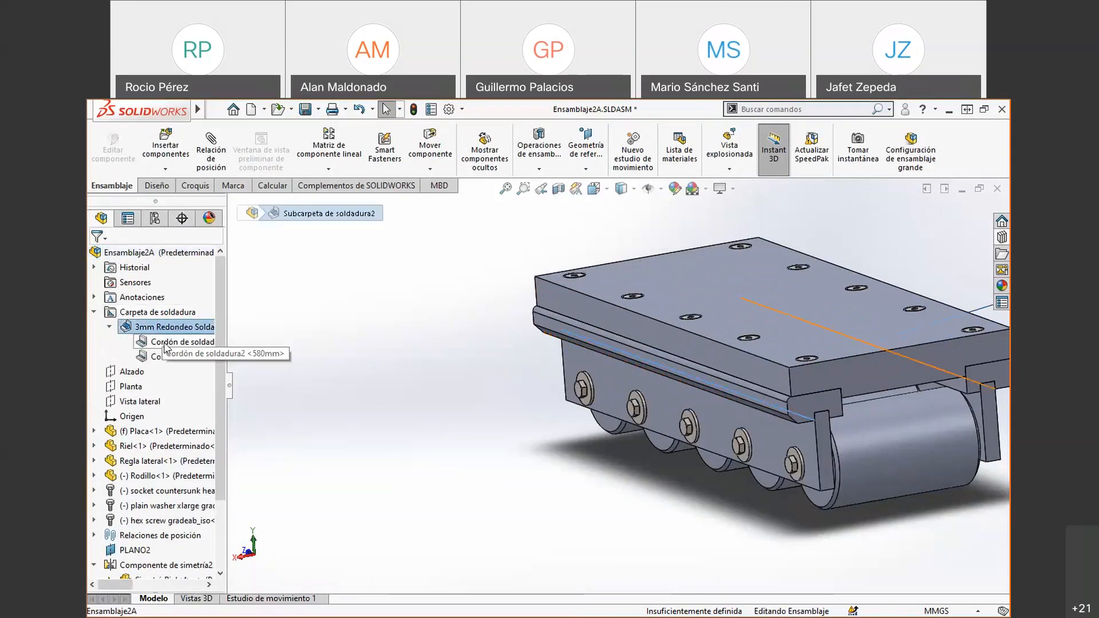
left_click(165, 343)
left_click(163, 357)
middle_click_drag(596, 439, 619, 452)
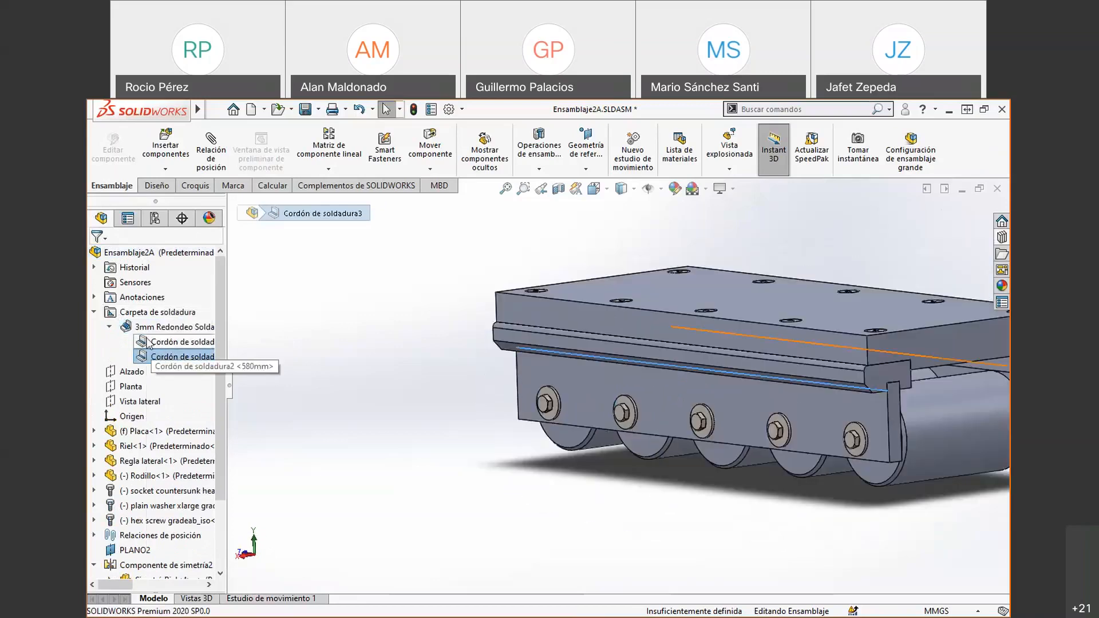
right_click(147, 341)
left_click(426, 248)
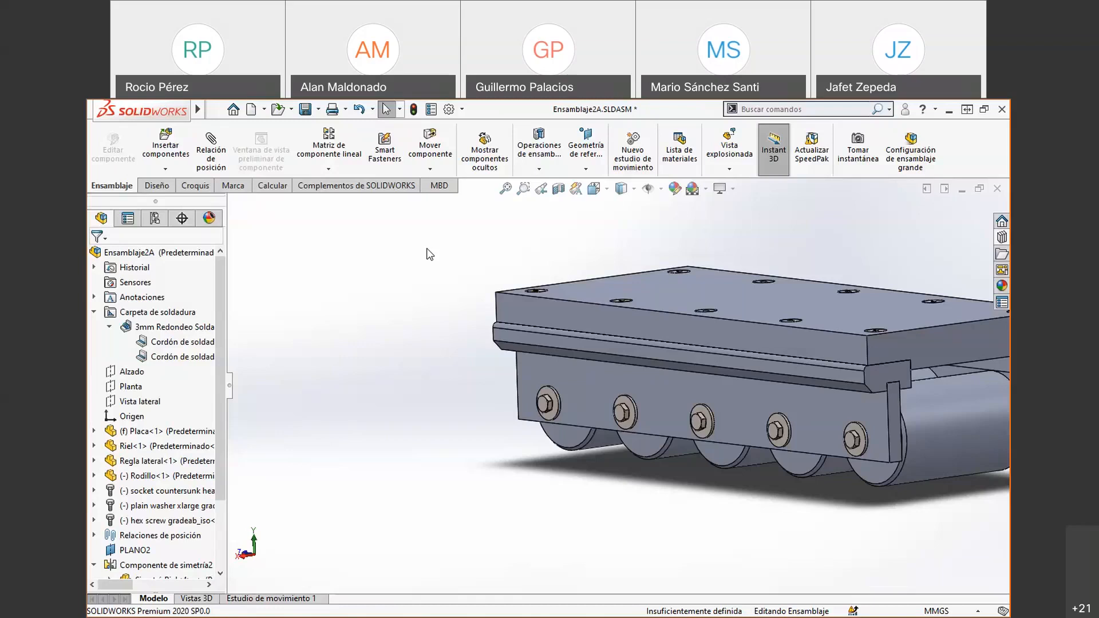
- Close SOLIDWORKS without saving the modified assembly and roller documents, and close the Microsoft Whiteboard window
left_click(999, 110)
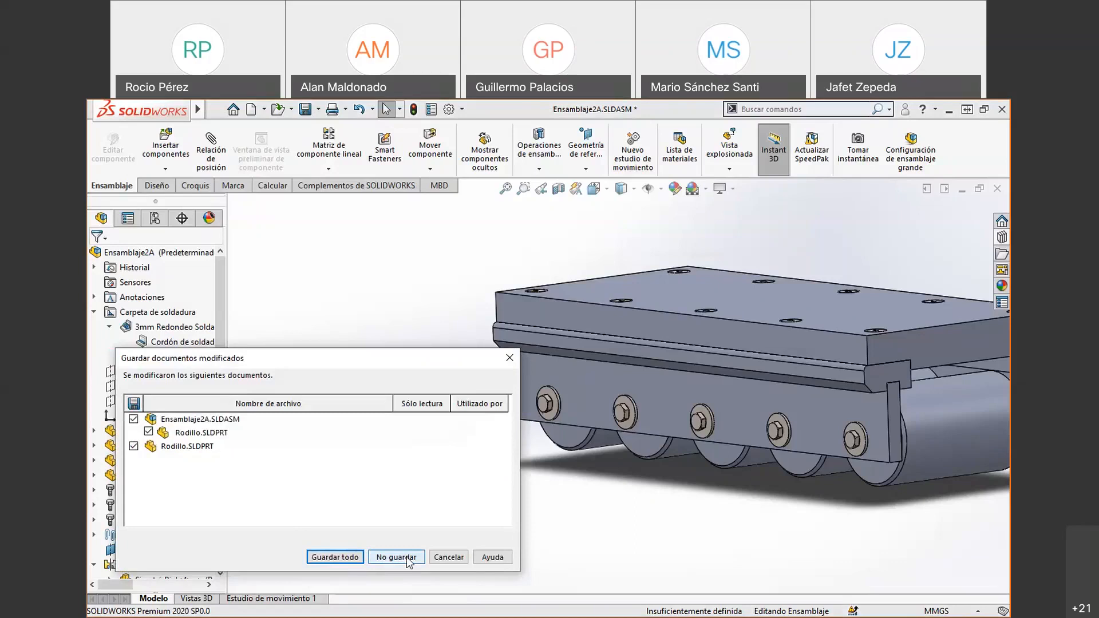
left_click(408, 558)
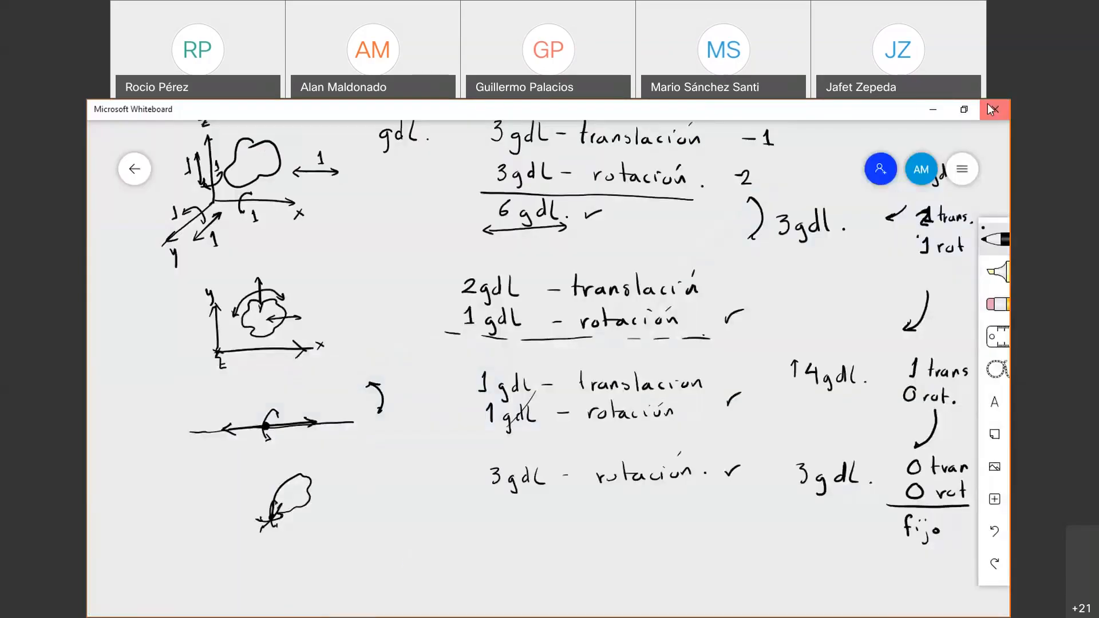
left_click(996, 109)
- Switch to the YouTube channel's playlists, look through the class videos in Ingeniería Asistida por computadora LUN, and close the browser
left_click(615, 604)
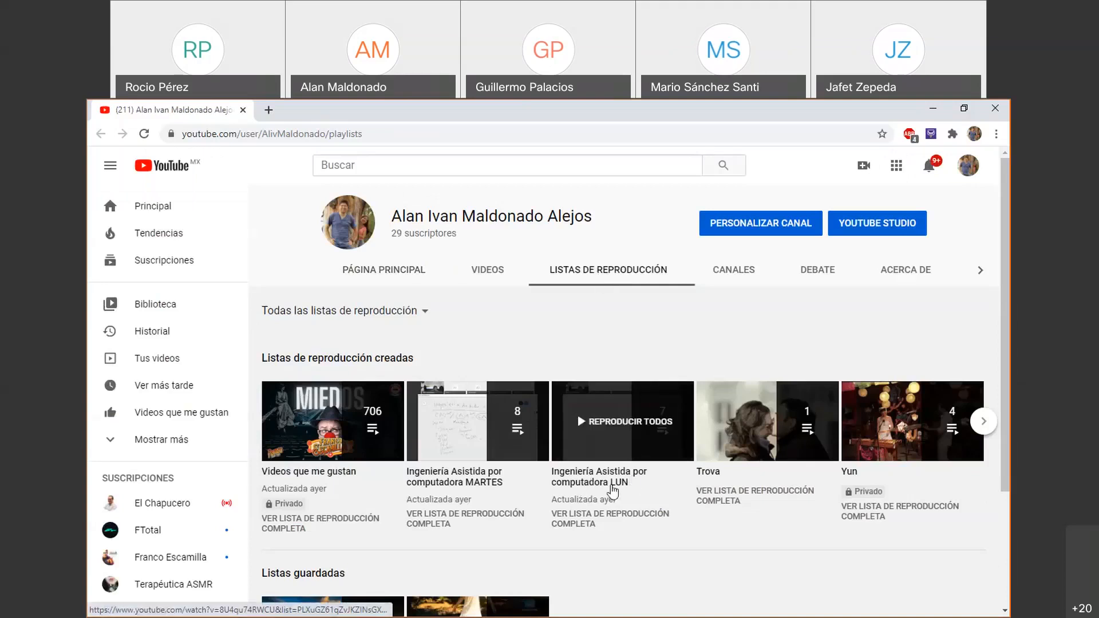
left_click(602, 473)
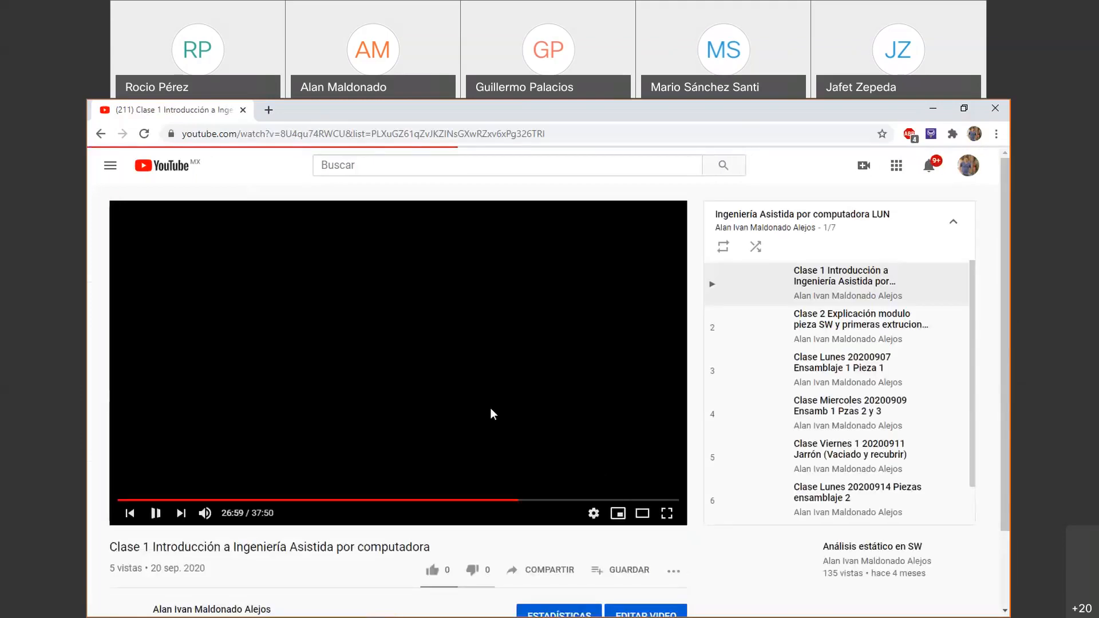
left_click(425, 316)
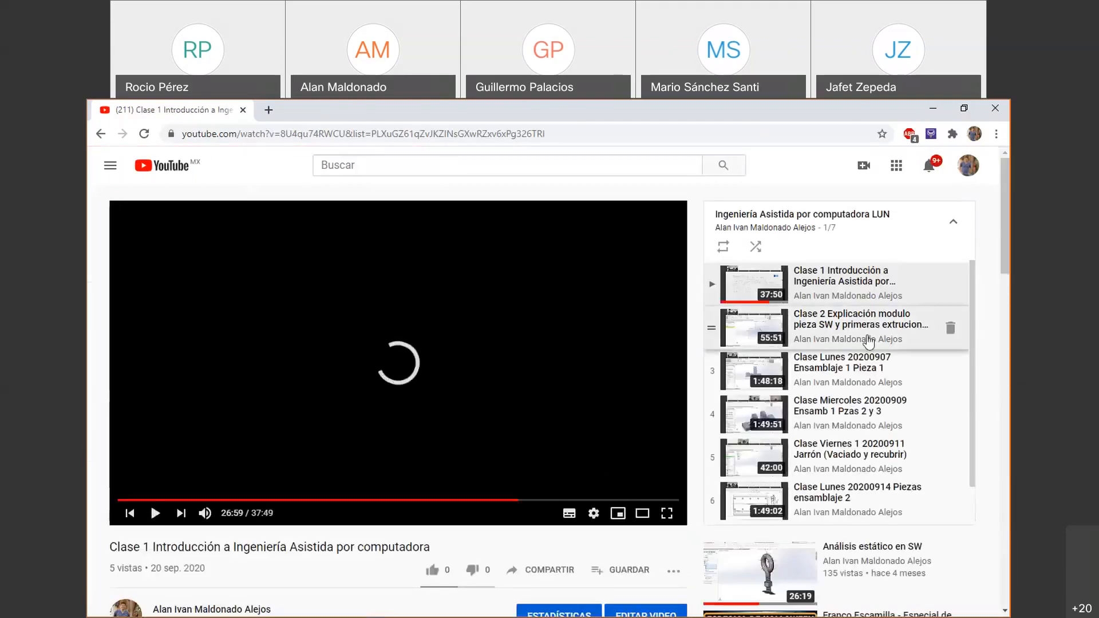
scroll(868, 360, "down", 1)
scroll(888, 466, "up", 1)
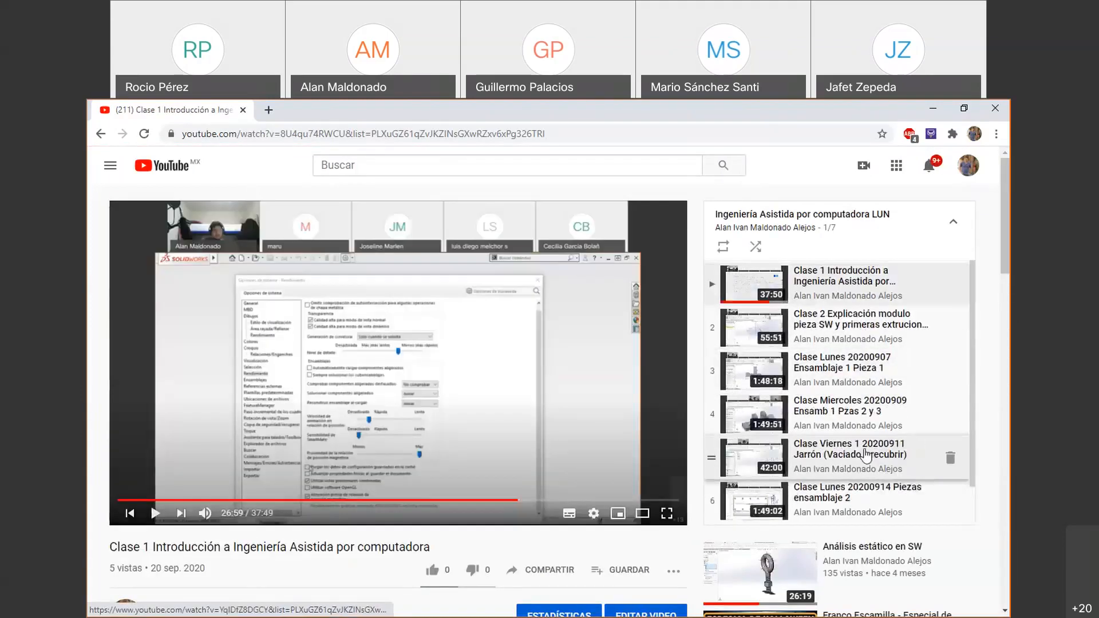
left_click(403, 377)
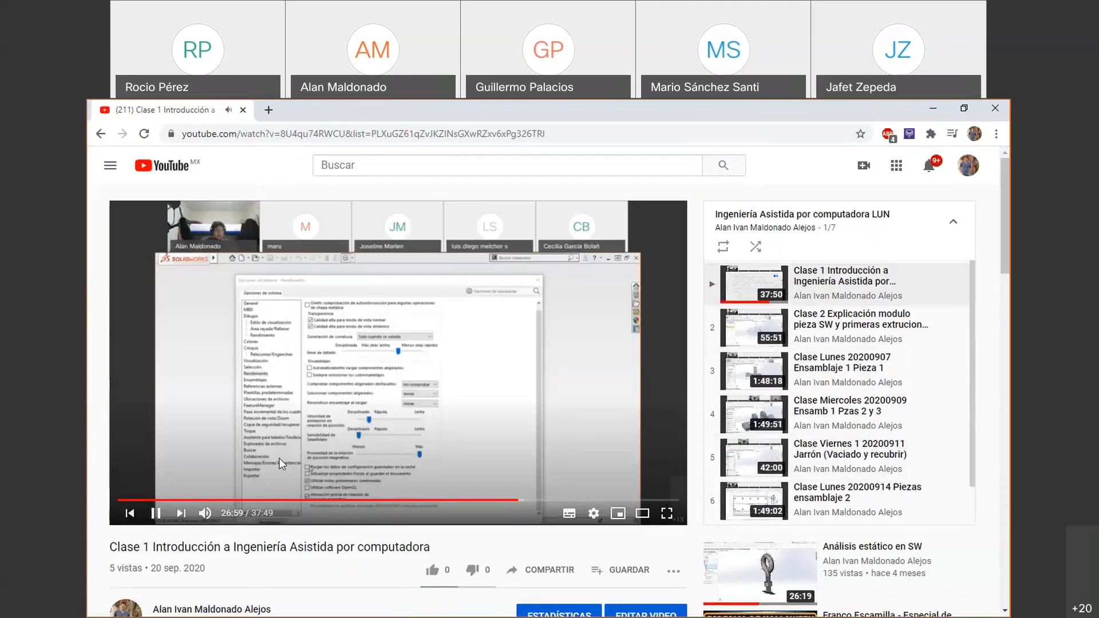
left_click(155, 513)
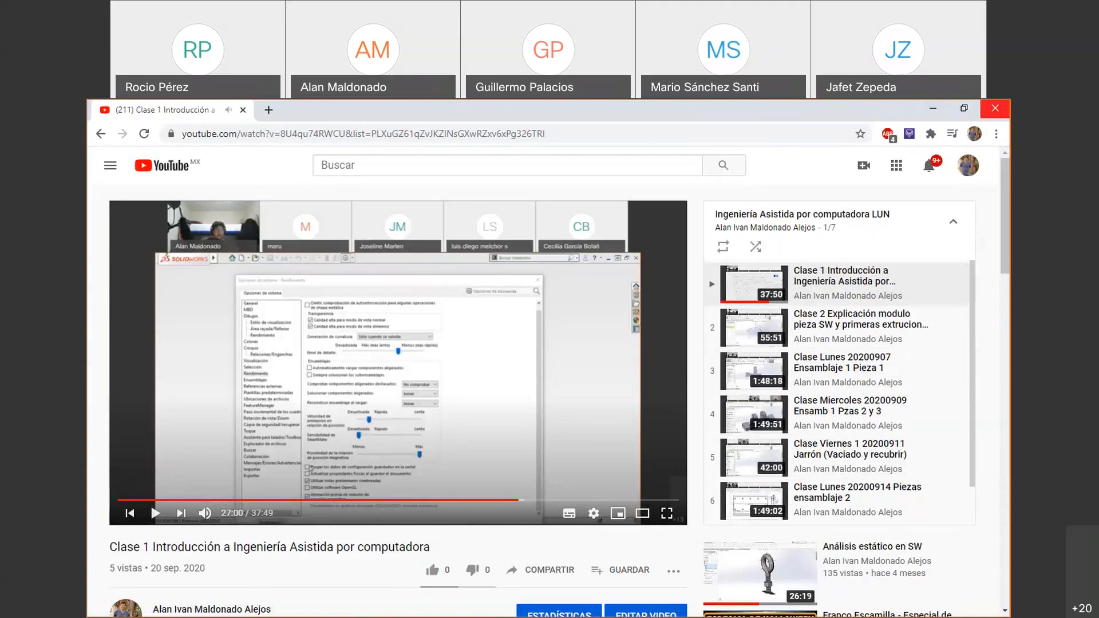
left_click(995, 109)
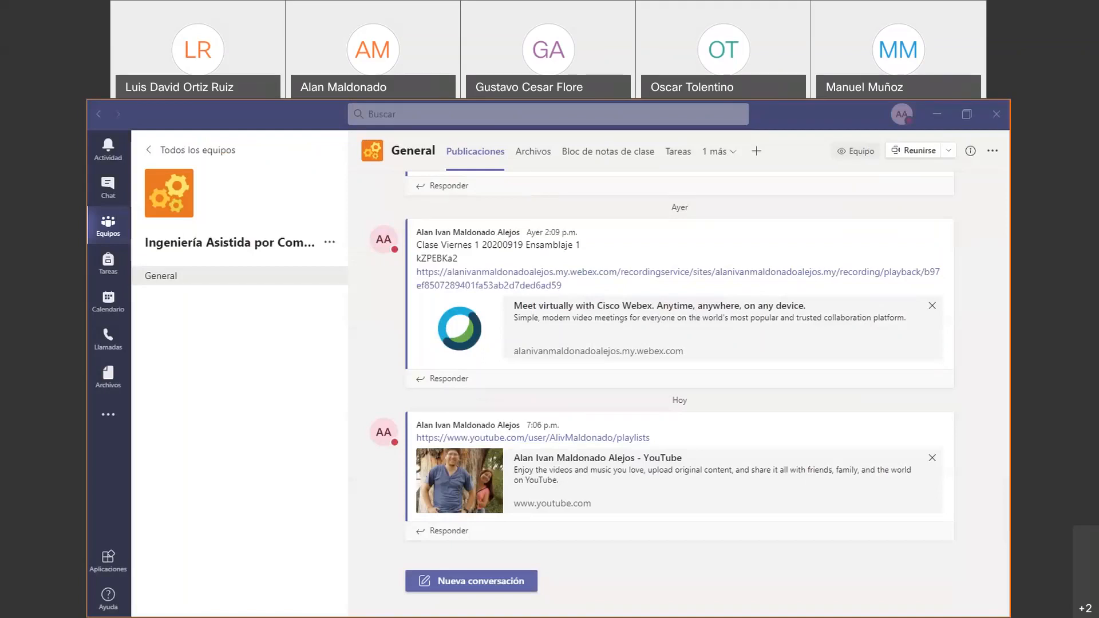
- Look through the General channel's posts in Microsoft Teams for the SOLIDWORKS forum link about Windows update KB3072630 and open it
scroll(738, 368, "up", 10)
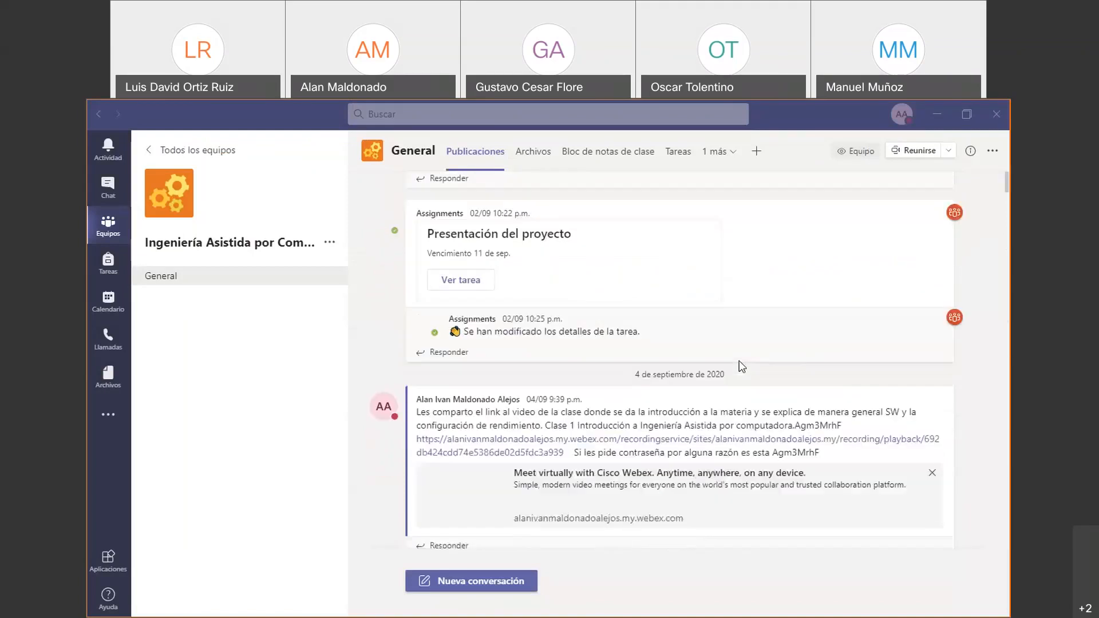
scroll(742, 367, "up", 10)
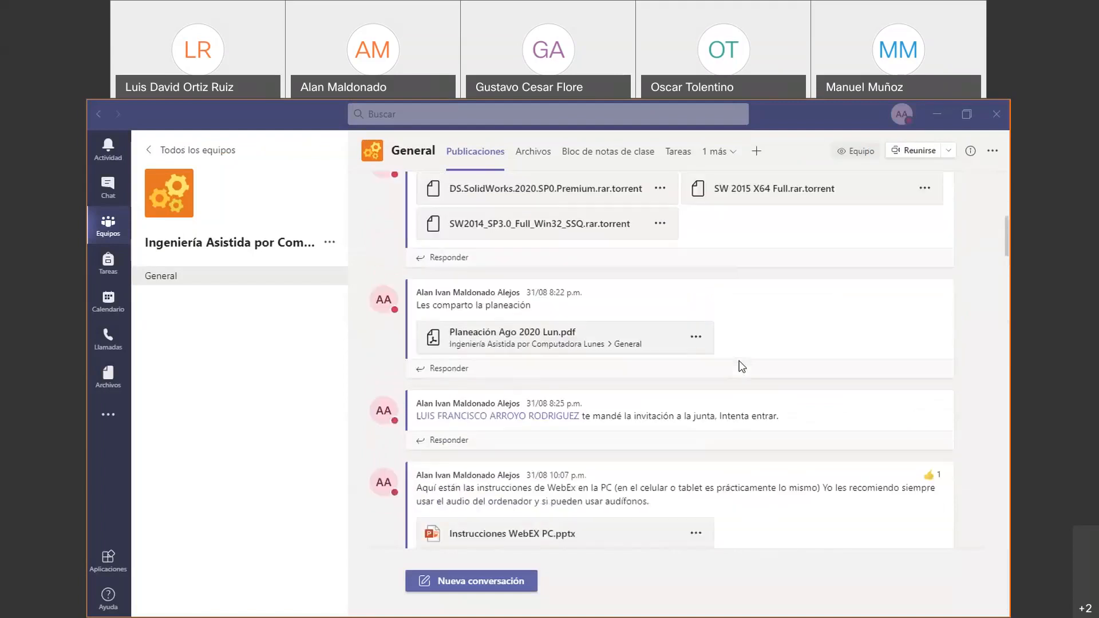
scroll(742, 367, "down", 5)
scroll(742, 366, "up", 10)
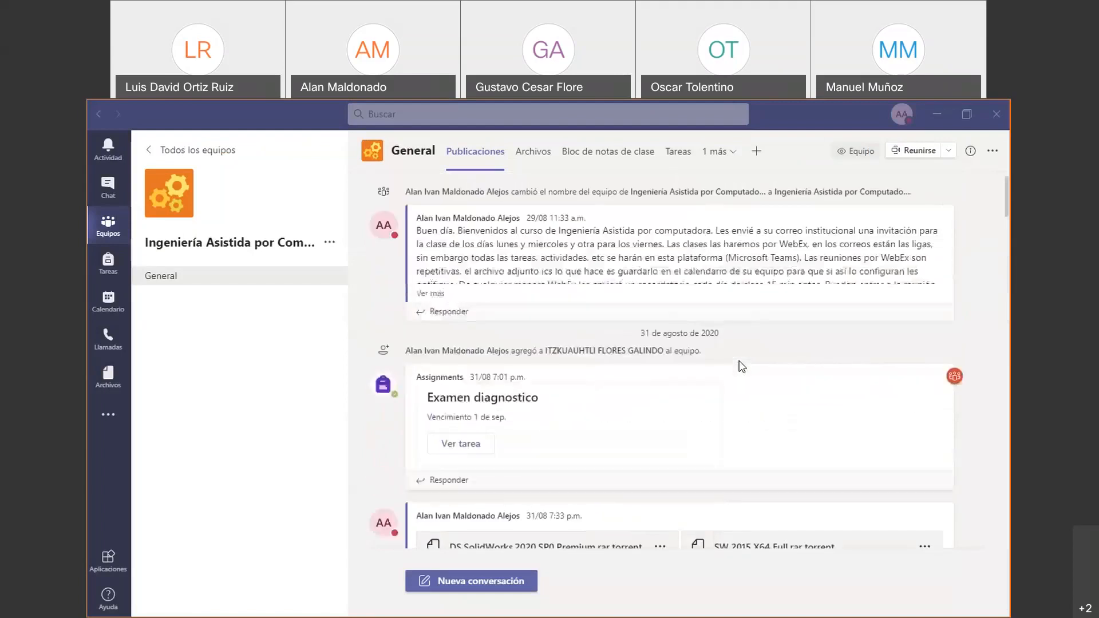
scroll(742, 366, "down", 5)
scroll(742, 366, "up", 3)
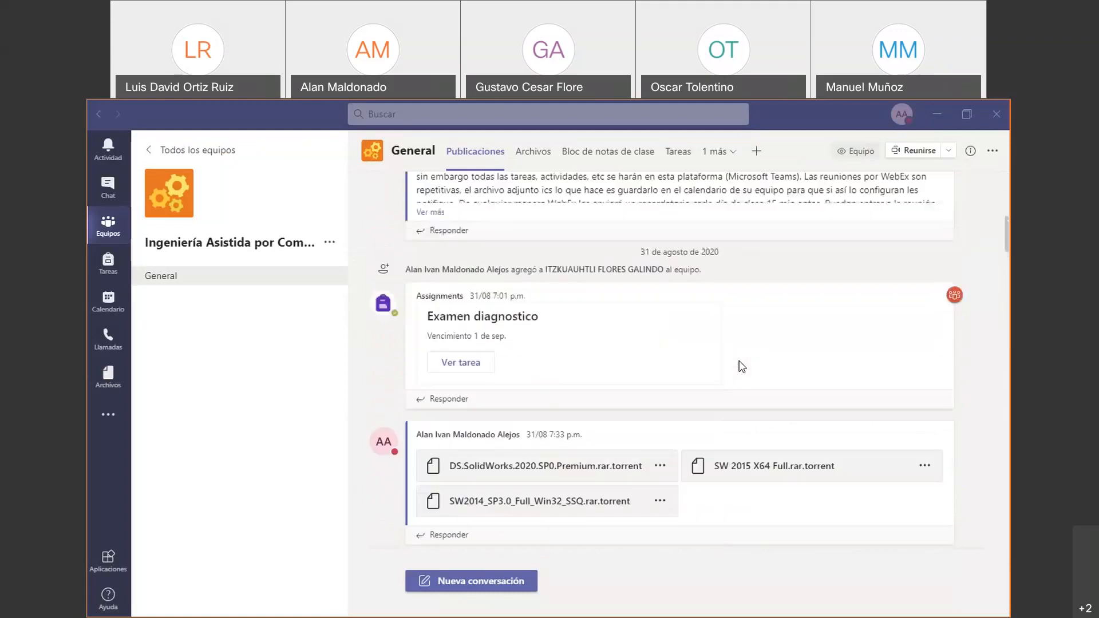
scroll(742, 366, "down", 4)
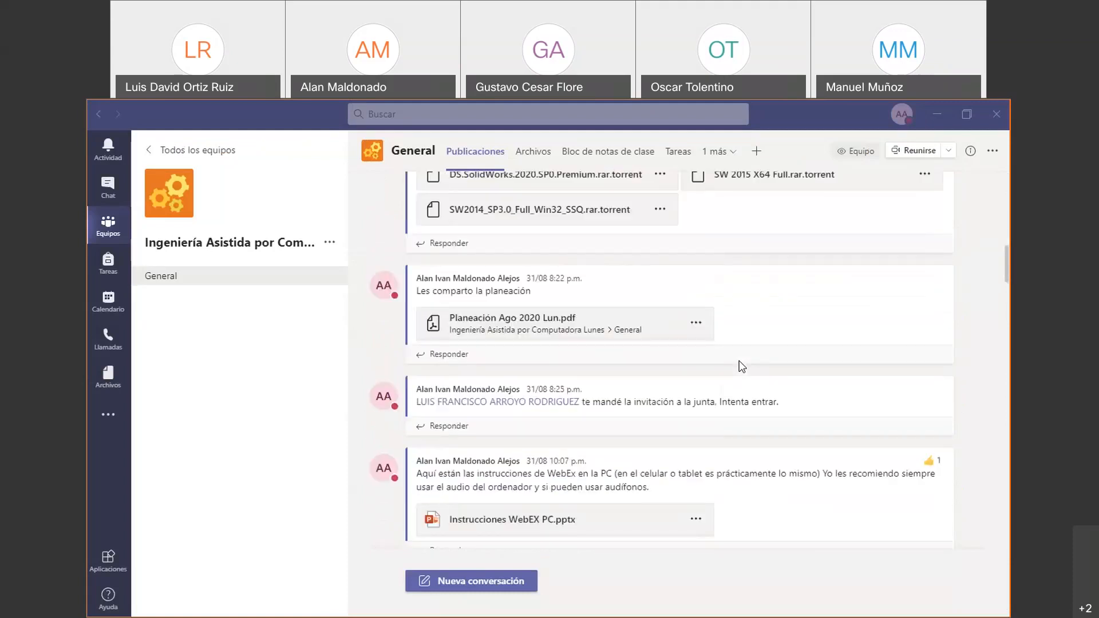
scroll(742, 366, "down", 7)
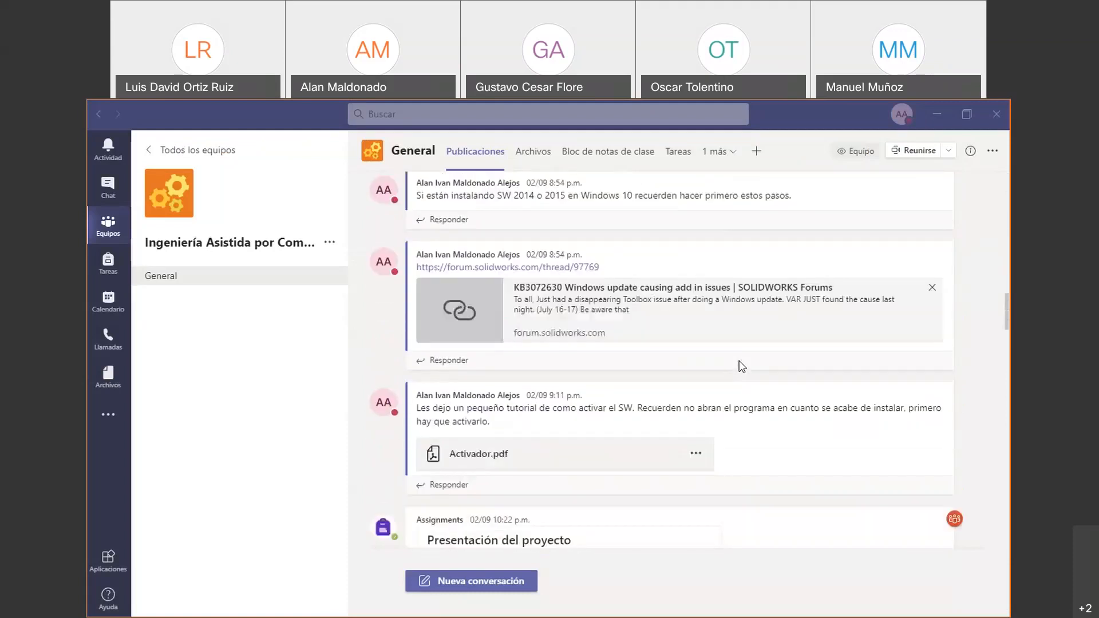
left_click(463, 273)
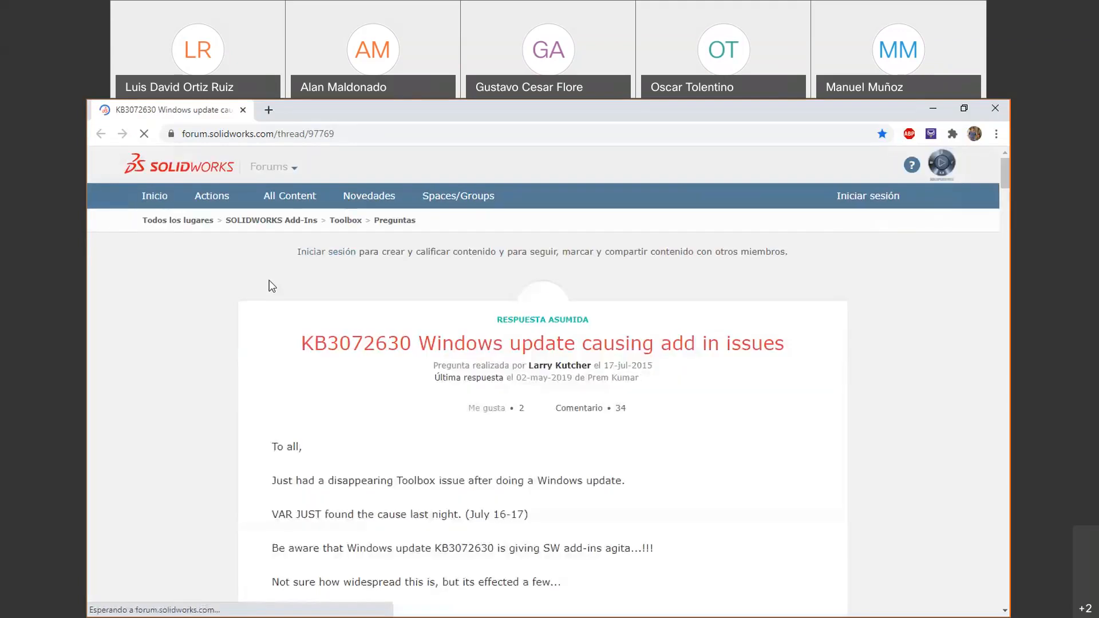
- Find the registry fix reply in the KB3072630 forum thread and highlight its eight Standalone installs steps
left_click_drag(272, 287, 717, 441)
scroll(719, 442, "down", 10)
scroll(720, 442, "down", 8)
left_click_drag(244, 286, 751, 485)
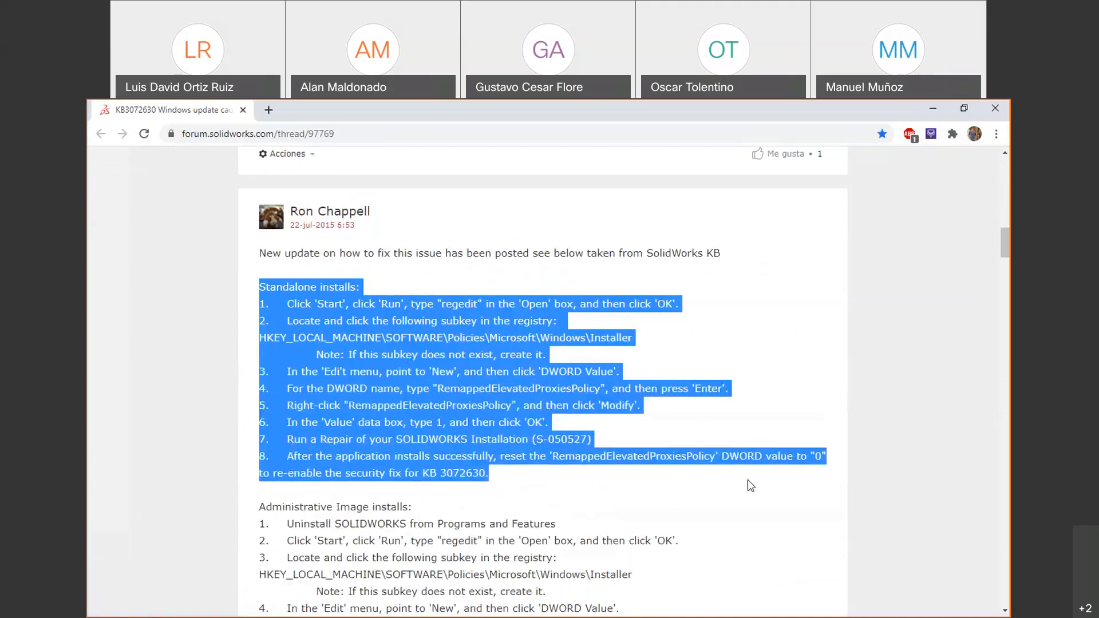